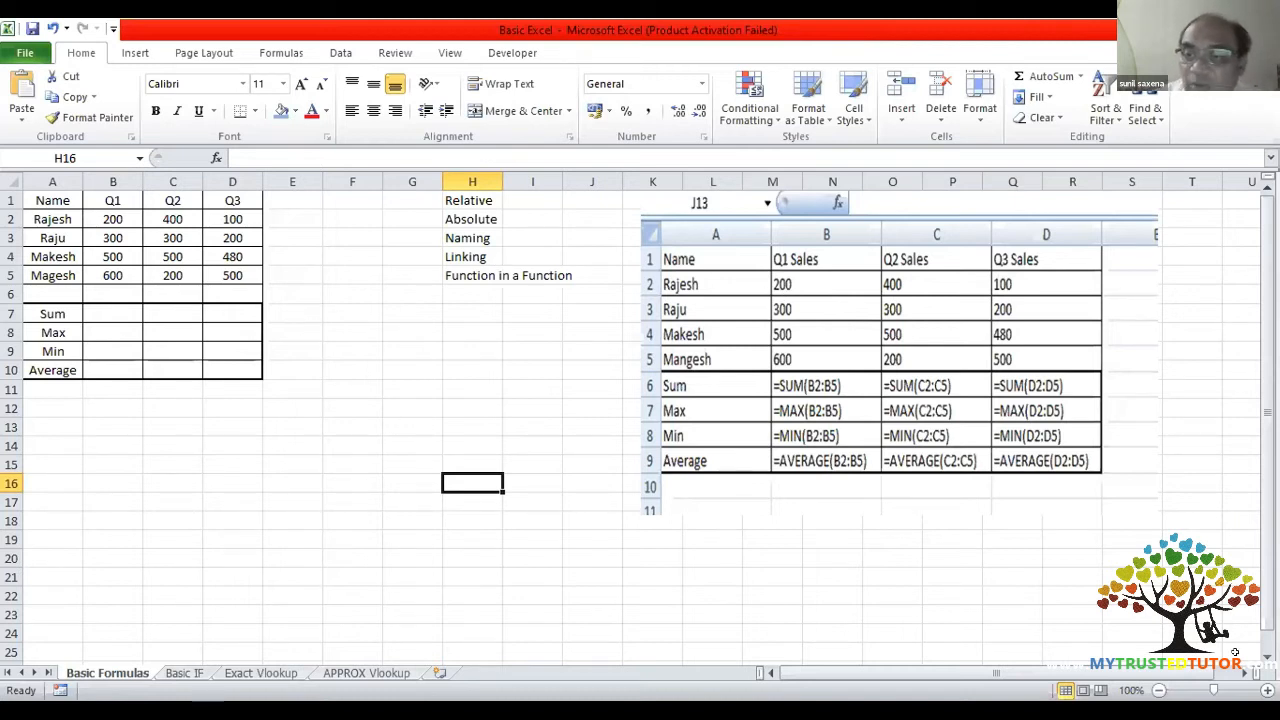
- Magnify the Basic Formulas worksheet to 170% and show it from row 1
{"action": "left_click", "coordinate": [1267, 690]}
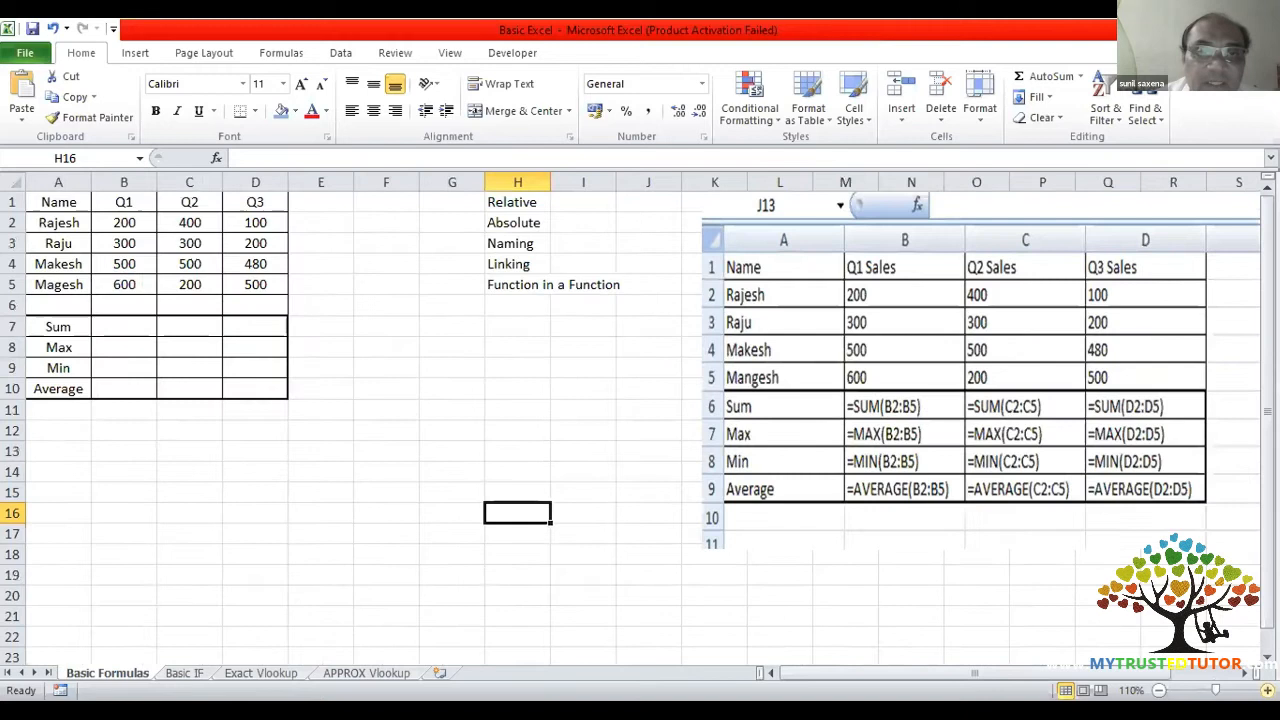
{"action": "left_click", "coordinate": [1267, 690]}
{"action": "left_click", "coordinate": [1267, 690]}
{"action": "left_click", "coordinate": [1267, 690]}
{"action": "left_click", "coordinate": [1267, 690]}
{"action": "left_click", "coordinate": [1267, 690]}
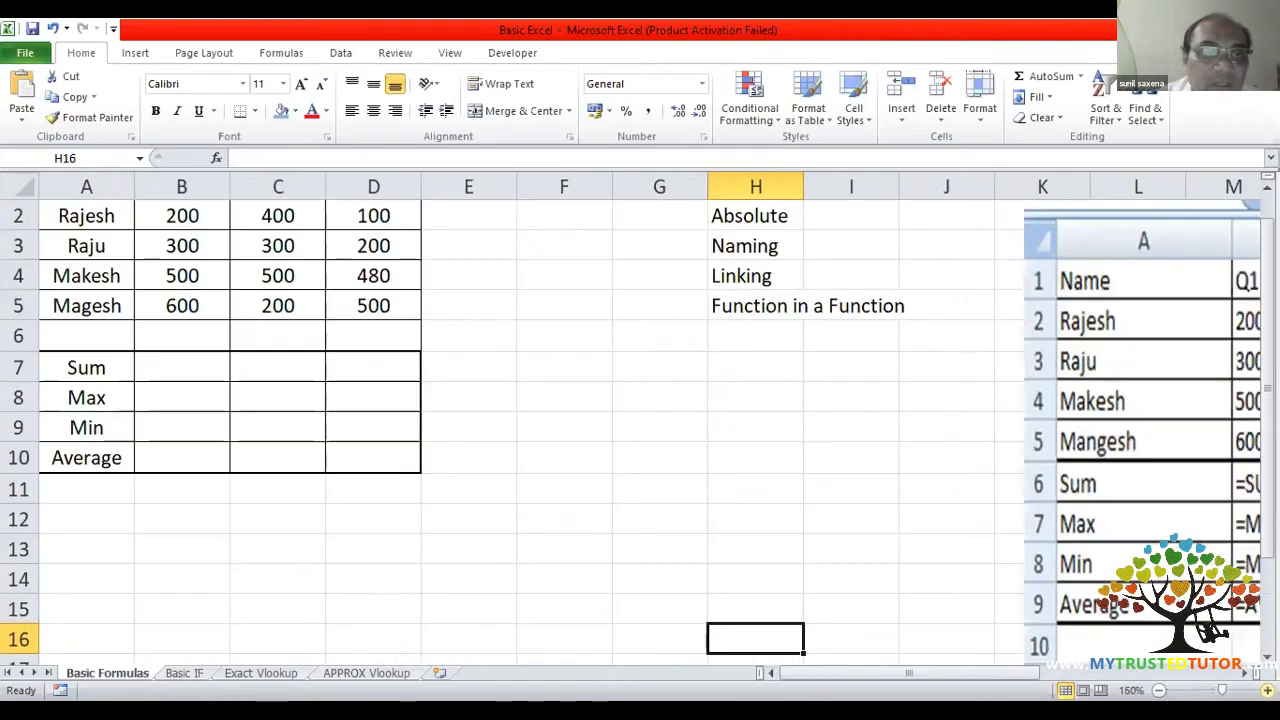
{"action": "left_click", "coordinate": [1267, 690]}
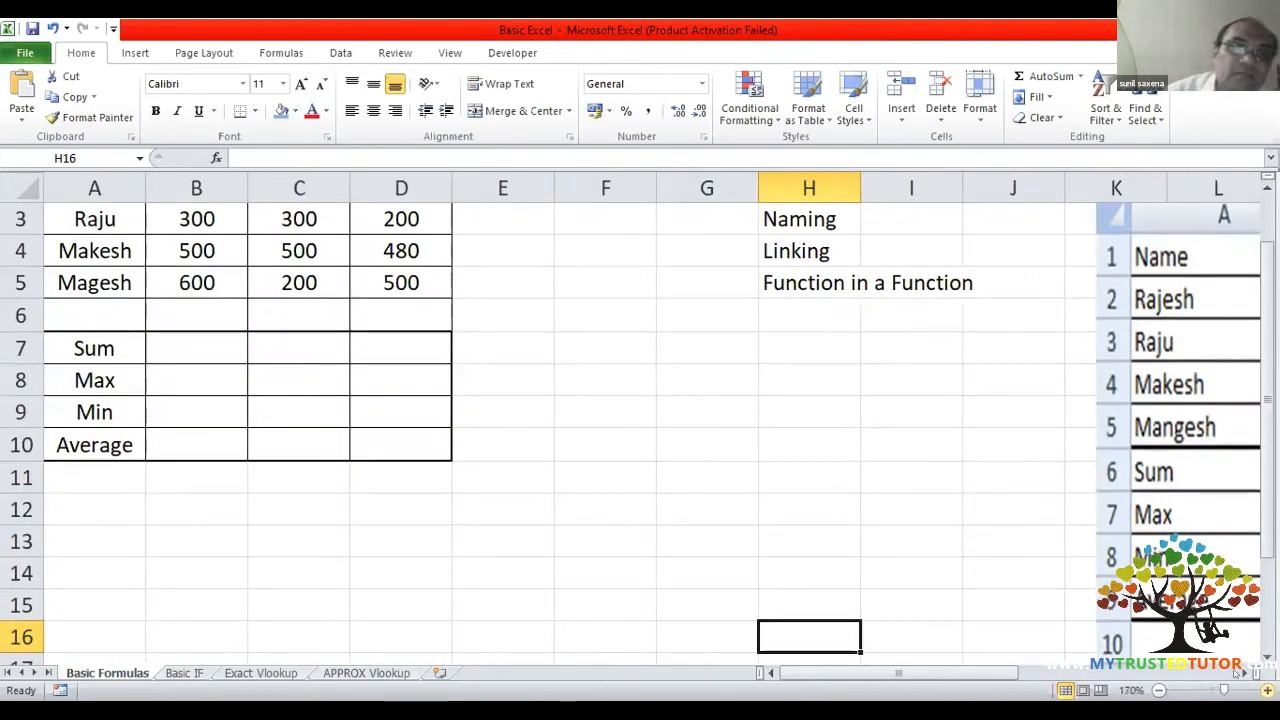
{"action": "left_click", "coordinate": [202, 344]}
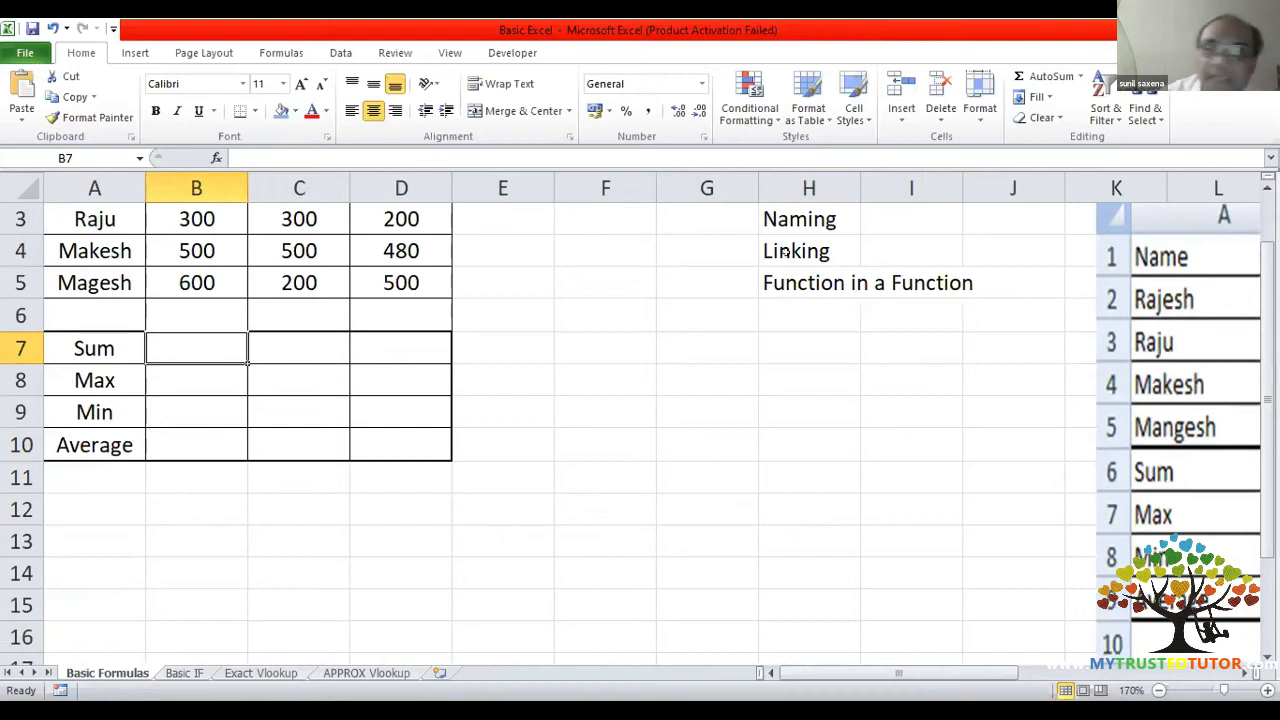
{"action": "left_click", "coordinate": [1267, 189]}
{"action": "left_click", "coordinate": [1267, 189]}
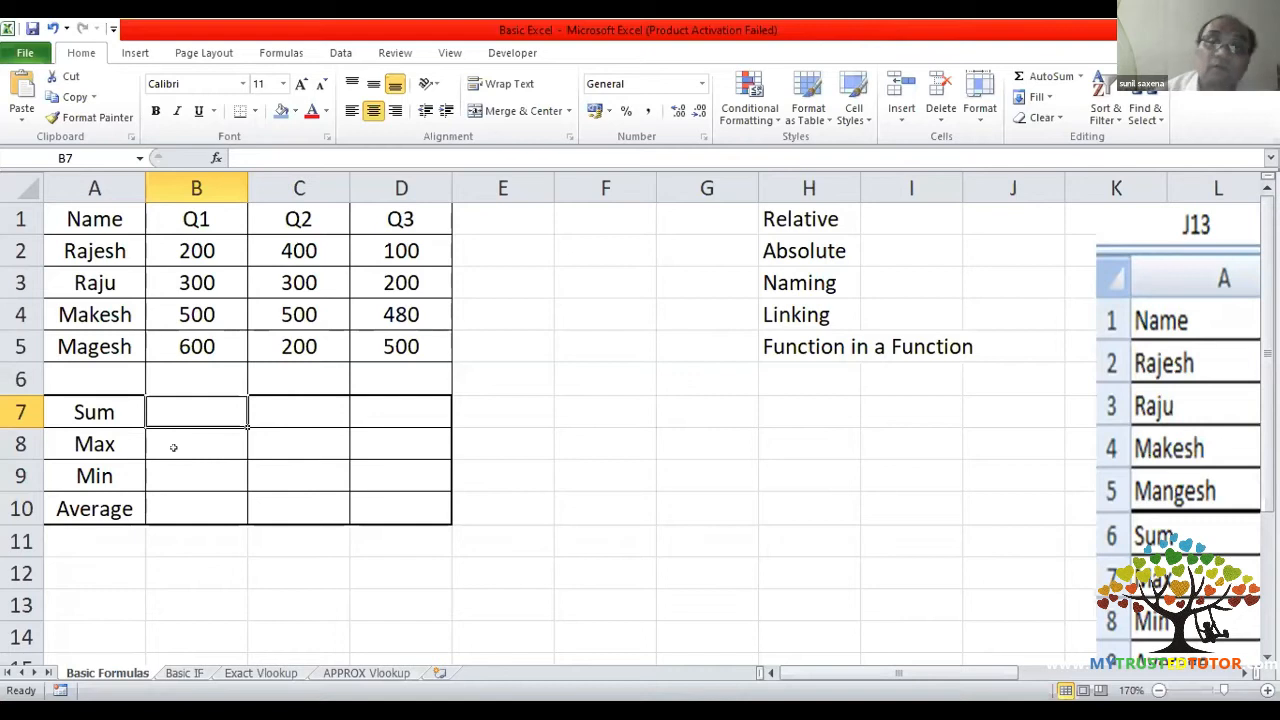
- Number the topics Relative, Naming and Function in a Function as 1, 2 and 3 in column G
{"action": "left_click", "coordinate": [768, 209]}
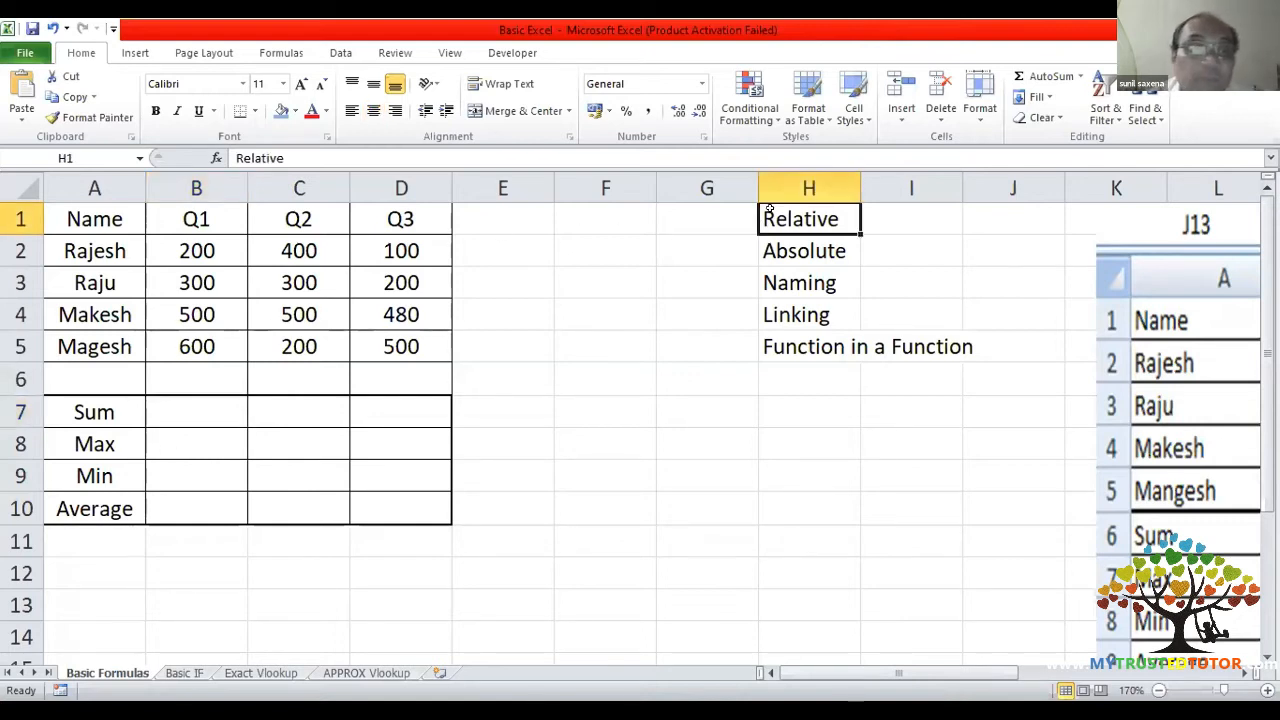
{"action": "left_click", "coordinate": [773, 281]}
{"action": "left_click", "coordinate": [727, 216]}
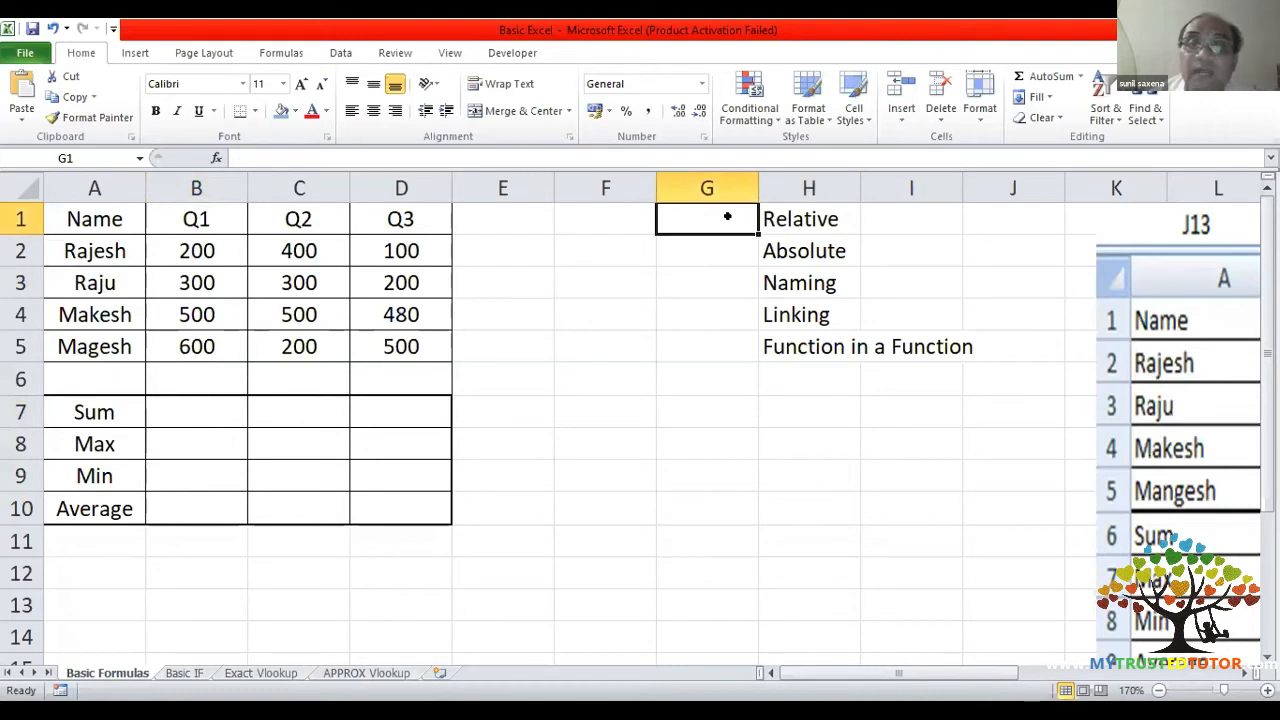
{"action": "type", "text": "1"}
{"action": "key", "text": "Return"}
{"action": "key", "text": "Return"}
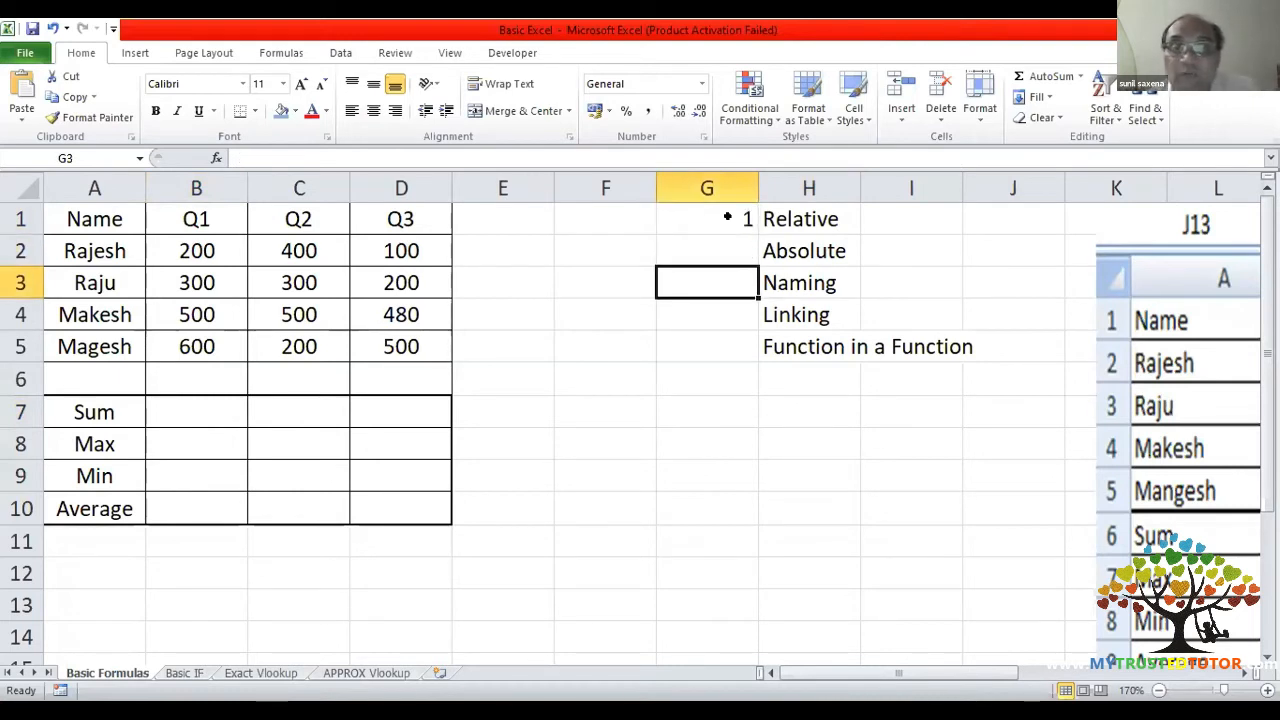
{"action": "type", "text": "2"}
{"action": "key", "text": "Return"}
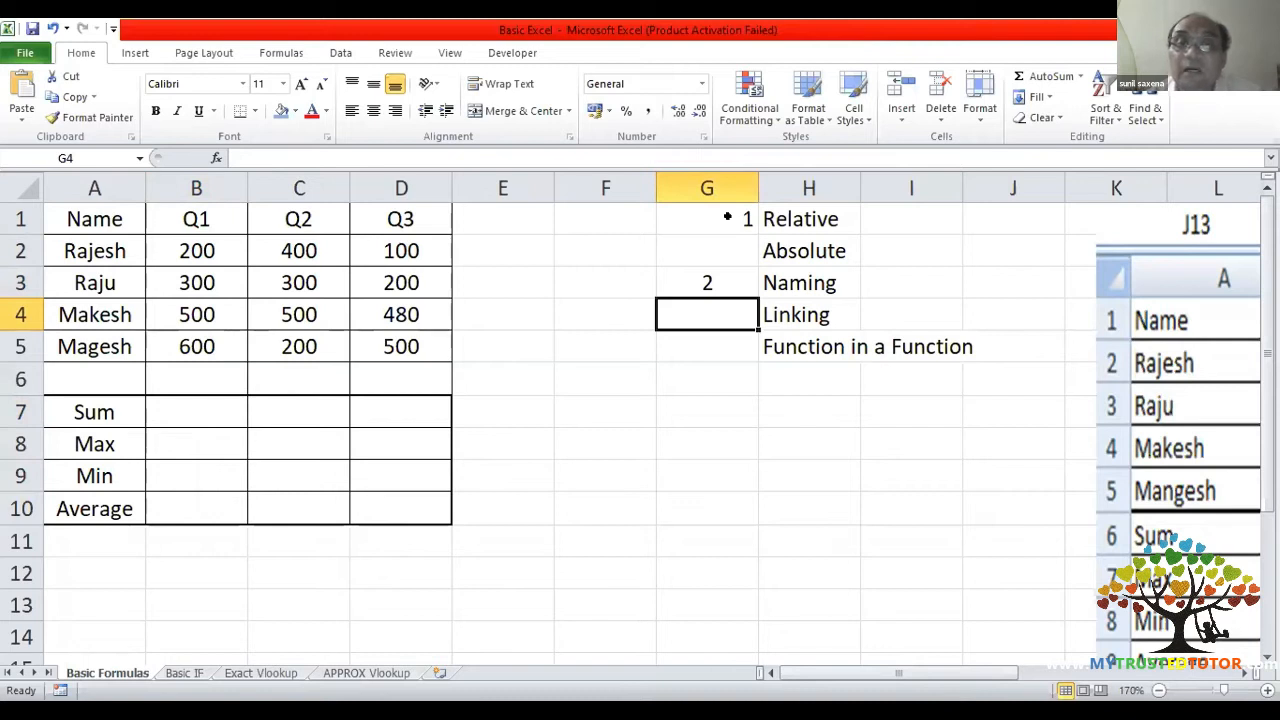
{"action": "key", "text": "Return"}
{"action": "type", "text": "3"}
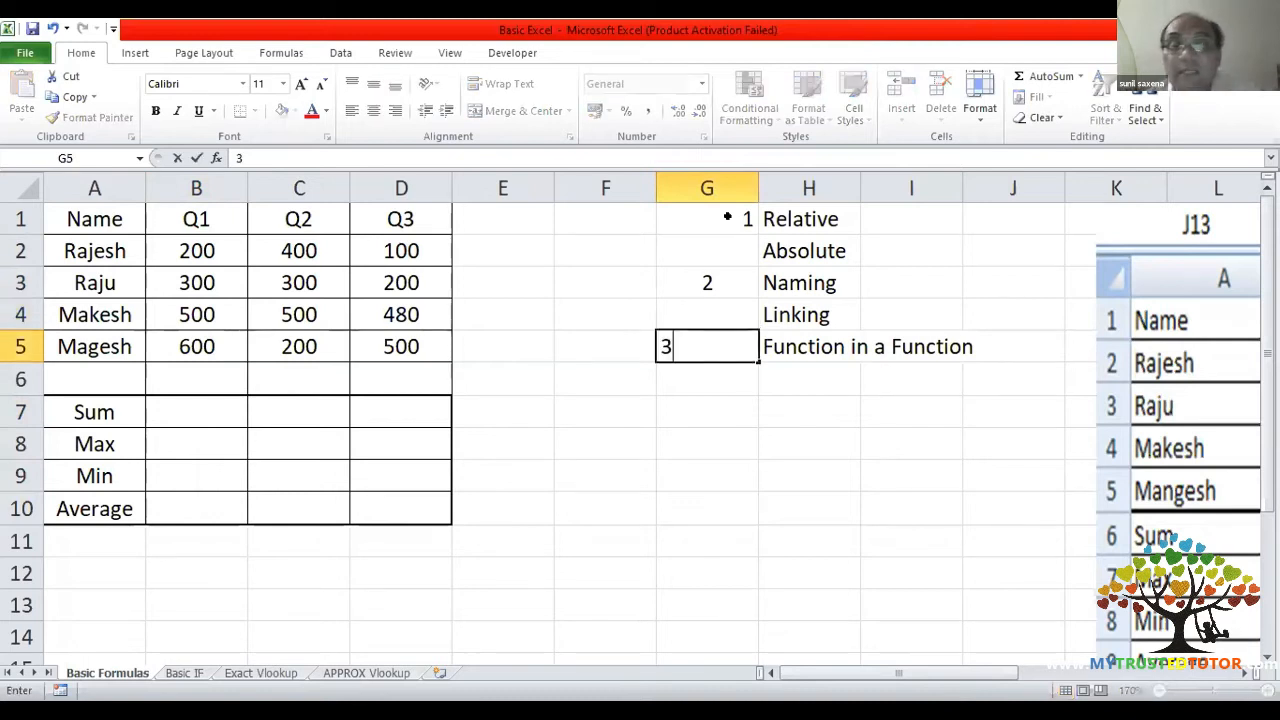
{"action": "key", "text": "Up"}
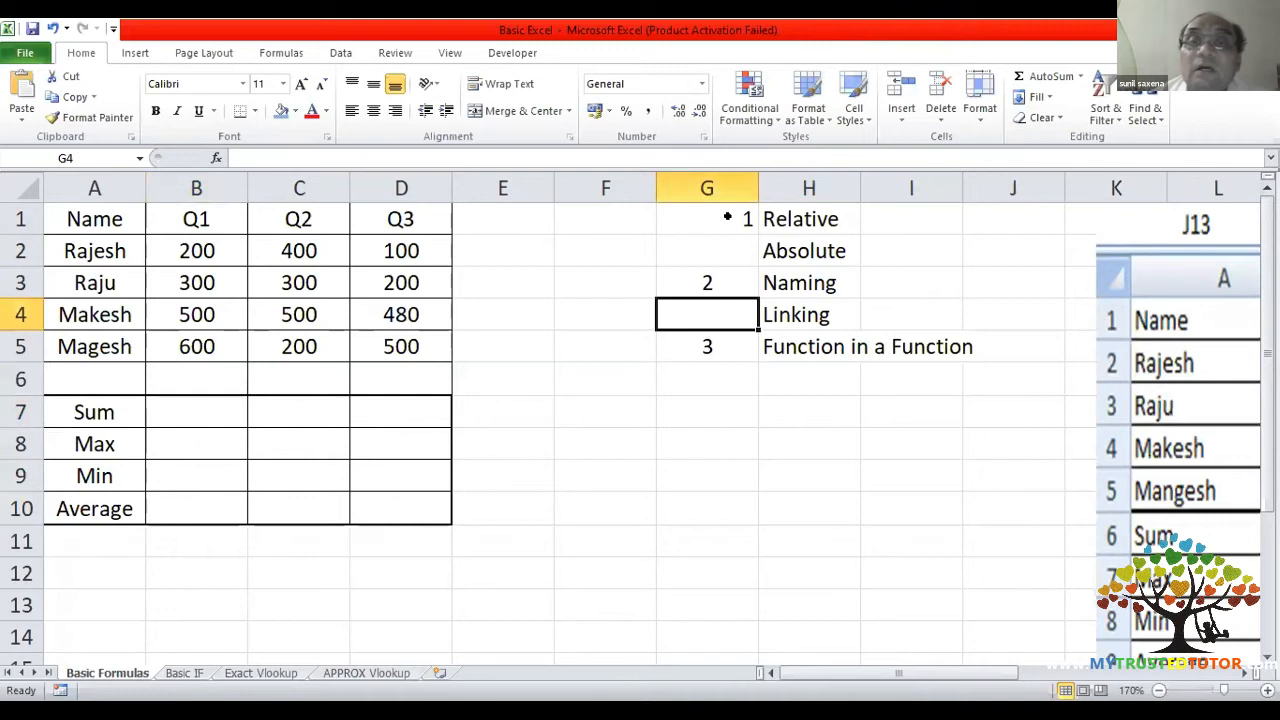
- Number the Linking topic as 4 and the Absolute topic as 5 in column G
{"action": "type", "text": "4"}
{"action": "key", "text": "Up"}
{"action": "key", "text": "Up"}
{"action": "type", "text": "5"}
{"action": "key", "text": "Return"}
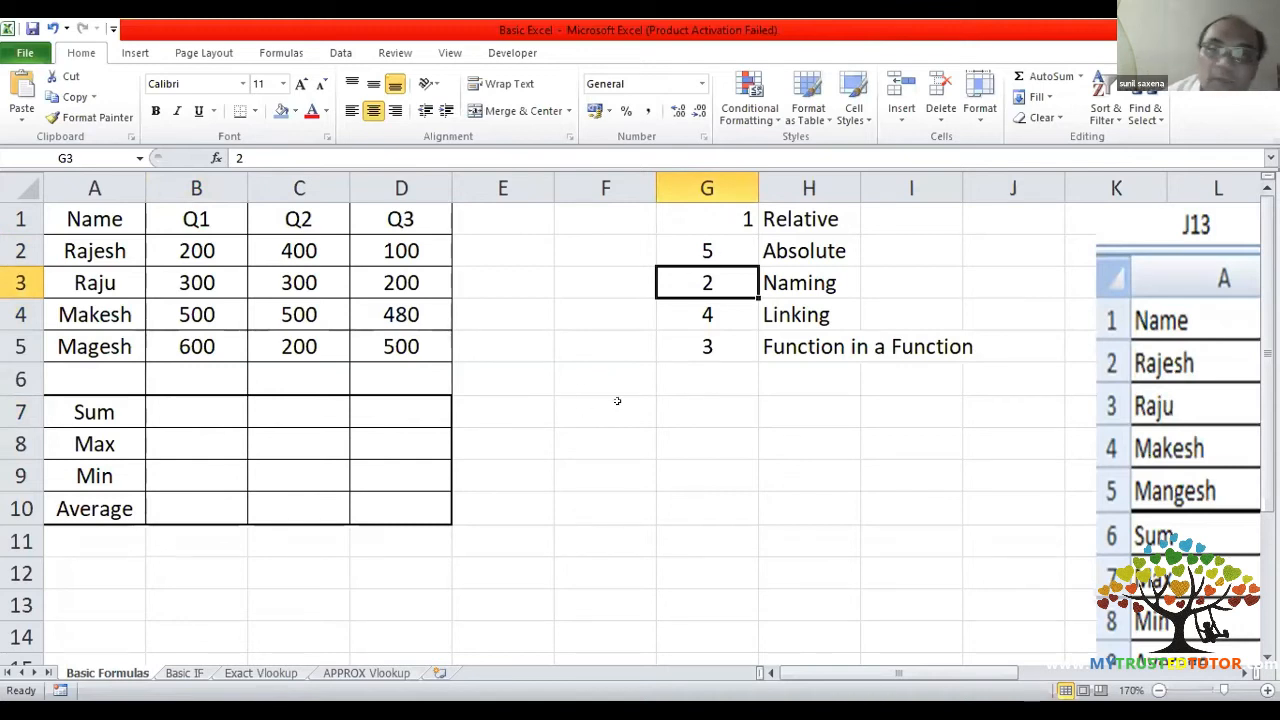
- Centre the topic numbers in cells G1:G5 horizontally
{"action": "left_click", "coordinate": [679, 216]}
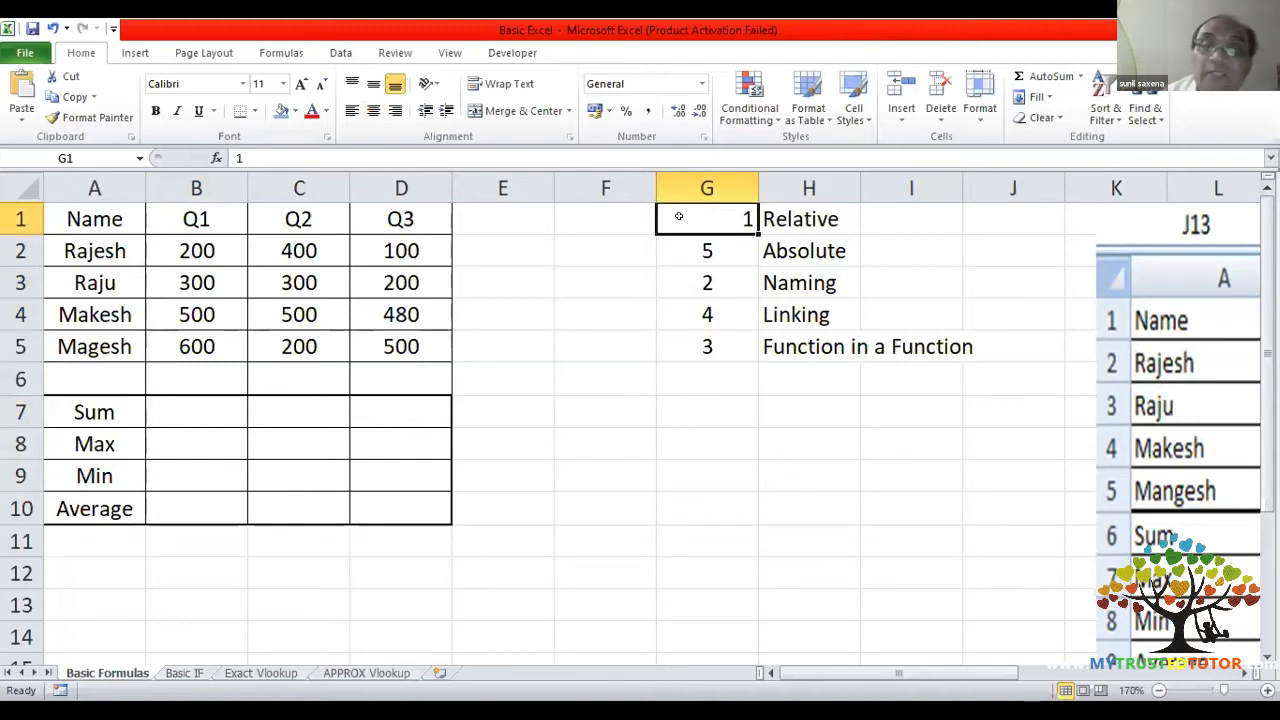
{"action": "left_click_drag", "start_coordinate": [679, 216], "coordinate": [683, 342]}
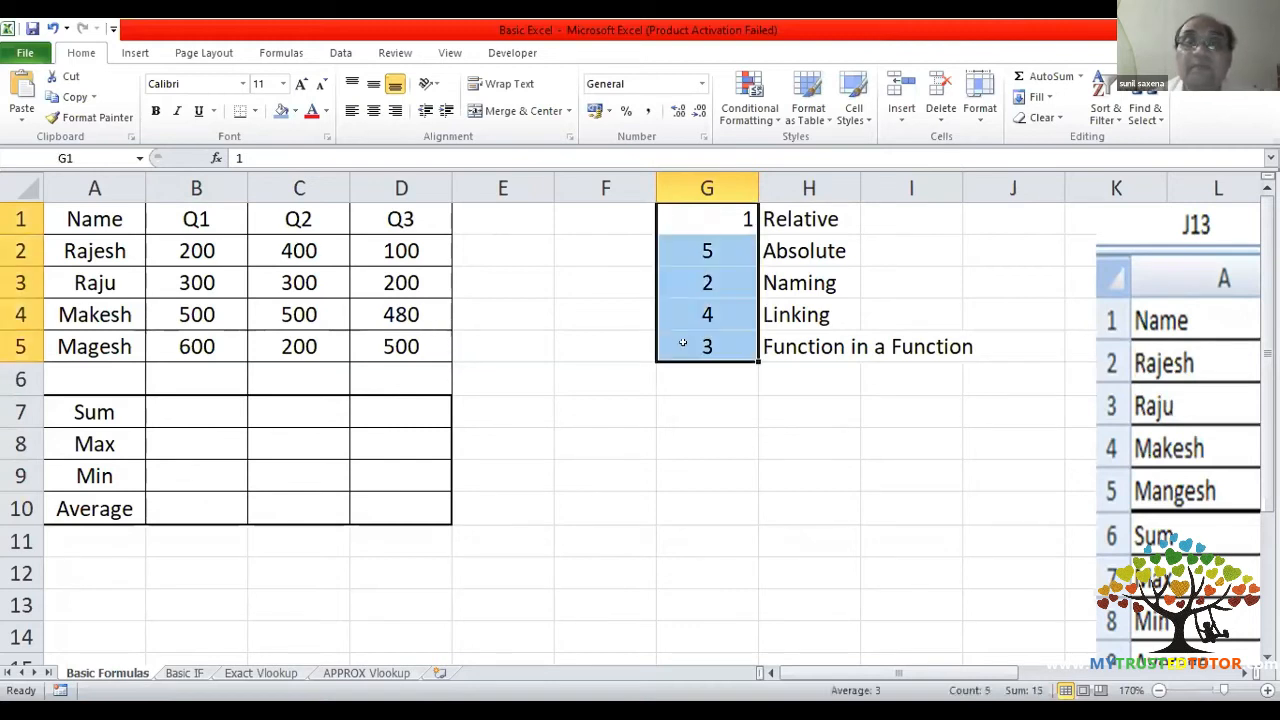
{"action": "left_click", "coordinate": [373, 110]}
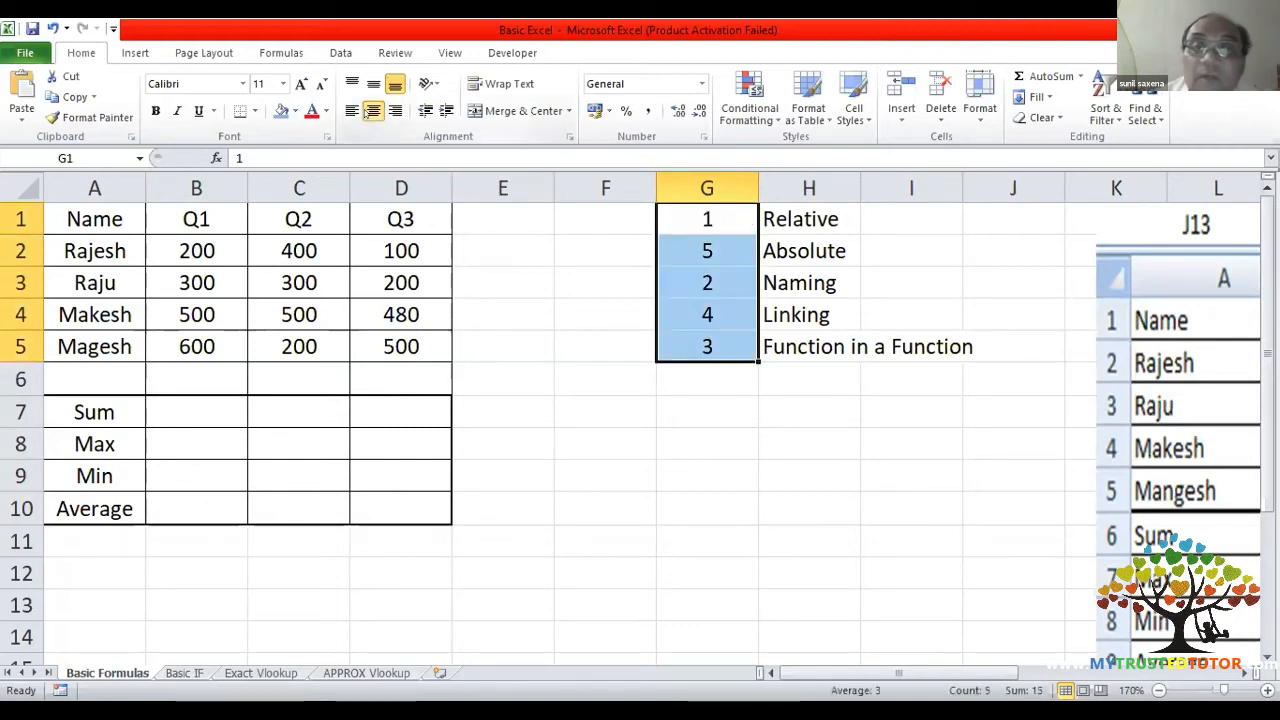
{"action": "left_click", "coordinate": [574, 518]}
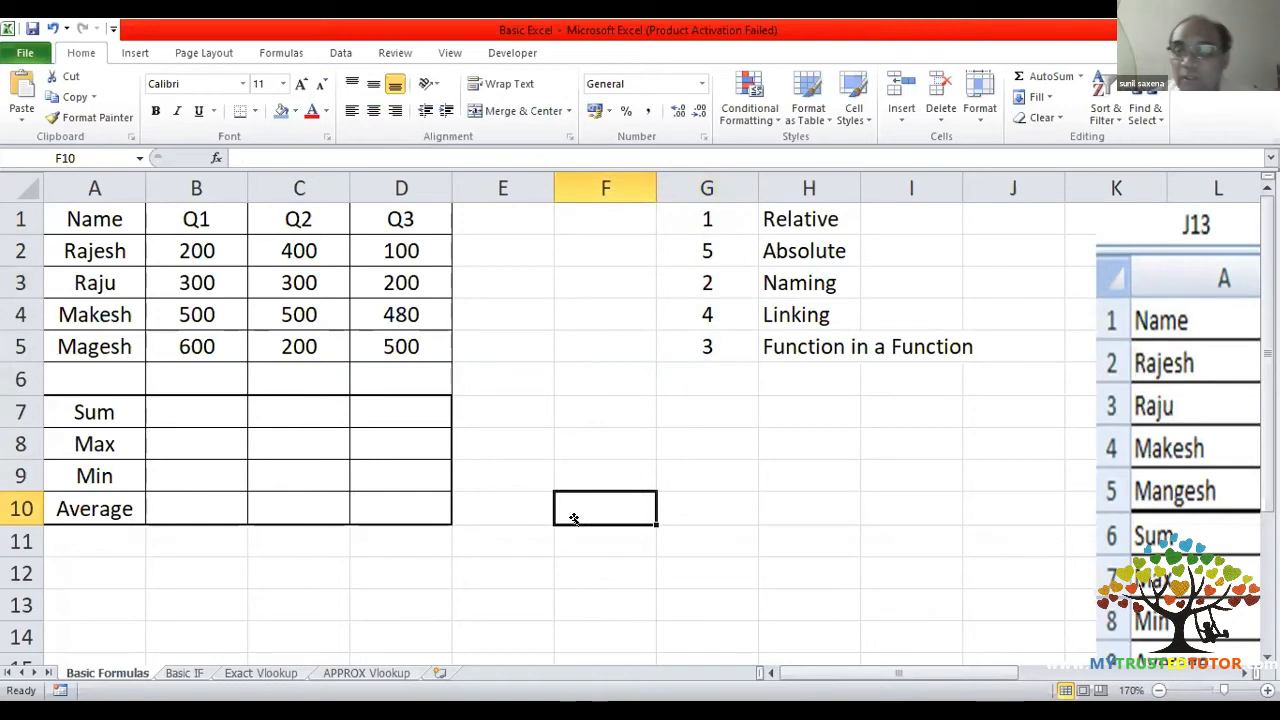
{"action": "left_click", "coordinate": [168, 406]}
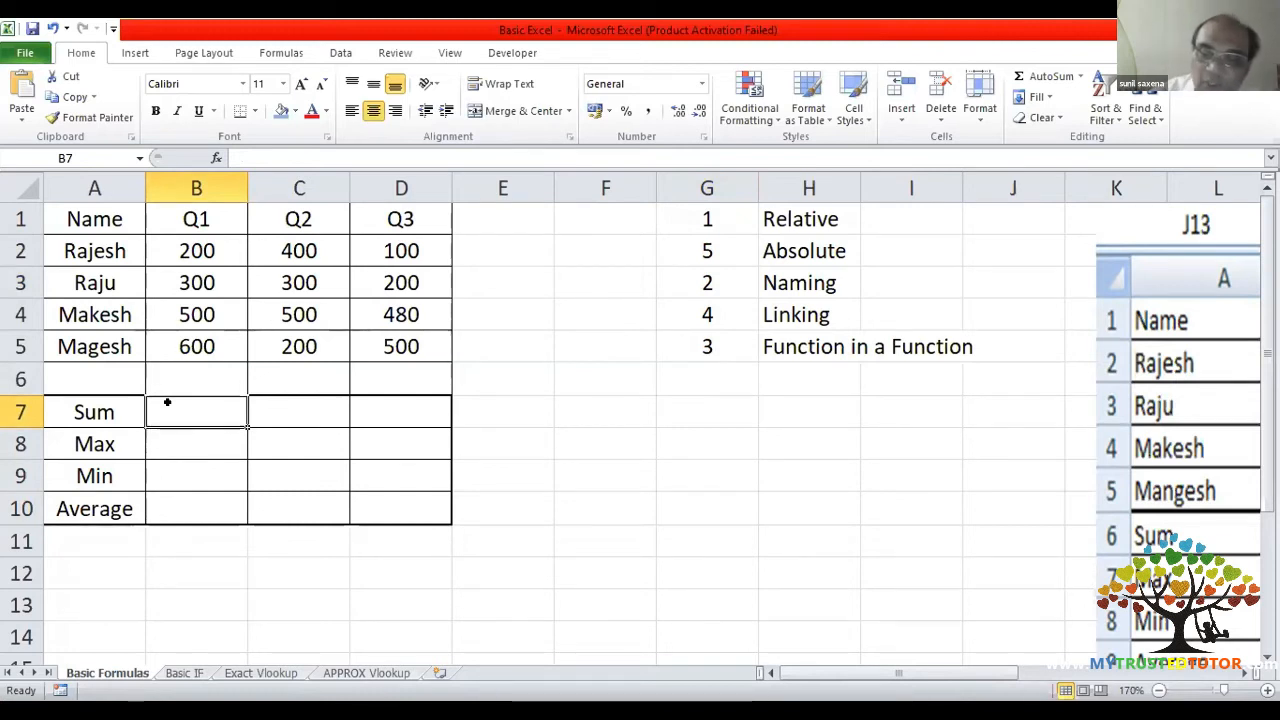
{"action": "type", "text": "="}
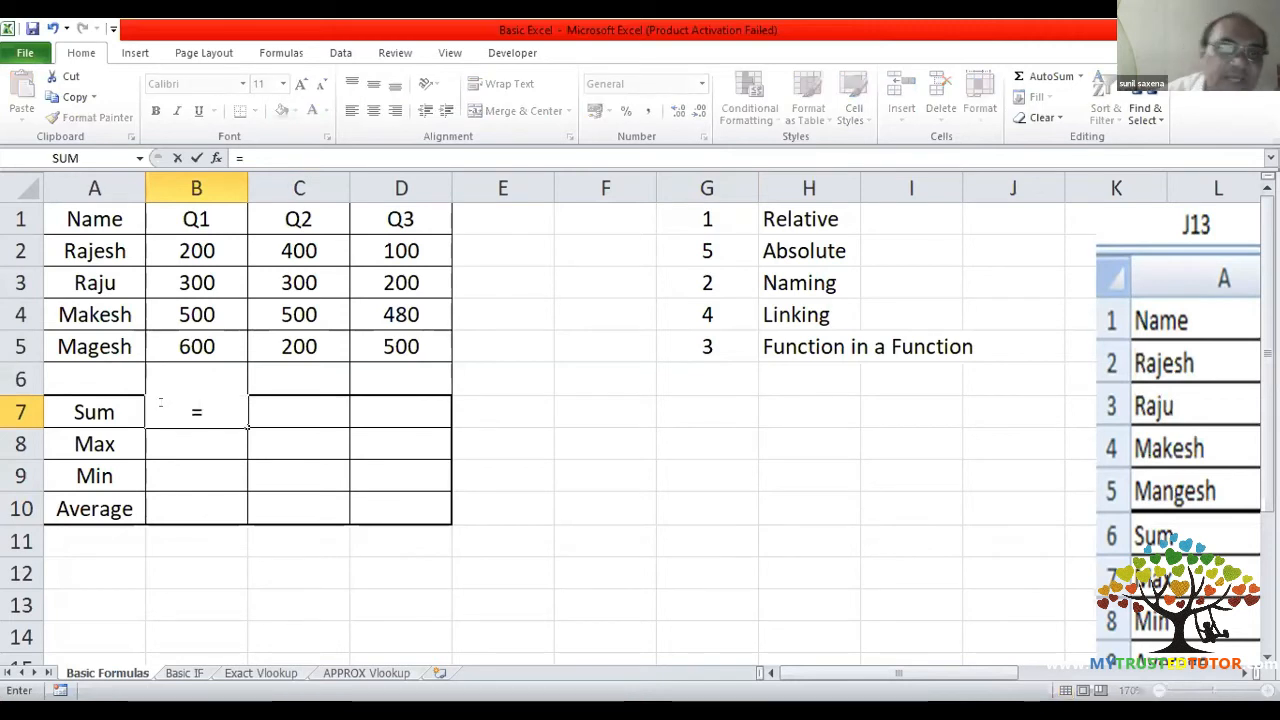
{"action": "left_click", "coordinate": [200, 240]}
{"action": "type", "text": "+"}
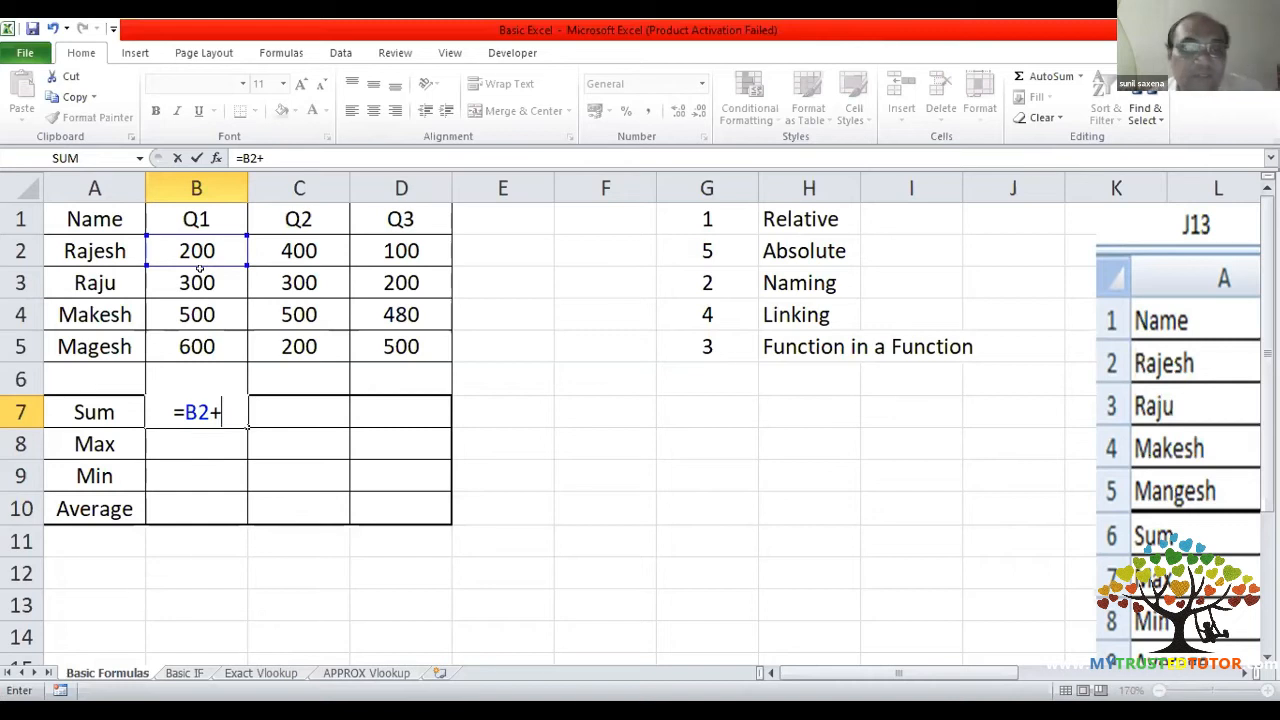
{"action": "key", "text": "Escape"}
- Walk cell by cell through the quarterly sales table, from A1 to the Q1 Sum cell B7
{"action": "key", "text": "ctrl+Home"}
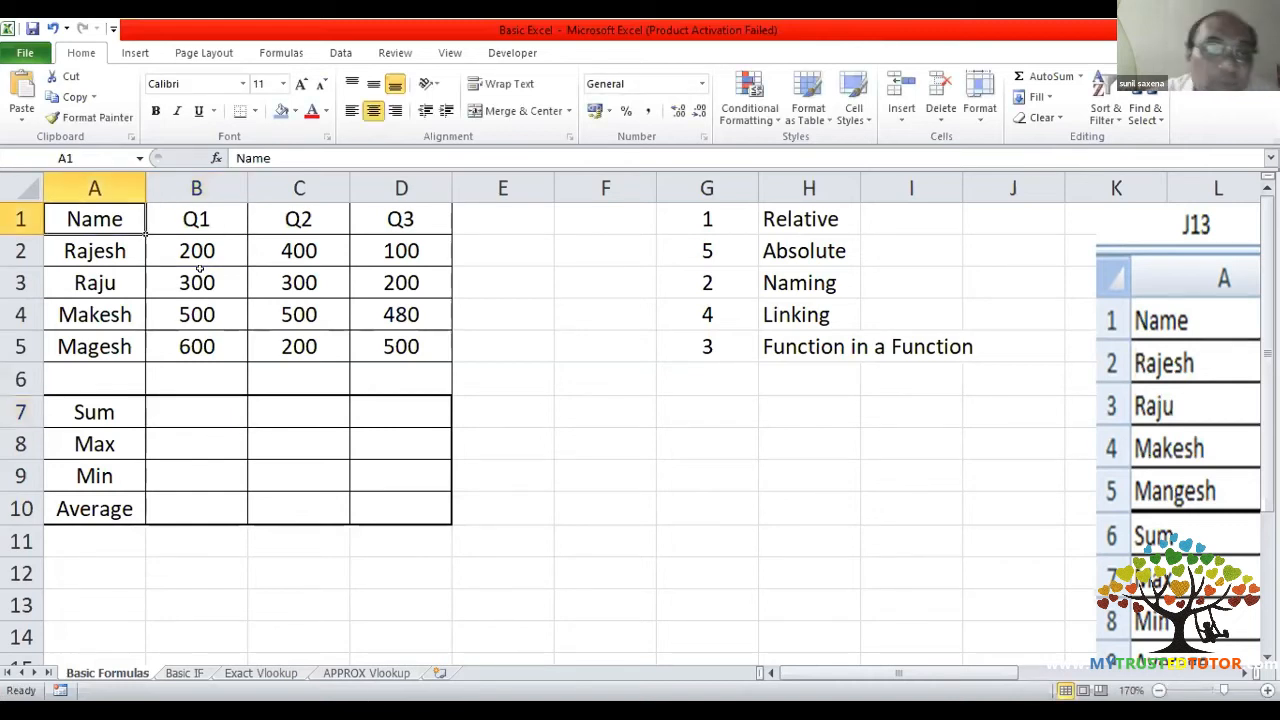
{"action": "key", "text": "Right"}
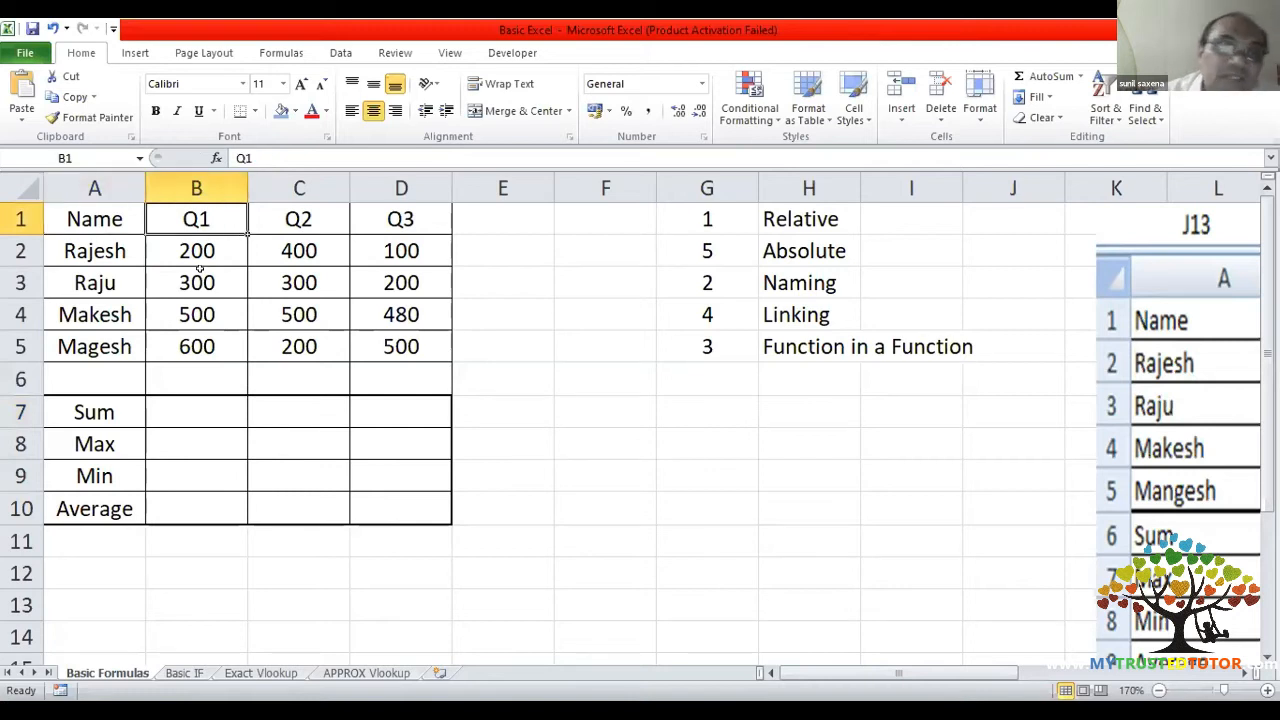
{"action": "key", "text": "Right"}
{"action": "key", "text": "Left"}
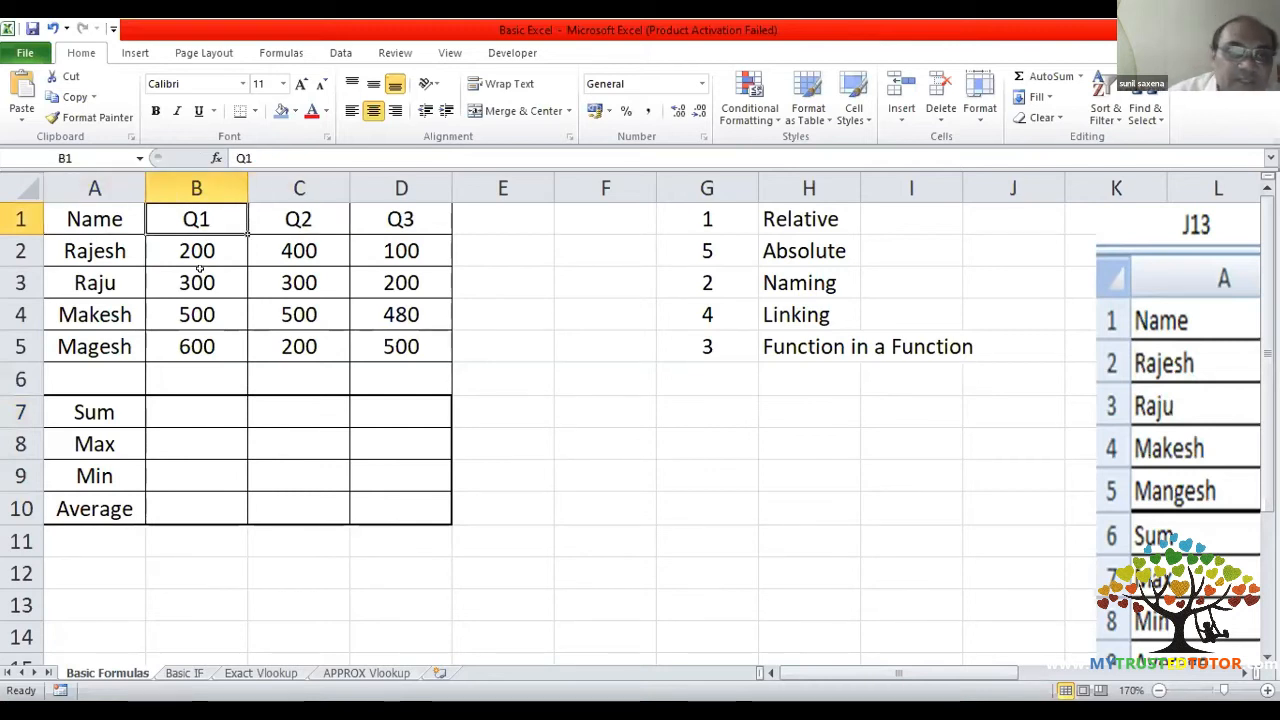
{"action": "key", "text": "Right"}
{"action": "key", "text": "Down"}
{"action": "key", "text": "Down"}
{"action": "key", "text": "Down"}
{"action": "key", "text": "Up"}
{"action": "key", "text": "Up"}
{"action": "key", "text": "Left"}
{"action": "key", "text": "Left"}
{"action": "key", "text": "Right"}
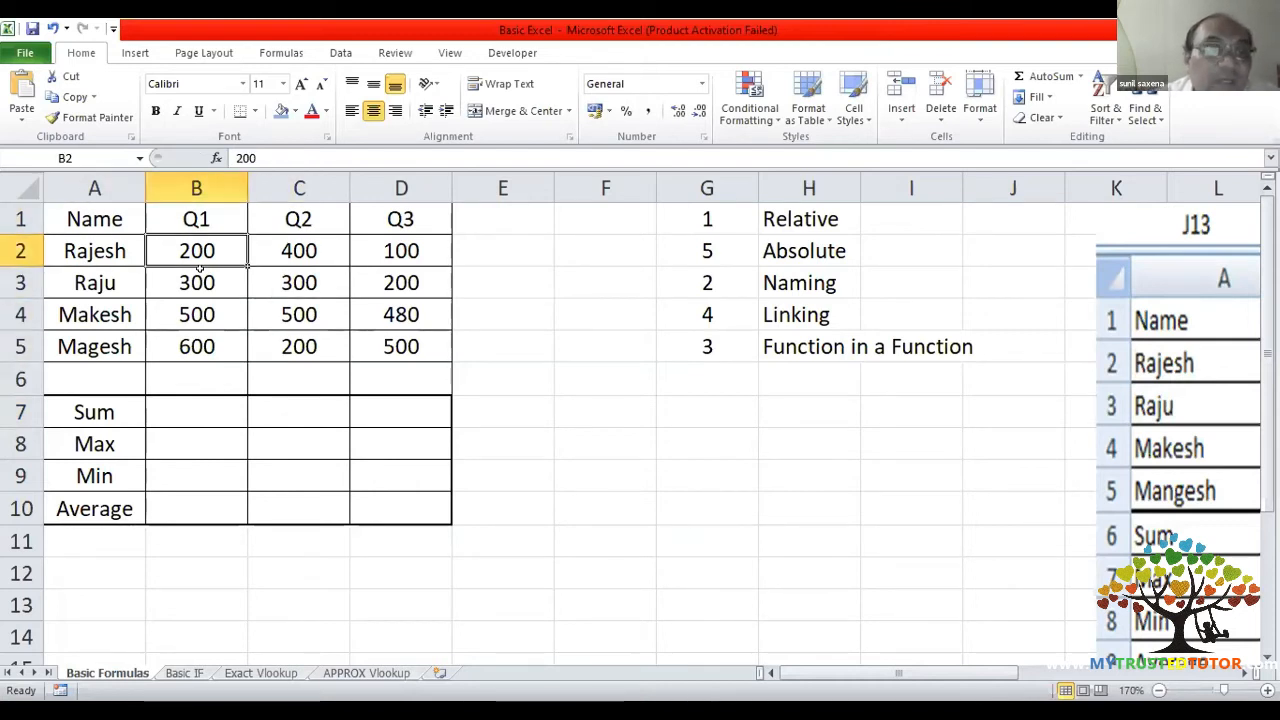
{"action": "key", "text": "Down"}
{"action": "key", "text": "Down"}
{"action": "key", "text": "Down"}
{"action": "key", "text": "Down"}
{"action": "key", "text": "Down"}
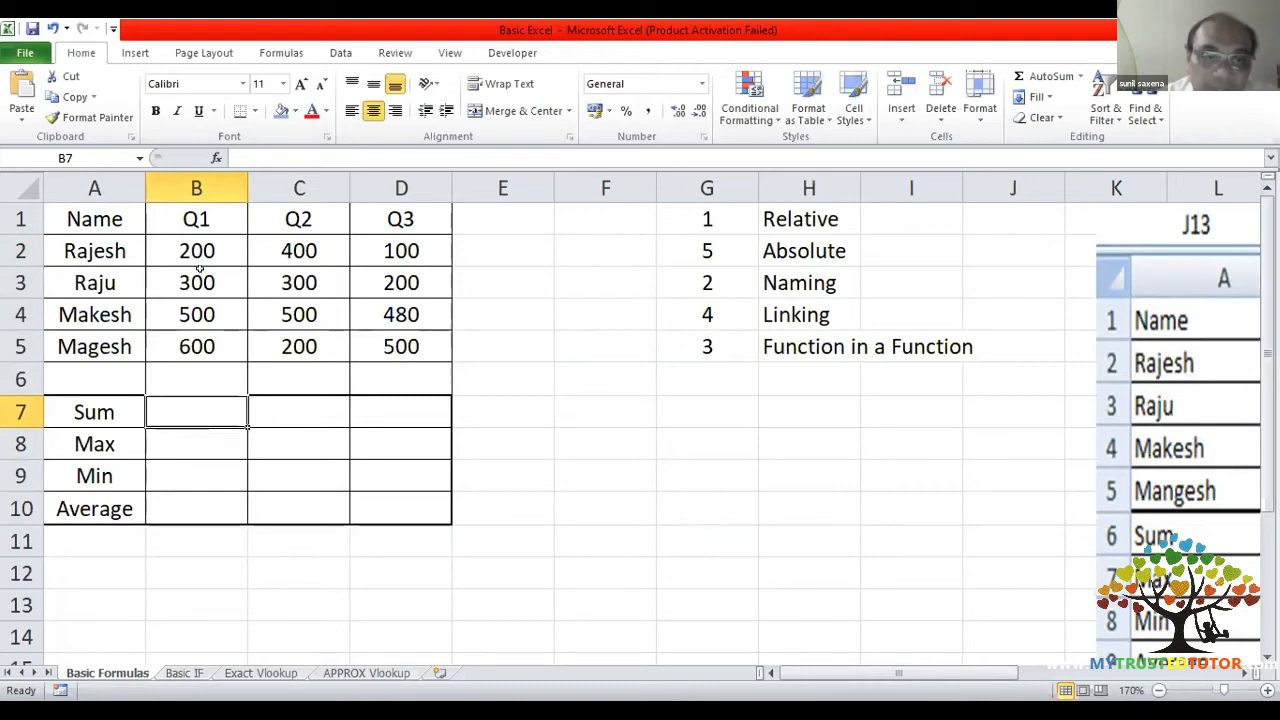
- Total the Q1 to Q3 figures of row 2 in cell E2 with the formula =B2+C2+D2
{"action": "key", "text": "Right"}
{"action": "key", "text": "Right"}
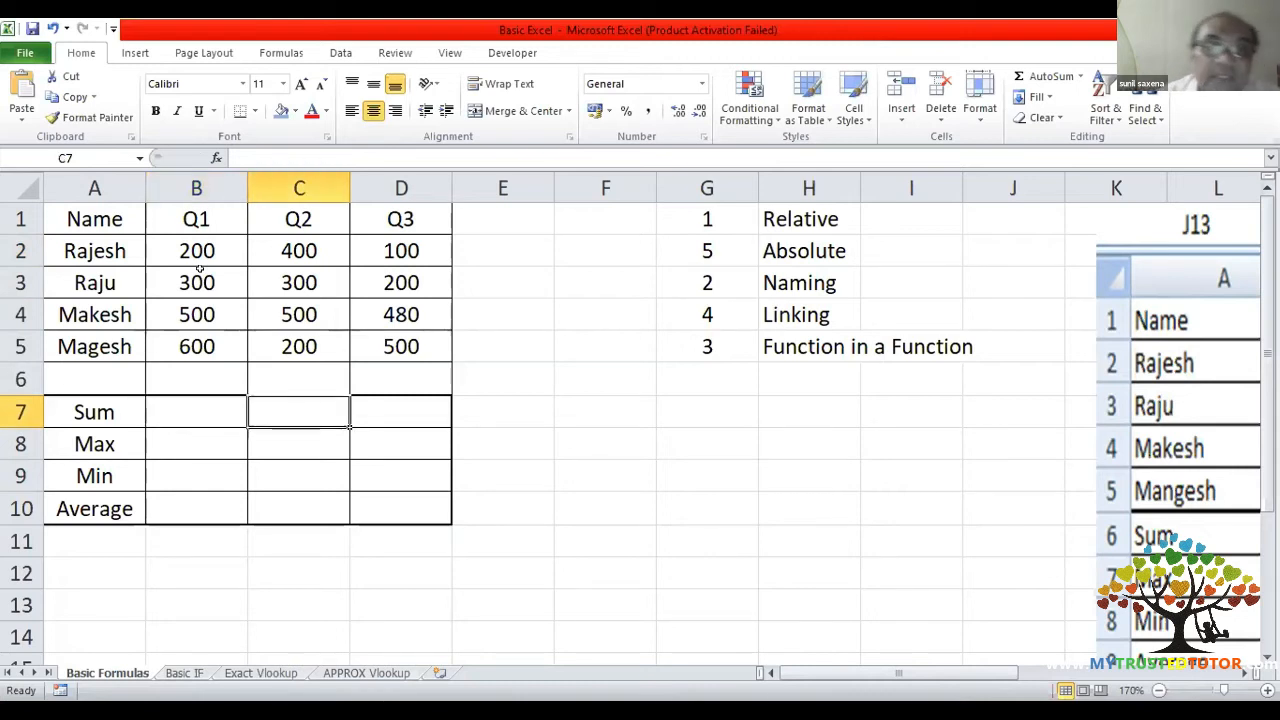
{"action": "key", "text": "Up"}
{"action": "key", "text": "Up"}
{"action": "key", "text": "Up"}
{"action": "key", "text": "Up"}
{"action": "key", "text": "Up"}
{"action": "key", "text": "Right"}
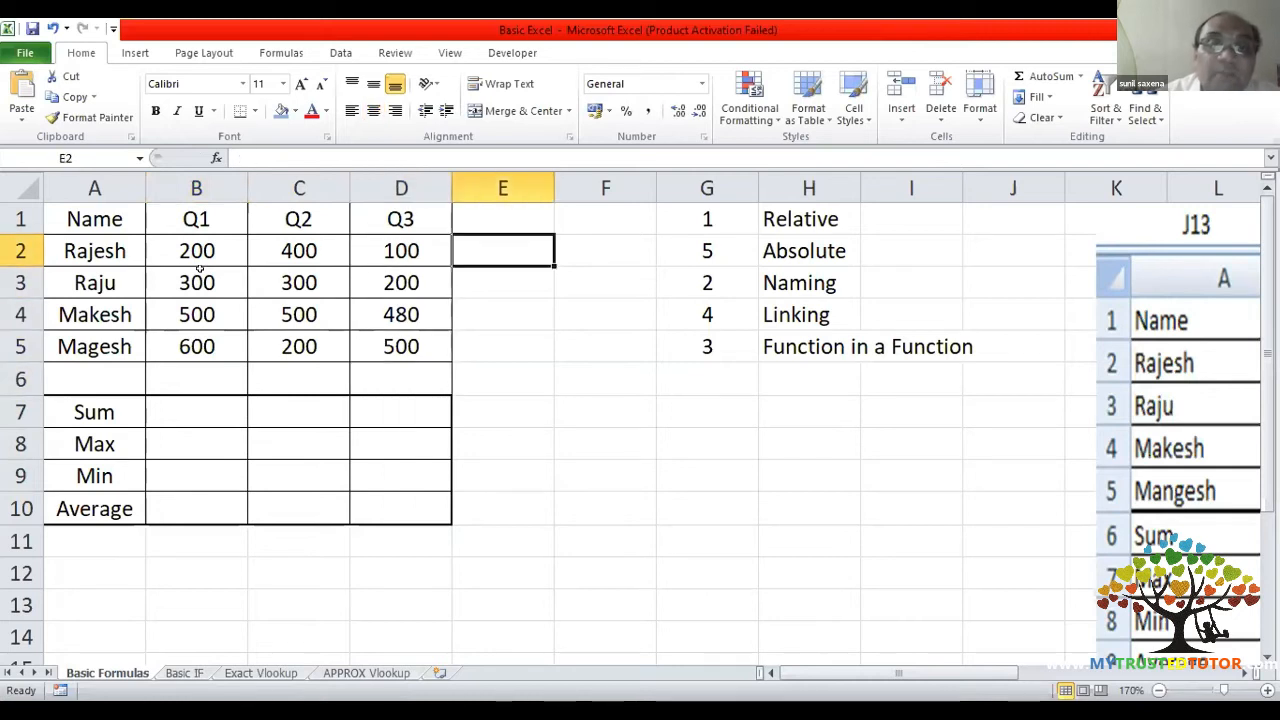
{"action": "type", "text": "="}
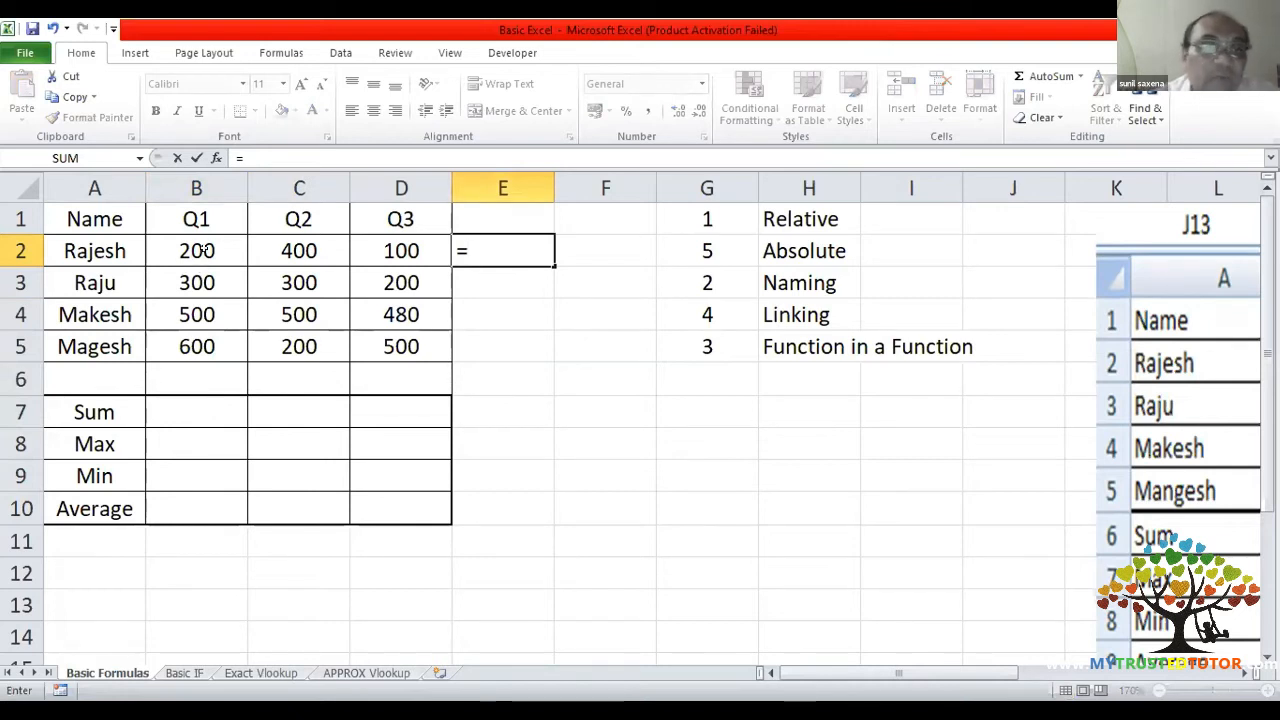
{"action": "left_click", "coordinate": [205, 250]}
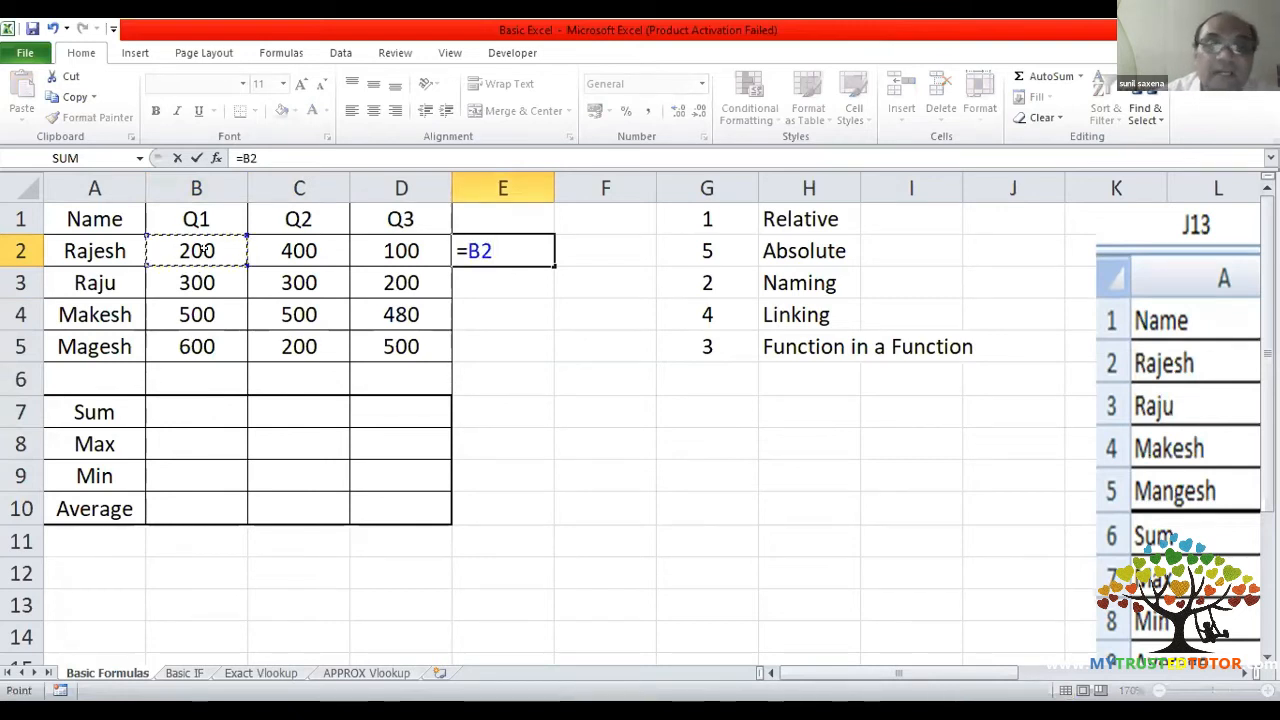
{"action": "type", "text": "+"}
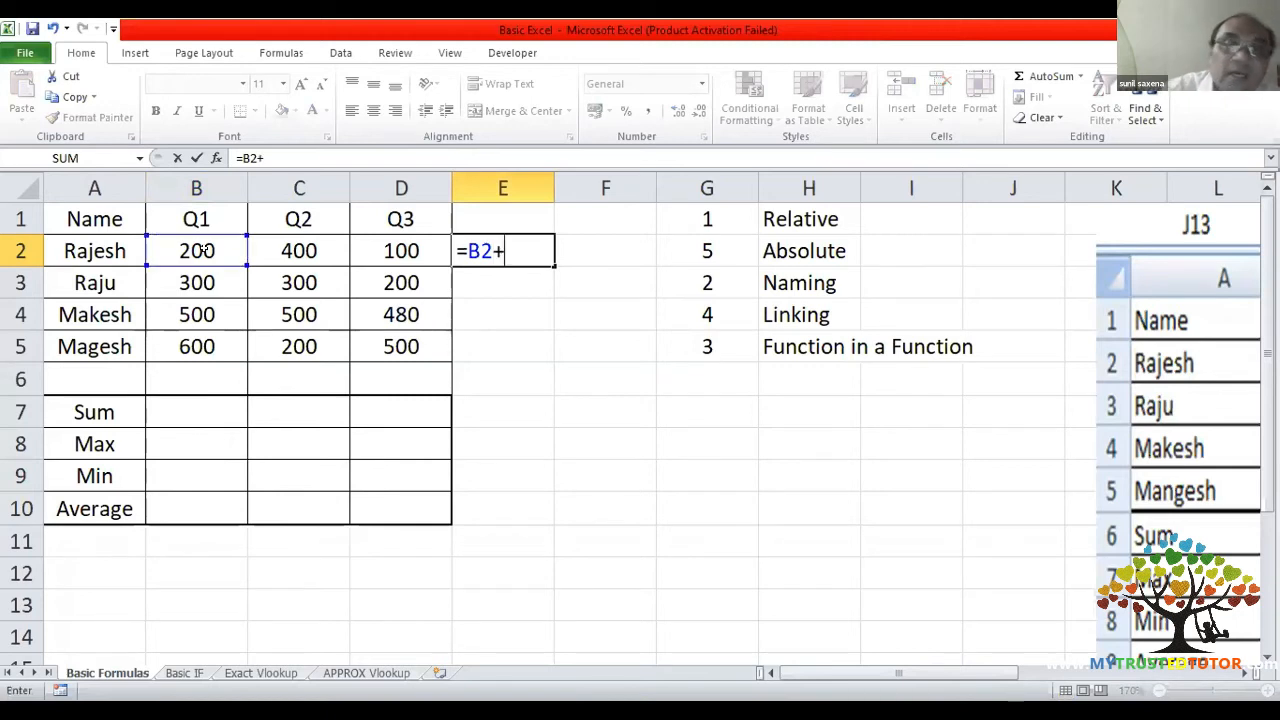
{"action": "left_click", "coordinate": [278, 238]}
{"action": "type", "text": "+"}
{"action": "left_click", "coordinate": [380, 246]}
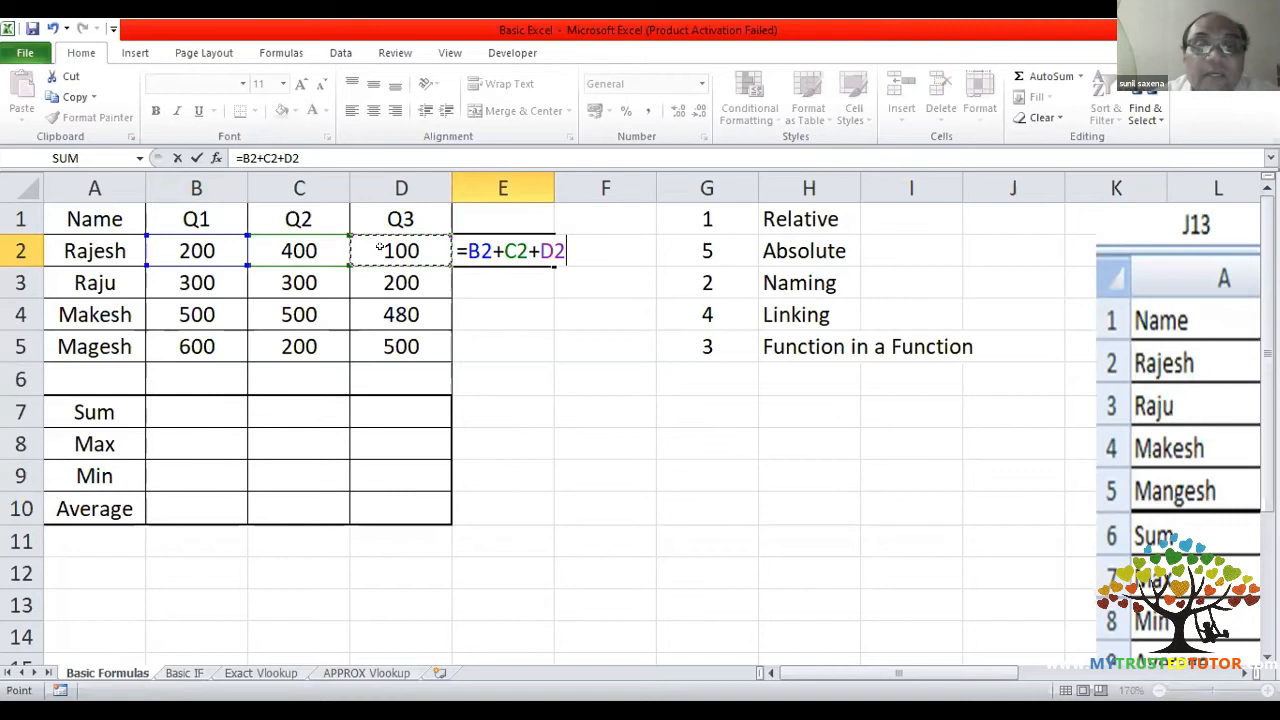
{"action": "key", "text": "Return"}
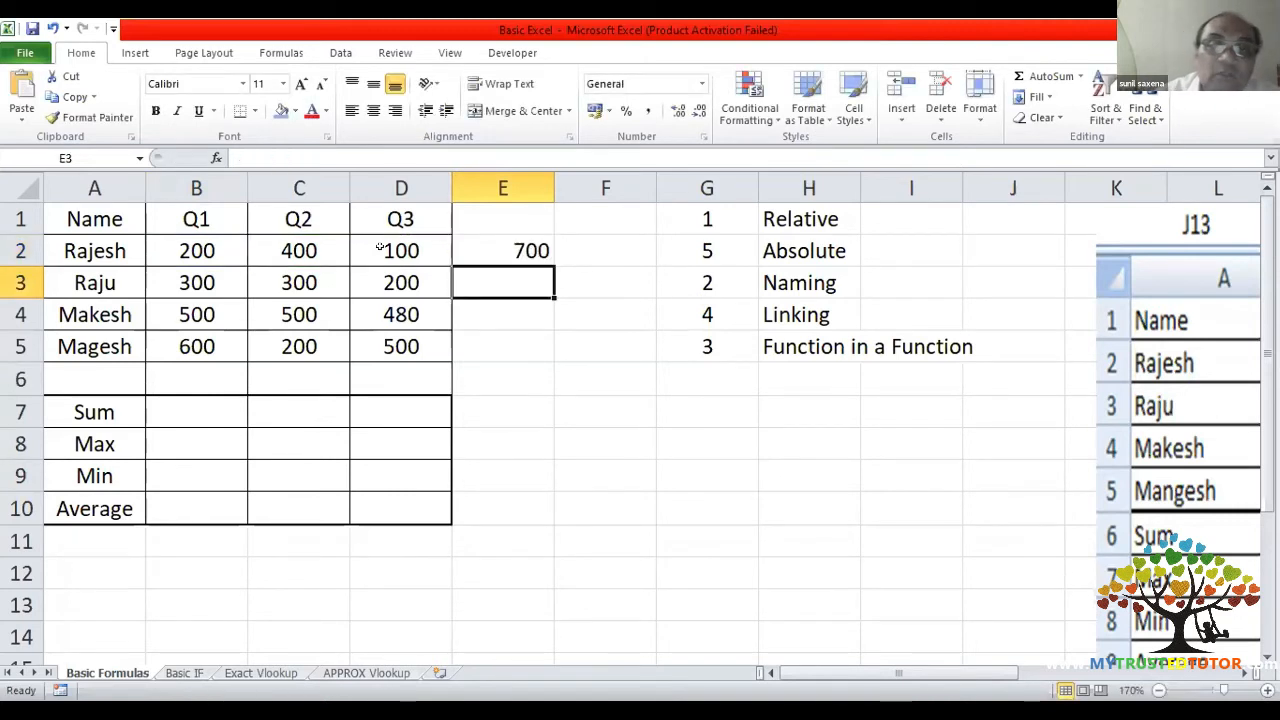
{"action": "left_click", "coordinate": [481, 250]}
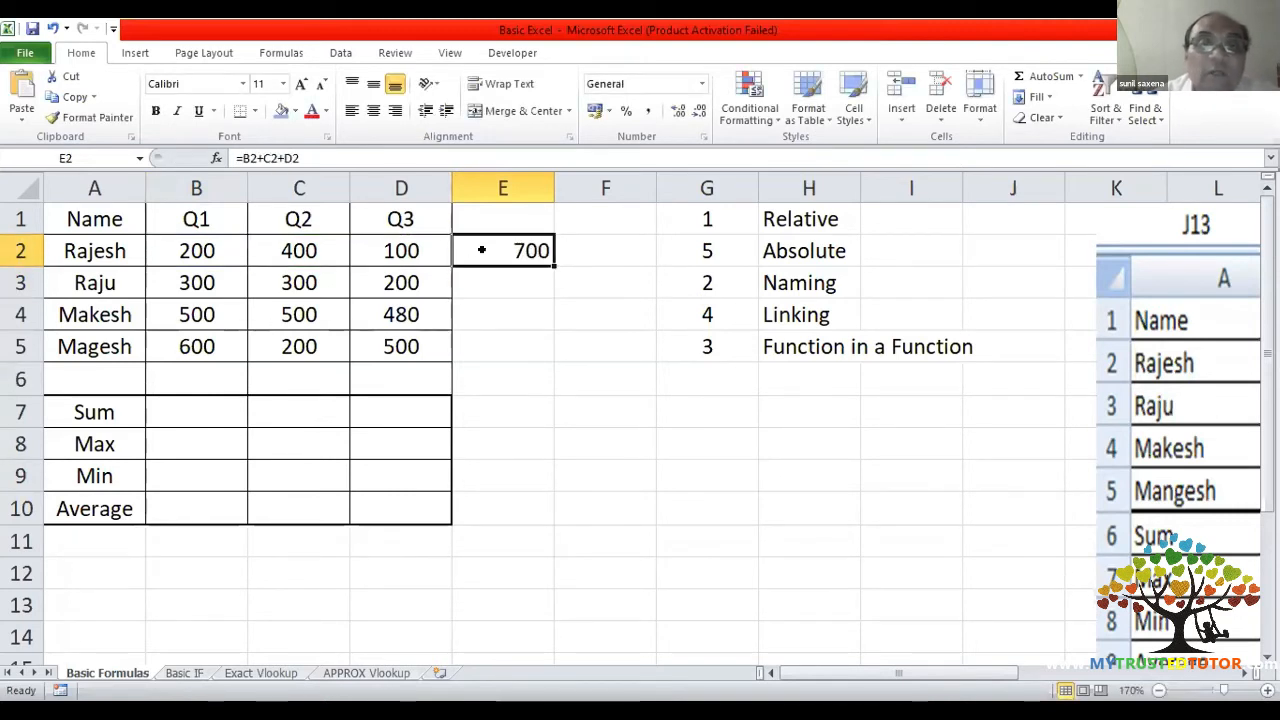
- Start a SUM formula in the Q1 Sum cell B7 over the Q1 figures B2:B5
{"action": "left_click", "coordinate": [198, 412]}
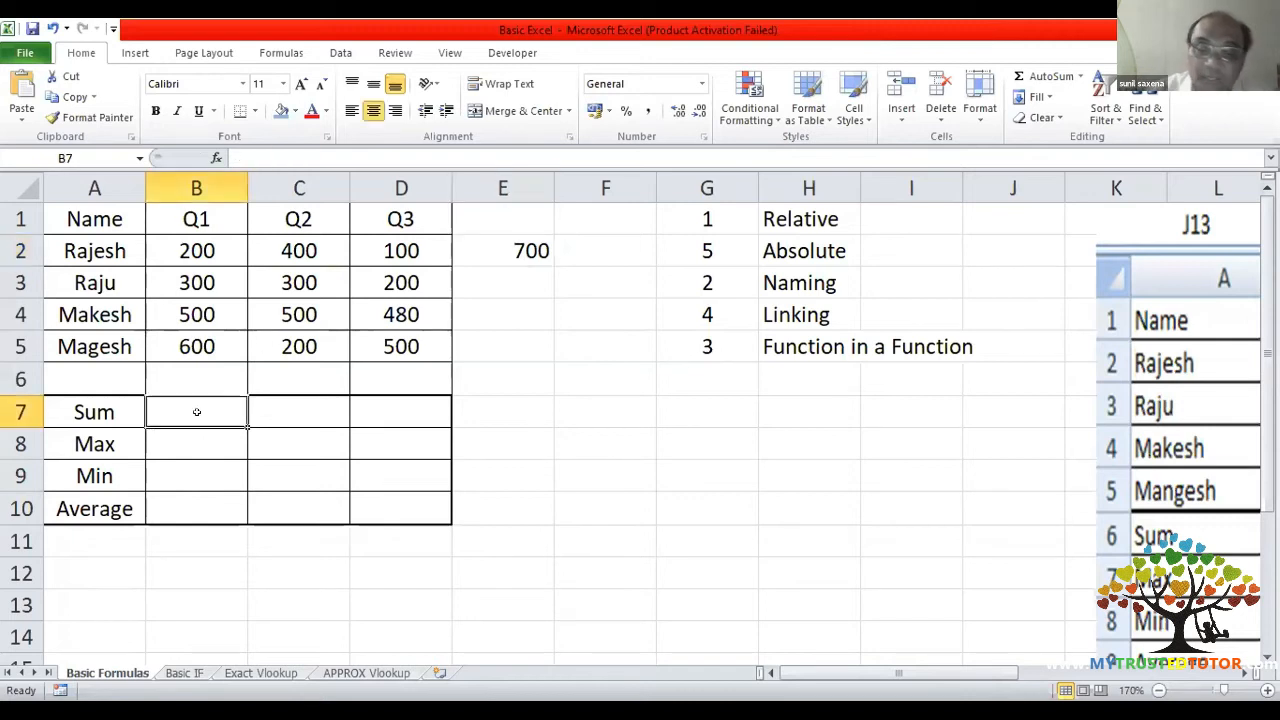
{"action": "type", "text": "="}
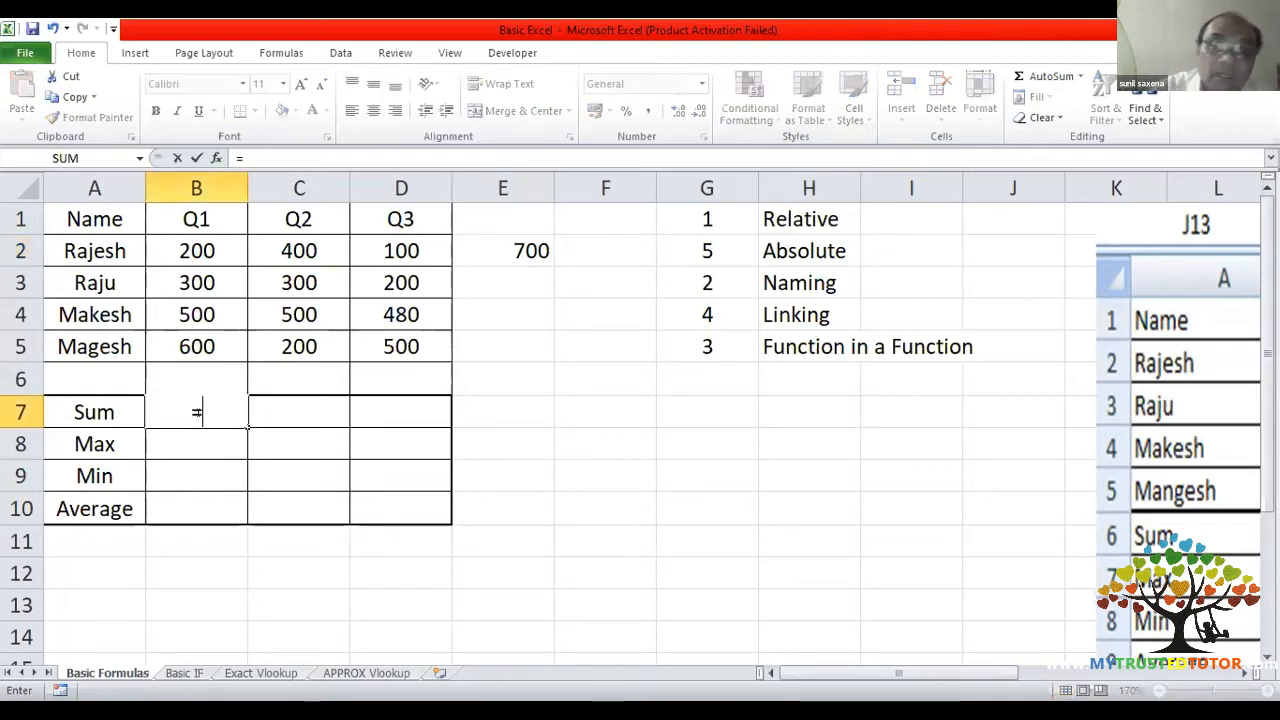
{"action": "type", "text": "dum("}
{"action": "key", "text": "BackSpace"}
{"action": "key", "text": "BackSpace"}
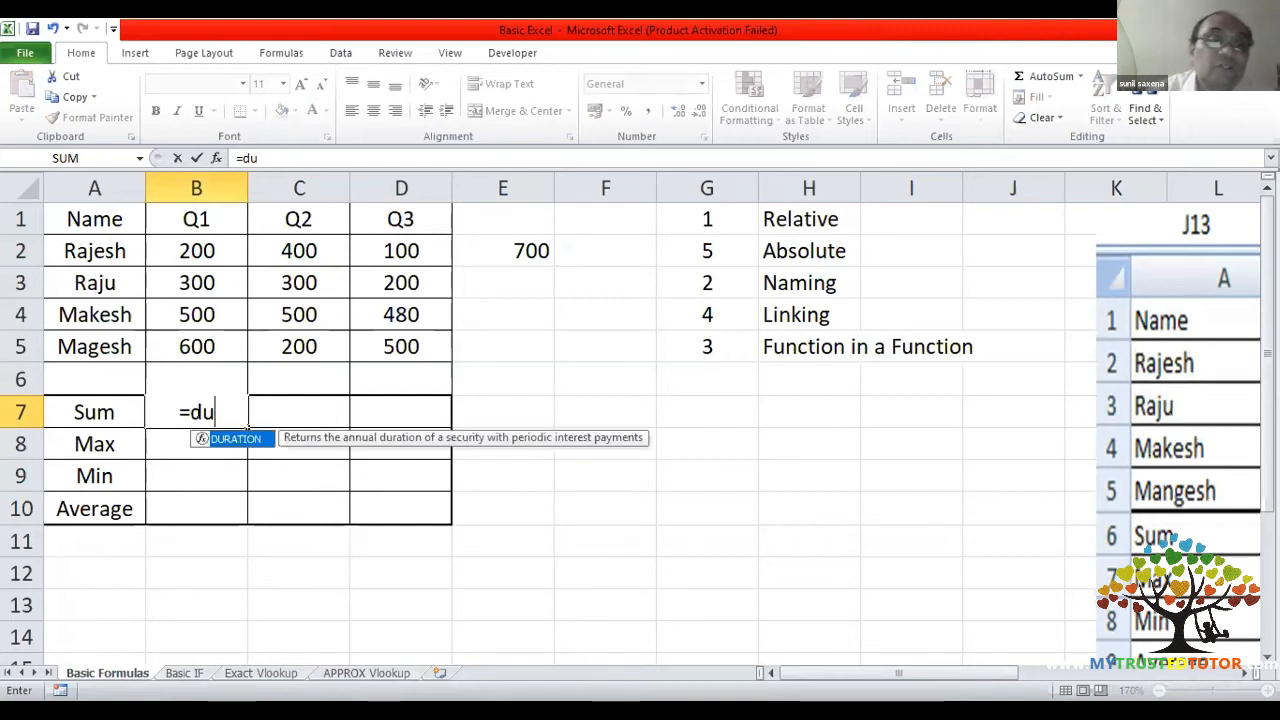
{"action": "key", "text": "BackSpace"}
{"action": "key", "text": "BackSpace"}
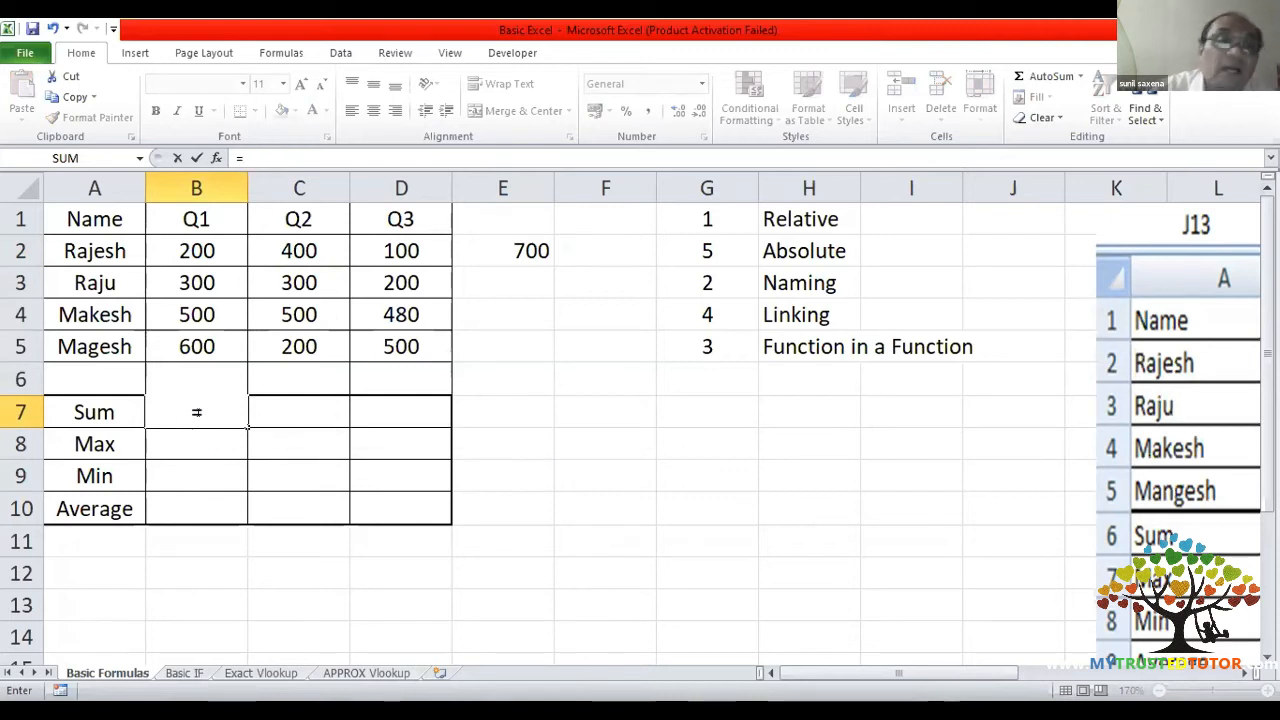
{"action": "type", "text": "sum("}
{"action": "left_click_drag", "start_coordinate": [197, 250], "coordinate": [200, 345]}
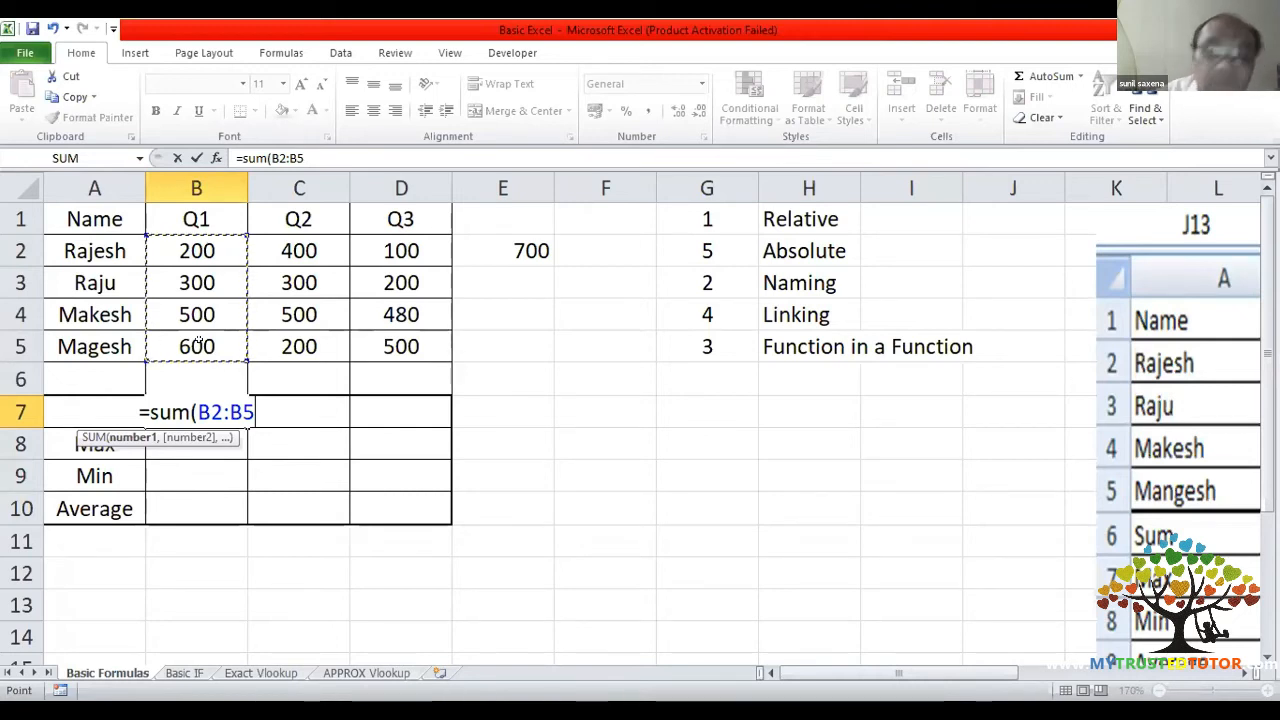
- Try adding the Q3 figures D2:D5 as a second range in the B7 SUM formula, and remove them again
{"action": "type", "text": ","}
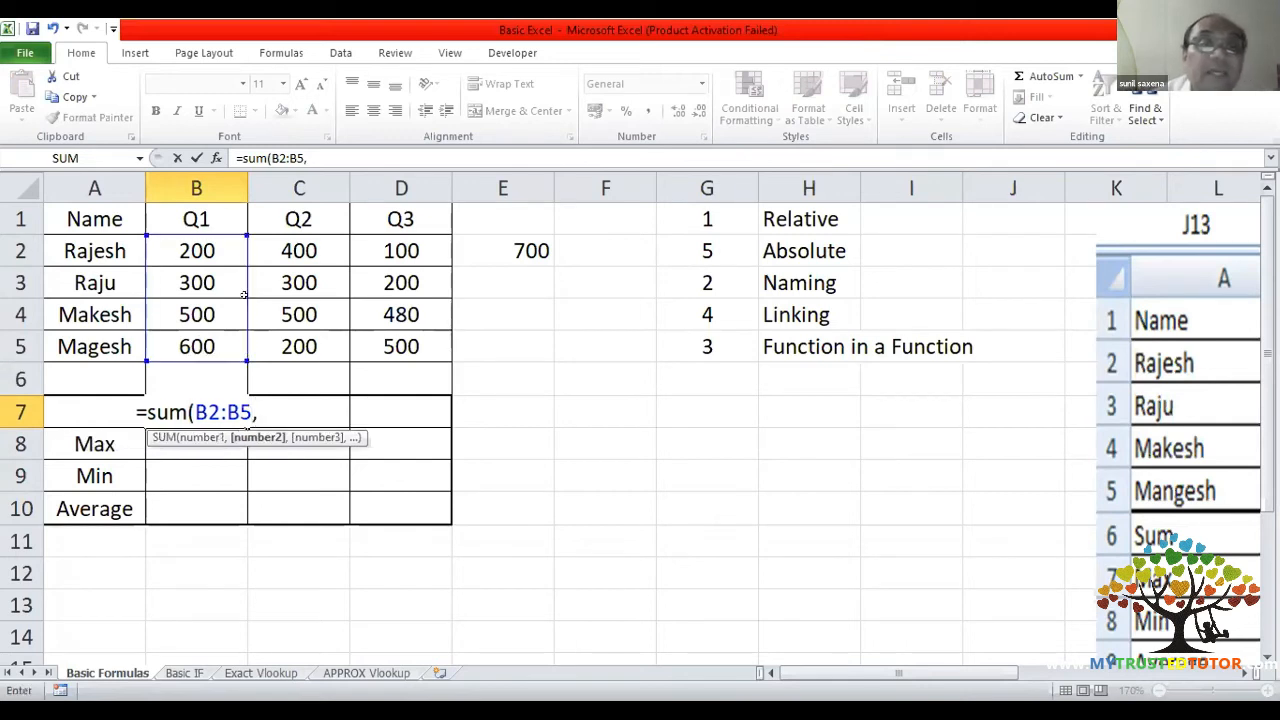
{"action": "left_click", "coordinate": [409, 241]}
{"action": "left_click_drag", "start_coordinate": [409, 241], "coordinate": [412, 345]}
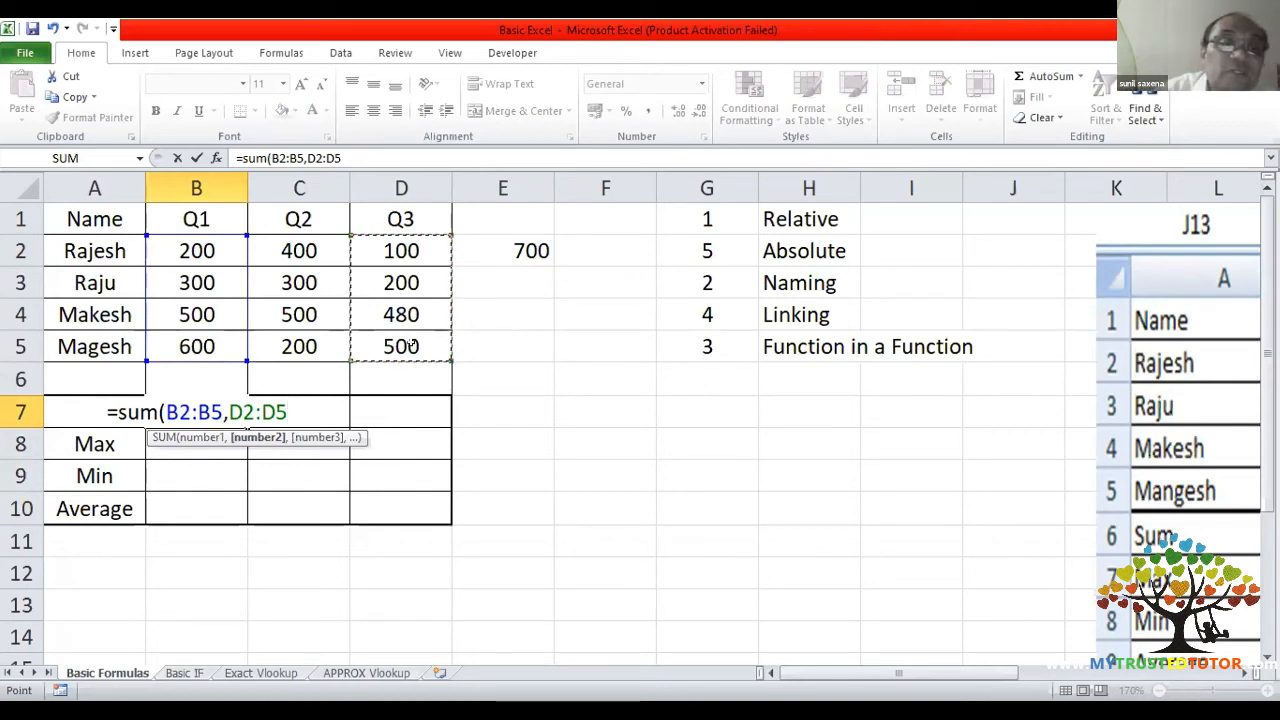
{"action": "key", "text": "BackSpace"}
{"action": "key", "text": "BackSpace"}
{"action": "key", "text": "BackSpace"}
{"action": "key", "text": "BackSpace"}
{"action": "key", "text": "BackSpace"}
{"action": "key", "text": "BackSpace"}
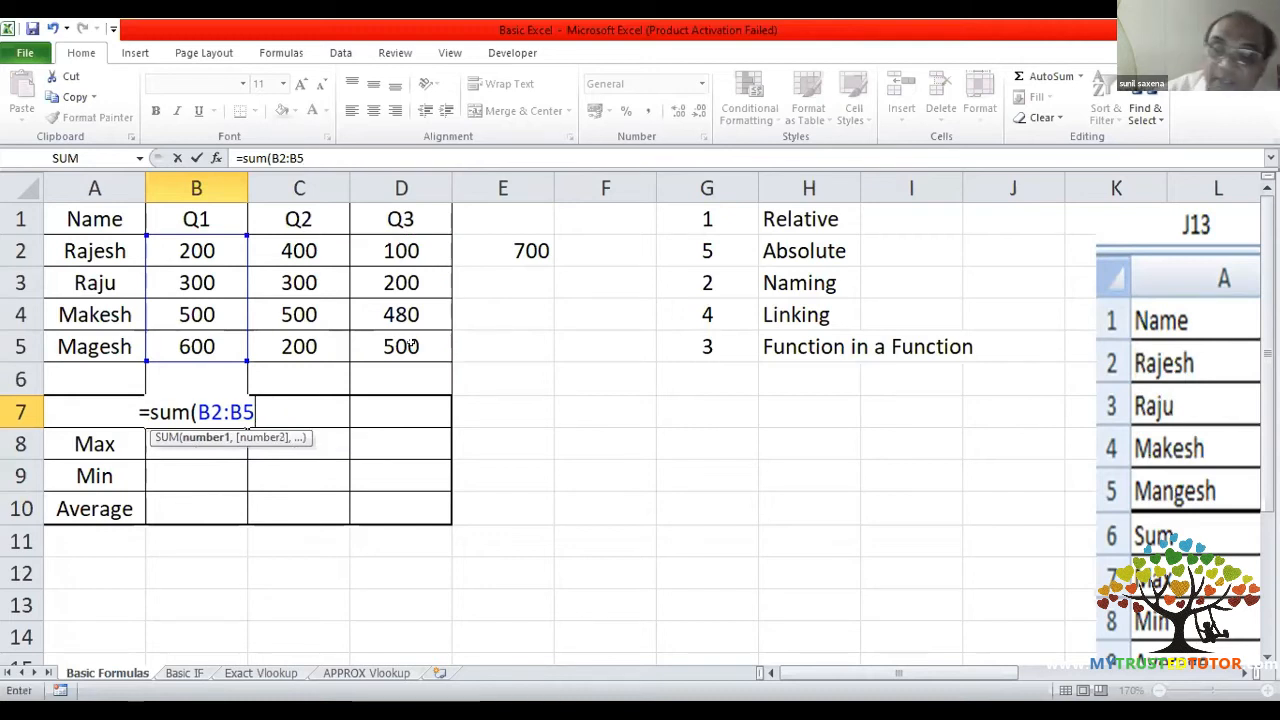
{"action": "type", "text": ")"}
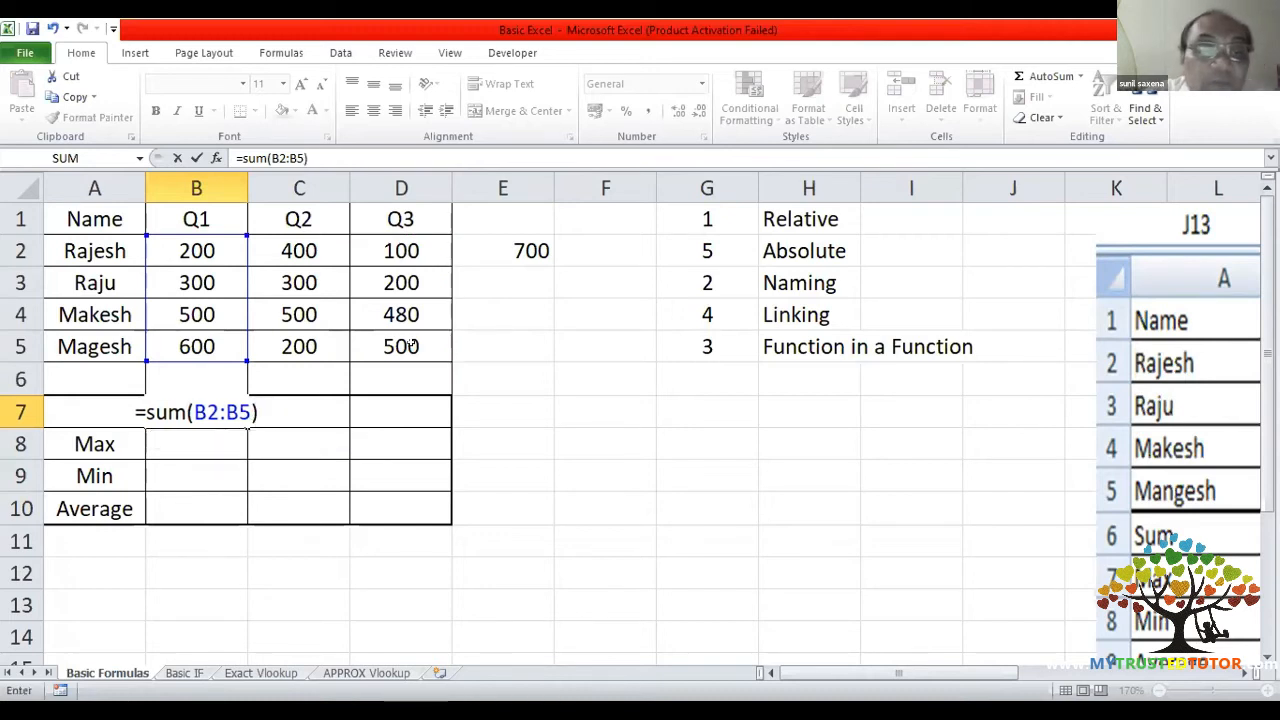
{"action": "key", "text": "BackSpace"}
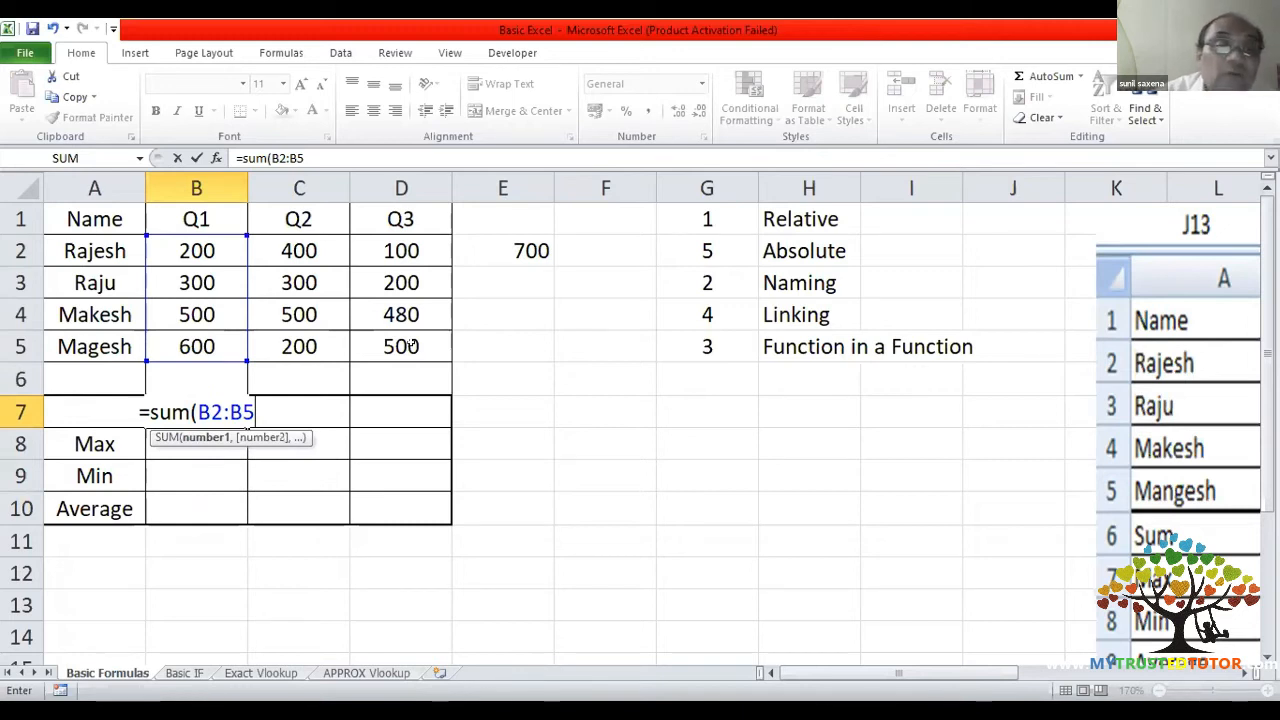
{"action": "type", "text": ","}
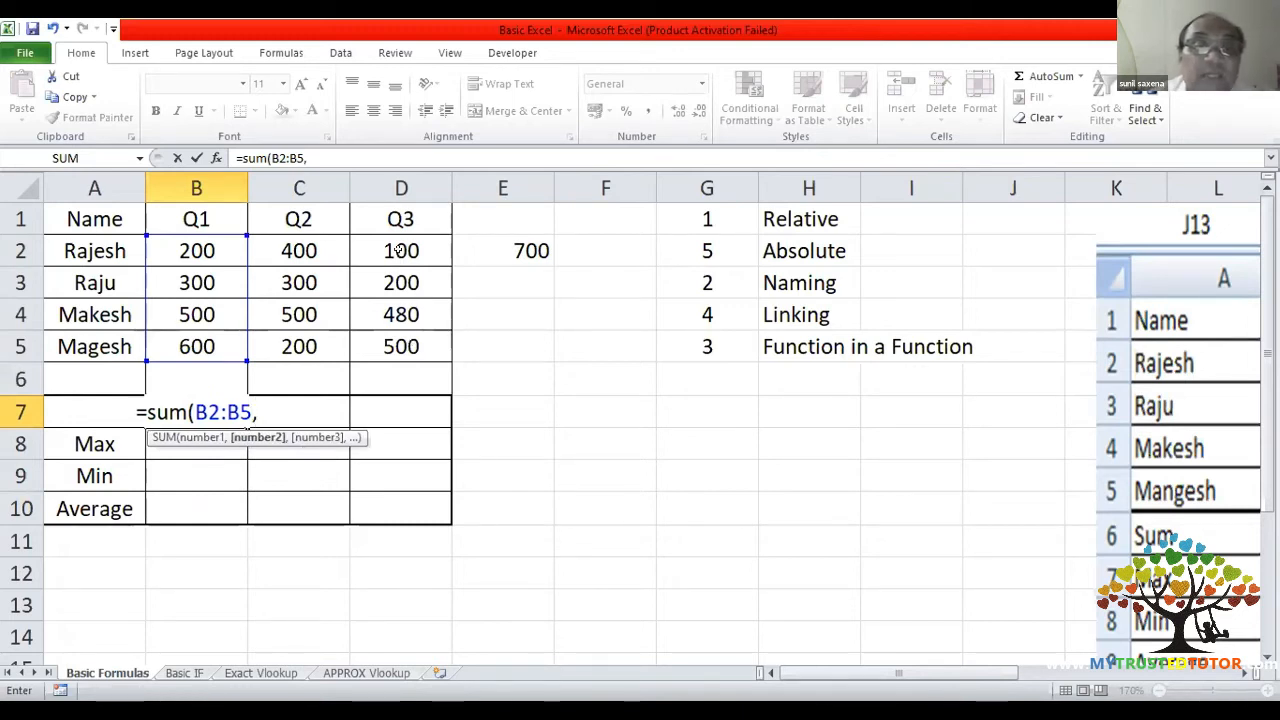
{"action": "left_click", "coordinate": [398, 240]}
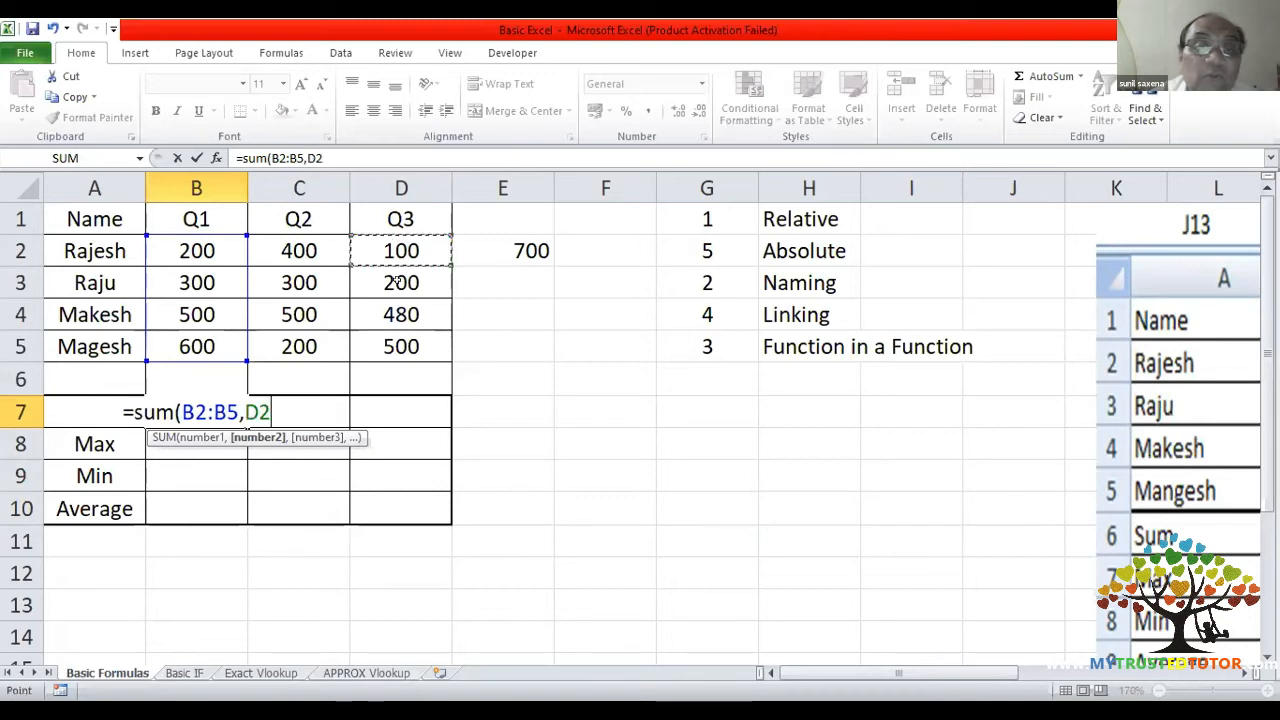
{"action": "left_click_drag", "start_coordinate": [398, 282], "coordinate": [399, 343]}
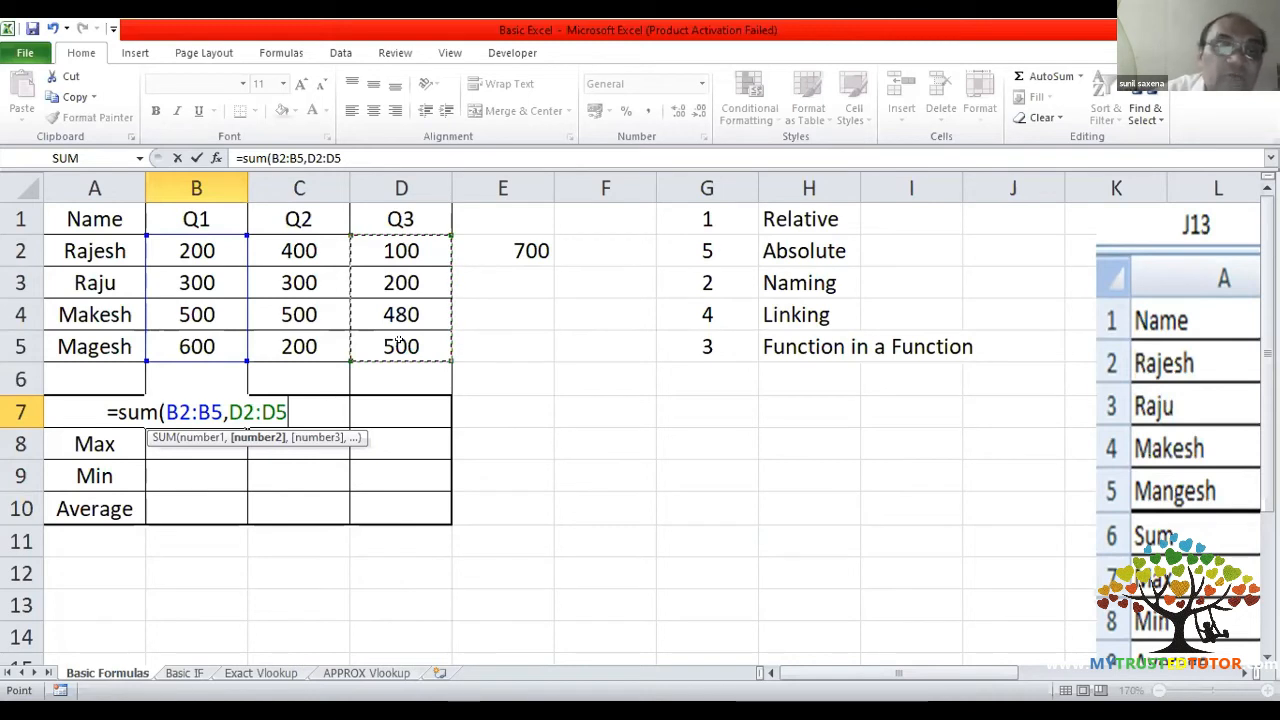
{"action": "key", "text": "BackSpace"}
{"action": "key", "text": "BackSpace"}
{"action": "key", "text": "BackSpace"}
{"action": "key", "text": "BackSpace"}
{"action": "key", "text": "BackSpace"}
{"action": "key", "text": "BackSpace"}
- Complete the Q1 total in cell B7 as =sum(B2:B5)
{"action": "type", "text": ")"}
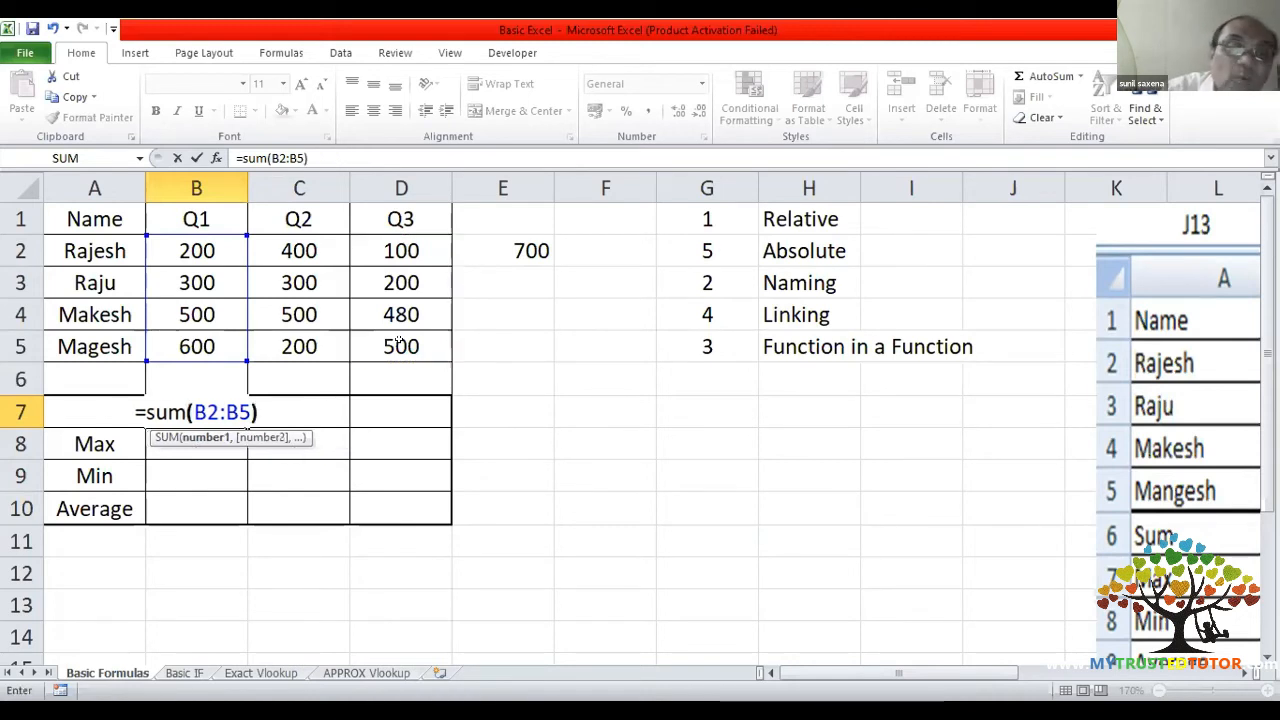
{"action": "key", "text": "Return"}
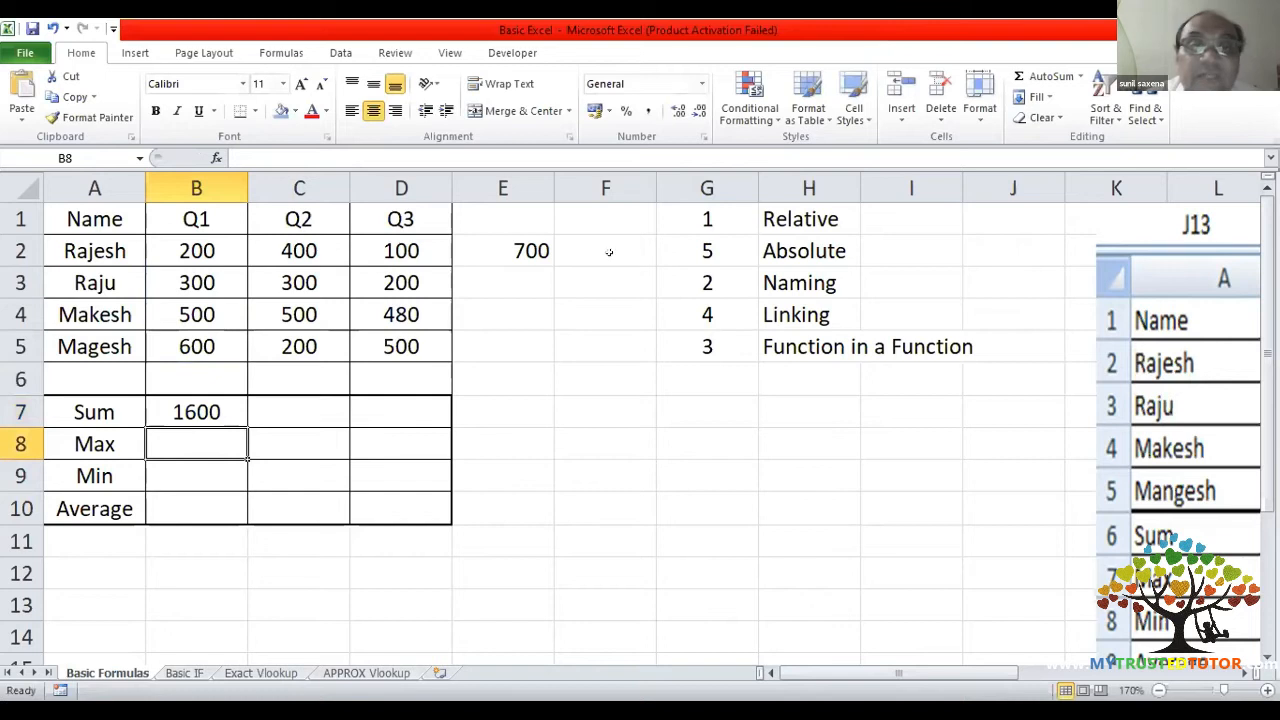
- Examine which cells the row 2 total formula in cell E2 refers to
{"action": "left_click", "coordinate": [517, 251]}
{"action": "type", "text": "=B2+C2+D2"}
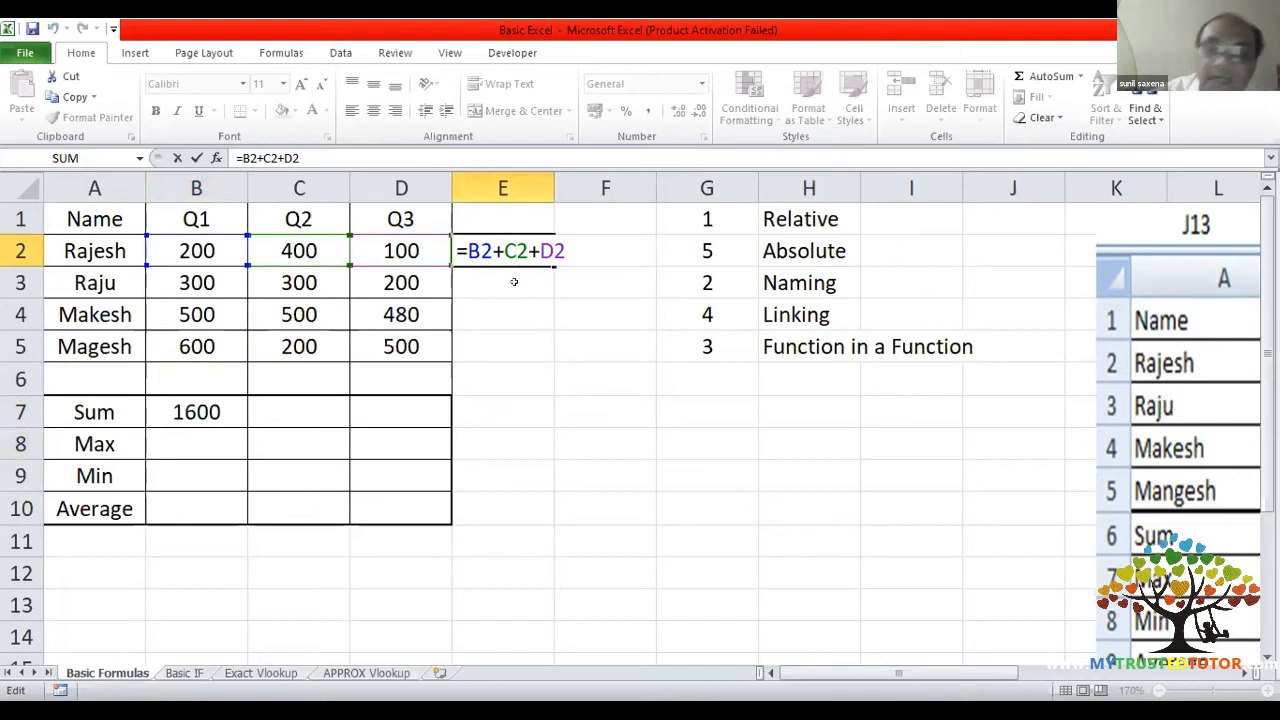
{"action": "key", "text": "Return"}
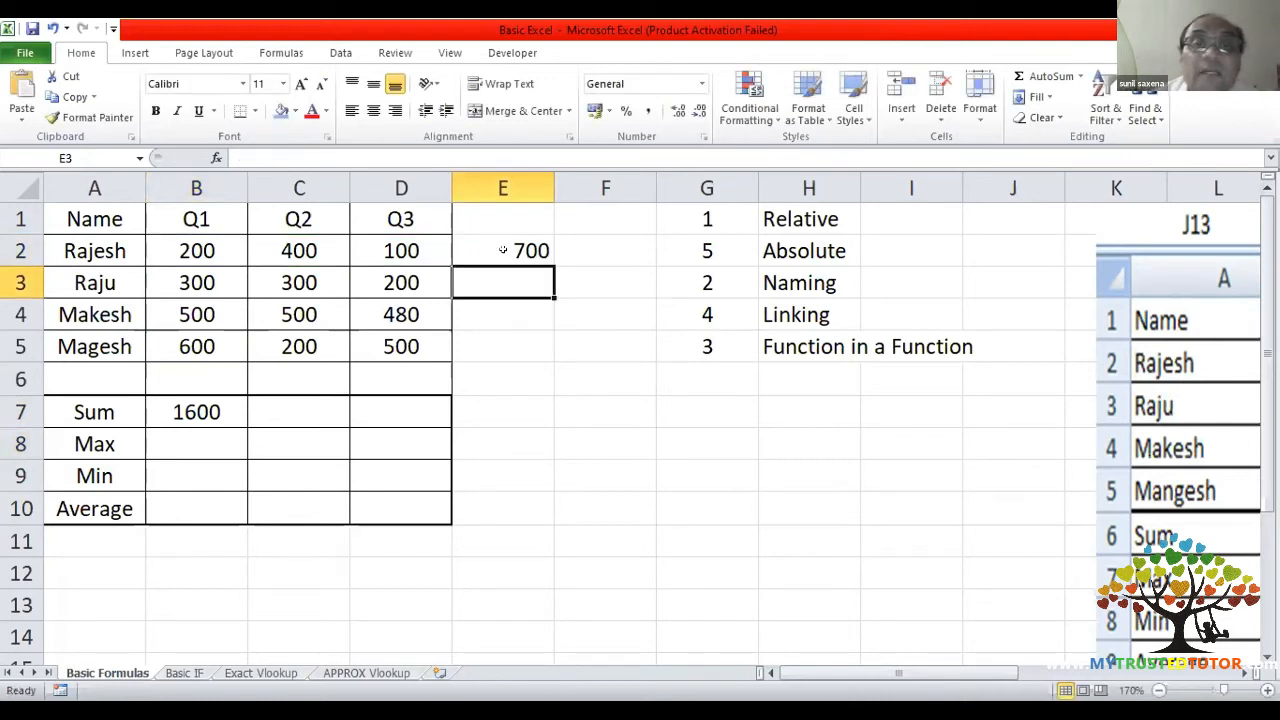
{"action": "double_click", "coordinate": [503, 250]}
{"action": "key", "text": "Return"}
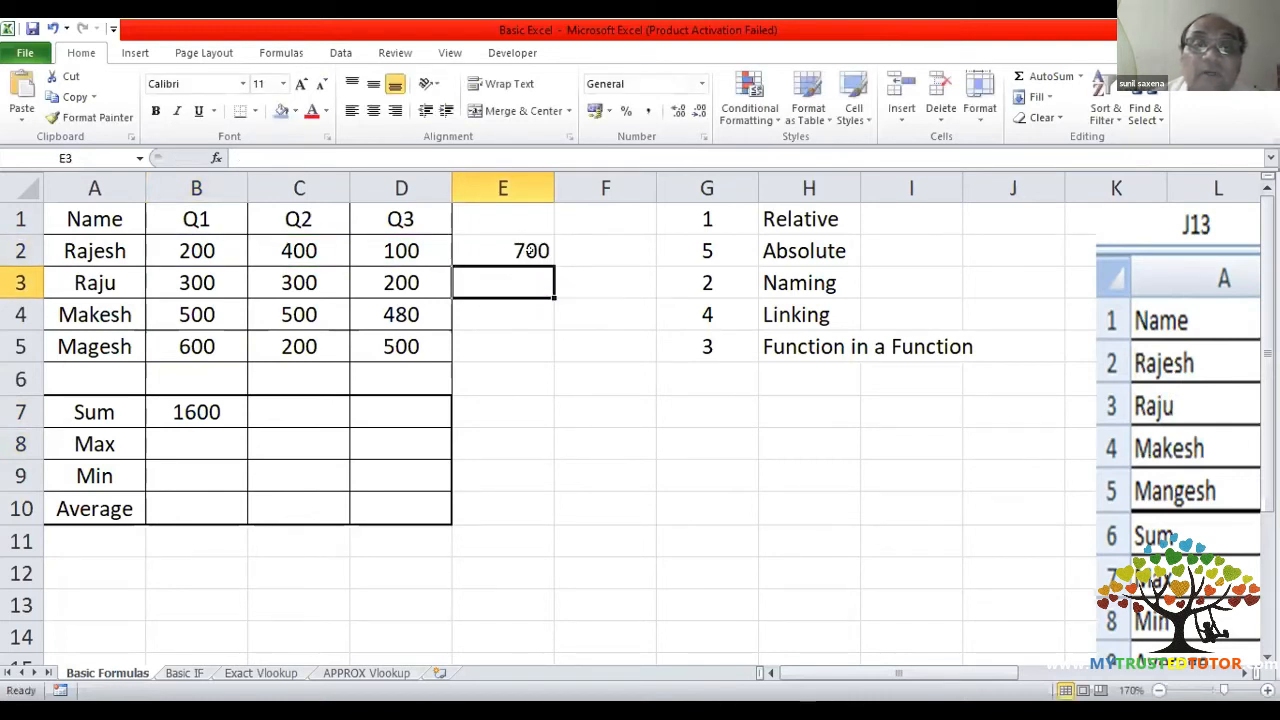
- Paste a copy of the E2 formula into cells E3:E5, and clear the pasted cells again
{"action": "left_click", "coordinate": [531, 250]}
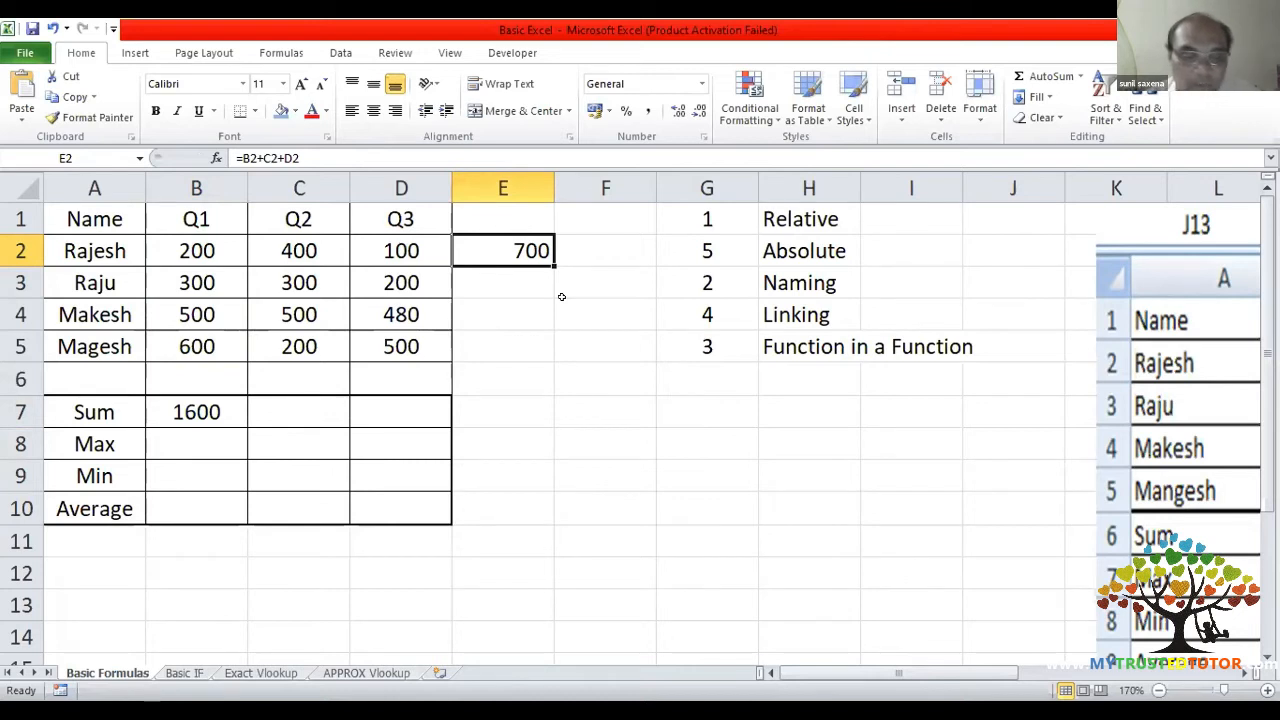
{"action": "left_click", "coordinate": [561, 299], "text": "ctrl"}
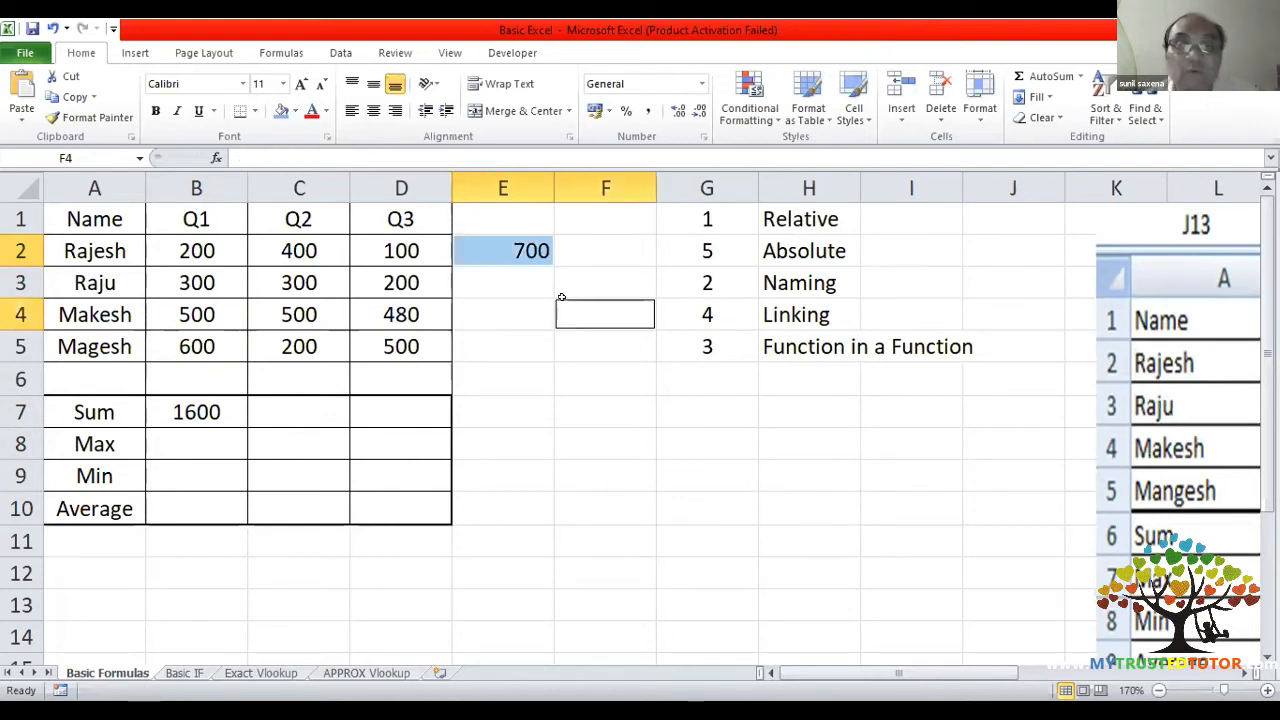
{"action": "key", "text": "Up"}
{"action": "key", "text": "Up"}
{"action": "key", "text": "Left"}
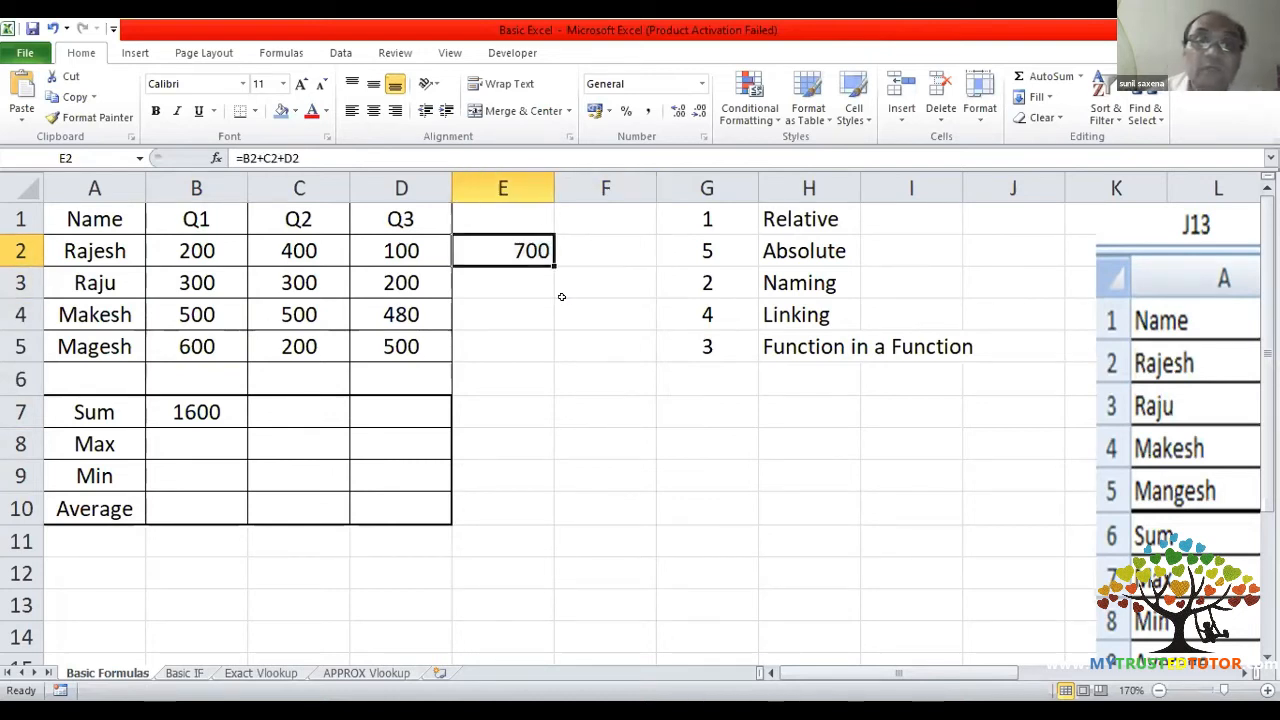
{"action": "key", "text": "ctrl+c"}
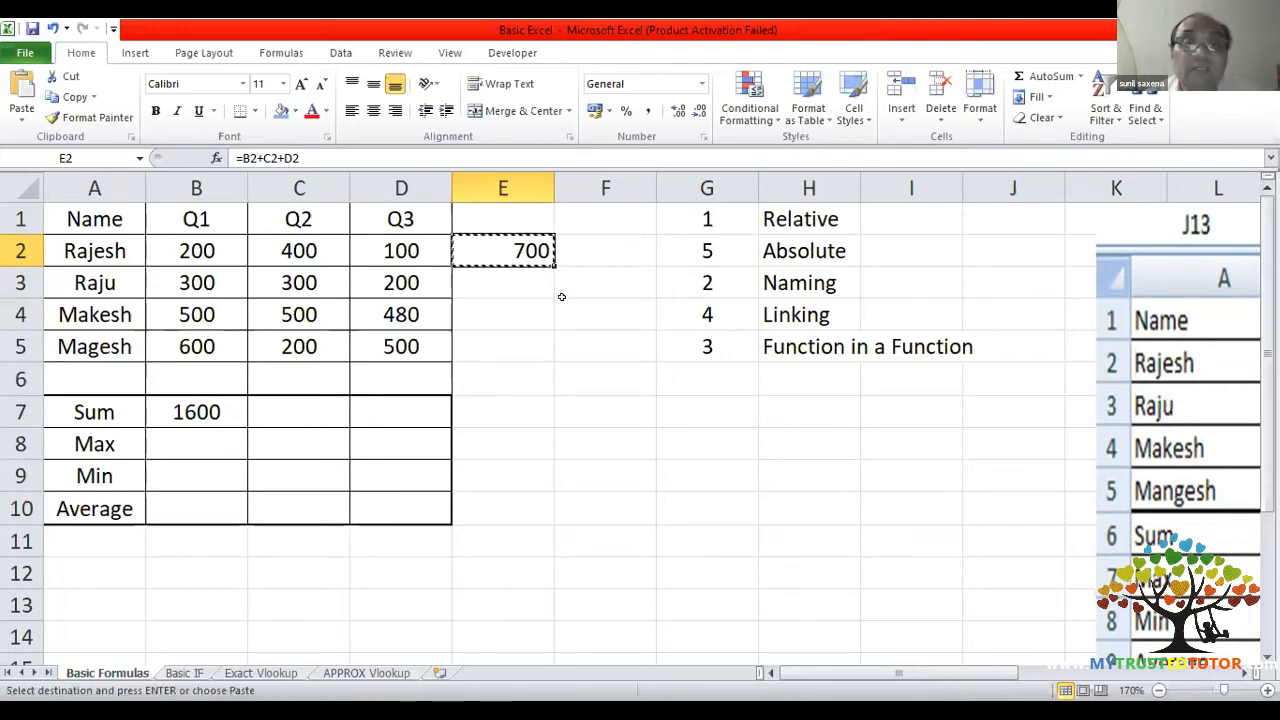
{"action": "key", "text": "Down"}
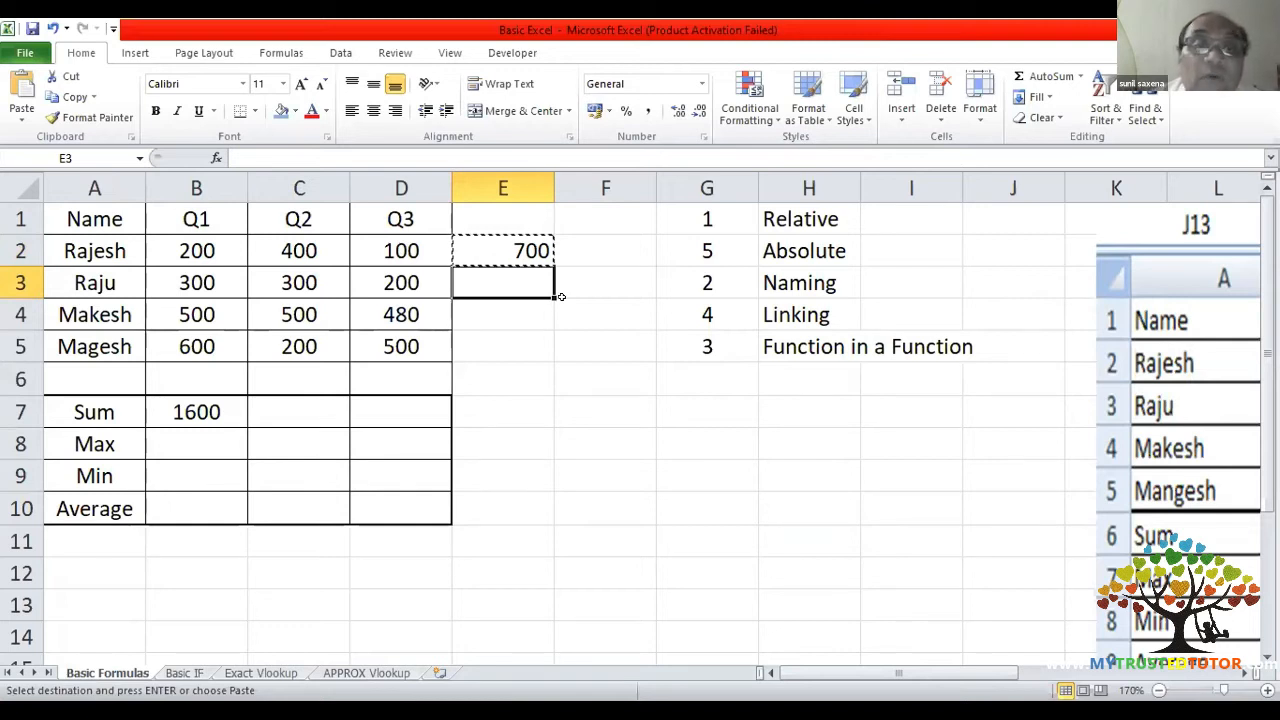
{"action": "key", "text": "shift+Down"}
{"action": "key", "text": "shift+Down"}
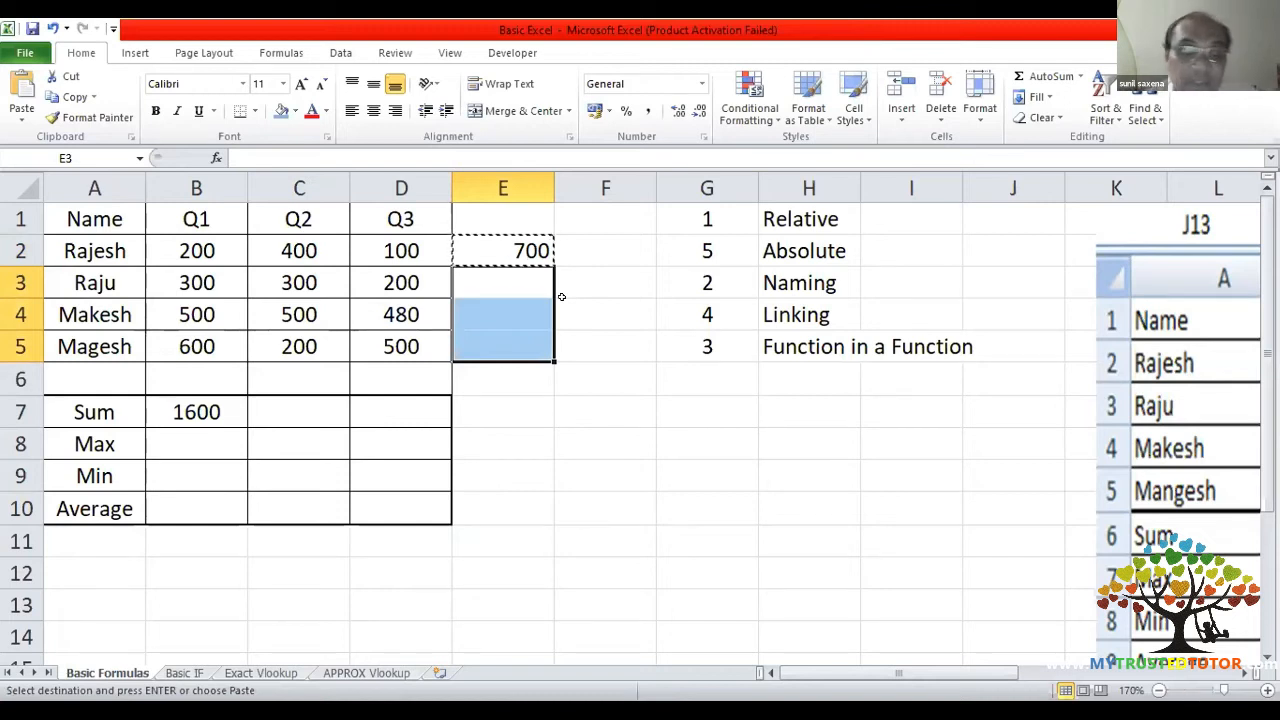
{"action": "key", "text": "ctrl+v"}
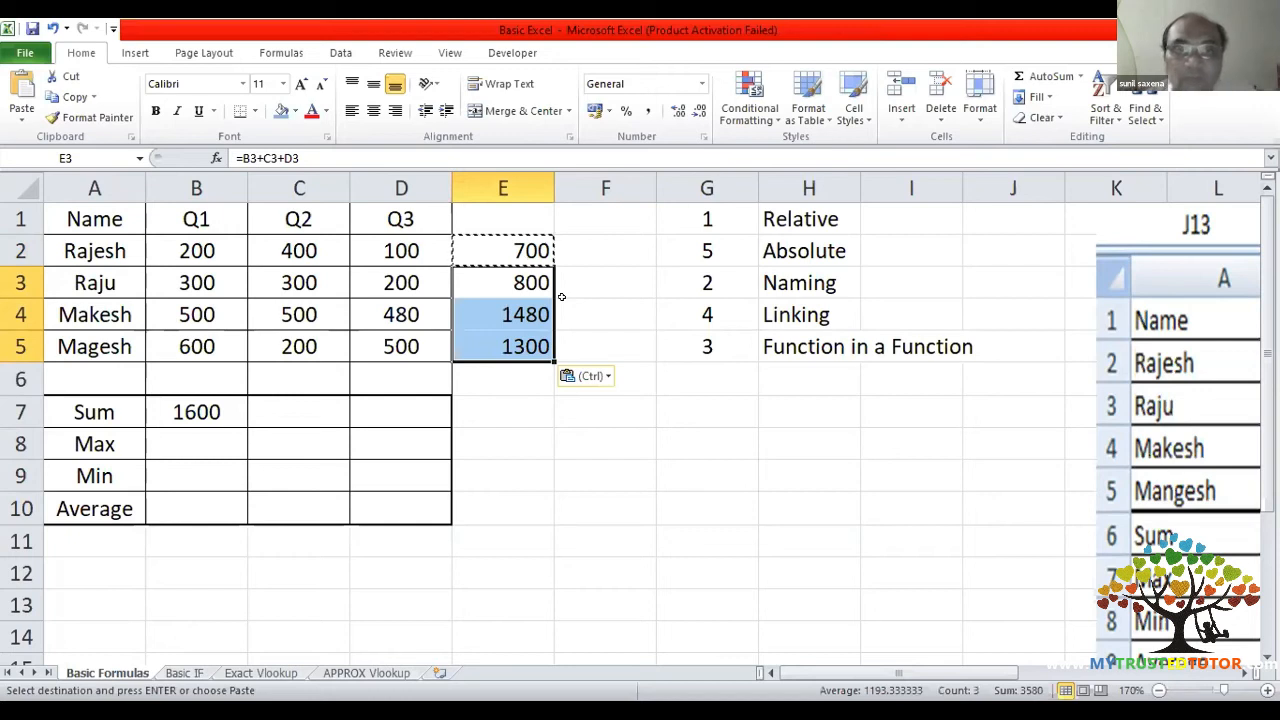
{"action": "key", "text": "Escape"}
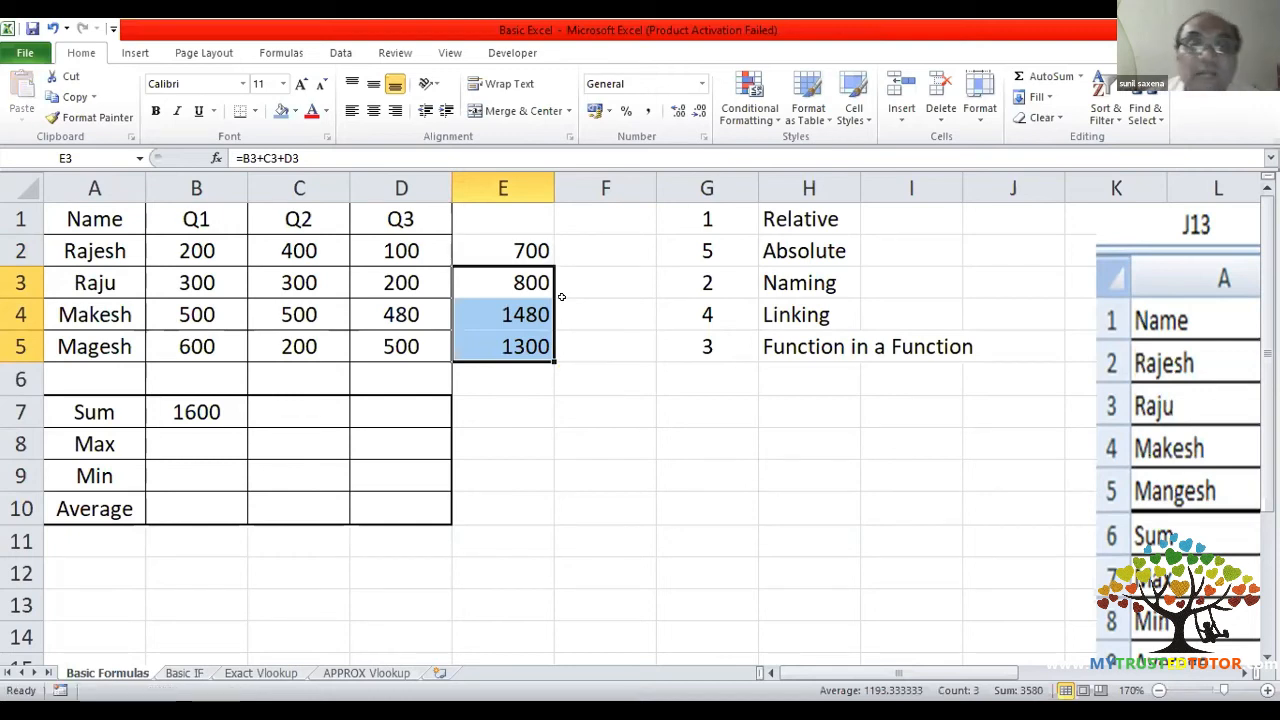
{"action": "left_click_drag", "start_coordinate": [514, 280], "coordinate": [526, 345]}
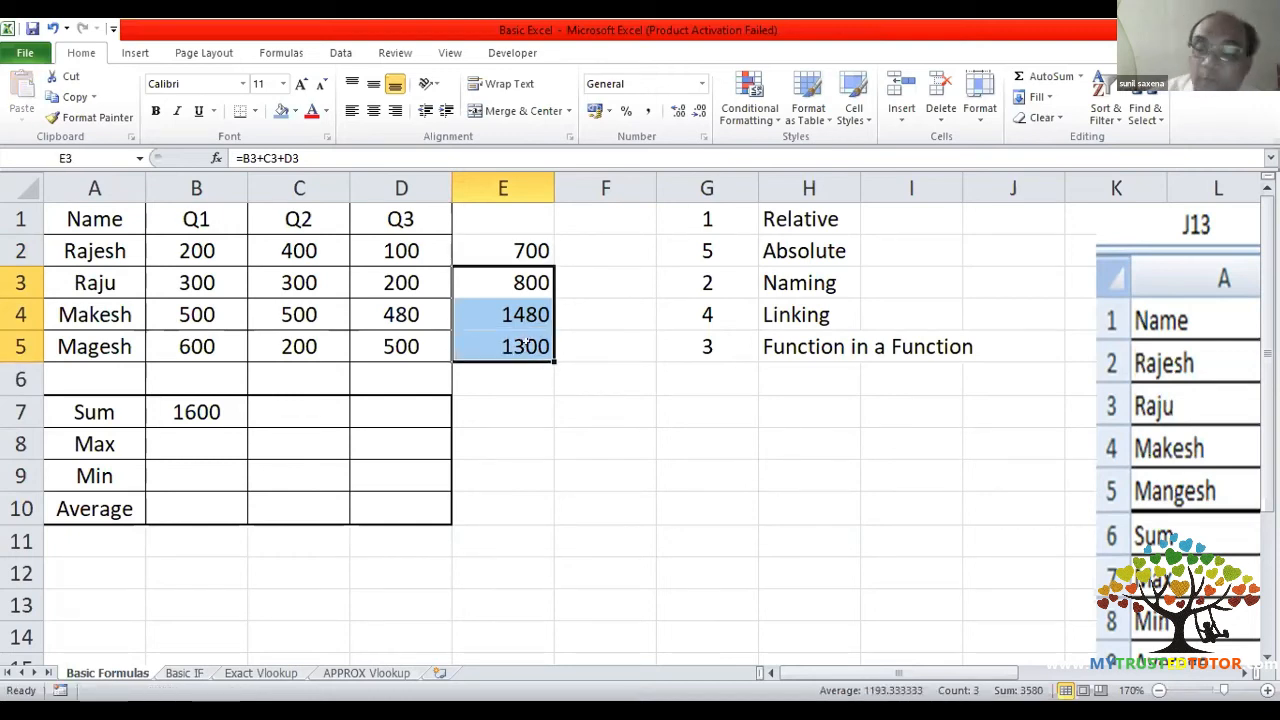
{"action": "key", "text": "Delete"}
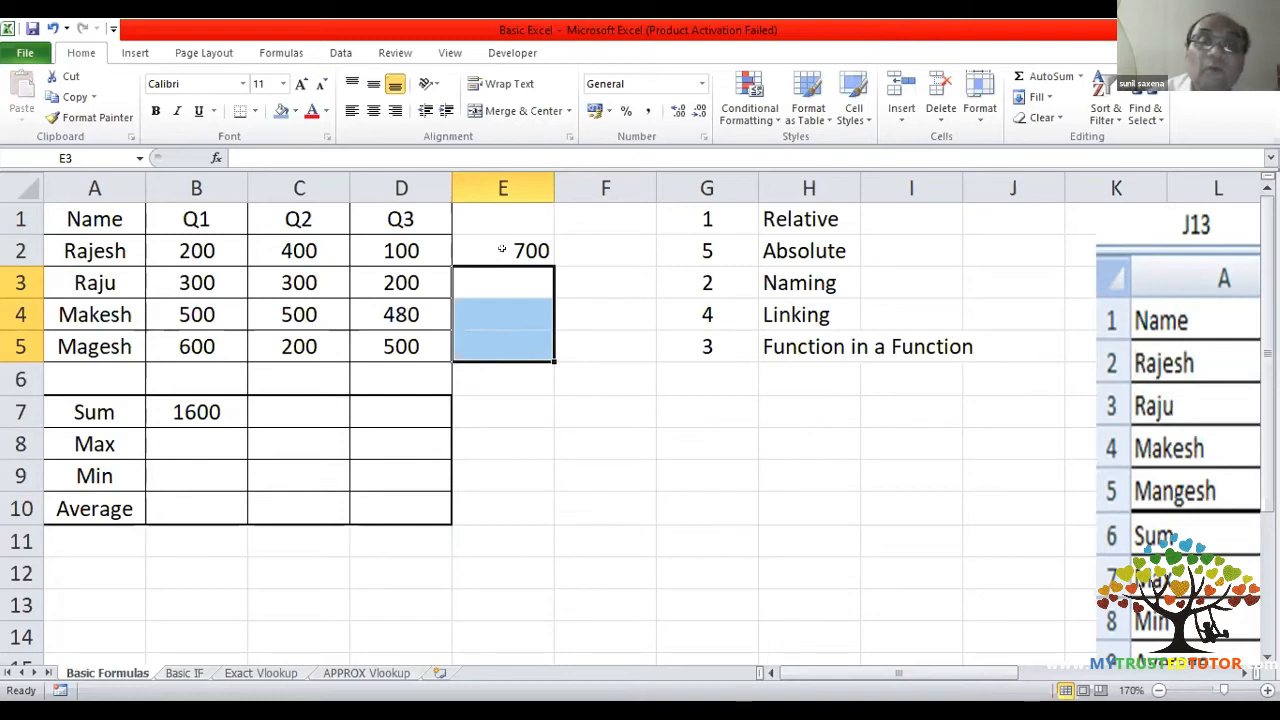
- Fill the total formula from cell E2 down through E5
{"action": "left_click", "coordinate": [502, 249]}
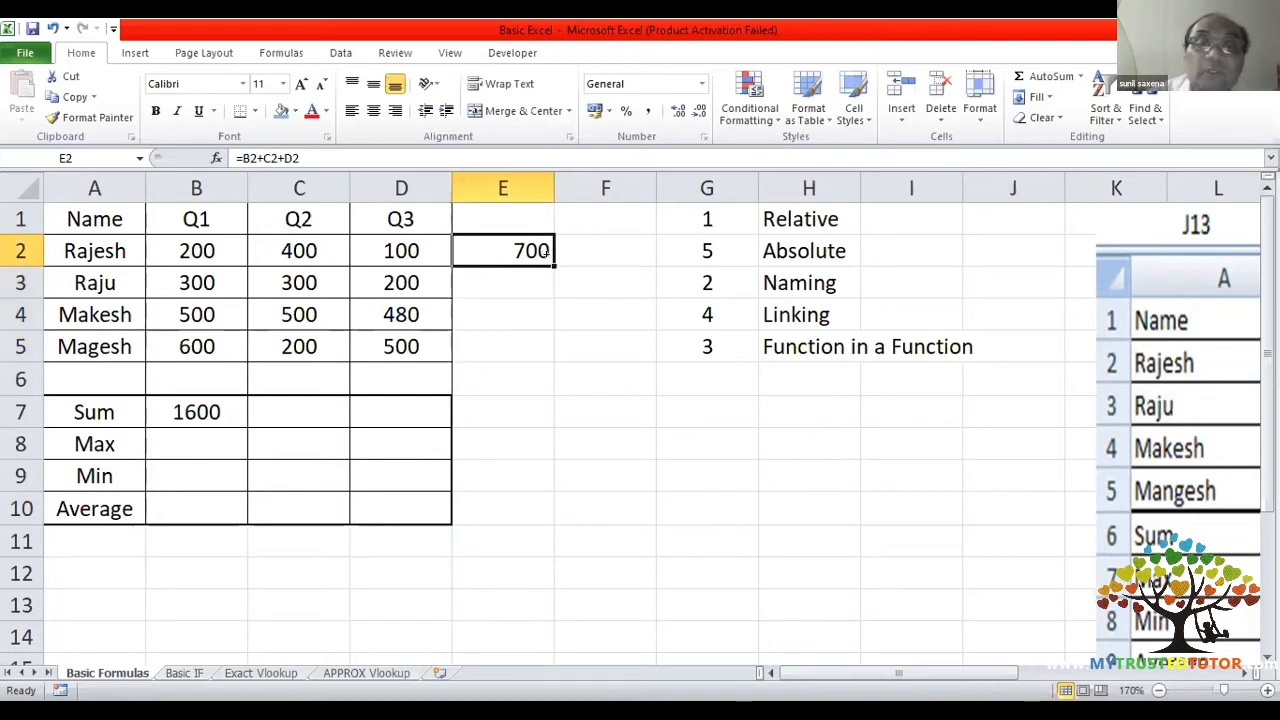
{"action": "left_click_drag", "start_coordinate": [550, 253], "coordinate": [533, 346]}
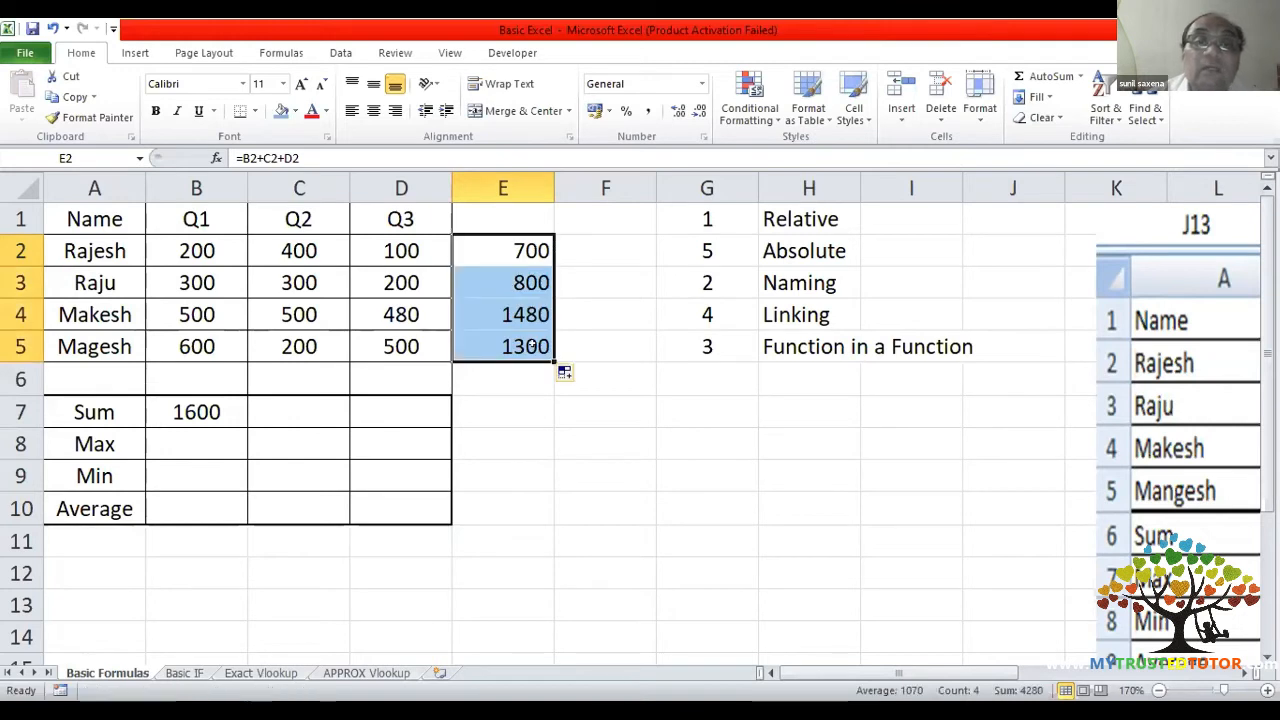
{"action": "left_click", "coordinate": [561, 411]}
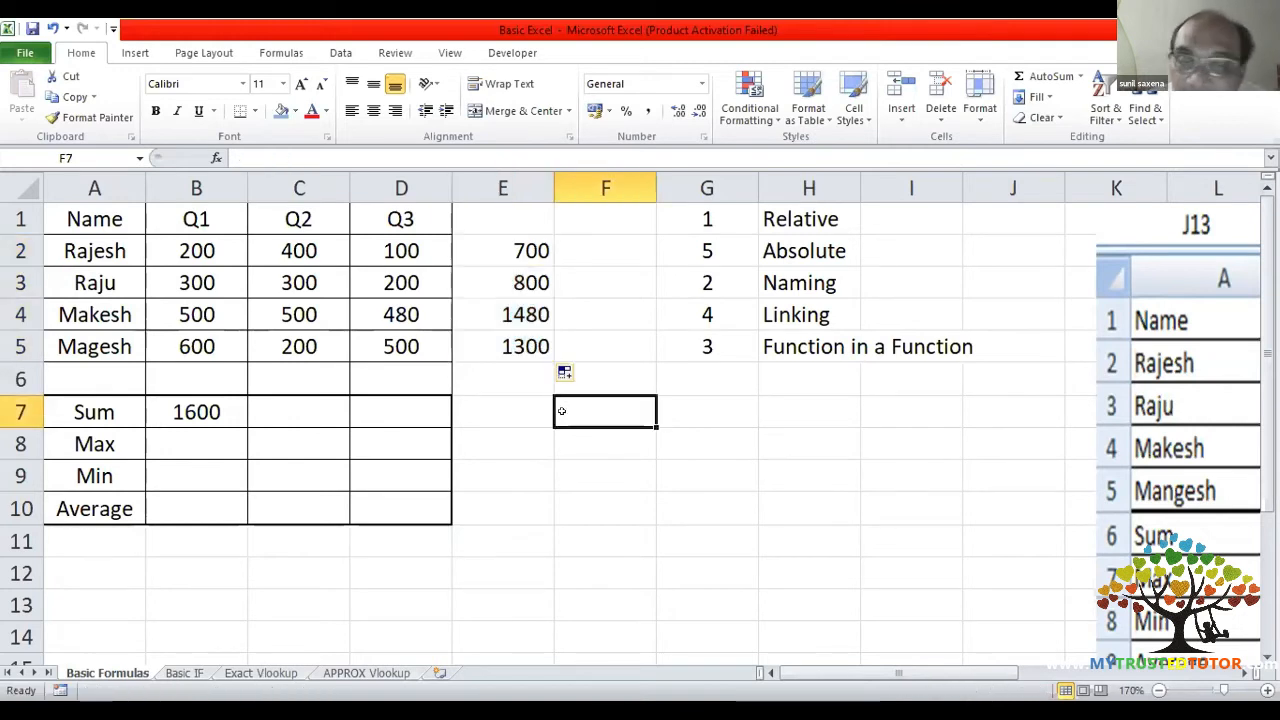
- Compare the cell references in the total formulas of cells E2 and E3
{"action": "left_click", "coordinate": [501, 248]}
{"action": "double_click", "coordinate": [501, 248]}
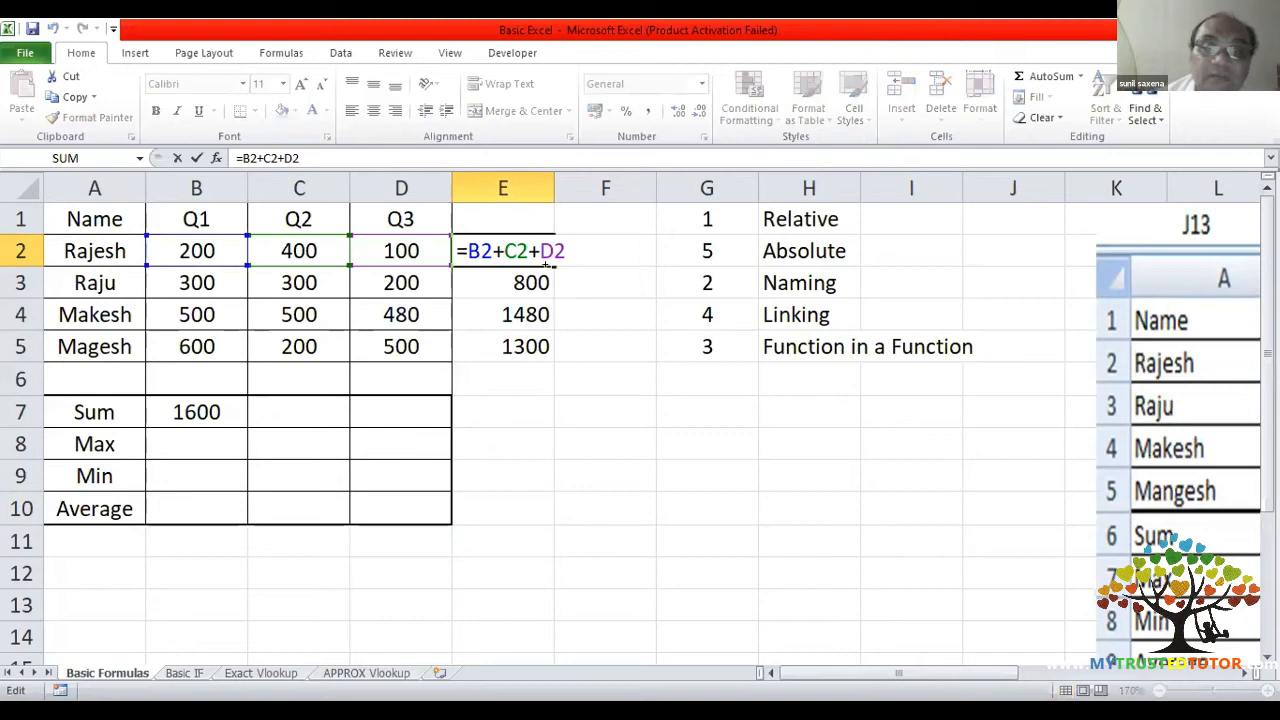
{"action": "key", "text": "Escape"}
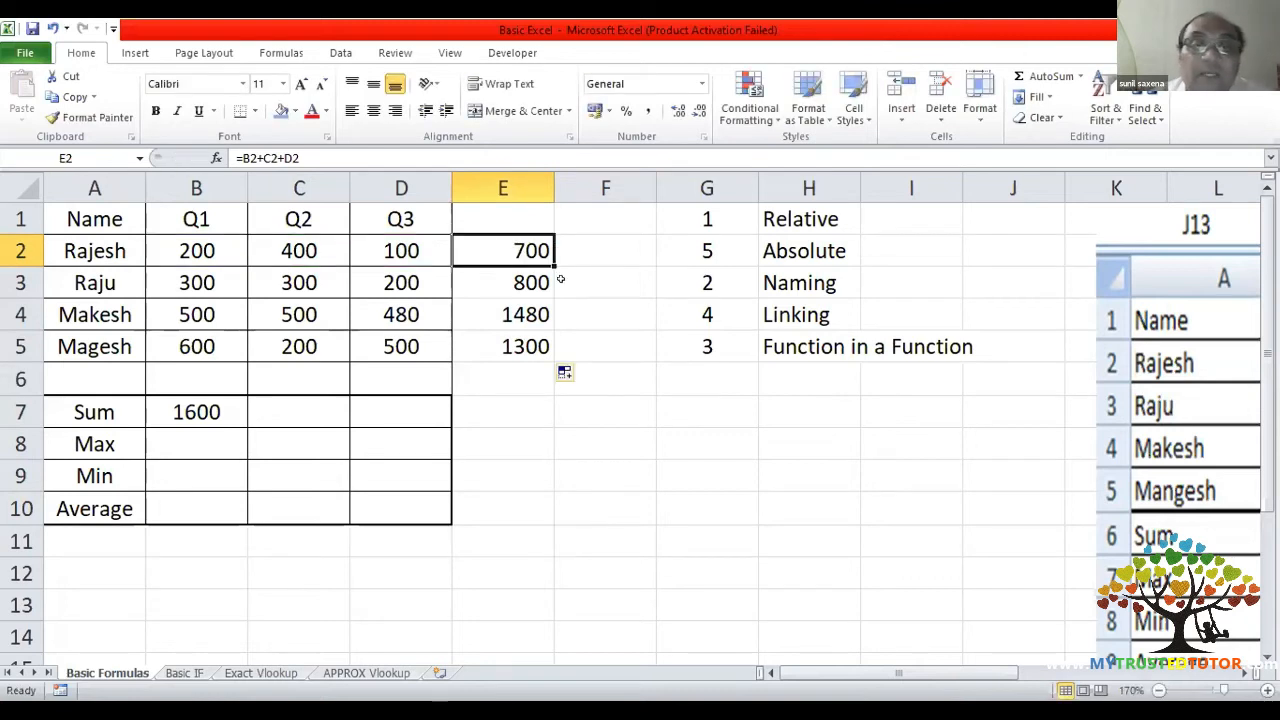
{"action": "double_click", "coordinate": [529, 283]}
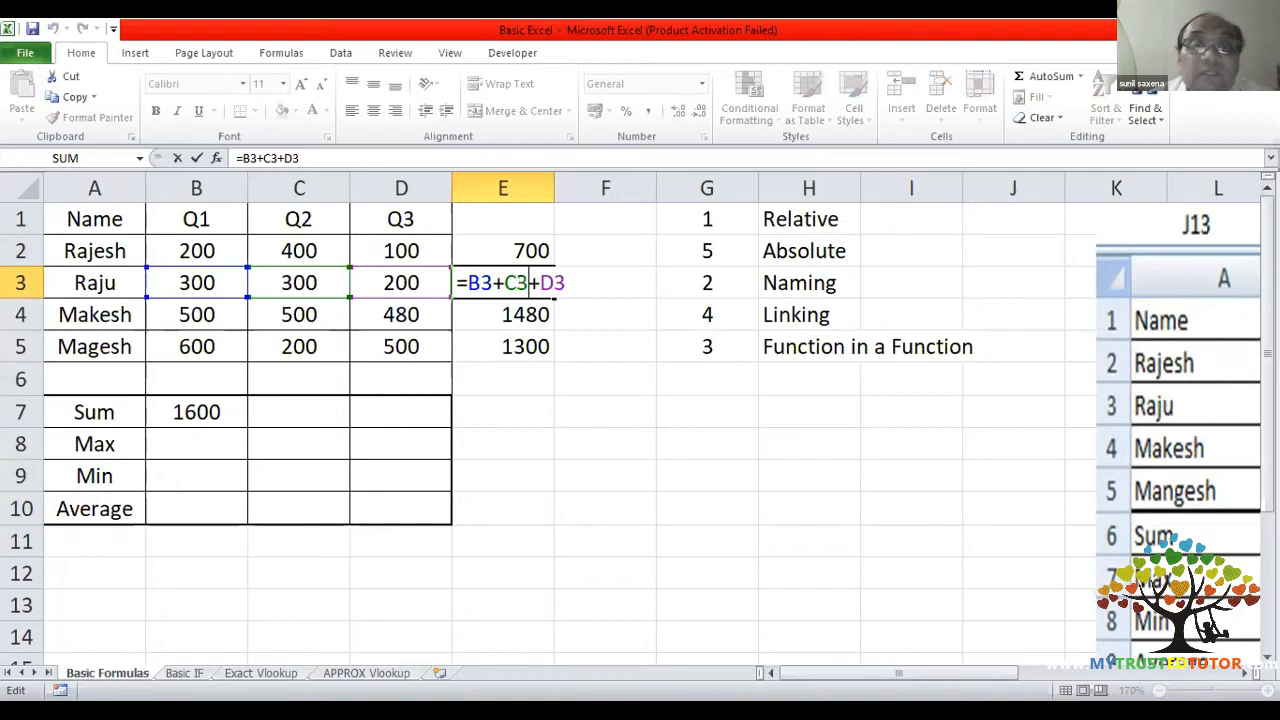
{"action": "double_click", "coordinate": [516, 250]}
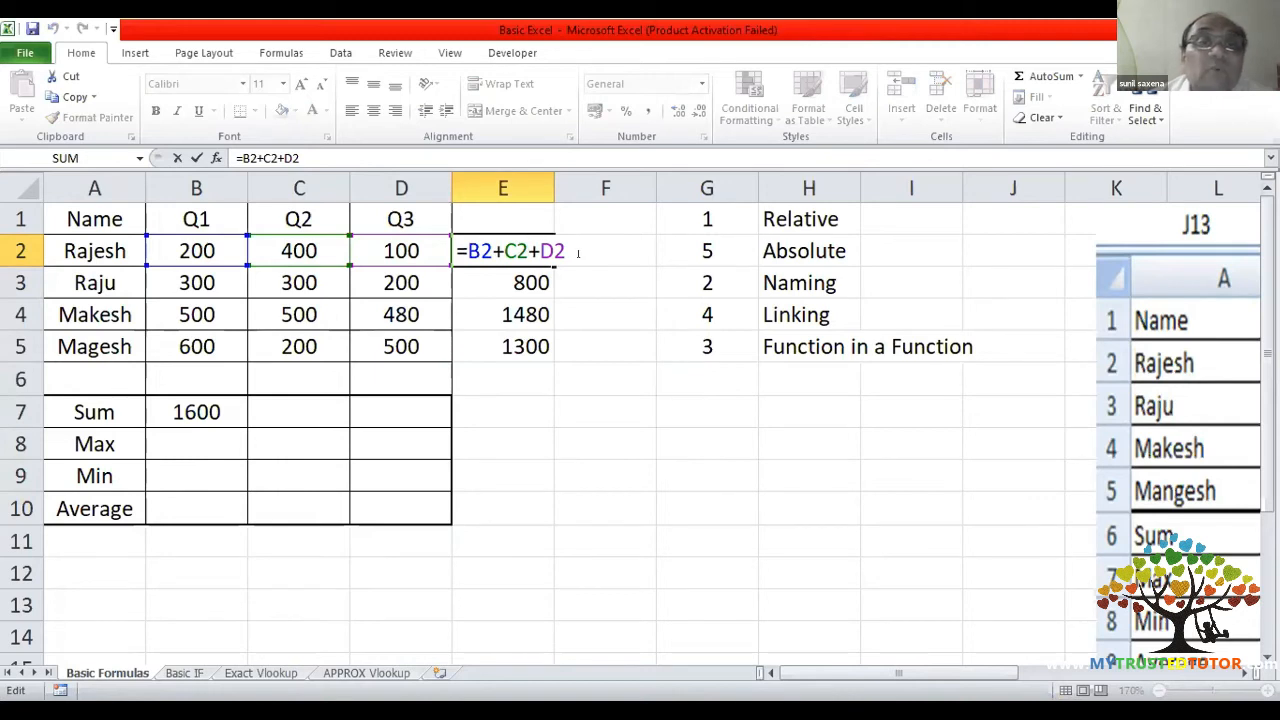
- Inspect the cell references in the total formulas of cells E3, E4 and E5
{"action": "left_click", "coordinate": [503, 280]}
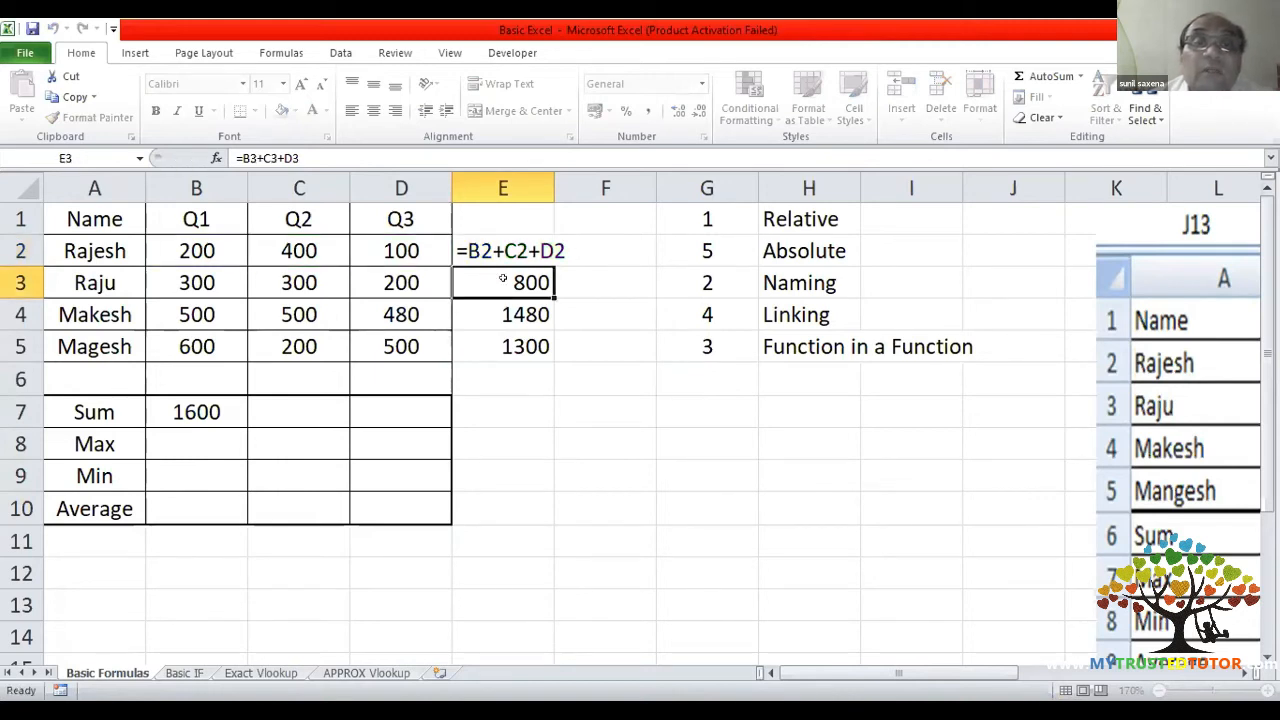
{"action": "double_click", "coordinate": [503, 281]}
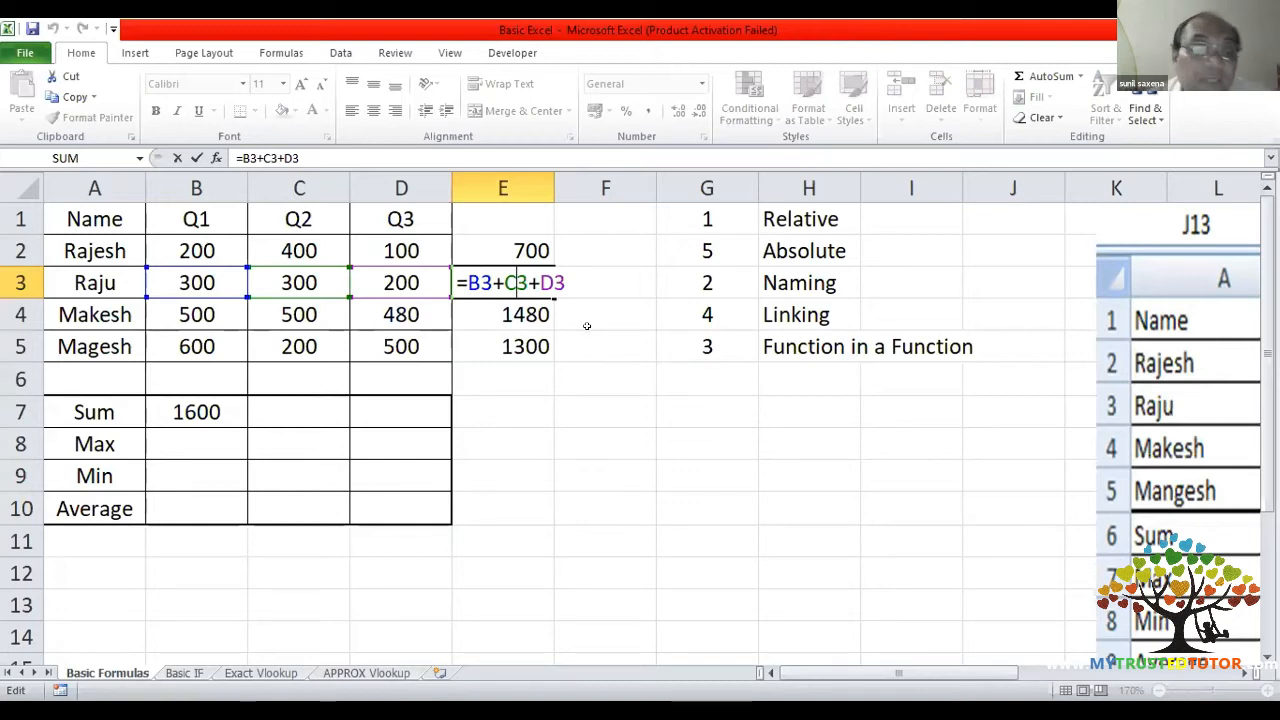
{"action": "key", "text": "ctrl+Return"}
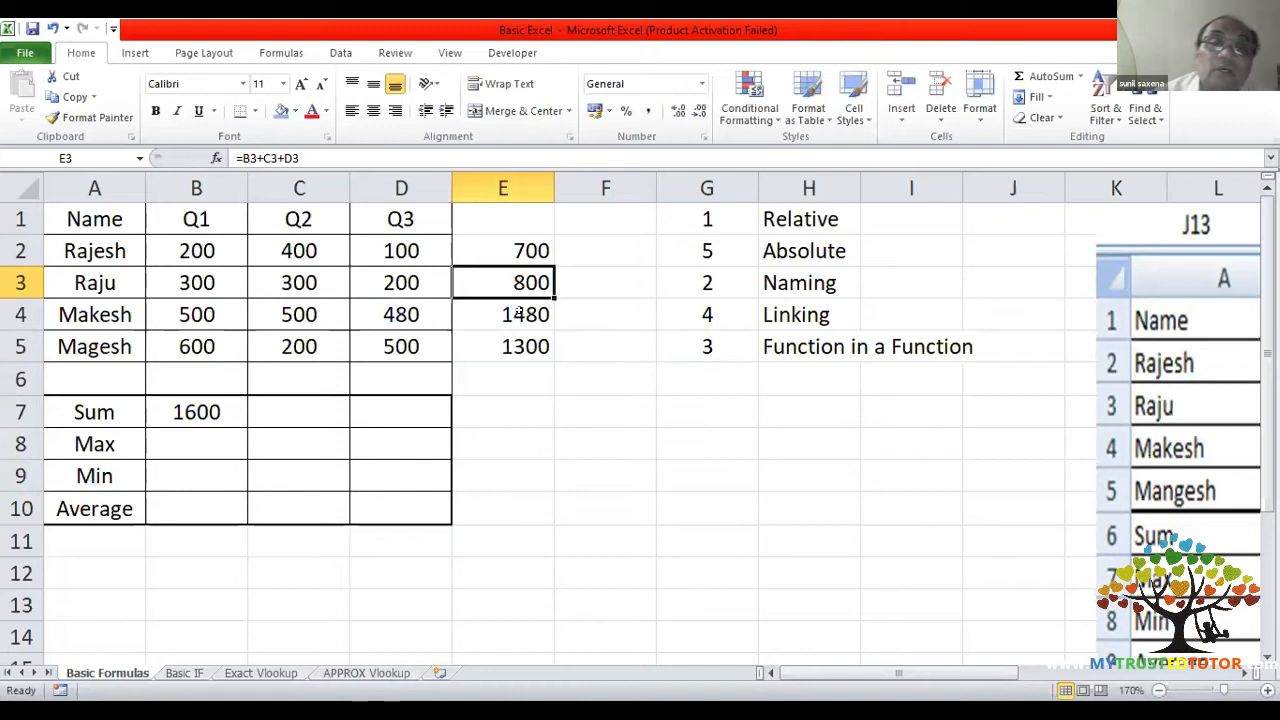
{"action": "double_click", "coordinate": [542, 324]}
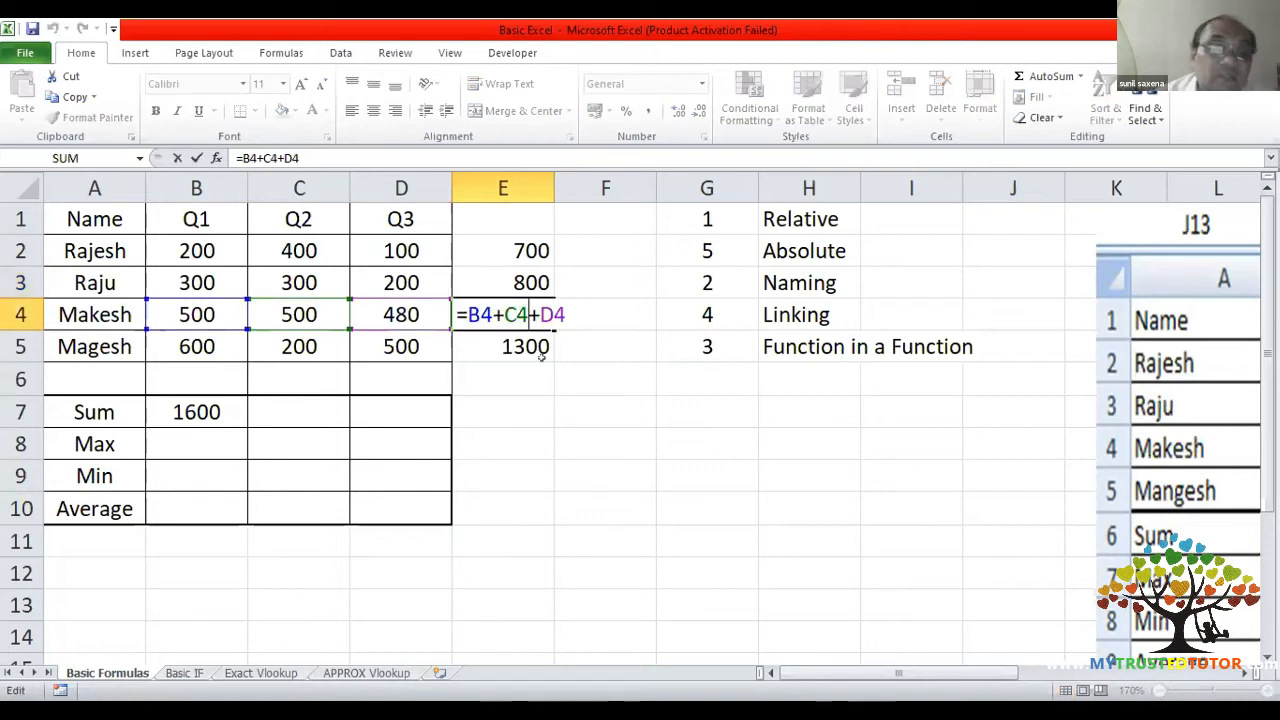
{"action": "key", "text": "ctrl+Return"}
{"action": "double_click", "coordinate": [527, 344]}
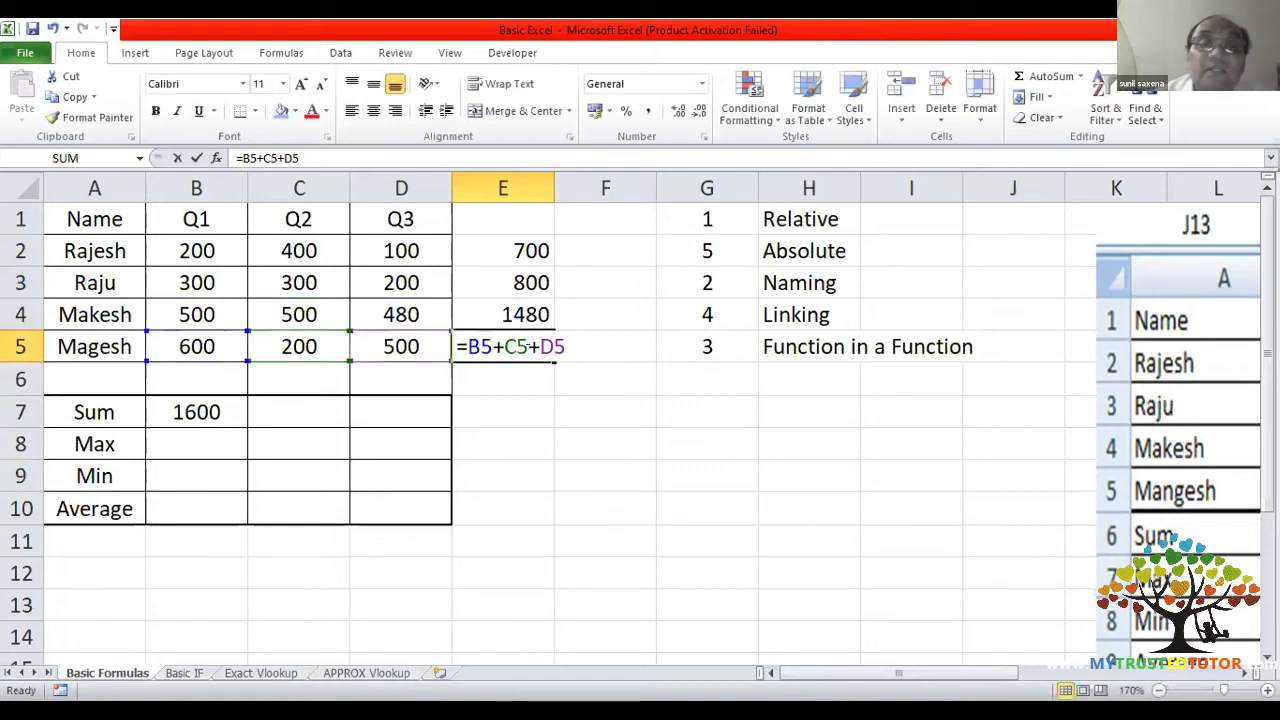
{"action": "key", "text": "ctrl+Return"}
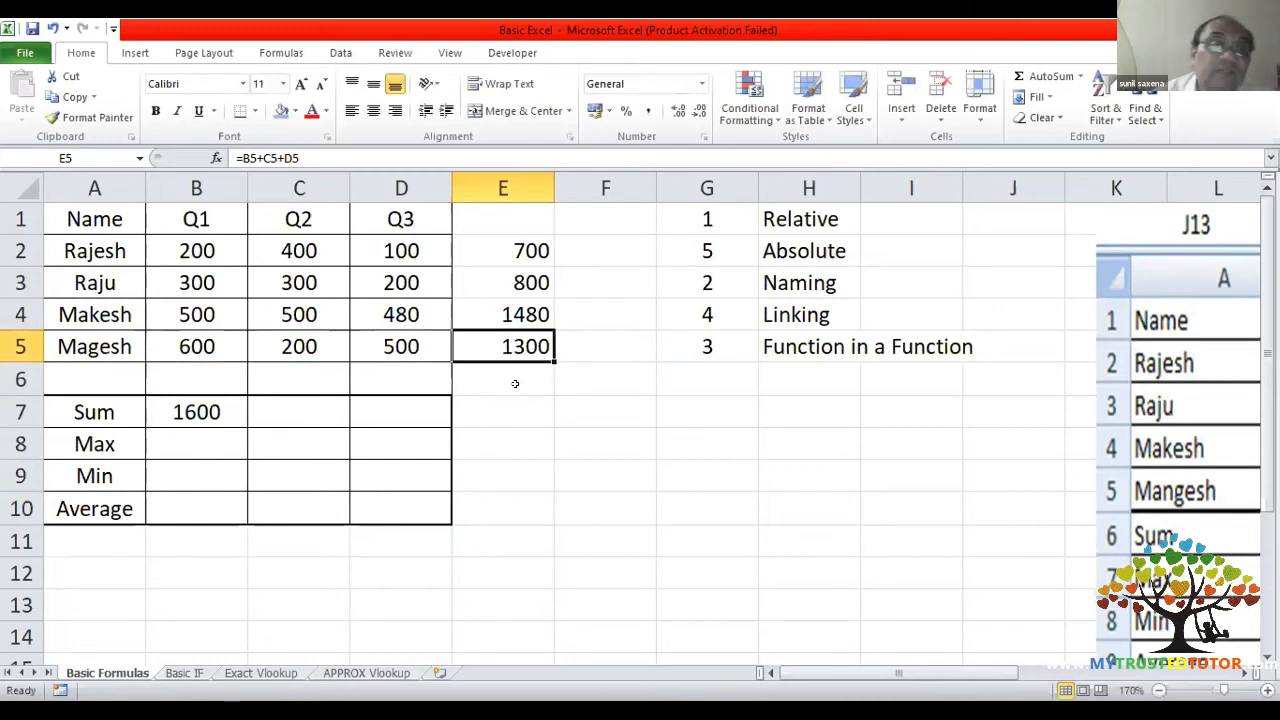
- Fill the Q1 SUM formula from cell B7 across through D7, and check the figures in each quarter's rows 2 to 5
{"action": "left_click", "coordinate": [230, 411]}
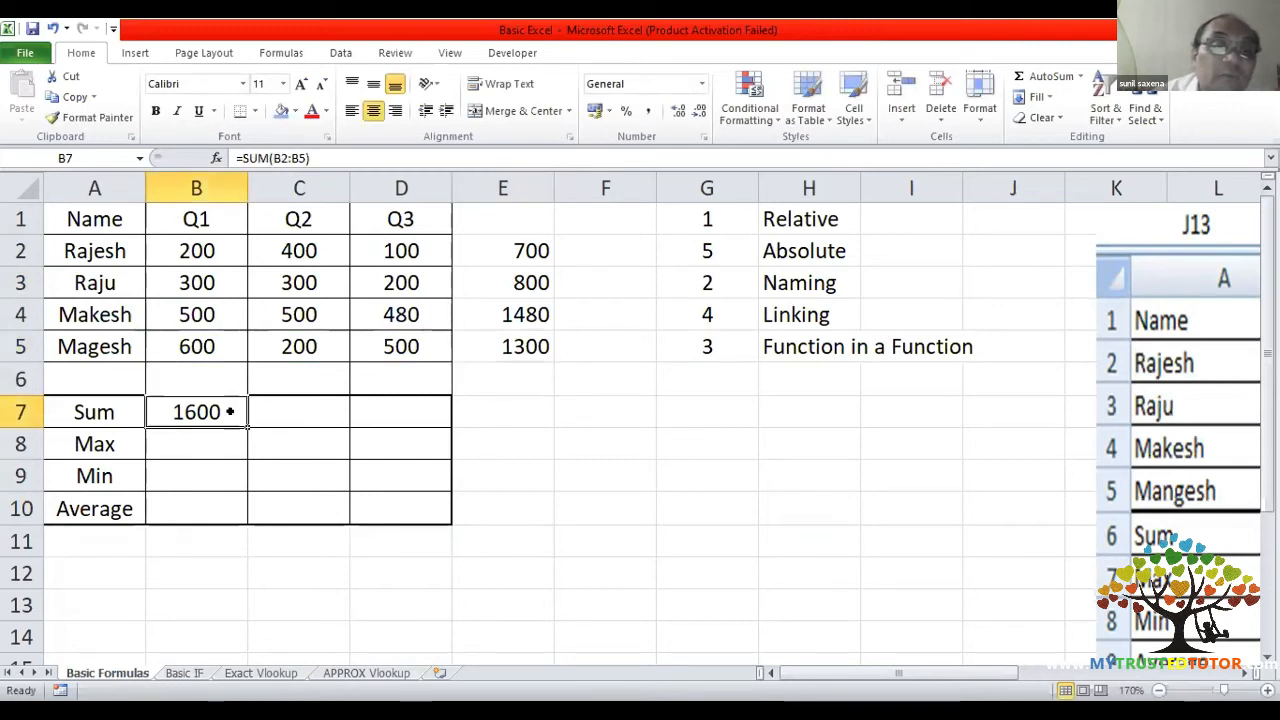
{"action": "left_click_drag", "start_coordinate": [245, 420], "coordinate": [413, 427]}
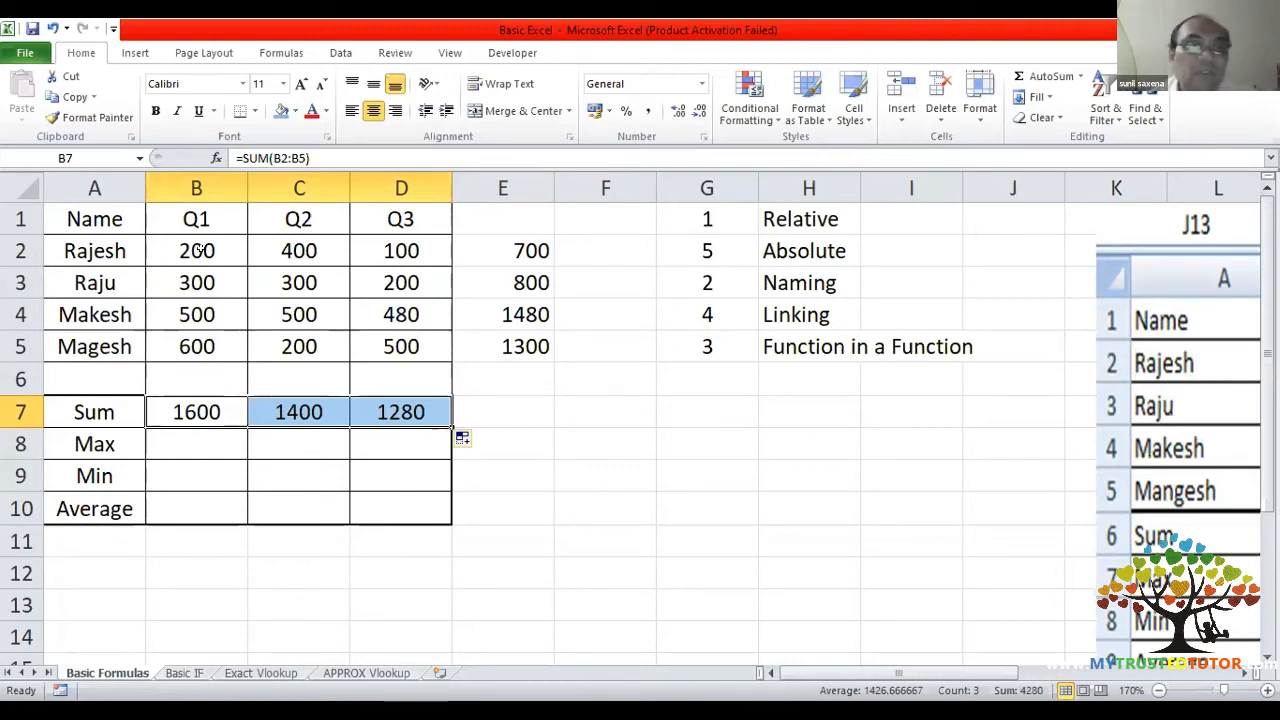
{"action": "left_click_drag", "start_coordinate": [201, 237], "coordinate": [202, 342]}
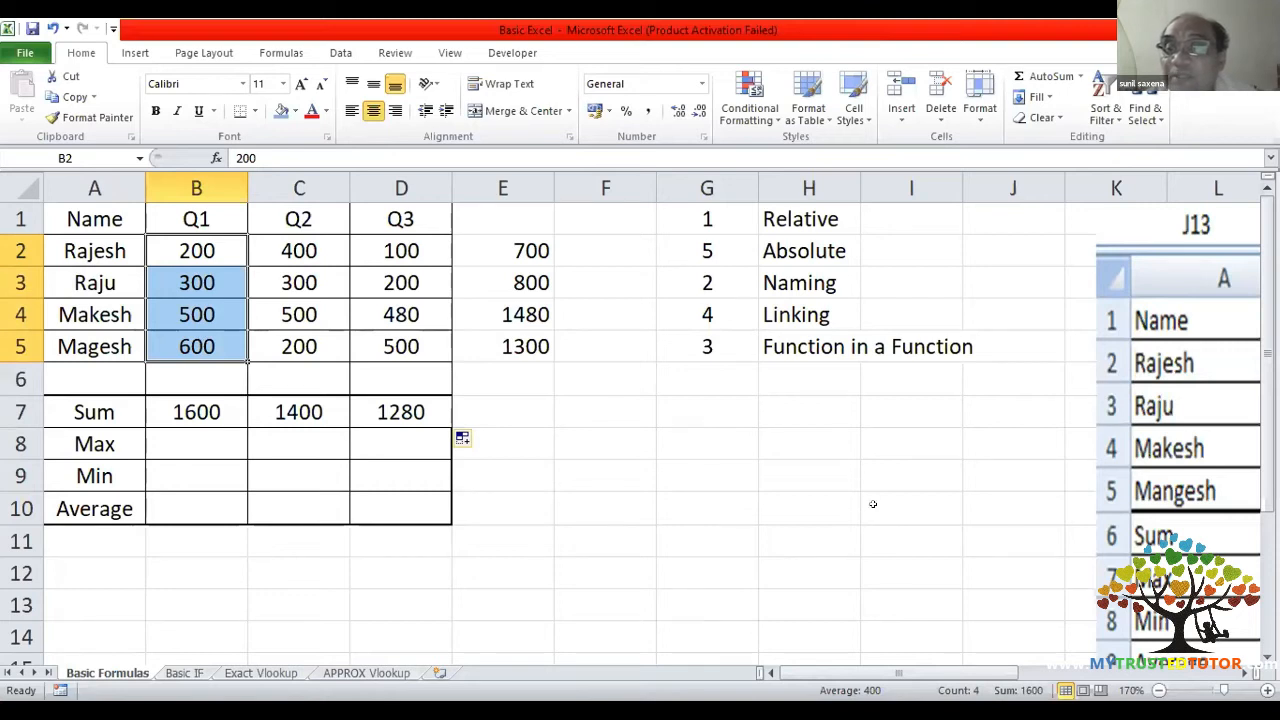
{"action": "key", "text": "ctrl+n"}
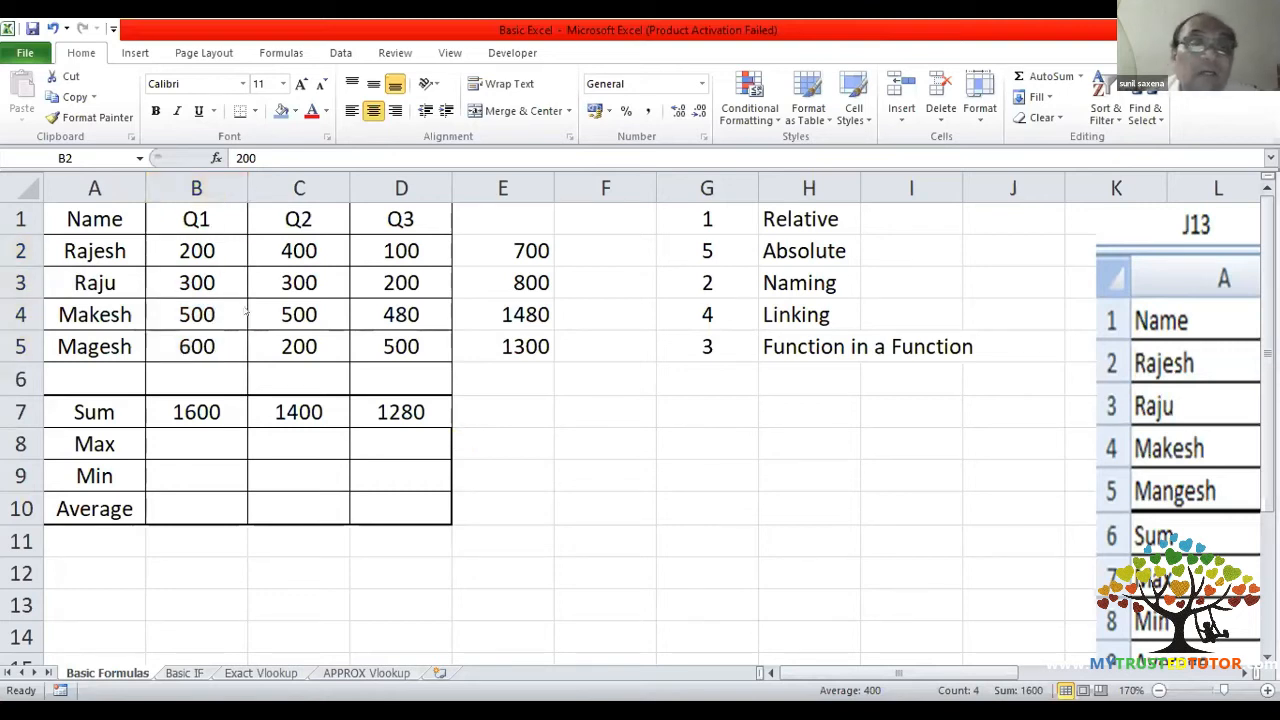
{"action": "left_click_drag", "start_coordinate": [300, 250], "coordinate": [298, 346]}
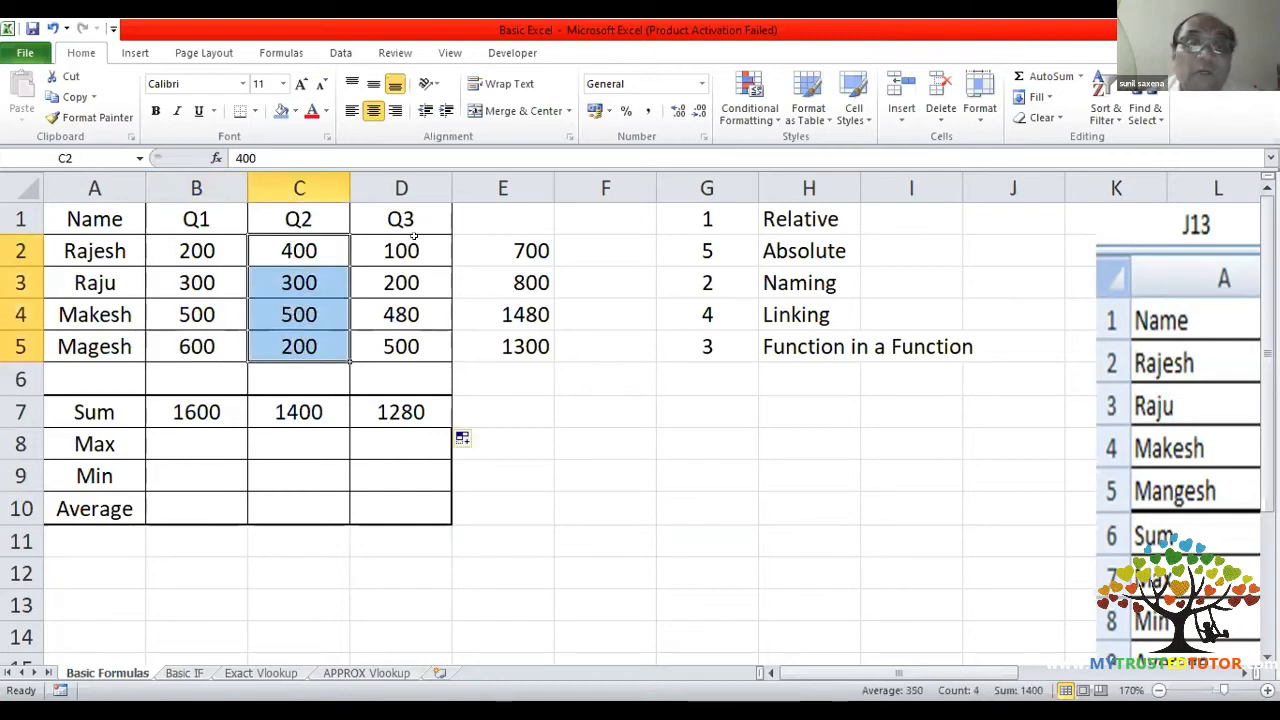
{"action": "left_click_drag", "start_coordinate": [410, 248], "coordinate": [410, 340]}
{"action": "left_click", "coordinate": [171, 441]}
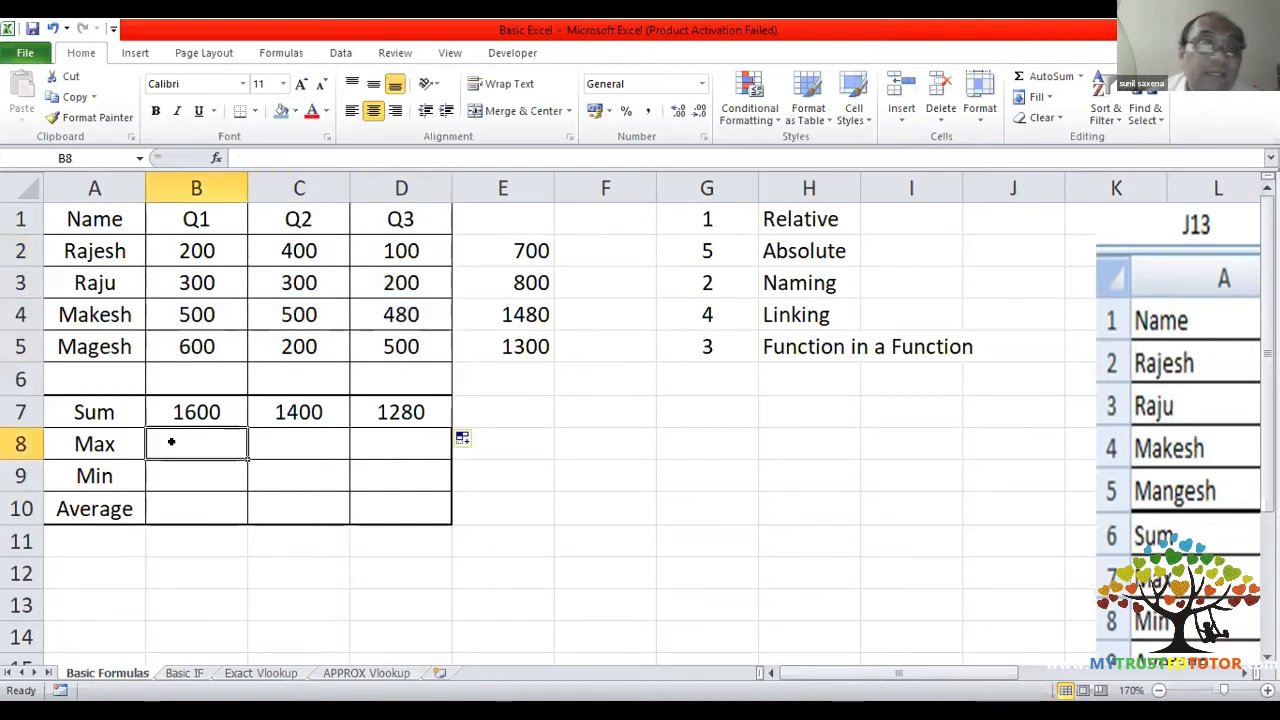
{"action": "type", "text": "=ma"}
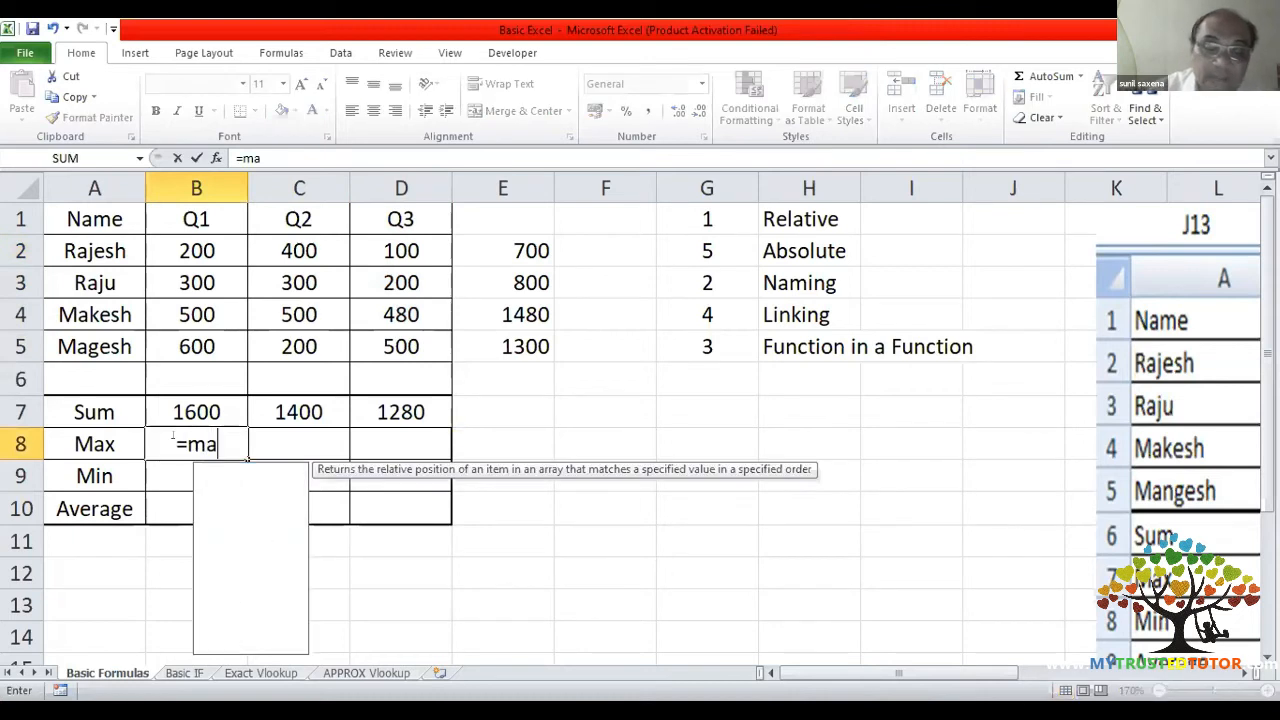
{"action": "type", "text": "x("}
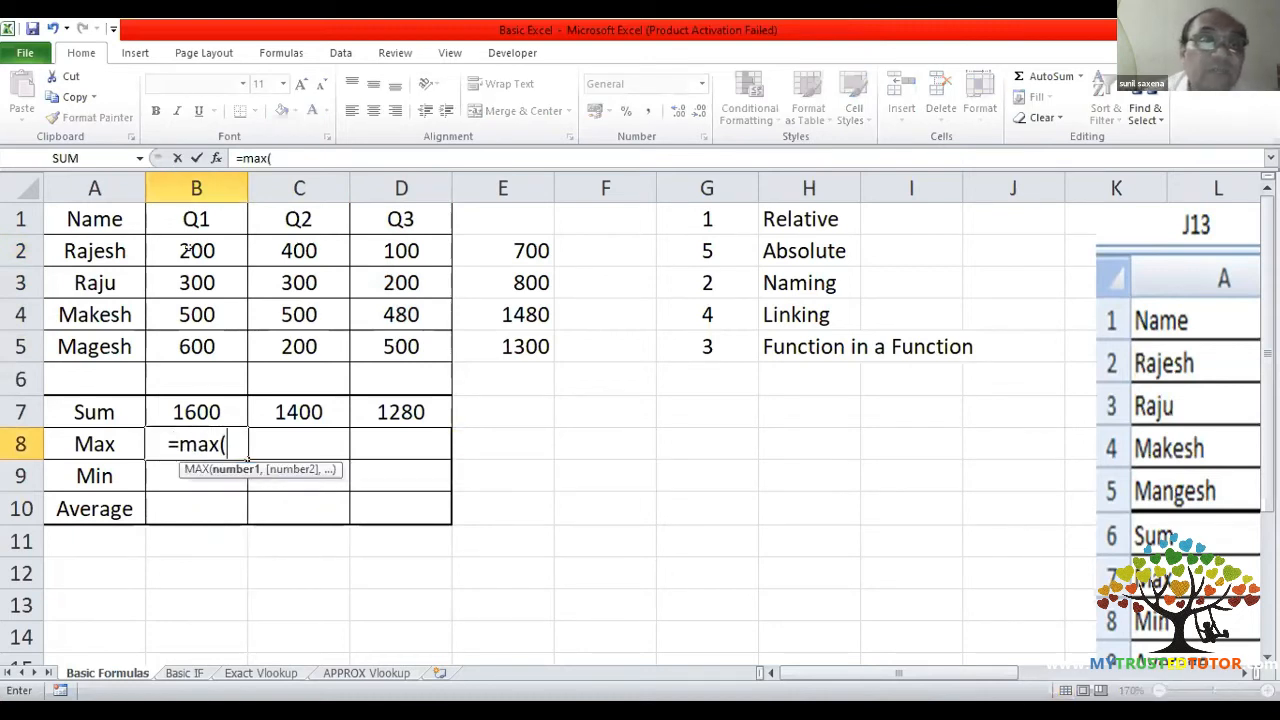
{"action": "left_click_drag", "start_coordinate": [188, 247], "coordinate": [200, 332]}
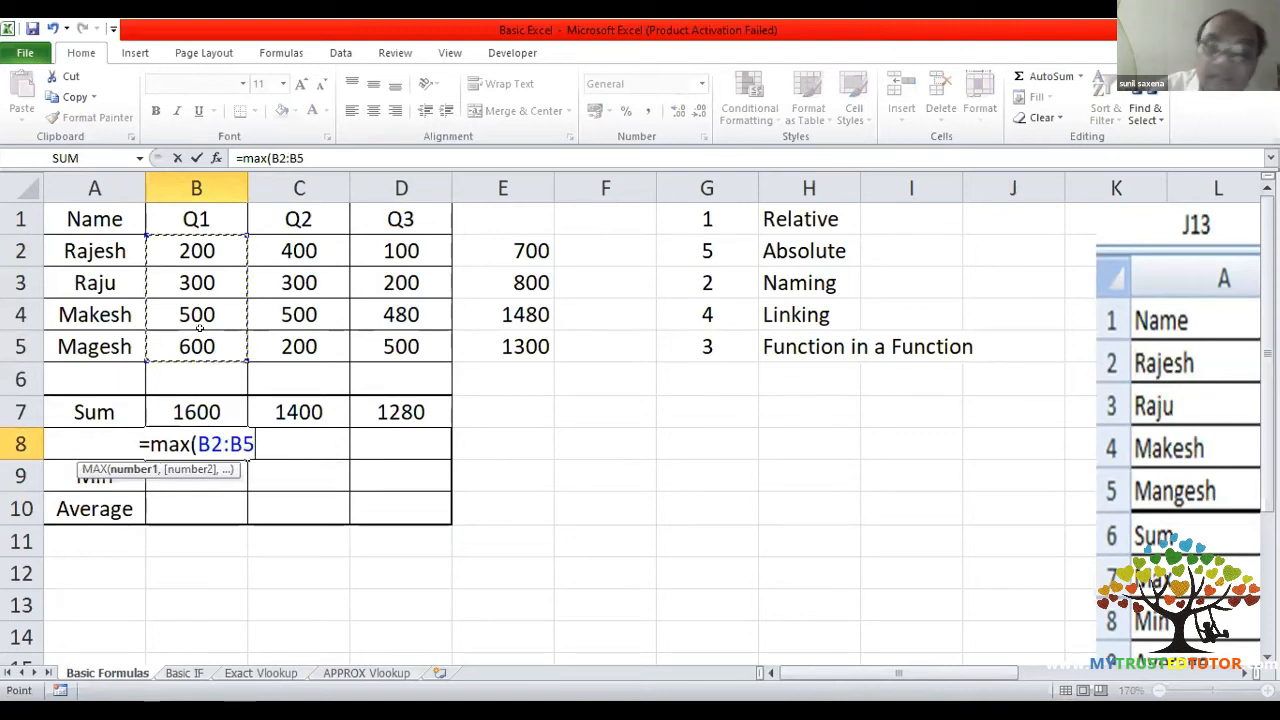
{"action": "key", "text": "BackSpace"}
{"action": "key", "text": "BackSpace"}
{"action": "key", "text": "BackSpace"}
{"action": "key", "text": "BackSpace"}
{"action": "key", "text": "BackSpace"}
{"action": "key", "text": "BackSpace"}
{"action": "key", "text": "BackSpace"}
{"action": "key", "text": "BackSpace"}
{"action": "key", "text": "BackSpace"}
{"action": "key", "text": "BackSpace"}
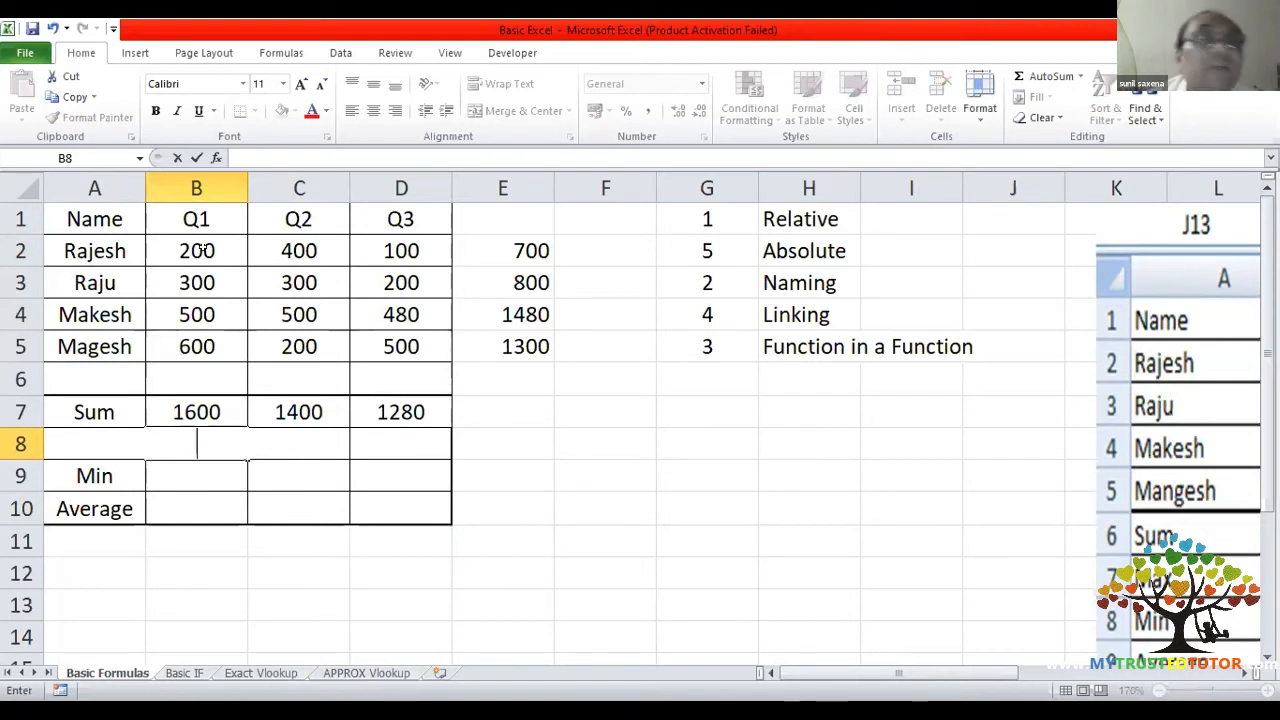
{"action": "left_click_drag", "start_coordinate": [200, 250], "coordinate": [203, 316]}
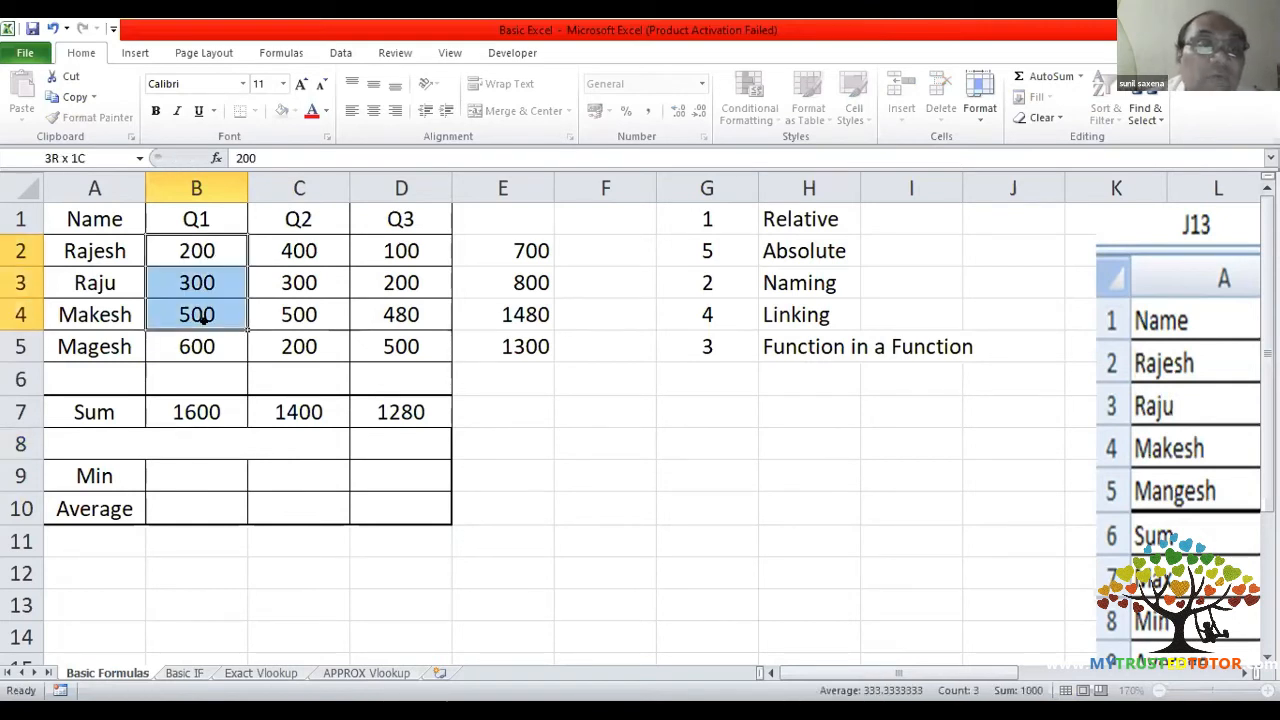
{"action": "left_click", "coordinate": [317, 373]}
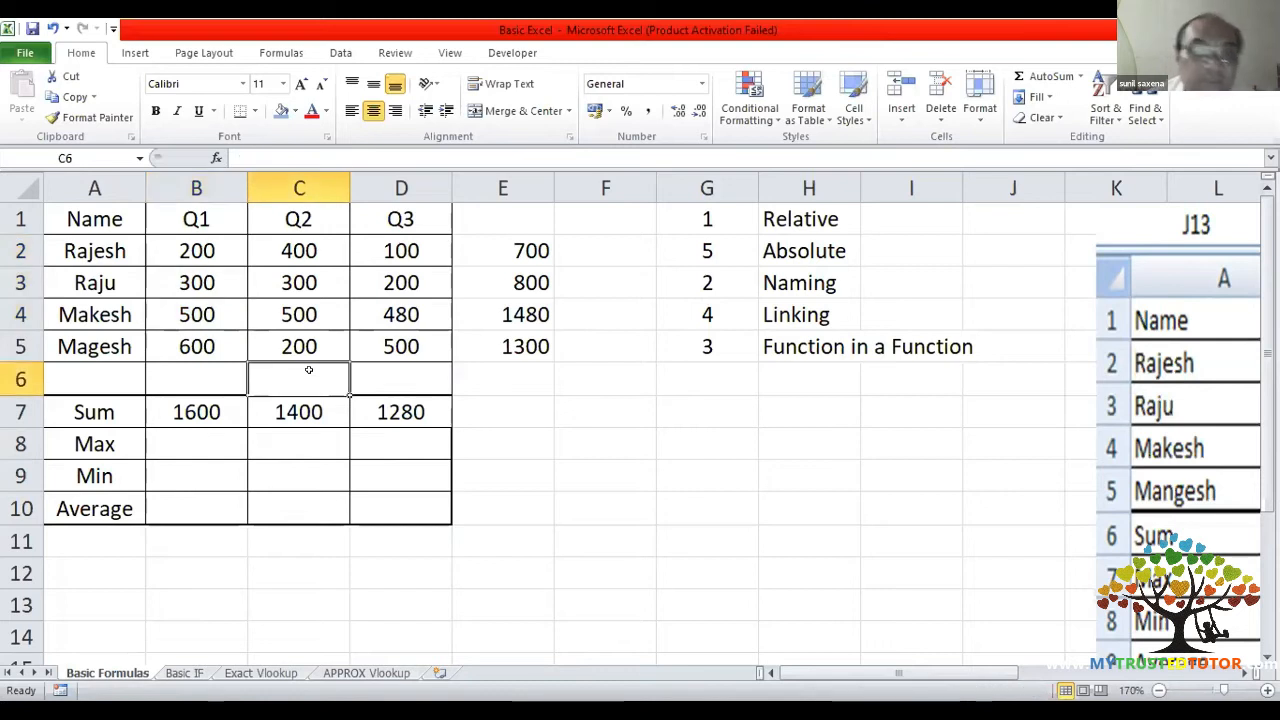
- Try to name the Q1 figures in B2:B5 "qt1"
{"action": "left_click_drag", "start_coordinate": [200, 255], "coordinate": [198, 338]}
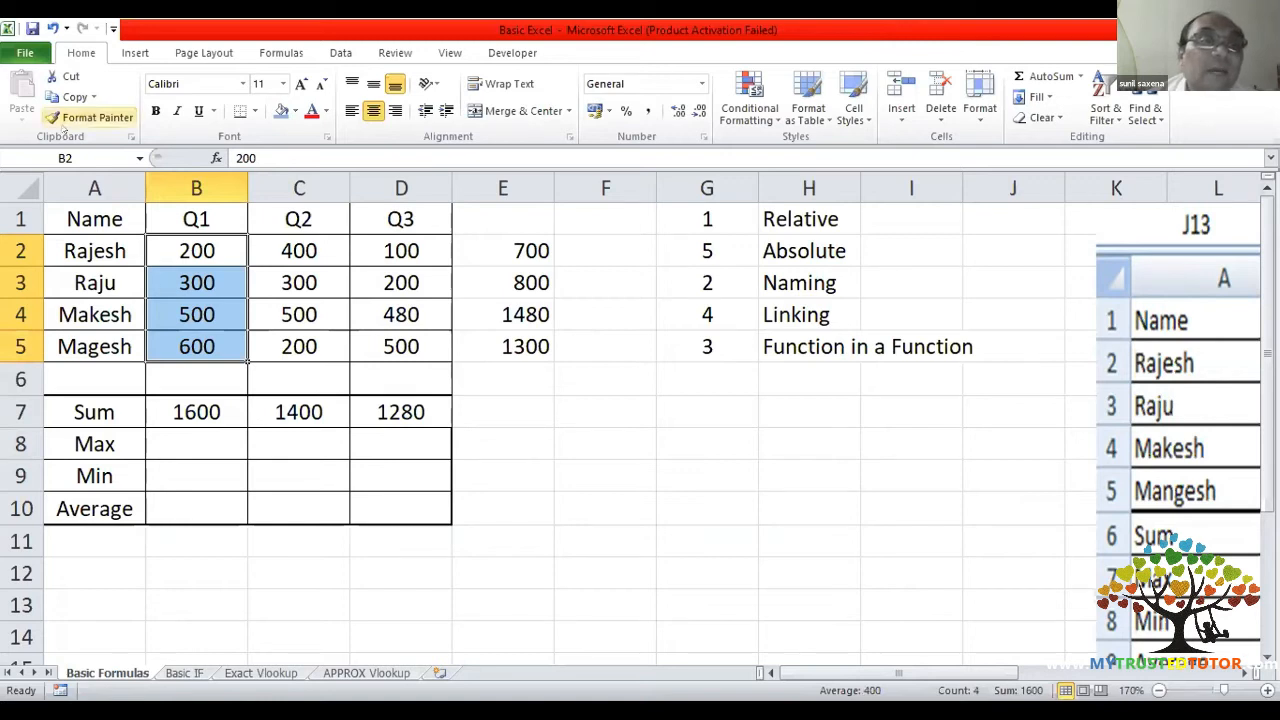
{"action": "left_click", "coordinate": [80, 156]}
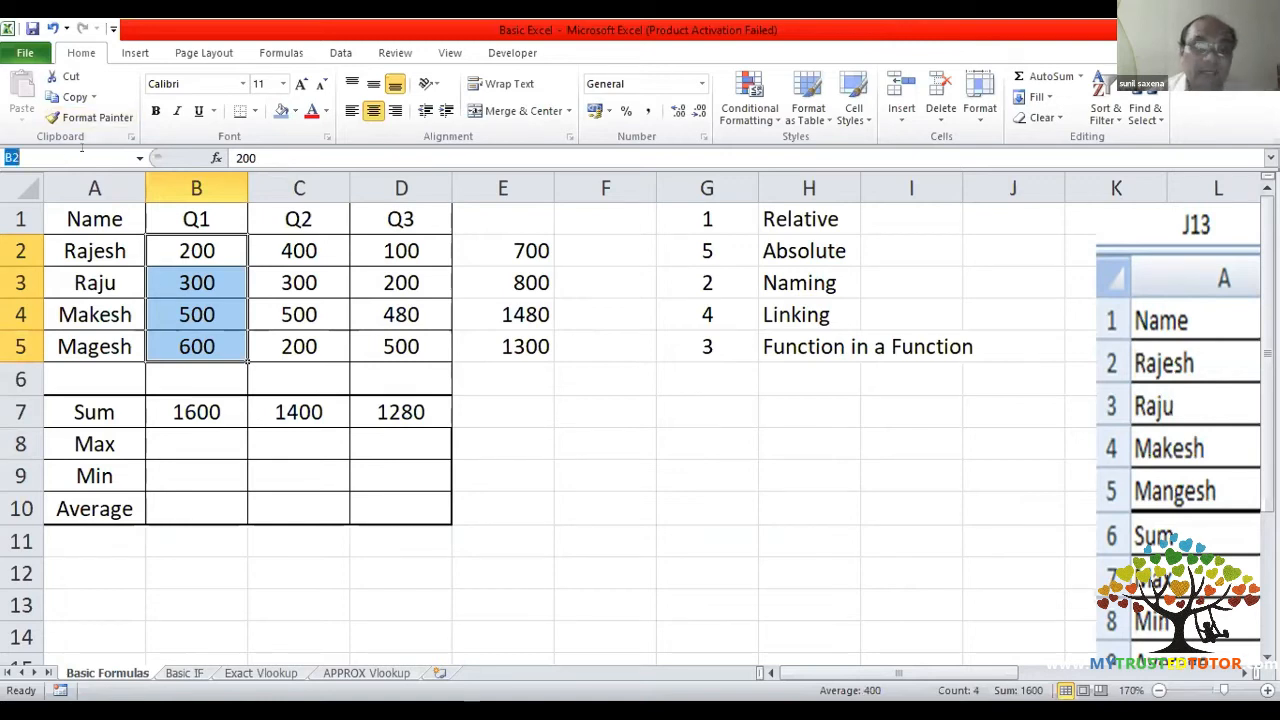
{"action": "type", "text": "qt1"}
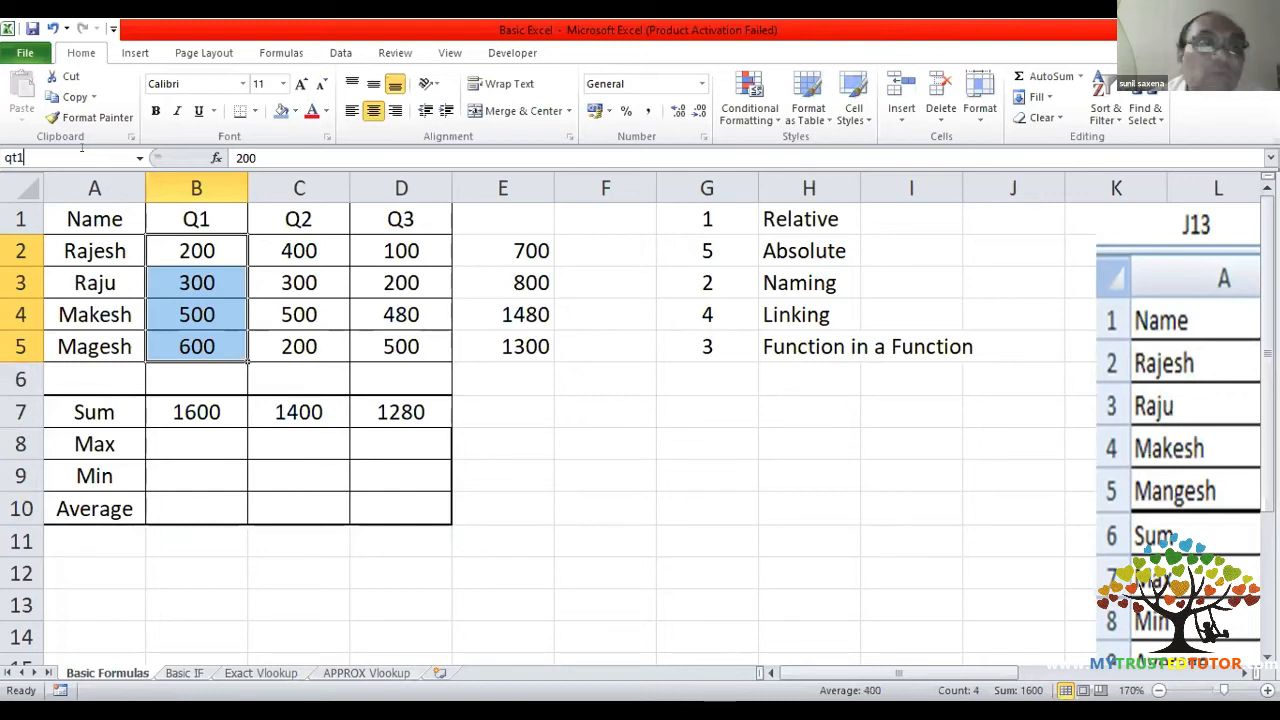
{"action": "key", "text": "Return"}
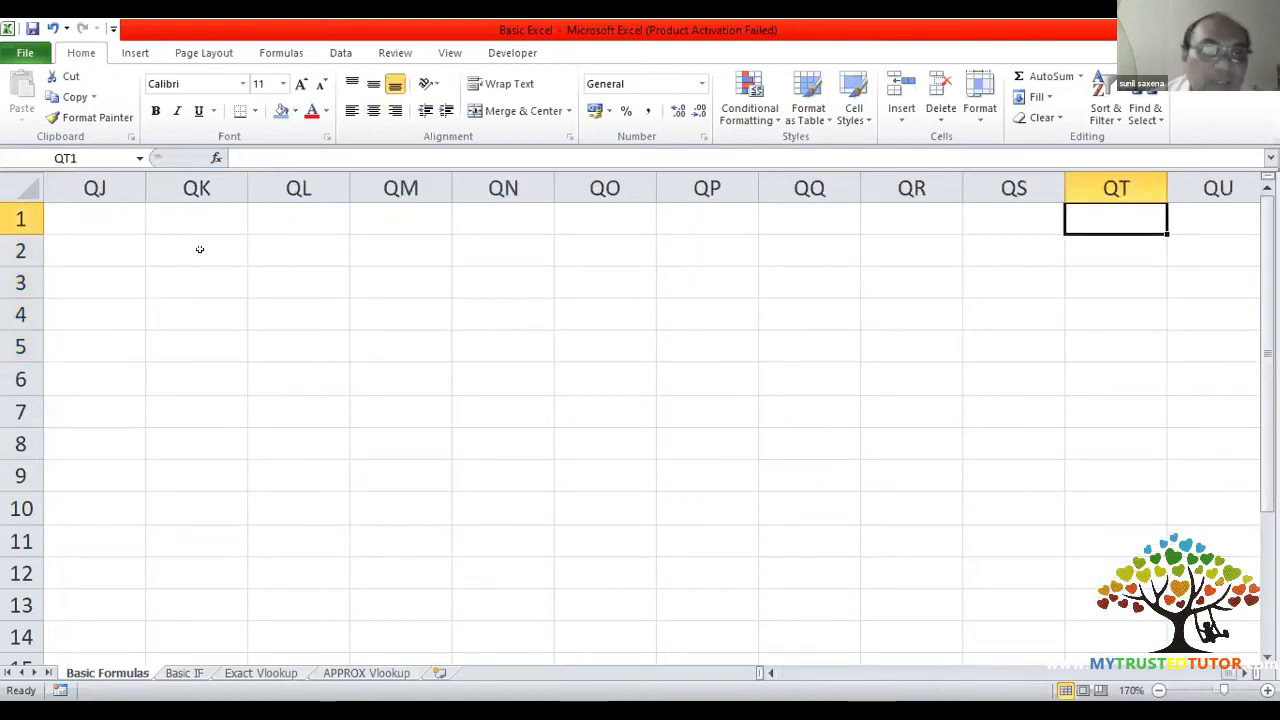
- Return from cell QT1 to the sales table at the start of the sheet
{"action": "left_click", "coordinate": [110, 207]}
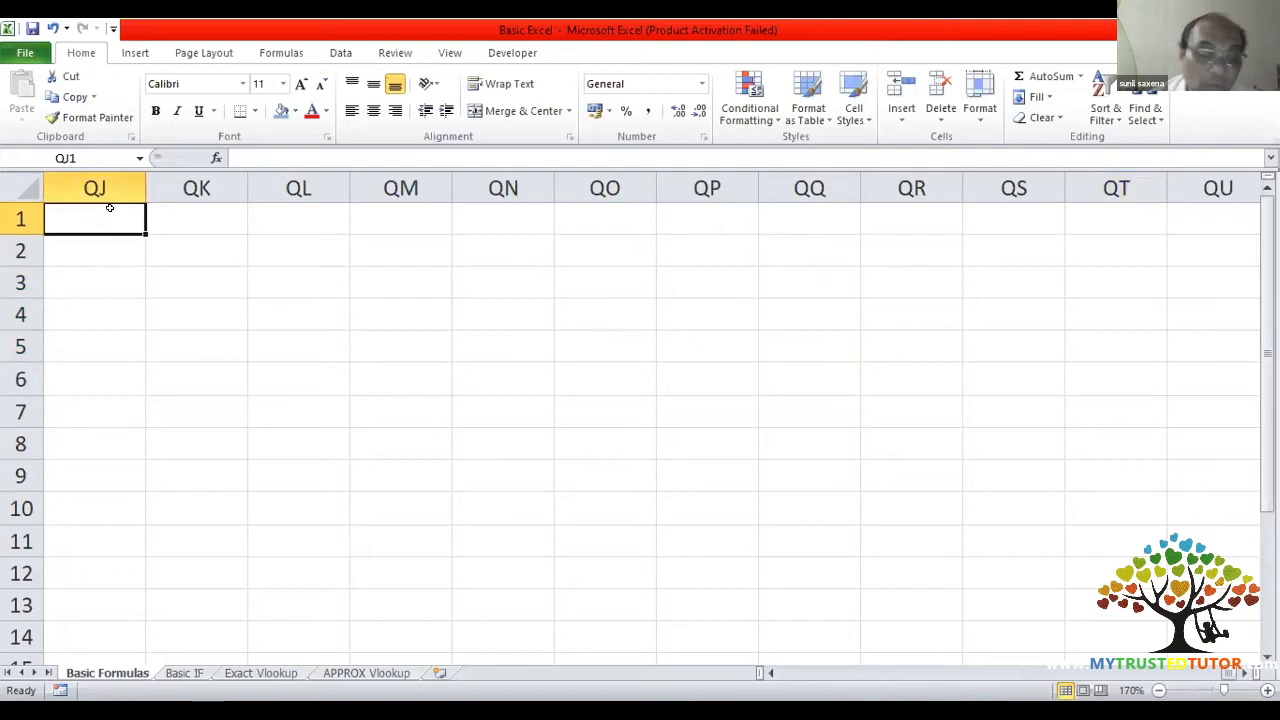
{"action": "key", "text": "shift+Left"}
{"action": "key", "text": "Left"}
{"action": "key", "text": "Left"}
{"action": "key", "text": "Left"}
{"action": "key", "text": "Left"}
{"action": "key", "text": "Left"}
{"action": "key", "text": "Left"}
{"action": "key", "text": "Left"}
{"action": "key", "text": "Left"}
{"action": "key", "text": "Left"}
{"action": "key", "text": "Left"}
{"action": "key", "text": "Left"}
{"action": "key", "text": "Left"}
{"action": "key", "text": "Left"}
{"action": "key", "text": "Left"}
{"action": "key", "text": "Left"}
{"action": "key", "text": "Left"}
{"action": "key", "text": "Left"}
{"action": "key", "text": "Left"}
{"action": "key", "text": "Left"}
{"action": "key", "text": "Left"}
{"action": "key", "text": "Left"}
{"action": "key", "text": "Left"}
{"action": "key", "text": "Left"}
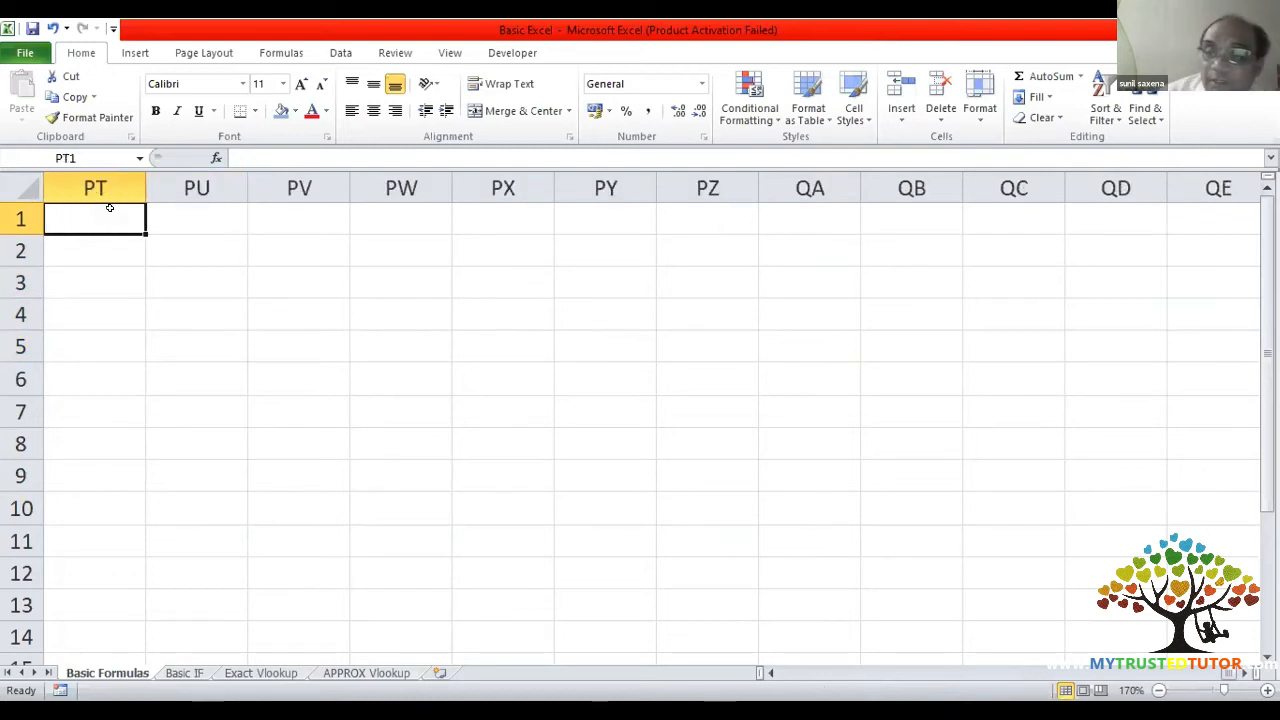
{"action": "key", "text": "Left"}
{"action": "key", "text": "Left"}
{"action": "key", "text": "Left"}
{"action": "key", "text": "Left"}
{"action": "key", "text": "Left"}
{"action": "key", "text": "Left"}
{"action": "key", "text": "Left"}
{"action": "key", "text": "Left"}
{"action": "key", "text": "Left"}
{"action": "key", "text": "Left"}
{"action": "key", "text": "Left"}
{"action": "key", "text": "Left"}
{"action": "key", "text": "Left"}
{"action": "key", "text": "Left"}
{"action": "key", "text": "Left"}
{"action": "key", "text": "Left"}
{"action": "key", "text": "Left"}
{"action": "key", "text": "Left"}
{"action": "key", "text": "Left"}
{"action": "key", "text": "Left"}
{"action": "key", "text": "Left"}
{"action": "key", "text": "Left"}
{"action": "key", "text": "Left"}
{"action": "key", "text": "Left"}
{"action": "key", "text": "Left"}
{"action": "key", "text": "Left"}
{"action": "key", "text": "Left"}
{"action": "key", "text": "Left"}
{"action": "key", "text": "Left"}
{"action": "key", "text": "Left"}
{"action": "key", "text": "Left"}
{"action": "key", "text": "Left"}
{"action": "key", "text": "Left"}
{"action": "key", "text": "Left"}
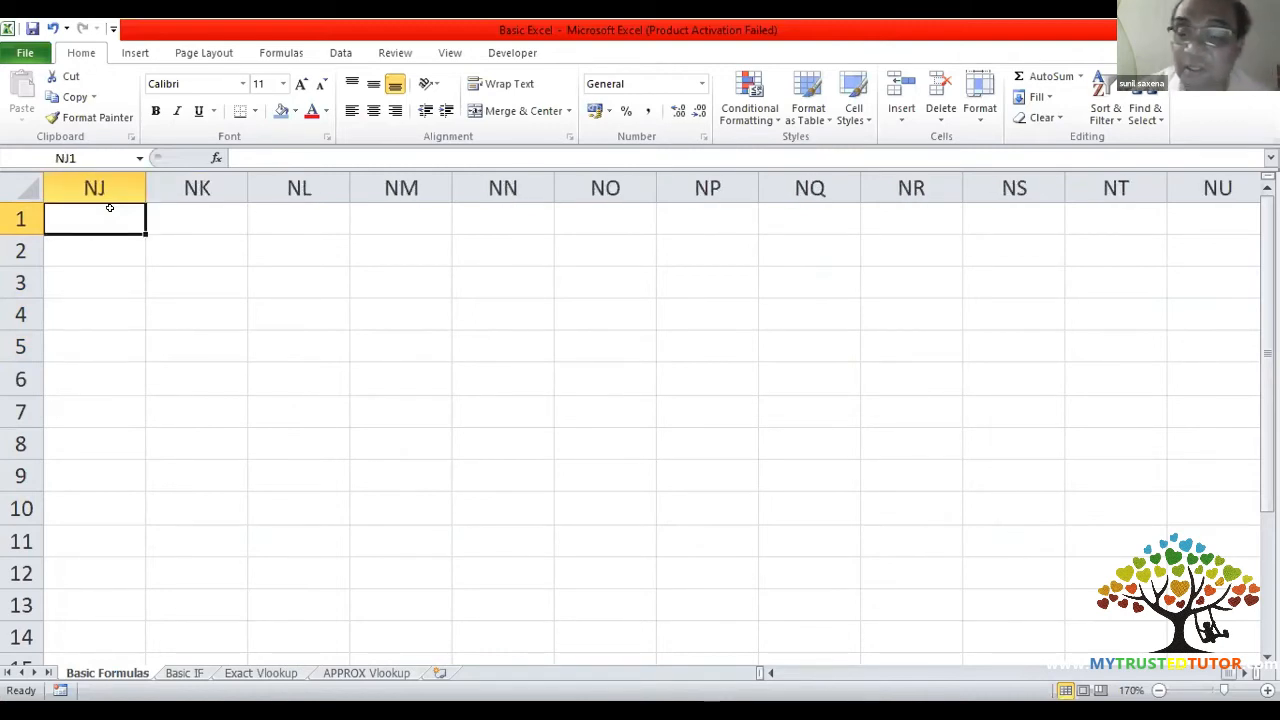
{"action": "left_click_drag", "start_coordinate": [1224, 673], "coordinate": [785, 673]}
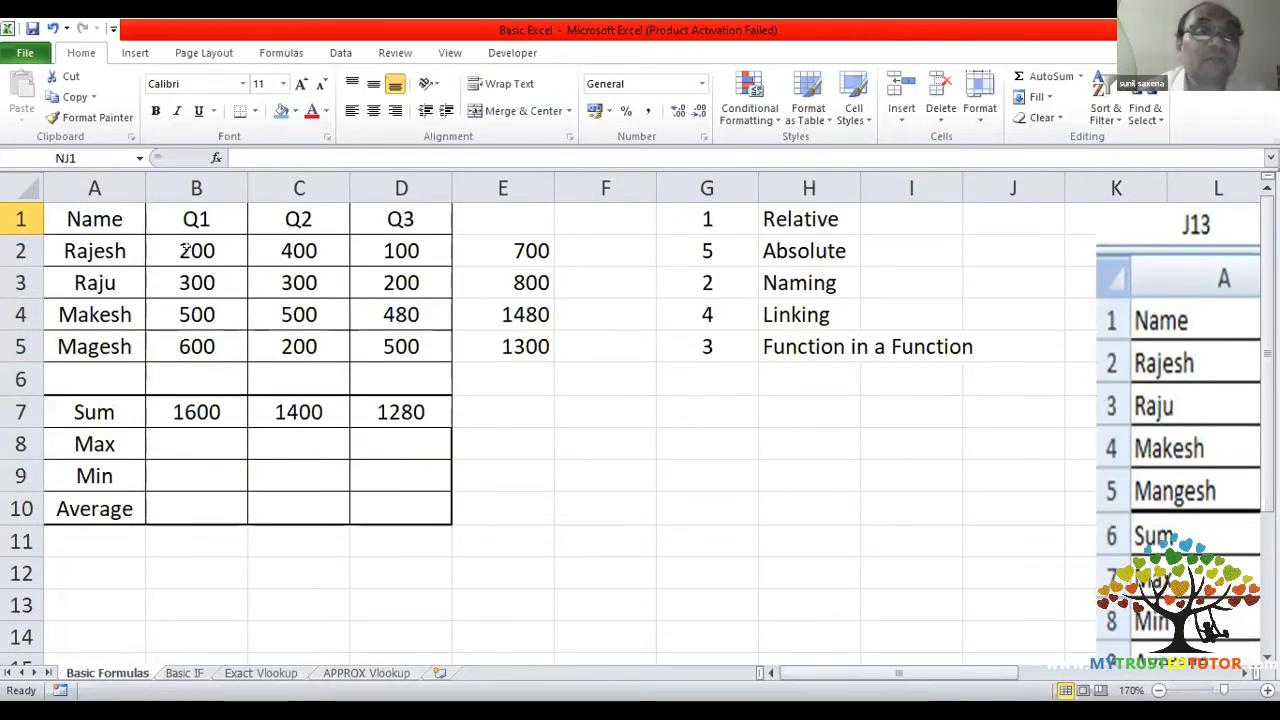
- Try to name the Q1 figures in B2:B5 "sal1"
{"action": "left_click", "coordinate": [187, 251]}
{"action": "left_click_drag", "start_coordinate": [187, 251], "coordinate": [196, 345]}
{"action": "left_click", "coordinate": [78, 152]}
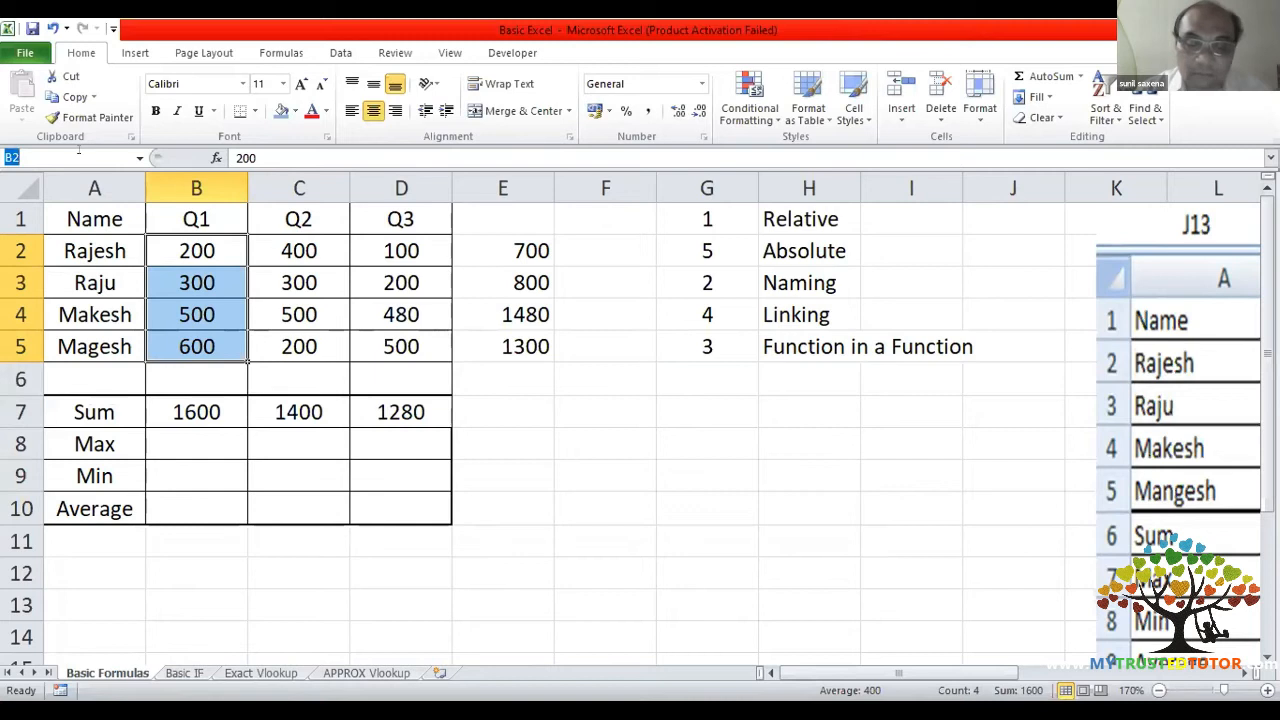
{"action": "type", "text": "sal1"}
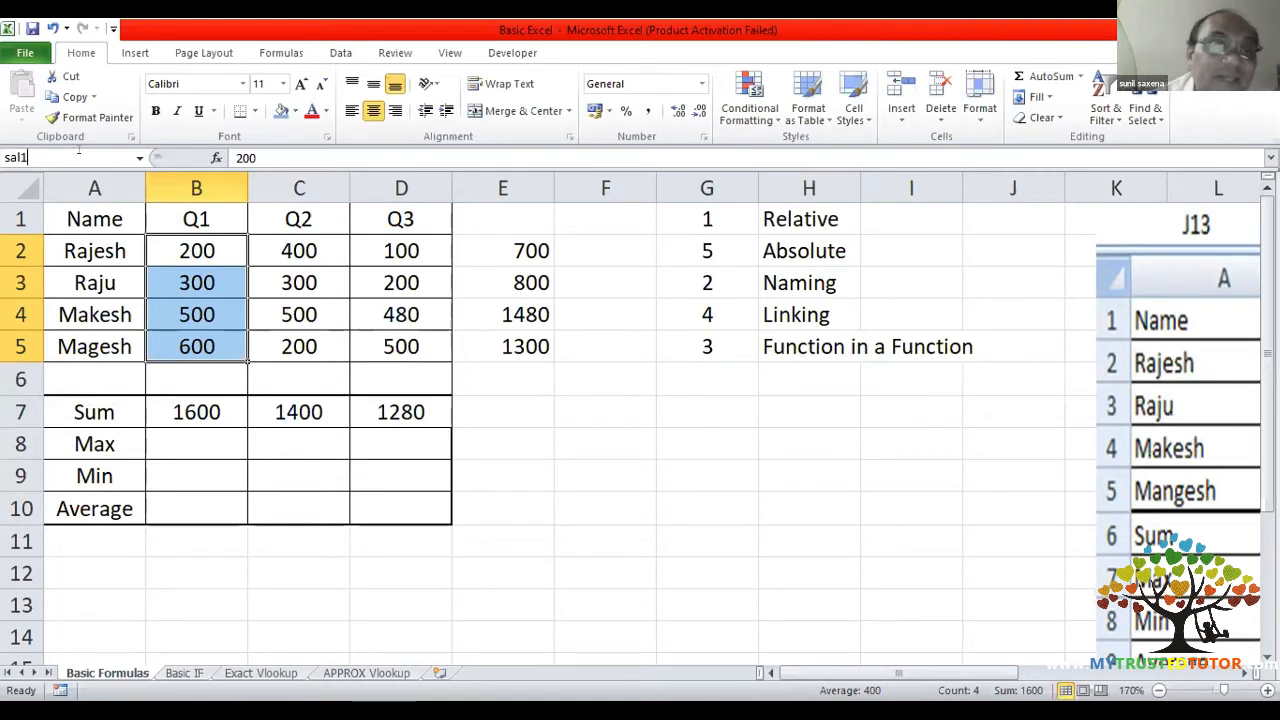
{"action": "key", "text": "Return"}
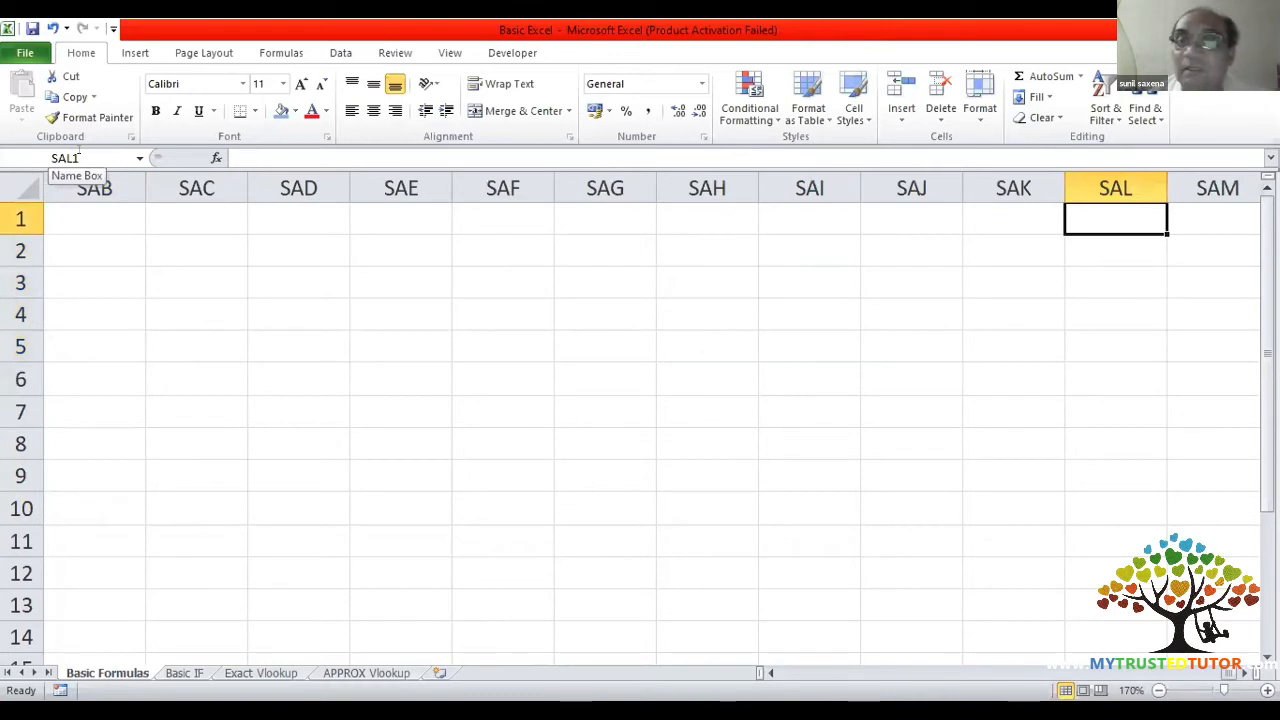
- Go back from cell SAL1 along row 1 to the sales table
{"action": "key", "text": "Left"}
{"action": "key", "text": "Left"}
{"action": "key", "text": "Left"}
{"action": "key", "text": "Left"}
{"action": "key", "text": "Left"}
{"action": "key", "text": "Left"}
{"action": "key", "text": "Left"}
{"action": "key", "text": "Left"}
{"action": "key", "text": "Left"}
{"action": "key", "text": "Left"}
{"action": "key", "text": "Left"}
{"action": "key", "text": "Left"}
{"action": "key", "text": "Left"}
{"action": "key", "text": "Left"}
{"action": "key", "text": "Left"}
{"action": "key", "text": "Left"}
{"action": "key", "text": "Left"}
{"action": "key", "text": "Left"}
{"action": "key", "text": "Left"}
{"action": "key", "text": "Left"}
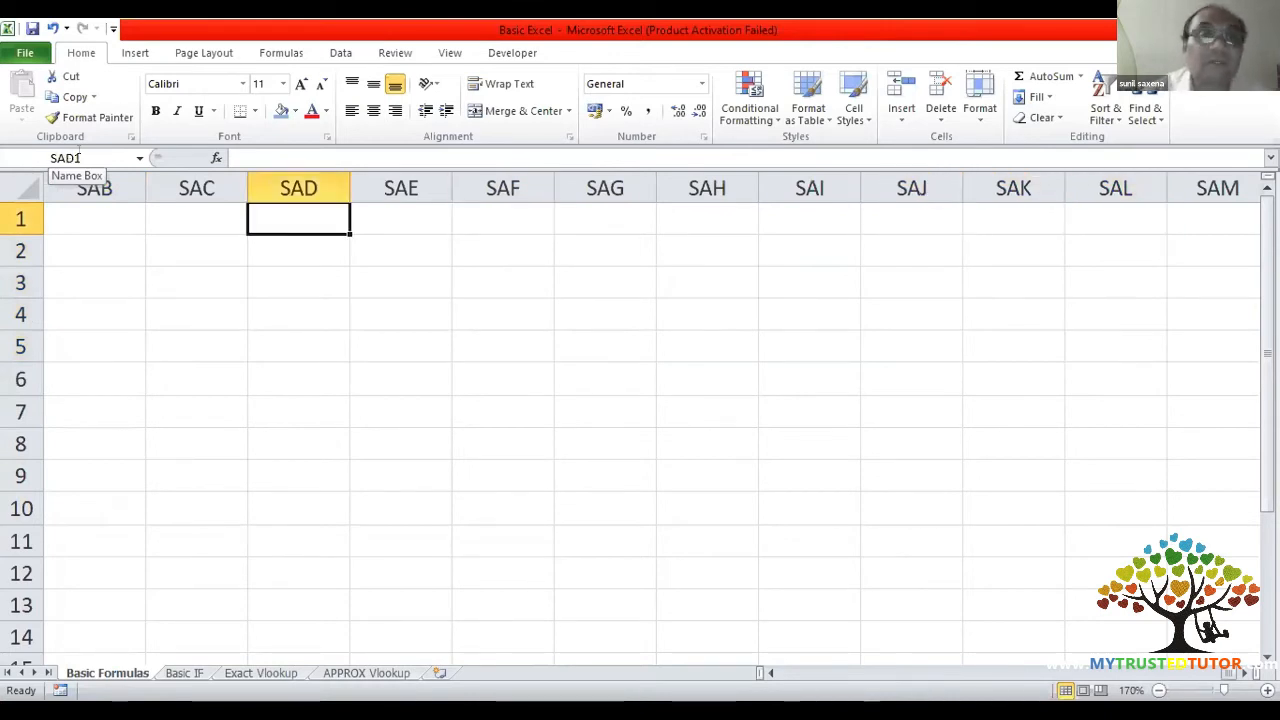
{"action": "key", "text": "Left"}
{"action": "key", "text": "Left"}
{"action": "key", "text": "Left"}
{"action": "key", "text": "Left"}
{"action": "key", "text": "Left"}
{"action": "key", "text": "Left"}
{"action": "key", "text": "Left"}
{"action": "key", "text": "Left"}
{"action": "key", "text": "Left"}
{"action": "key", "text": "Left"}
{"action": "key", "text": "Left"}
{"action": "key", "text": "Left"}
{"action": "key", "text": "Left"}
{"action": "key", "text": "Left"}
{"action": "key", "text": "Left"}
{"action": "key", "text": "Left"}
{"action": "key", "text": "Left"}
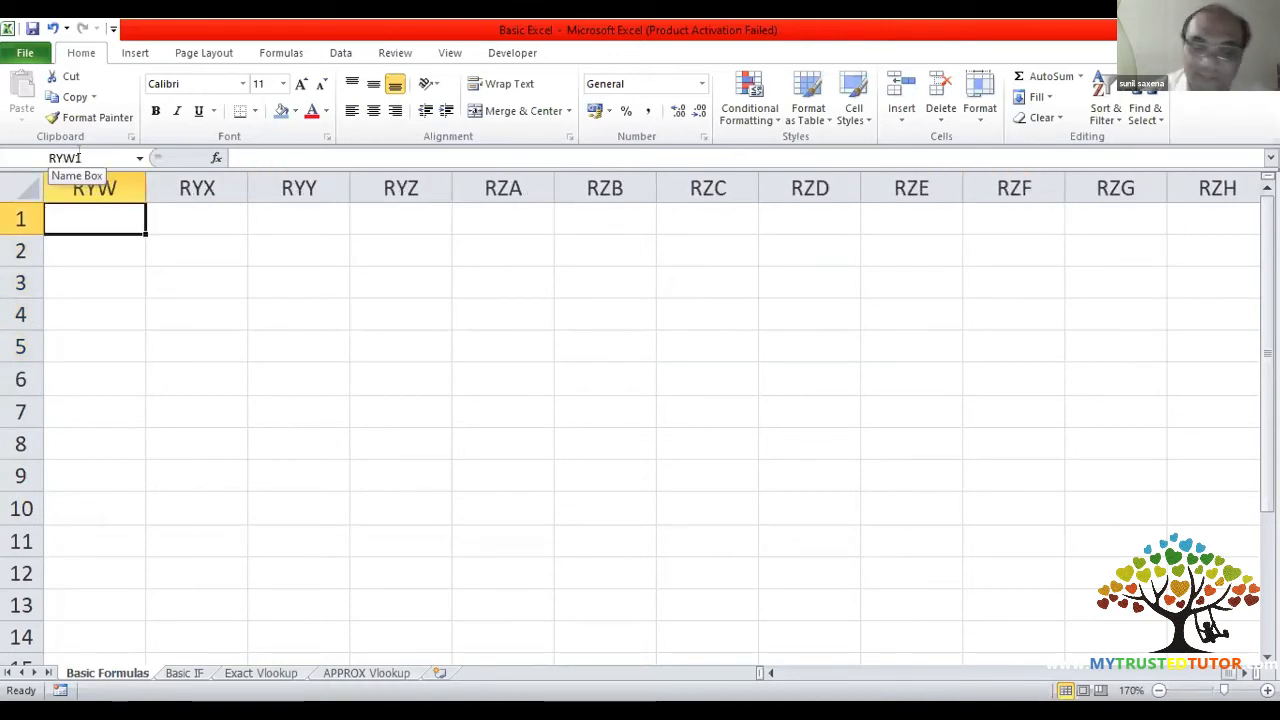
{"action": "key", "text": "ctrl+Left"}
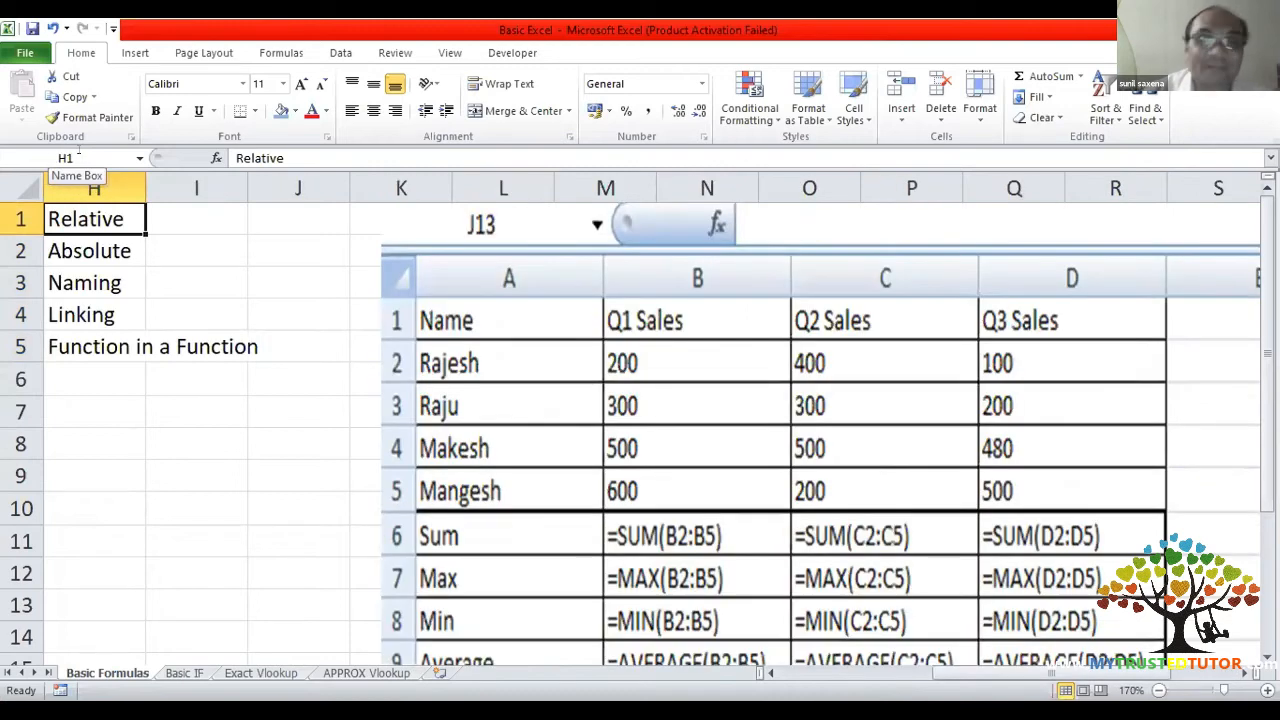
{"action": "key", "text": "Left"}
{"action": "key", "text": "Left"}
{"action": "key", "text": "Left"}
{"action": "key", "text": "Left"}
{"action": "key", "text": "Left"}
{"action": "key", "text": "Left"}
{"action": "key", "text": "Left"}
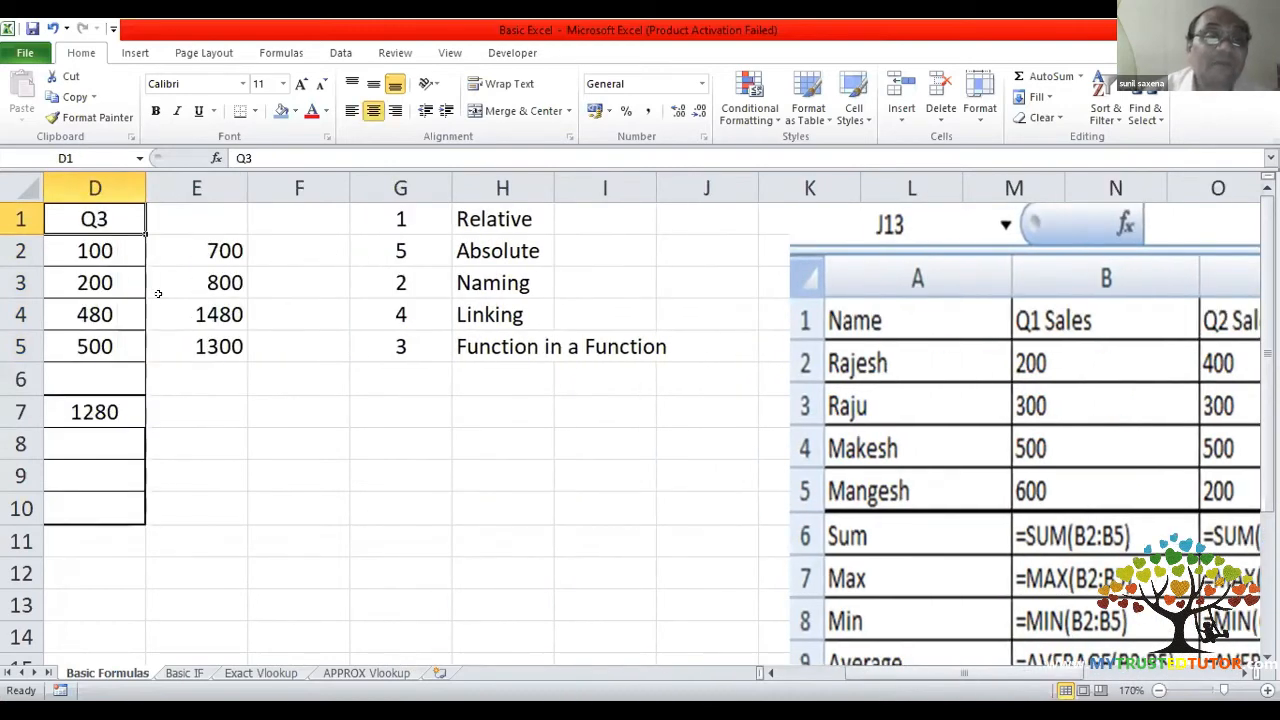
- Name the Q1 figures in B2:B5 "abc"
{"action": "key", "text": "Down"}
{"action": "key", "text": "Down"}
{"action": "key", "text": "Right"}
{"action": "key", "text": "Up"}
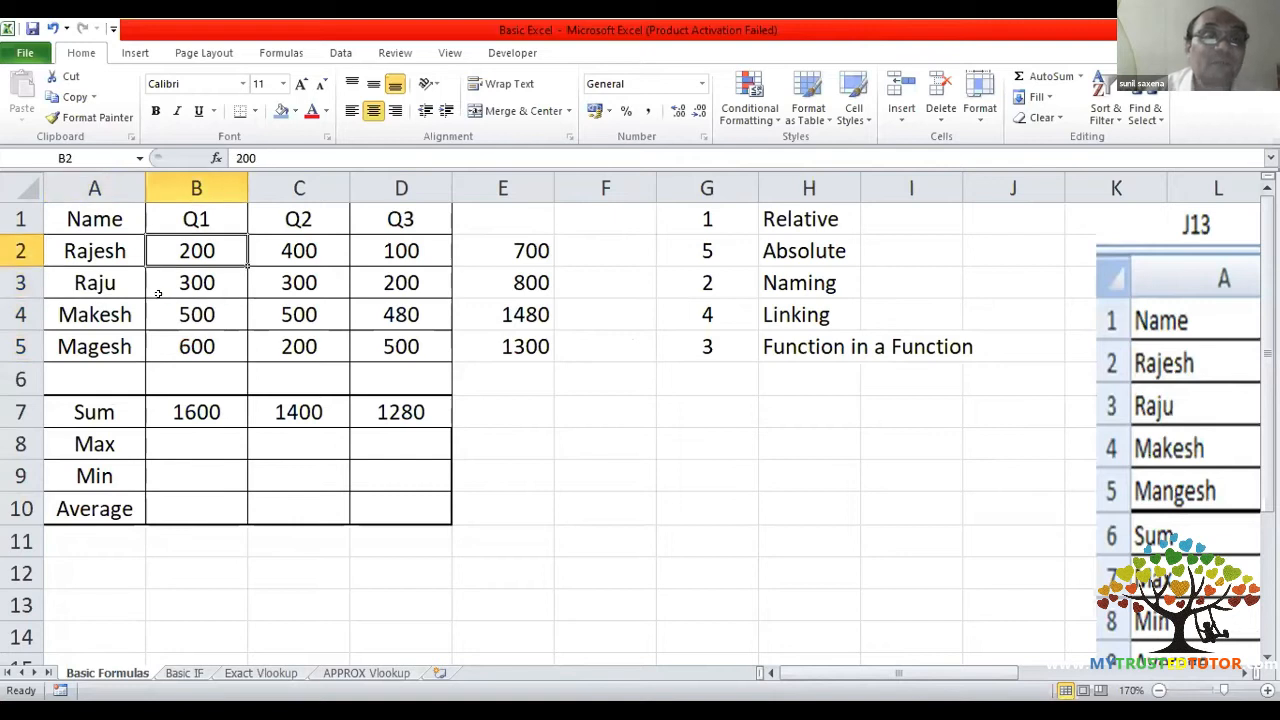
{"action": "key", "text": "shift+Down"}
{"action": "key", "text": "shift+Down"}
{"action": "key", "text": "shift+Down"}
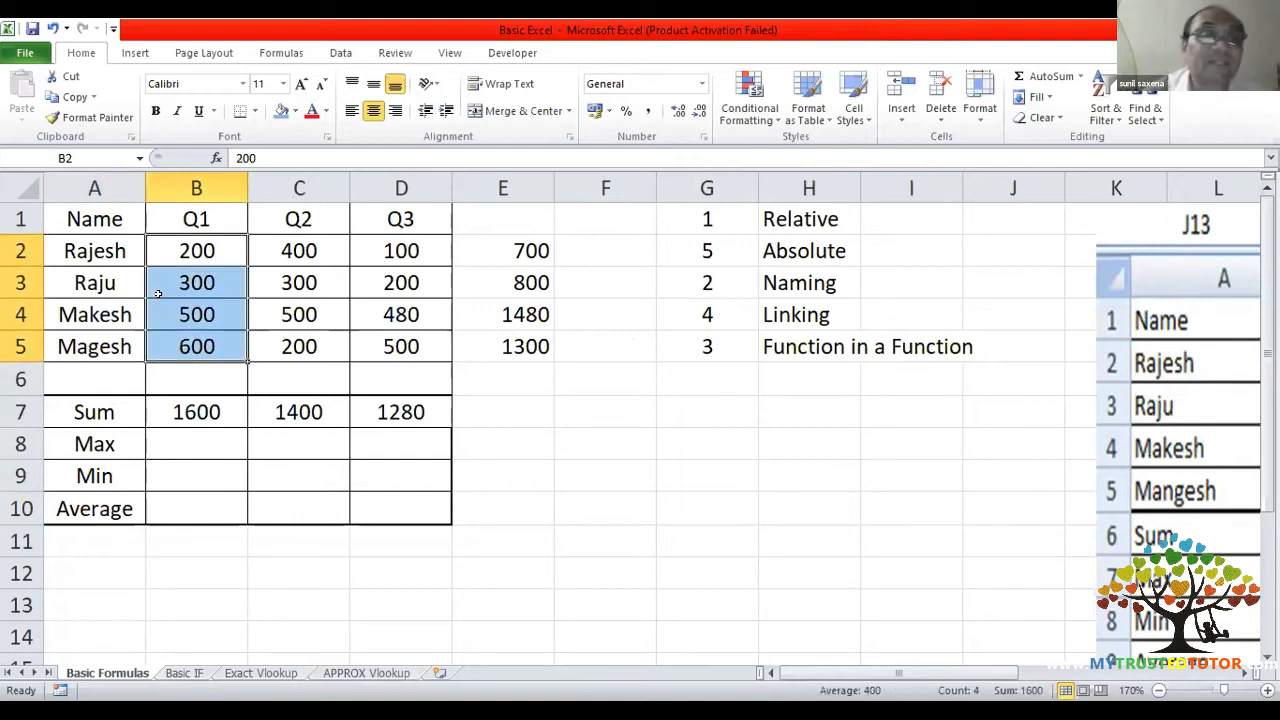
{"action": "left_click", "coordinate": [85, 150]}
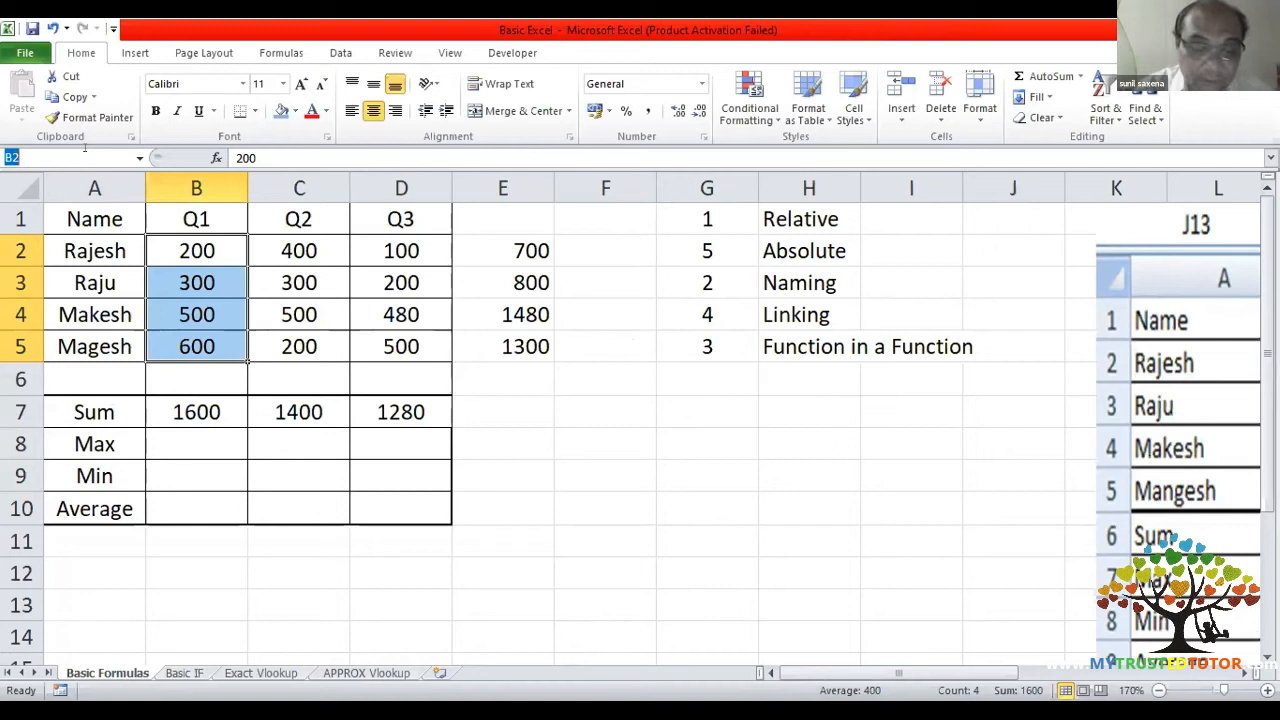
{"action": "type", "text": "abc"}
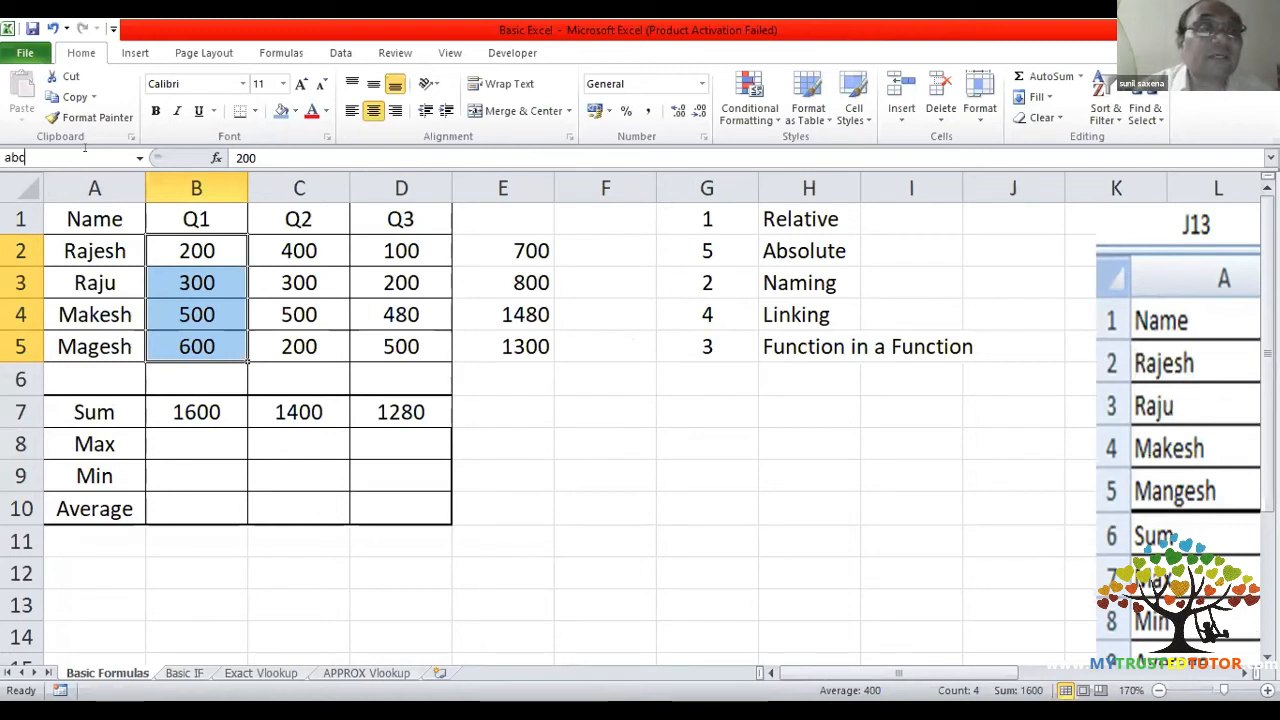
{"action": "key", "text": "Return"}
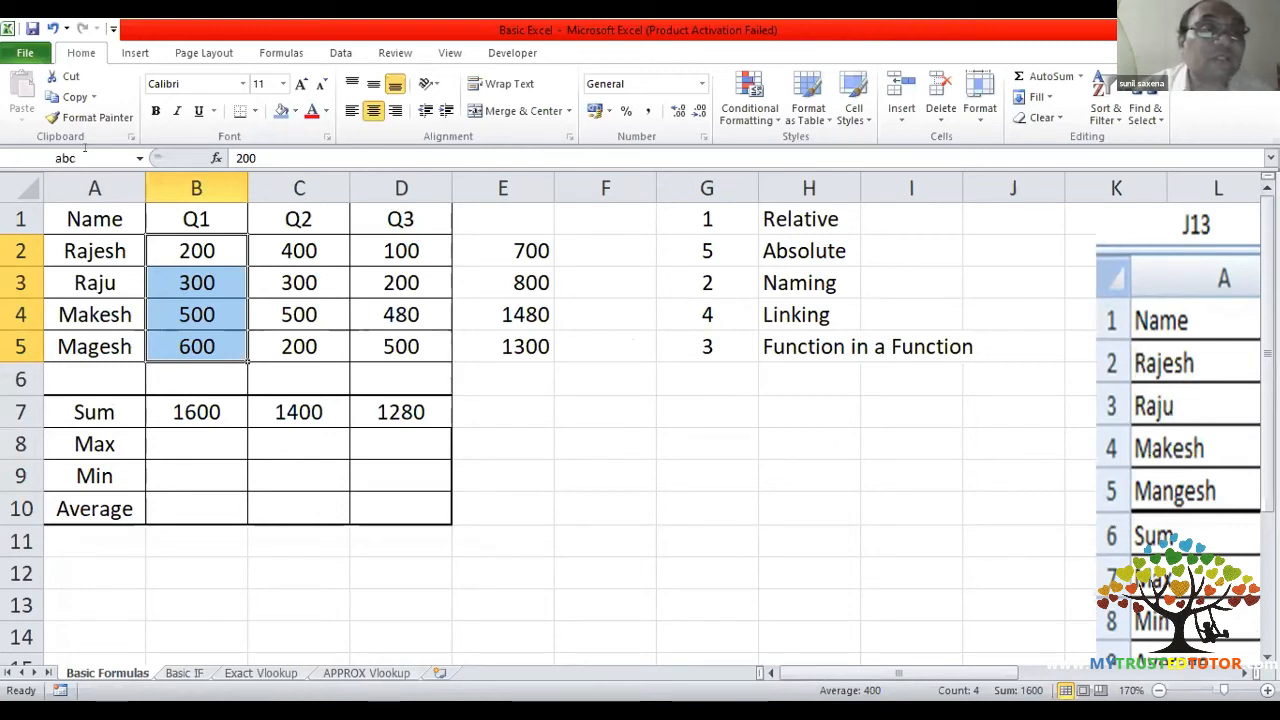
- Name the Q2 figures in C2:C5 "pqr"
{"action": "left_click", "coordinate": [277, 238]}
{"action": "left_click_drag", "start_coordinate": [277, 238], "coordinate": [278, 340]}
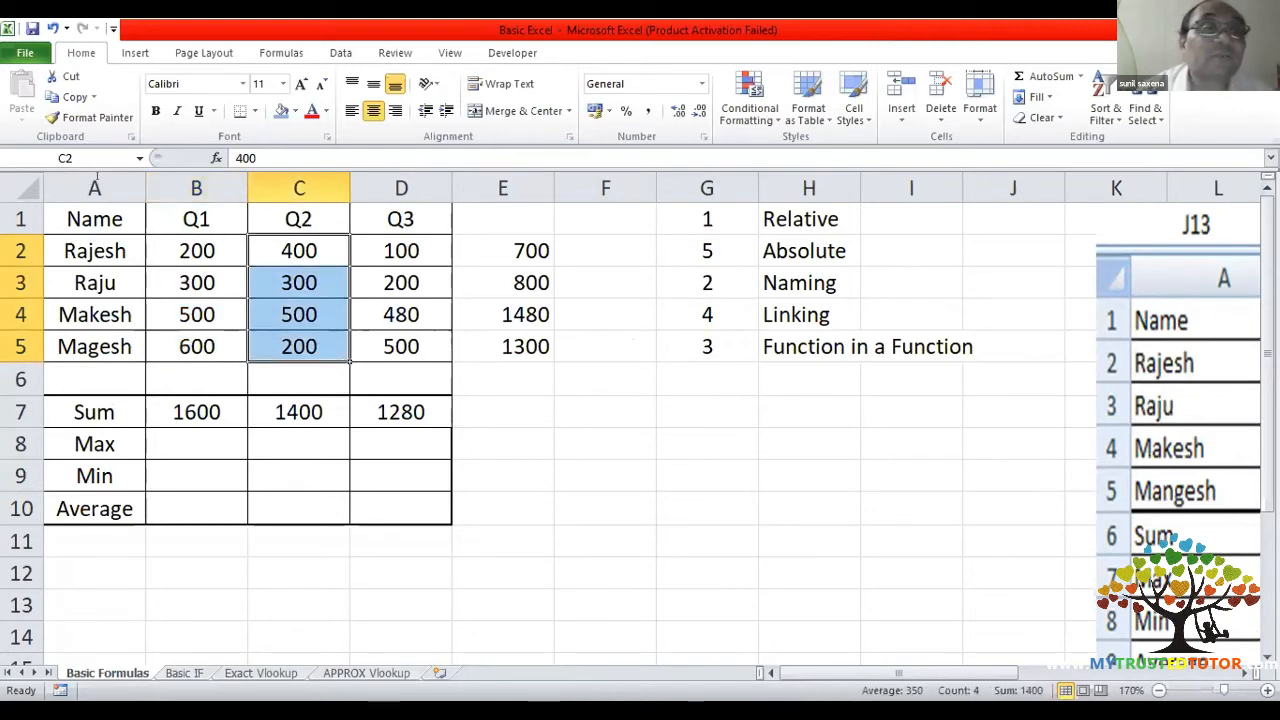
{"action": "left_click", "coordinate": [83, 150]}
{"action": "type", "text": "pqr"}
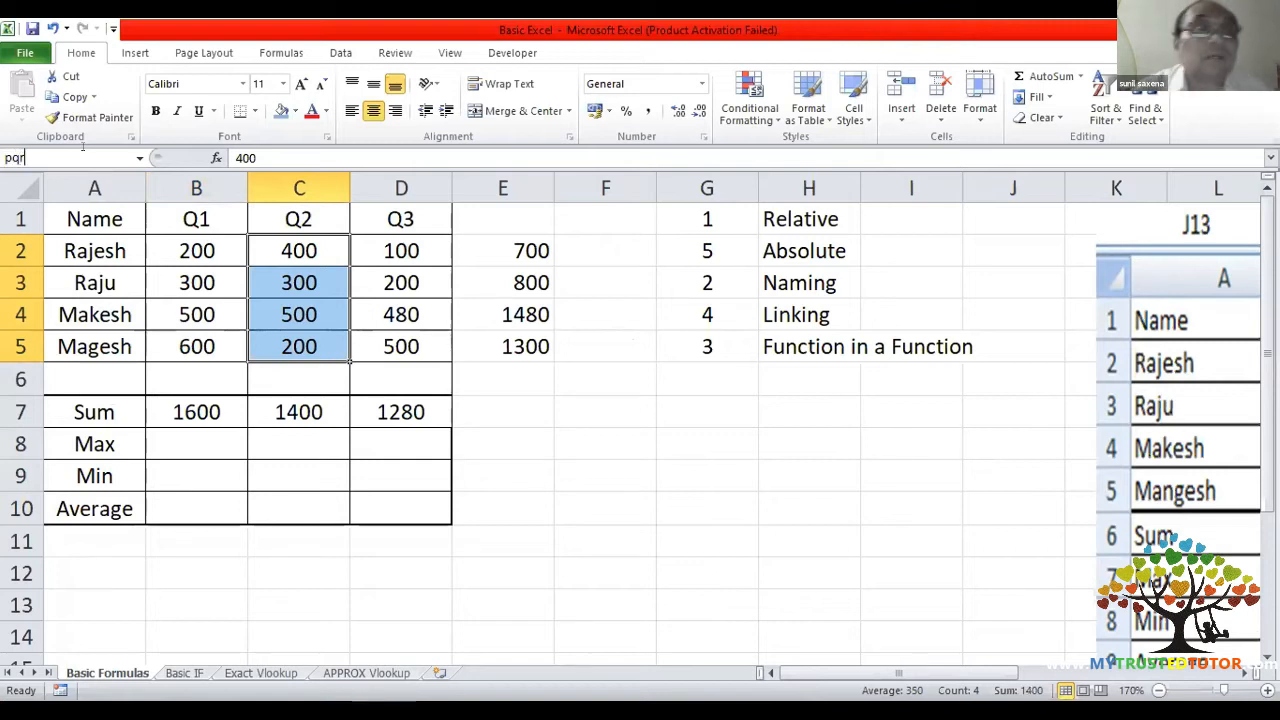
{"action": "key", "text": "Return"}
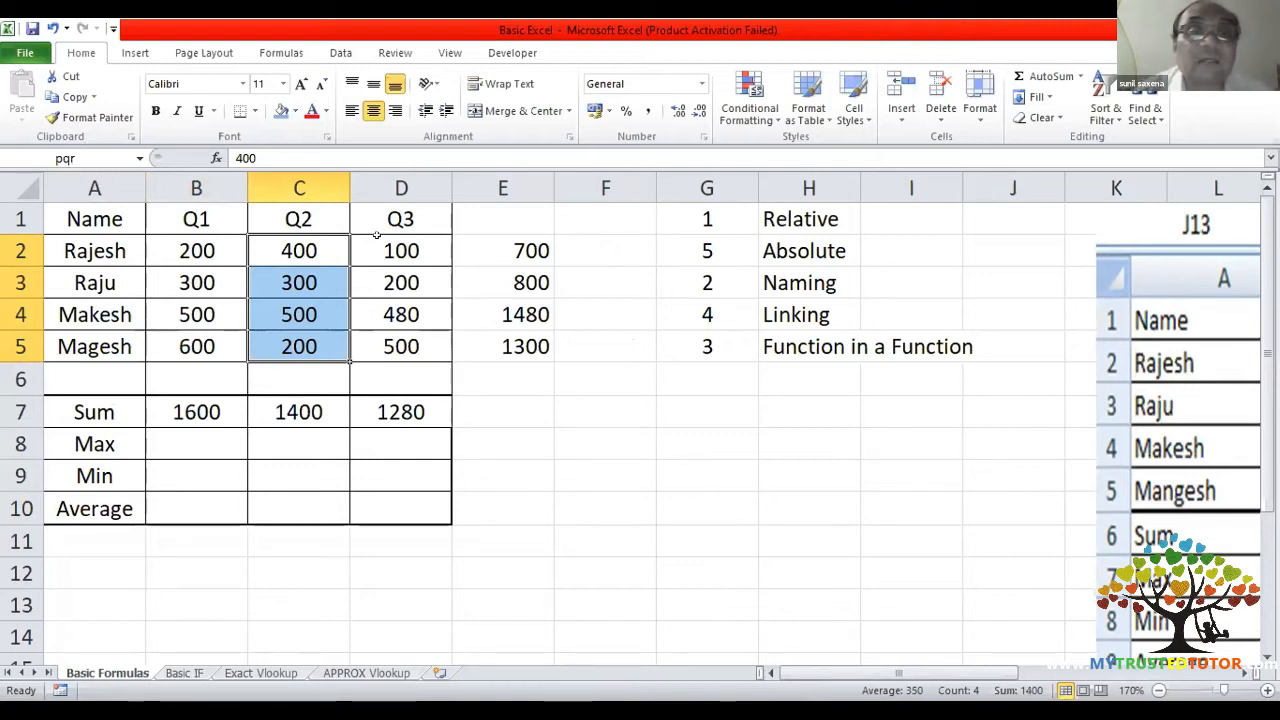
- Name the Q3 figures in D2:D5 "xyz"
{"action": "left_click_drag", "start_coordinate": [383, 240], "coordinate": [398, 346]}
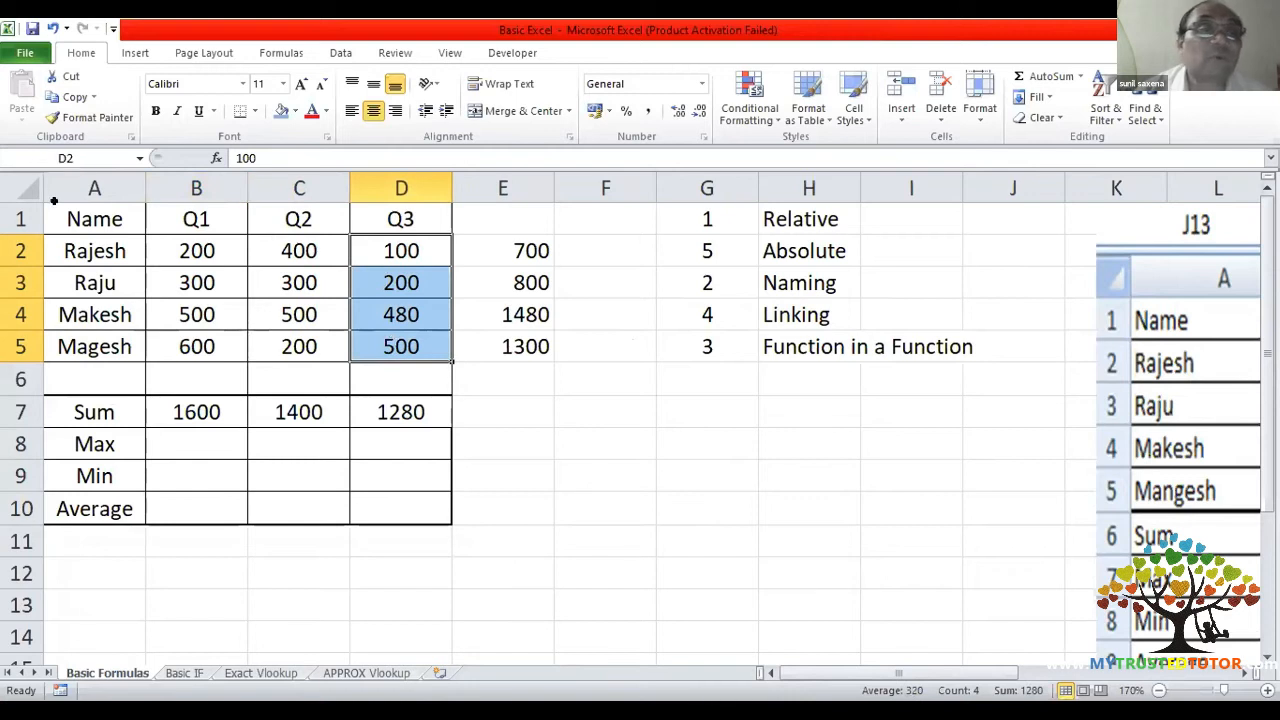
{"action": "left_click", "coordinate": [85, 156]}
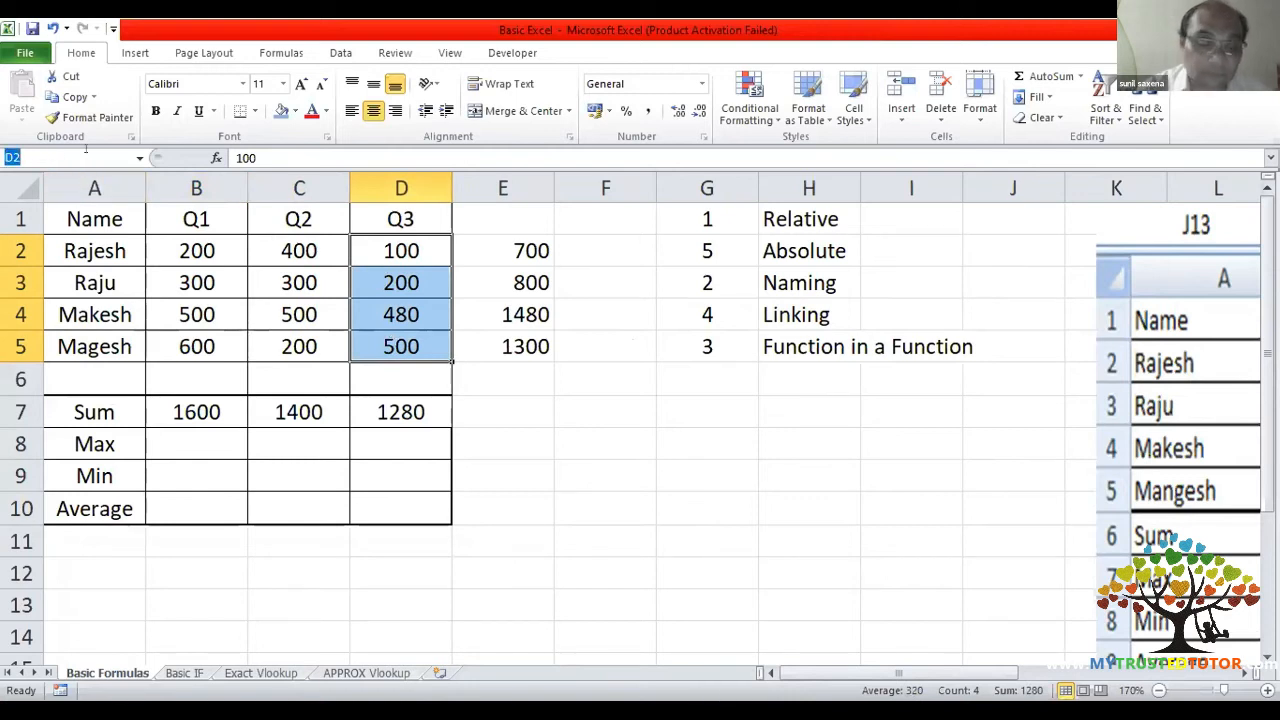
{"action": "type", "text": "xyz"}
{"action": "key", "text": "Return"}
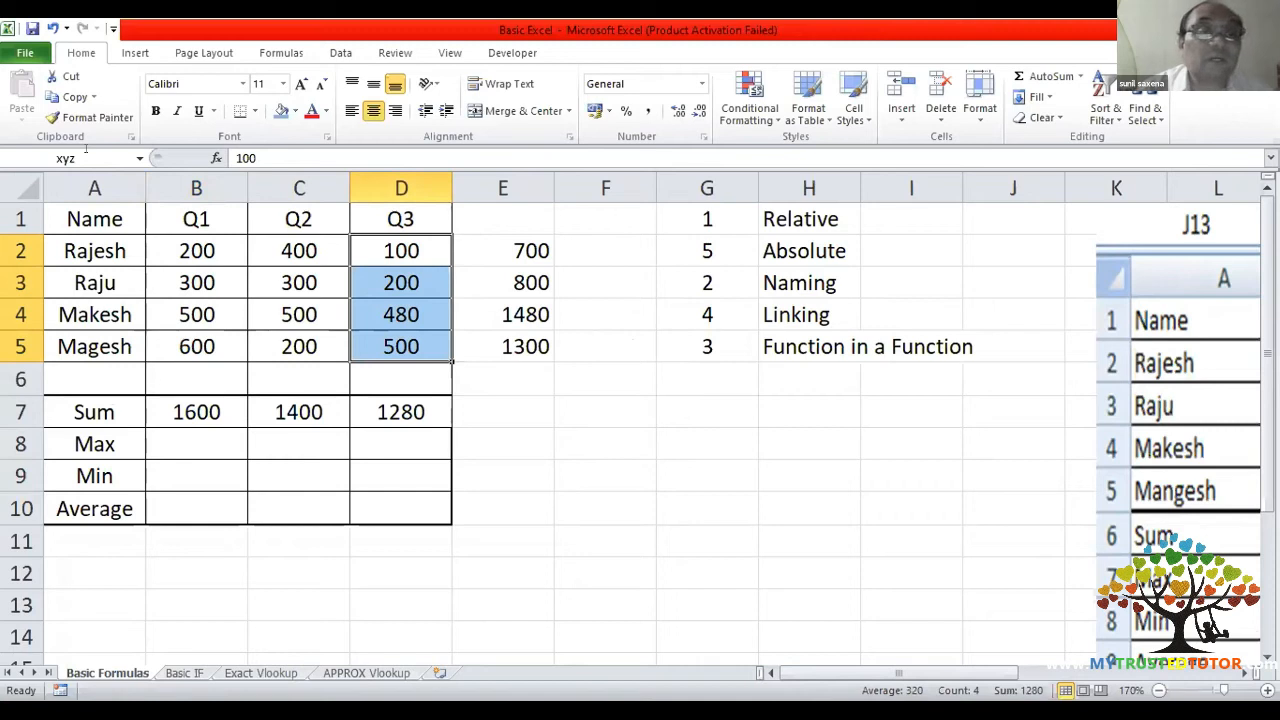
- Enter =MAX(abc) in B8 as the Q1 maximum and copy the formula across to C8:D8
{"action": "left_click", "coordinate": [187, 442]}
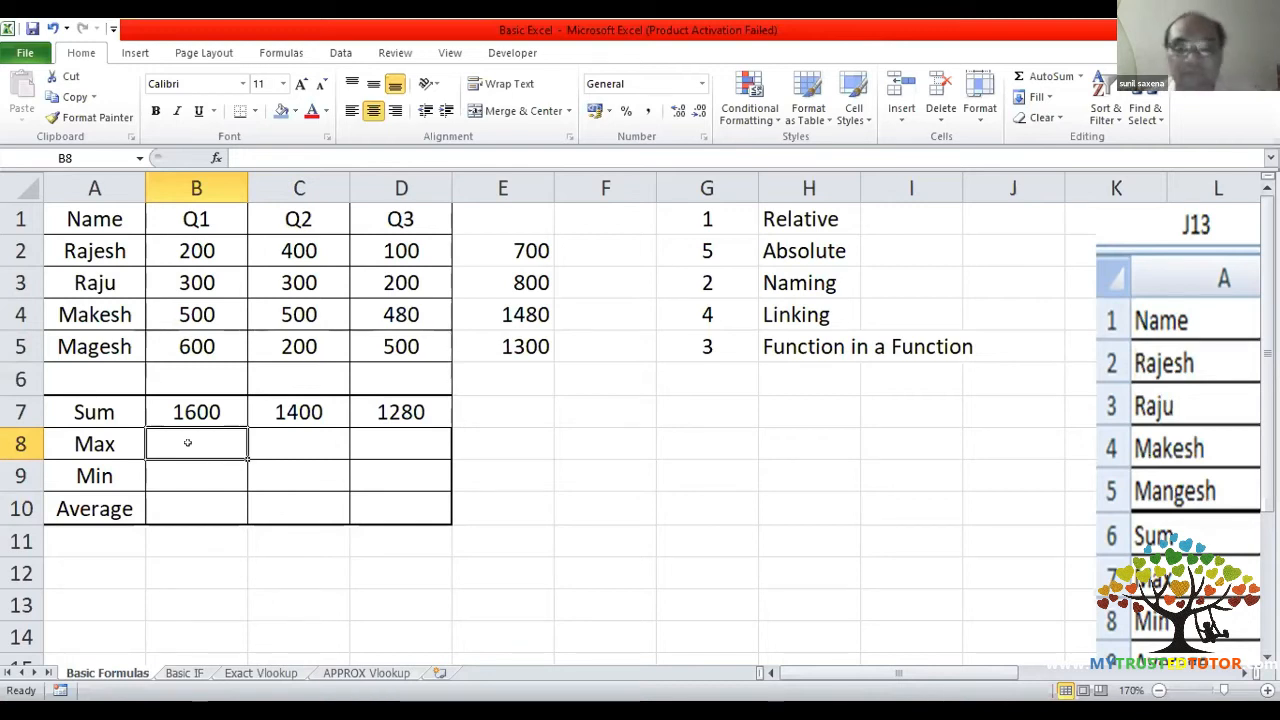
{"action": "type", "text": "="}
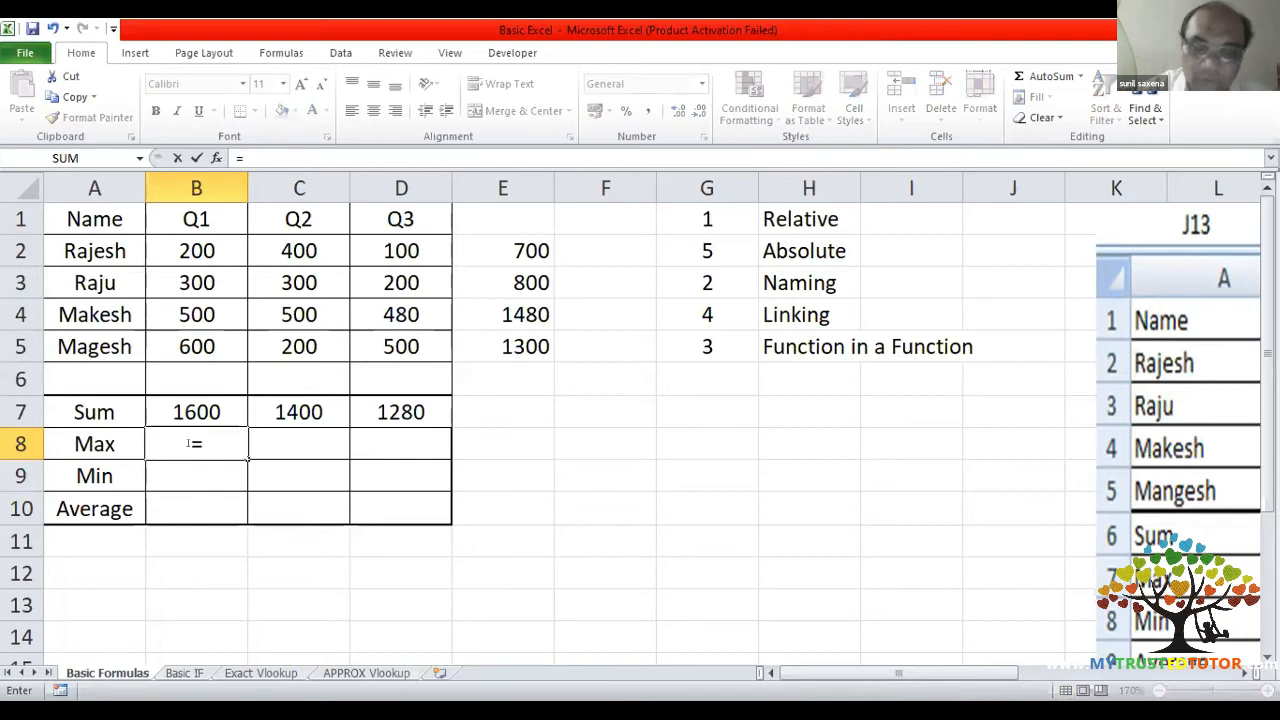
{"action": "type", "text": "max("}
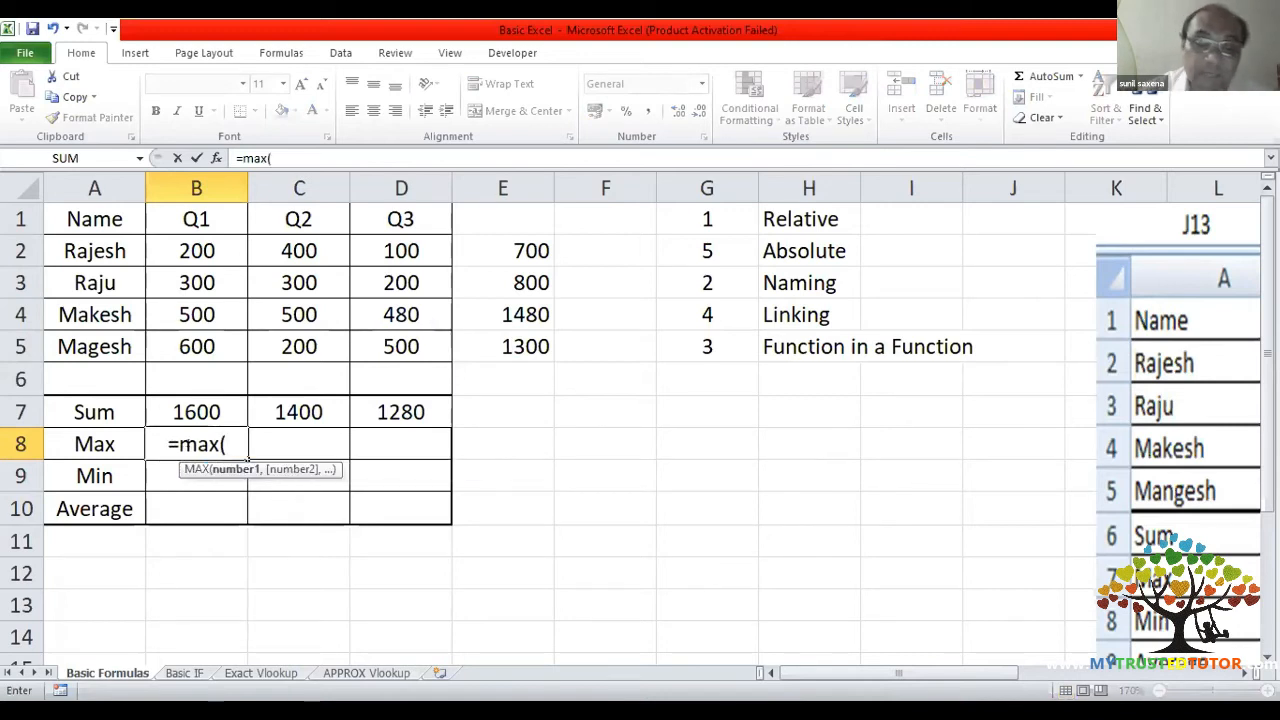
{"action": "type", "text": "abc"}
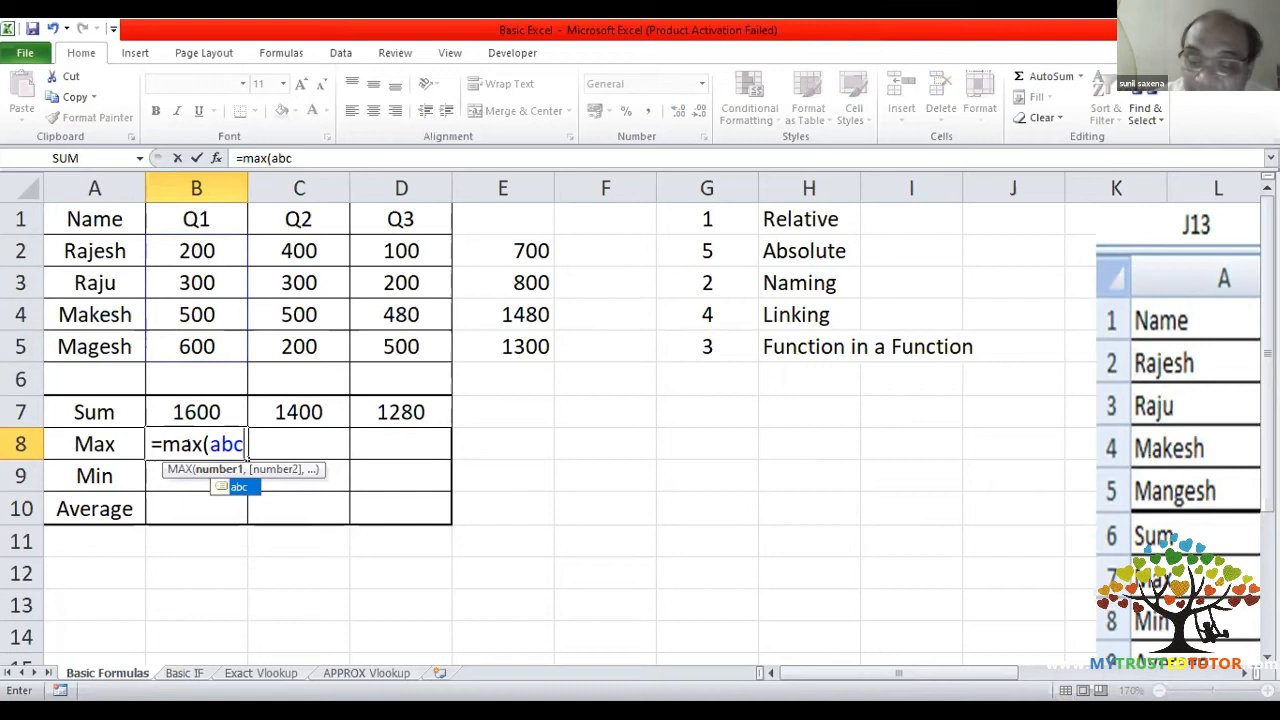
{"action": "type", "text": ")"}
{"action": "key", "text": "Return"}
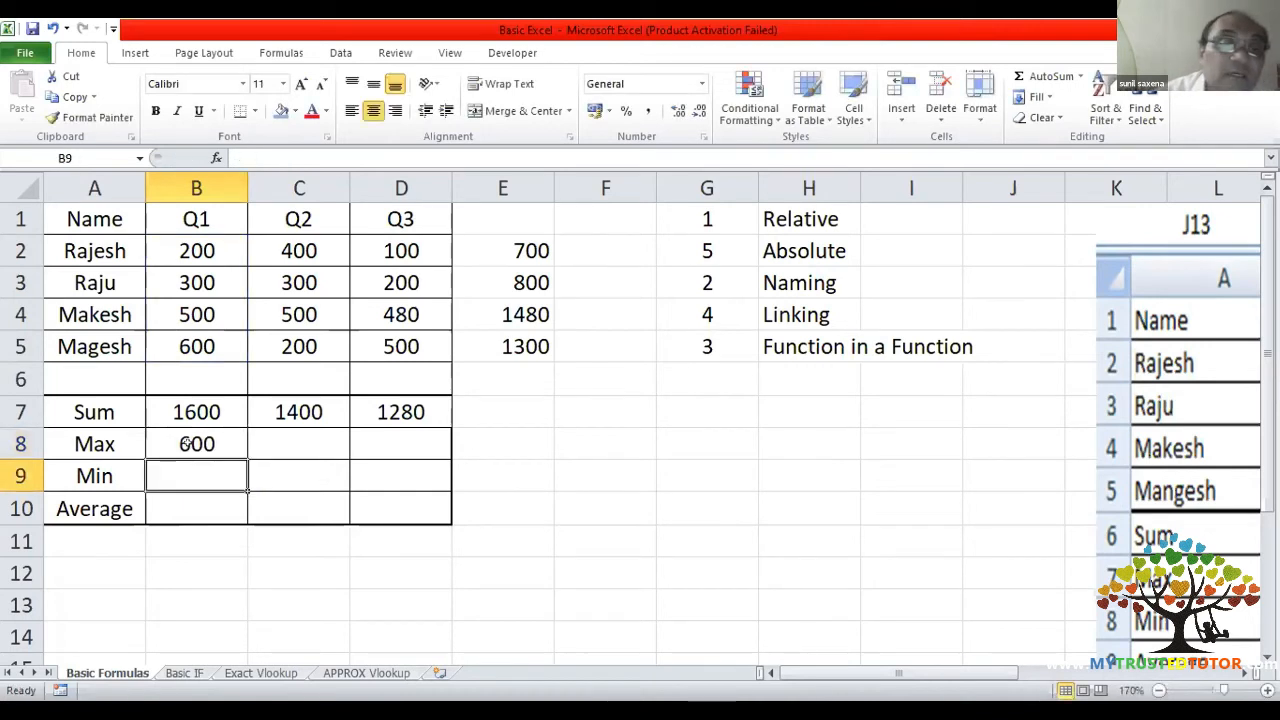
{"action": "left_click", "coordinate": [228, 447]}
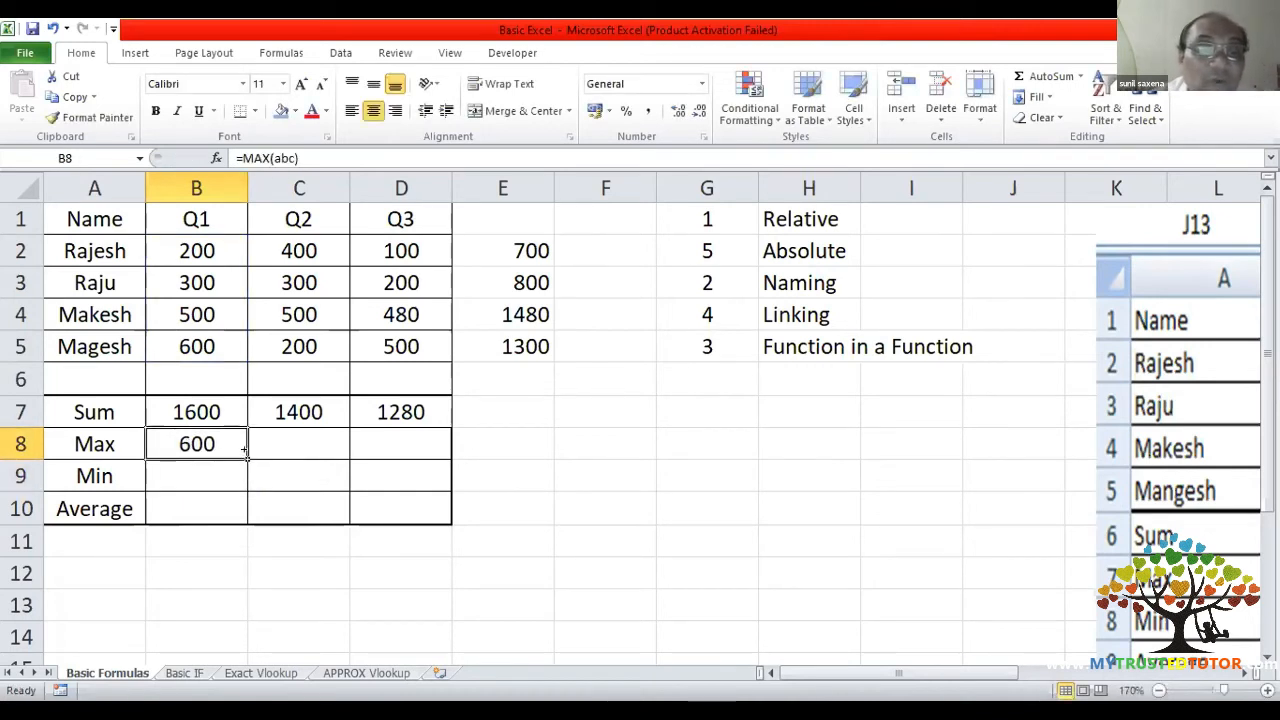
{"action": "left_click_drag", "start_coordinate": [243, 450], "coordinate": [440, 452]}
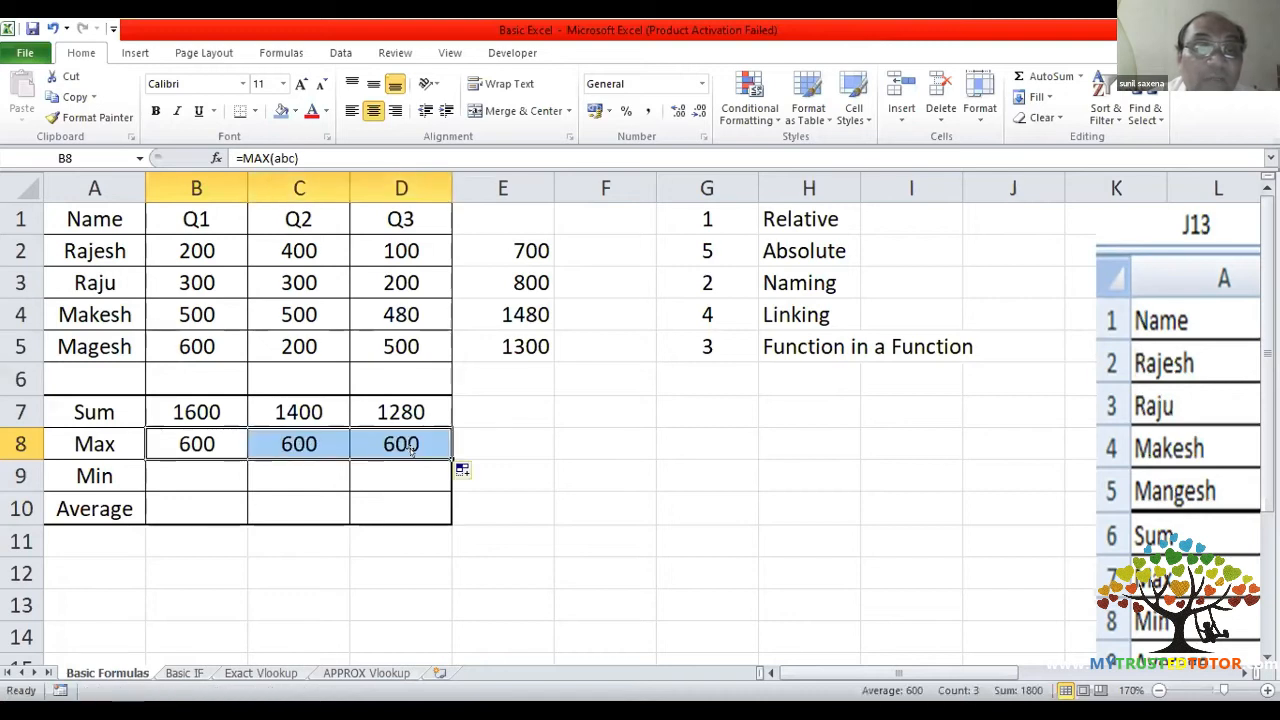
- Inspect which range the copied MAX formulas in C8 and D8 refer to and compare them with B8
{"action": "double_click", "coordinate": [321, 443]}
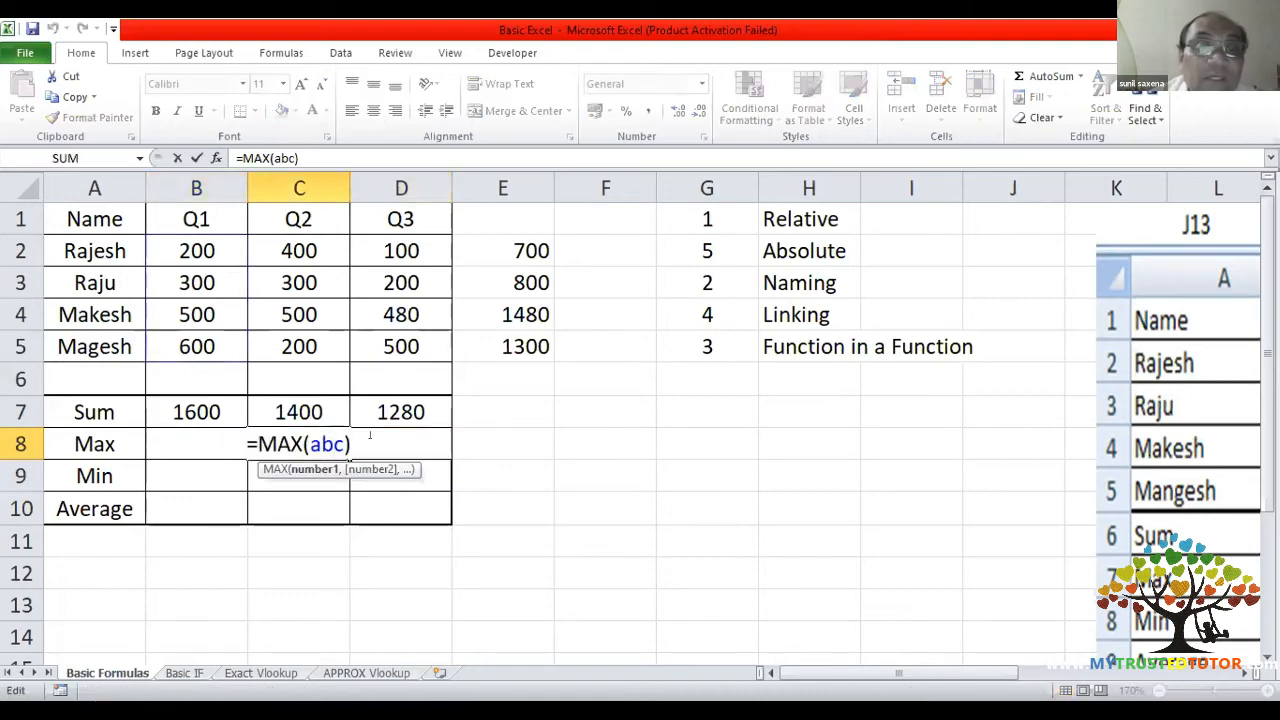
{"action": "key", "text": "Escape"}
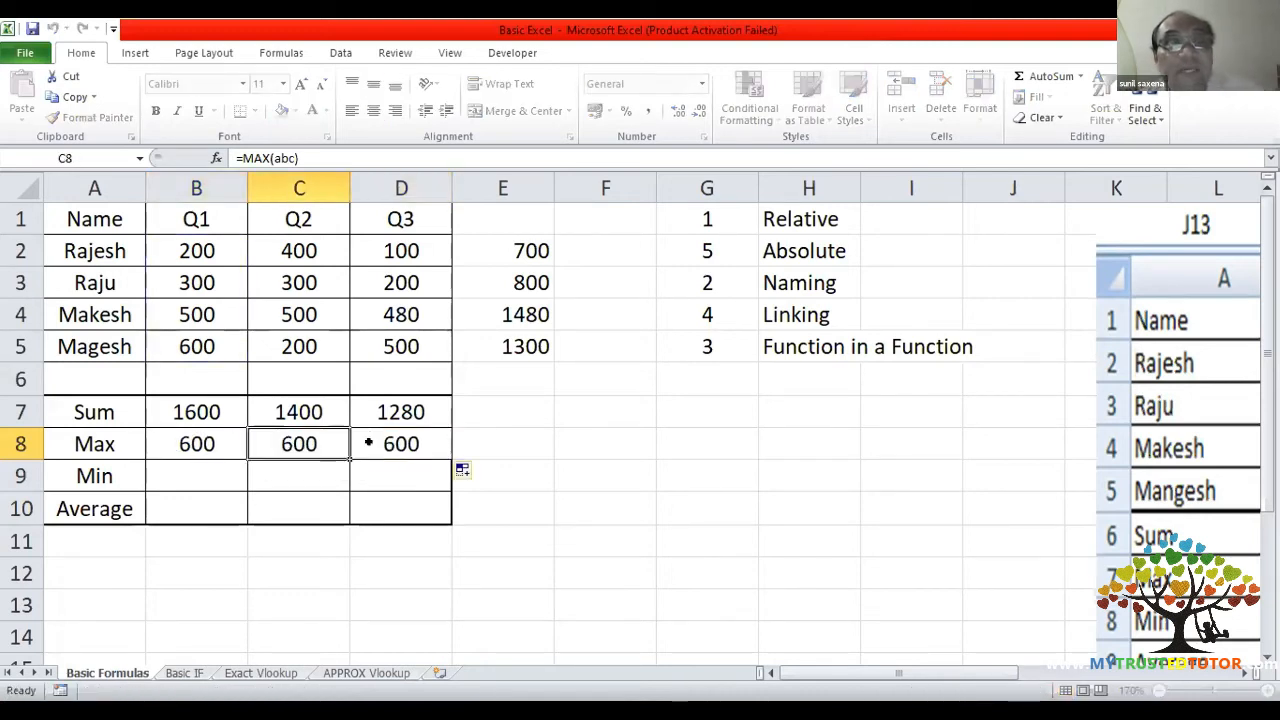
{"action": "left_click", "coordinate": [368, 441]}
{"action": "double_click", "coordinate": [370, 441]}
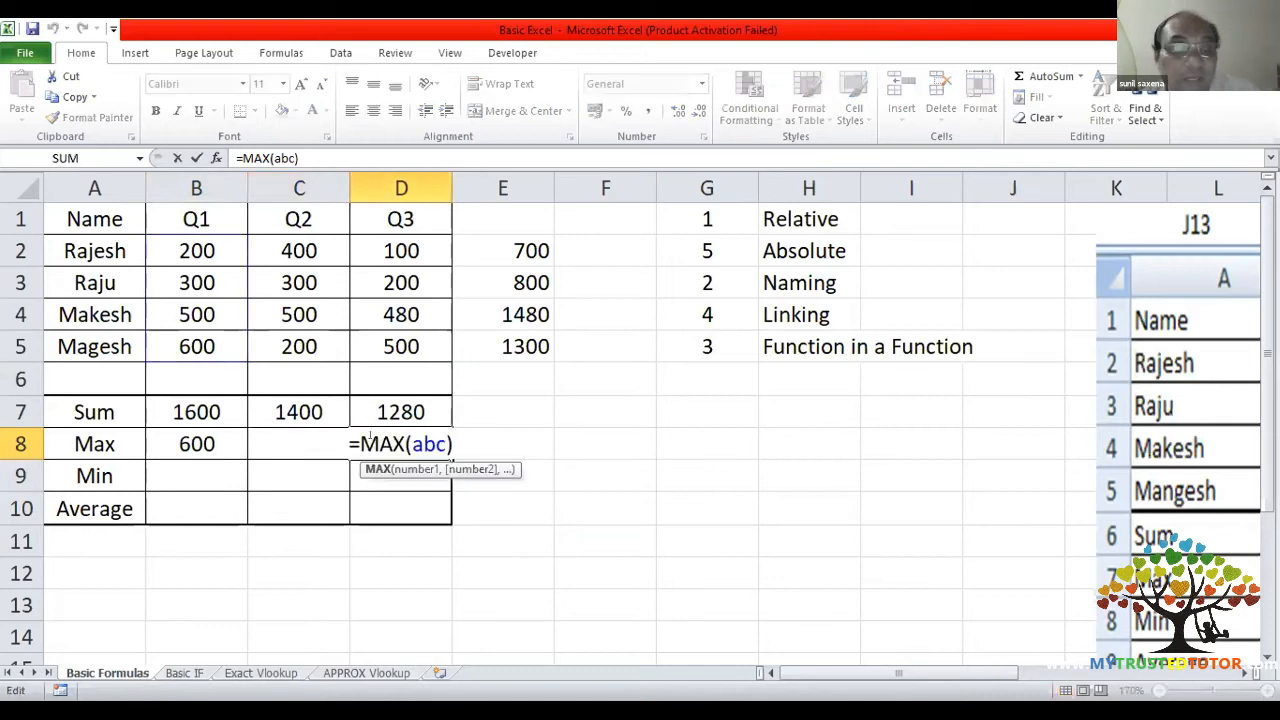
{"action": "key", "text": "Escape"}
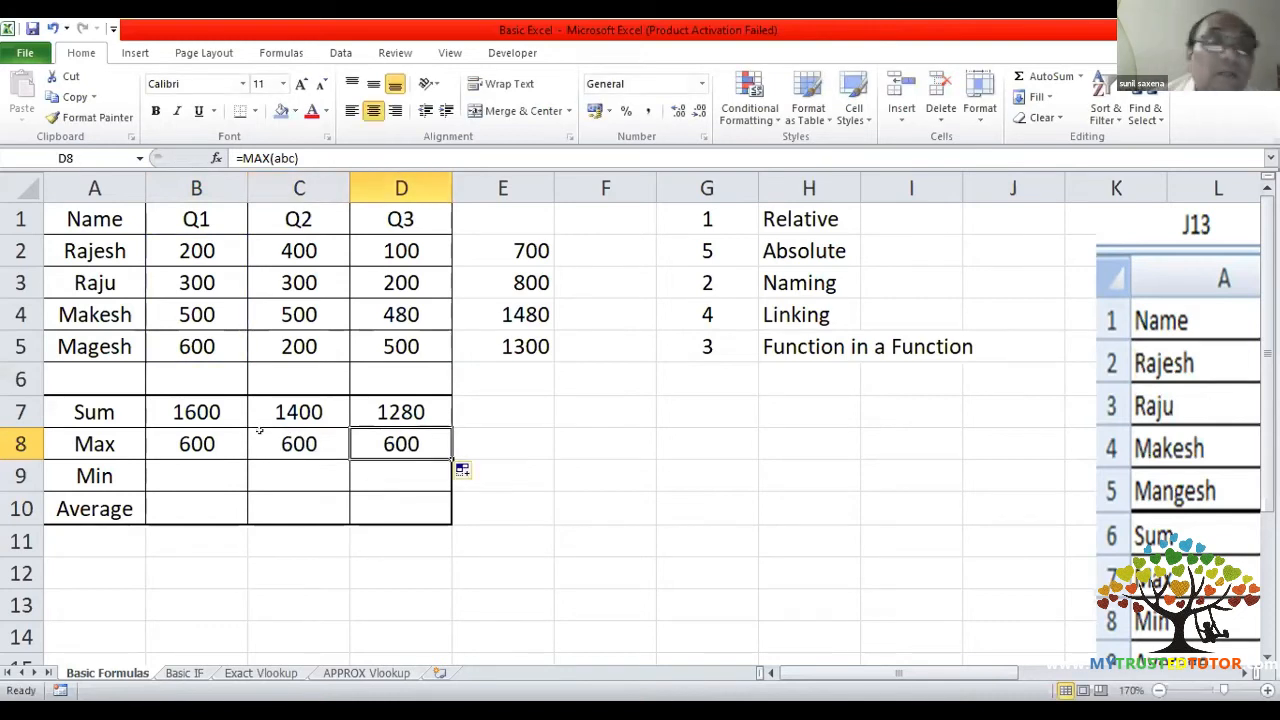
{"action": "double_click", "coordinate": [228, 441]}
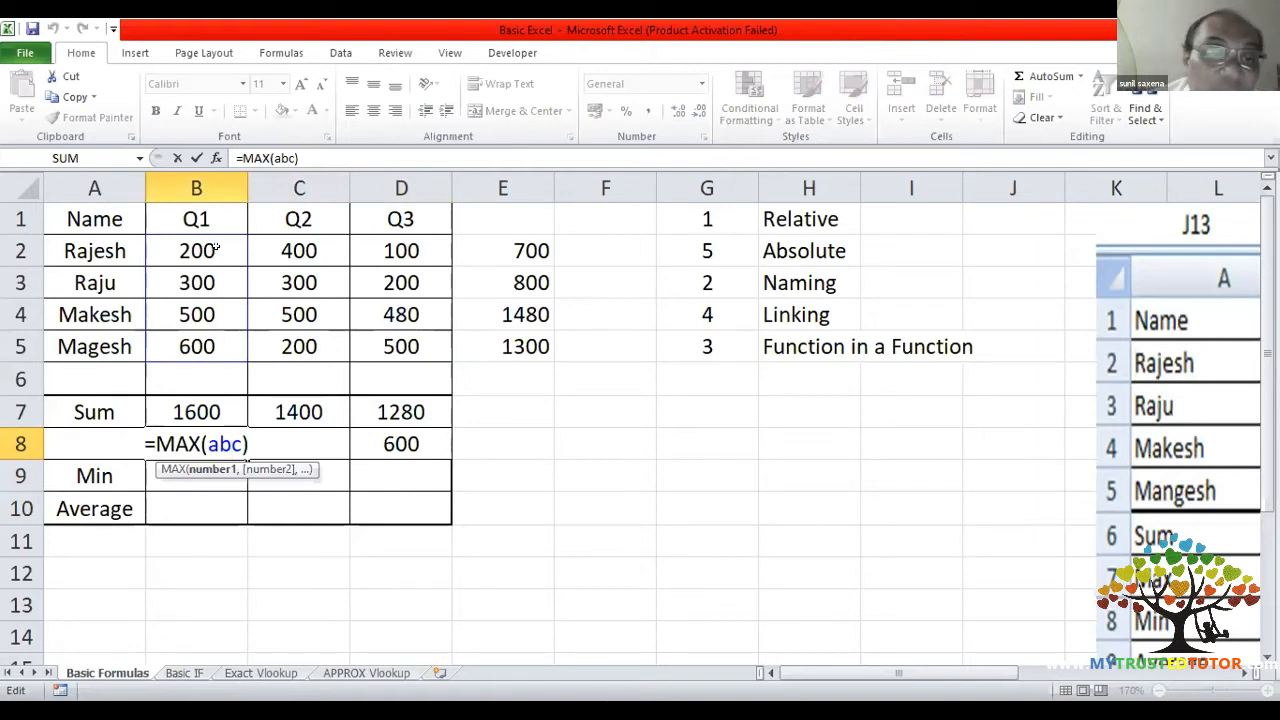
{"action": "left_click", "coordinate": [291, 449]}
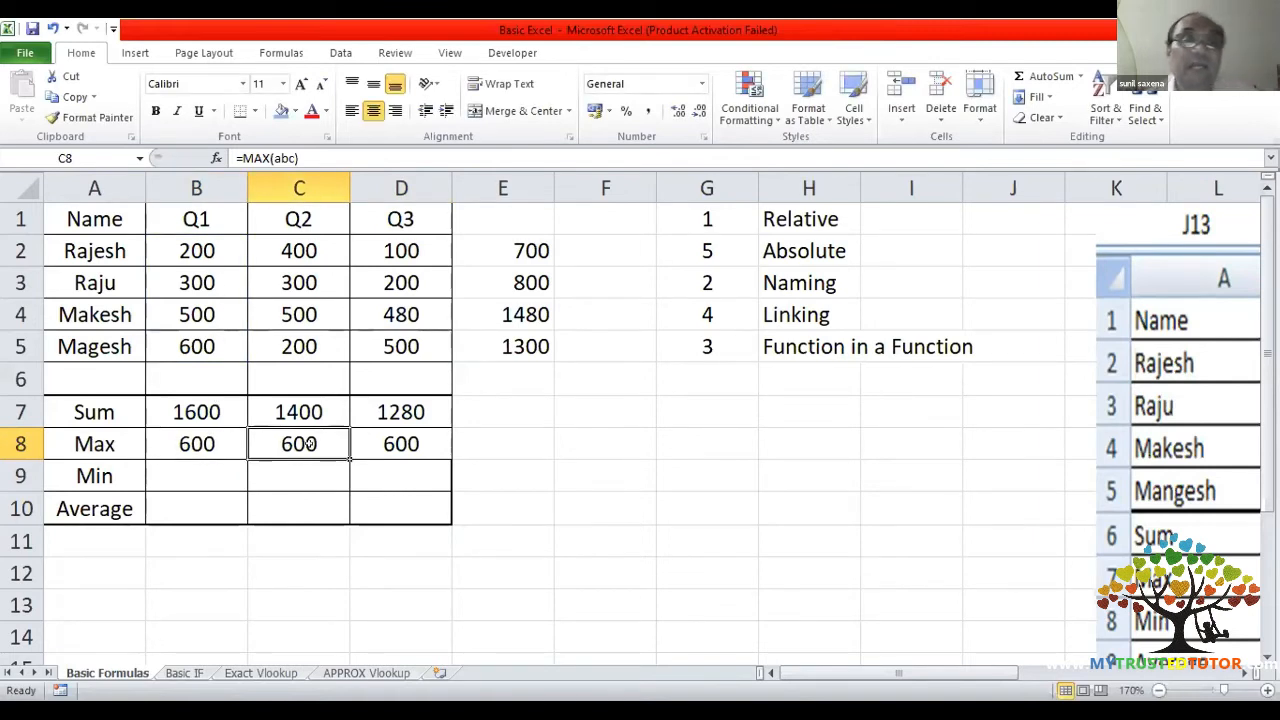
- Change the Q2 maximum formula in C8 to =MAX(pqr)
{"action": "double_click", "coordinate": [308, 446]}
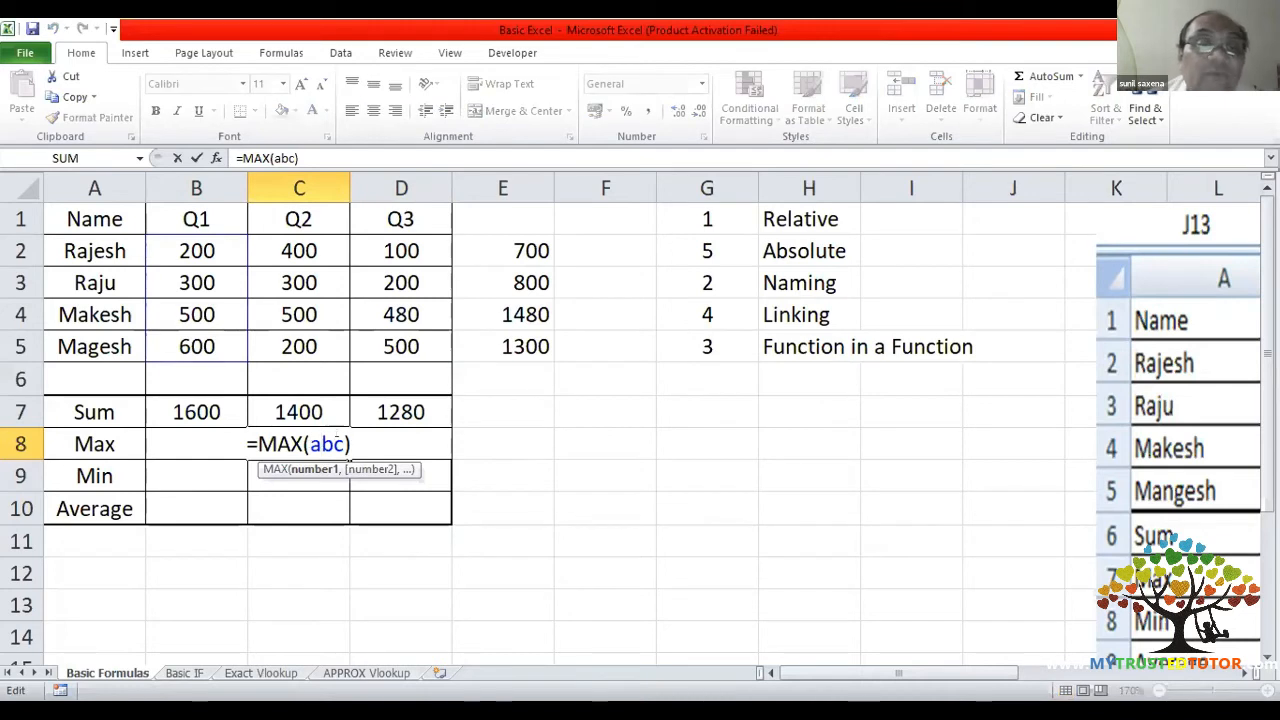
{"action": "key", "text": "BackSpace"}
{"action": "key", "text": "BackSpace"}
{"action": "key", "text": "BackSpace"}
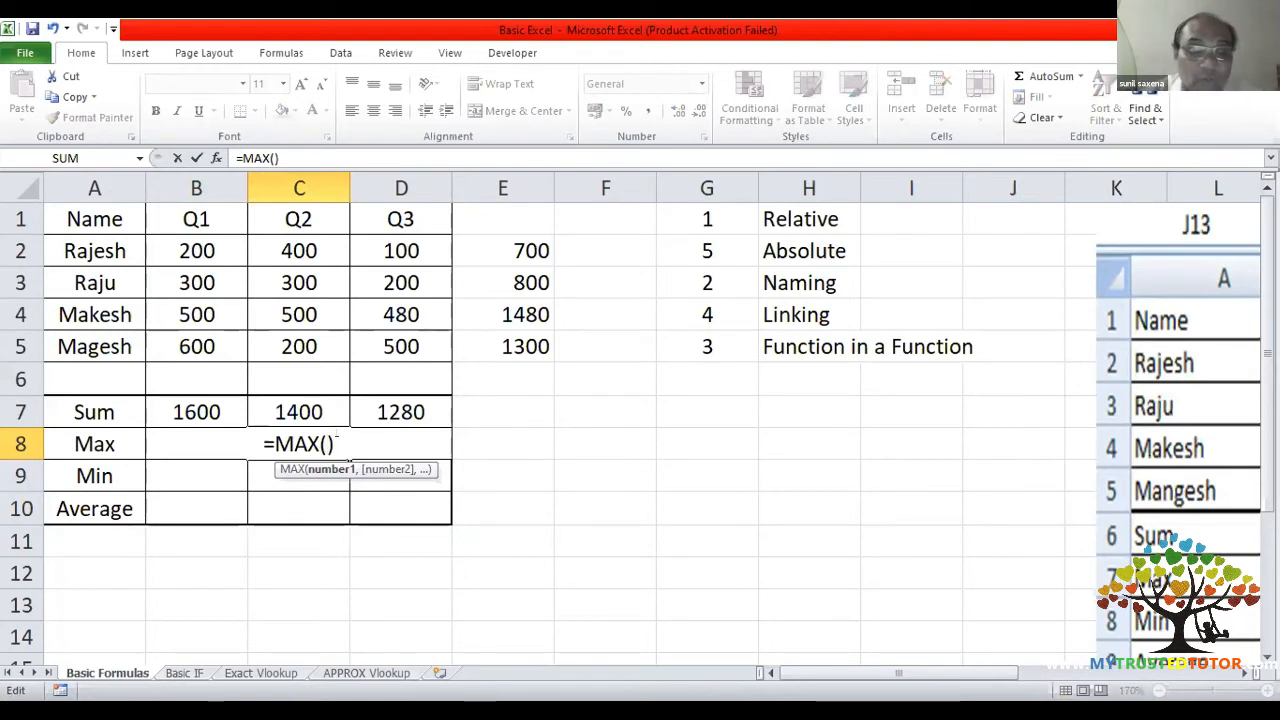
{"action": "type", "text": "pqr"}
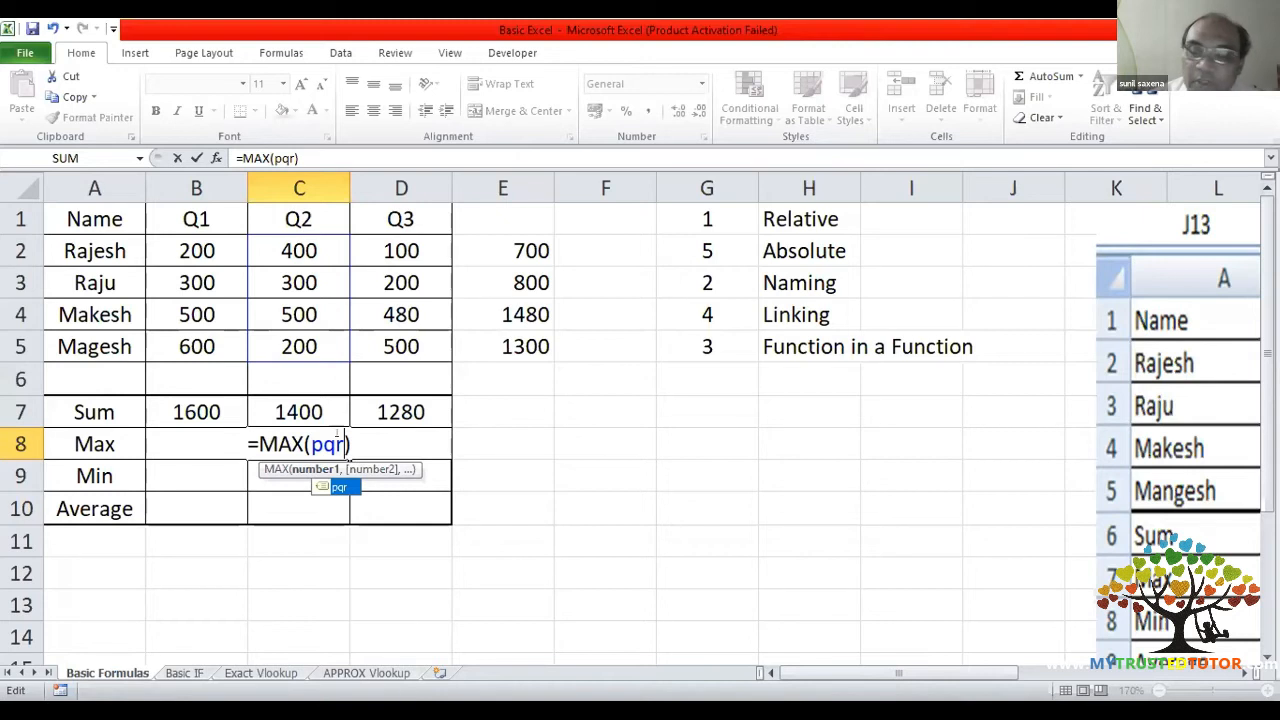
{"action": "key", "text": "Return"}
{"action": "key", "text": "Up"}
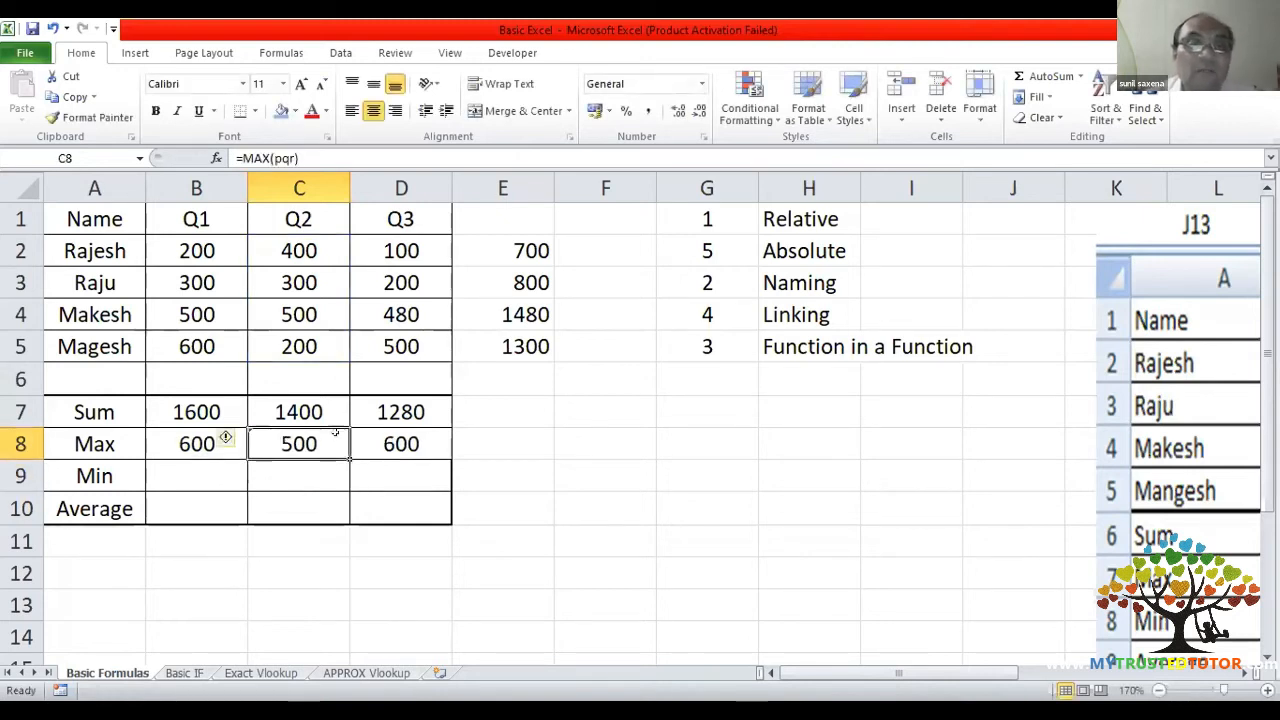
- Replace the Q3 maximum formula in D8 with =MAX(xyz)
{"action": "key", "text": "Right"}
{"action": "type", "text": "="}
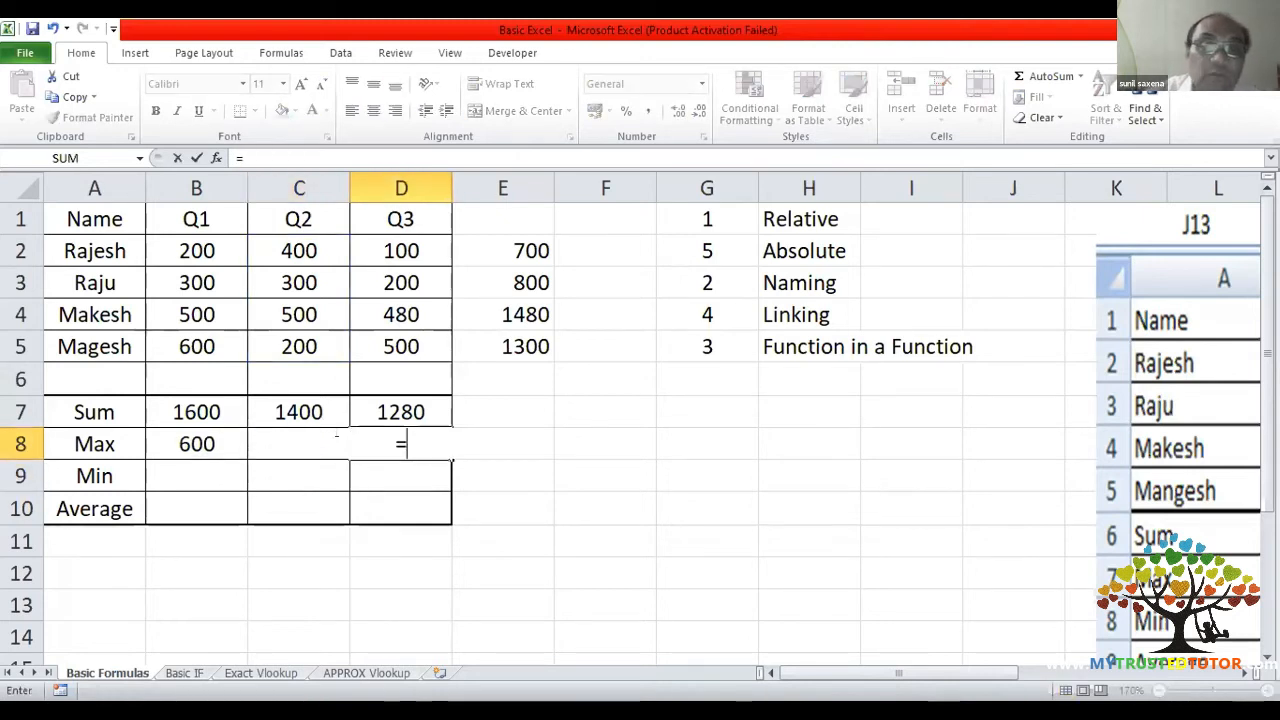
{"action": "type", "text": "max("}
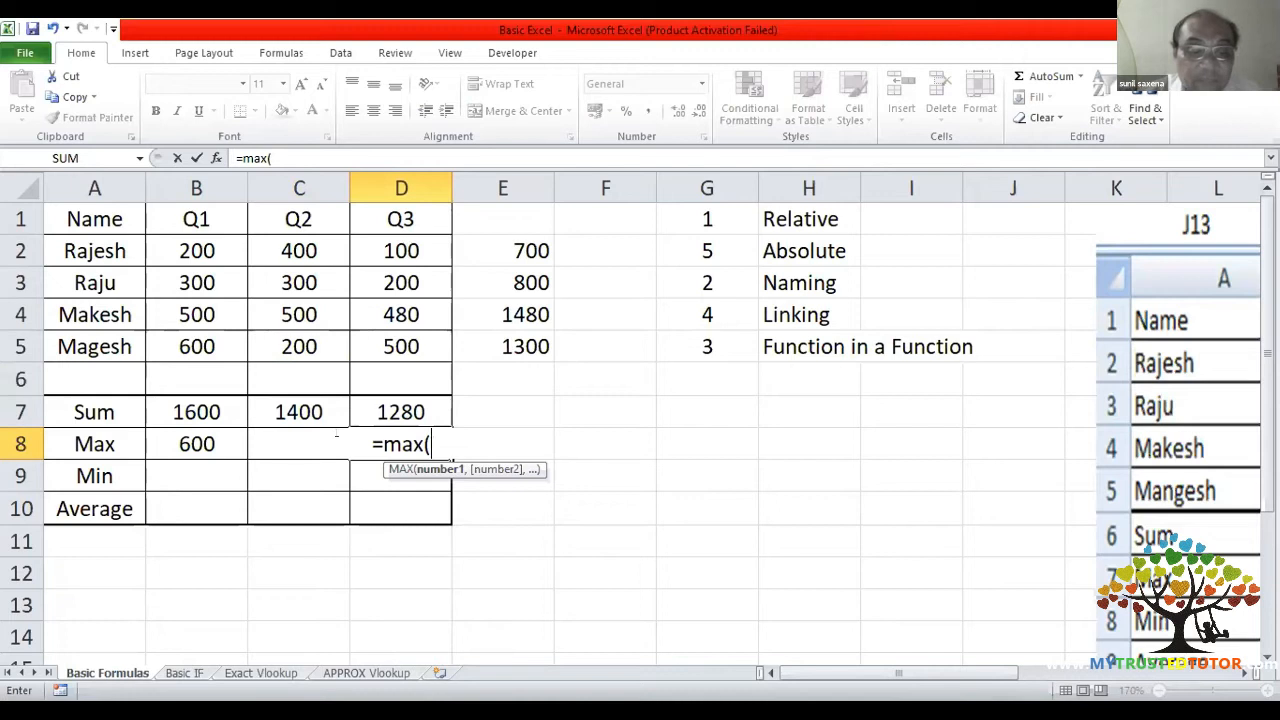
{"action": "type", "text": "p"}
{"action": "key", "text": "BackSpace"}
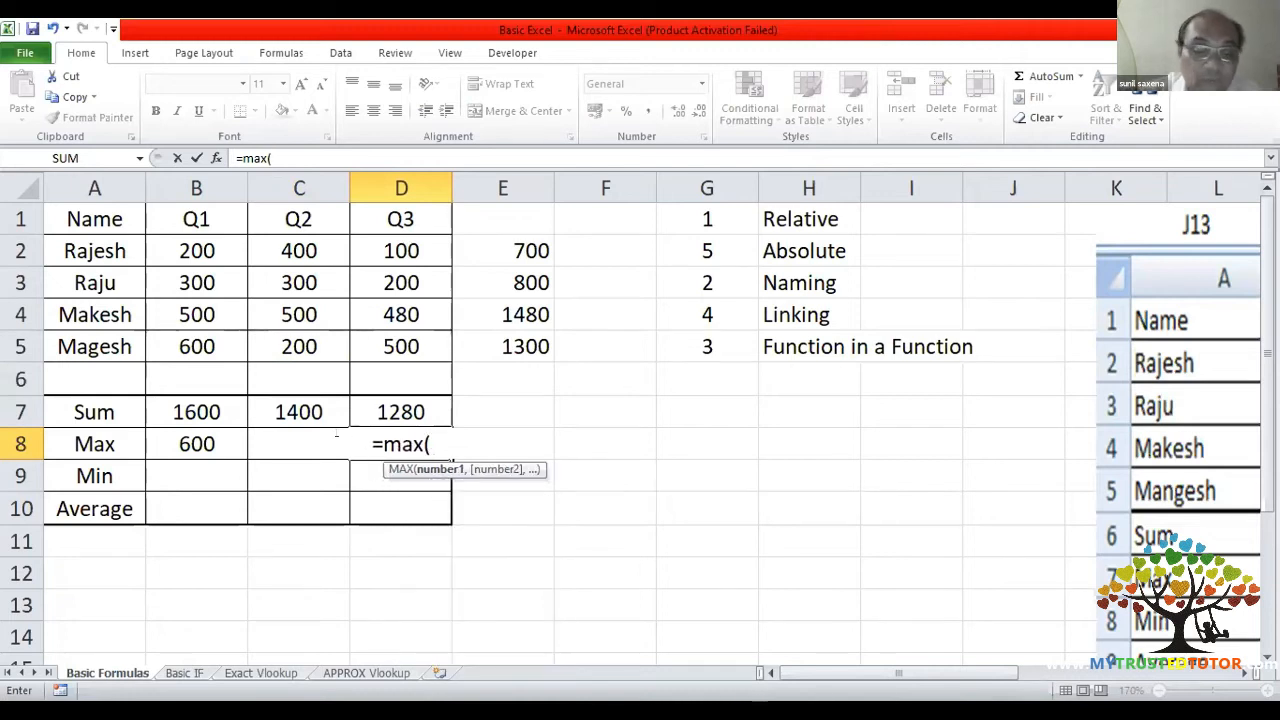
{"action": "type", "text": "xyz)"}
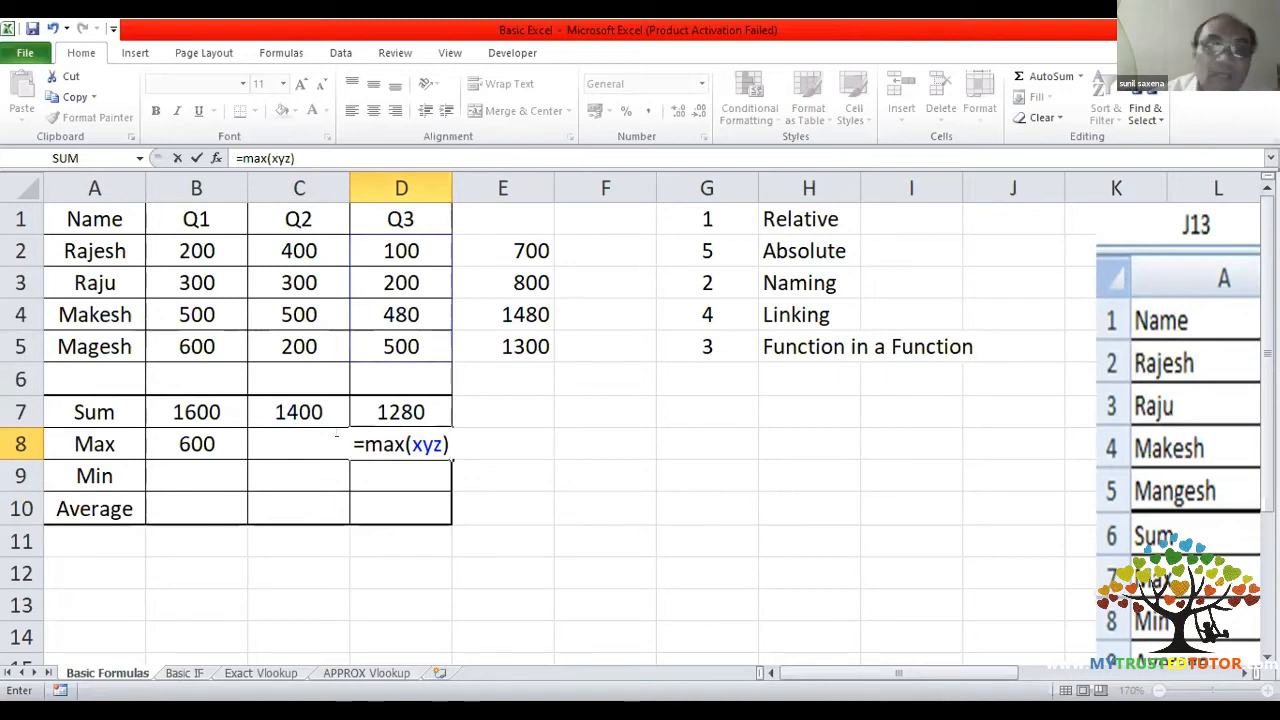
{"action": "key", "text": "Return"}
{"action": "left_click", "coordinate": [393, 433]}
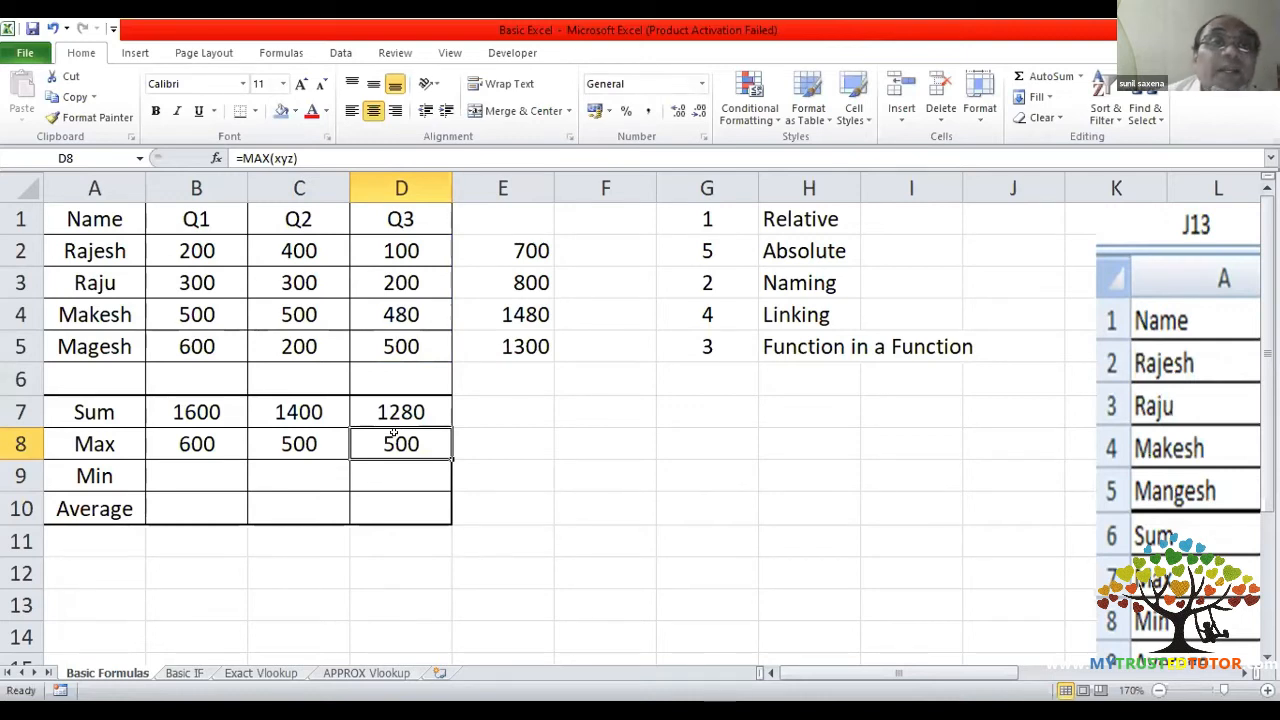
{"action": "left_click_drag", "start_coordinate": [393, 433], "coordinate": [299, 219]}
{"action": "left_click", "coordinate": [276, 53]}
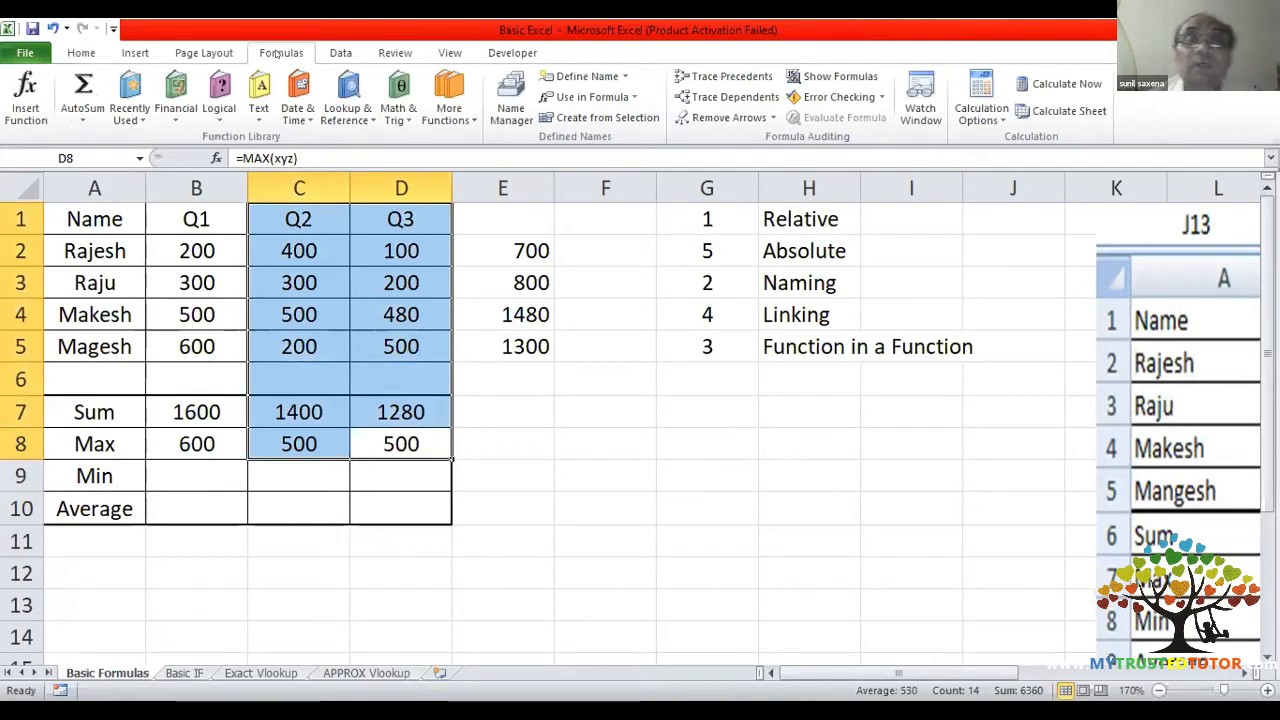
{"action": "left_click", "coordinate": [501, 415]}
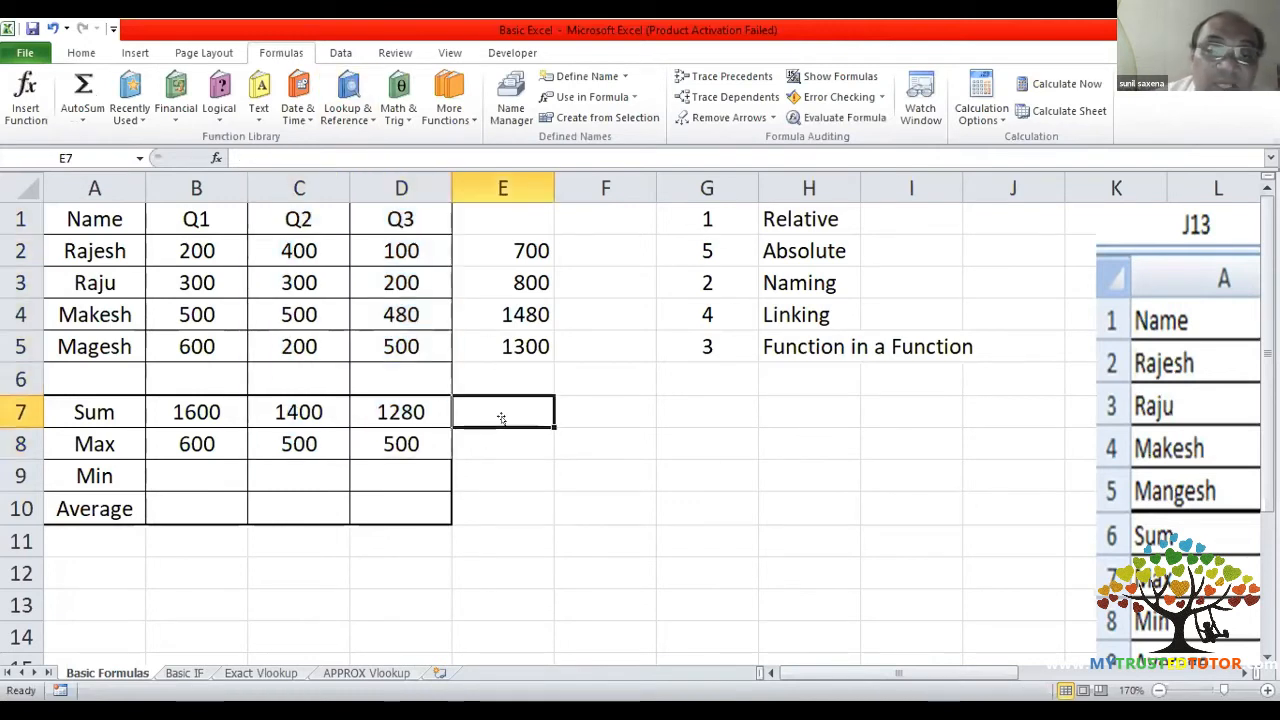
- Review the Q1 maximum formula in B8 and the named ranges listed in the Name Manager
{"action": "left_click", "coordinate": [213, 433]}
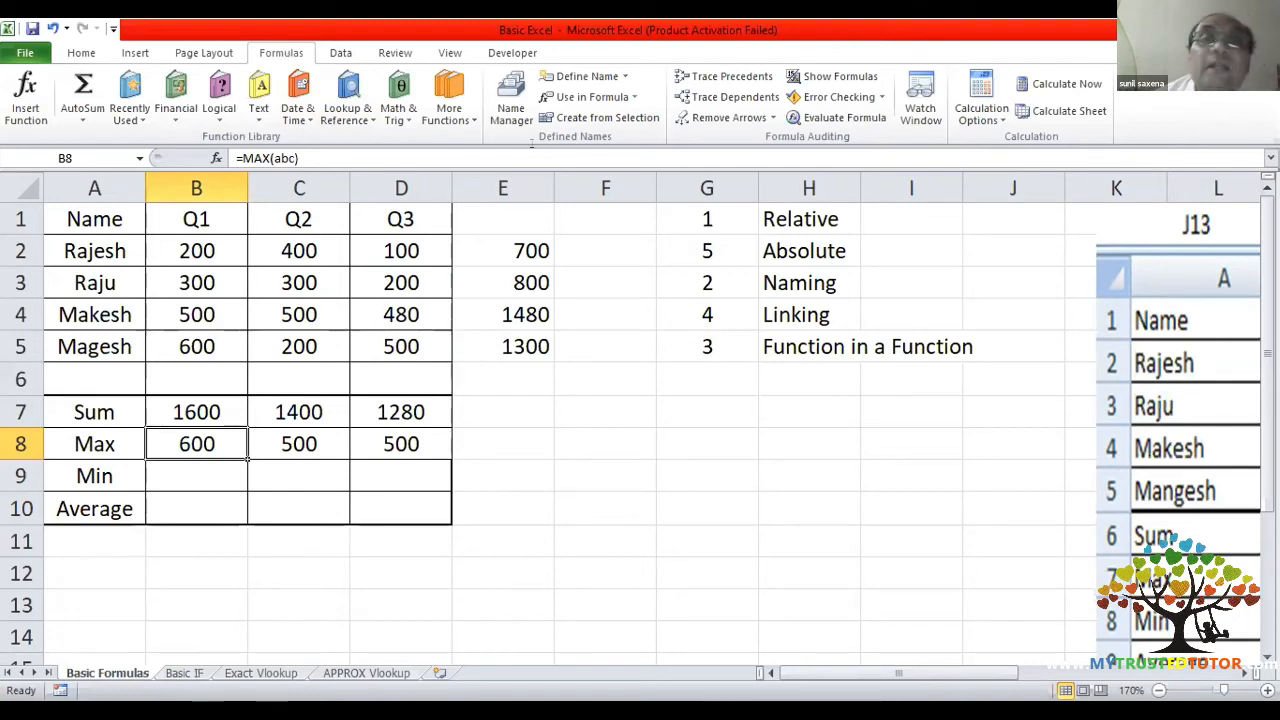
{"action": "left_click", "coordinate": [510, 107]}
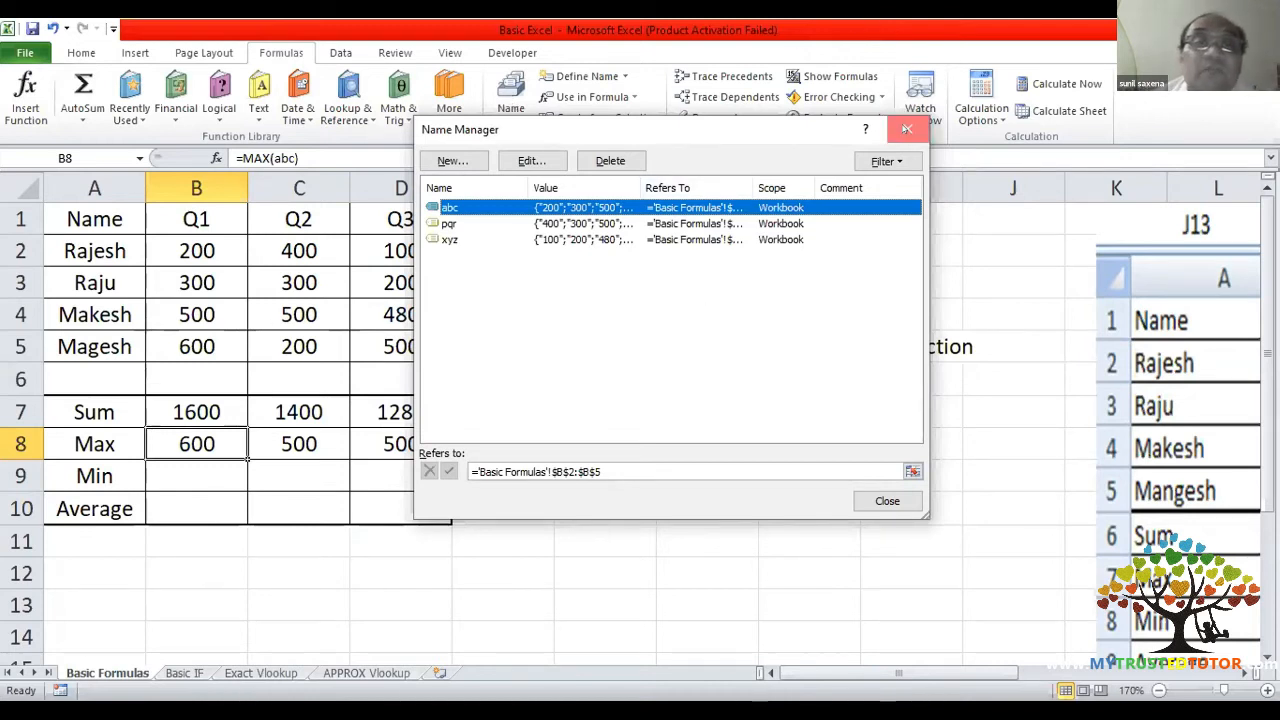
{"action": "left_click", "coordinate": [906, 129]}
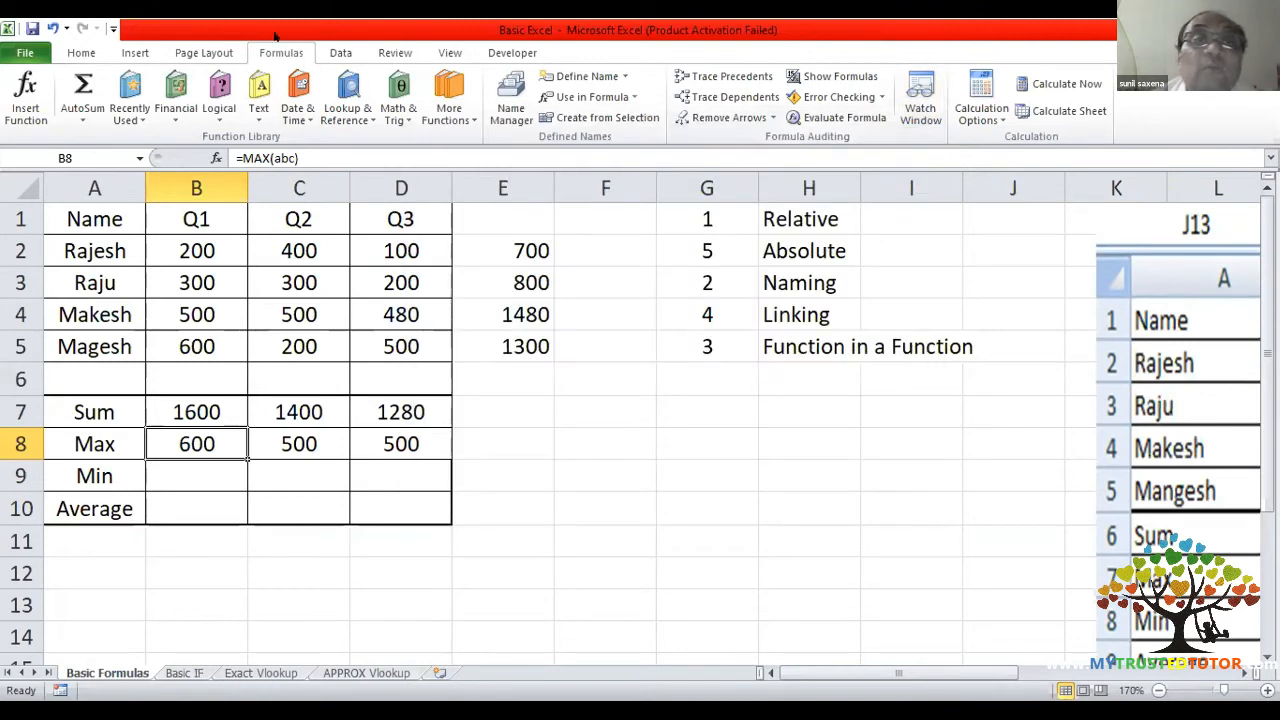
{"action": "left_click", "coordinate": [503, 111]}
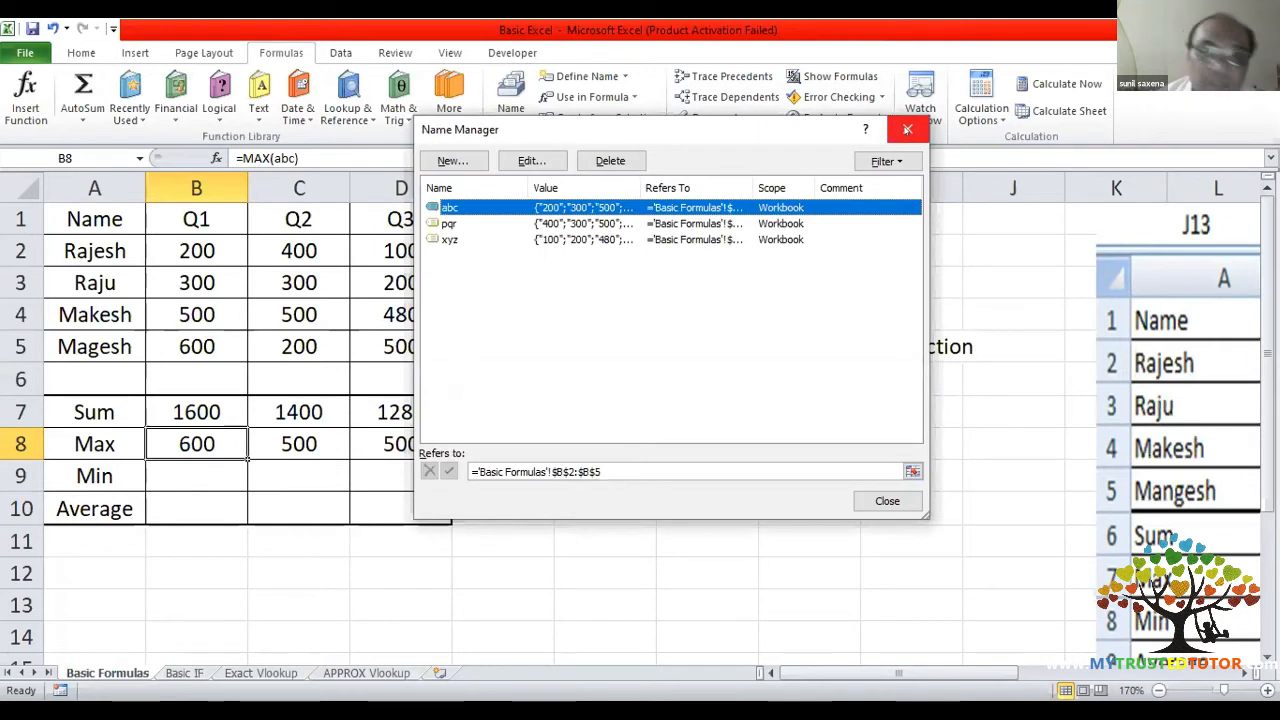
{"action": "left_click", "coordinate": [910, 129]}
- Enter =MIN(abc) in B9 as the Q1 minimum, picking the Q1 figures in B2:B5 as the range
{"action": "left_click", "coordinate": [199, 472]}
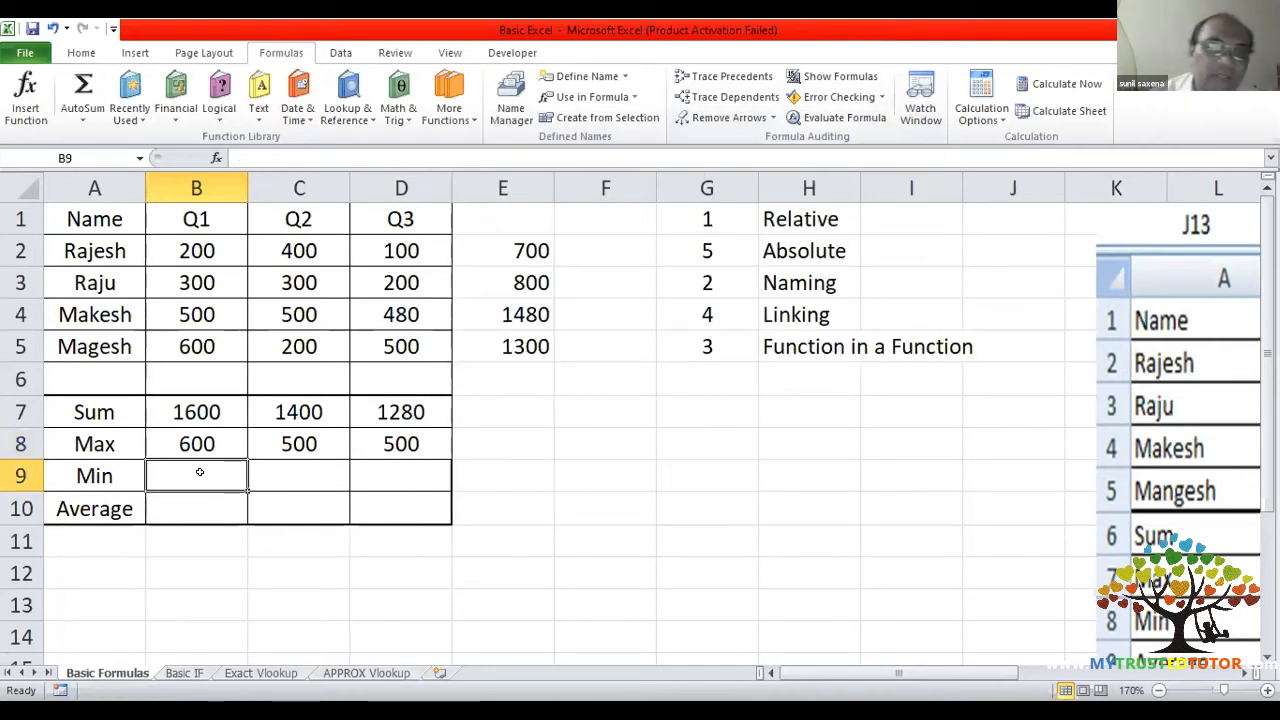
{"action": "type", "text": "="}
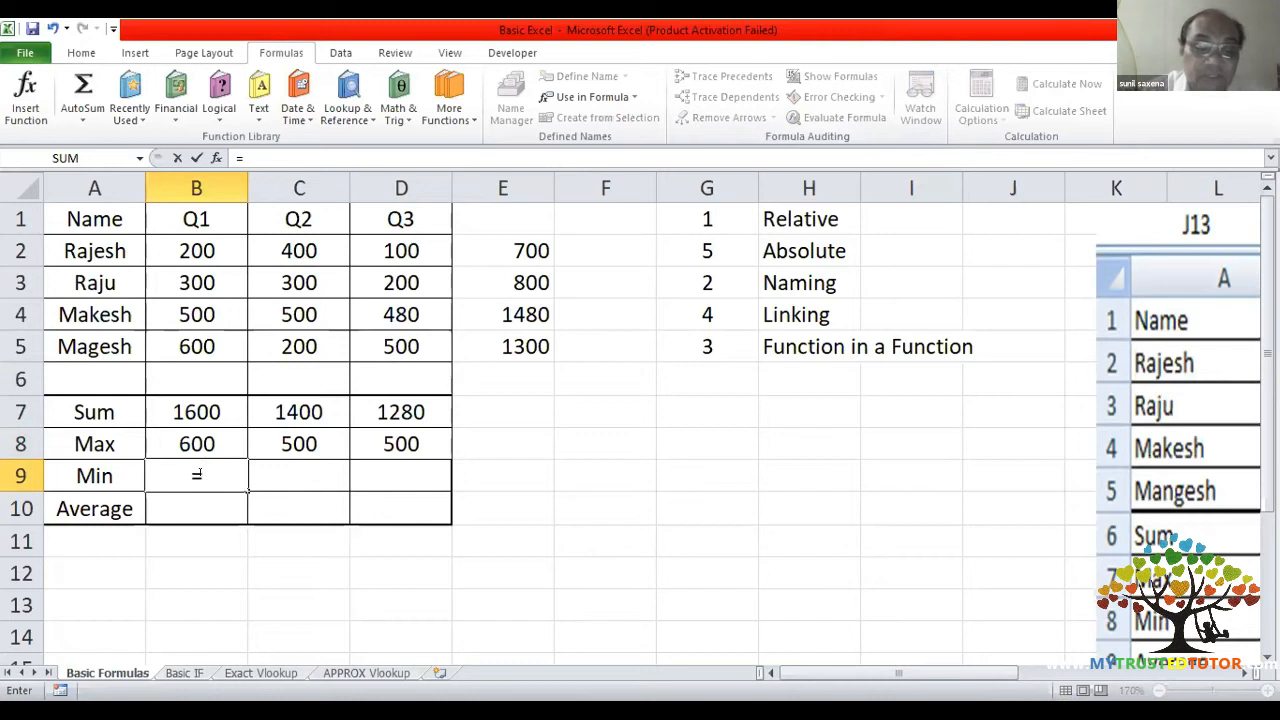
{"action": "type", "text": "m"}
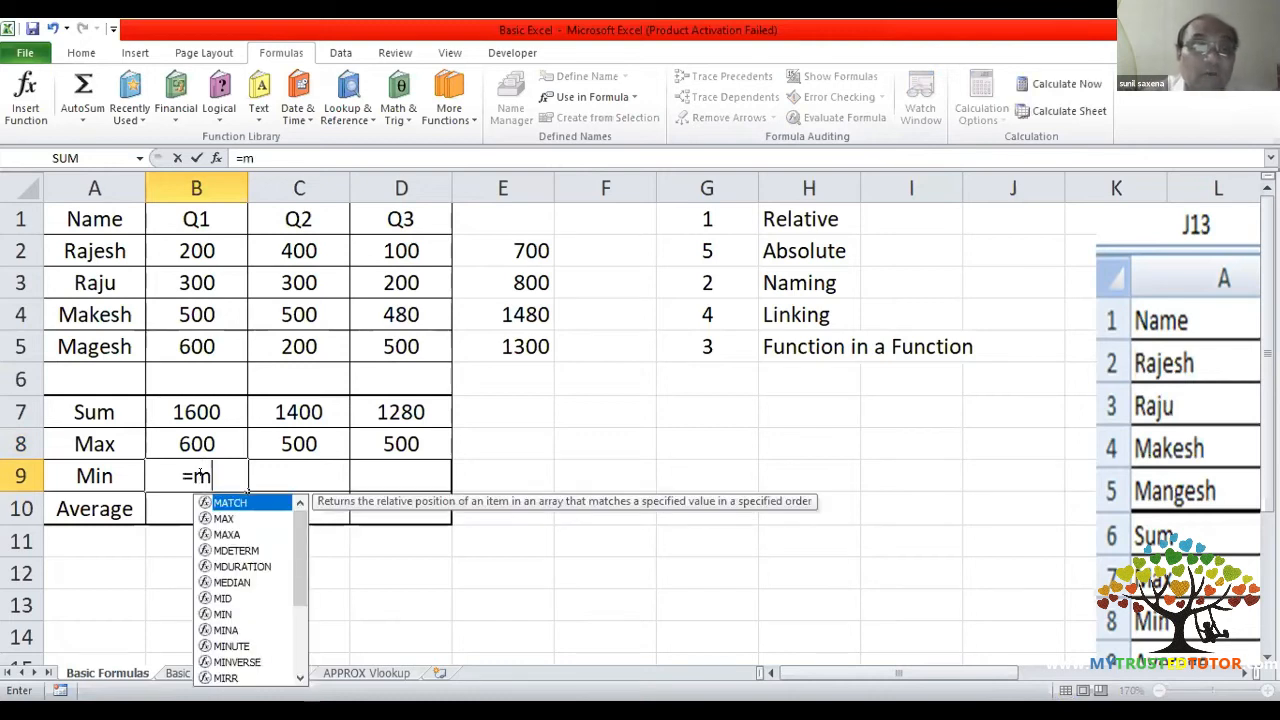
{"action": "key", "text": "BackSpace"}
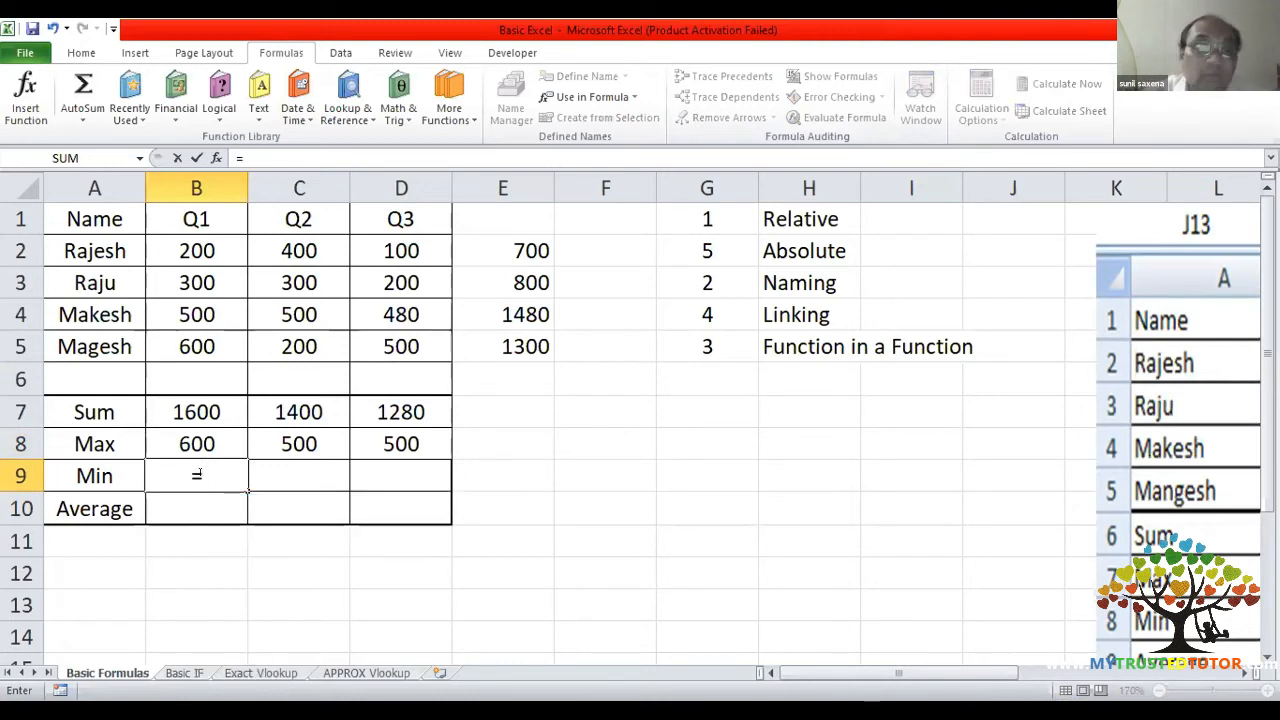
{"action": "type", "text": "min("}
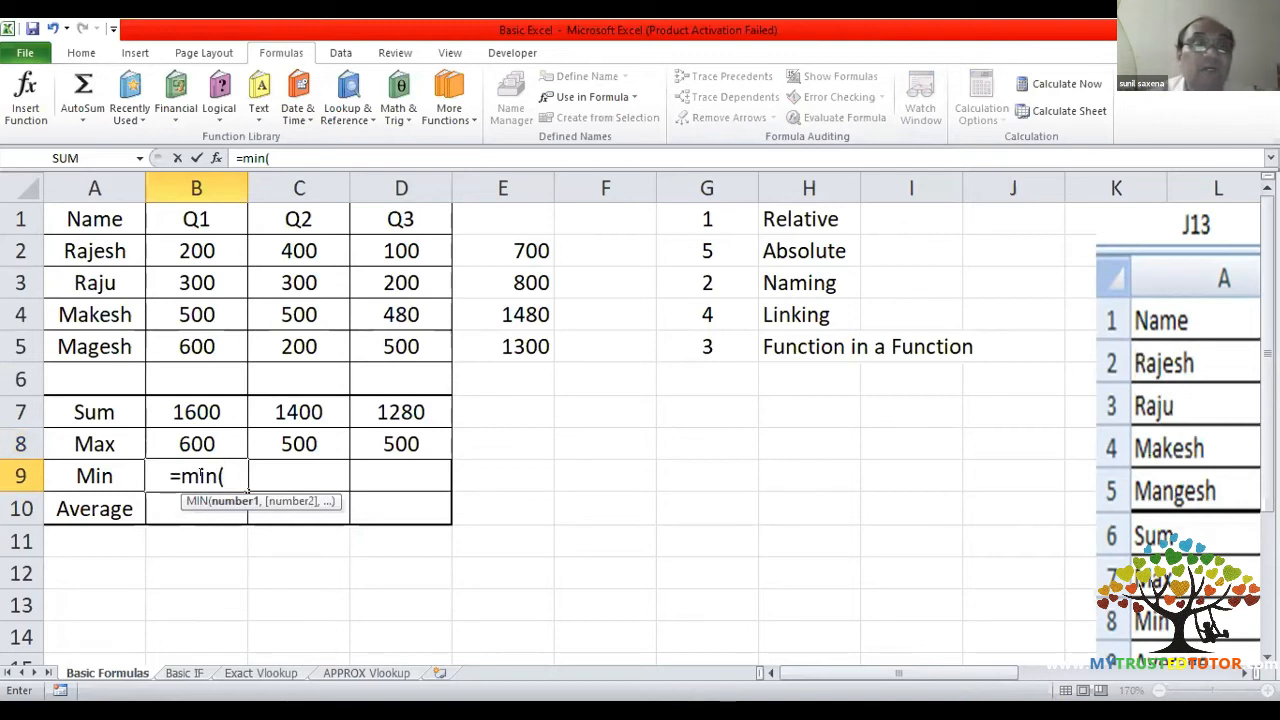
{"action": "left_click", "coordinate": [187, 250]}
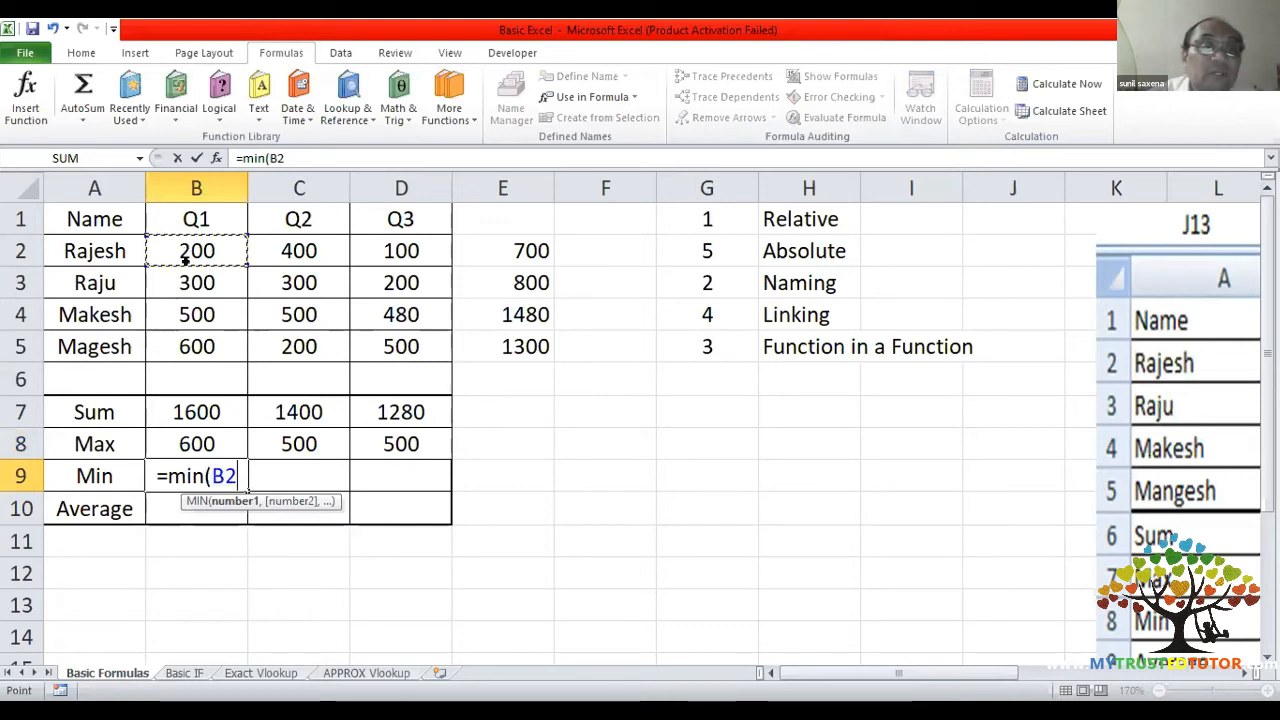
{"action": "left_click_drag", "start_coordinate": [187, 250], "coordinate": [187, 342]}
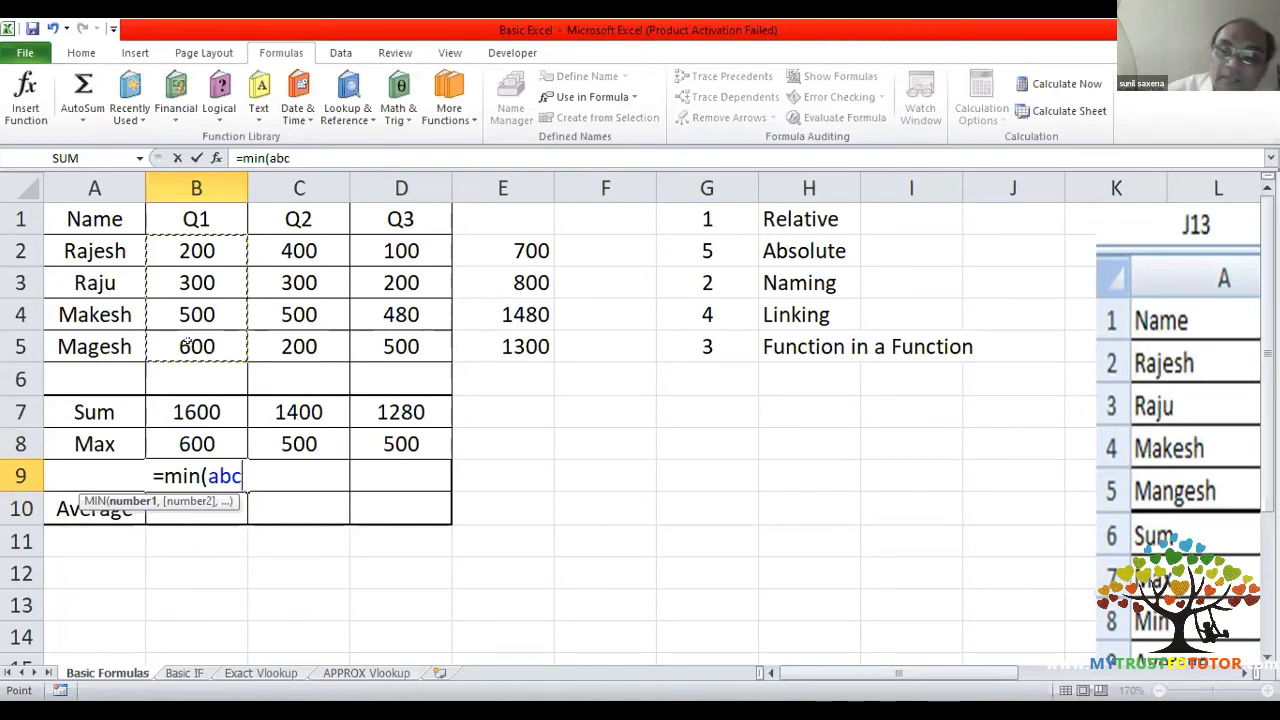
{"action": "type", "text": ")"}
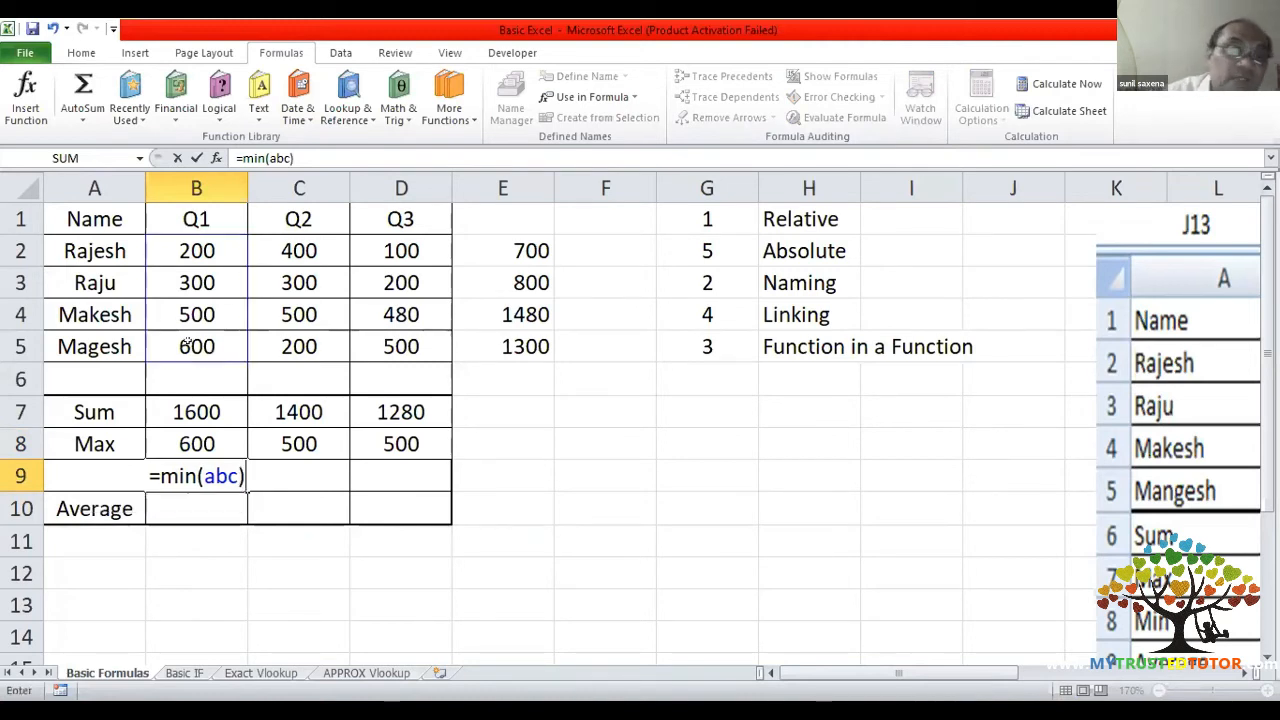
{"action": "key", "text": "Return"}
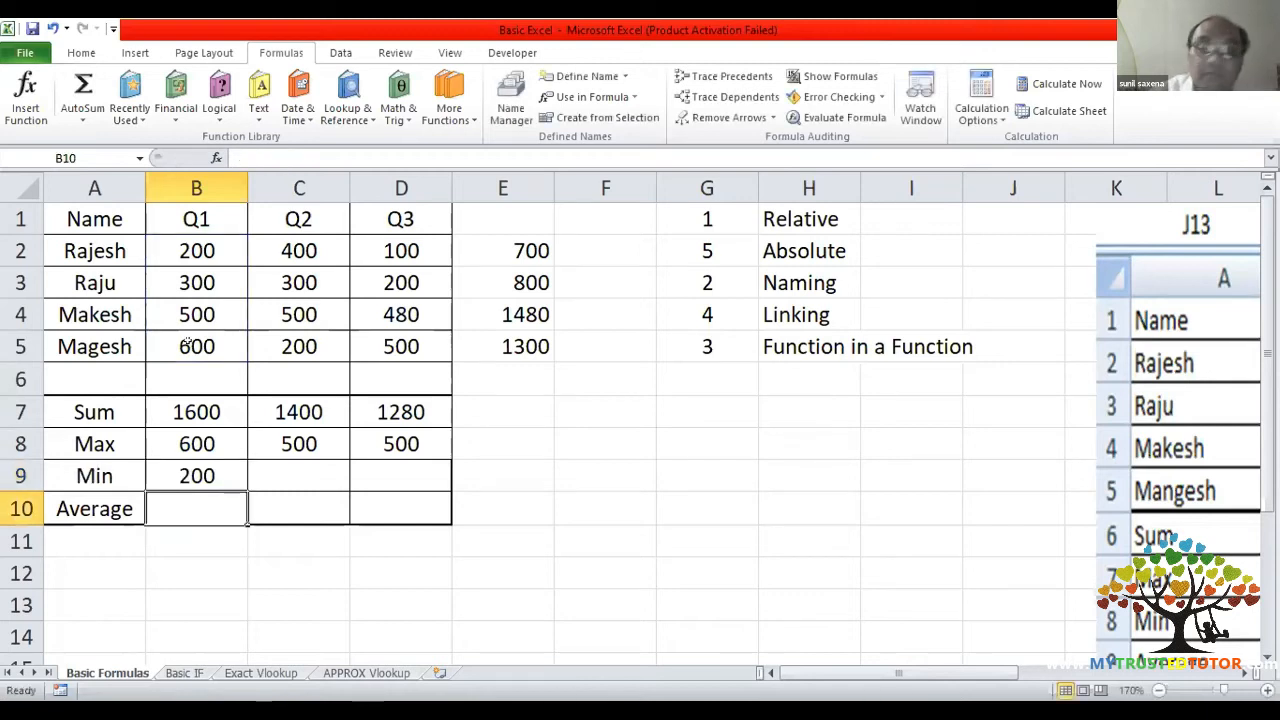
- Enter =AVERAGE(abc) in B10 as the Q1 average, picking the figures in B2:B5
{"action": "type", "text": "=a"}
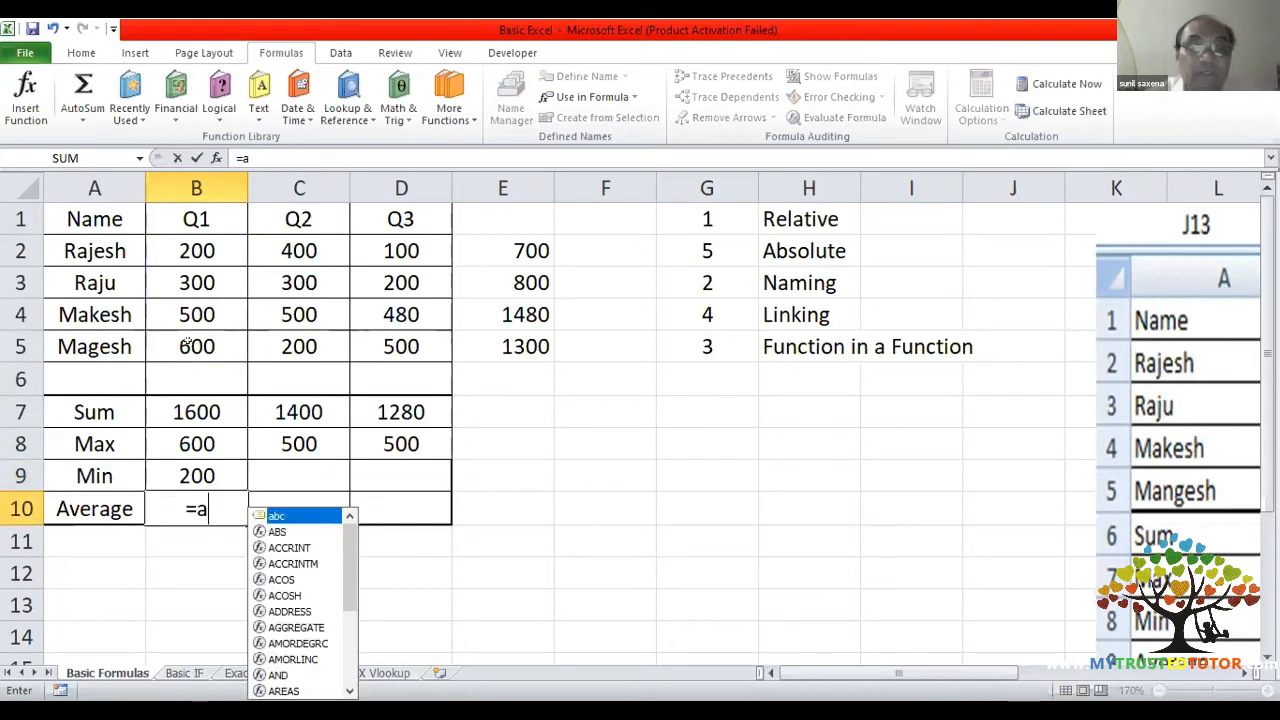
{"action": "type", "text": "ver"}
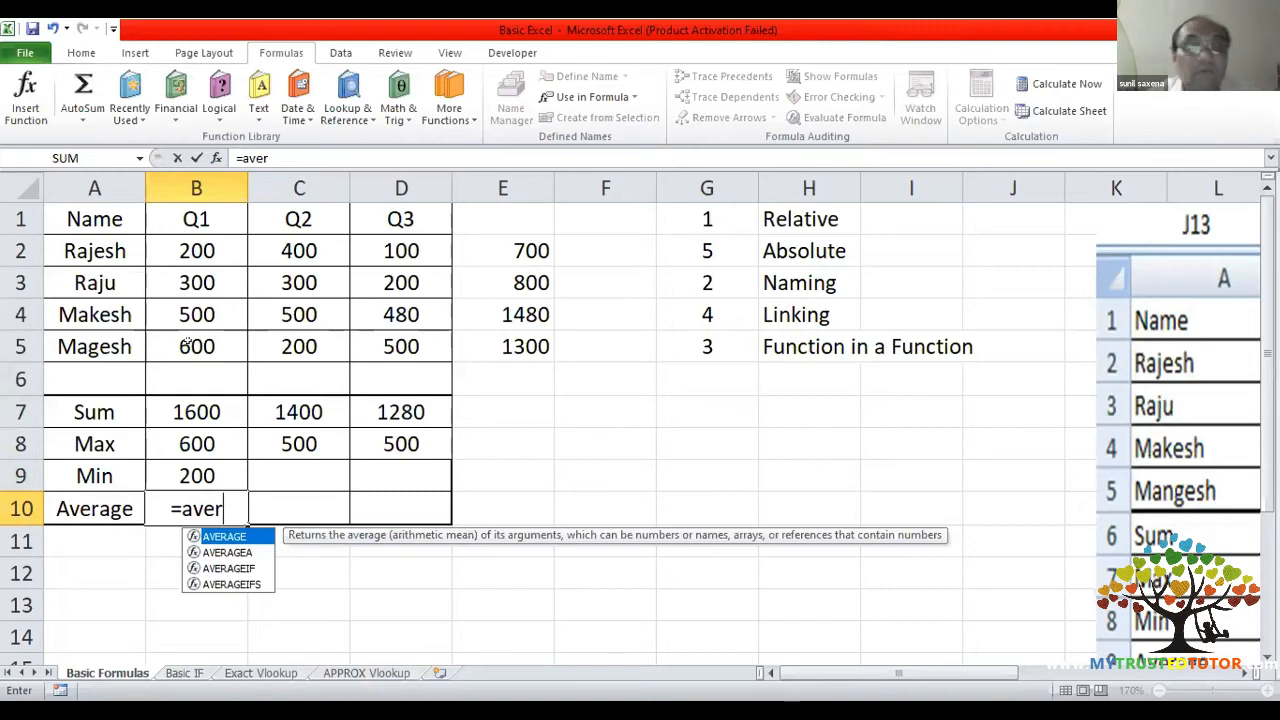
{"action": "key", "text": "Tab"}
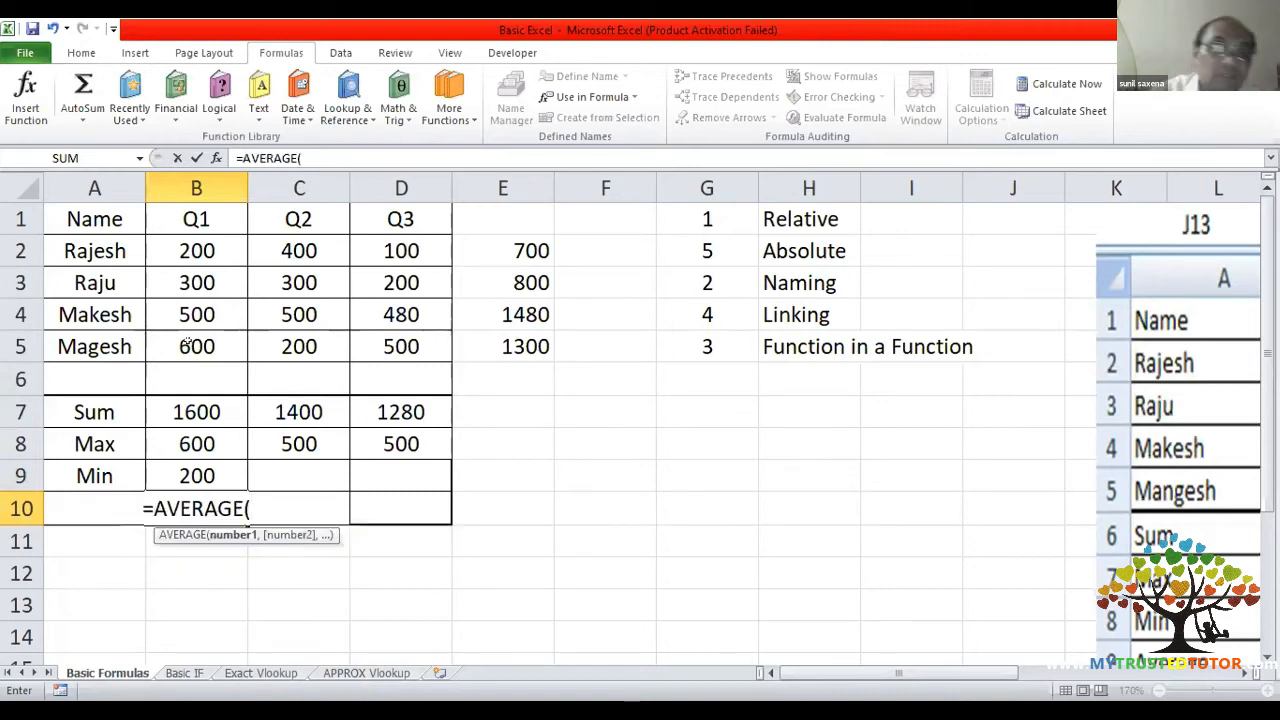
{"action": "left_click", "coordinate": [174, 240]}
{"action": "left_click_drag", "start_coordinate": [174, 282], "coordinate": [186, 334]}
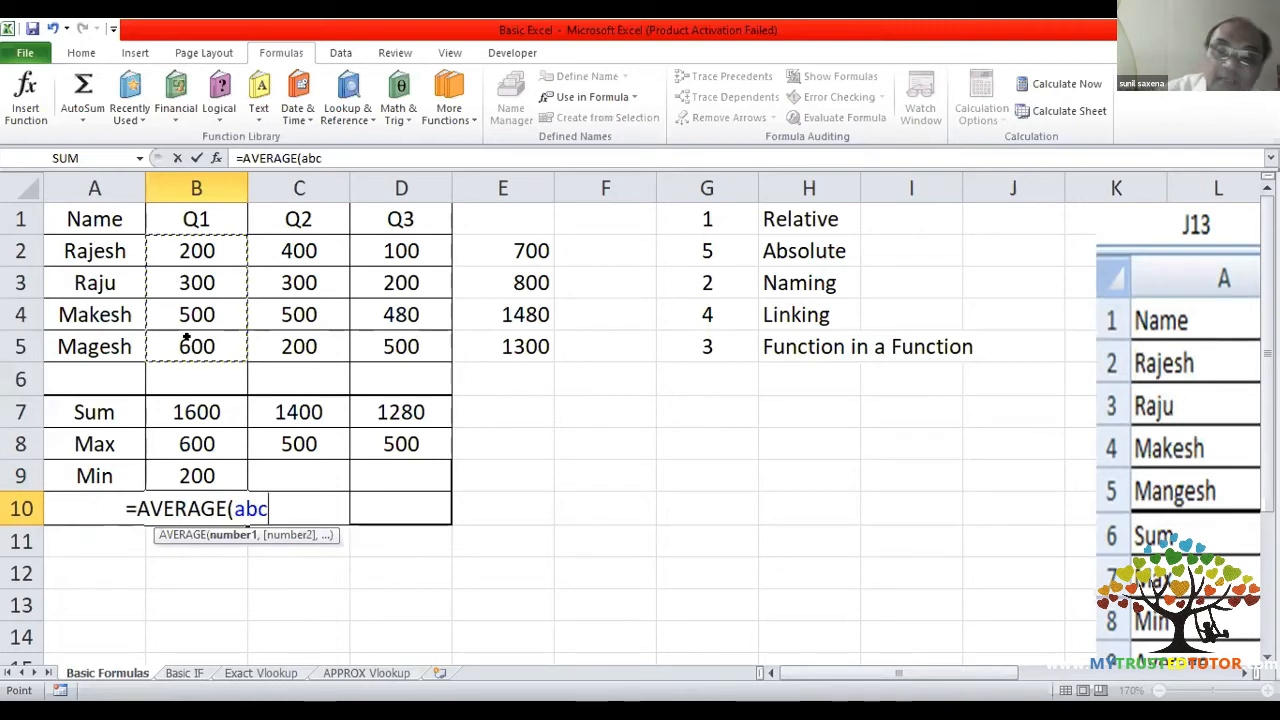
{"action": "type", "text": ")"}
{"action": "key", "text": "Return"}
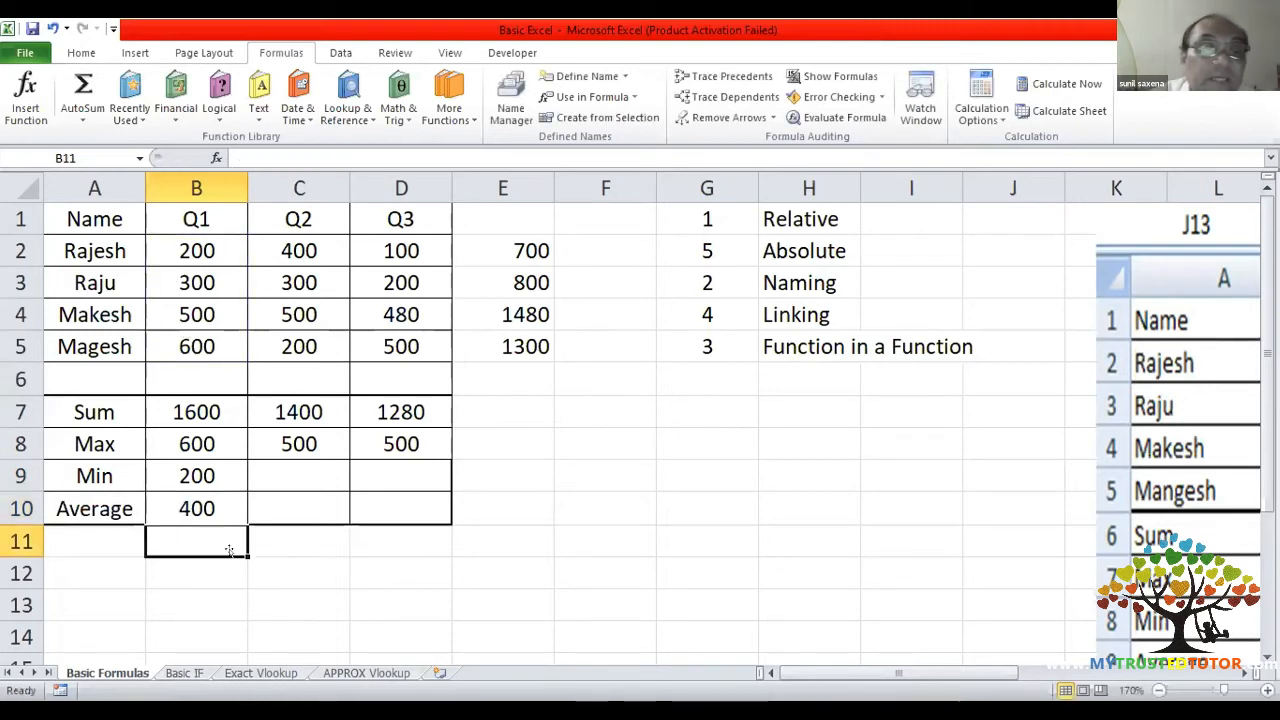
- Check the Q1 formulas in B10 and B9, and copy the Q2 maximum formula from C8 down to C9:C10
{"action": "left_click", "coordinate": [201, 508]}
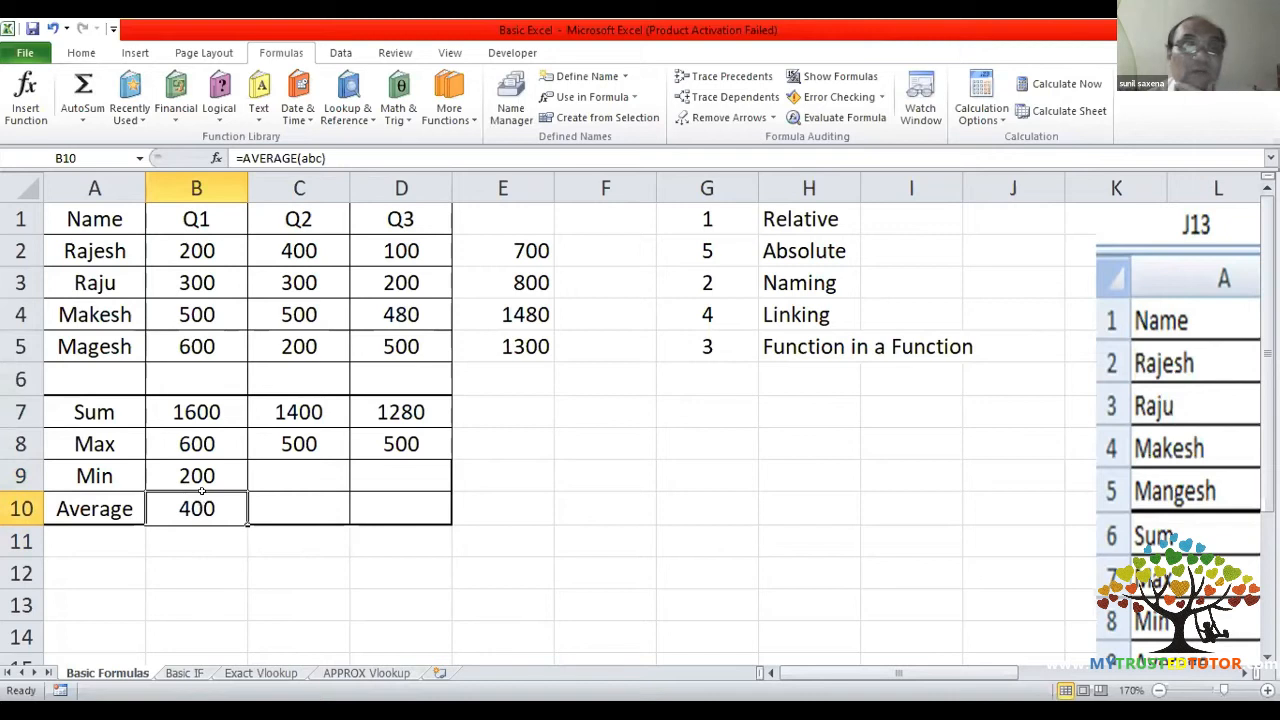
{"action": "left_click", "coordinate": [200, 475]}
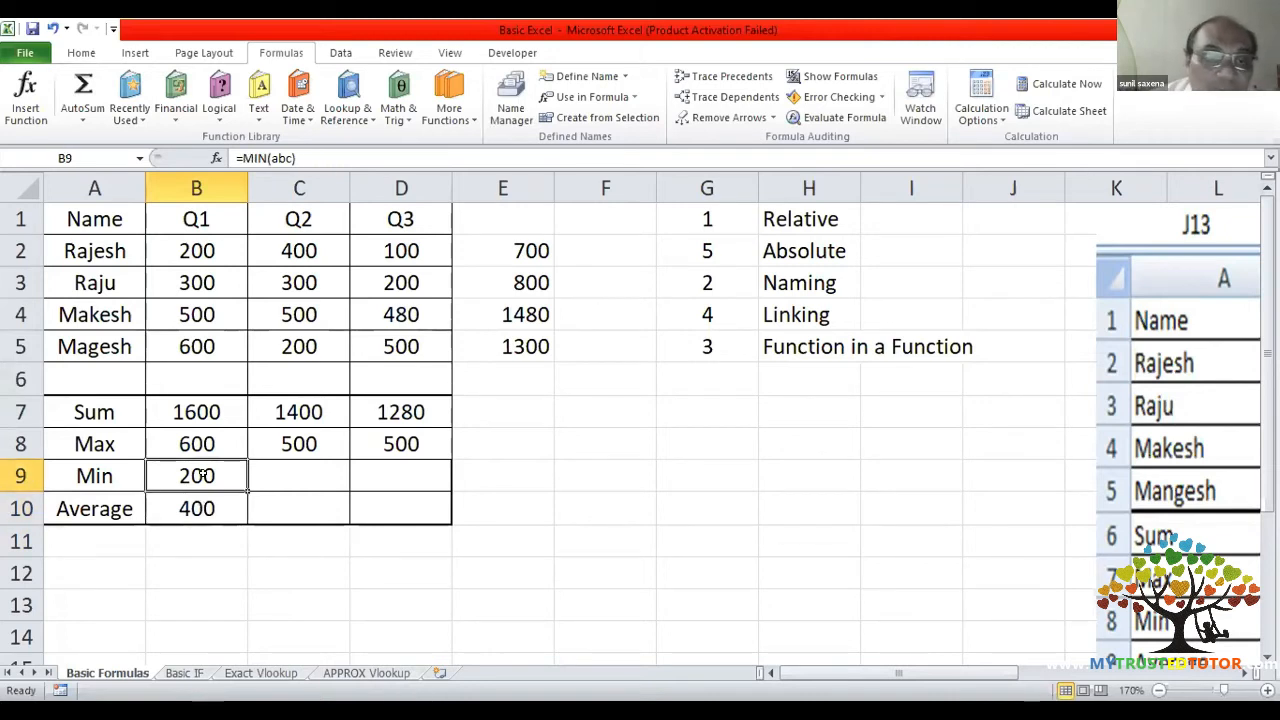
{"action": "left_click", "coordinate": [318, 440]}
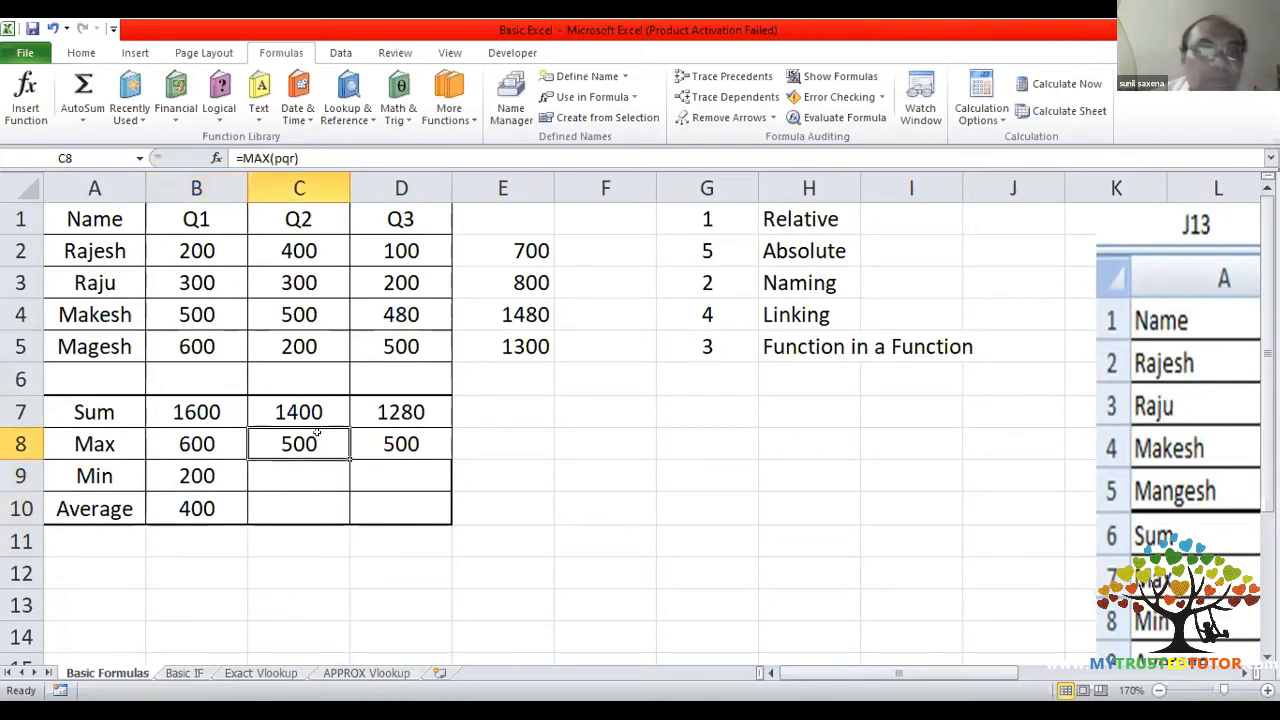
{"action": "left_click_drag", "start_coordinate": [340, 456], "coordinate": [336, 506]}
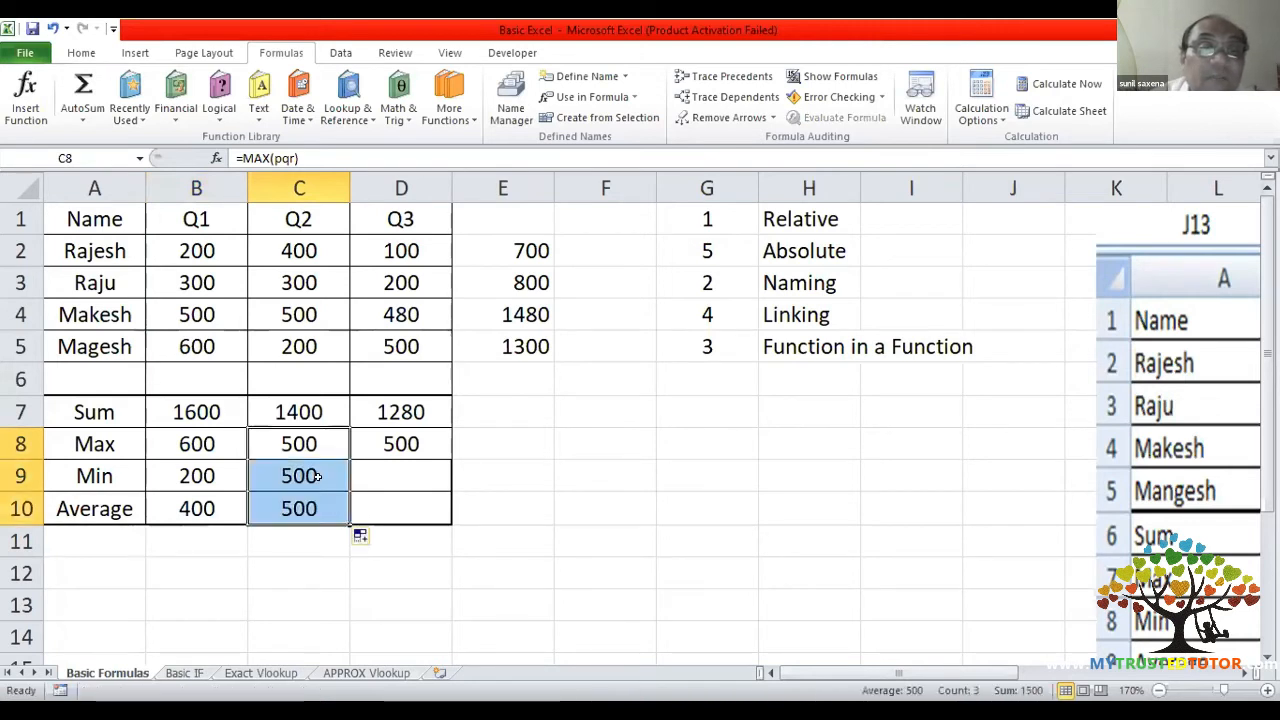
- Inspect which function and named range the copied formulas in C9 and C10 use, and compare them with C8
{"action": "double_click", "coordinate": [319, 482]}
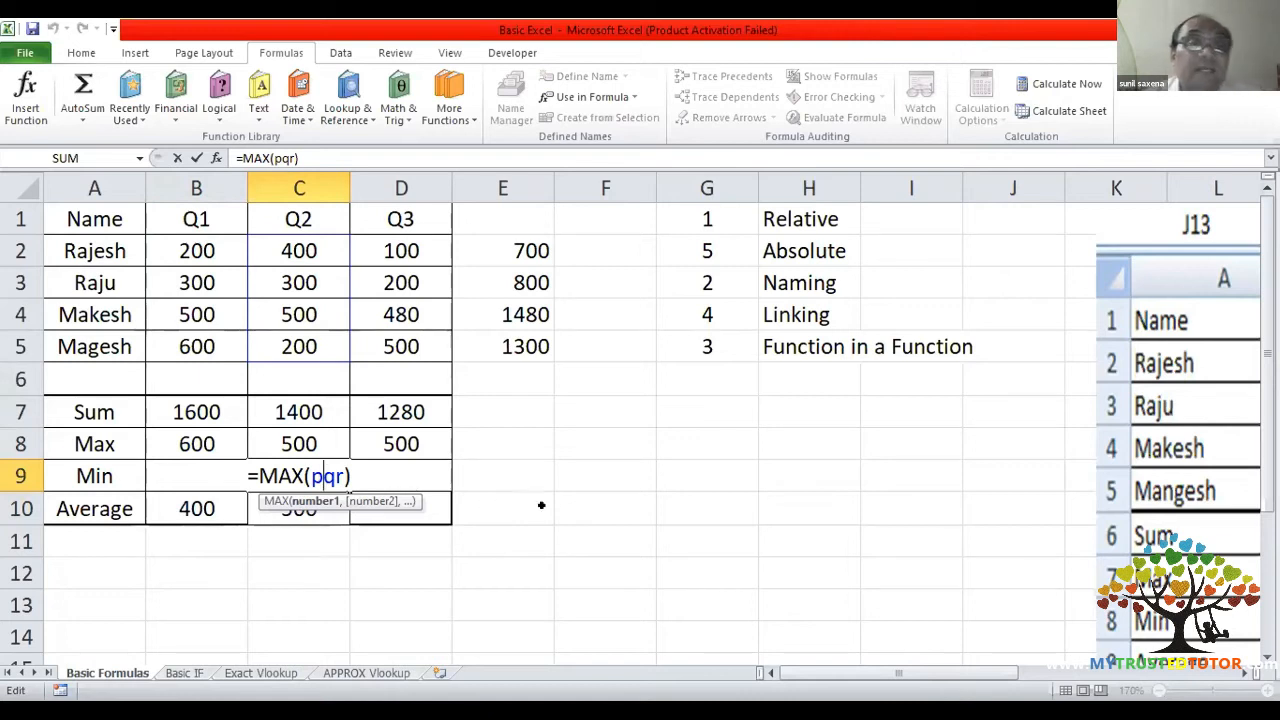
{"action": "key", "text": "Escape"}
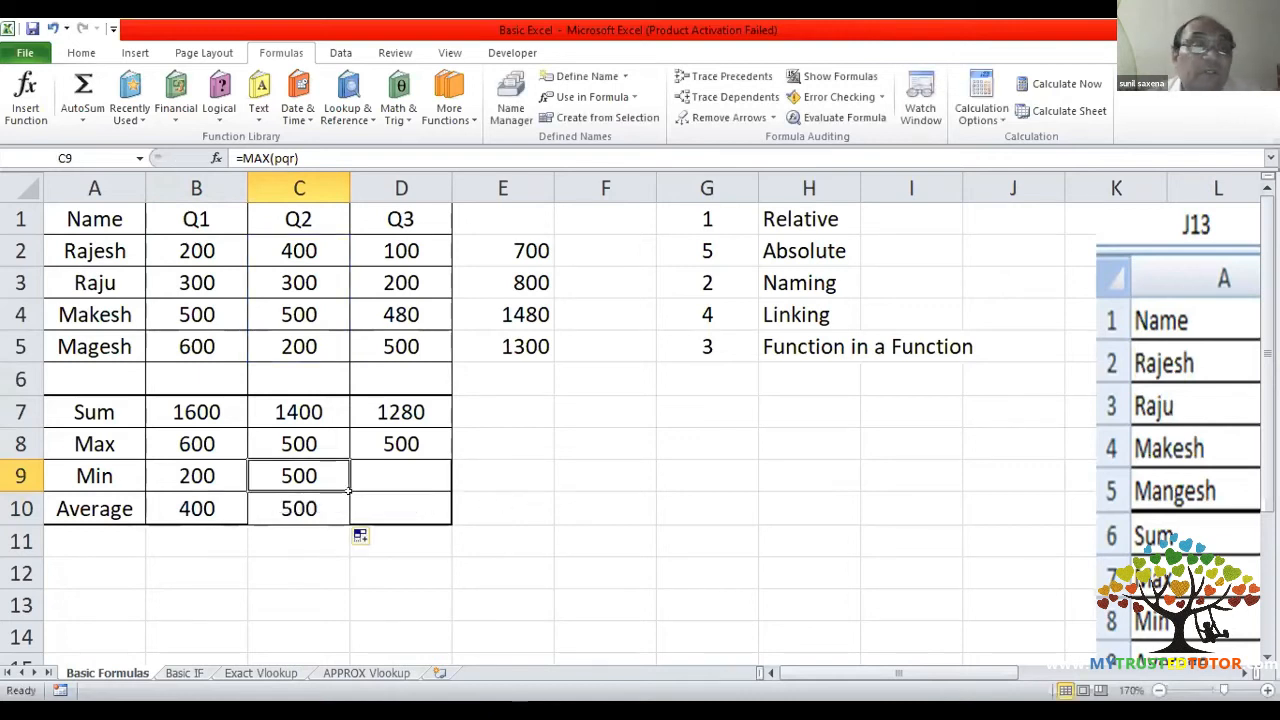
{"action": "left_click", "coordinate": [321, 506]}
{"action": "double_click", "coordinate": [321, 506]}
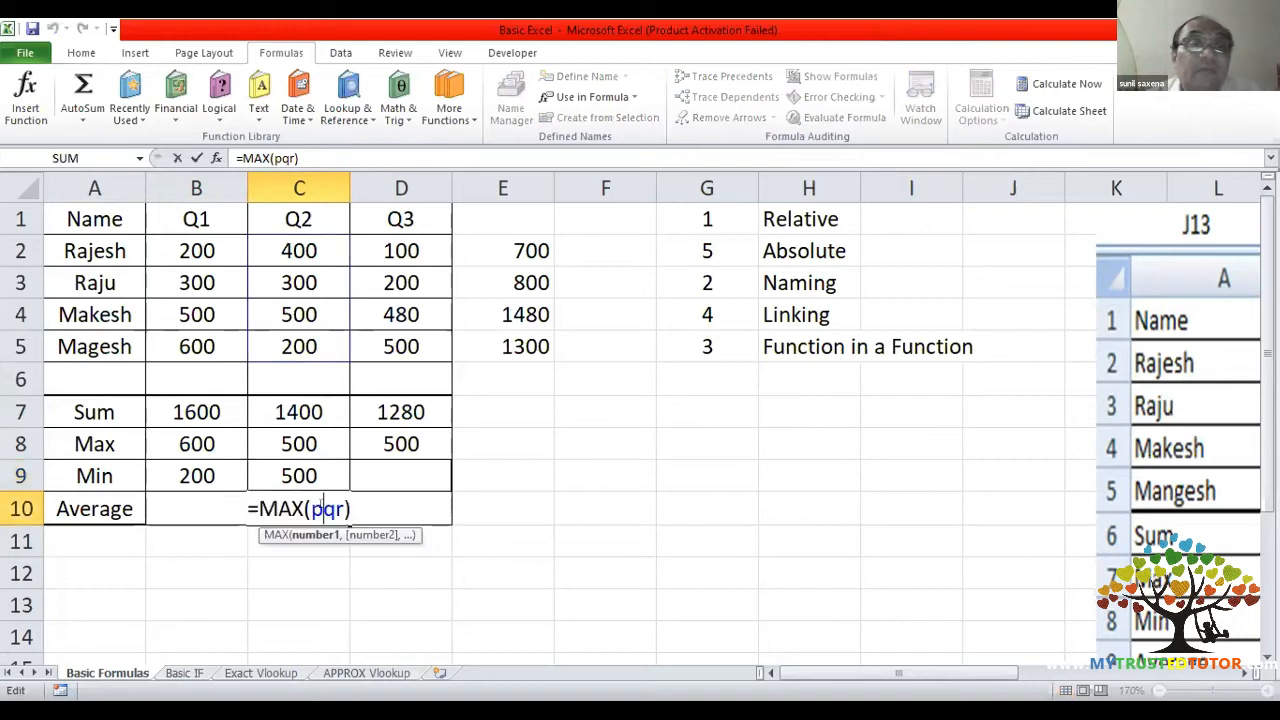
{"action": "key", "text": "Escape"}
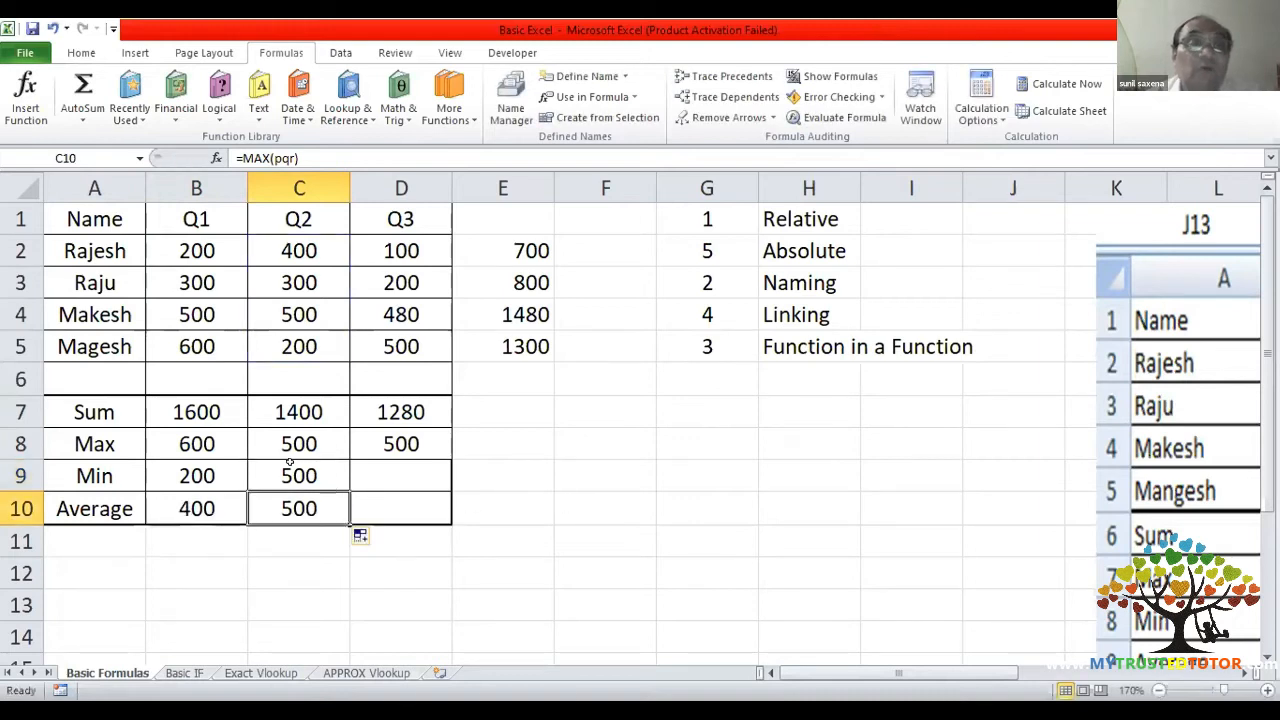
{"action": "left_click", "coordinate": [326, 451]}
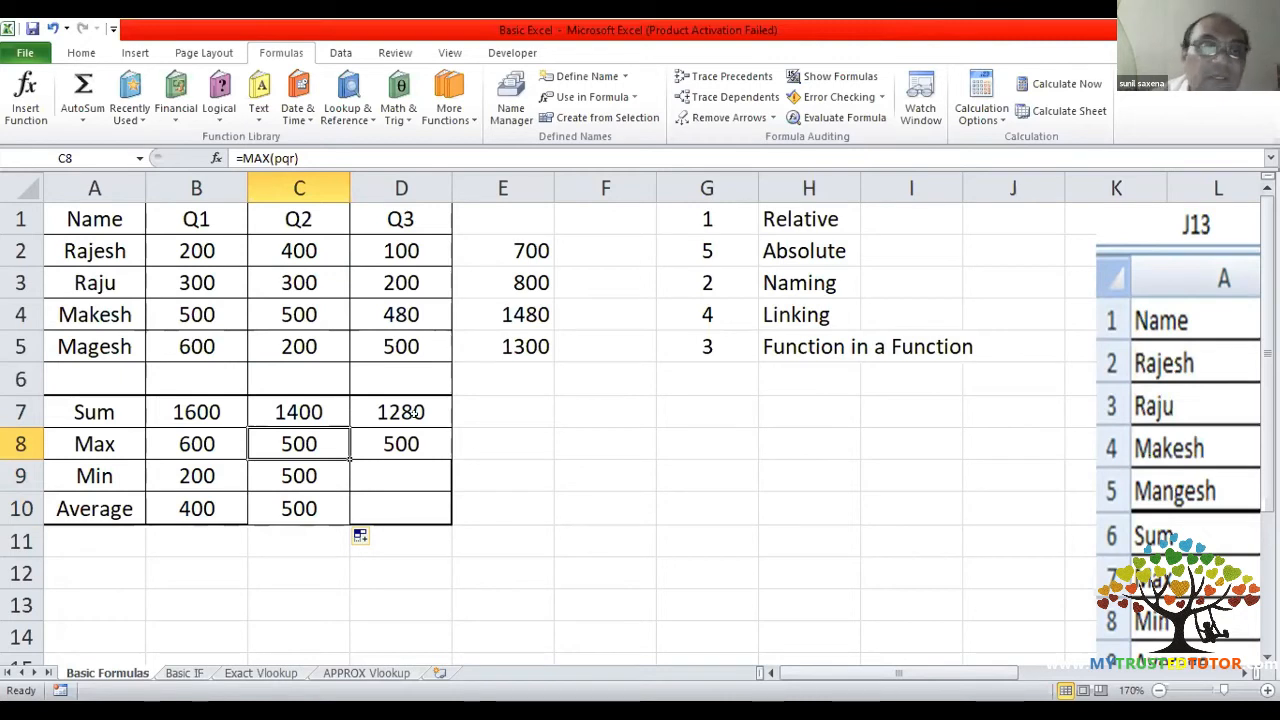
- Add a trial record in row 6 with a name and the quarterly values 444, 44 and 44, and clear A6:D6 again
{"action": "left_click", "coordinate": [106, 371]}
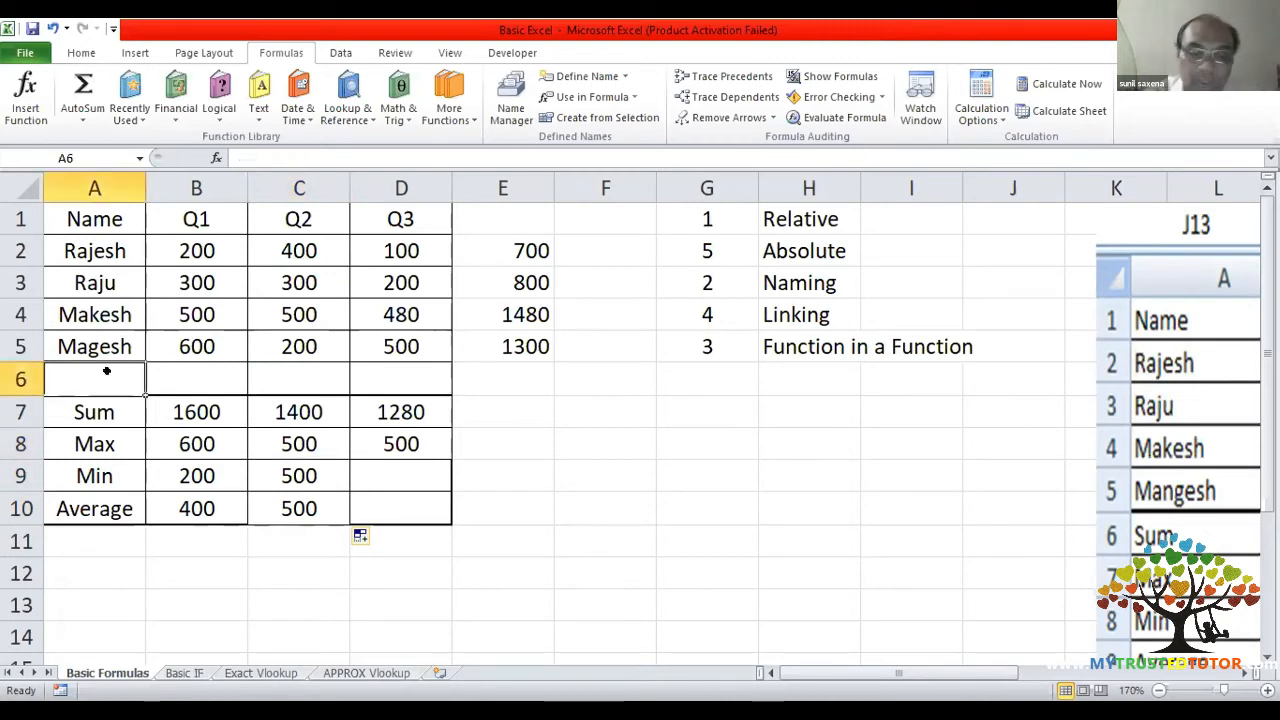
{"action": "type", "text": "ali"}
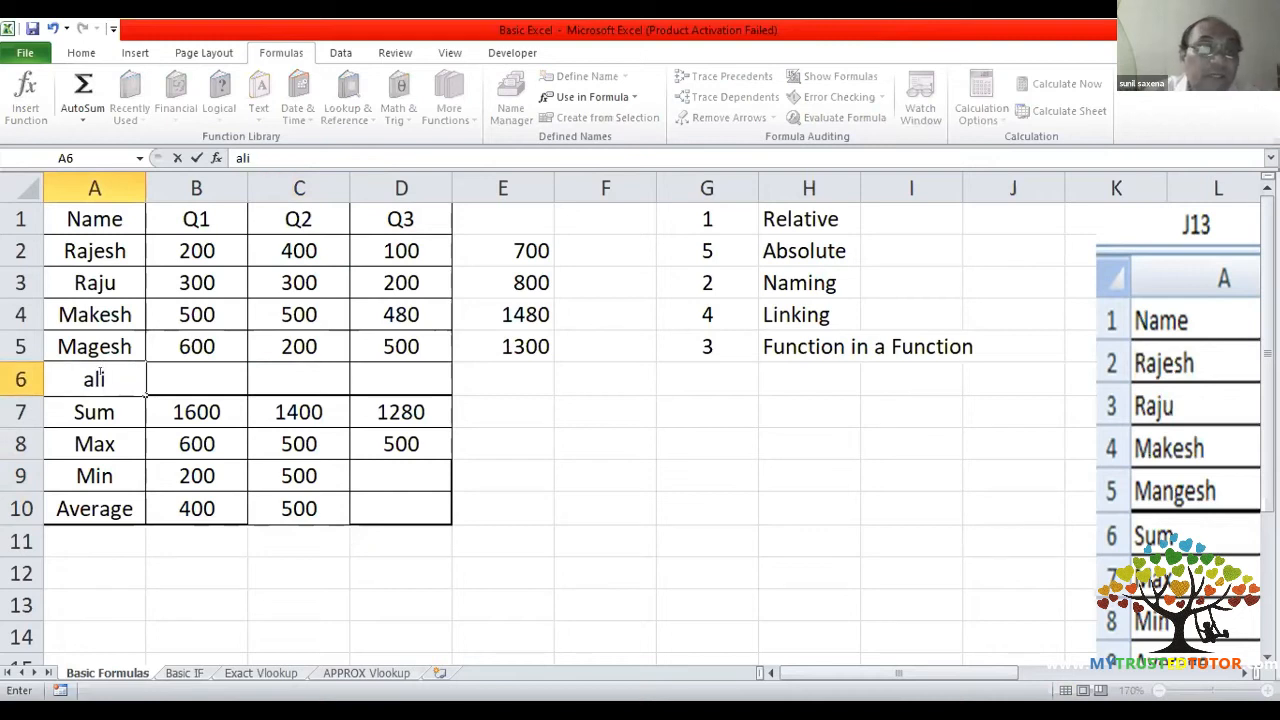
{"action": "key", "text": "Tab"}
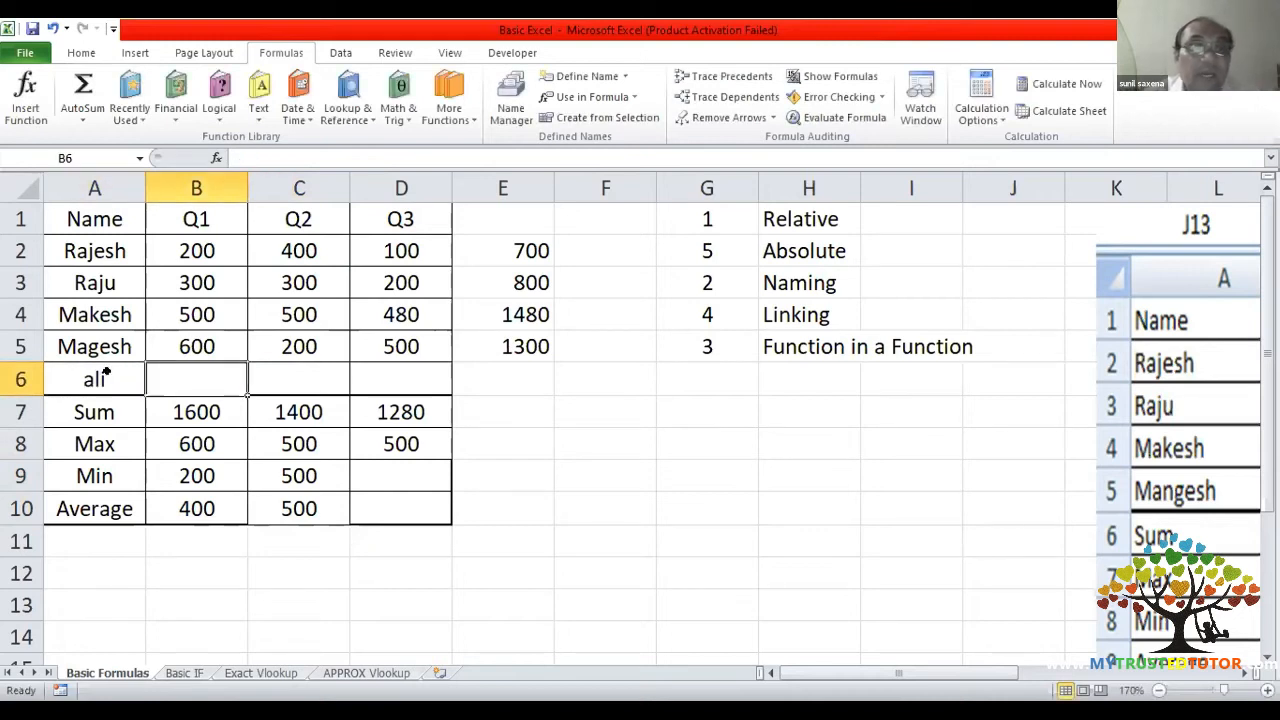
{"action": "type", "text": "444"}
{"action": "key", "text": "Tab"}
{"action": "type", "text": "44"}
{"action": "key", "text": "Tab"}
{"action": "type", "text": "44"}
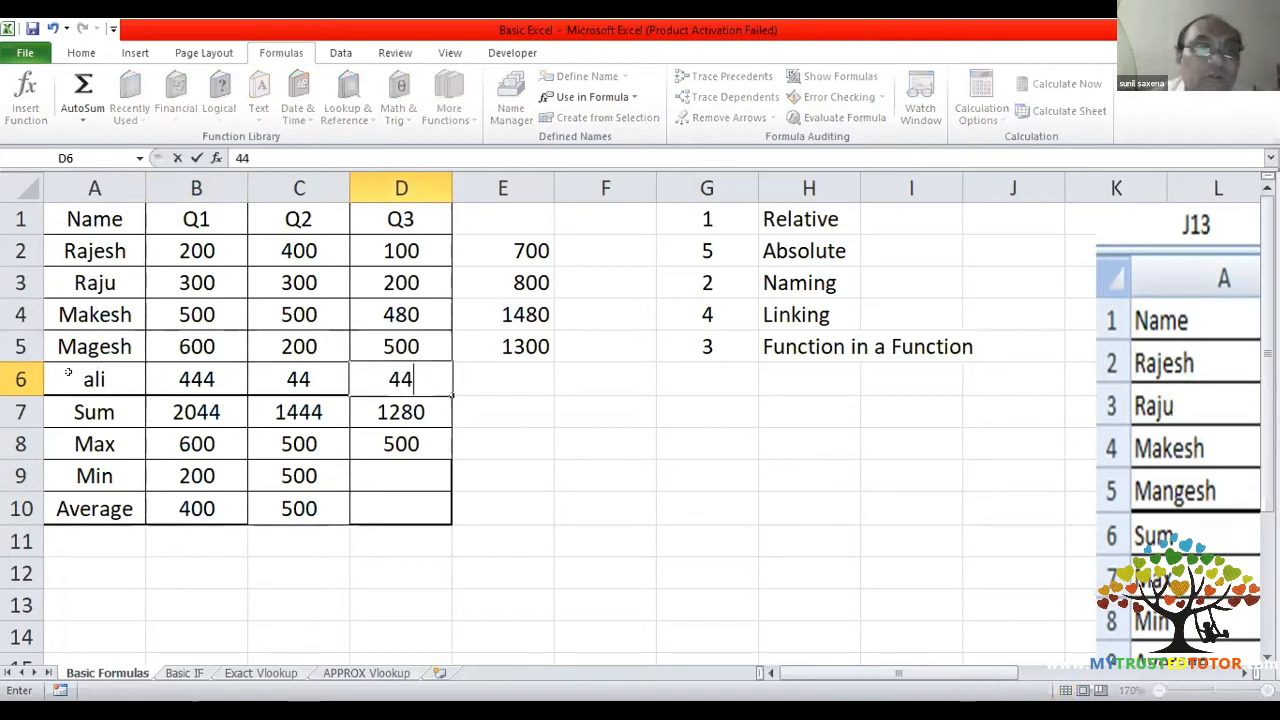
{"action": "left_click", "coordinate": [603, 443]}
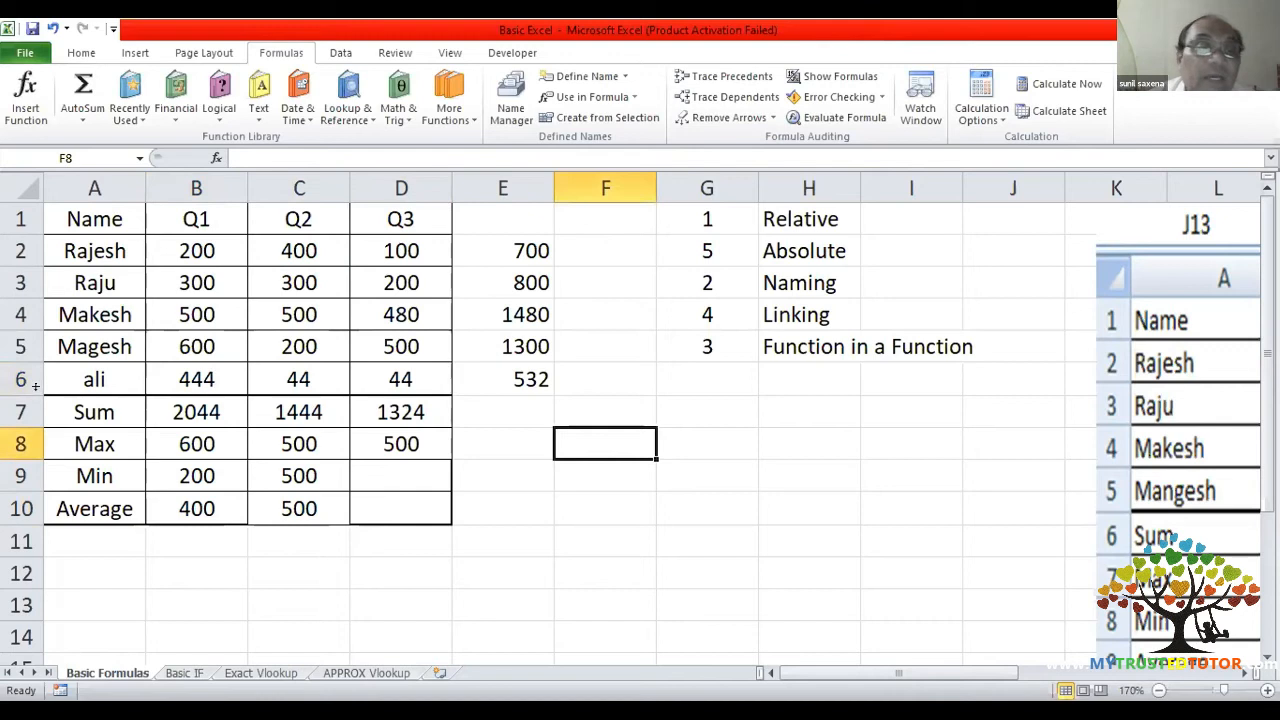
{"action": "left_click_drag", "start_coordinate": [70, 372], "coordinate": [380, 358]}
{"action": "key", "text": "Delete"}
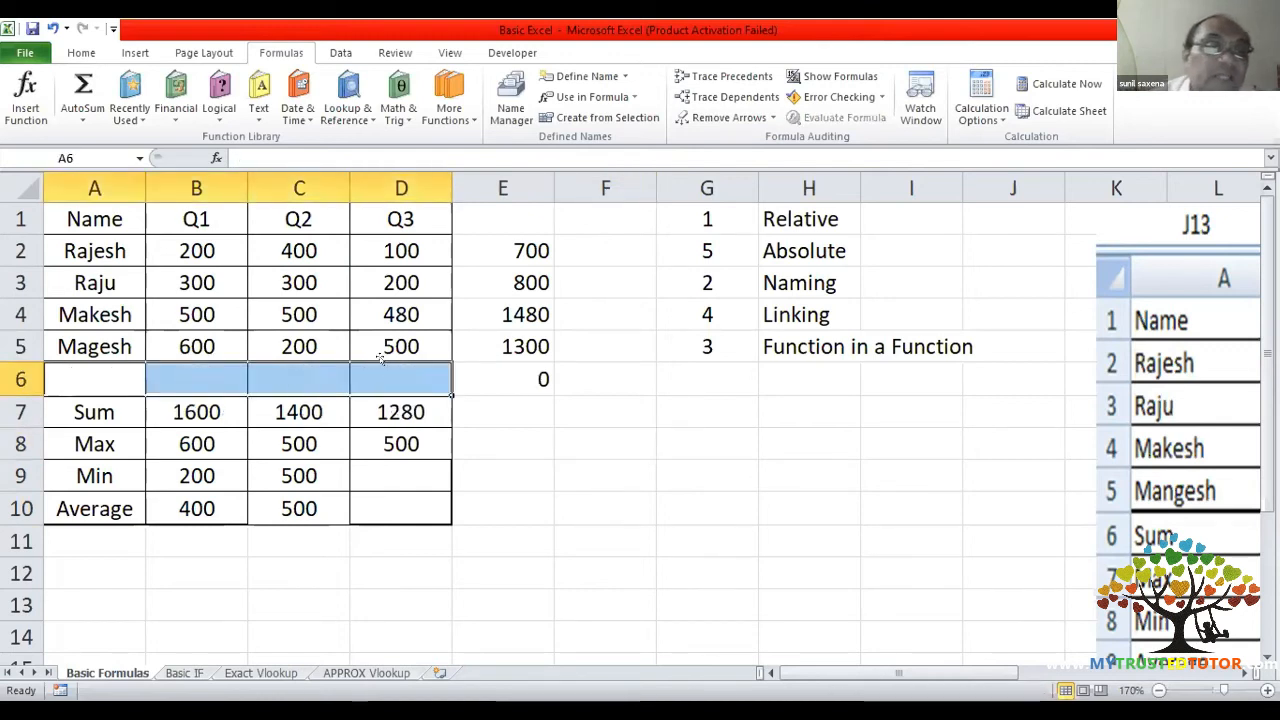
- Insert a row above row 4 and enter a record there with a name and the quarterly values 100, 200 and 500
{"action": "left_click", "coordinate": [14, 314]}
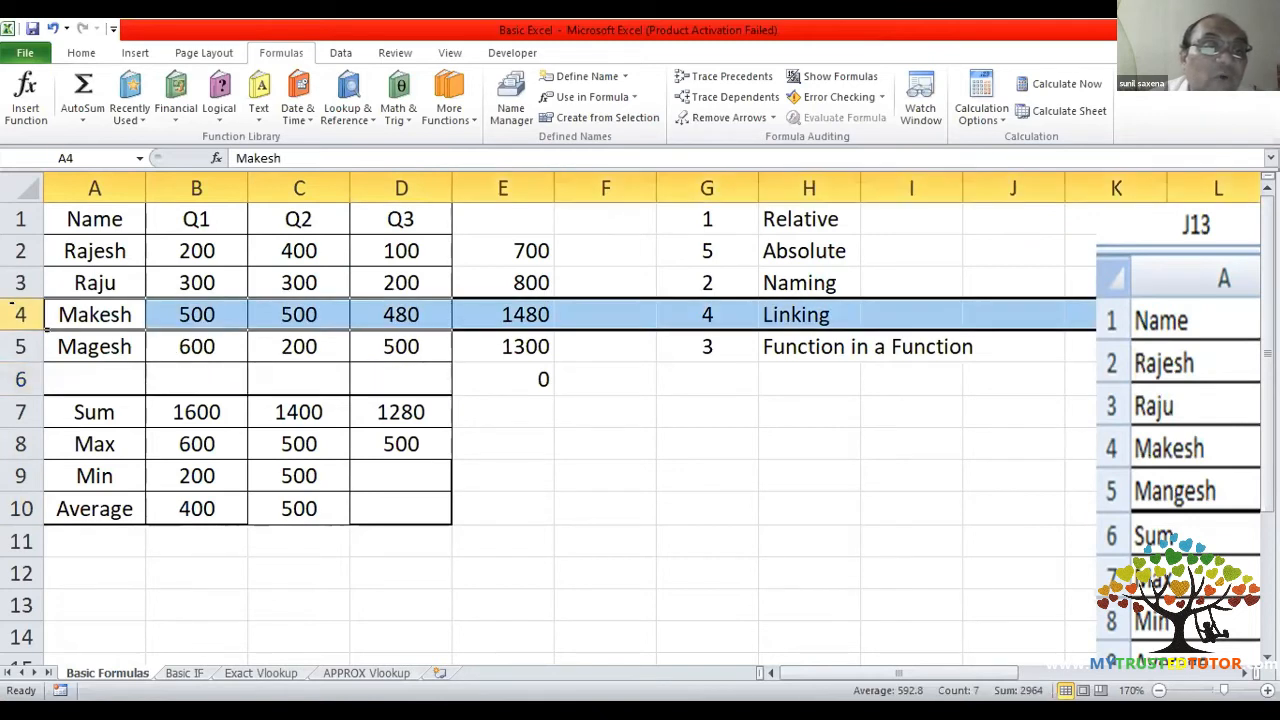
{"action": "right_click", "coordinate": [20, 316]}
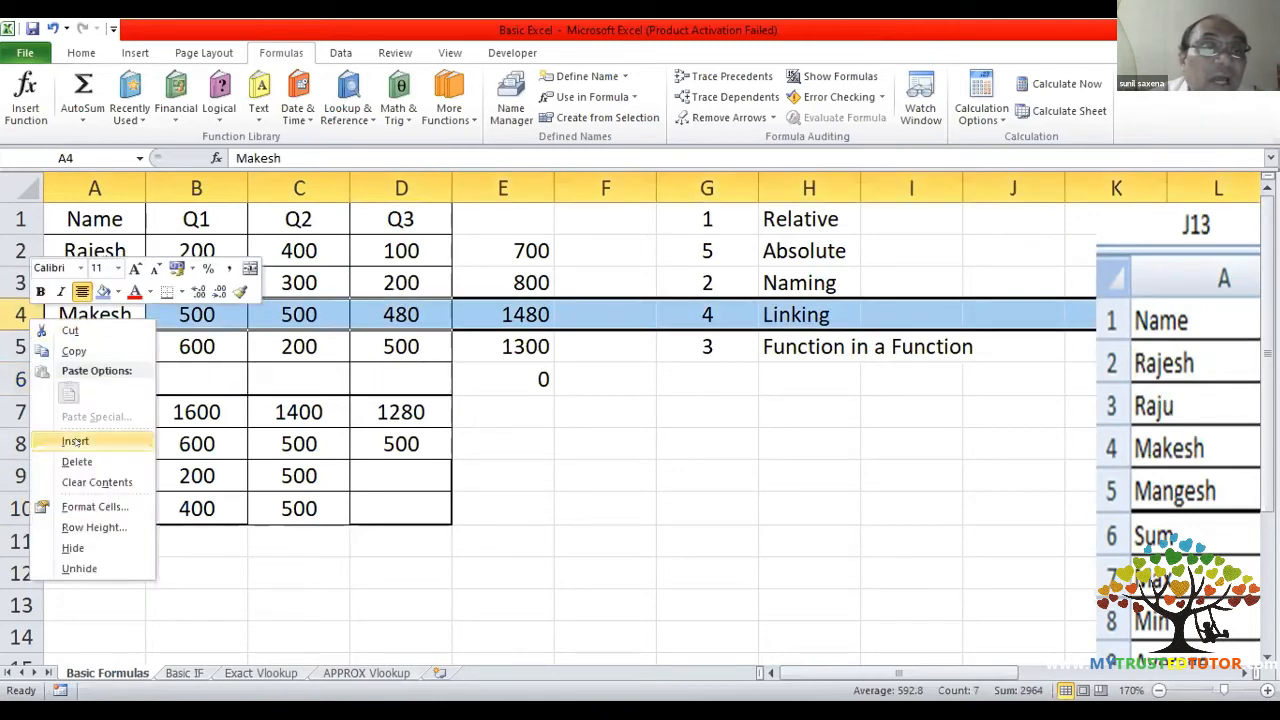
{"action": "left_click", "coordinate": [75, 441]}
{"action": "left_click", "coordinate": [91, 309]}
{"action": "type", "text": "ail"}
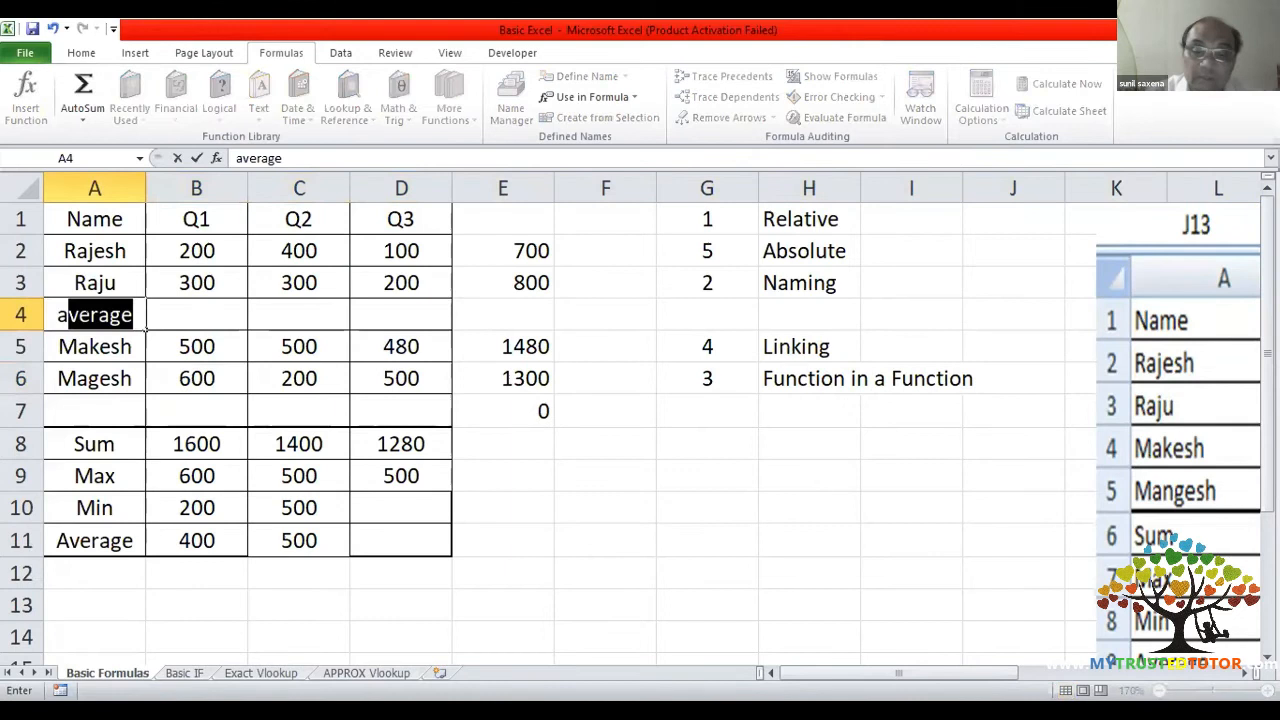
{"action": "key", "text": "Tab"}
{"action": "type", "text": "100"}
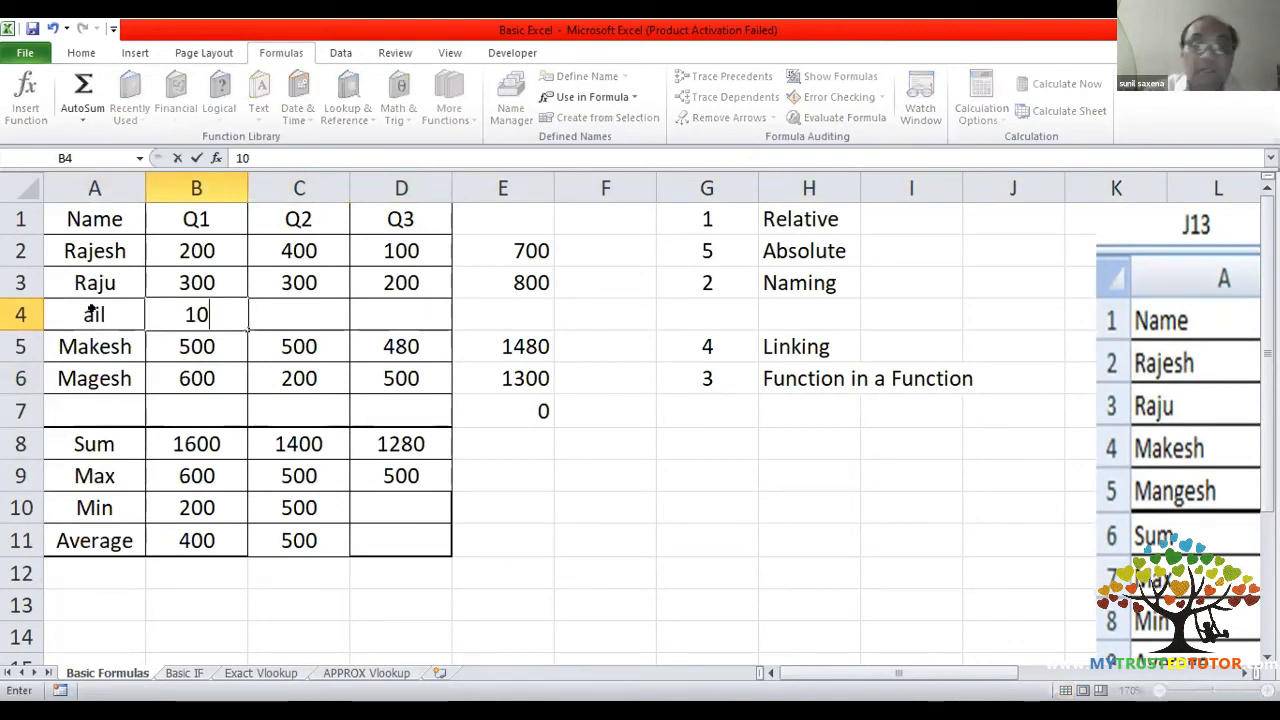
{"action": "key", "text": "Tab"}
{"action": "type", "text": "200"}
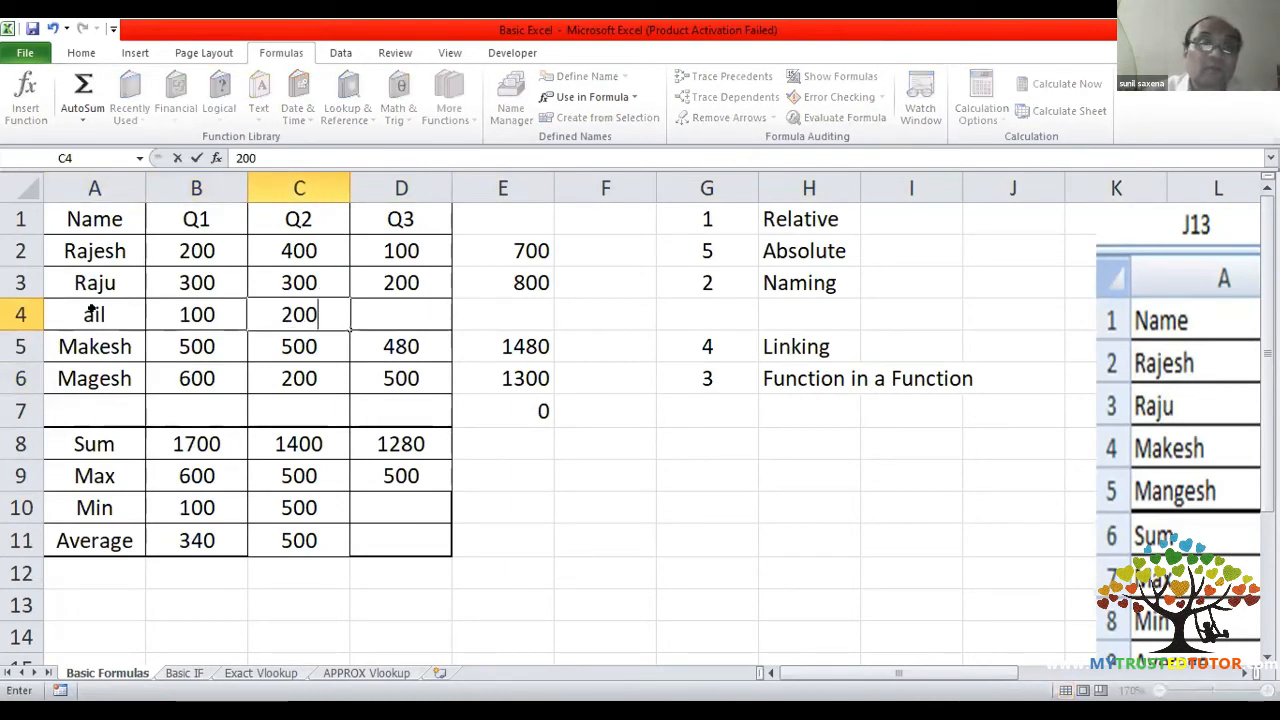
{"action": "key", "text": "Tab"}
{"action": "type", "text": "500"}
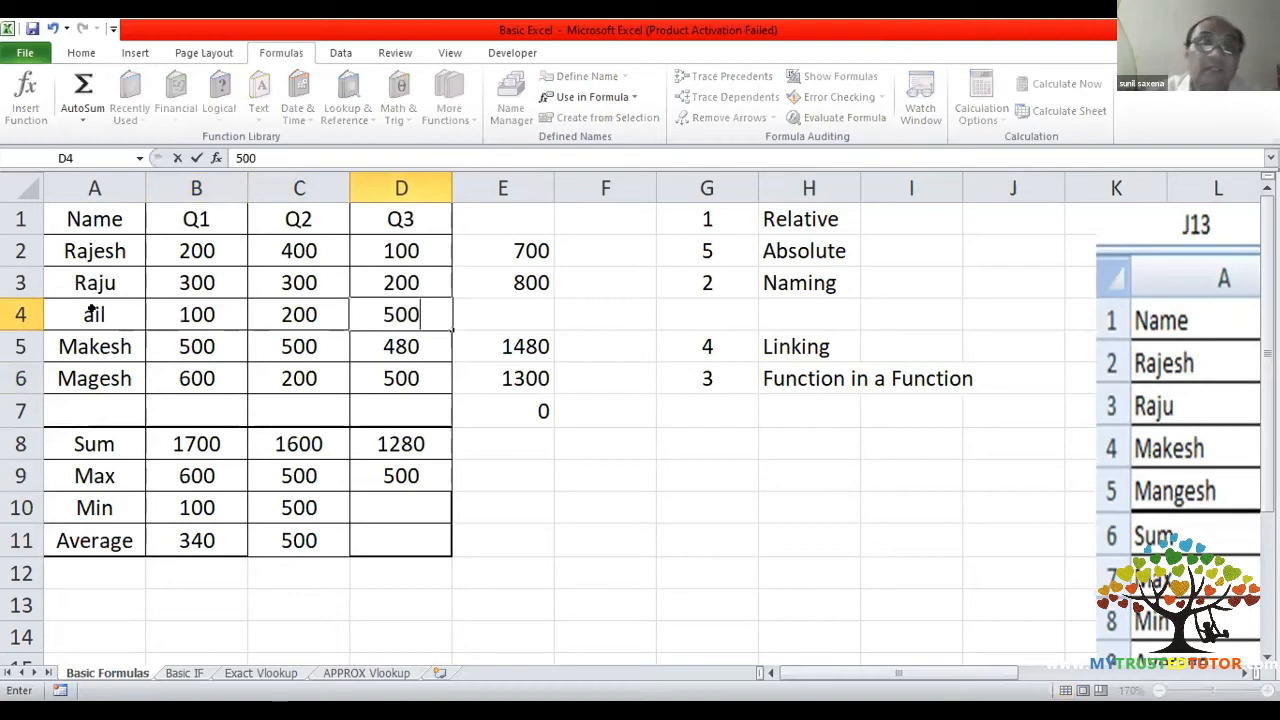
{"action": "key", "text": "Return"}
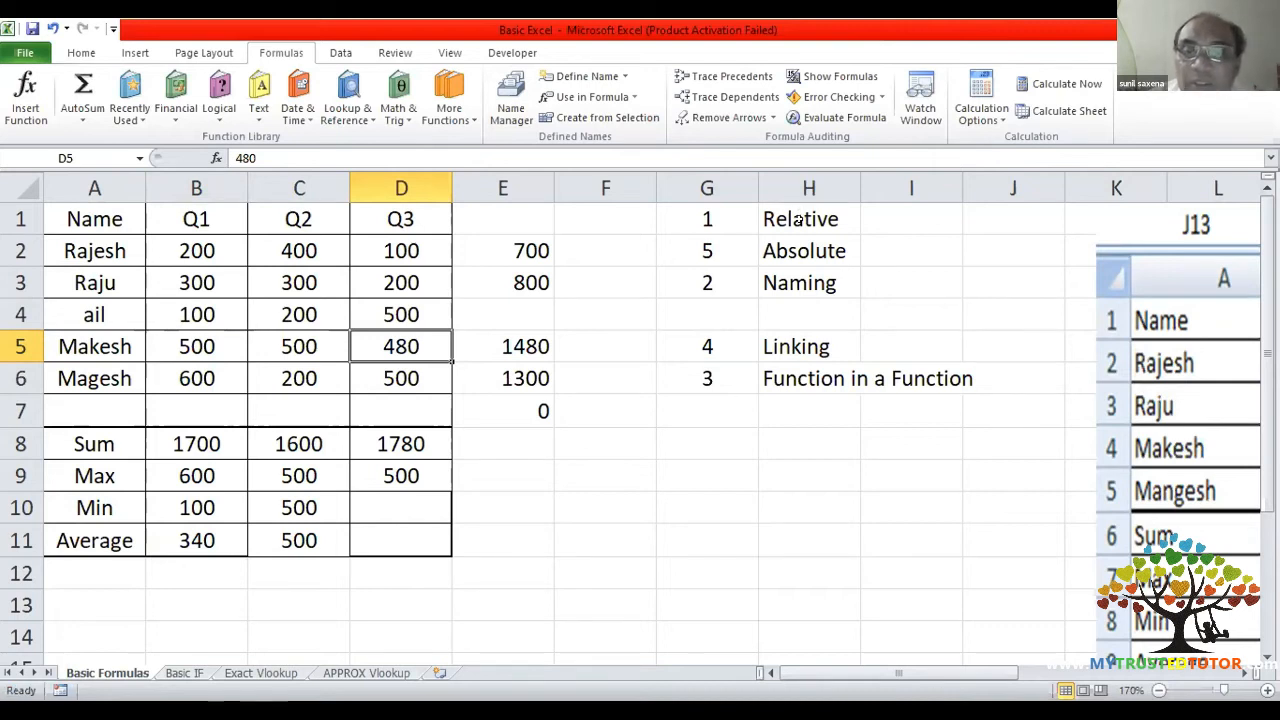
{"action": "left_click", "coordinate": [800, 220]}
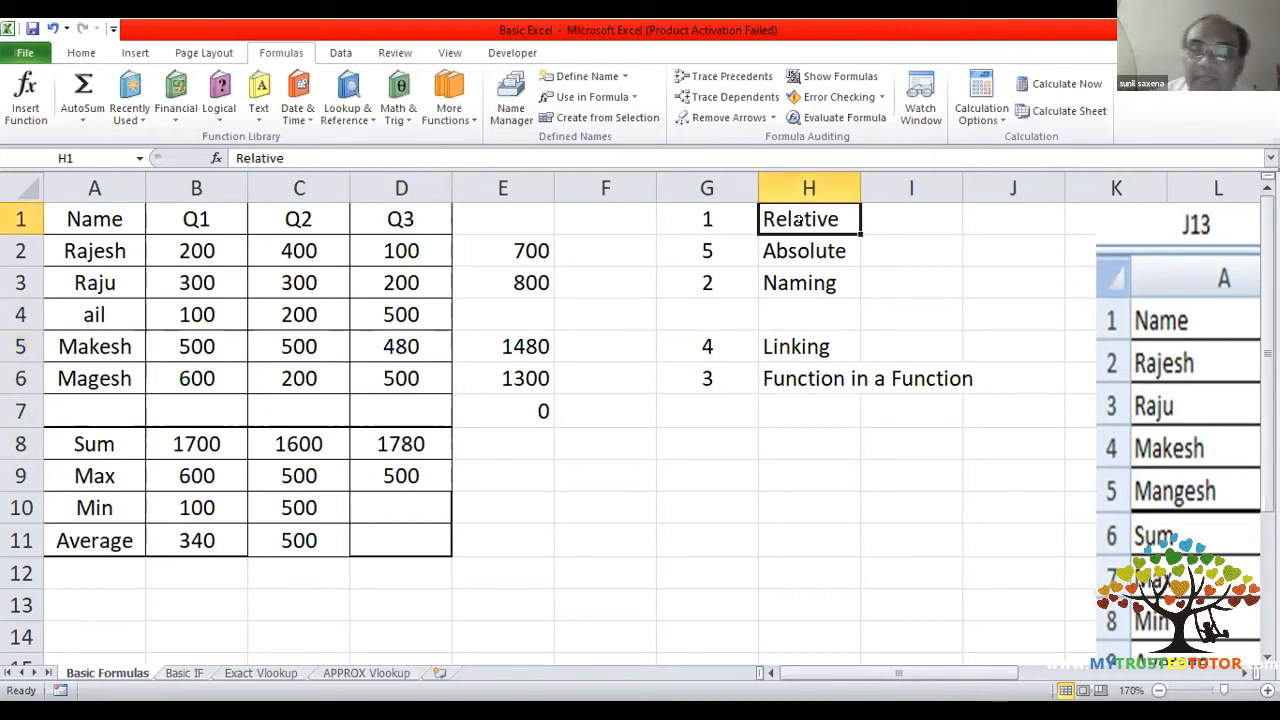
{"action": "left_click", "coordinate": [797, 282]}
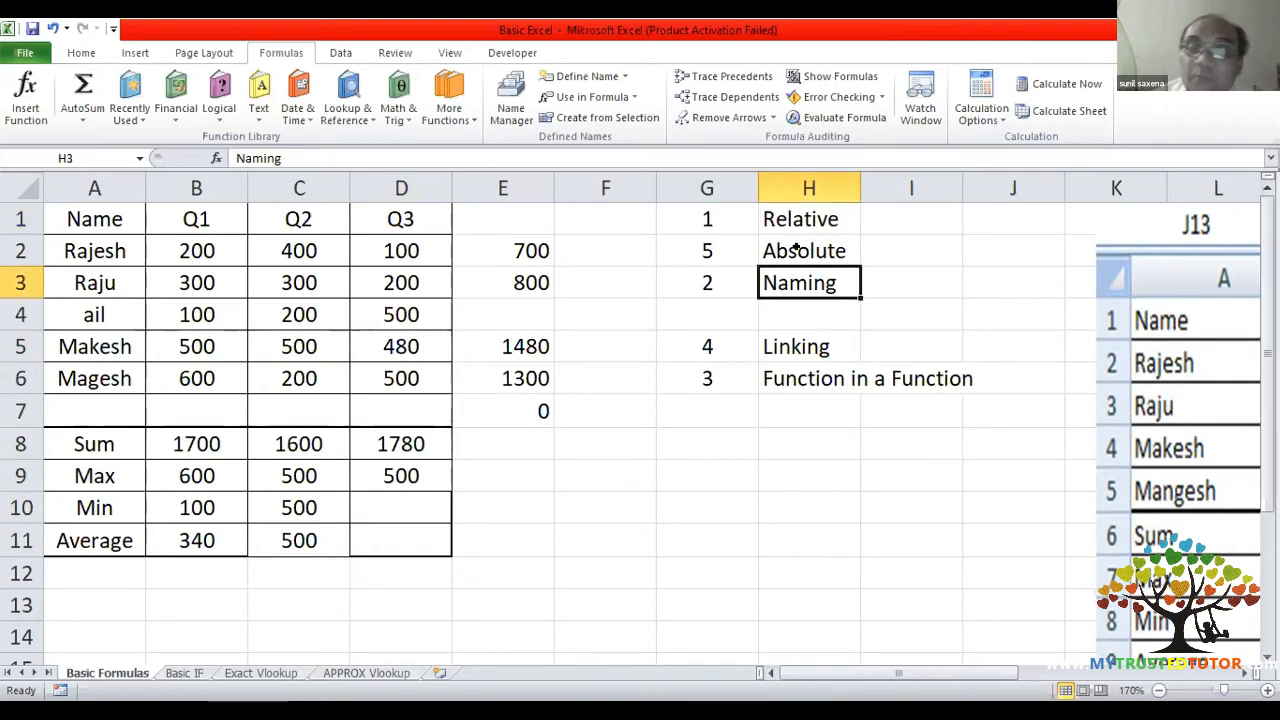
{"action": "left_click", "coordinate": [797, 250]}
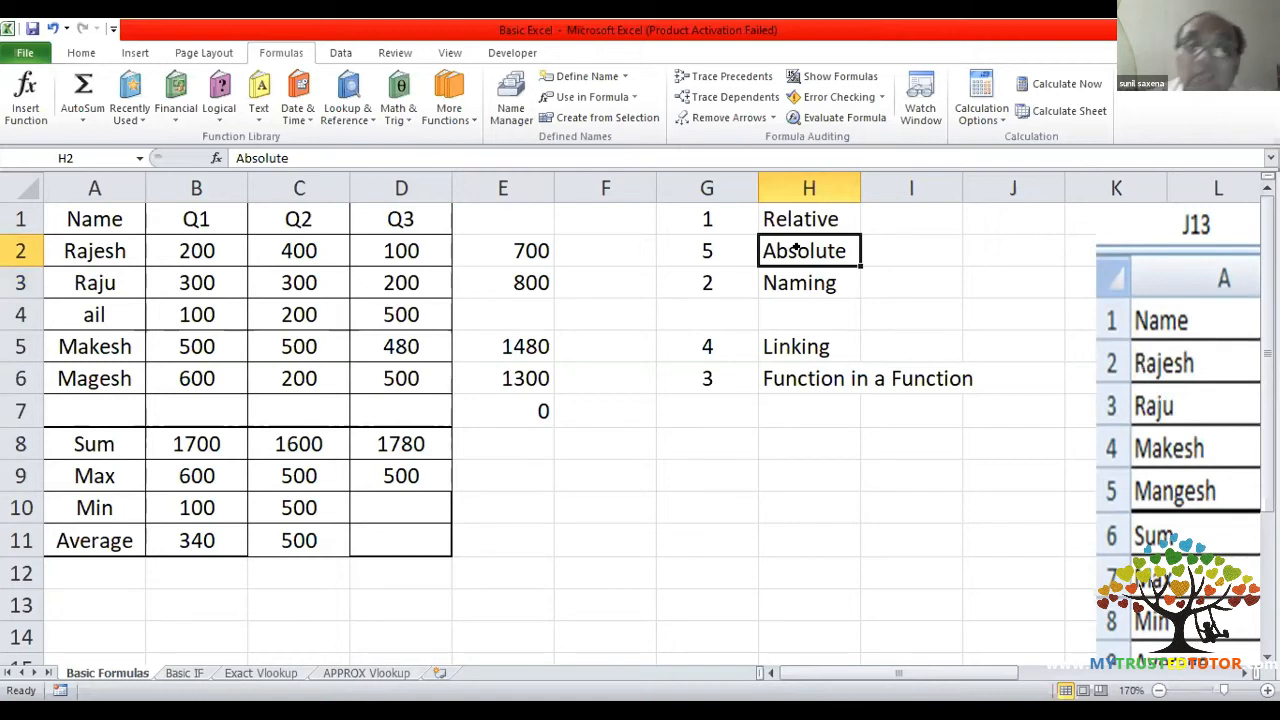
{"action": "left_click", "coordinate": [624, 414]}
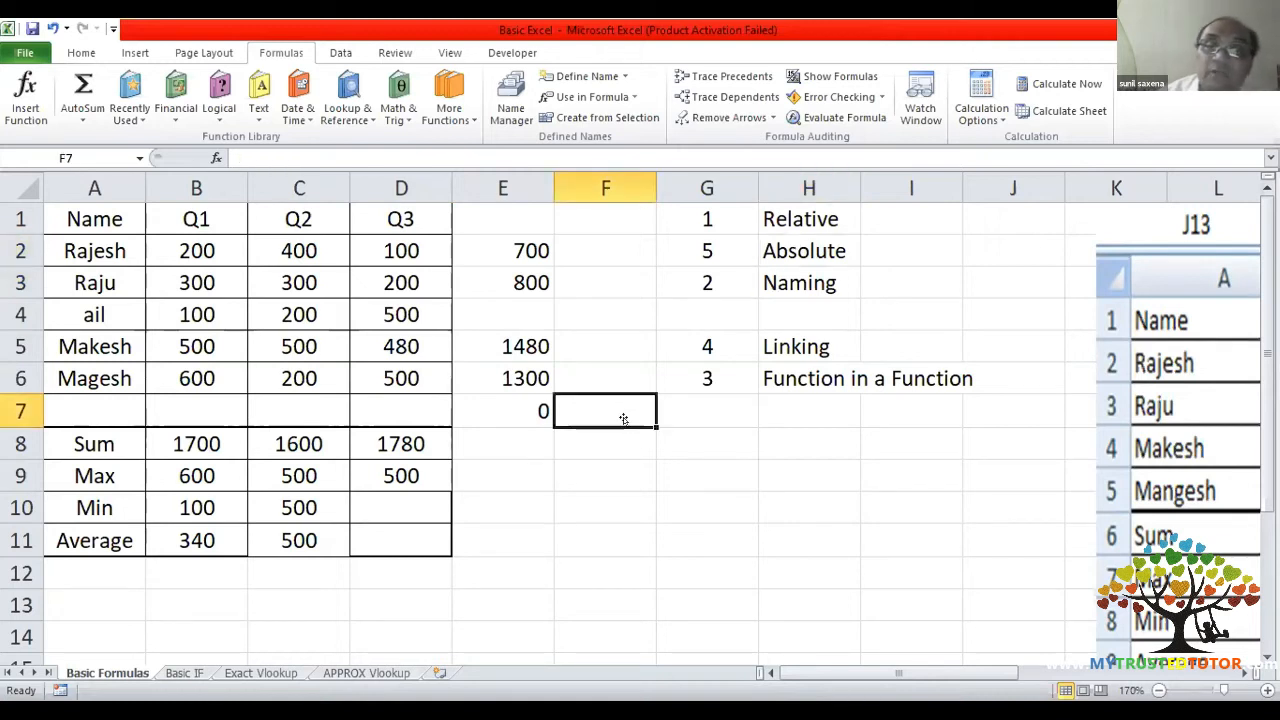
- Try to link cell F9 directly to the row totals with the formula =E2:E6
{"action": "left_click", "coordinate": [590, 463]}
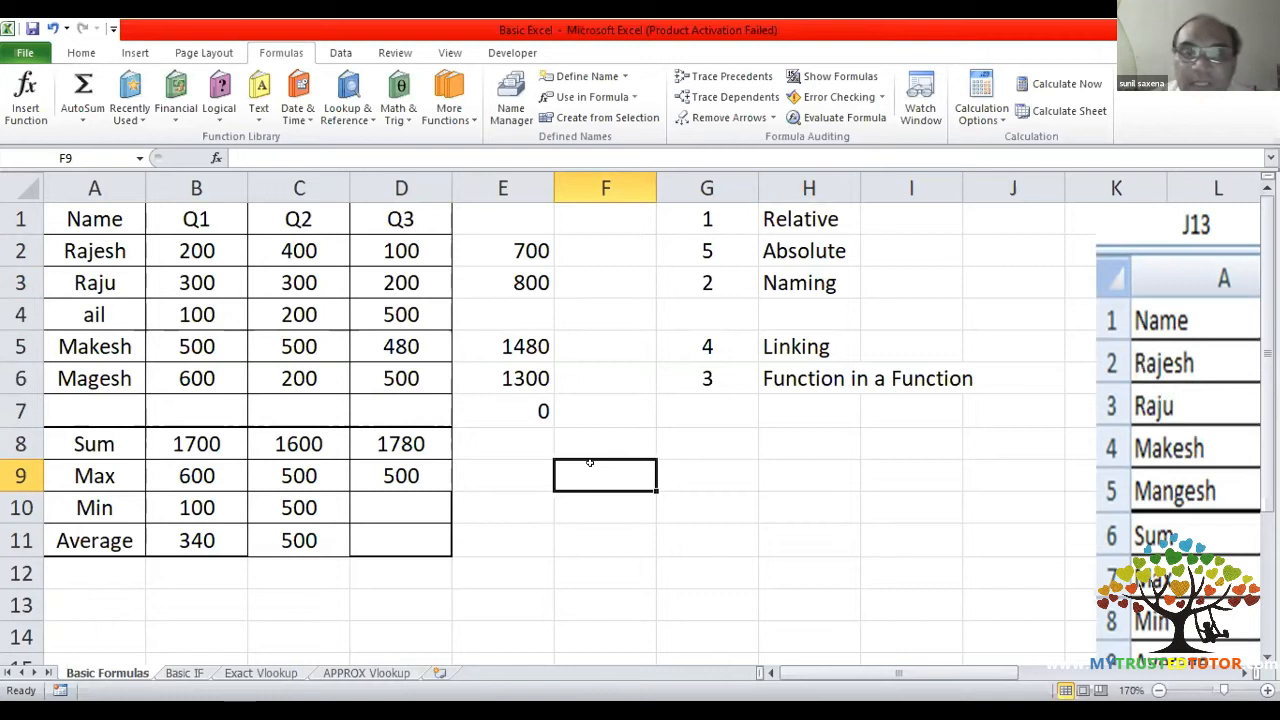
{"action": "type", "text": "="}
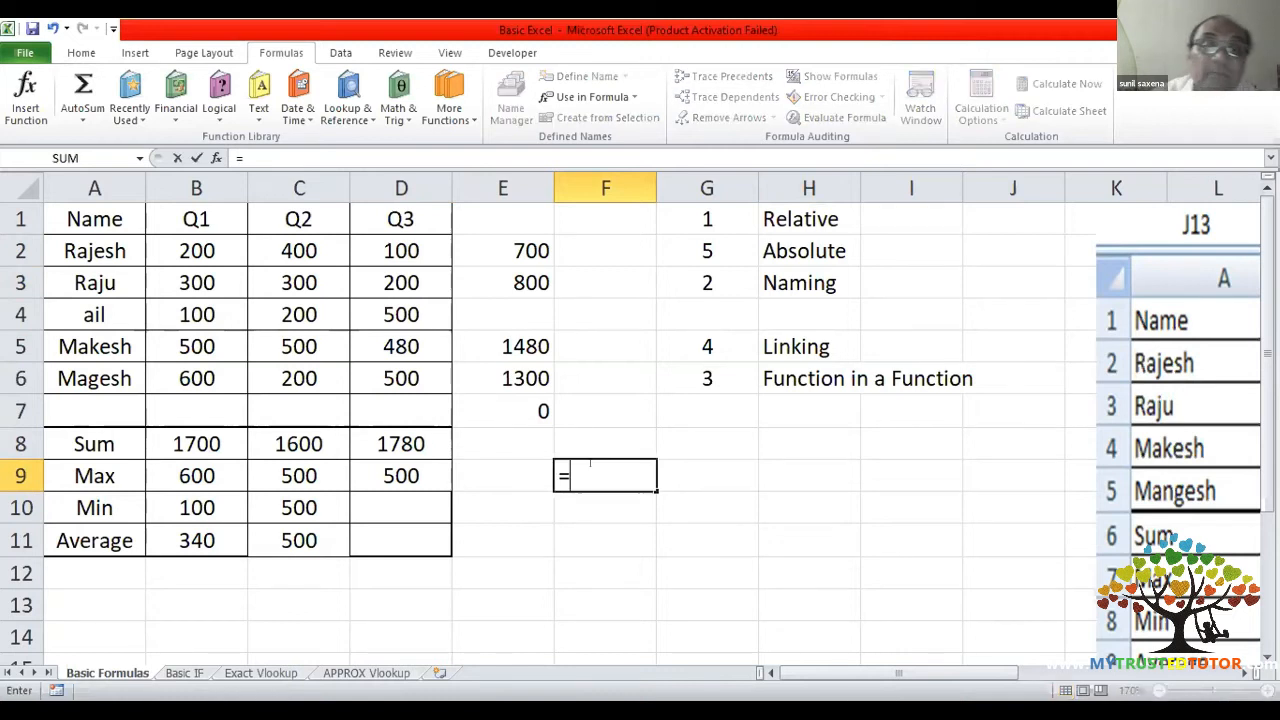
{"action": "left_click", "coordinate": [530, 250]}
{"action": "left_click_drag", "start_coordinate": [530, 250], "coordinate": [530, 380]}
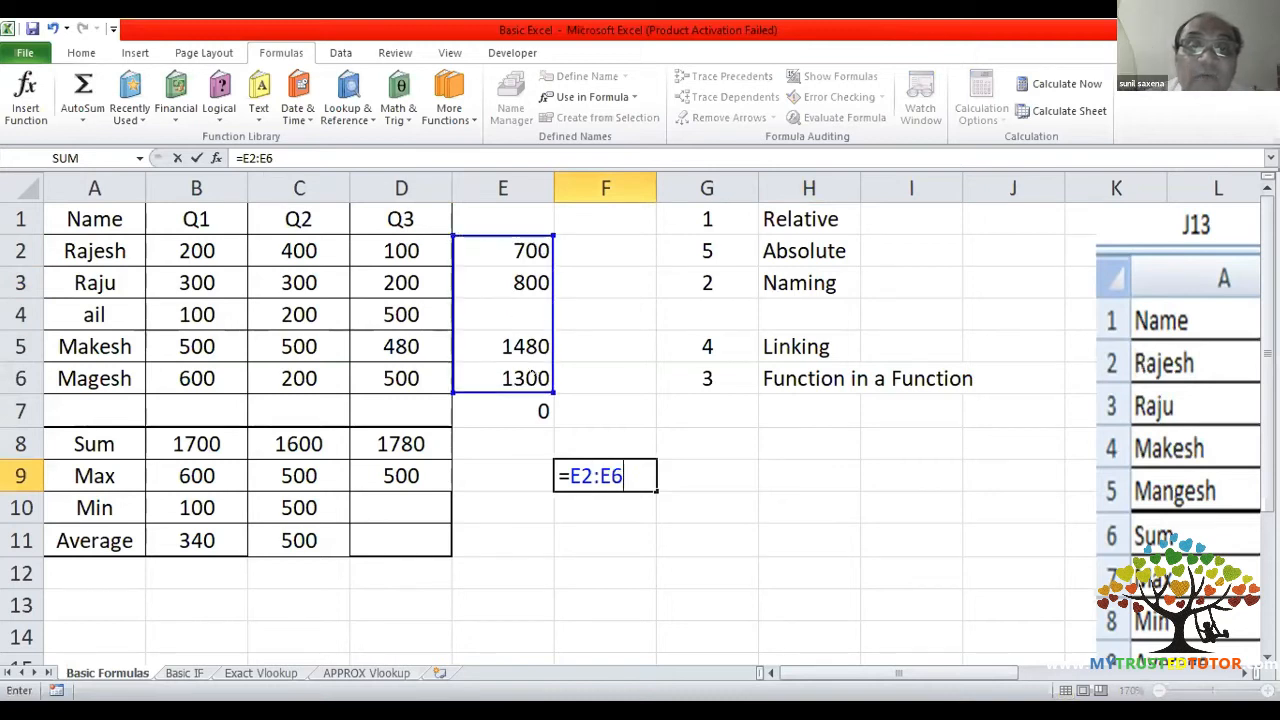
{"action": "left_click", "coordinate": [500, 310]}
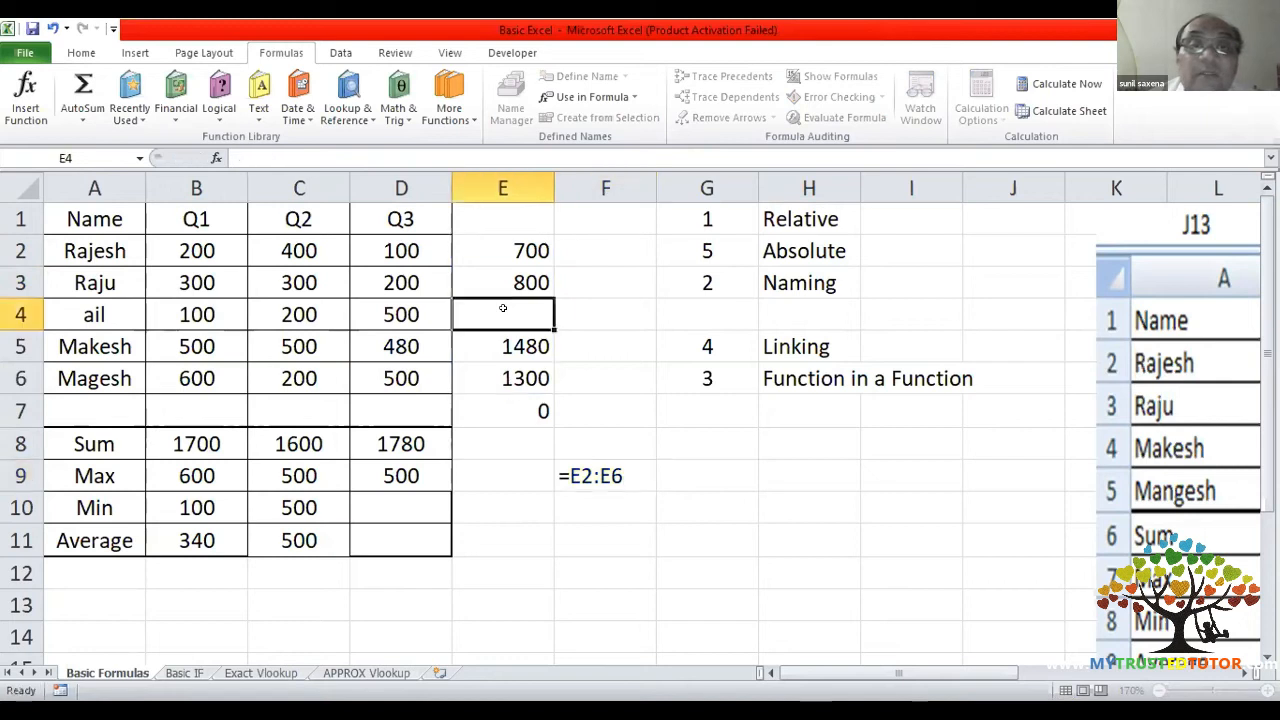
- Copy the row total formula from E3 down to E4, and total E2:E6 in E7 with SUM
{"action": "left_click", "coordinate": [516, 282]}
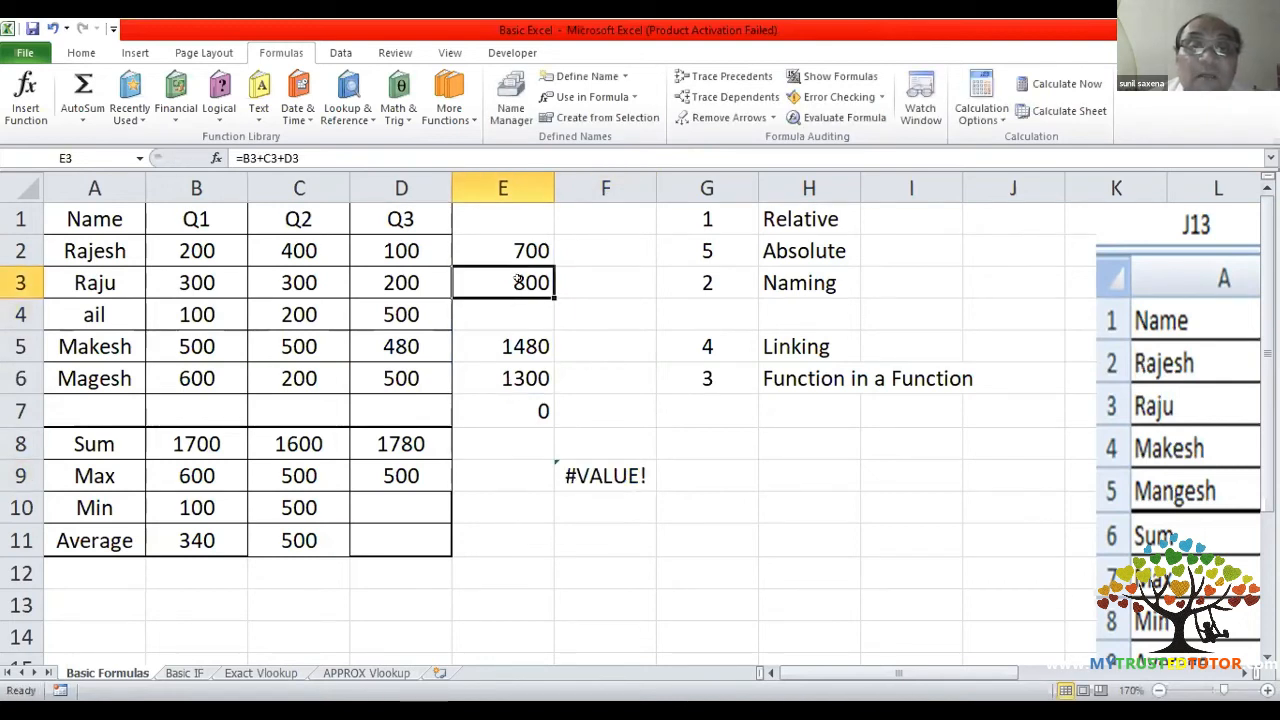
{"action": "left_click_drag", "start_coordinate": [547, 288], "coordinate": [544, 322]}
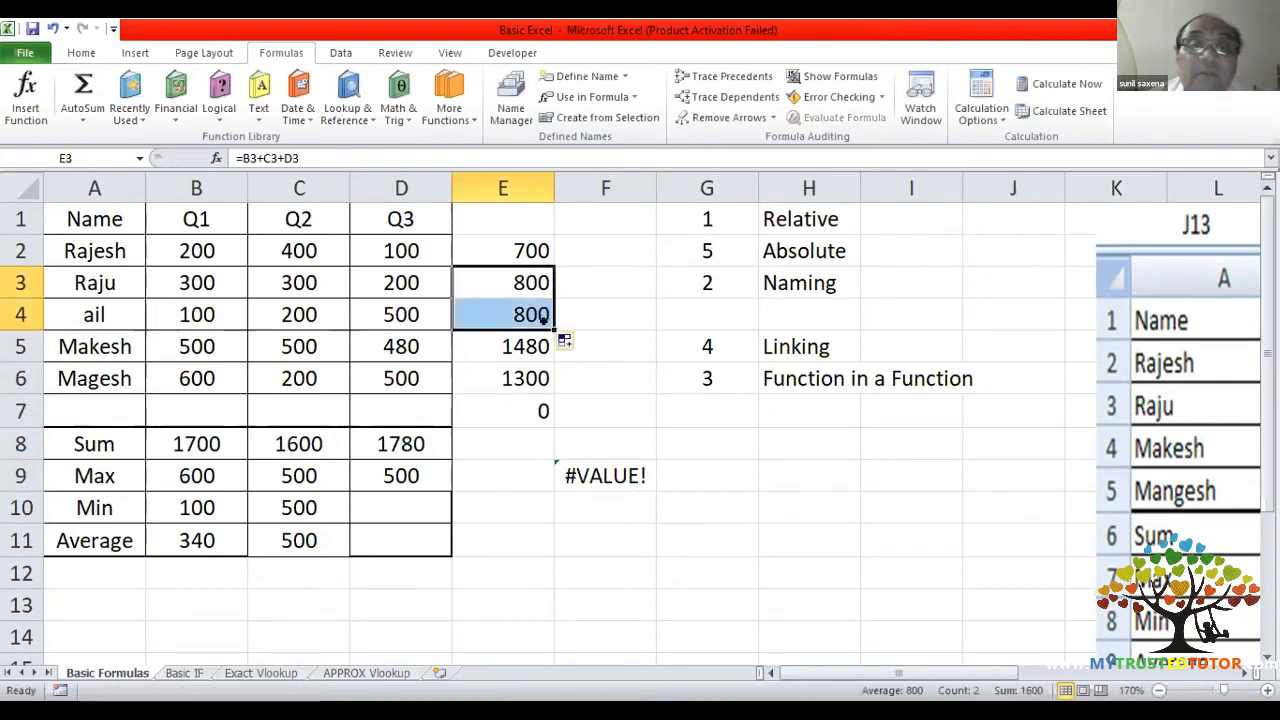
{"action": "left_click", "coordinate": [514, 401]}
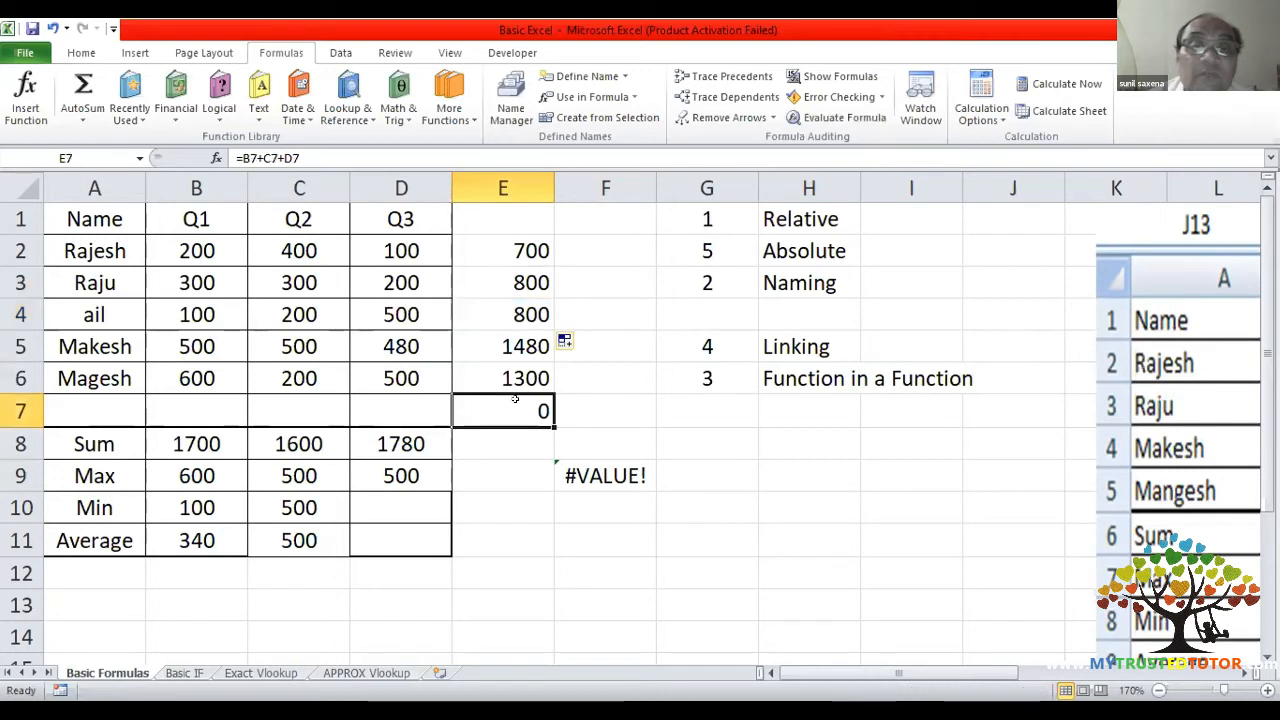
{"action": "type", "text": "=s"}
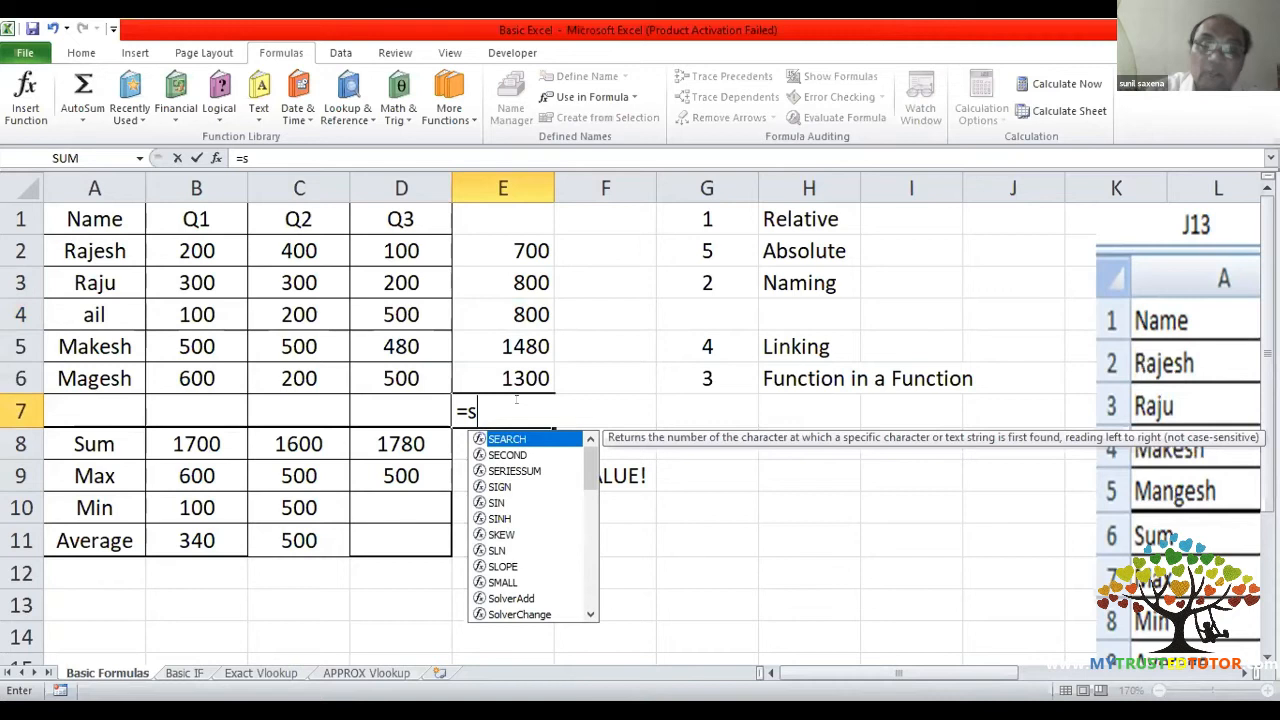
{"action": "type", "text": "um("}
{"action": "left_click", "coordinate": [500, 256]}
{"action": "left_click_drag", "start_coordinate": [500, 261], "coordinate": [514, 359]}
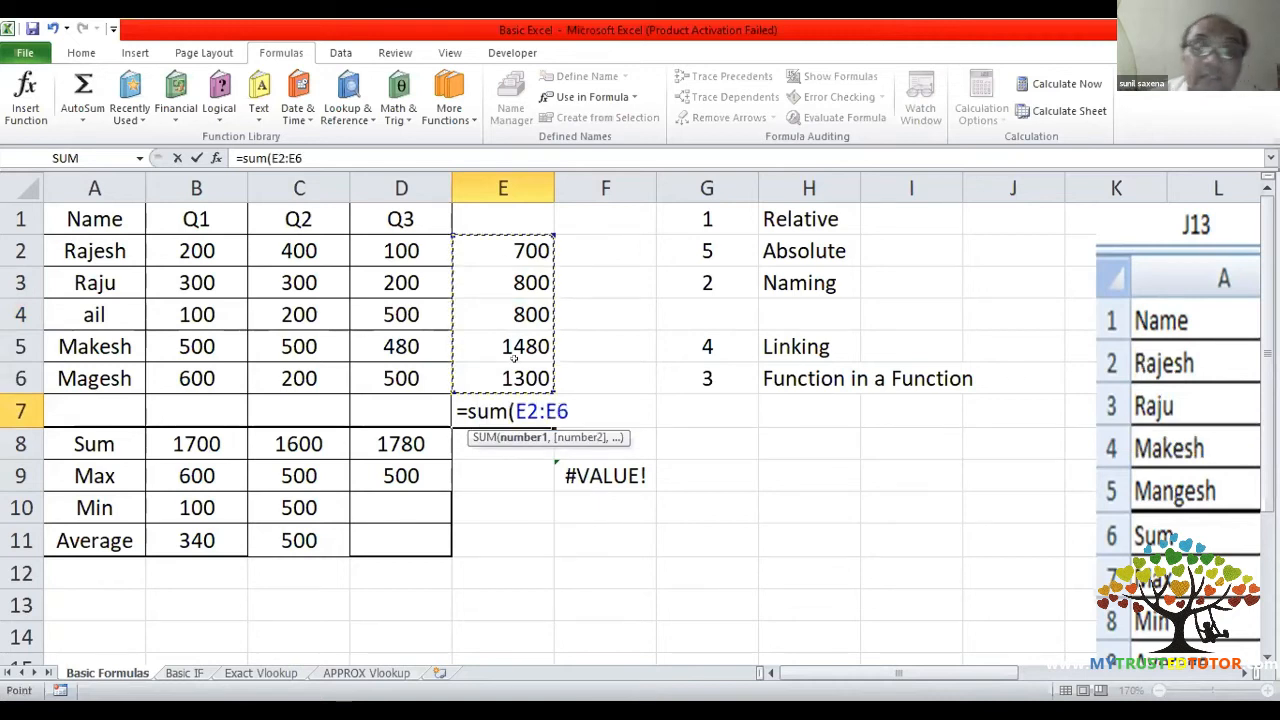
{"action": "key", "text": "Return"}
- Clear the formula in F9 and link G9 to the grand total with =E7
{"action": "left_click", "coordinate": [617, 475]}
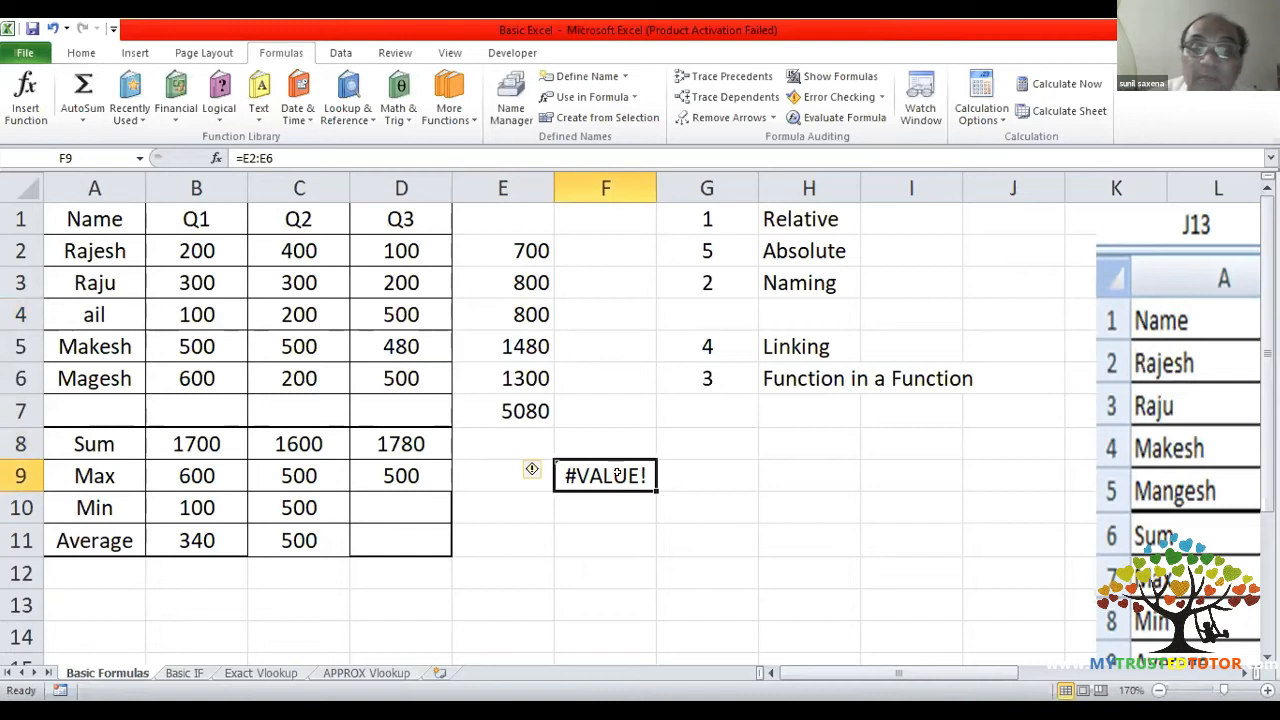
{"action": "key", "text": "Delete"}
{"action": "left_click", "coordinate": [697, 463]}
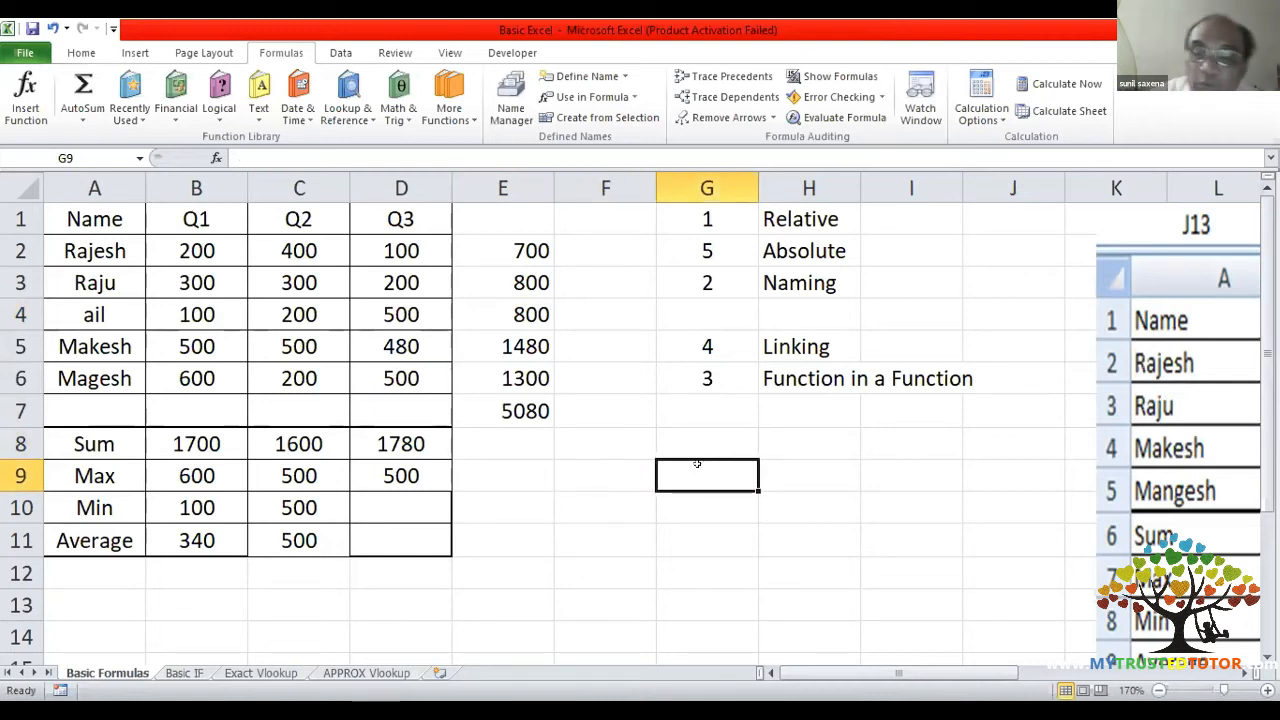
{"action": "type", "text": "="}
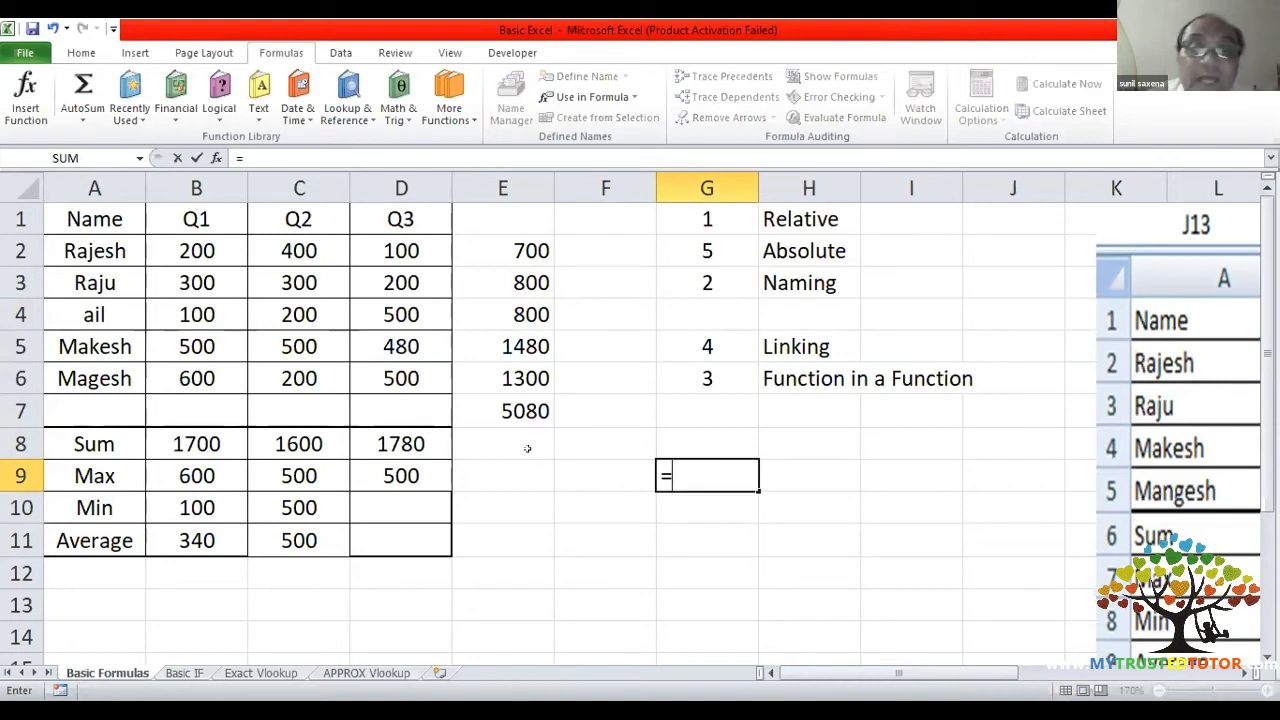
{"action": "left_click", "coordinate": [511, 402]}
{"action": "key", "text": "Return"}
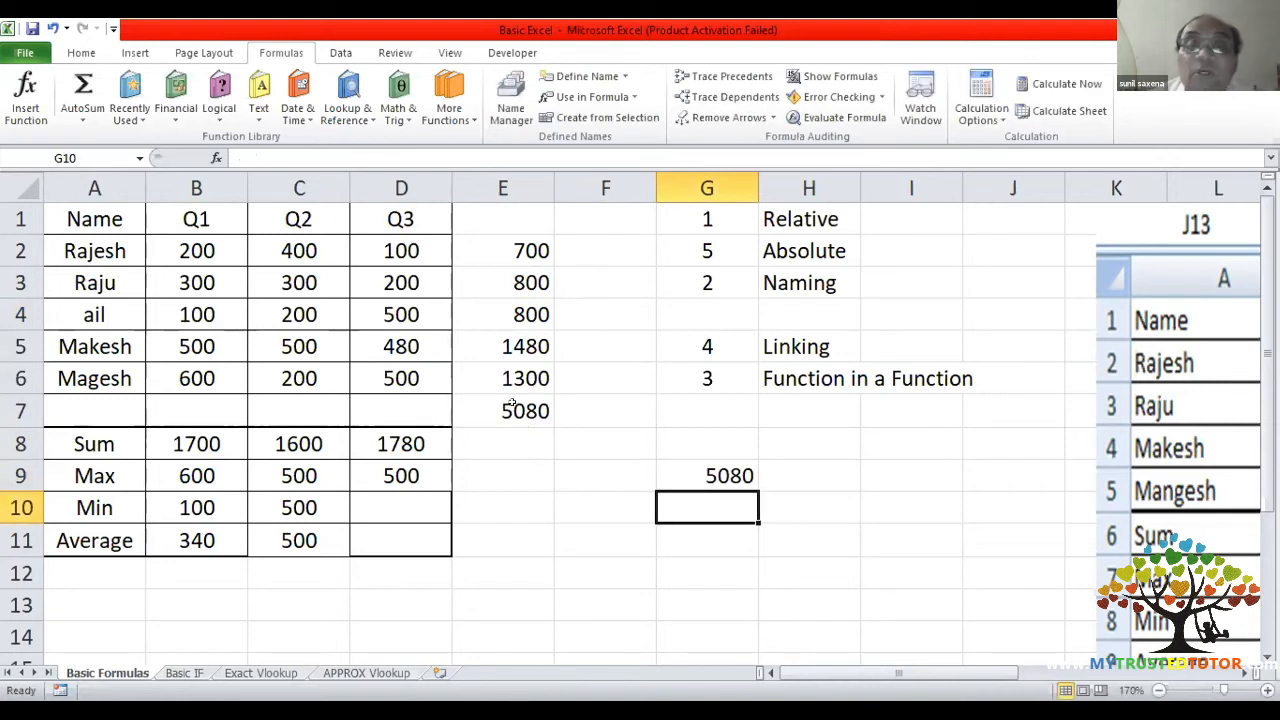
- Change the Q2 value in C3 to 60000 and check the linked cell G9
{"action": "left_click", "coordinate": [302, 280]}
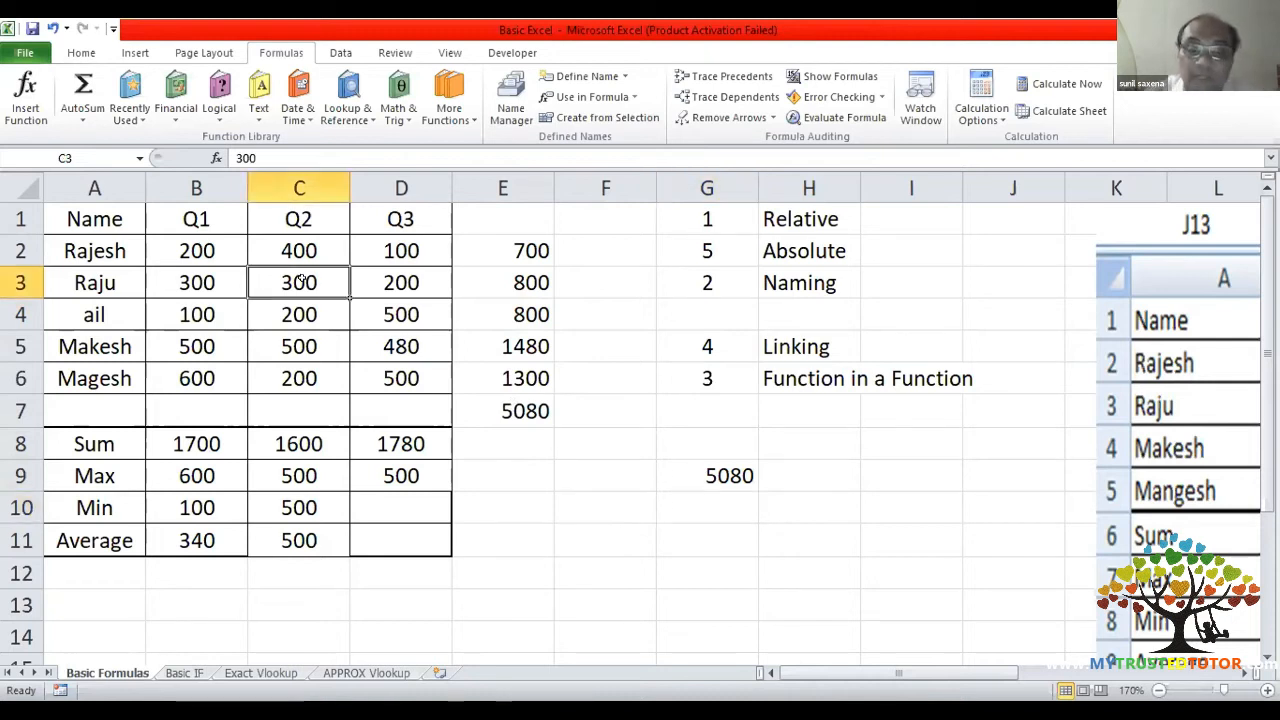
{"action": "type", "text": "60000"}
{"action": "key", "text": "Return"}
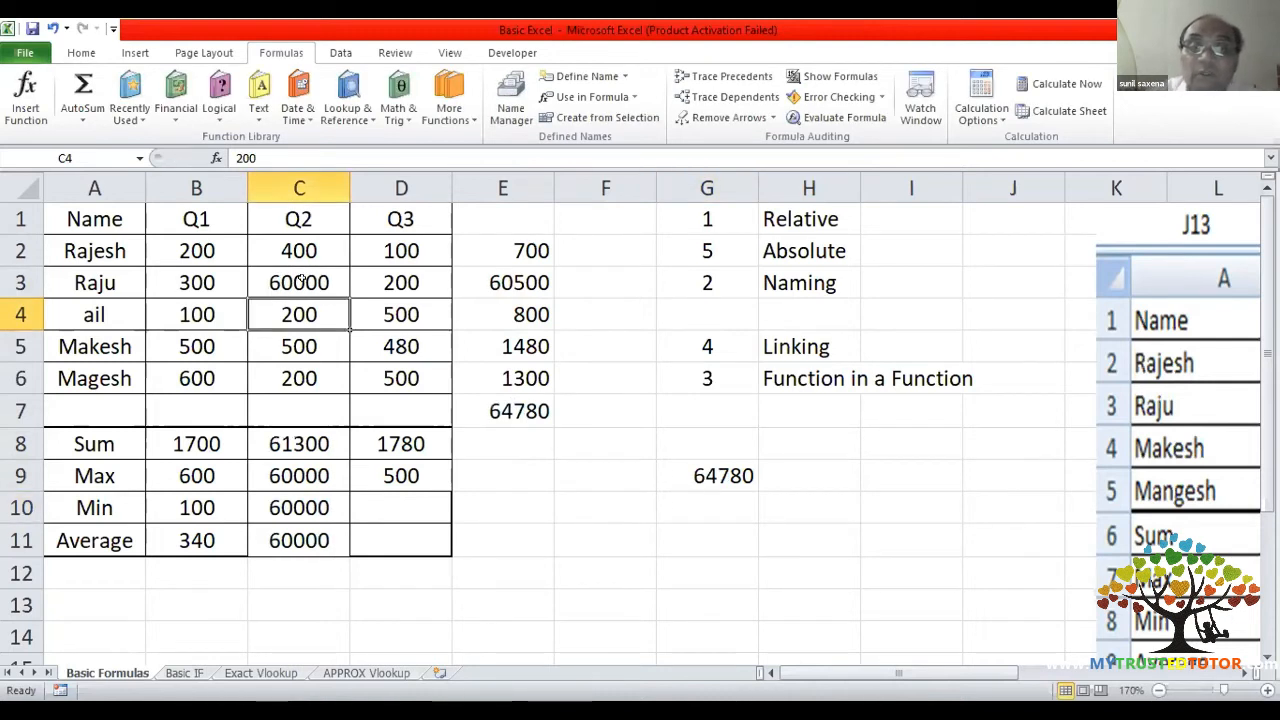
{"action": "left_click", "coordinate": [712, 474]}
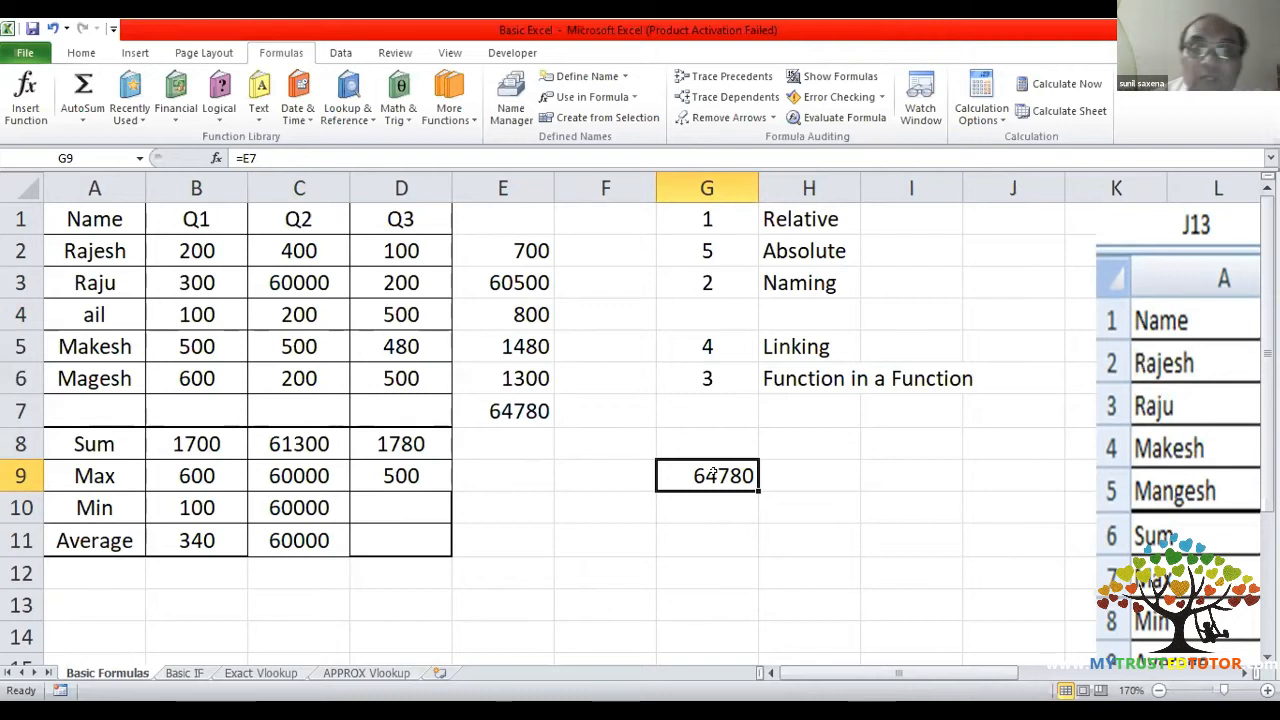
- Add a new worksheet and link its cell G3 to the grand total with ='Basic Formulas'!E7
{"action": "left_click", "coordinate": [440, 671]}
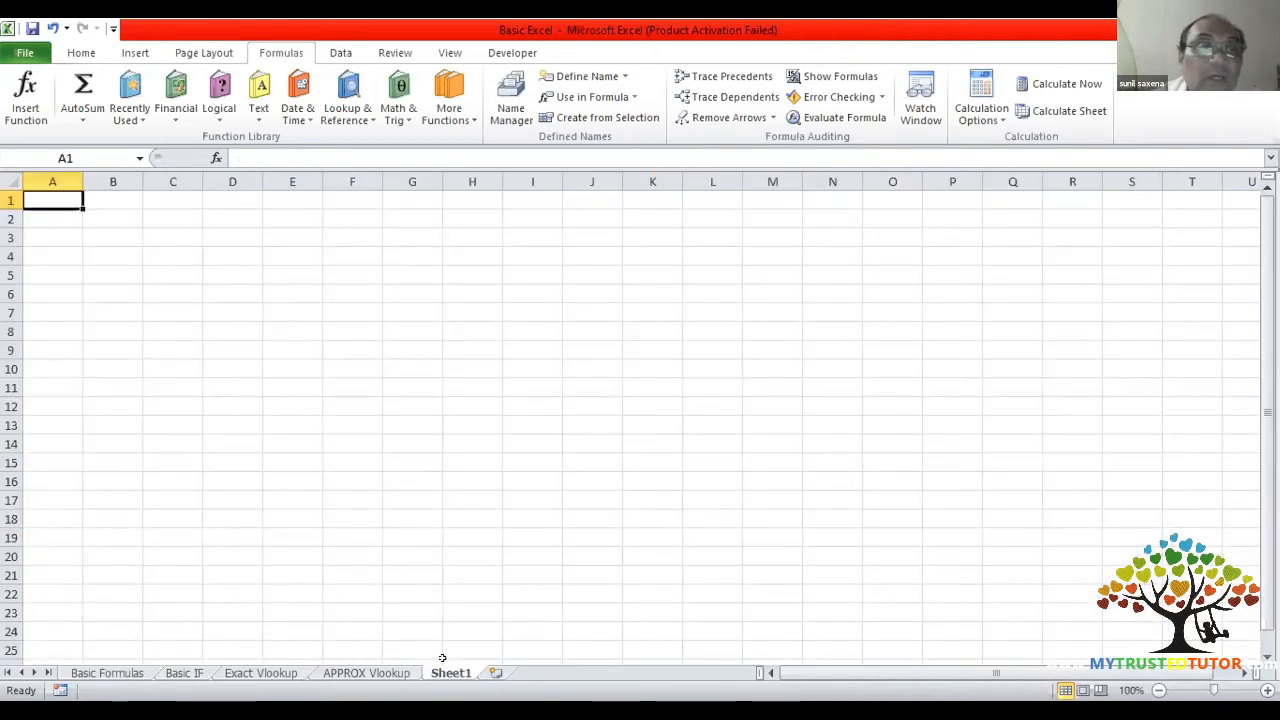
{"action": "left_click", "coordinate": [411, 236]}
{"action": "type", "text": "="}
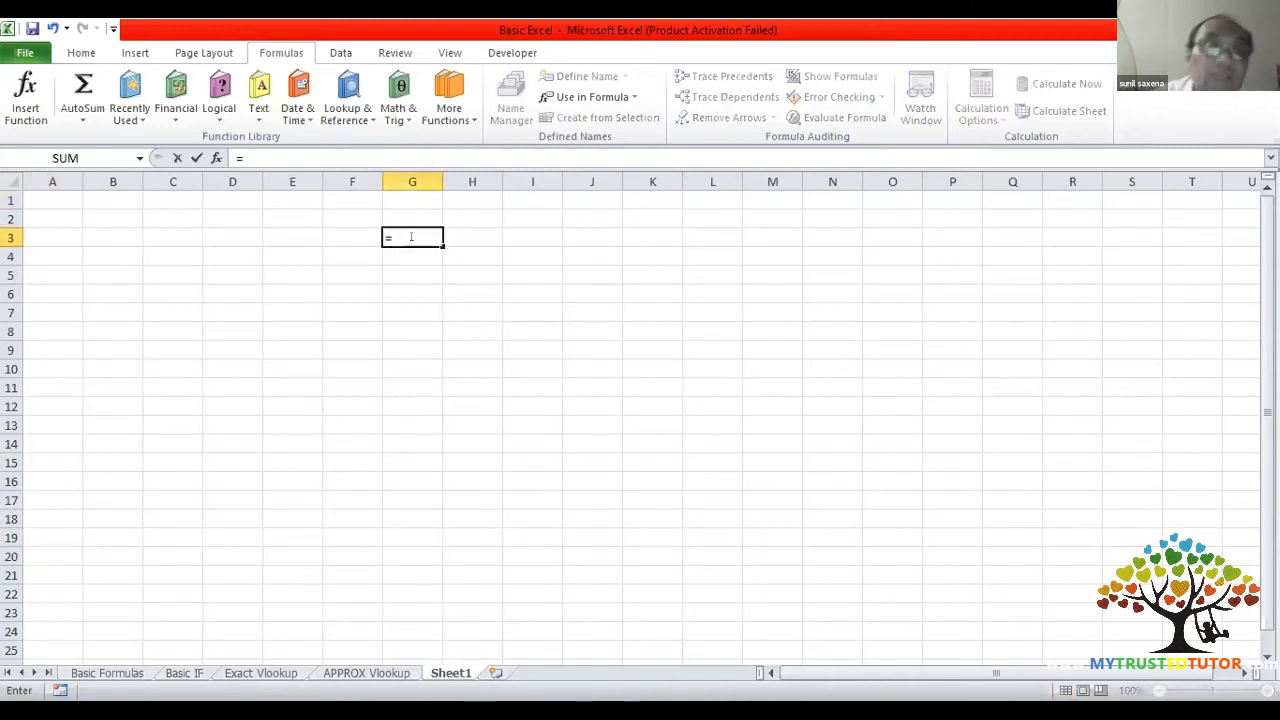
{"action": "left_click", "coordinate": [108, 673]}
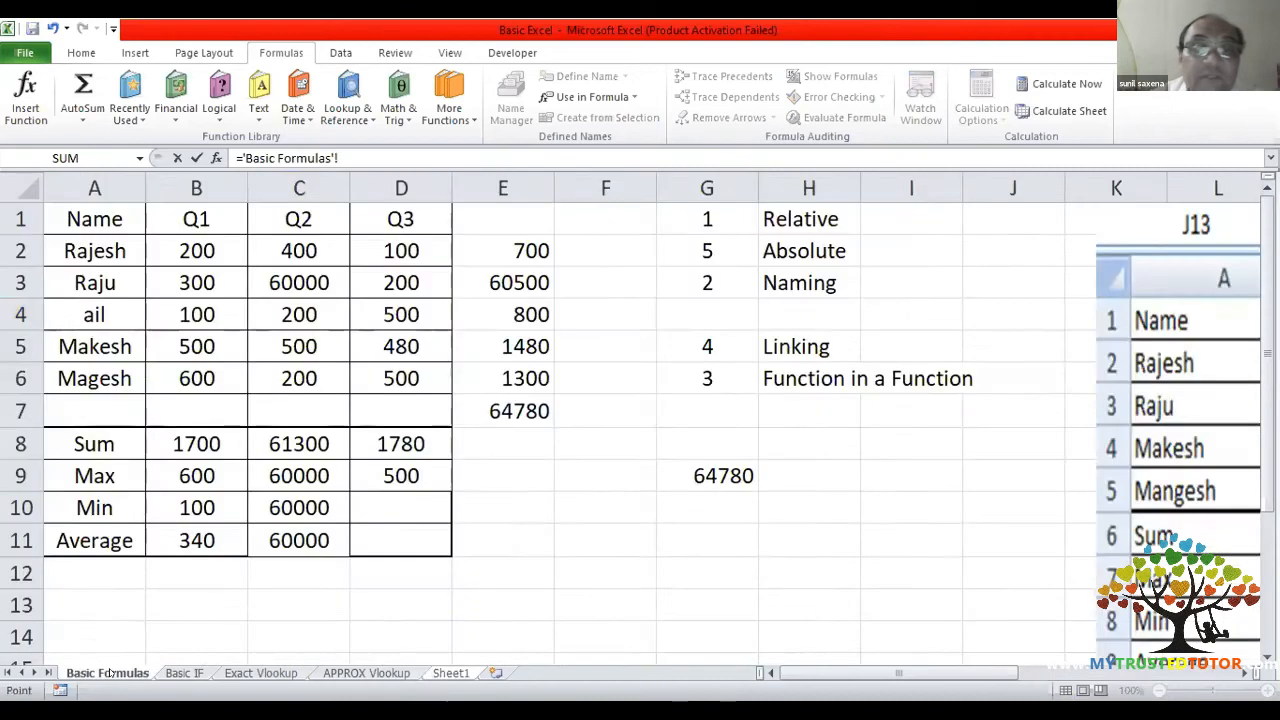
{"action": "left_click", "coordinate": [513, 411]}
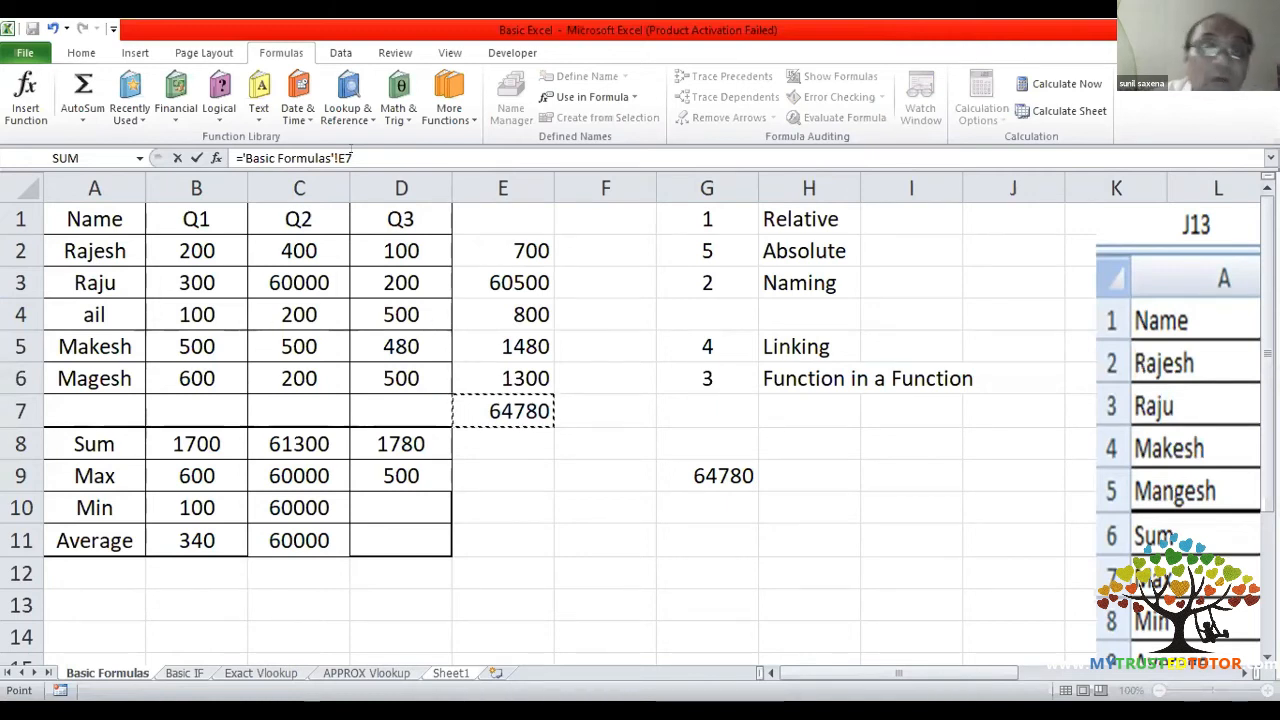
{"action": "left_click", "coordinate": [364, 150]}
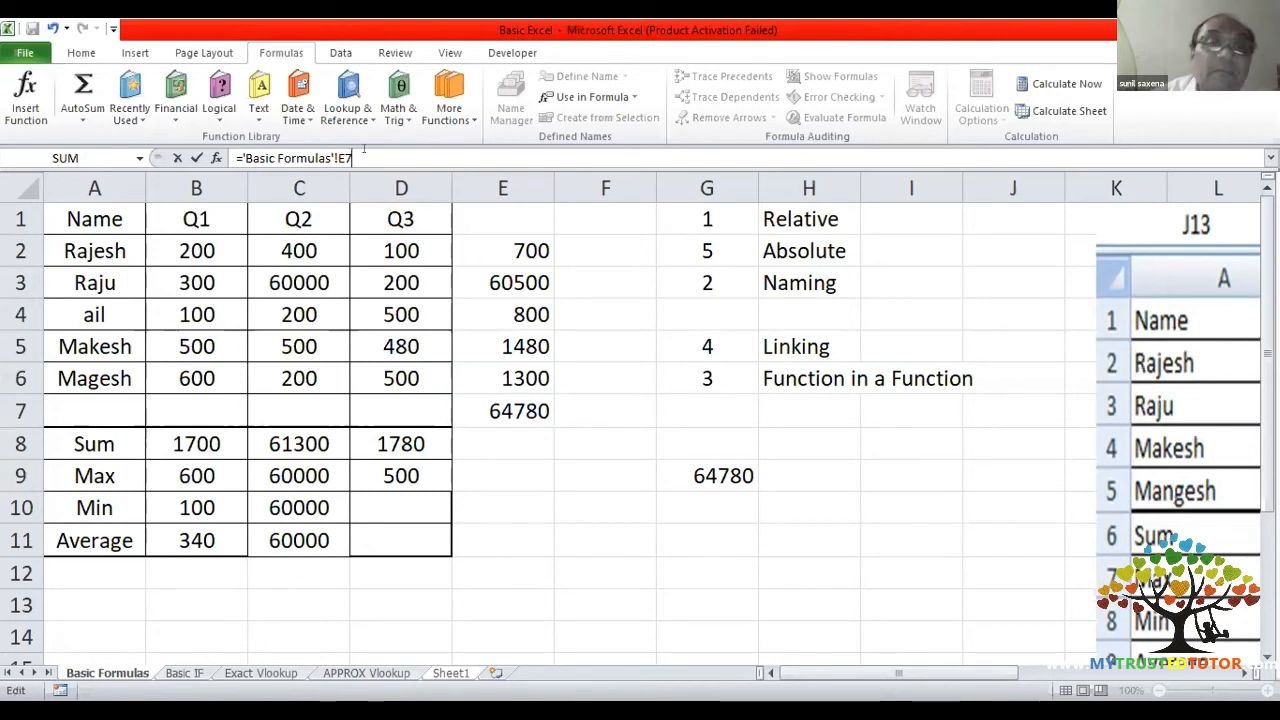
{"action": "key", "text": "Return"}
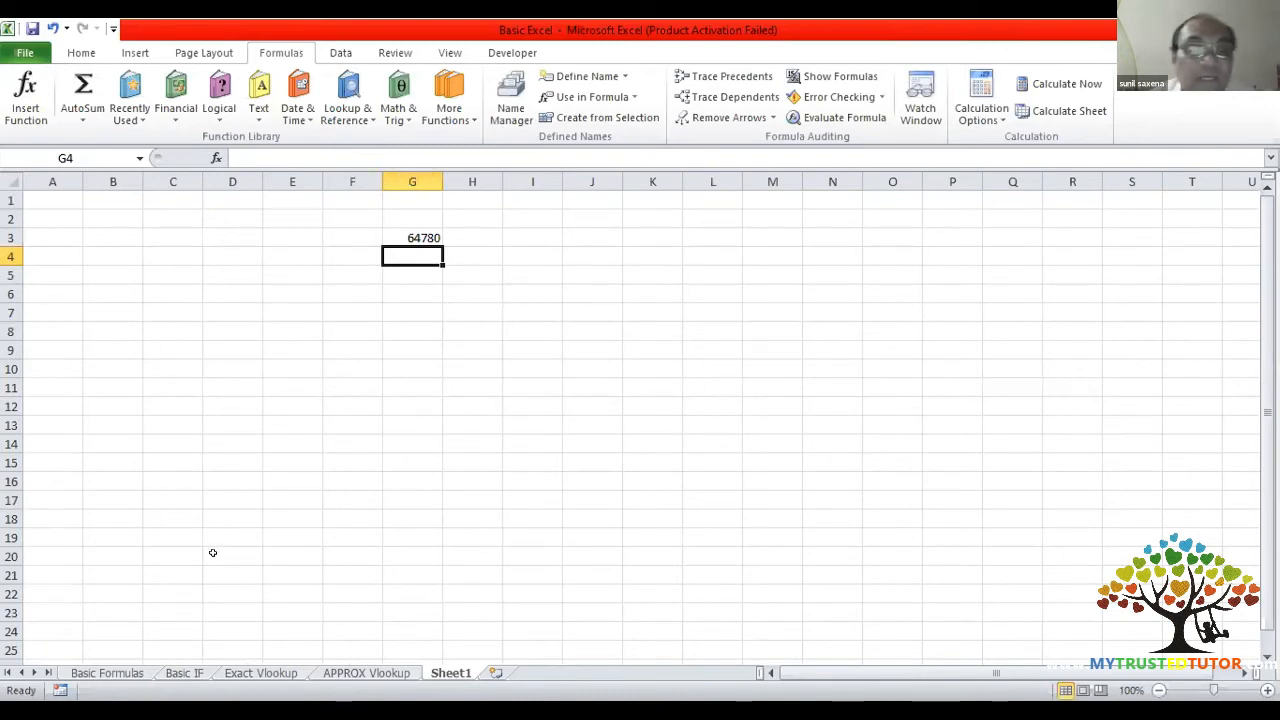
- Return to the Basic Formulas sheet and clear the row totals in E2:E7 and the numbering in G1:G7
{"action": "left_click", "coordinate": [137, 672]}
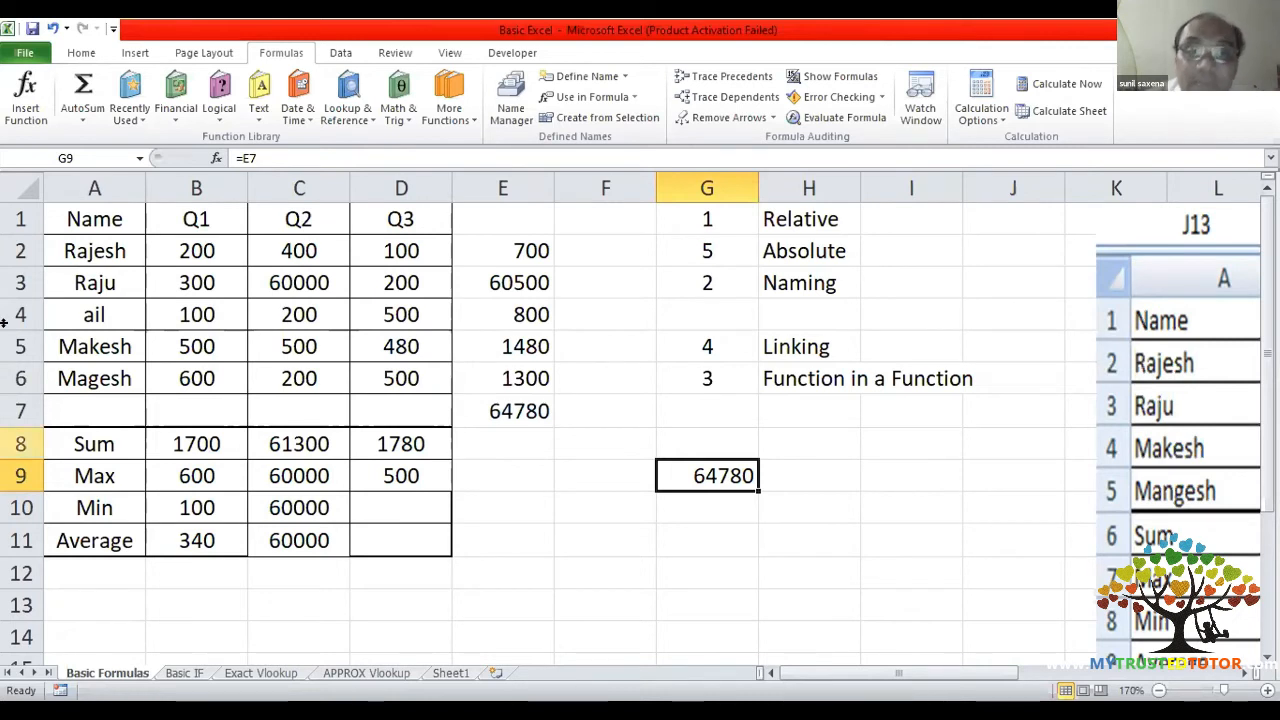
{"action": "left_click_drag", "start_coordinate": [497, 238], "coordinate": [502, 401]}
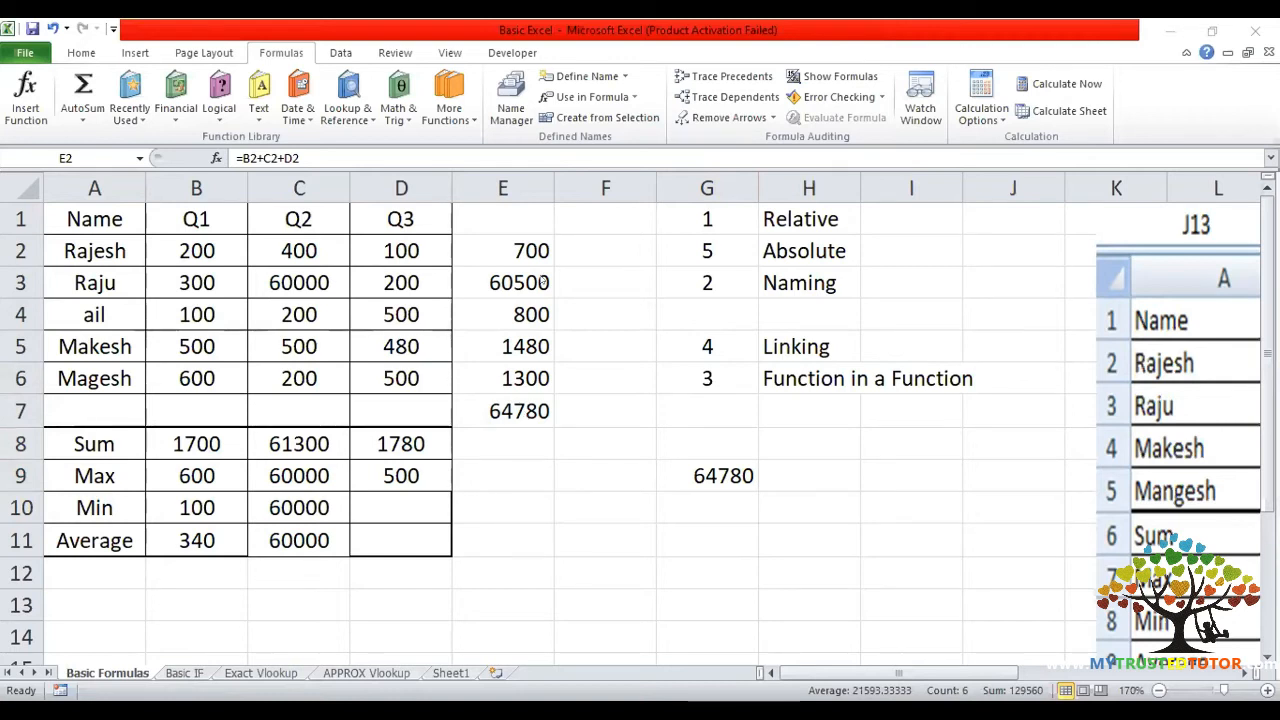
{"action": "left_click_drag", "start_coordinate": [510, 248], "coordinate": [503, 397]}
{"action": "key", "text": "Delete"}
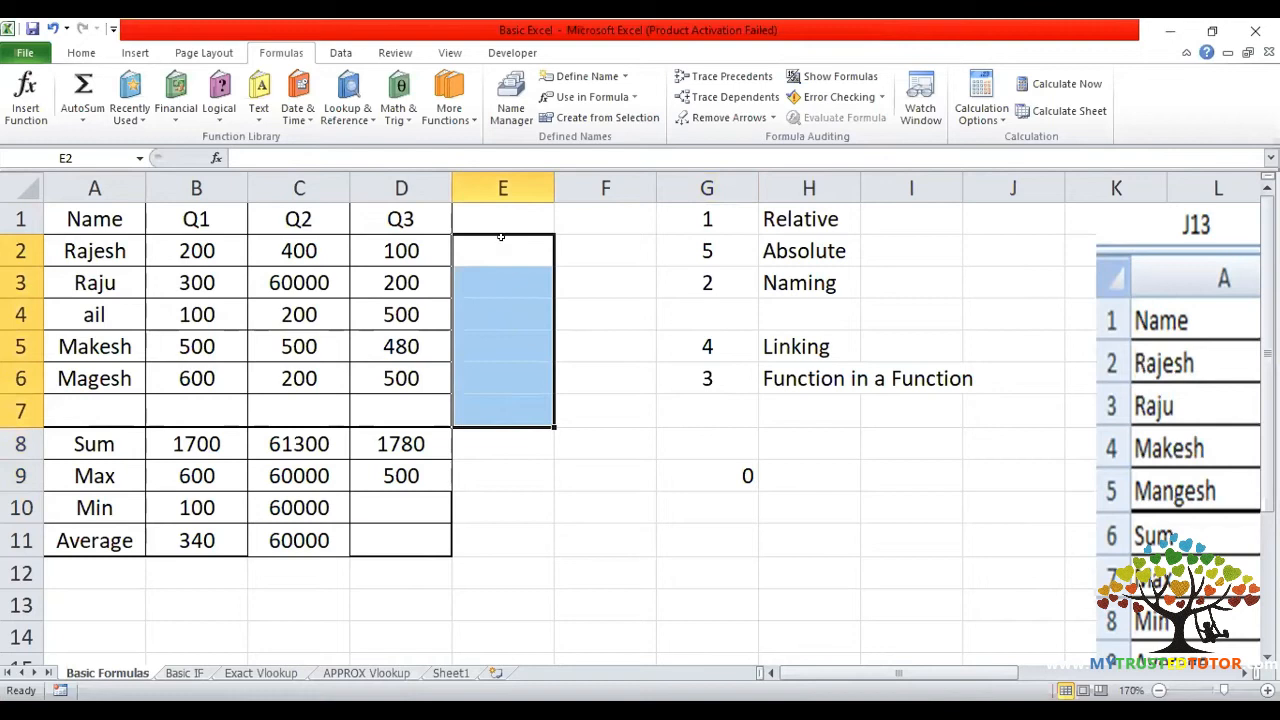
{"action": "left_click_drag", "start_coordinate": [677, 216], "coordinate": [691, 413]}
{"action": "key", "text": "Delete"}
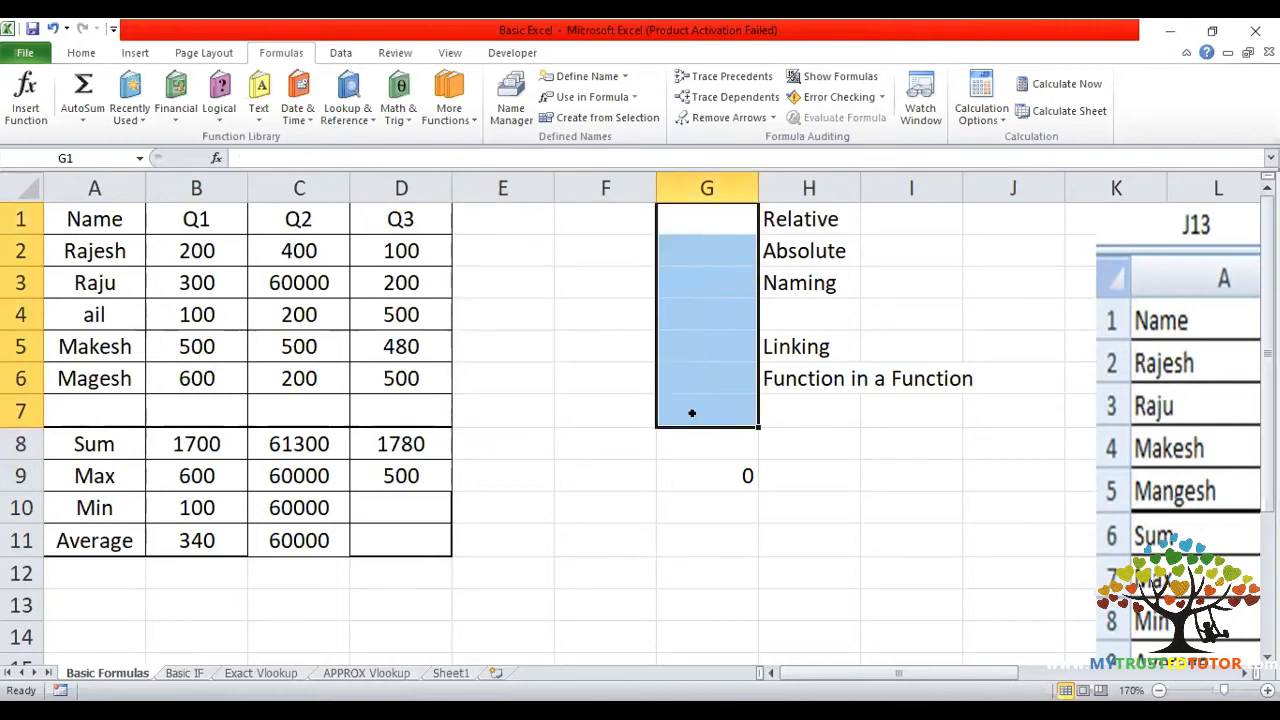
- Enter 300 in cell G1 beside the Relative label
{"action": "left_click", "coordinate": [680, 218]}
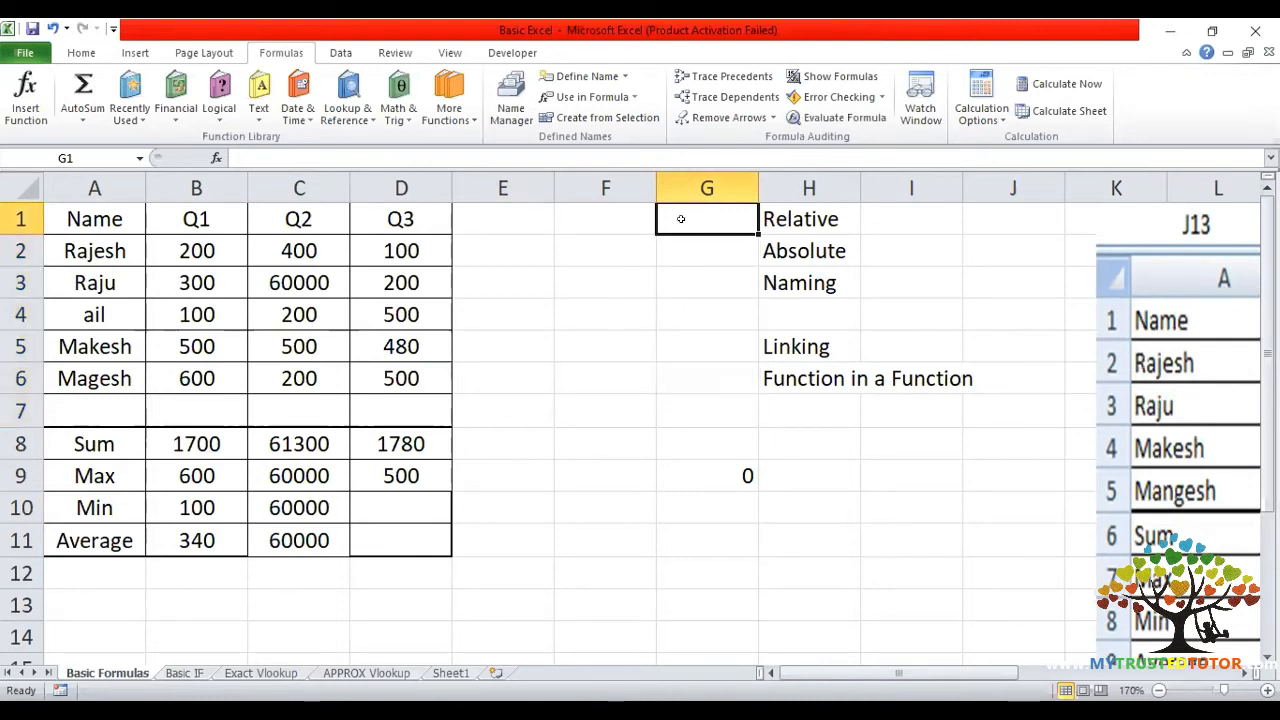
{"action": "type", "text": "300"}
{"action": "key", "text": "Return"}
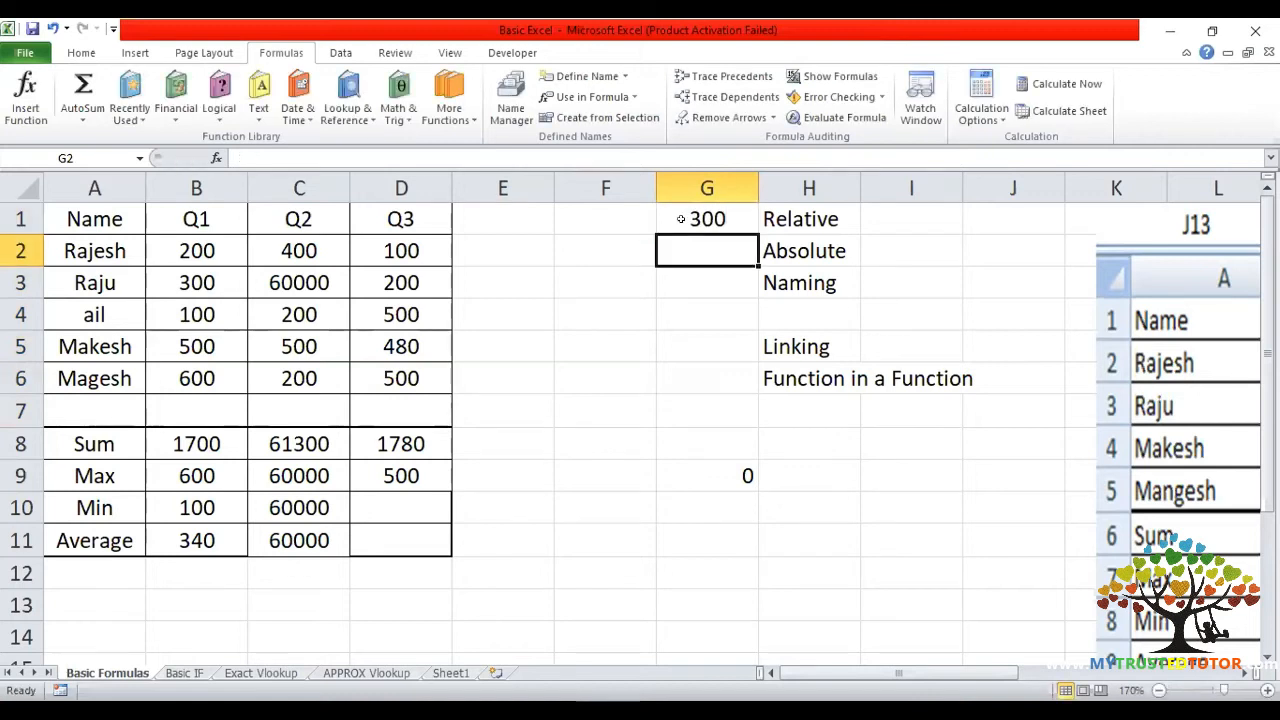
- Enter the formula =B2+C2+D2+G1 in E2 to add the G1 amount to the first row's three quarters
{"action": "left_click", "coordinate": [485, 248]}
{"action": "type", "text": "="}
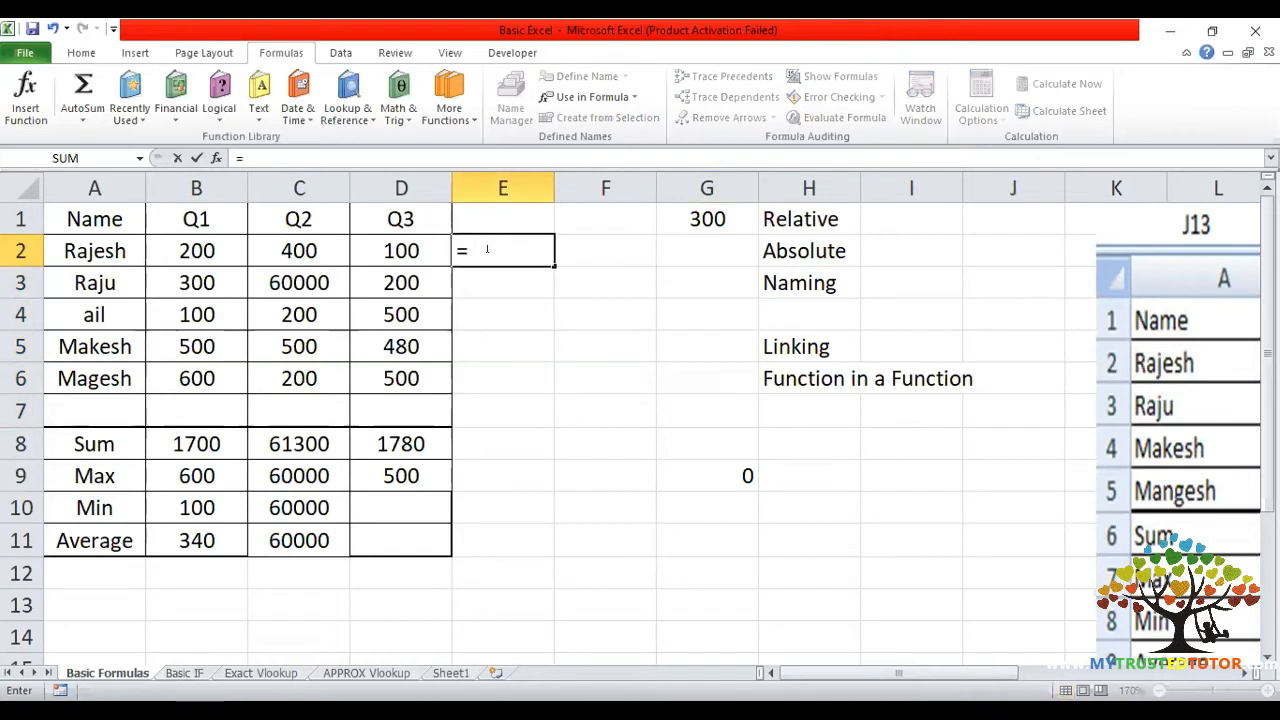
{"action": "left_click", "coordinate": [197, 249]}
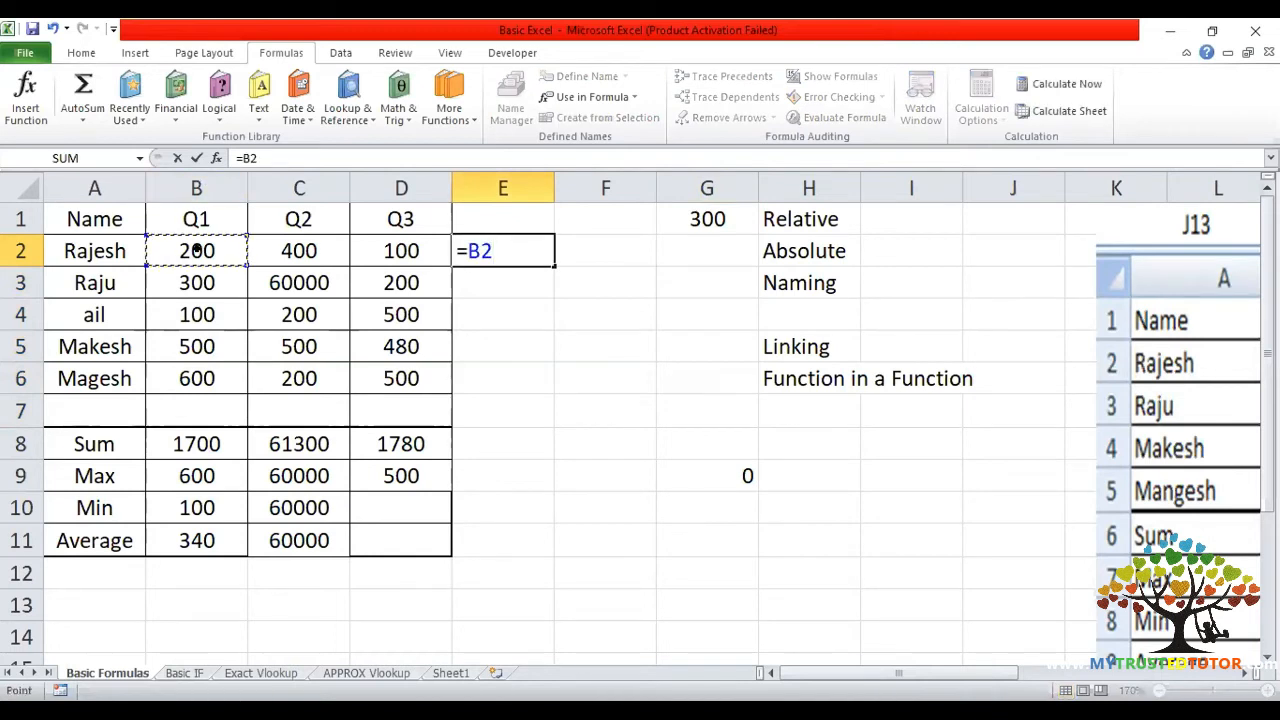
{"action": "type", "text": "+"}
{"action": "left_click", "coordinate": [288, 250]}
{"action": "type", "text": "+"}
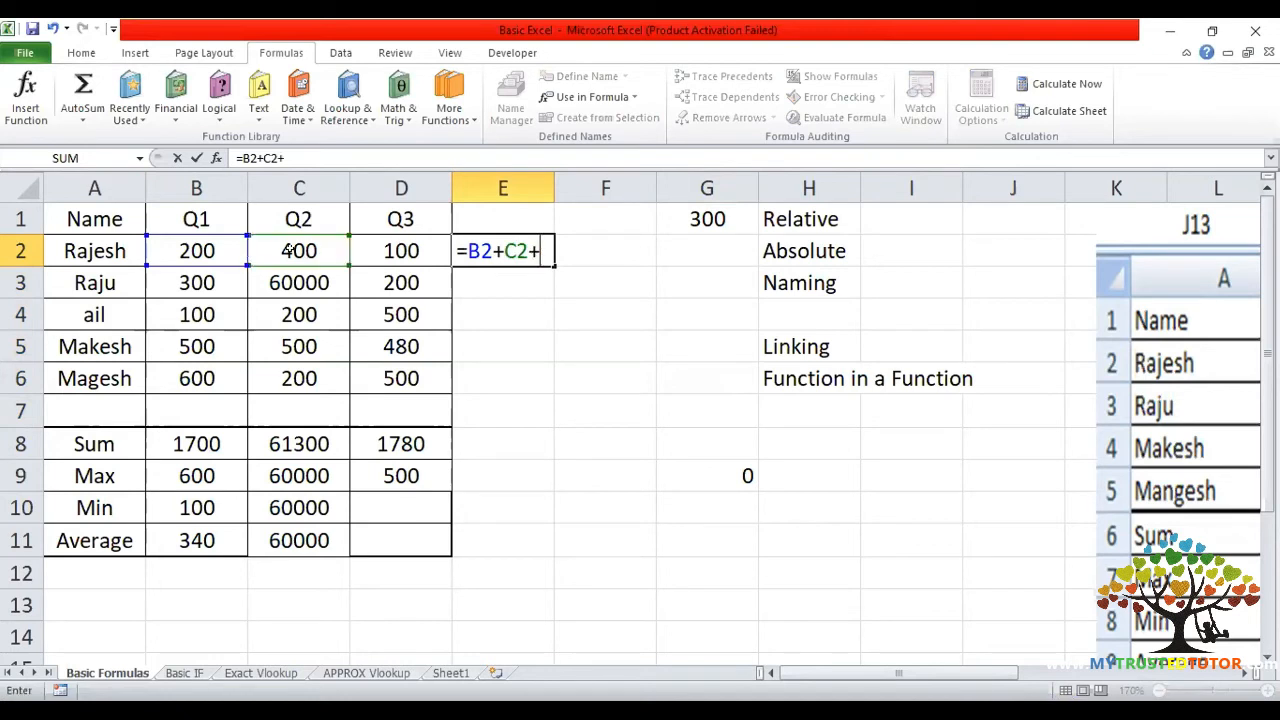
{"action": "left_click", "coordinate": [379, 249]}
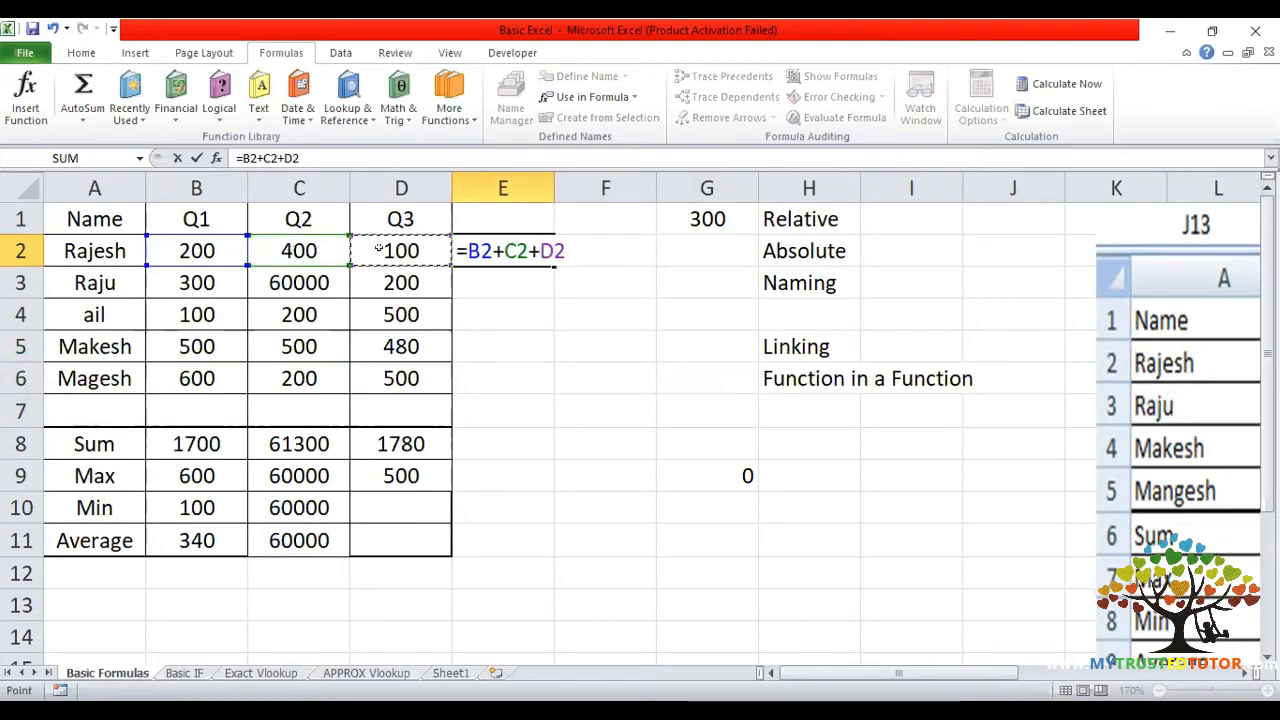
{"action": "type", "text": "+"}
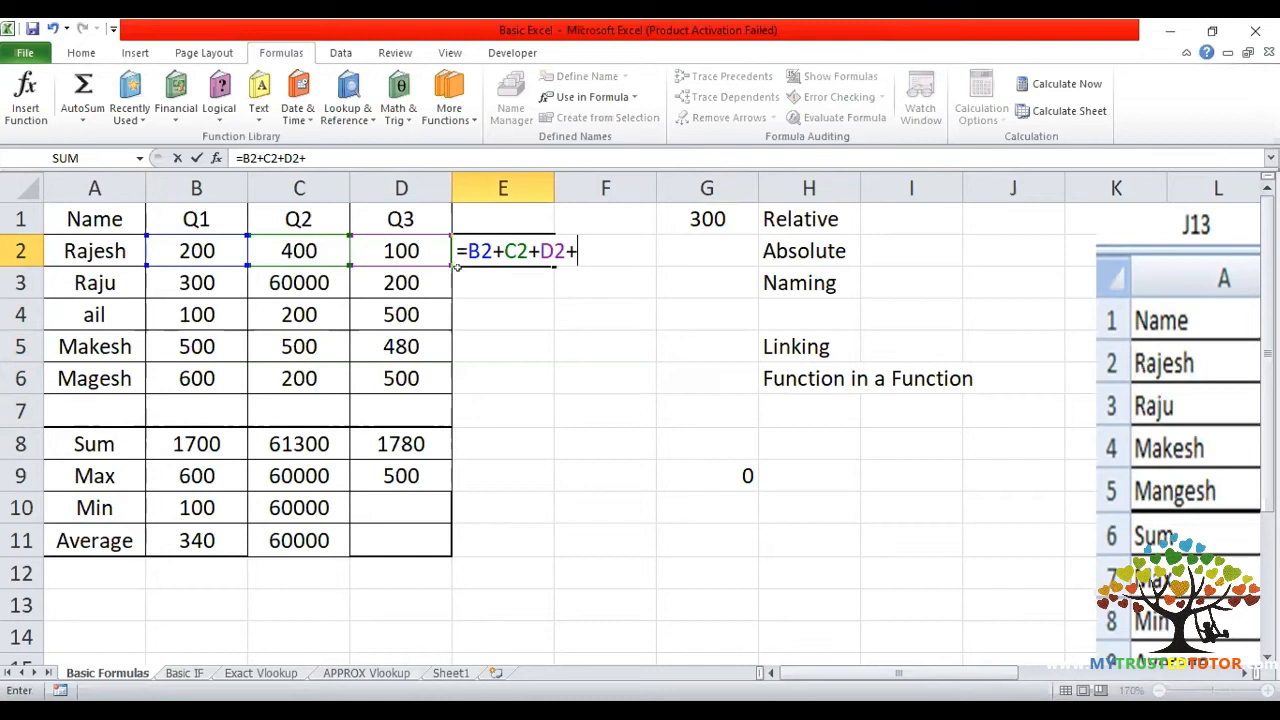
{"action": "left_click", "coordinate": [707, 219]}
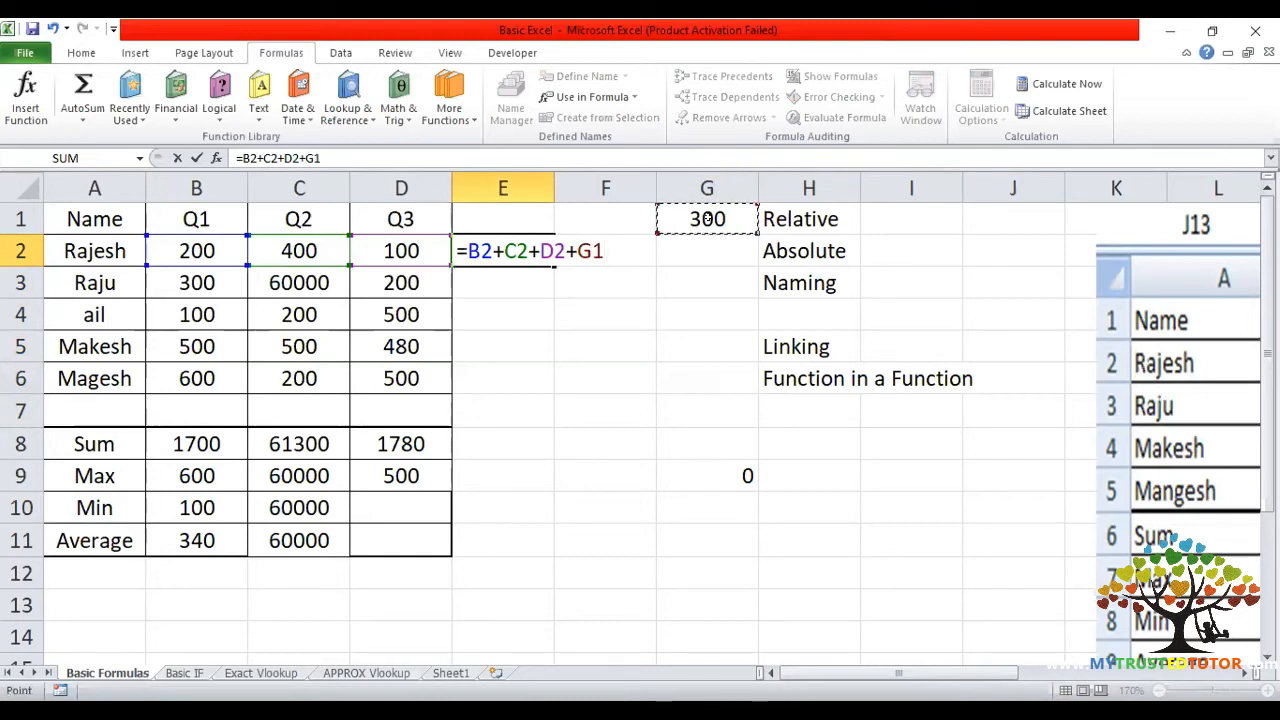
{"action": "key", "text": "Return"}
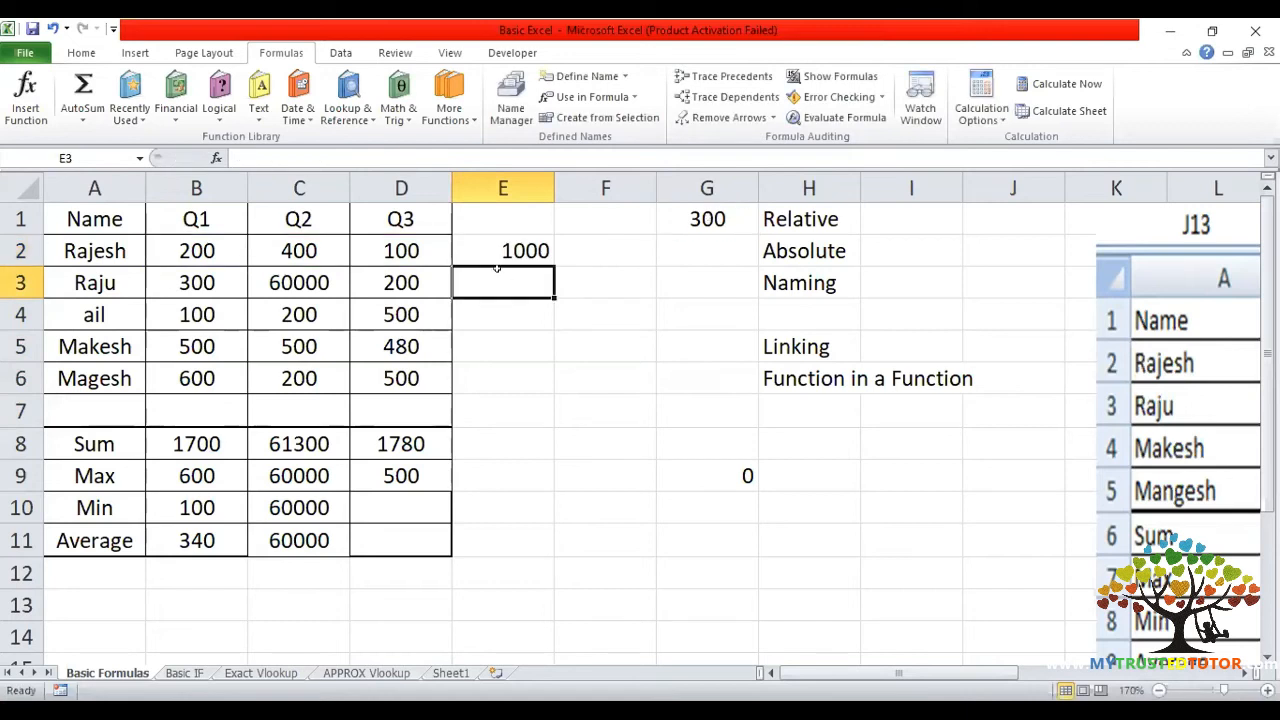
- Copy the E2 formula with its relative G1 reference down through E6
{"action": "left_click", "coordinate": [502, 250]}
{"action": "left_click_drag", "start_coordinate": [549, 263], "coordinate": [537, 375]}
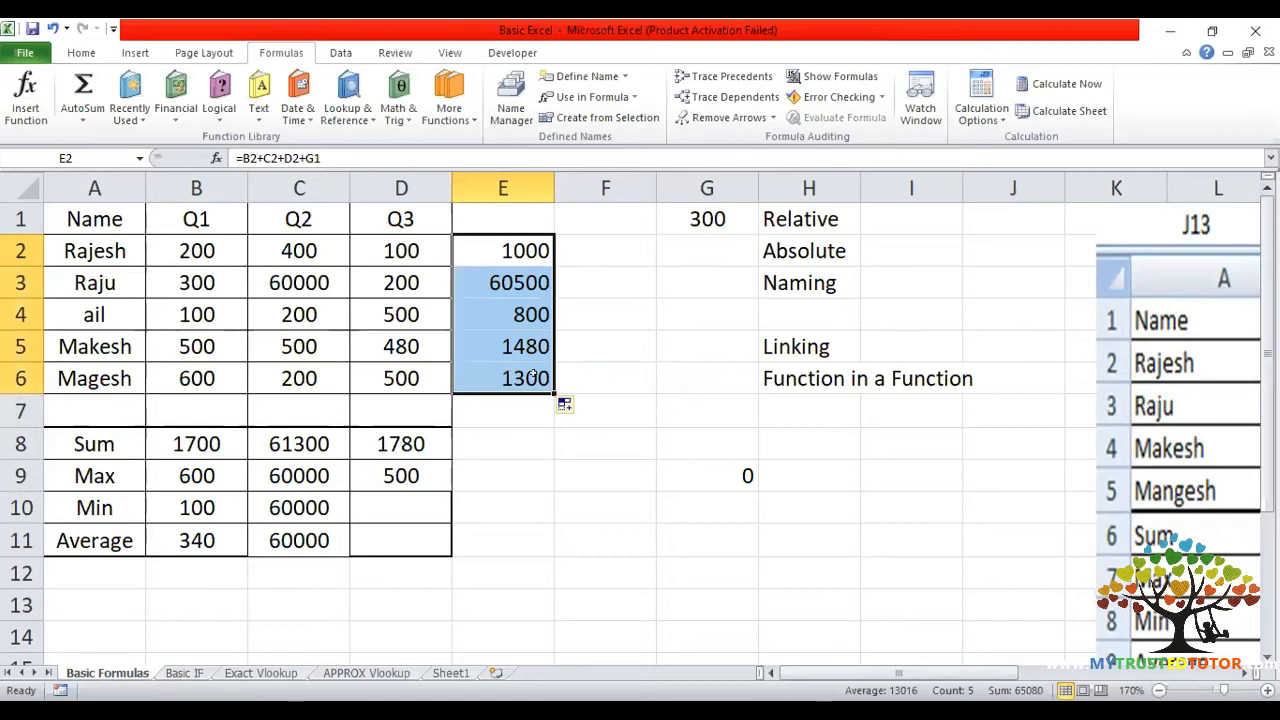
{"action": "left_click", "coordinate": [586, 343]}
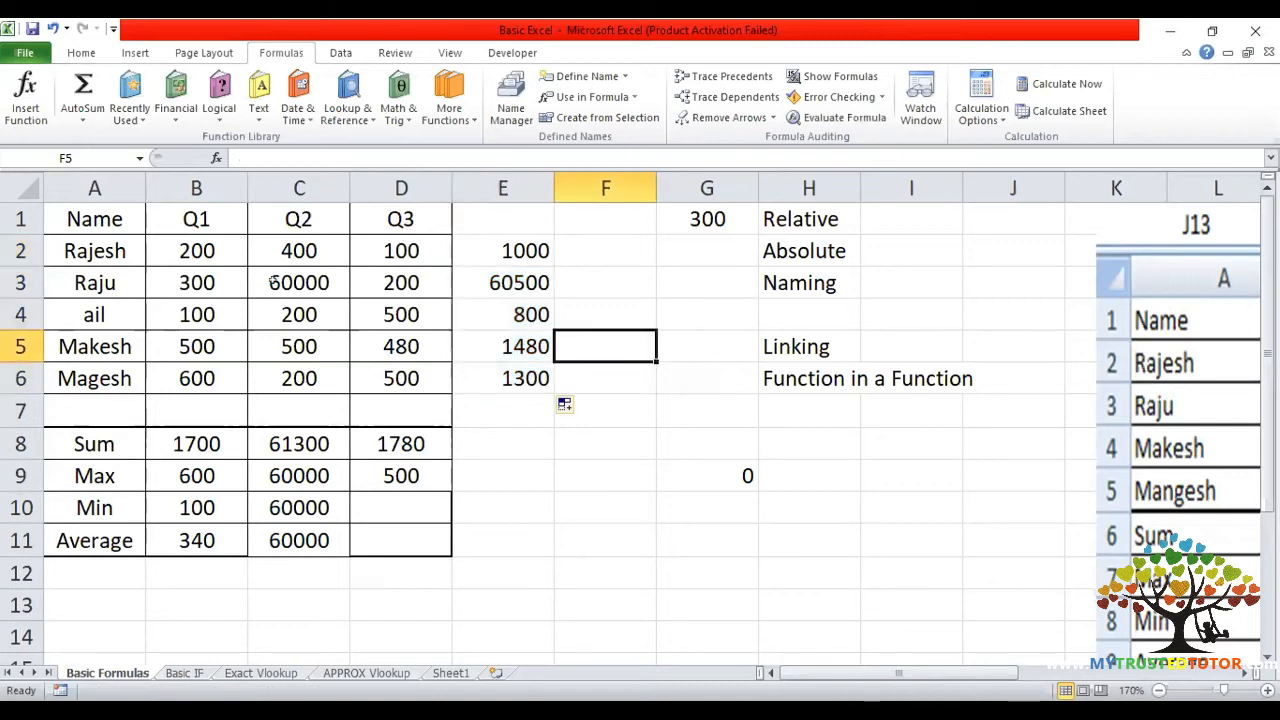
- Change the Q2 value in C3 to 500
{"action": "left_click", "coordinate": [277, 281]}
{"action": "type", "text": "500"}
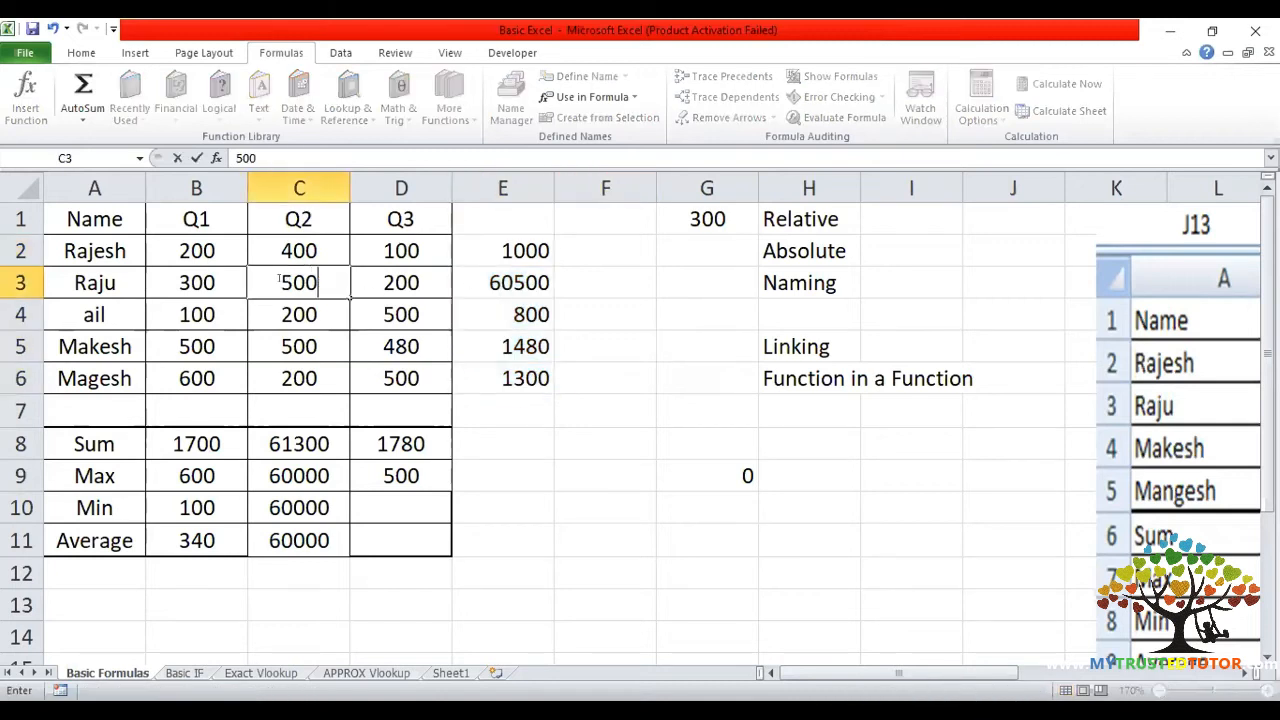
{"action": "key", "text": "Return"}
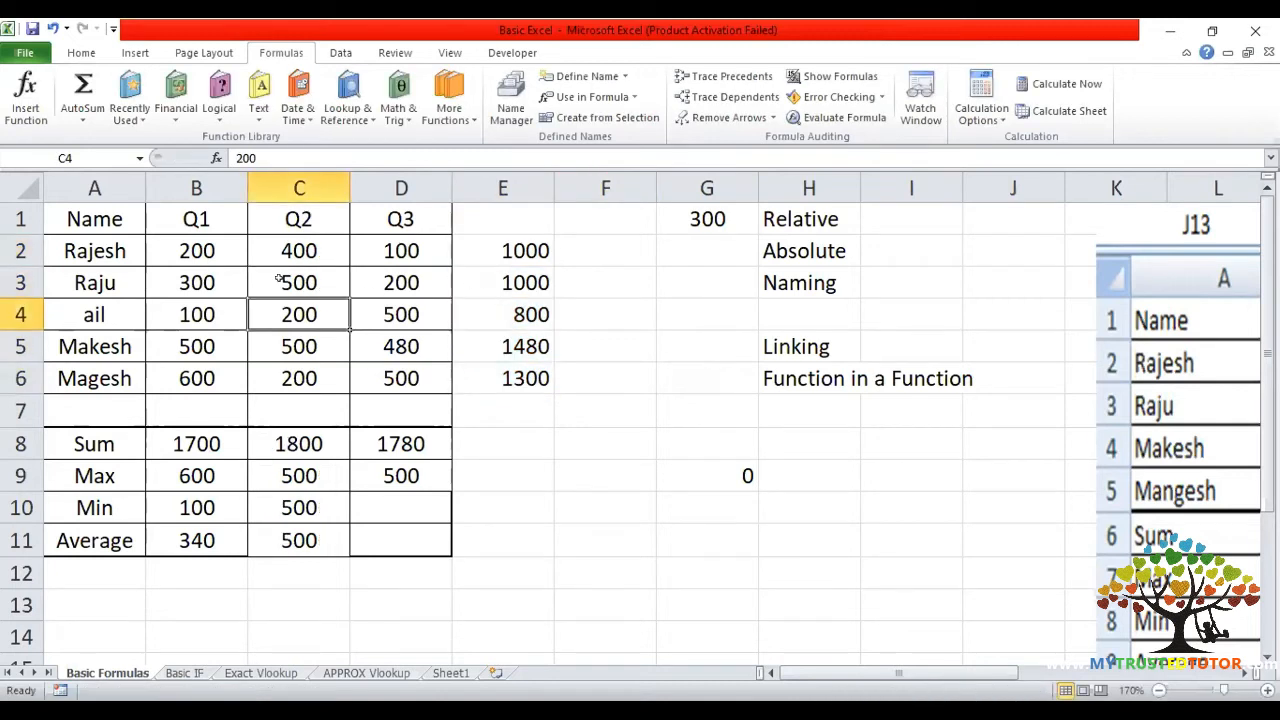
- Inspect the formulas in E2 and E3 to compare which column G cell each one references
{"action": "double_click", "coordinate": [512, 245]}
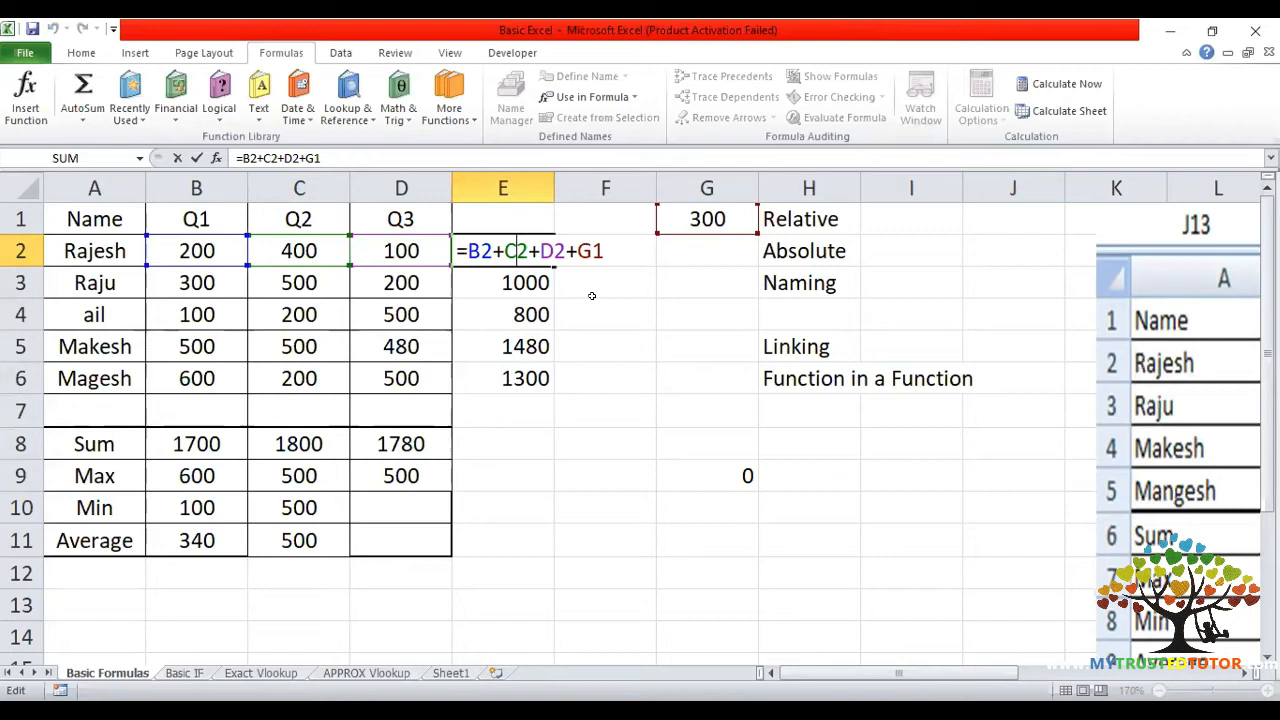
{"action": "key", "text": "Escape"}
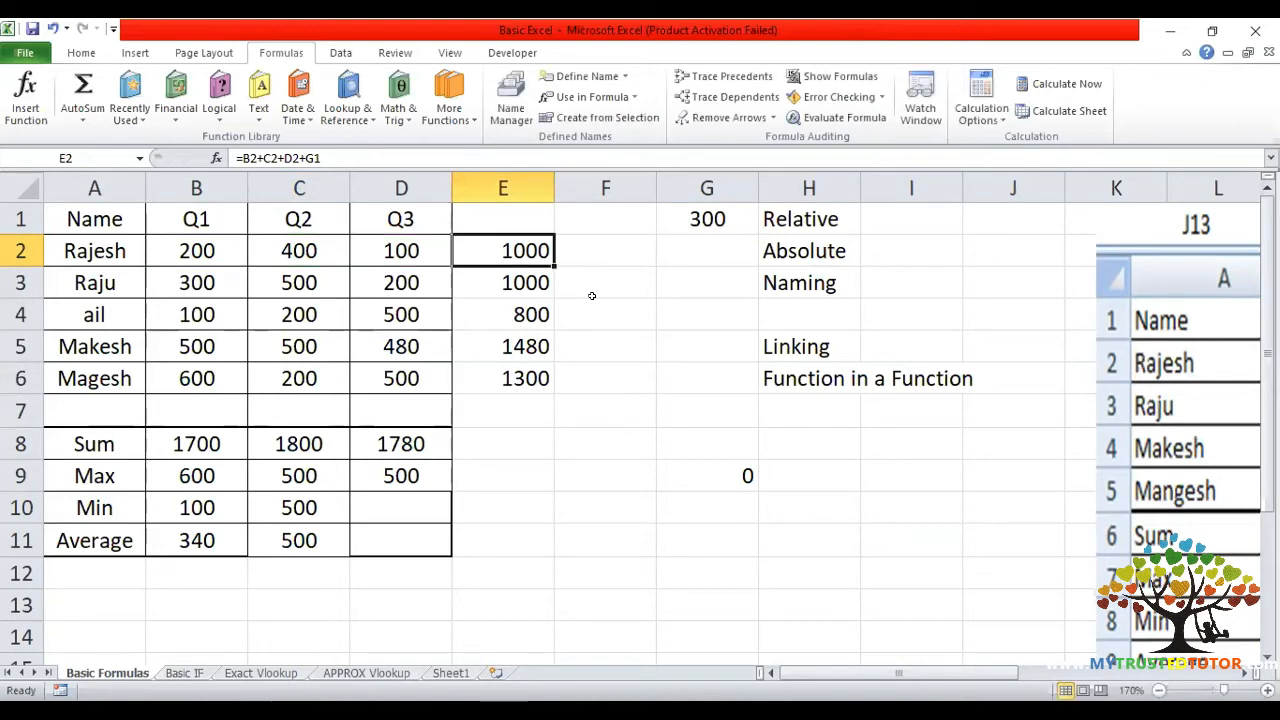
{"action": "double_click", "coordinate": [517, 282]}
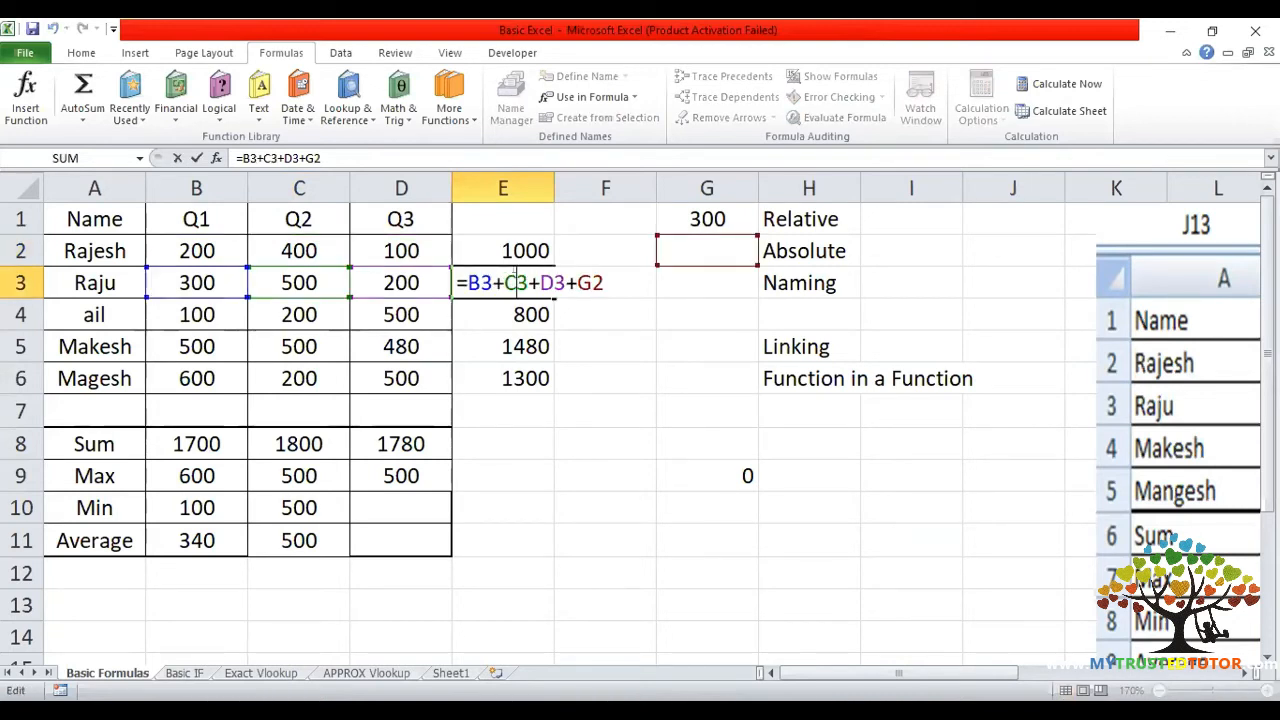
- Make the G1 reference in E2 absolute so the formula reads =B2+C2+D2+$G$1
{"action": "double_click", "coordinate": [514, 247]}
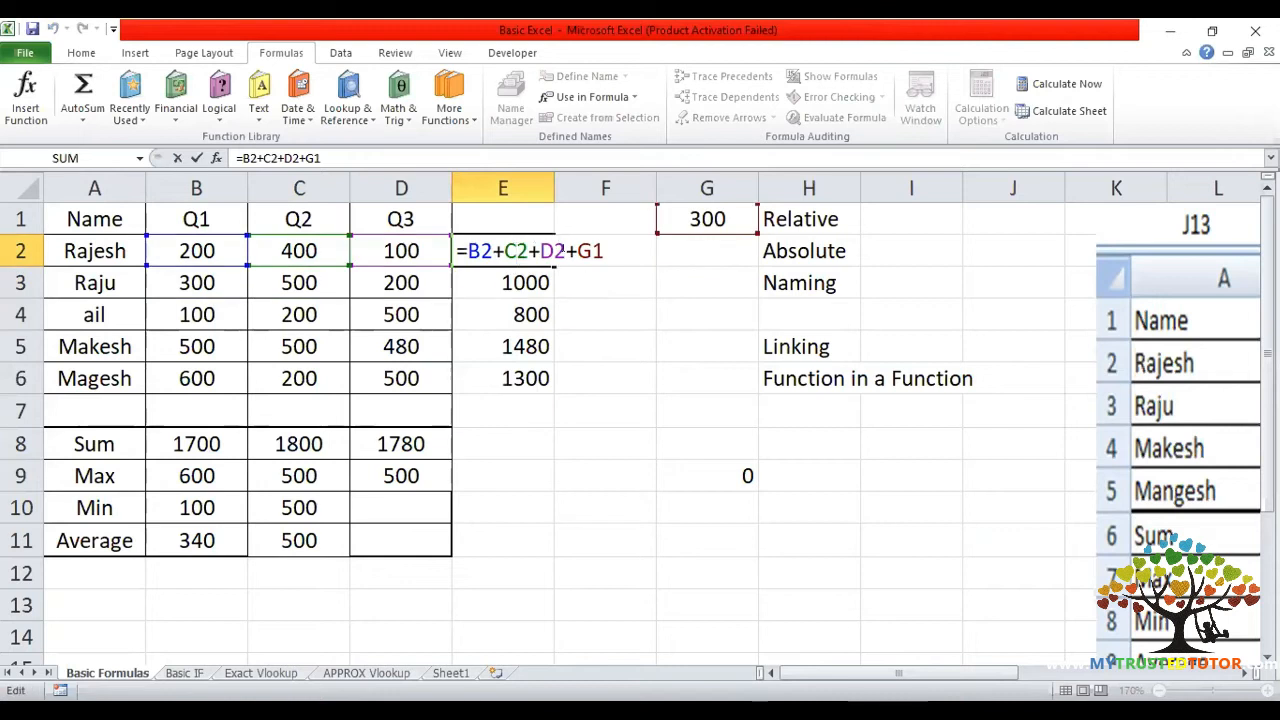
{"action": "key", "text": "BackSpace"}
{"action": "key", "text": "BackSpace"}
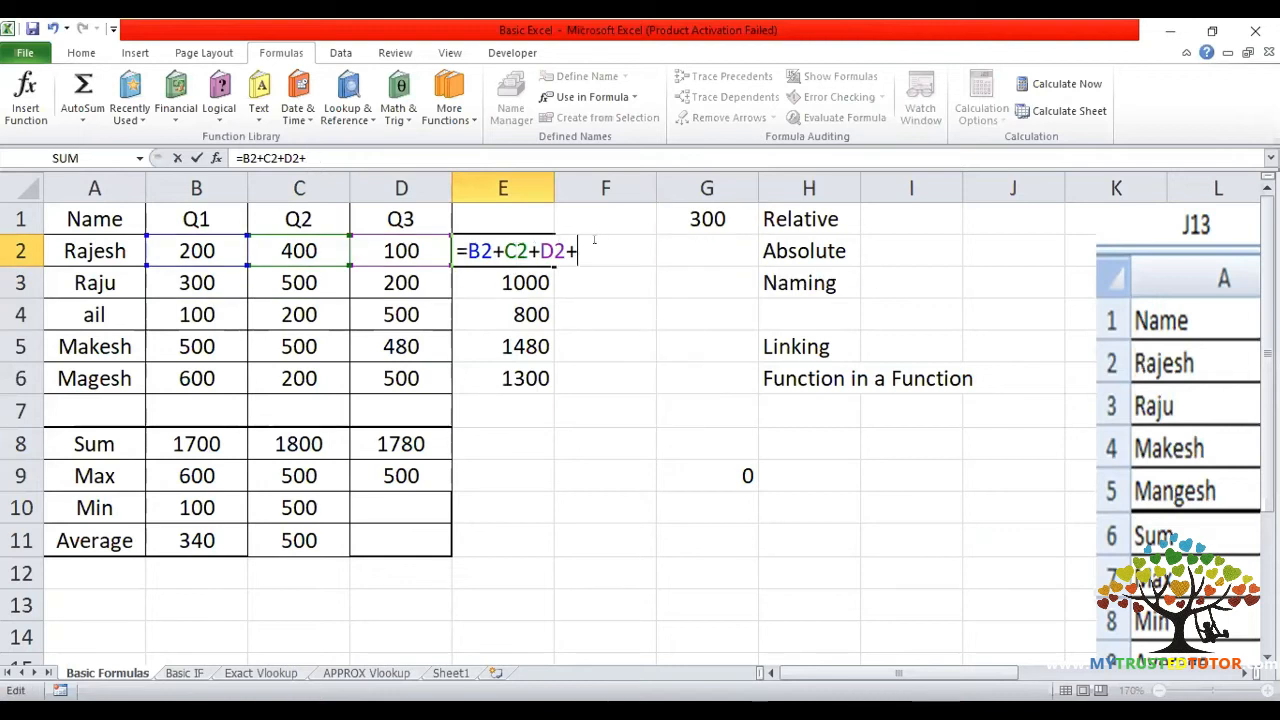
{"action": "type", "text": "$G$"}
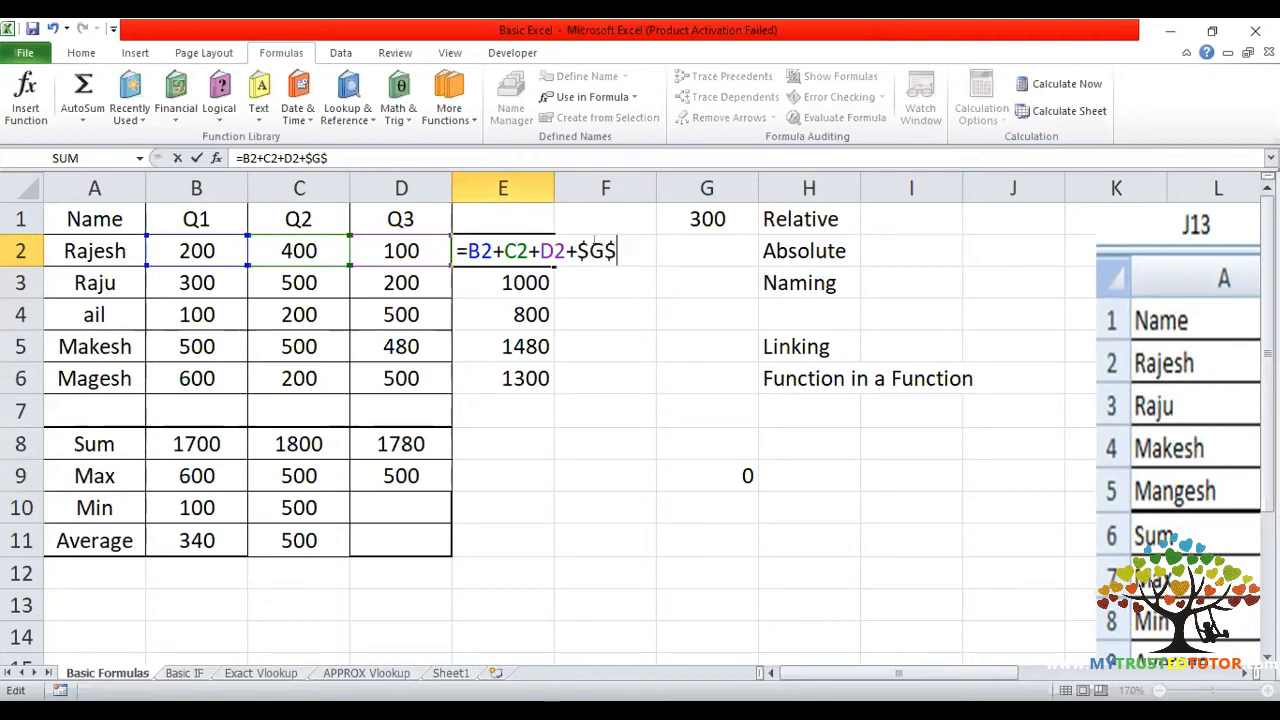
{"action": "type", "text": "1"}
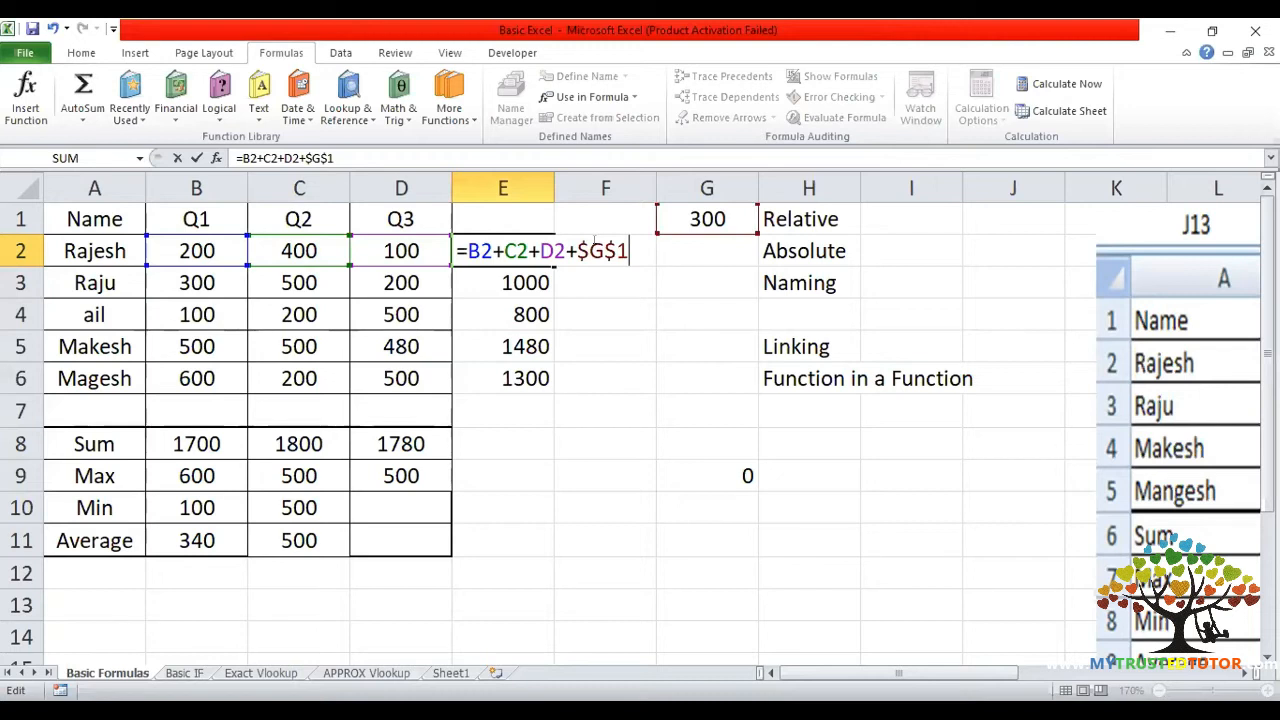
{"action": "key", "text": "BackSpace"}
{"action": "key", "text": "BackSpace"}
{"action": "key", "text": "BackSpace"}
{"action": "key", "text": "BackSpace"}
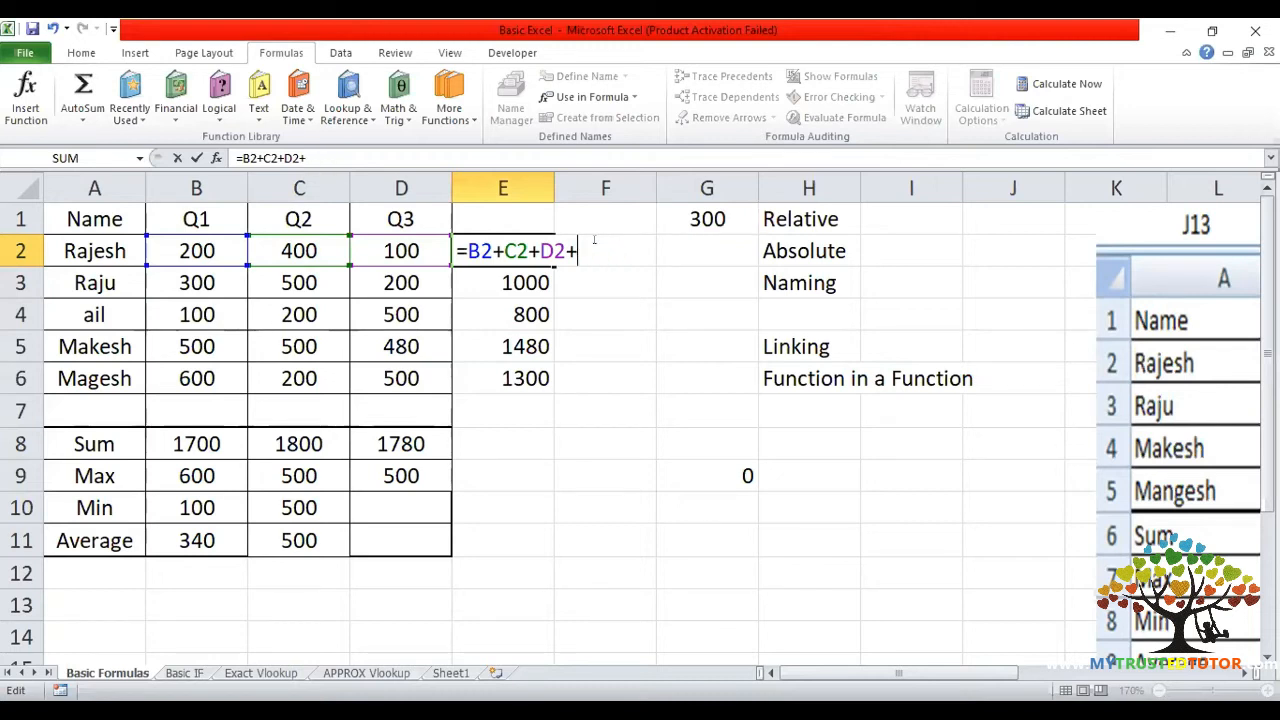
{"action": "left_click", "coordinate": [699, 217]}
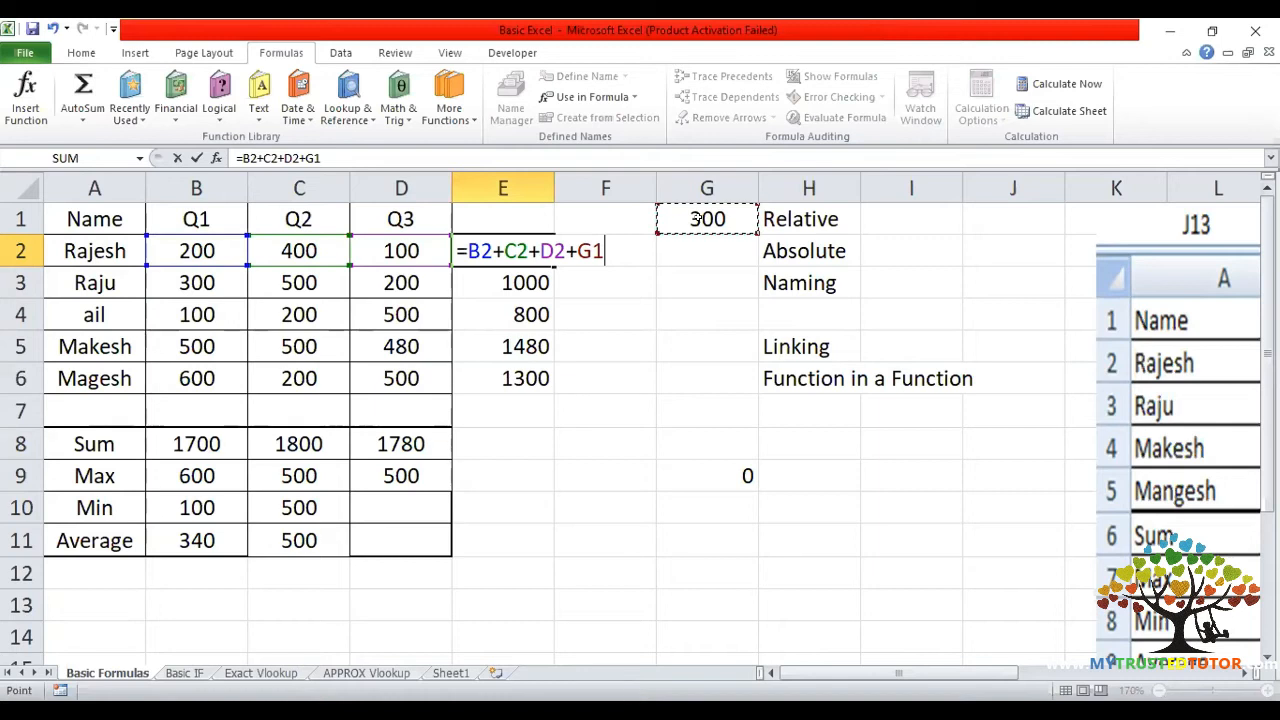
{"action": "key", "text": "F4"}
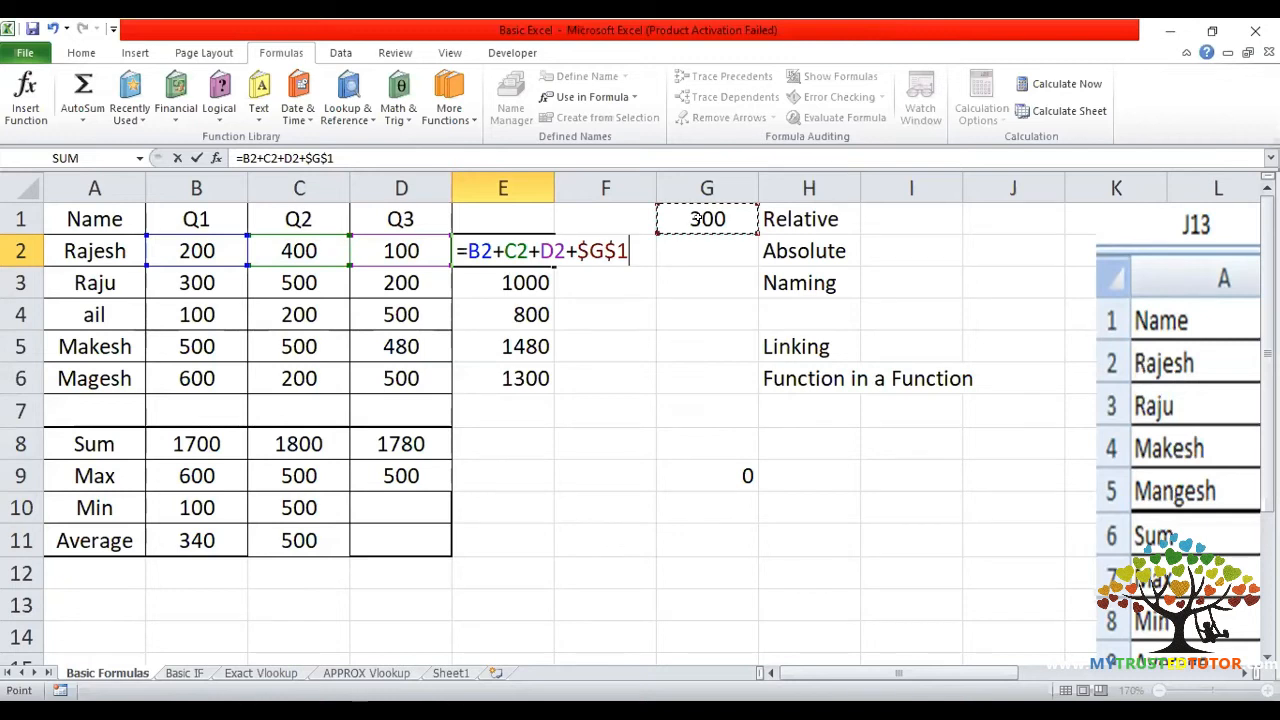
{"action": "key", "text": "Return"}
- Copy the E2 formula with the absolute reference down through E6 and check the formulas in E2, E3 and E4
{"action": "left_click", "coordinate": [504, 238]}
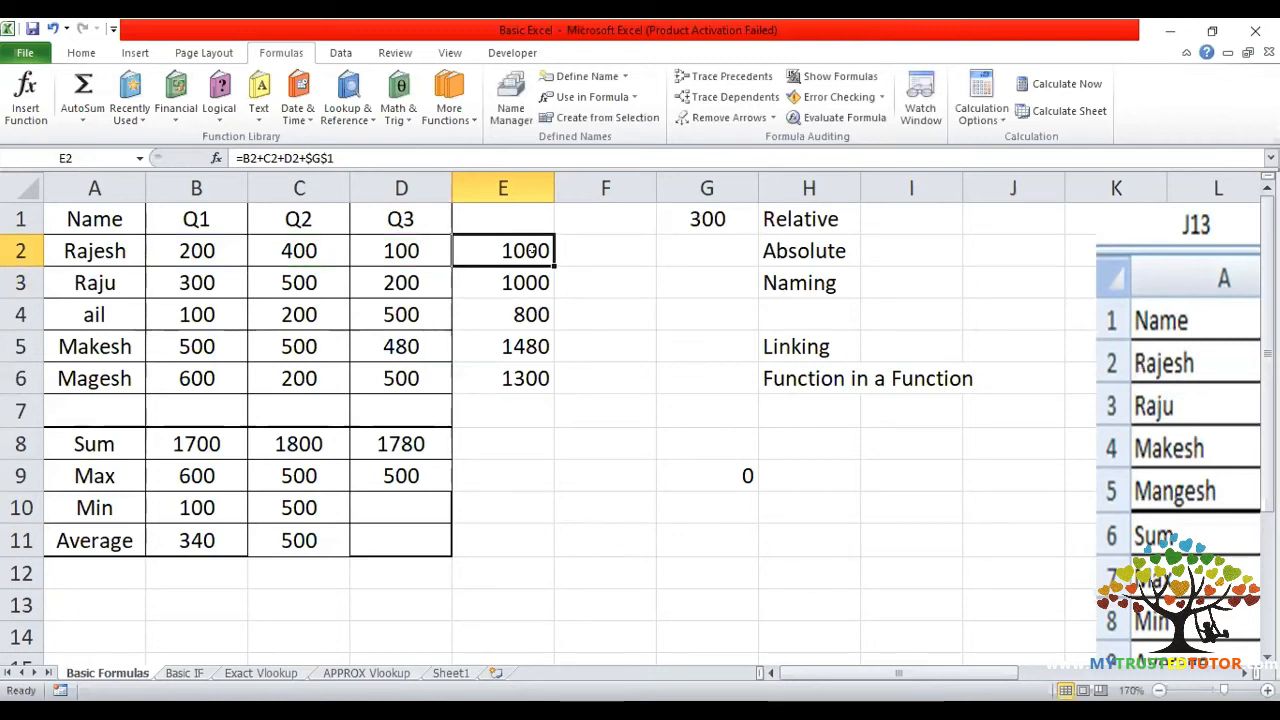
{"action": "left_click_drag", "start_coordinate": [552, 265], "coordinate": [542, 374]}
{"action": "double_click", "coordinate": [514, 237]}
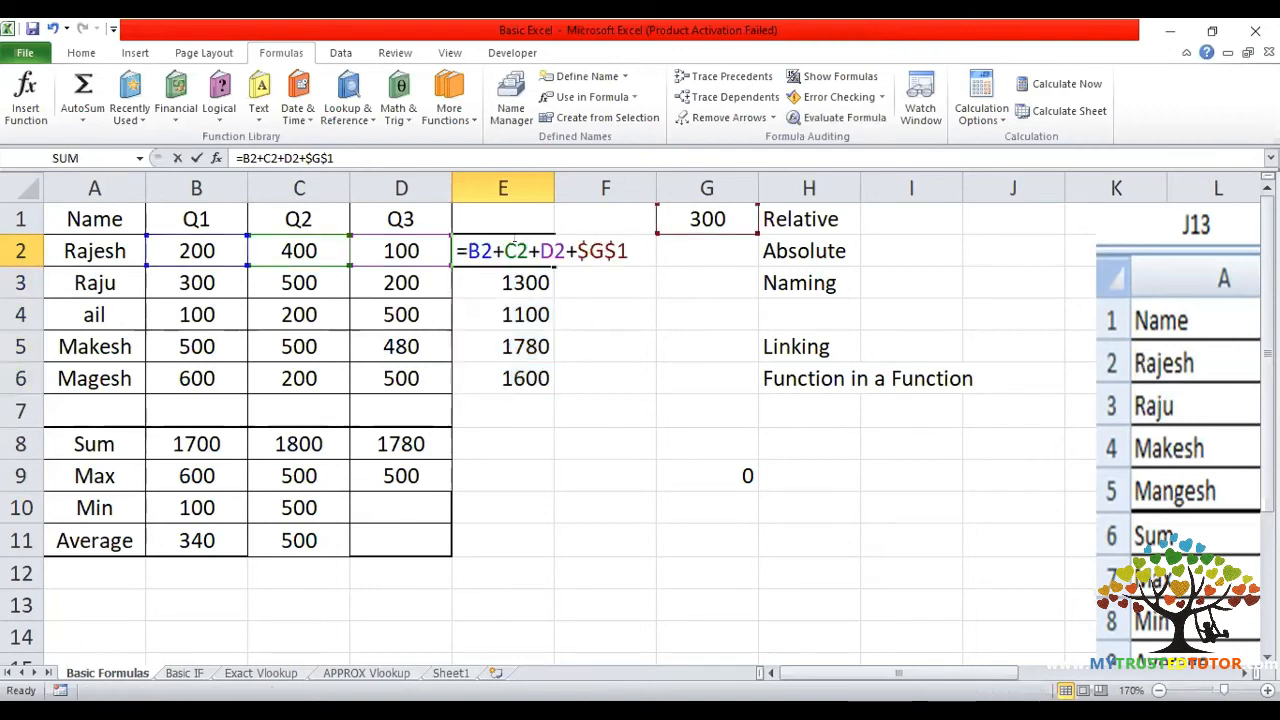
{"action": "key", "text": "Escape"}
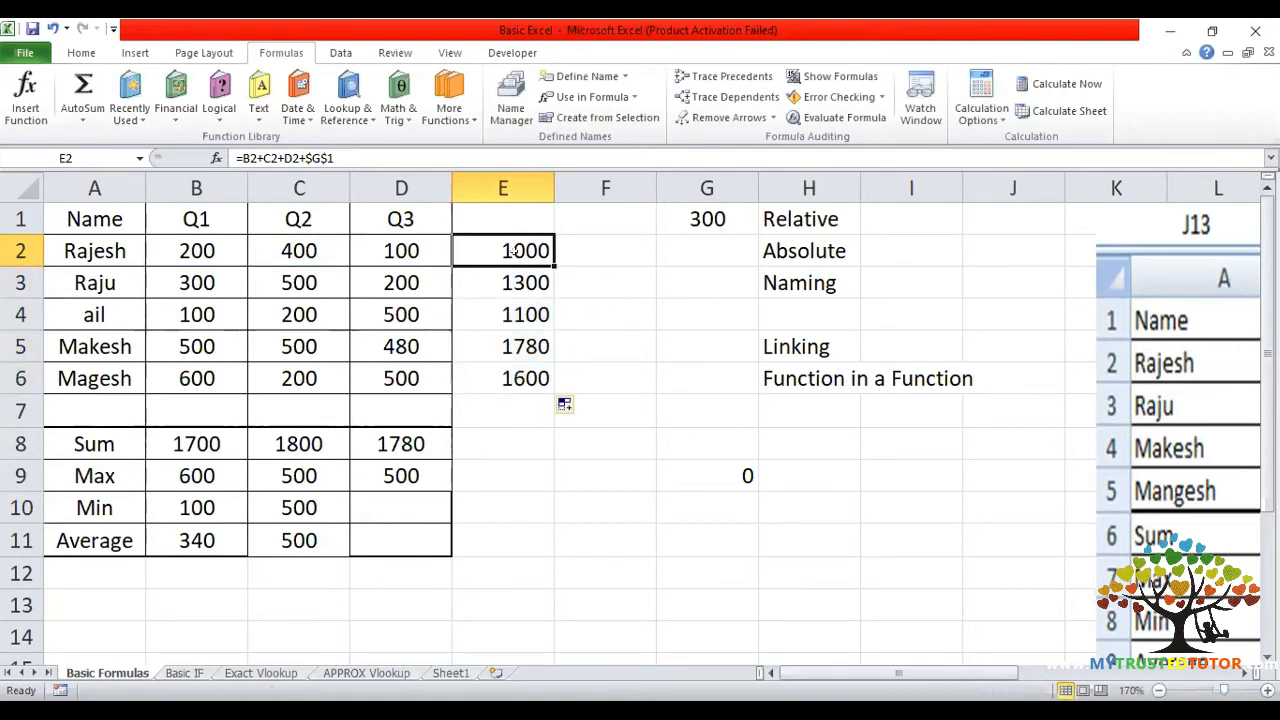
{"action": "double_click", "coordinate": [515, 281]}
{"action": "key", "text": "Escape"}
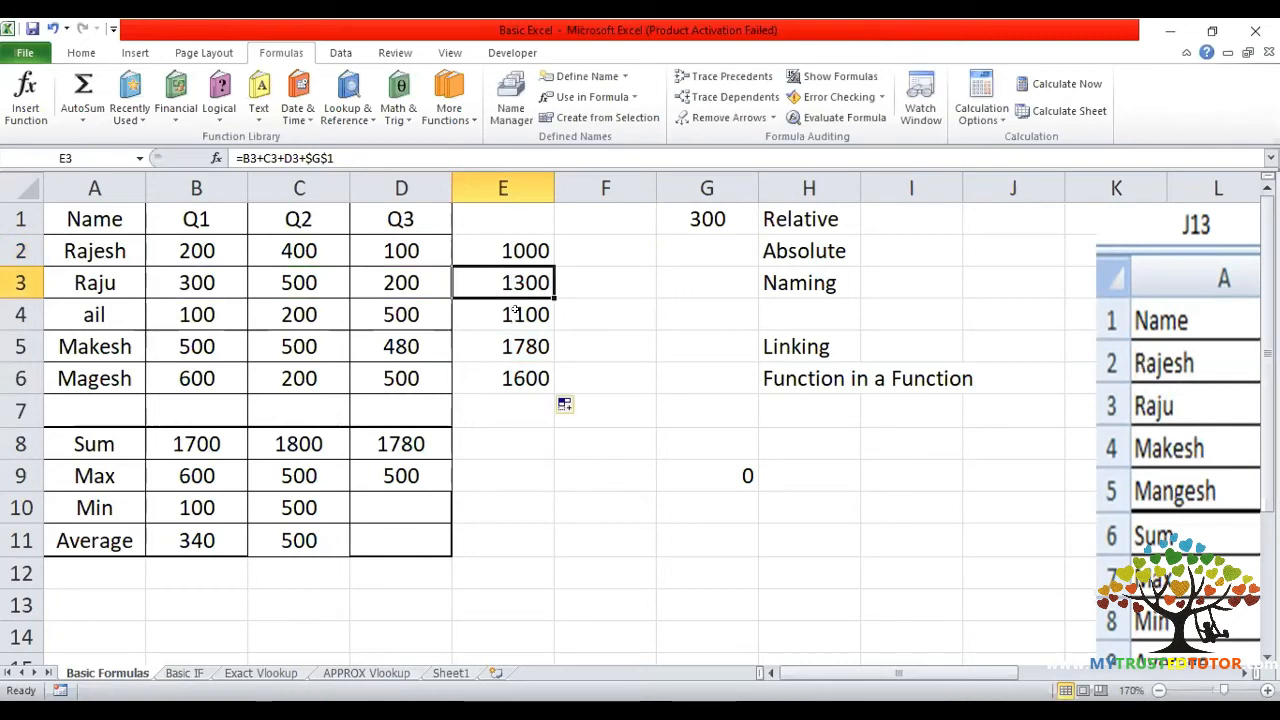
{"action": "left_click", "coordinate": [514, 311]}
{"action": "double_click", "coordinate": [514, 311]}
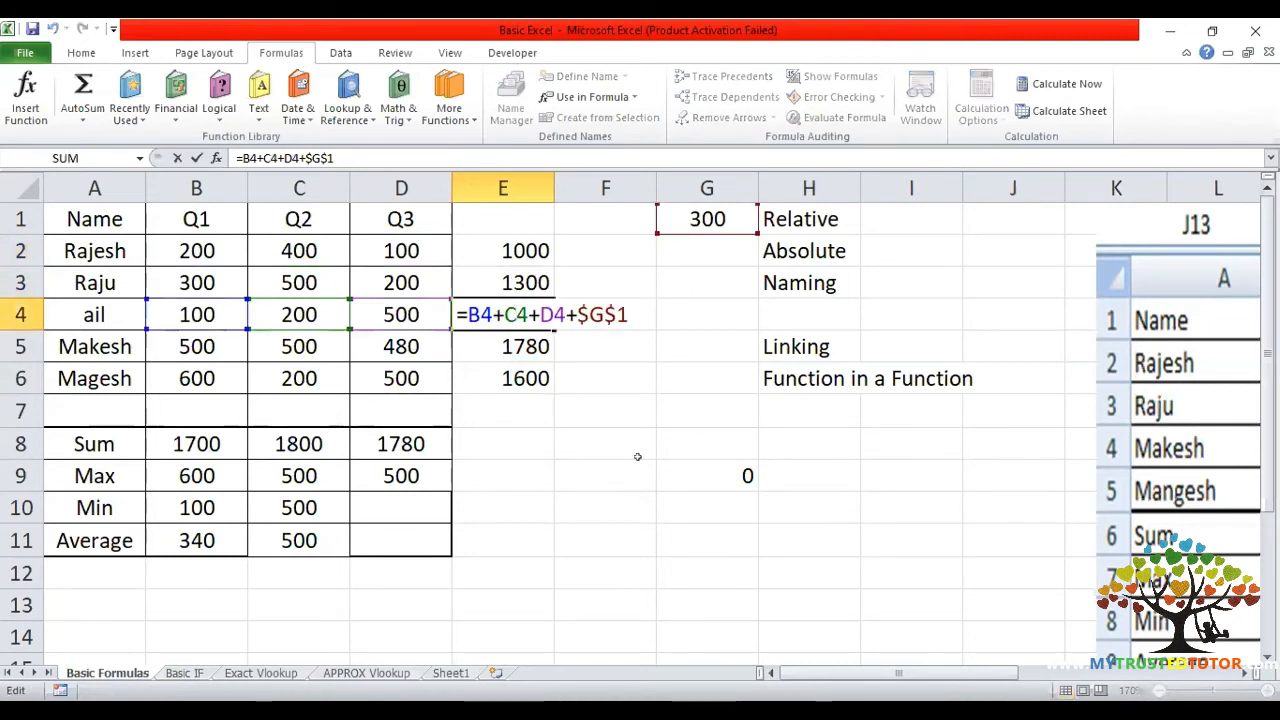
{"action": "key", "text": "Escape"}
- Delete the Relative and Absolute labels from H1 and H2
{"action": "left_click", "coordinate": [788, 208]}
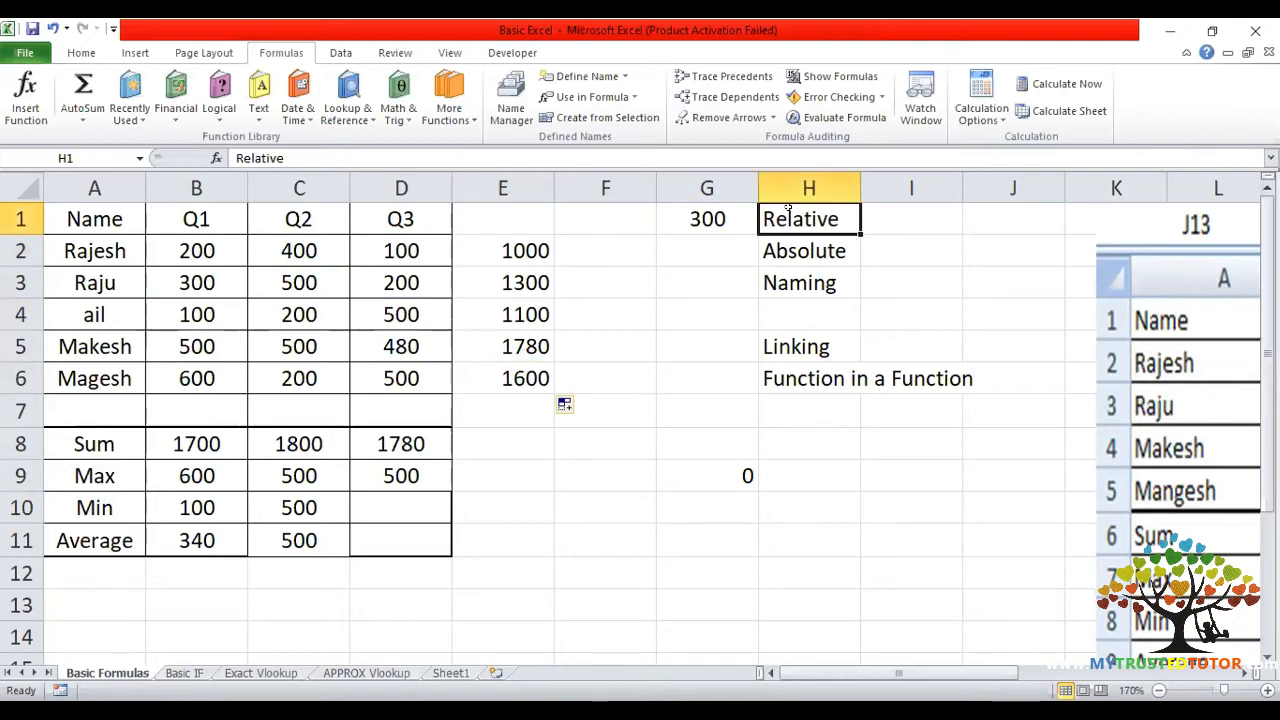
{"action": "key", "text": "Delete"}
{"action": "key", "text": "Down"}
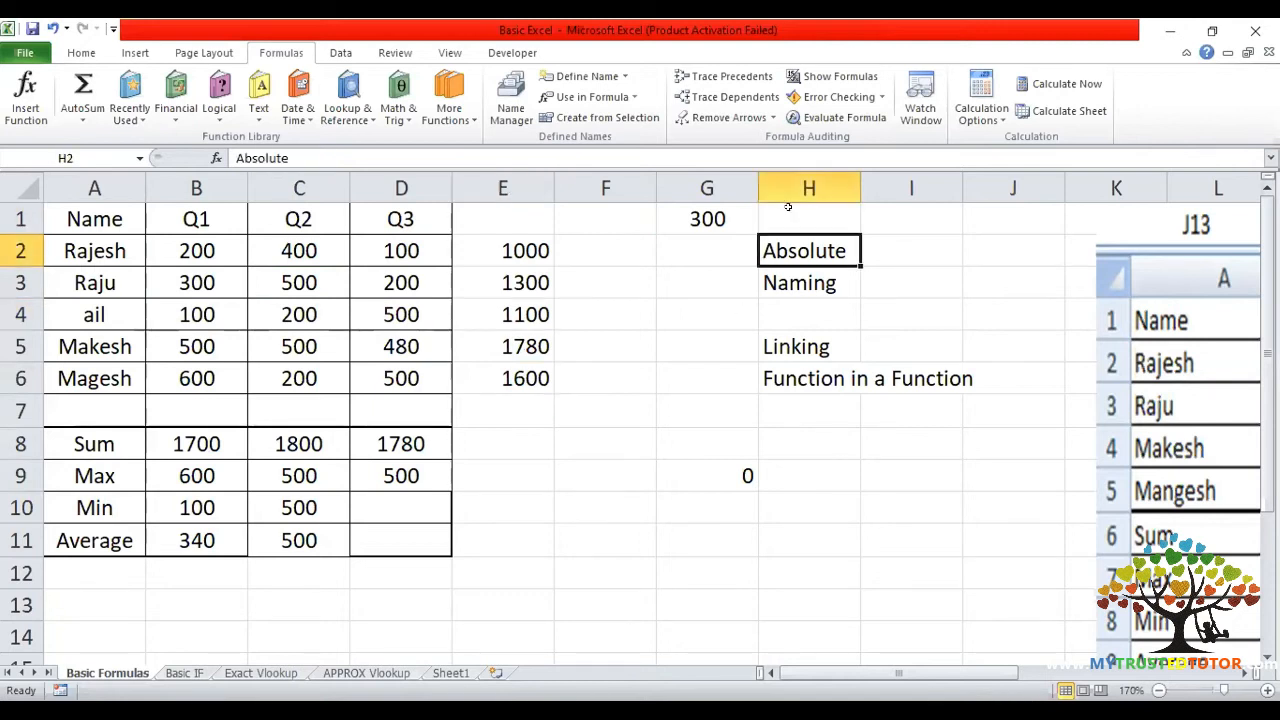
{"action": "key", "text": "Delete"}
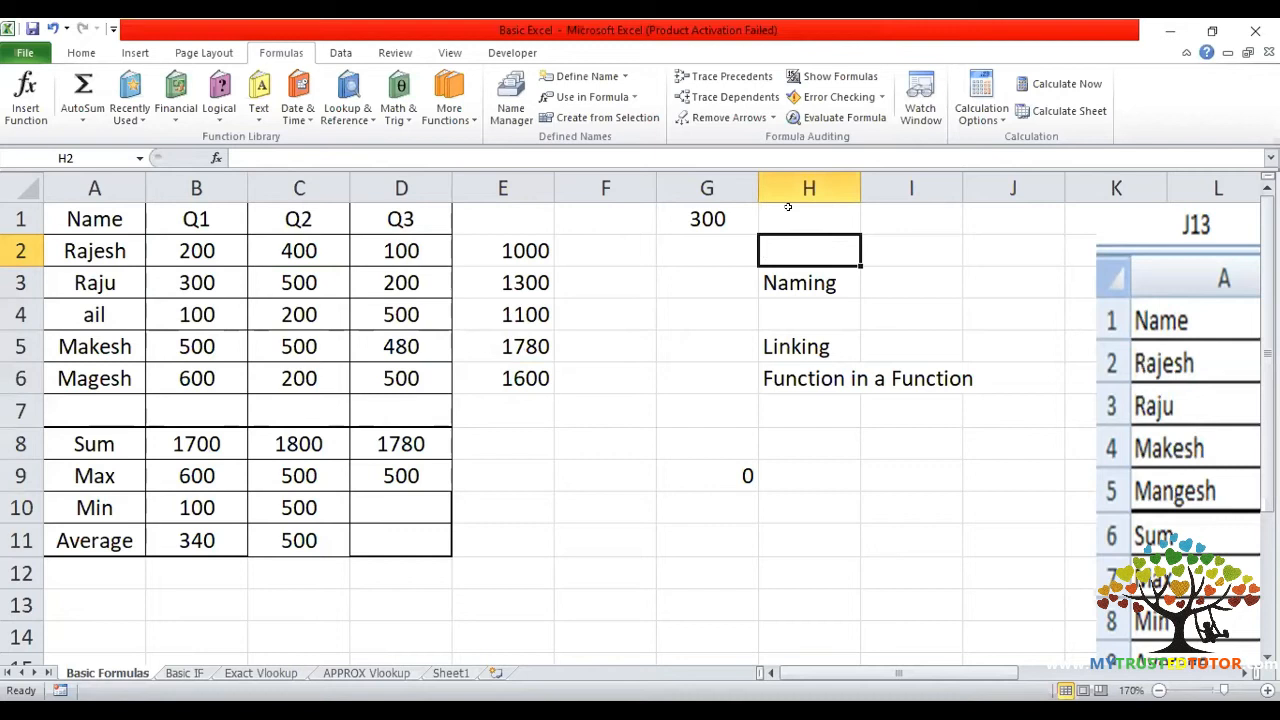
- Delete the Naming, Linking and Function in a Function labels from H3, H5 and H6
{"action": "key", "text": "Down"}
{"action": "key", "text": "Delete"}
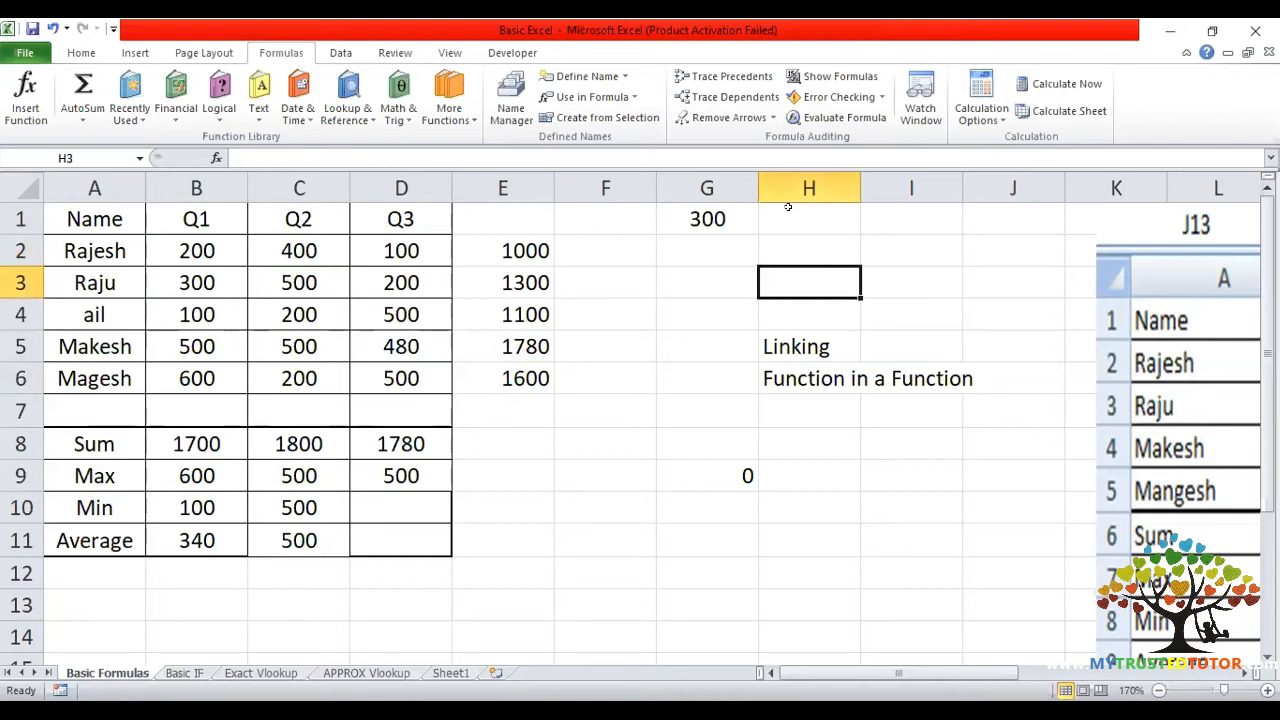
{"action": "key", "text": "Down"}
{"action": "key", "text": "Down"}
{"action": "key", "text": "Delete"}
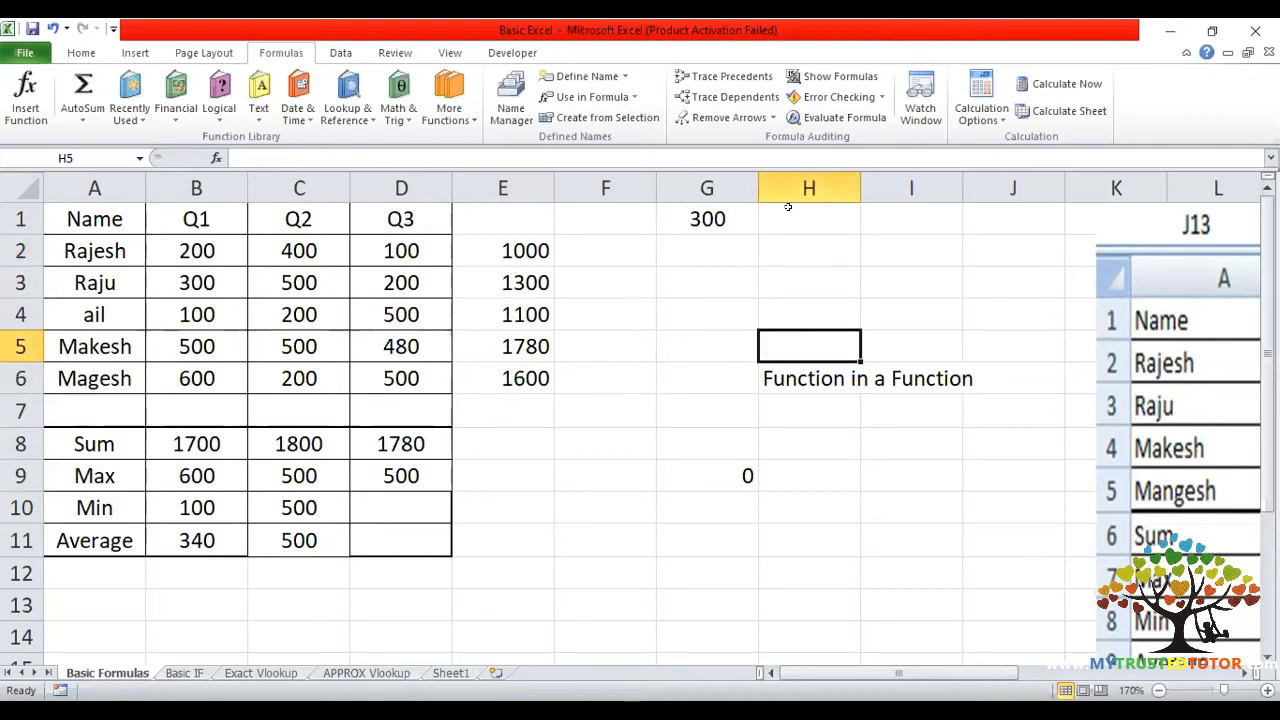
{"action": "key", "text": "Down"}
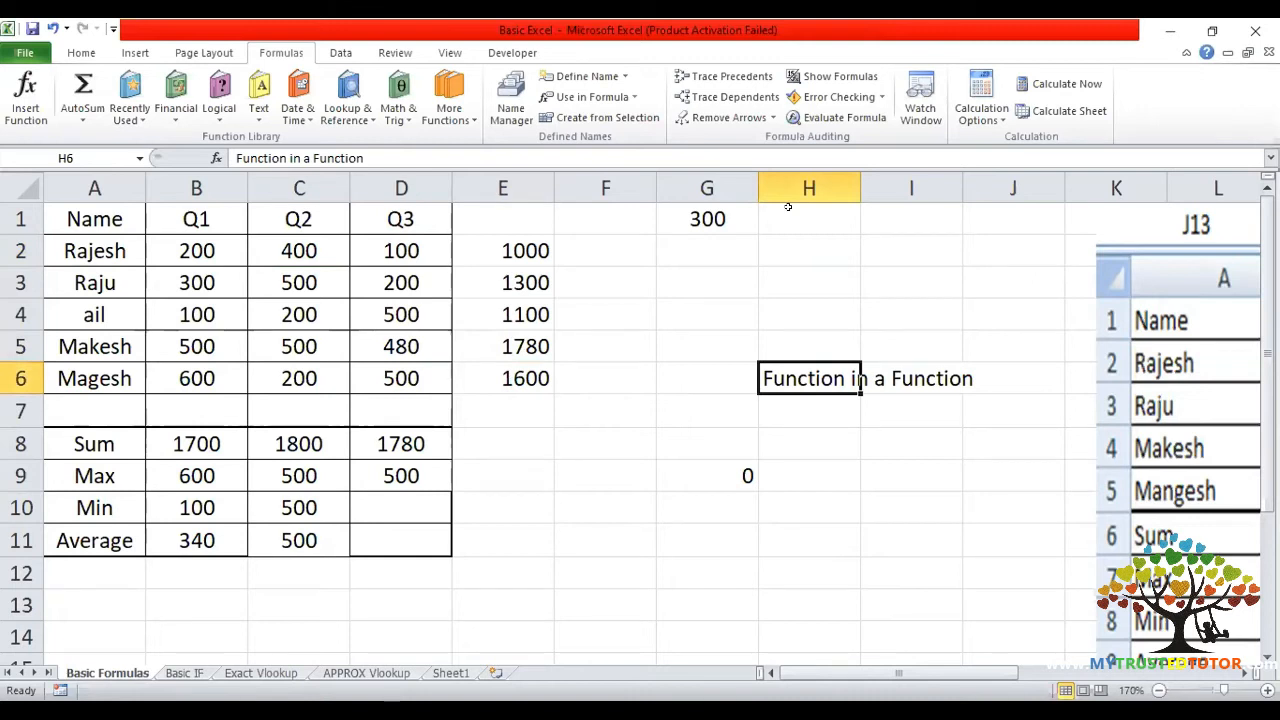
{"action": "key", "text": "Delete"}
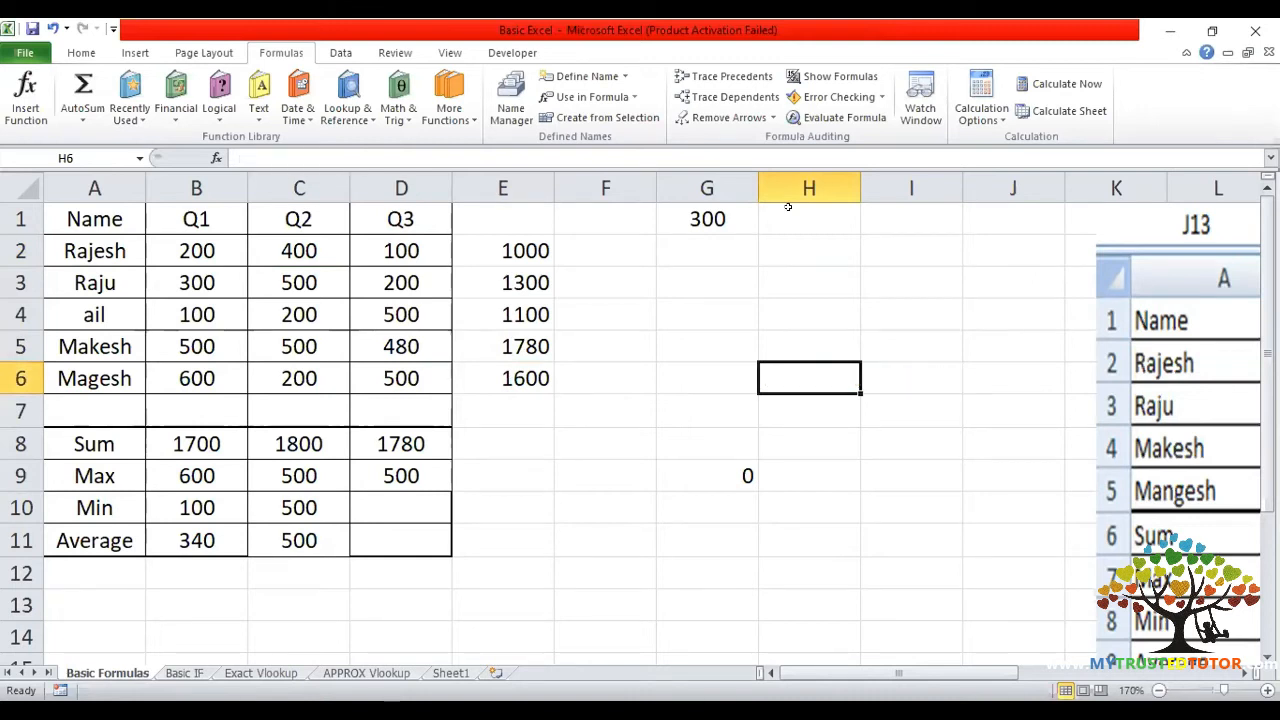
- Enter the nested formula =max(min(10,20,30),min(40,50,60)) in cell G4
{"action": "left_click", "coordinate": [677, 309]}
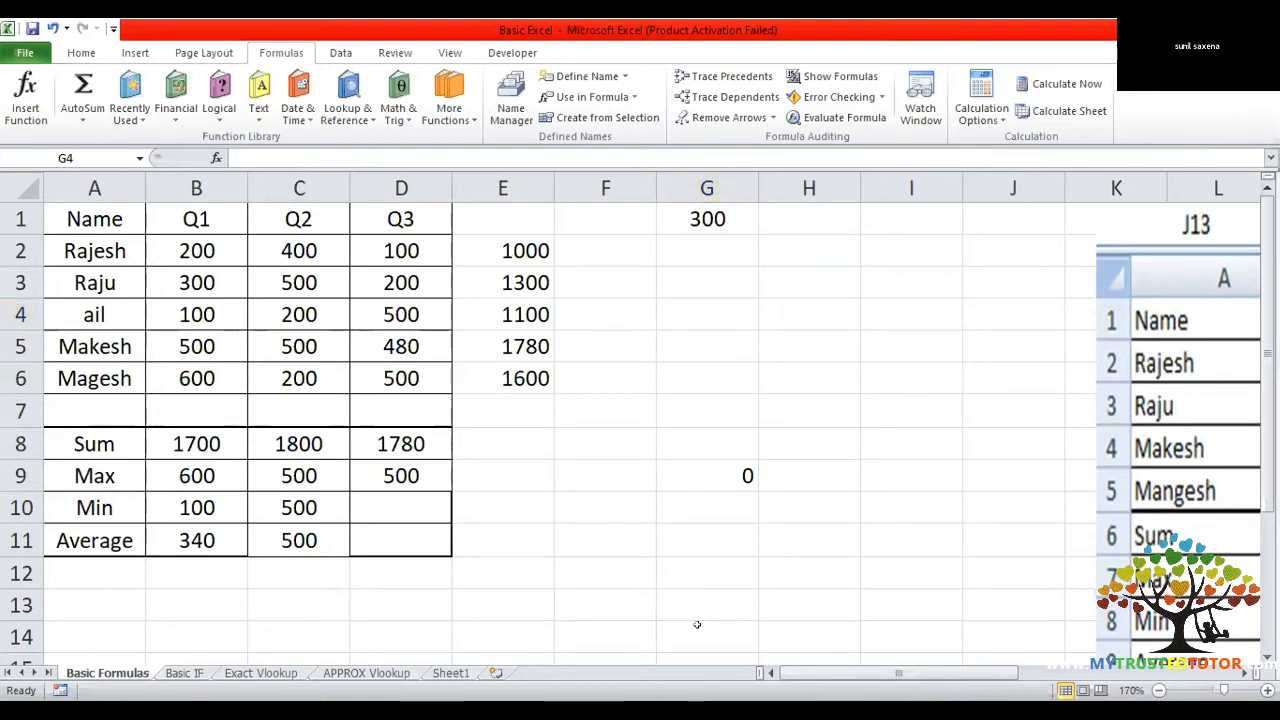
{"action": "left_click", "coordinate": [684, 306]}
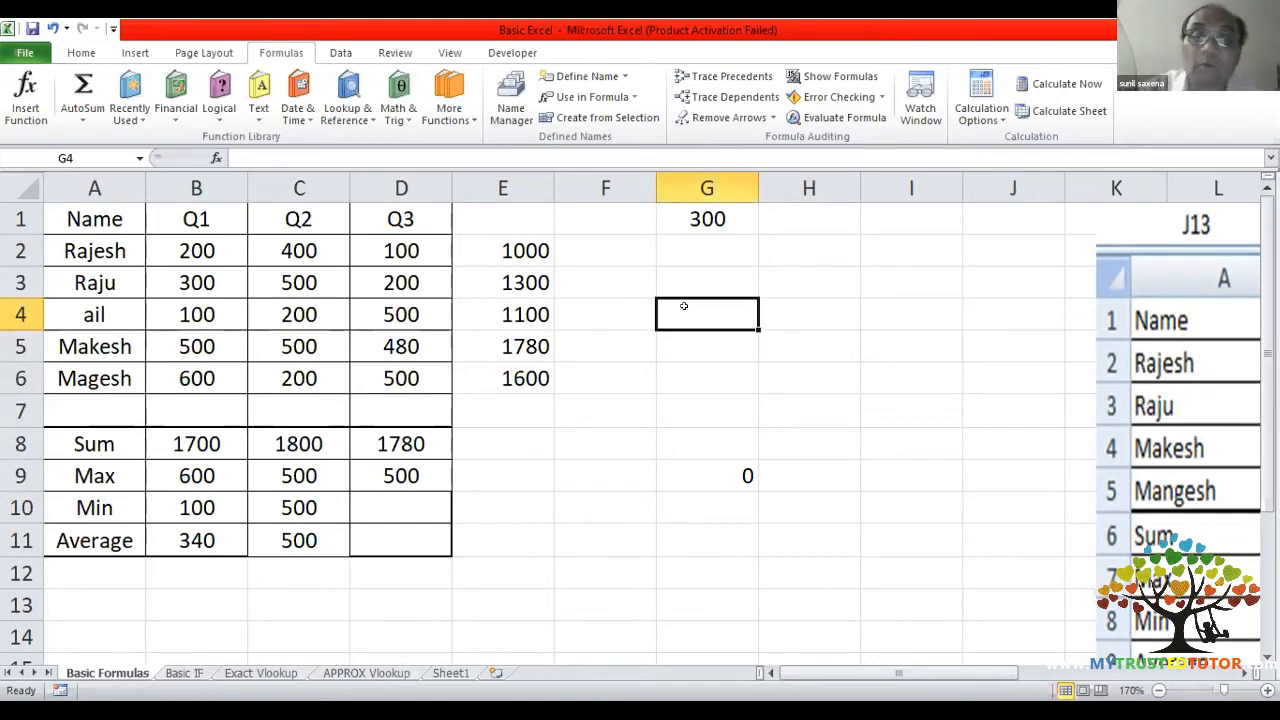
{"action": "type", "text": "="}
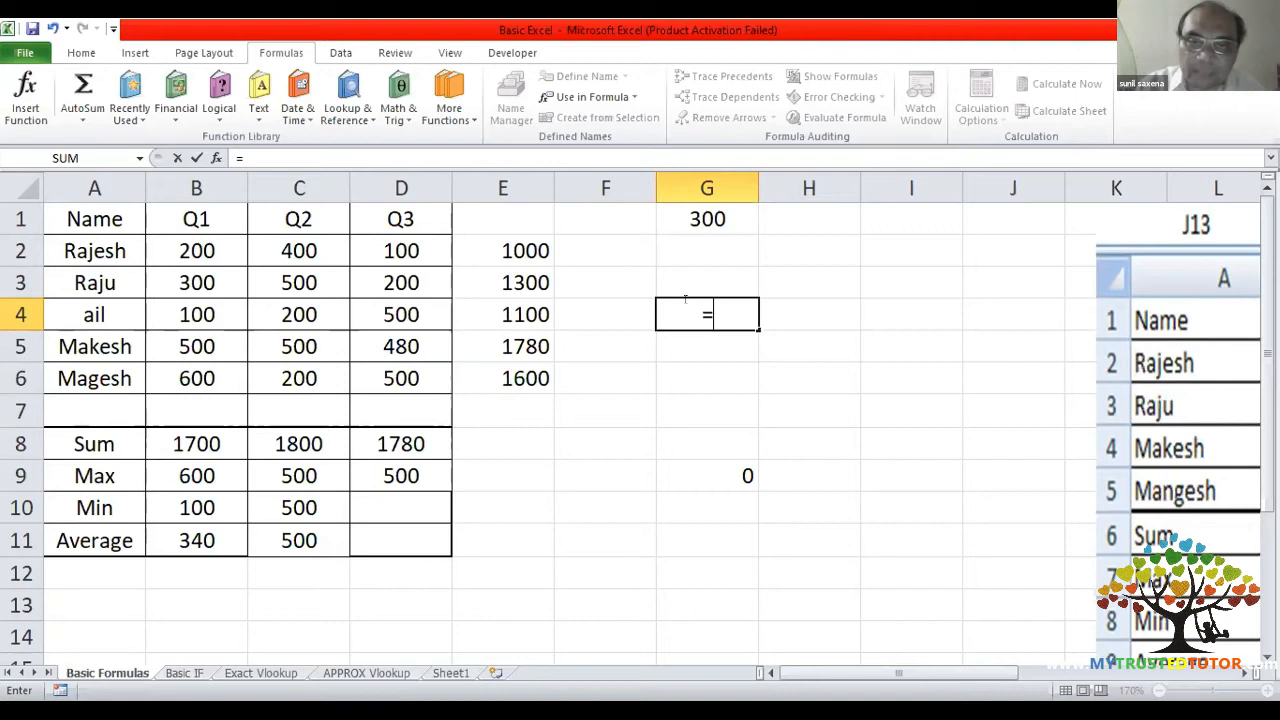
{"action": "type", "text": "ma"}
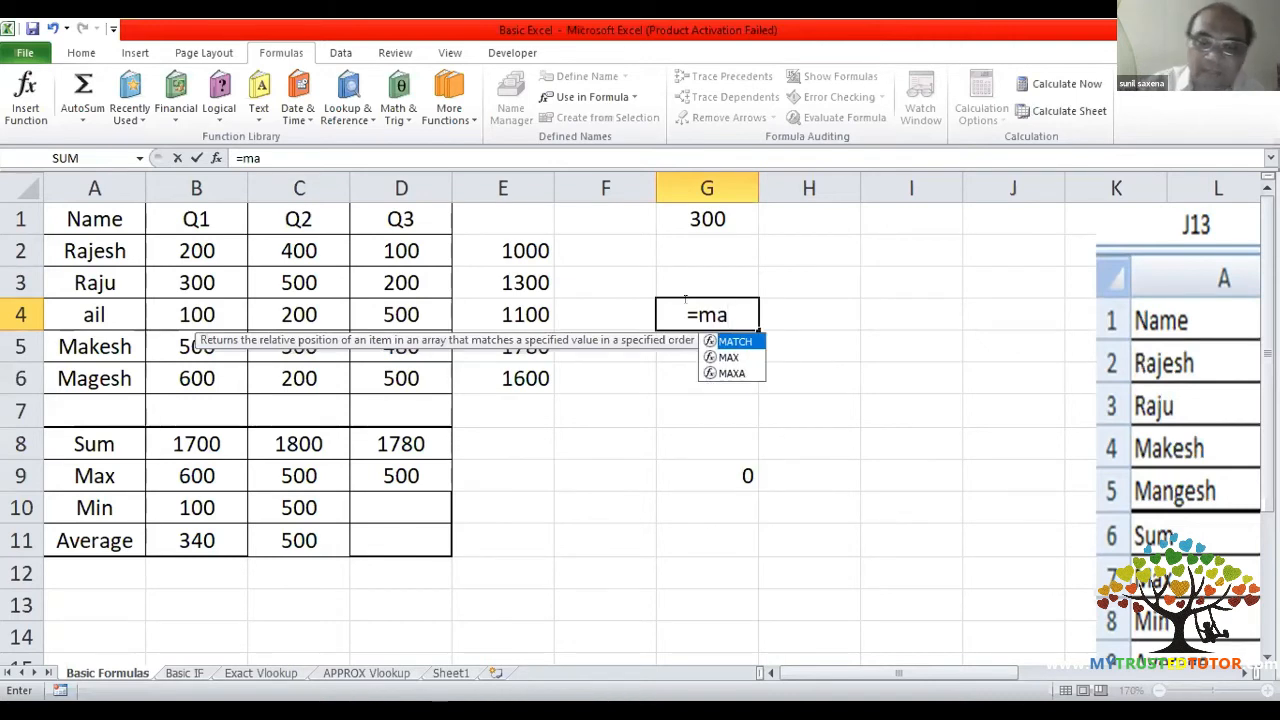
{"action": "type", "text": "x("}
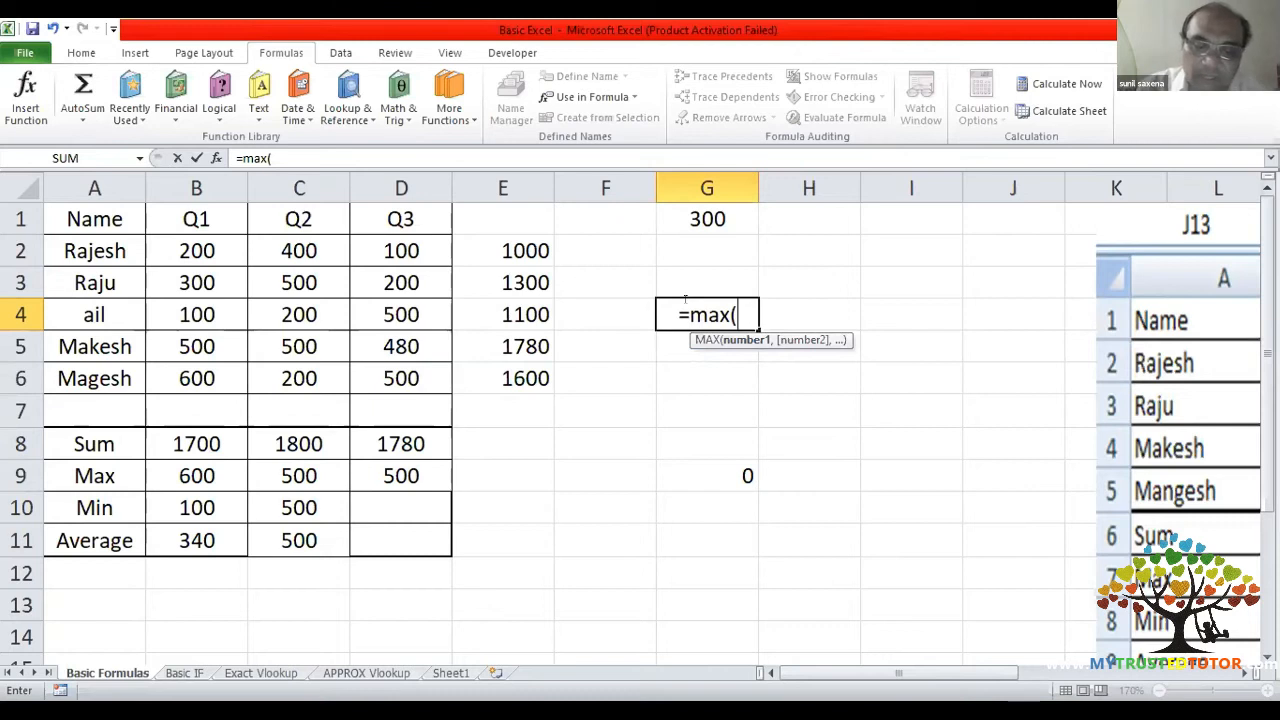
{"action": "type", "text": "m"}
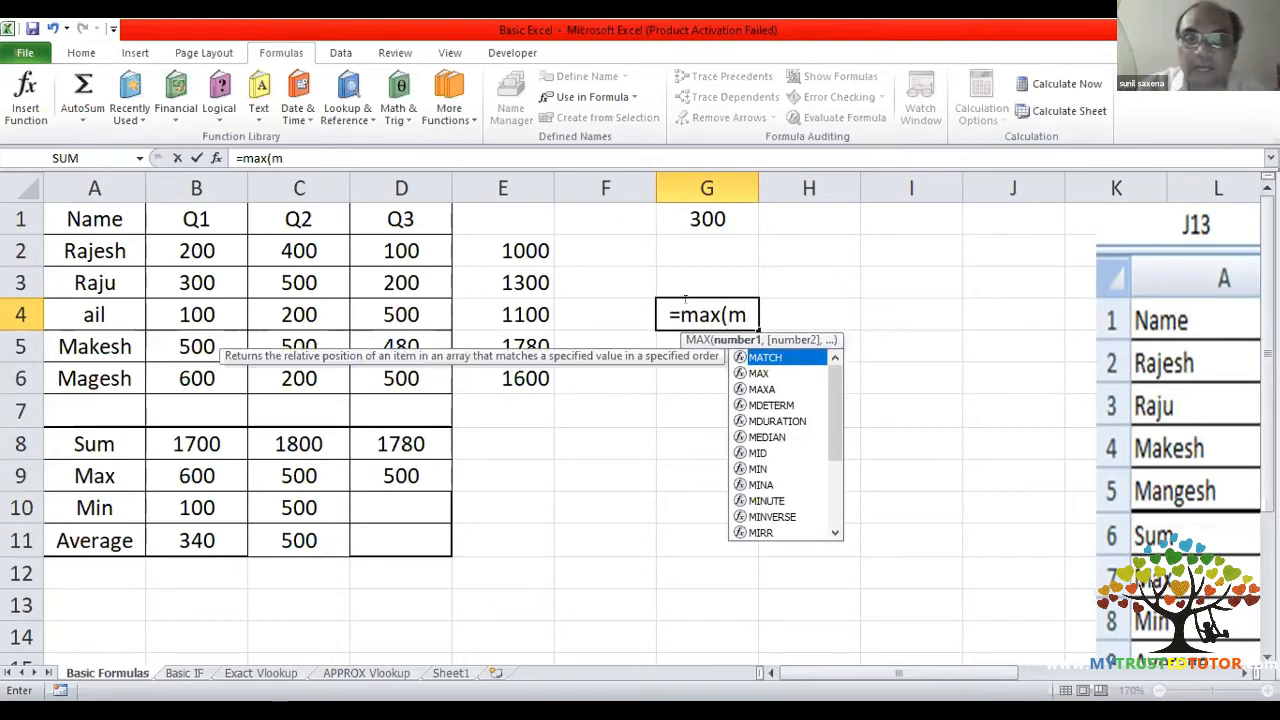
{"action": "type", "text": "in("}
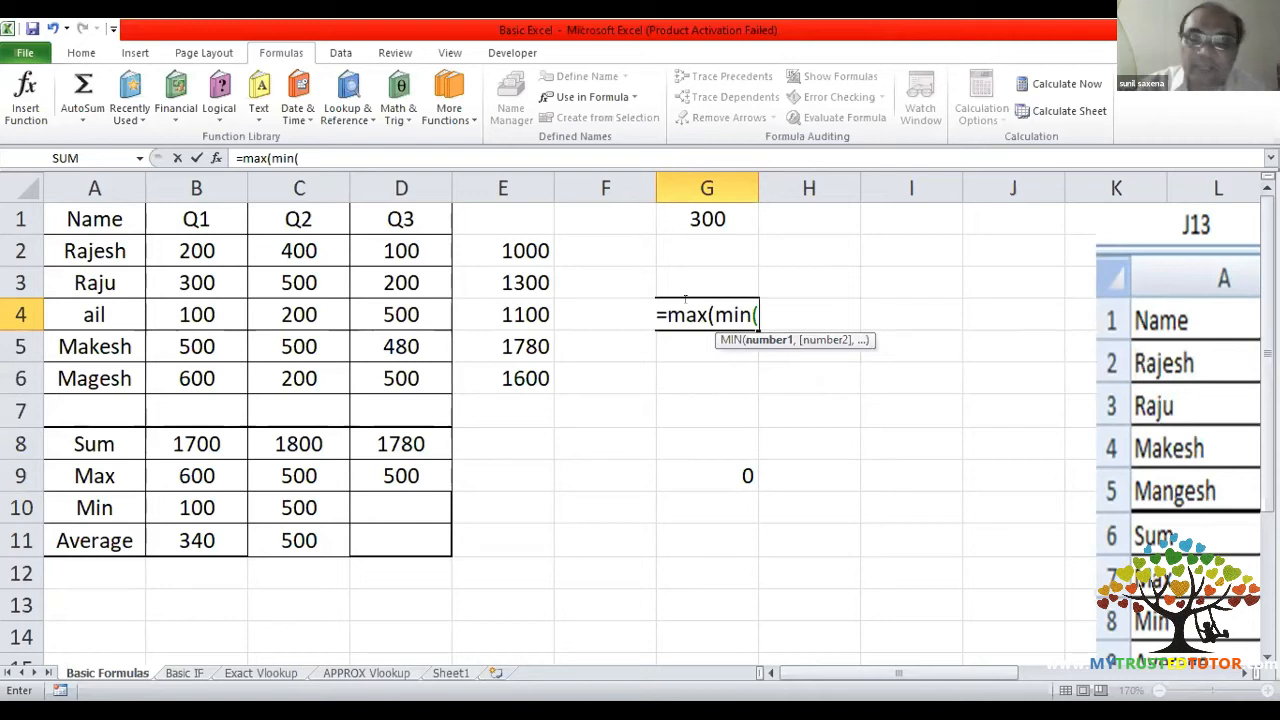
{"action": "type", "text": "10,20,30)"}
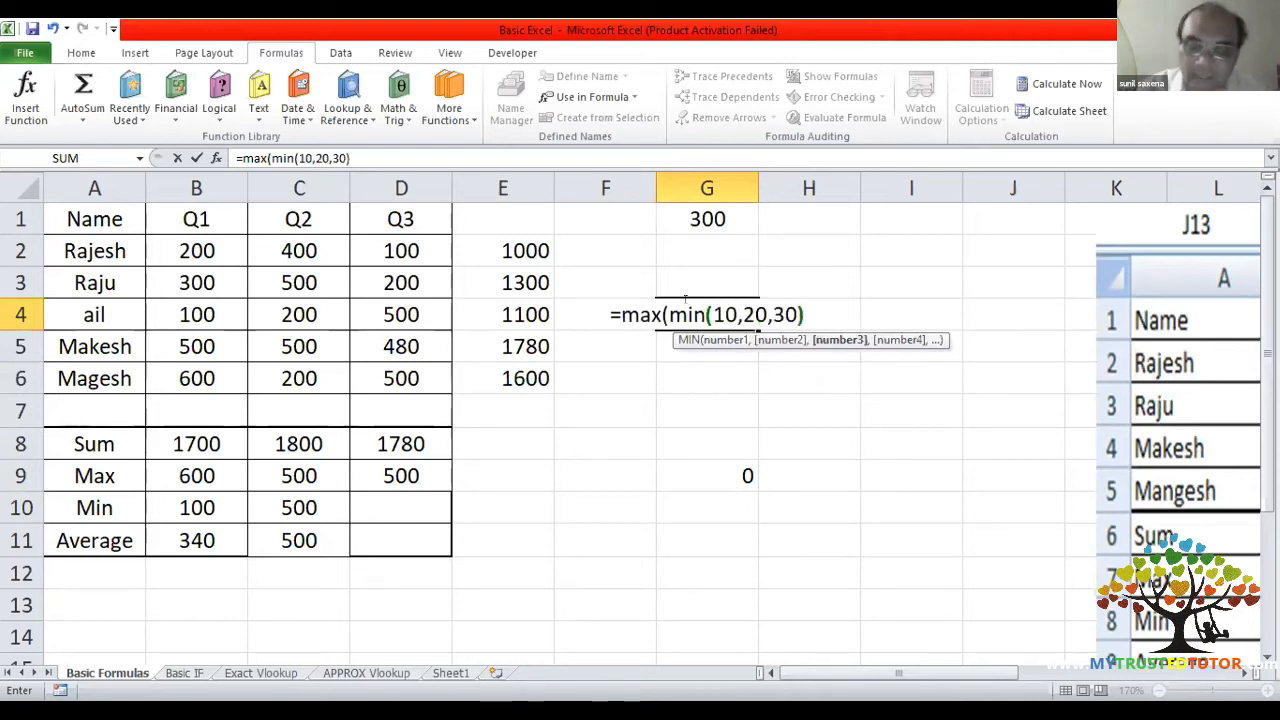
{"action": "type", "text": ","}
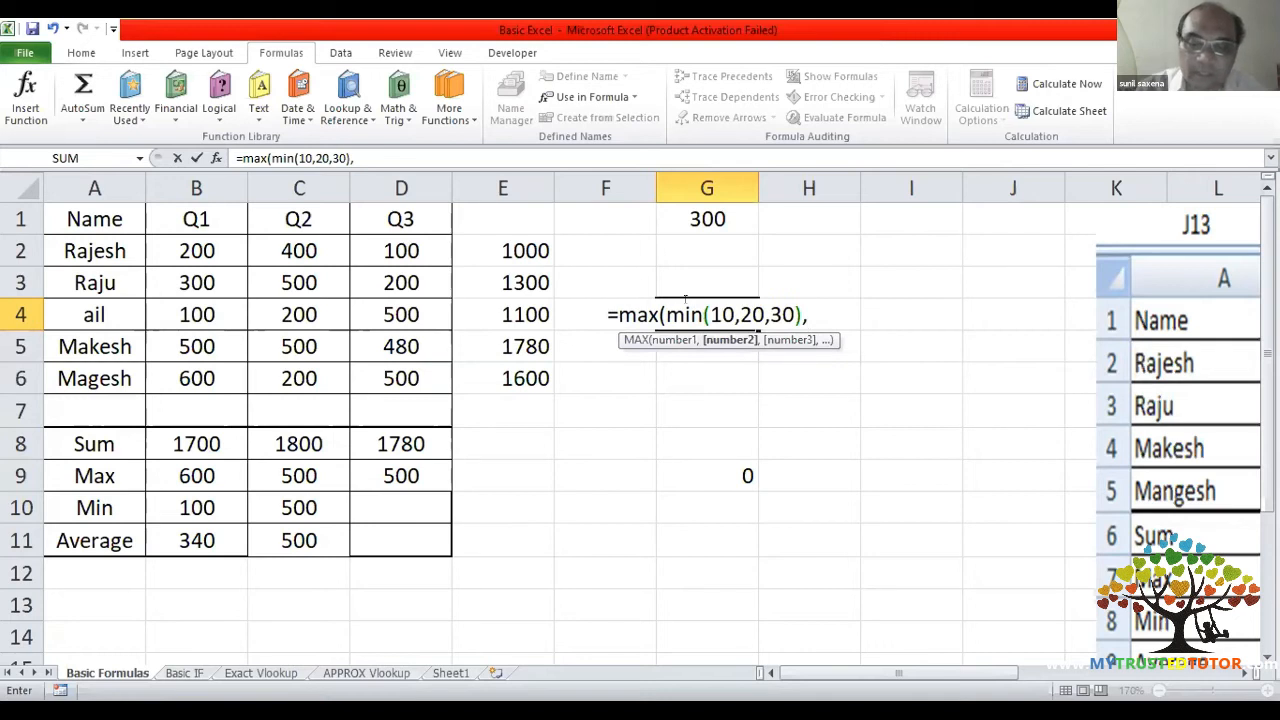
{"action": "type", "text": "min("}
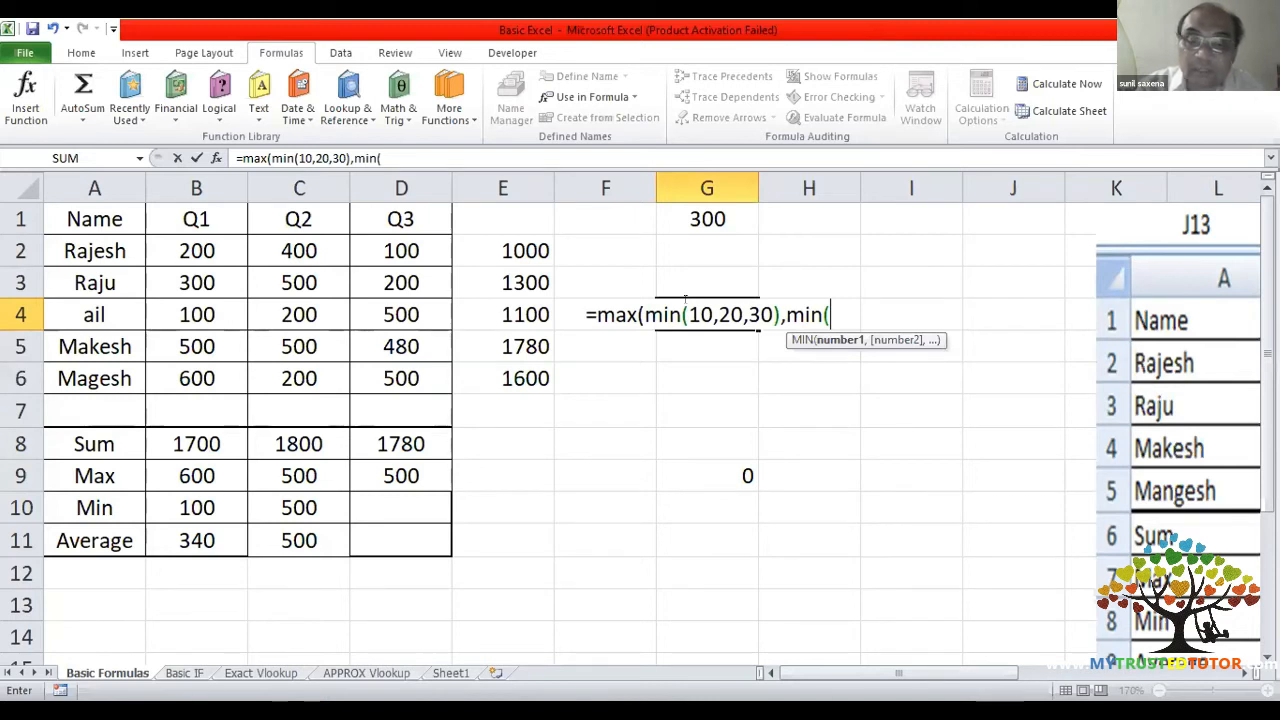
{"action": "type", "text": "40,50,60)"}
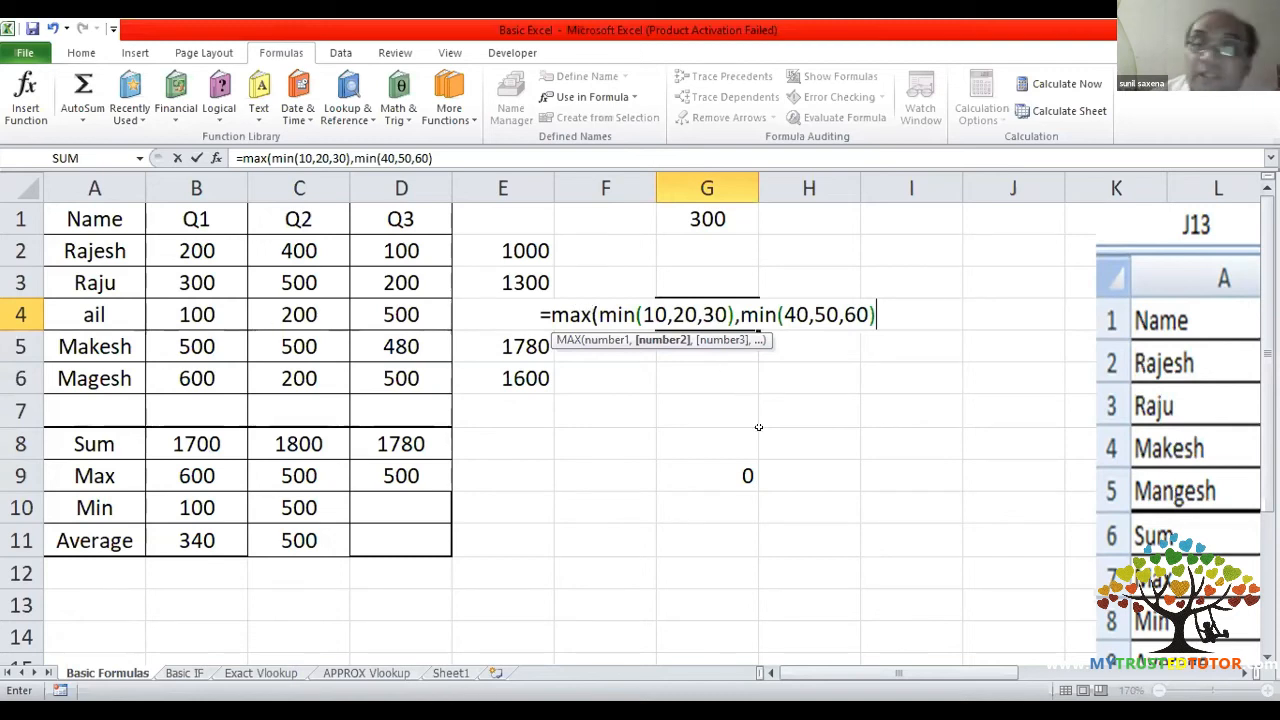
{"action": "type", "text": ")"}
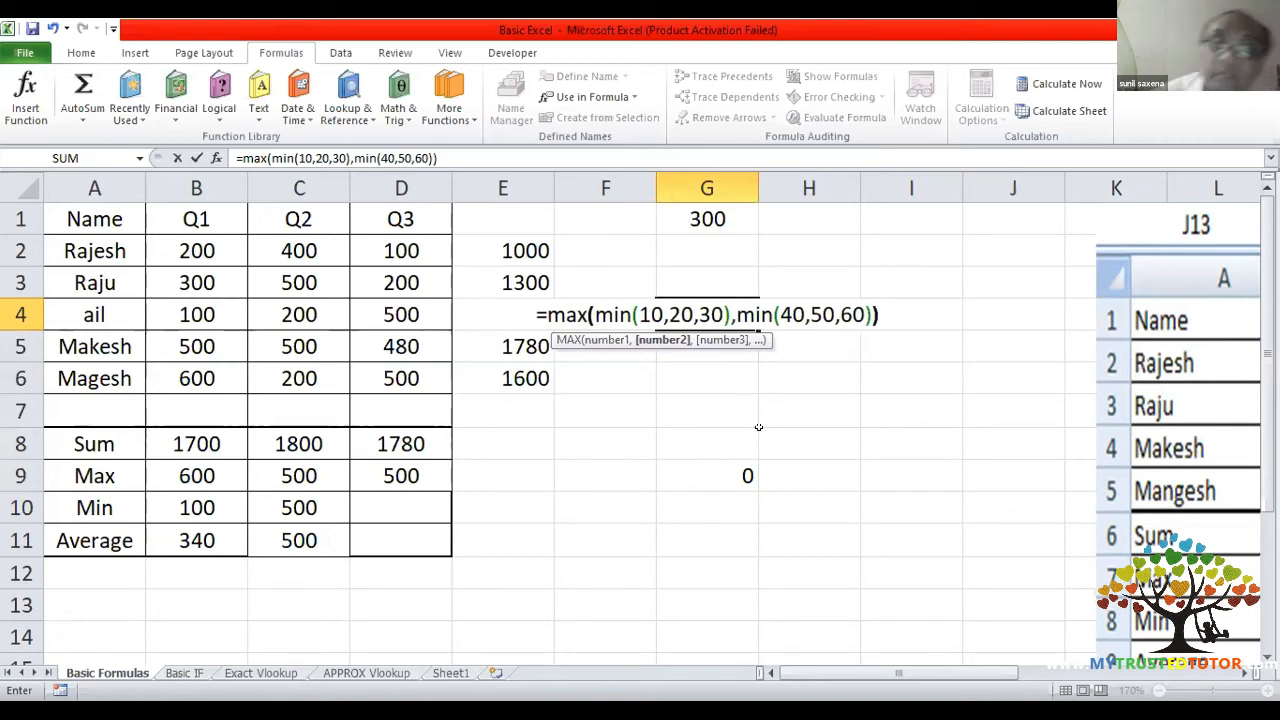
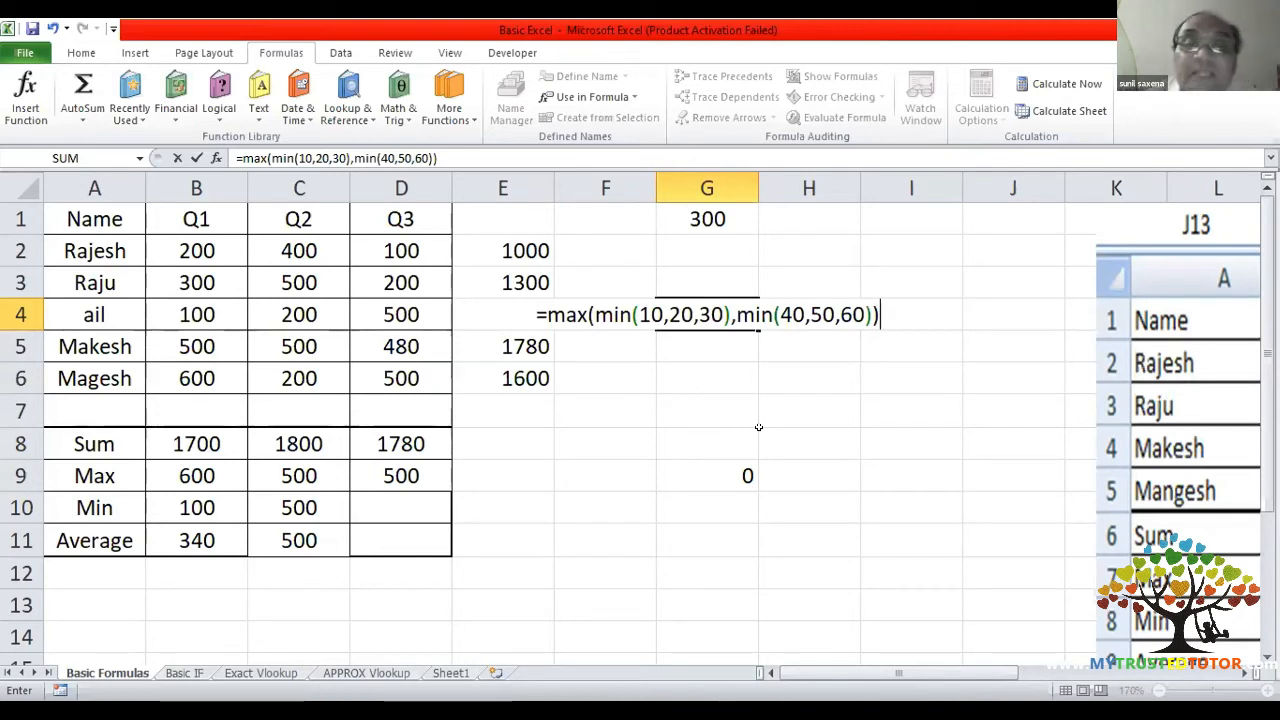
{"action": "key", "text": "Return"}
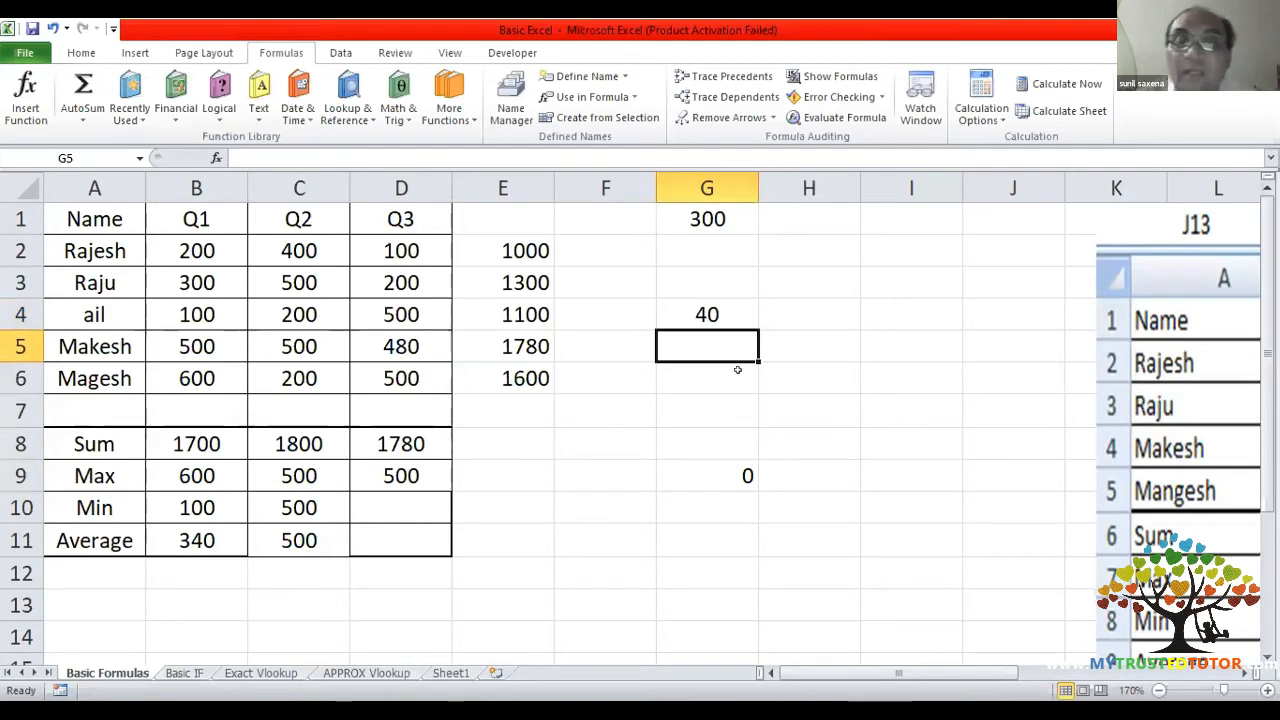
- Run Evaluate Formula on G4 and step through both MIN parts and the outer MAX to the final result
{"action": "left_click", "coordinate": [721, 313]}
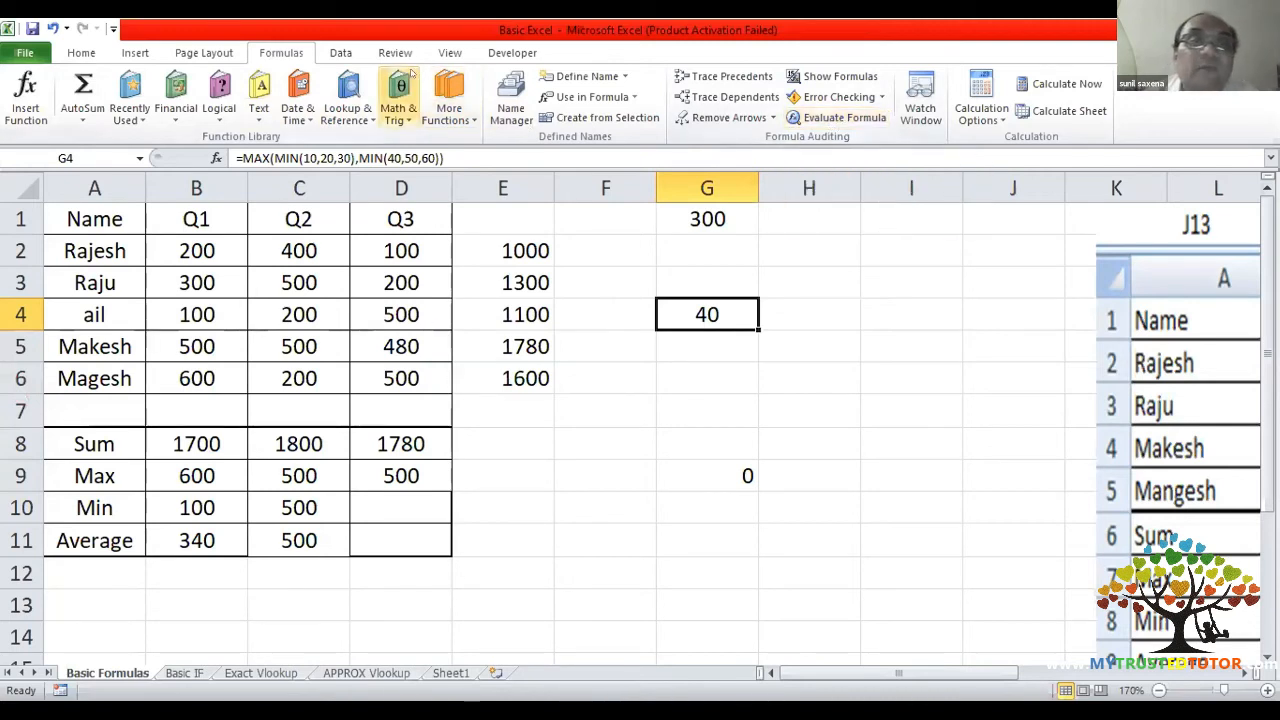
{"action": "left_click", "coordinate": [840, 118]}
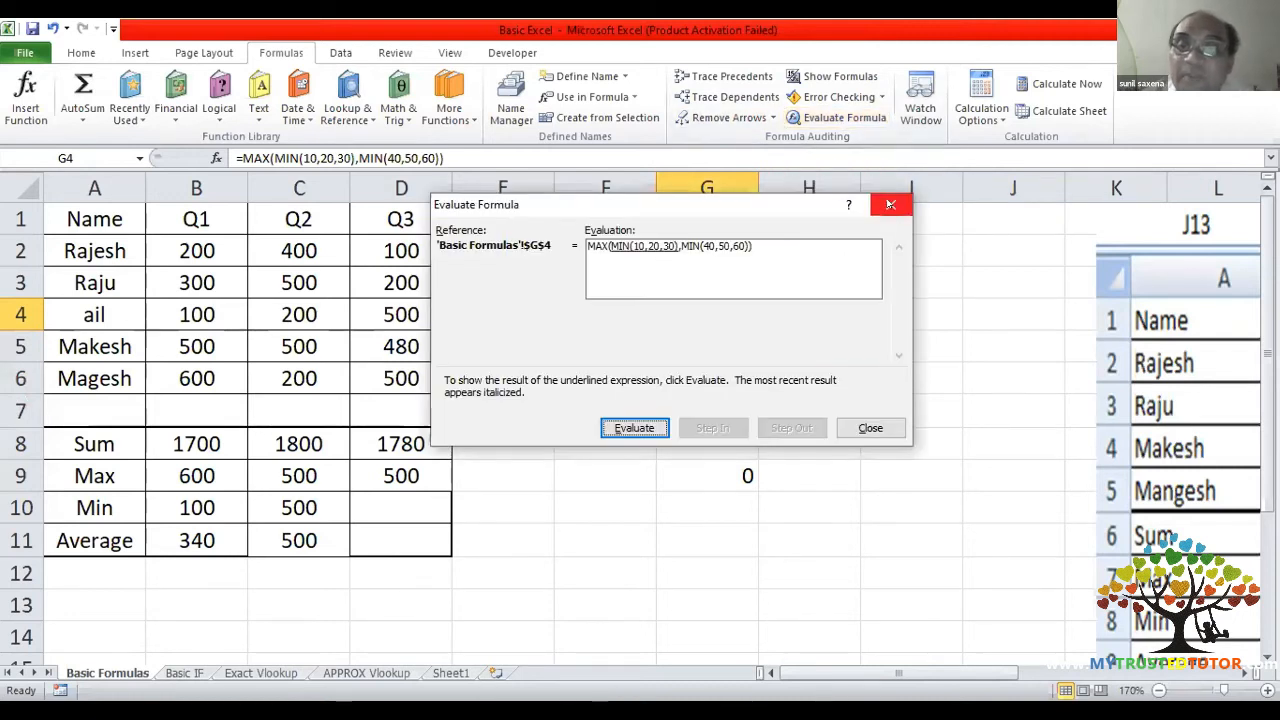
{"action": "left_click", "coordinate": [890, 204]}
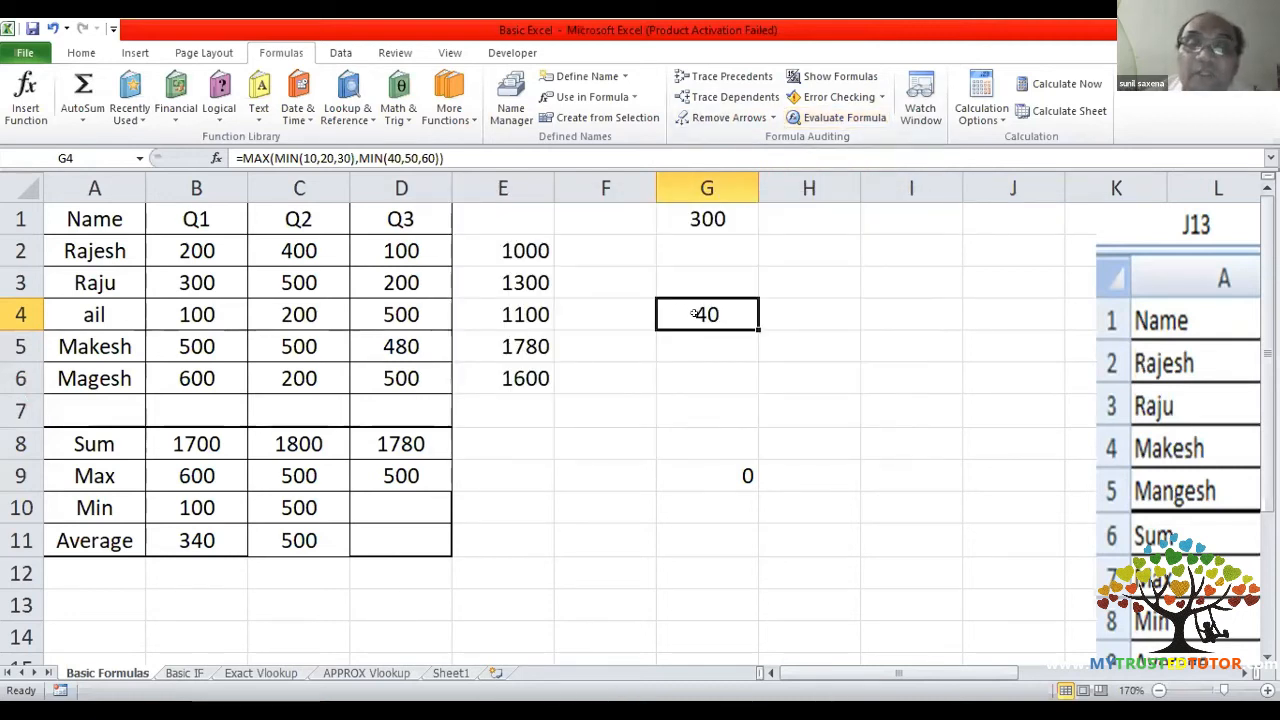
{"action": "left_click", "coordinate": [830, 118]}
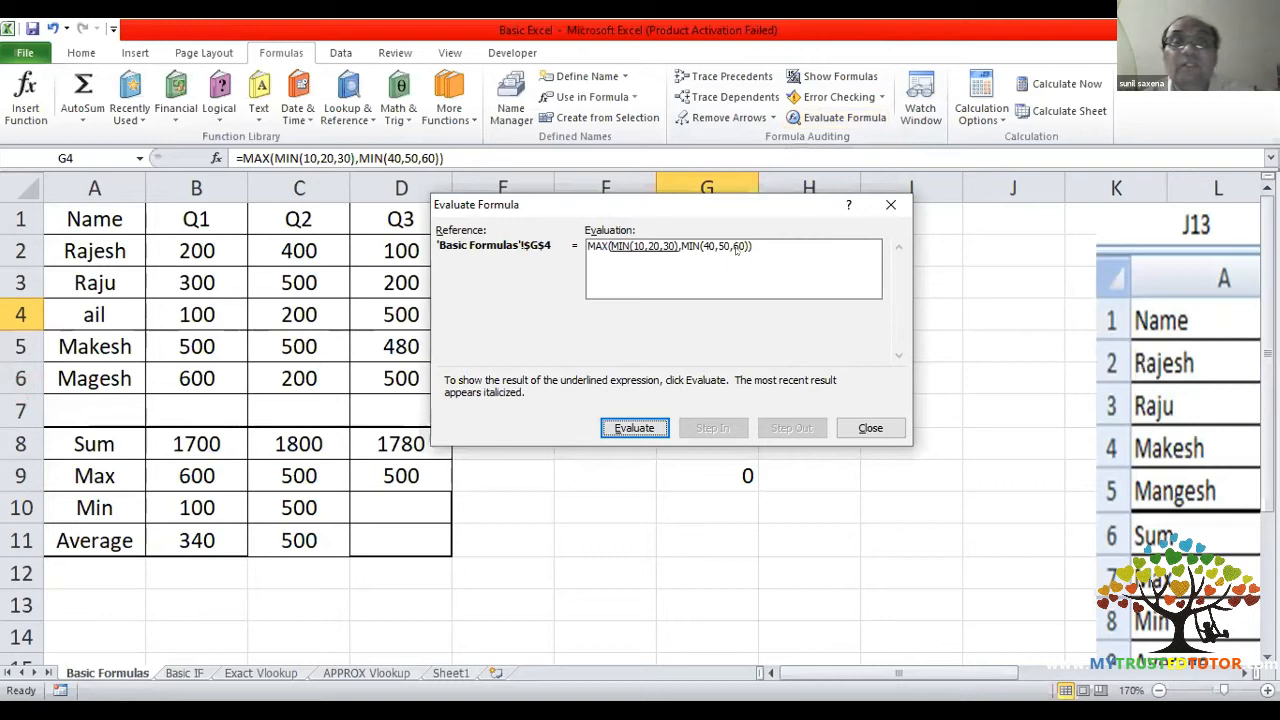
{"action": "left_click", "coordinate": [633, 428]}
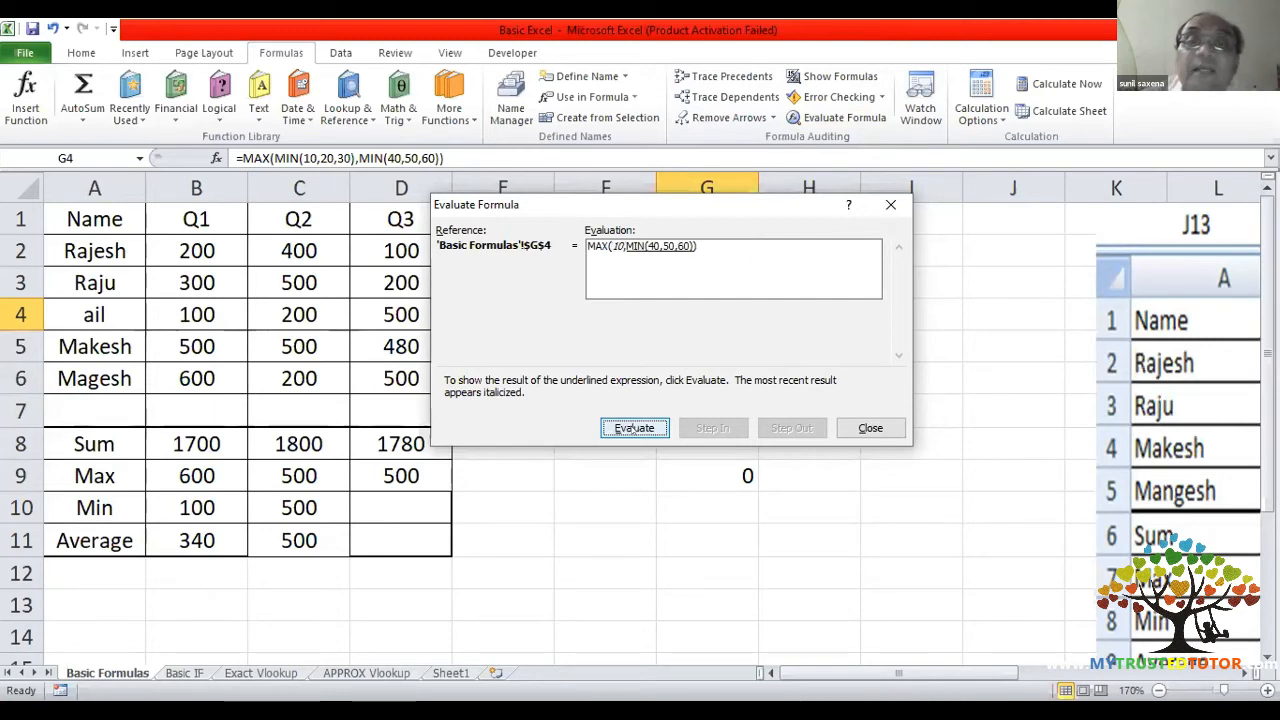
{"action": "left_click", "coordinate": [633, 428]}
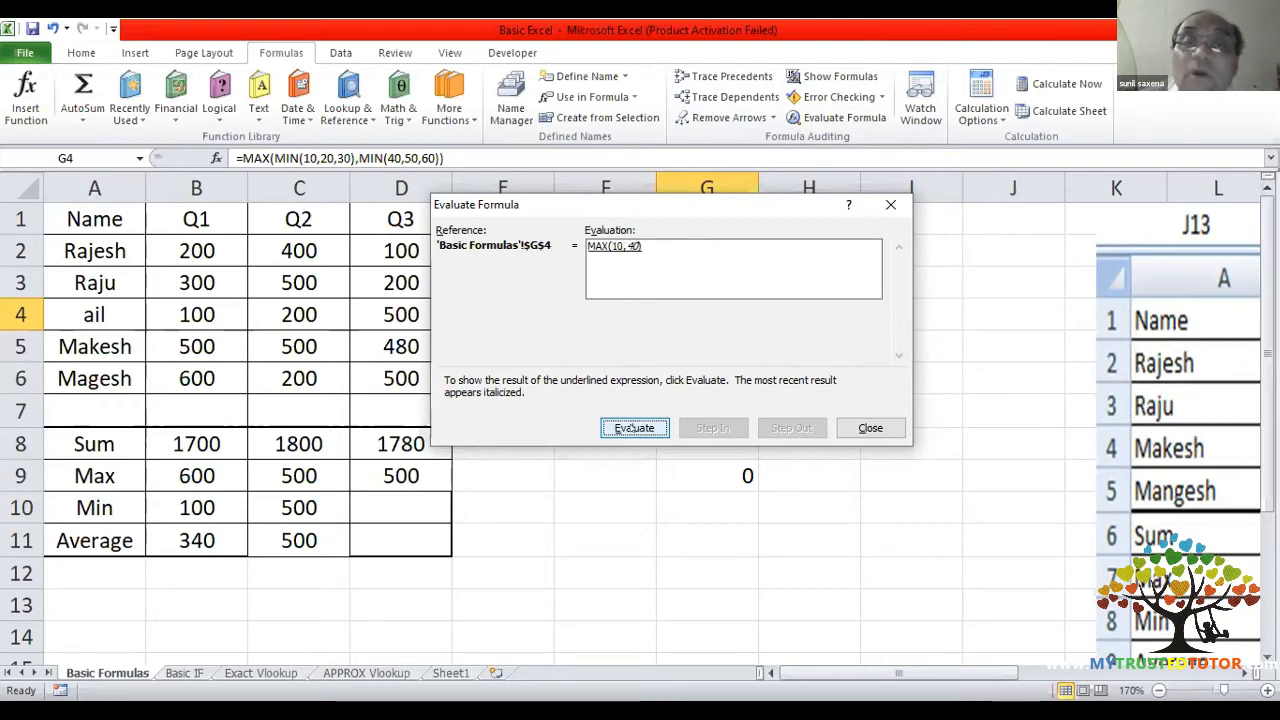
{"action": "left_click", "coordinate": [633, 428]}
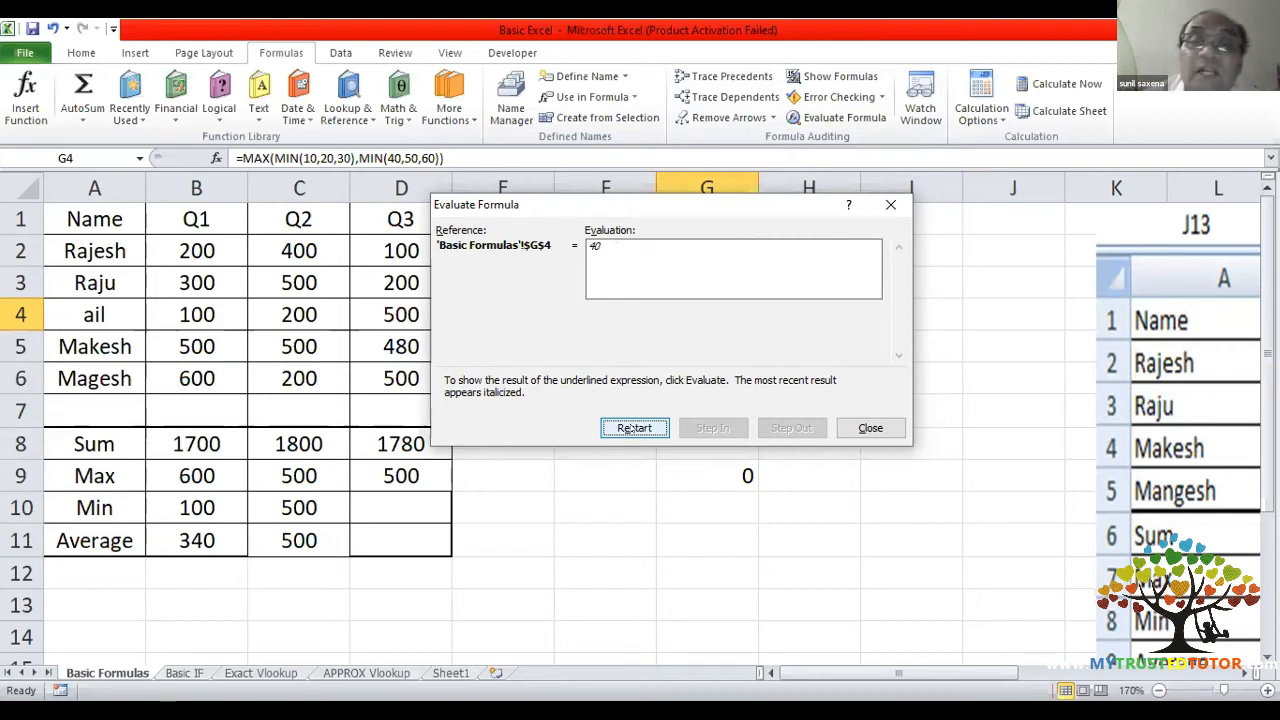
- Restart the evaluation of the G4 formula, step through it completely again, and close the evaluation
{"action": "left_click", "coordinate": [633, 428]}
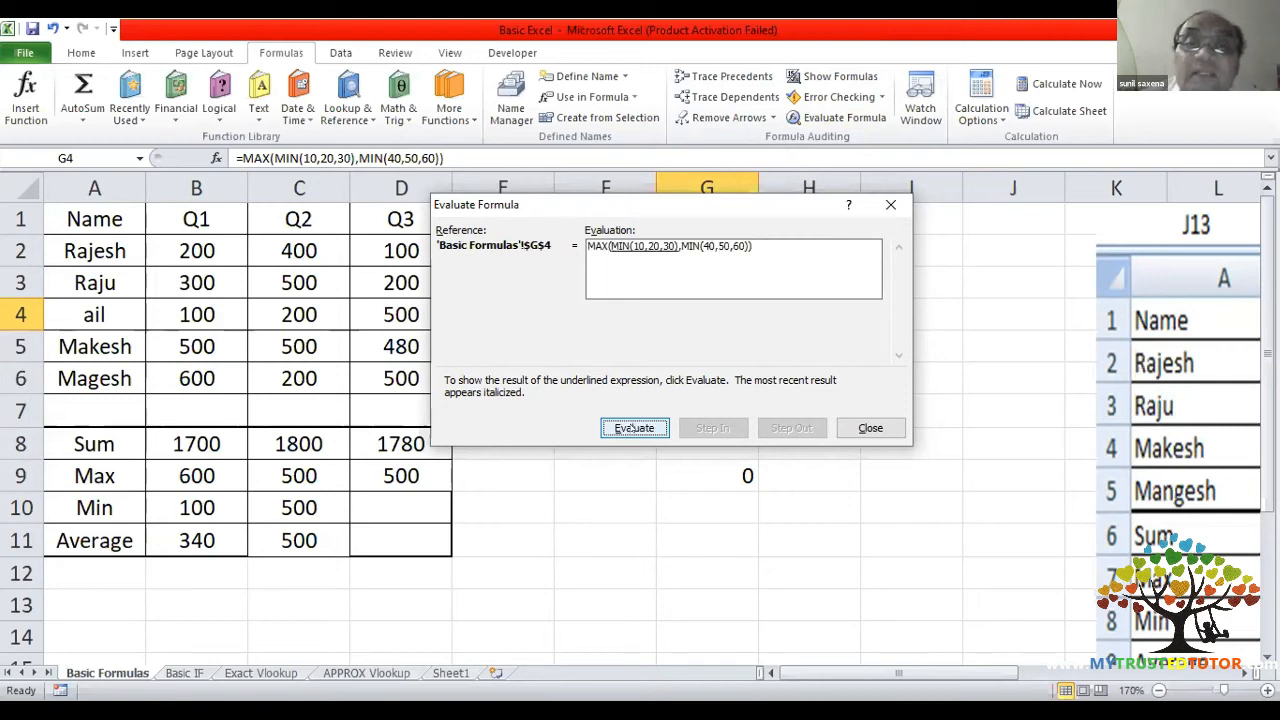
{"action": "left_click", "coordinate": [633, 428]}
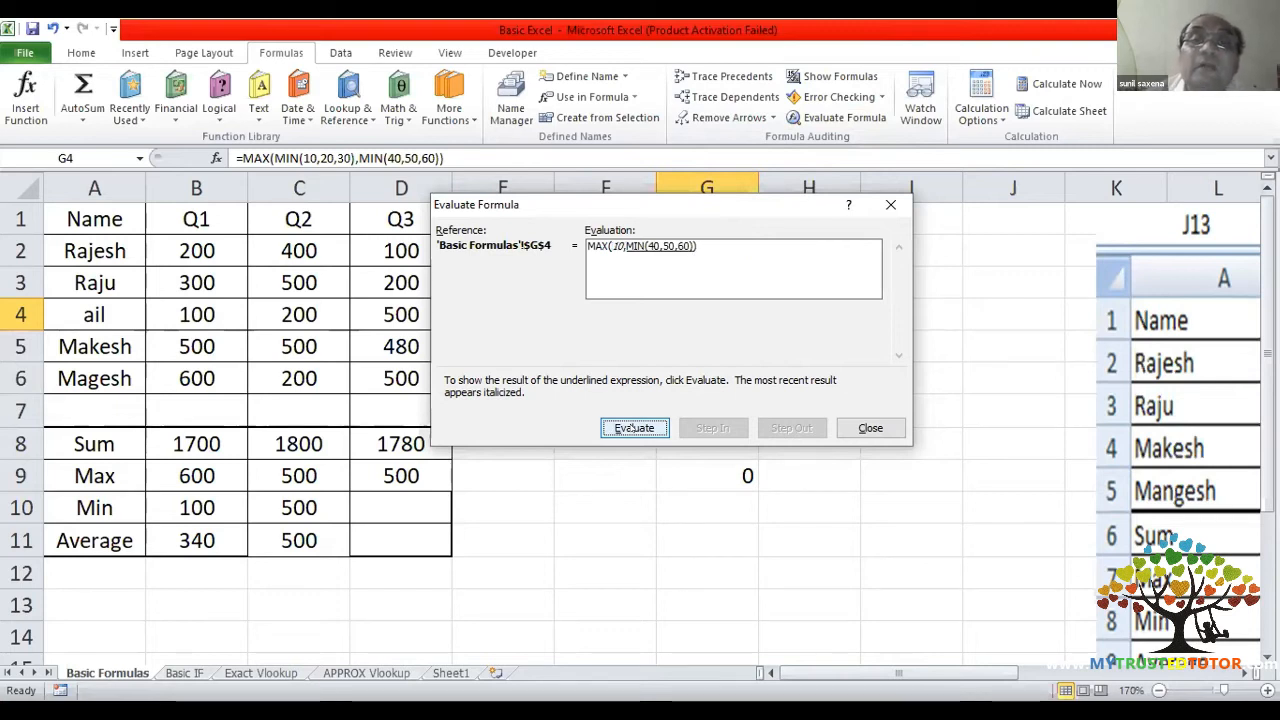
{"action": "left_click", "coordinate": [633, 428]}
{"action": "left_click", "coordinate": [633, 428]}
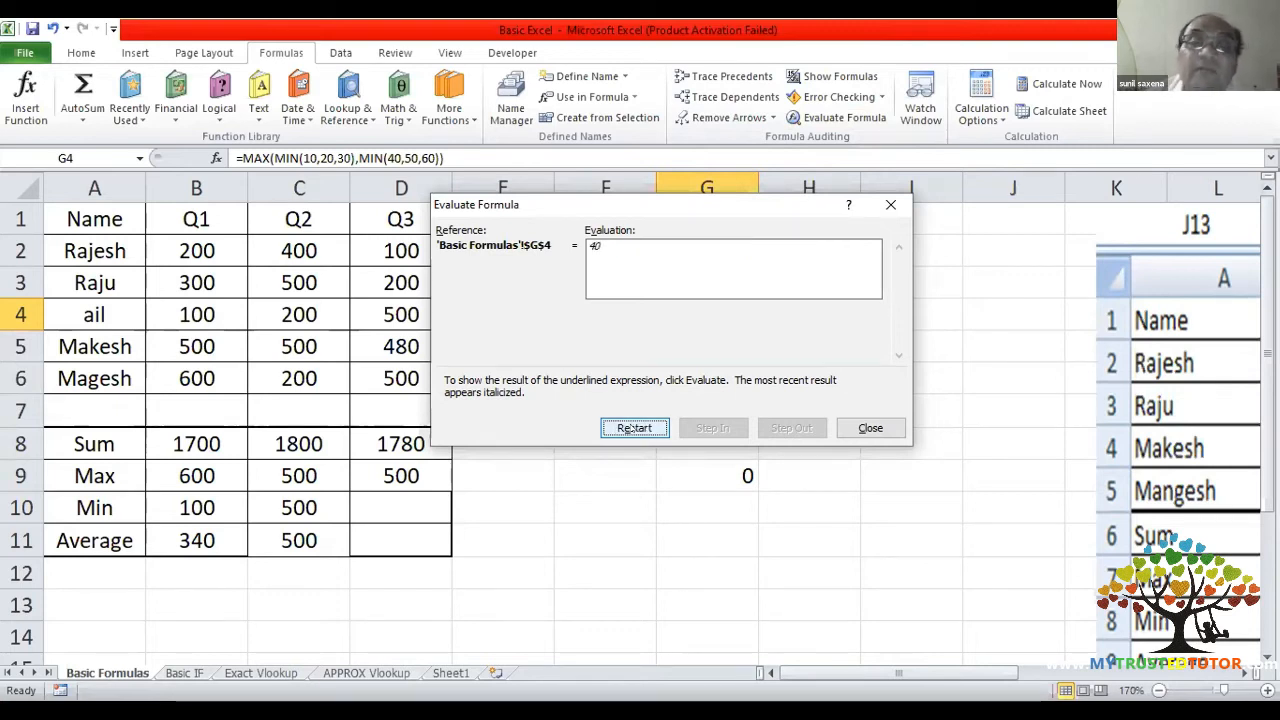
{"action": "left_click", "coordinate": [870, 429]}
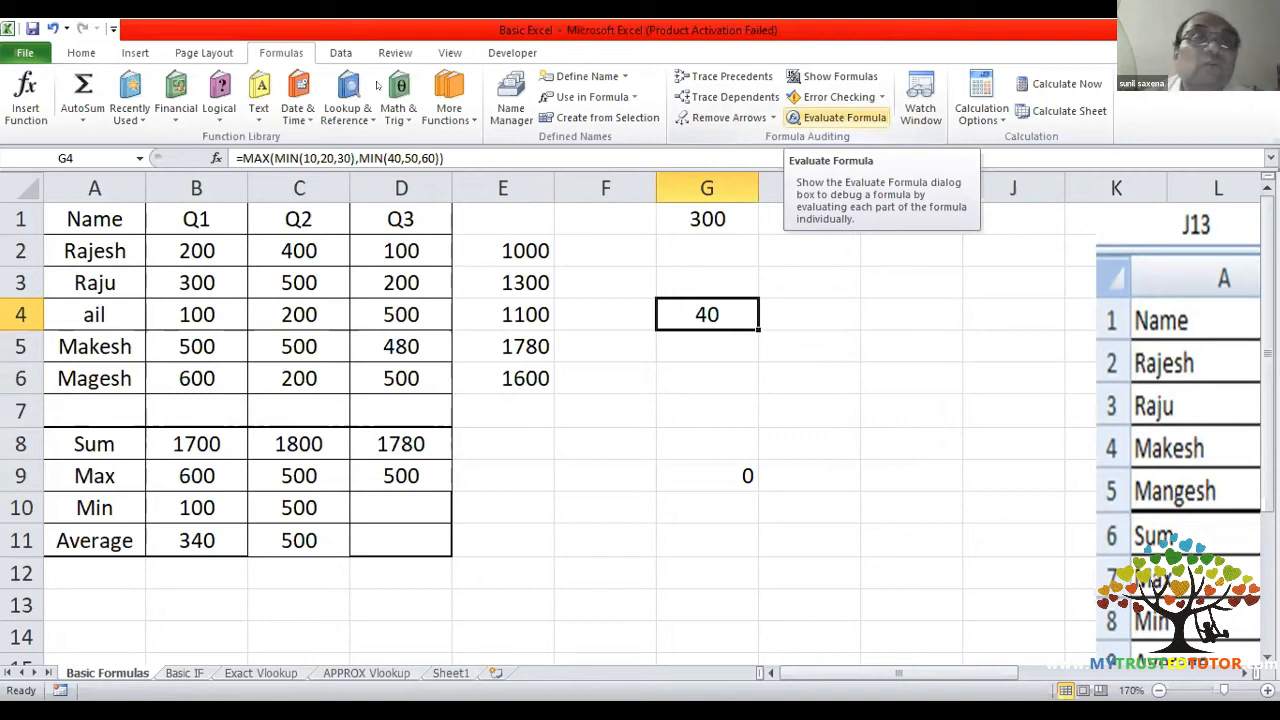
- Reopen and close the formula evaluation for G4, and review its nested MAX and MIN formula in the cell without changing it
{"action": "left_click", "coordinate": [845, 117]}
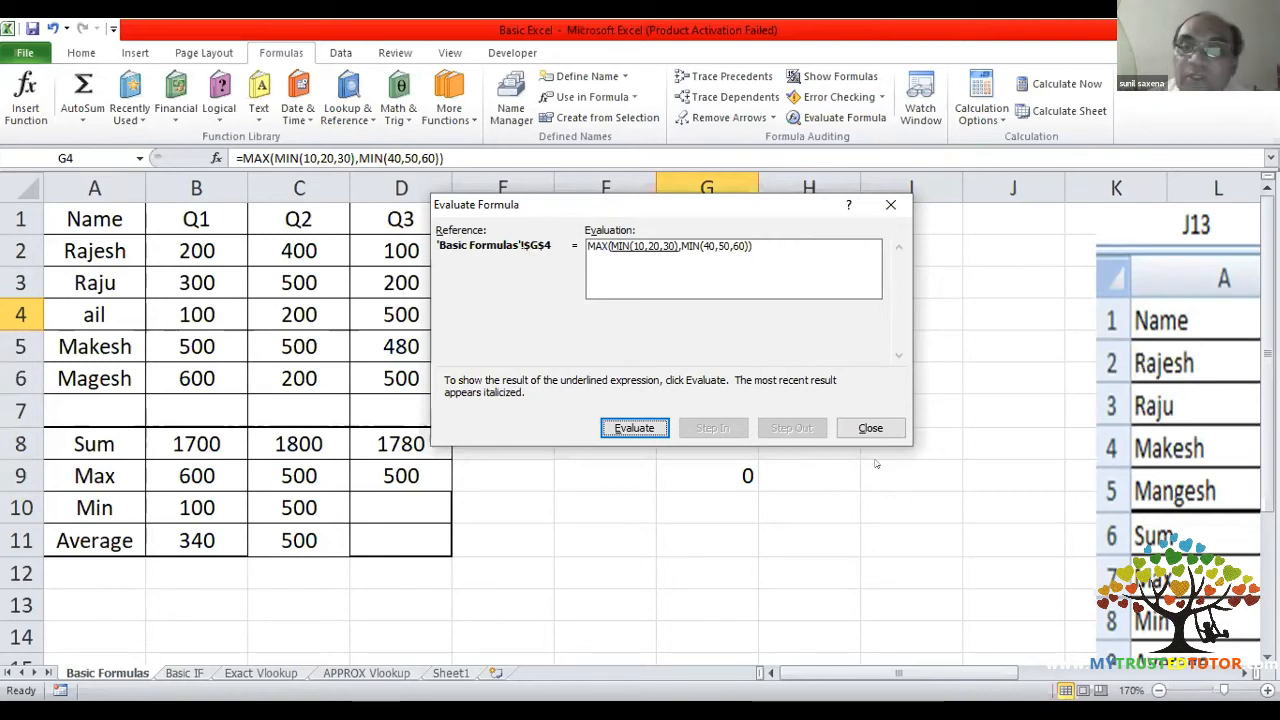
{"action": "left_click", "coordinate": [869, 425]}
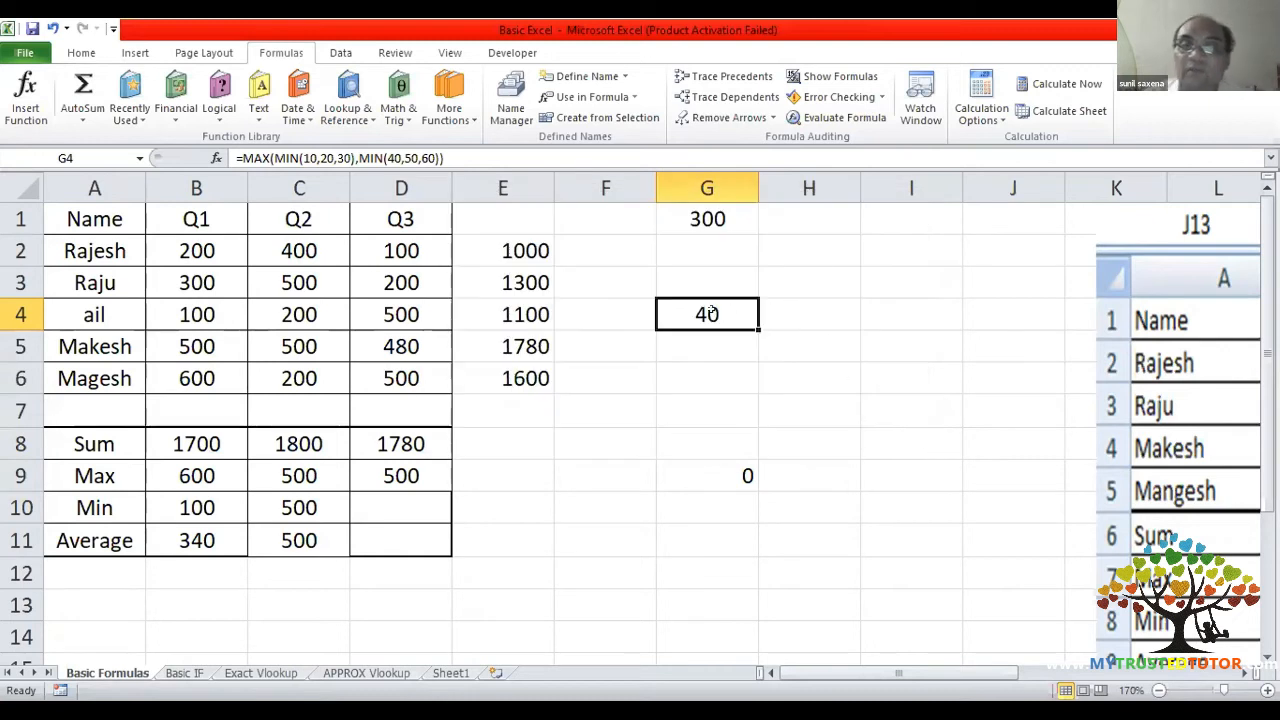
{"action": "double_click", "coordinate": [707, 314]}
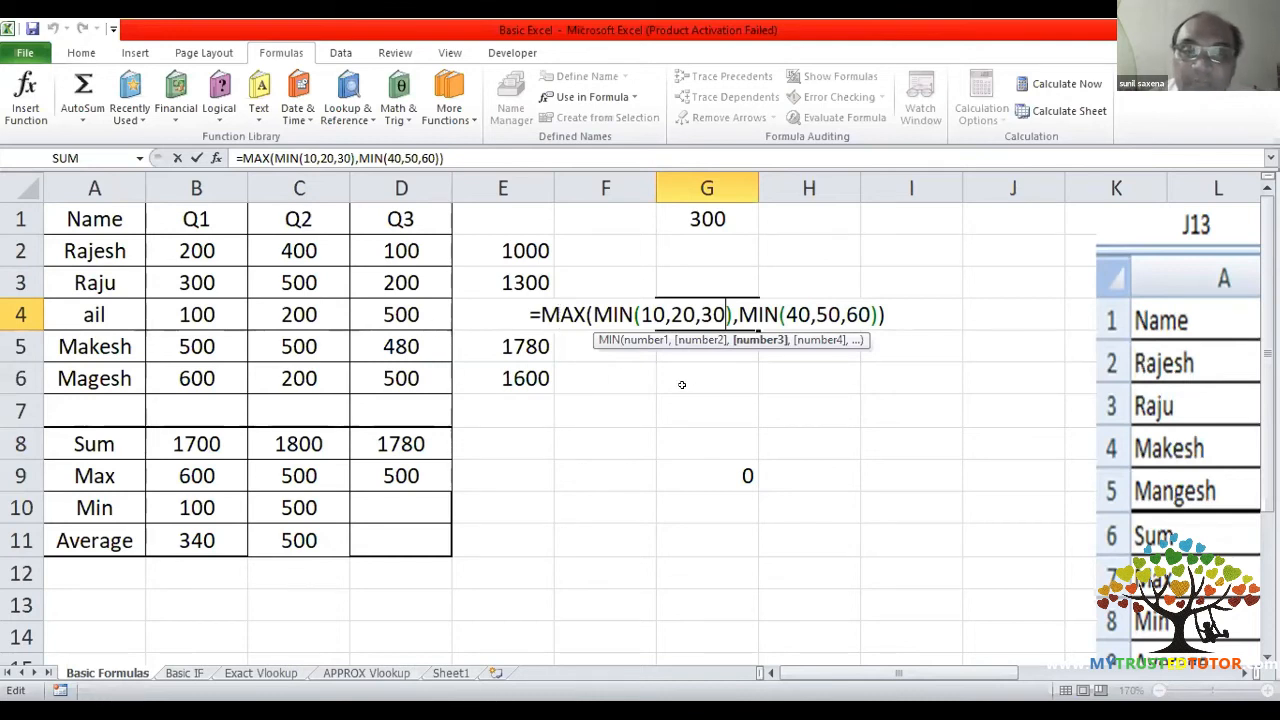
{"action": "key", "text": "ctrl+Return"}
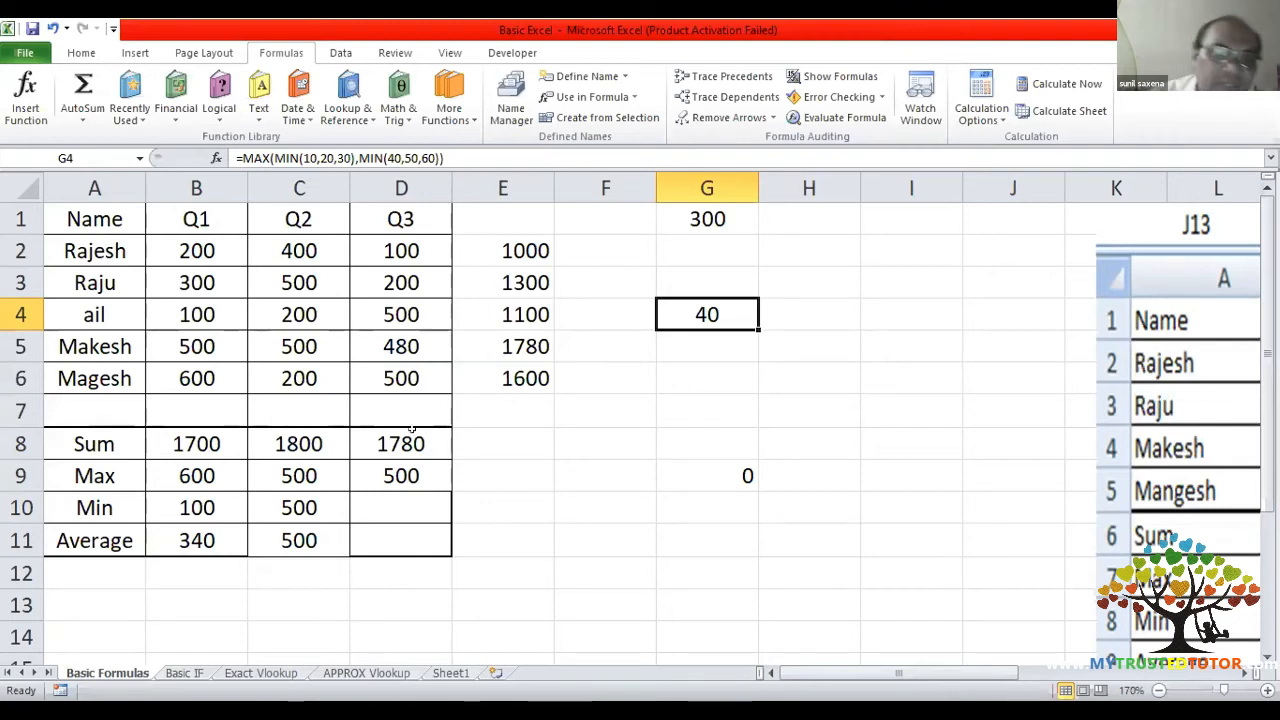
- Switch to the Basic IF worksheet
{"action": "left_click", "coordinate": [606, 477]}
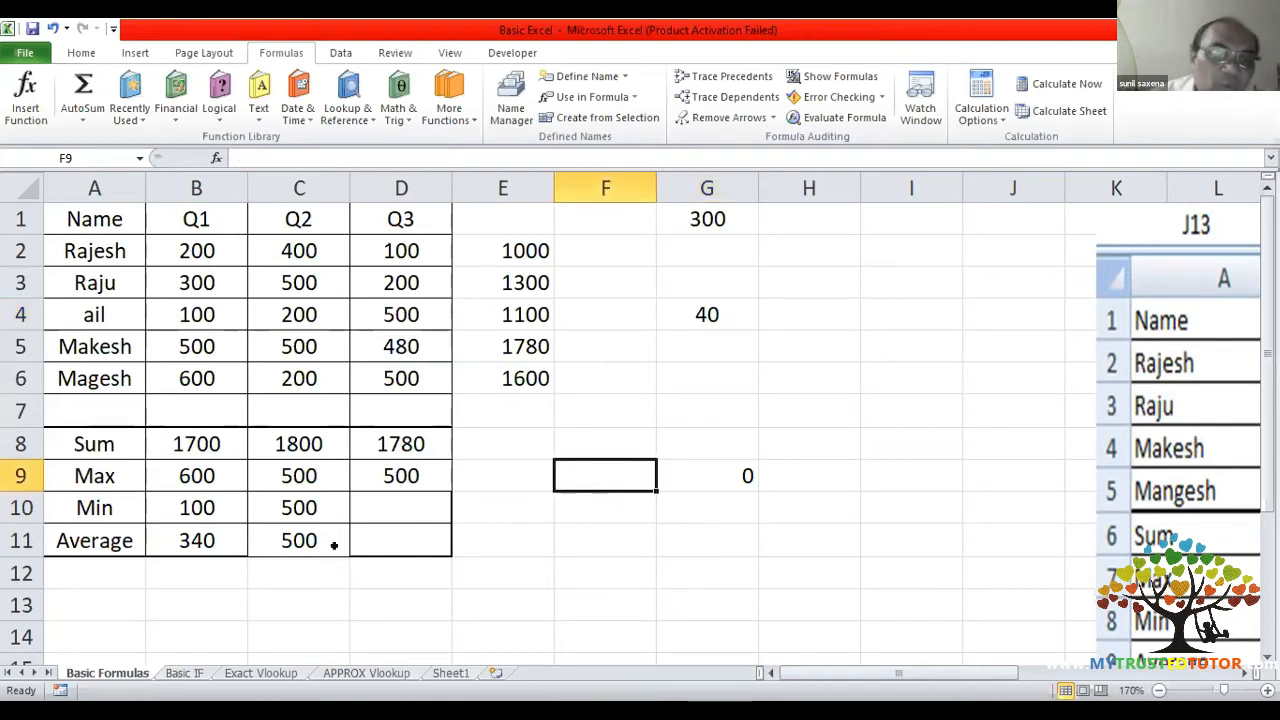
{"action": "left_click", "coordinate": [183, 673]}
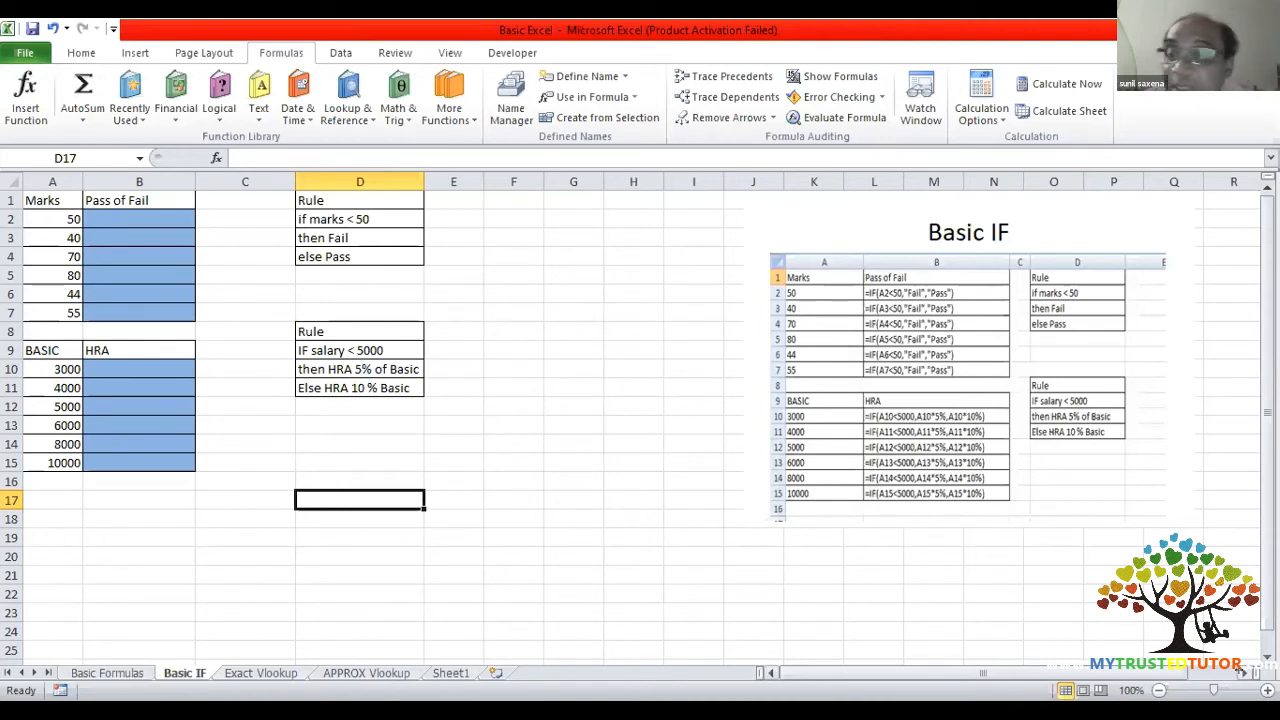
- Zoom the worksheet to 150% and highlight the marks in A2:A7 beside the empty result column
{"action": "left_click", "coordinate": [1267, 690]}
{"action": "left_click", "coordinate": [1267, 690]}
{"action": "left_click", "coordinate": [1267, 690]}
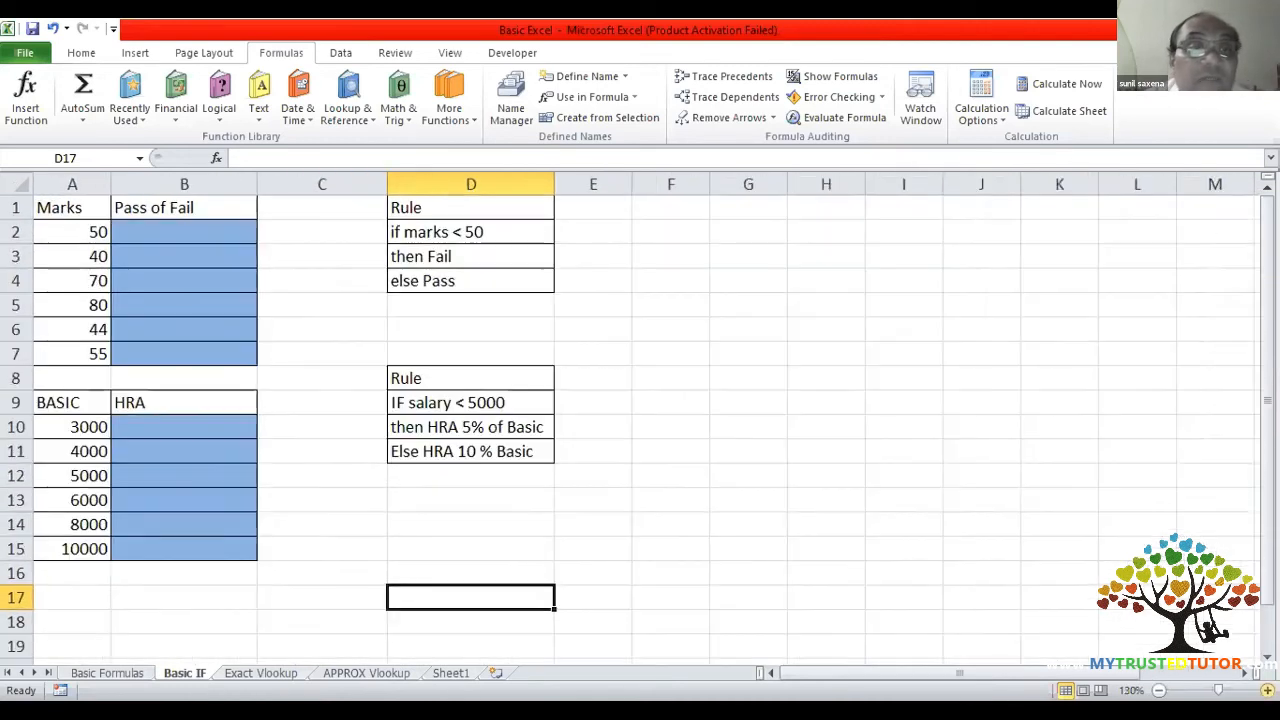
{"action": "left_click", "coordinate": [1267, 690]}
{"action": "left_click", "coordinate": [1267, 690]}
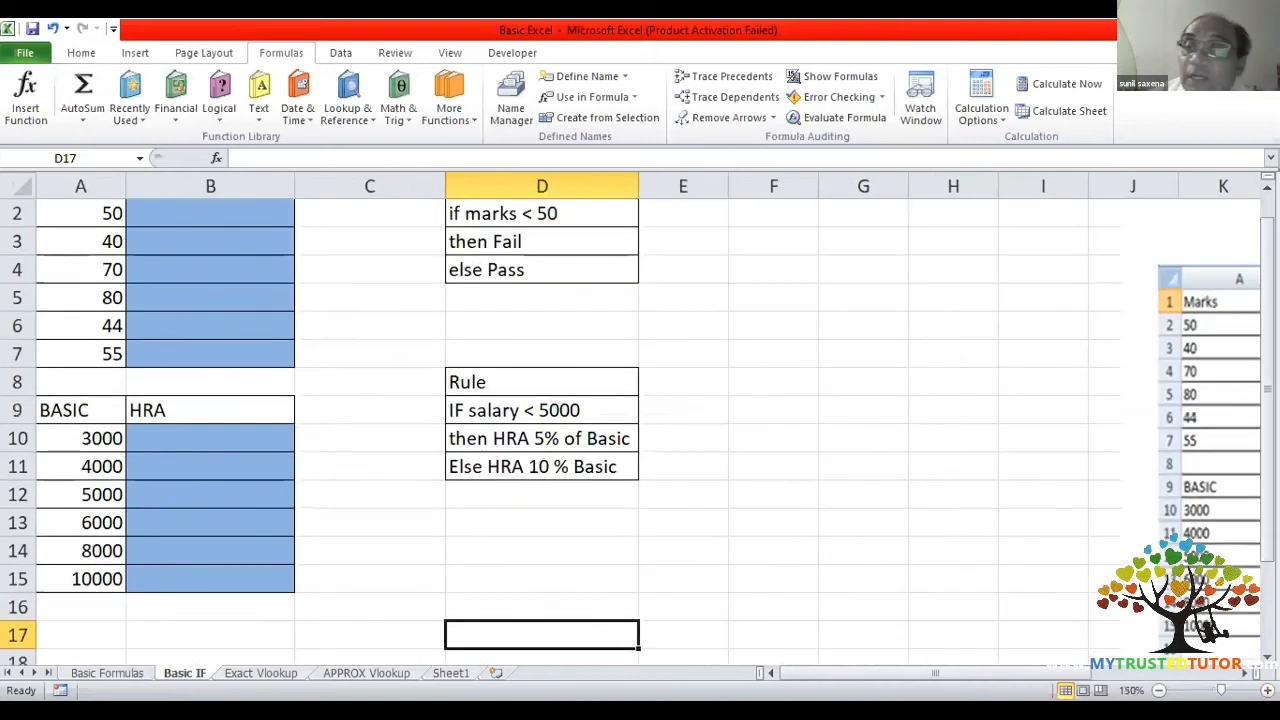
{"action": "scroll", "coordinate": [640, 420], "scroll_direction": "up", "scroll_amount": 1}
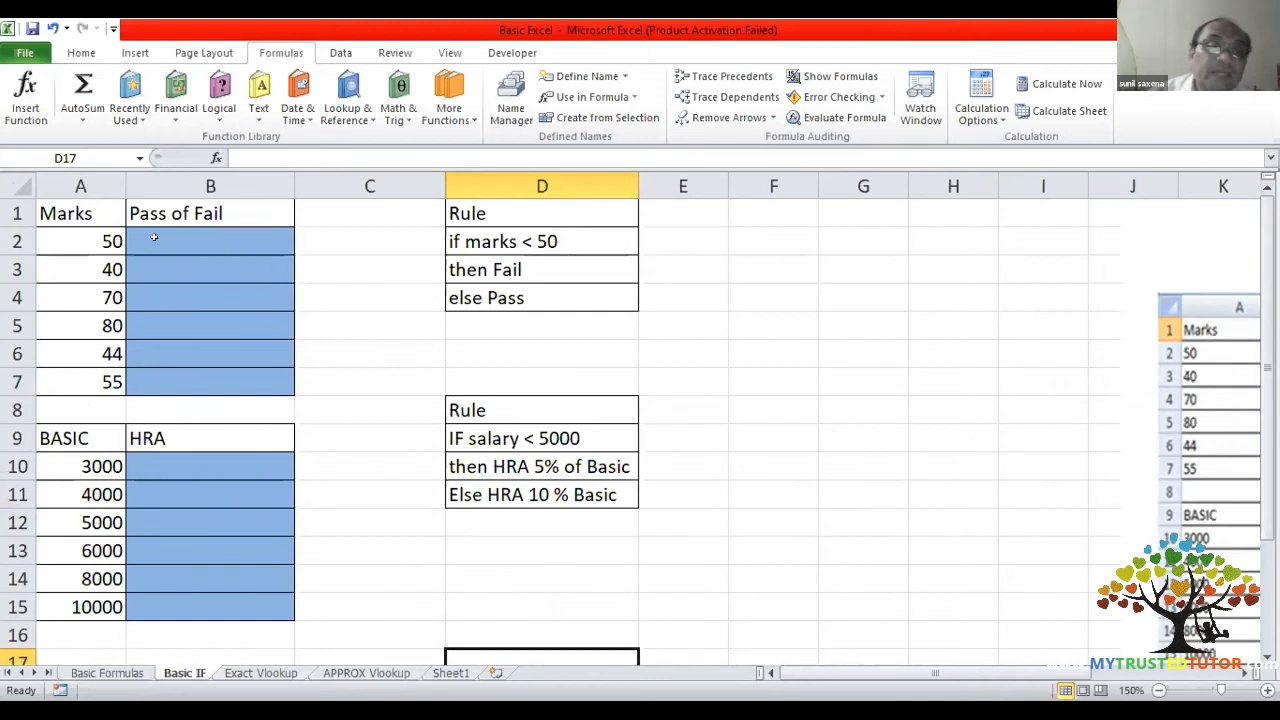
{"action": "left_click_drag", "start_coordinate": [79, 234], "coordinate": [93, 382]}
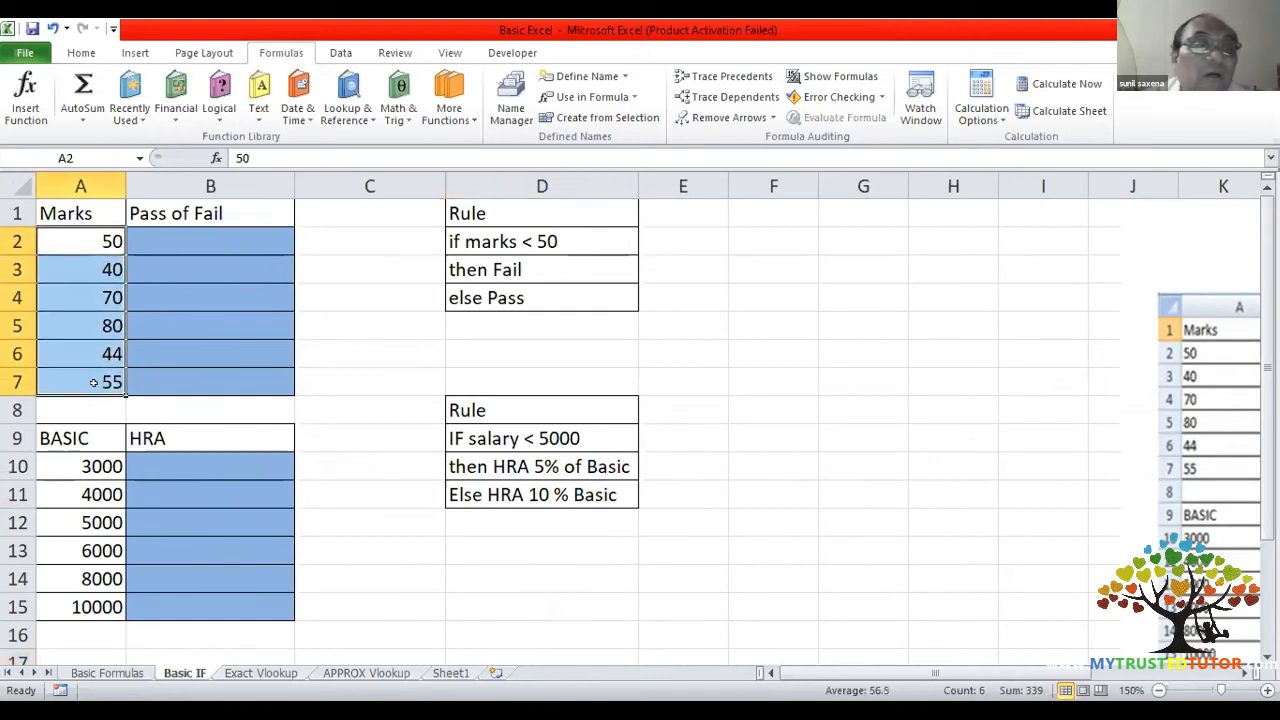
{"action": "left_click", "coordinate": [170, 233]}
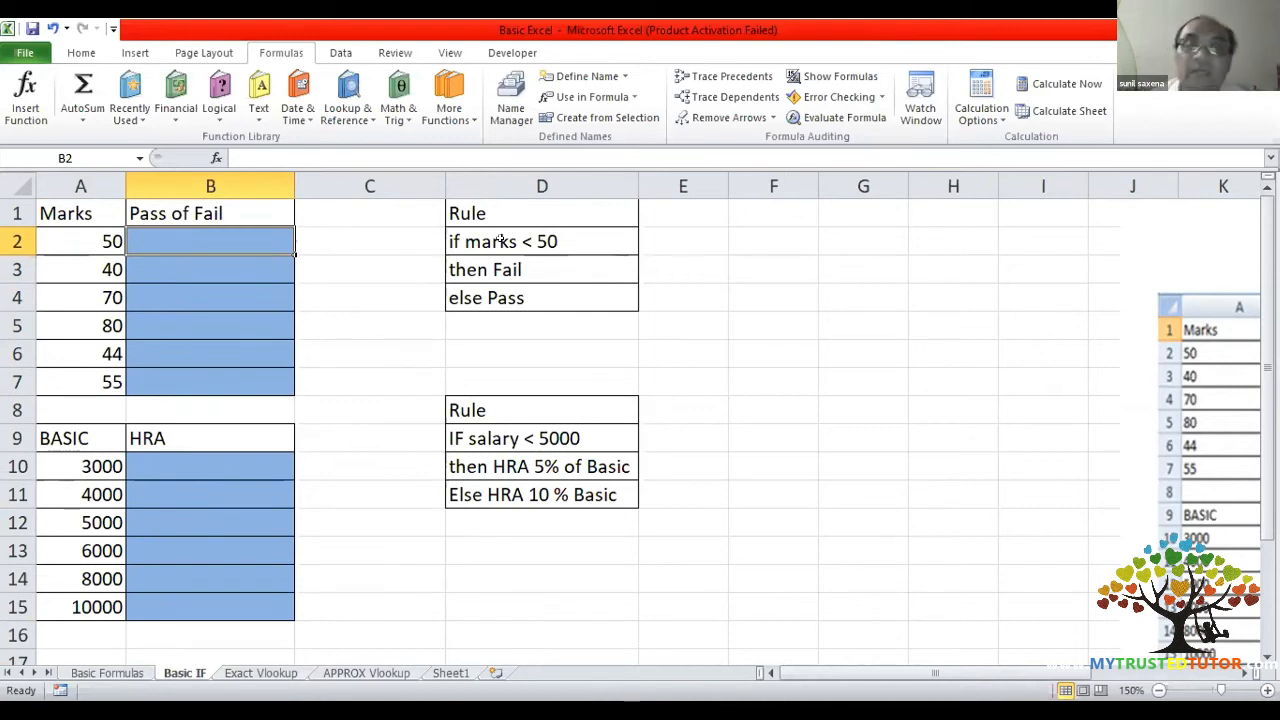
{"action": "left_click", "coordinate": [682, 203]}
{"action": "type", "text": "=i"}
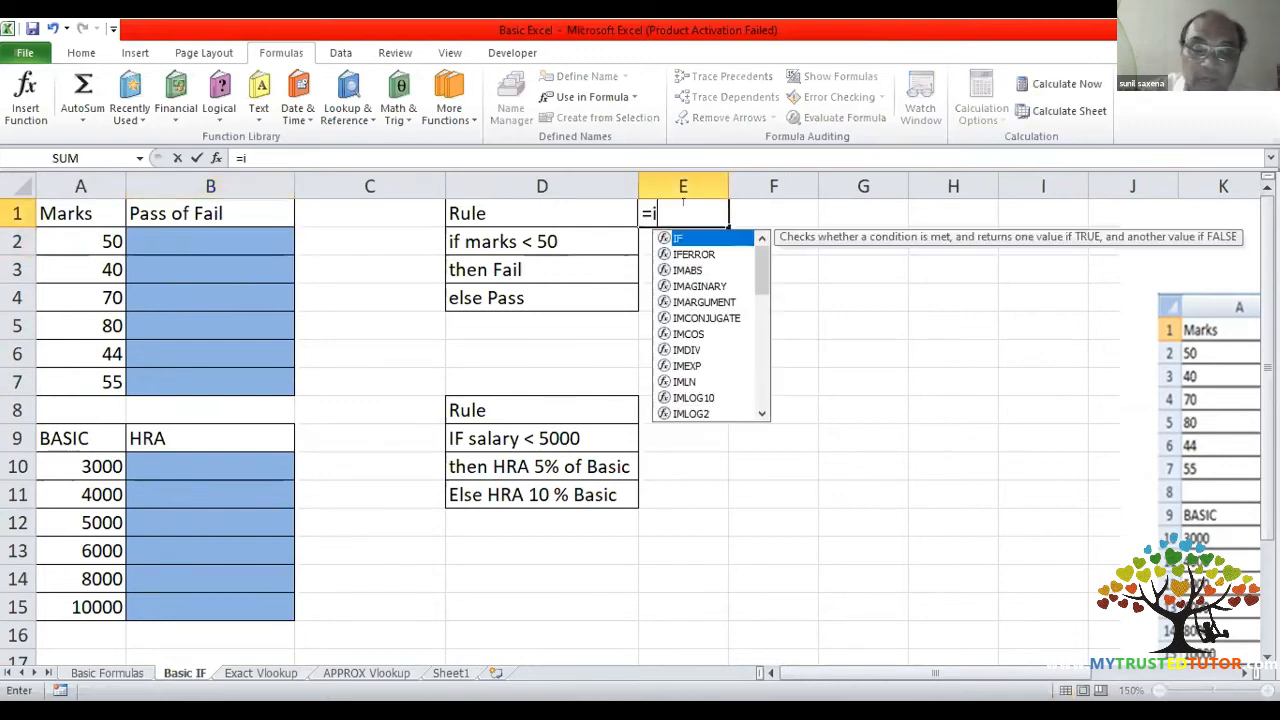
{"action": "type", "text": "f("}
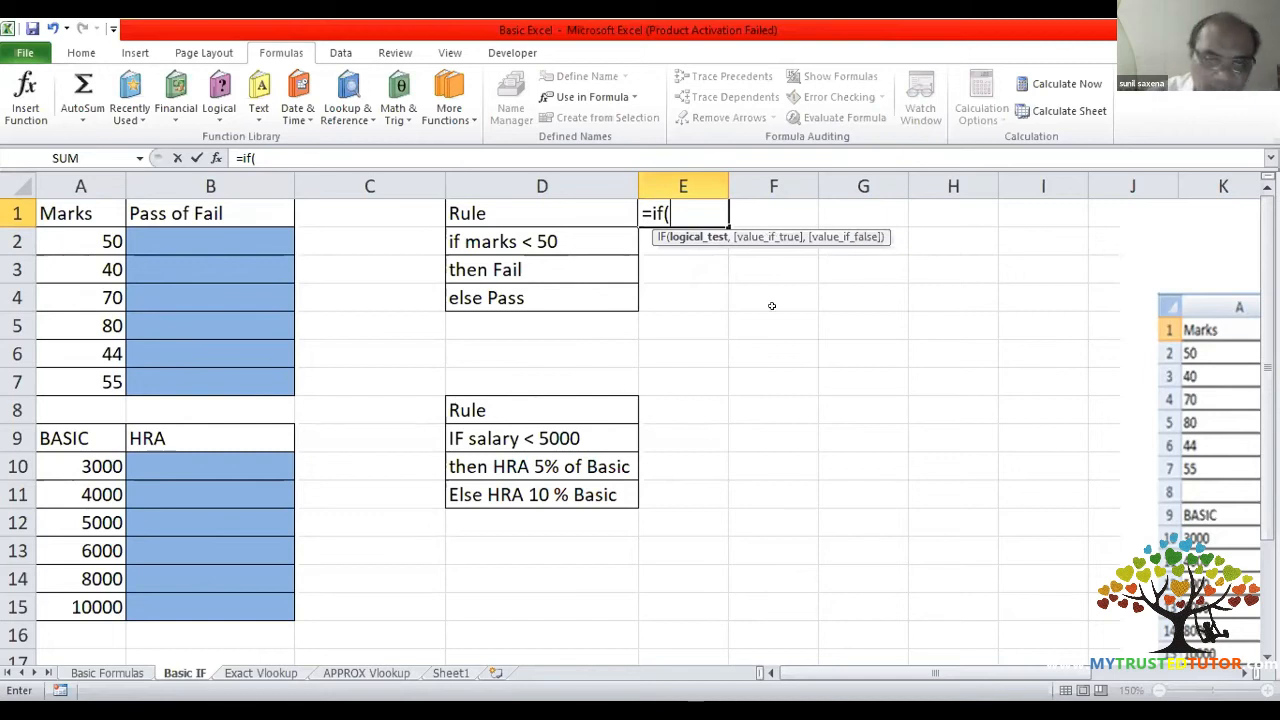
{"action": "key", "text": "BackSpace"}
{"action": "key", "text": "BackSpace"}
{"action": "key", "text": "BackSpace"}
{"action": "key", "text": "BackSpace"}
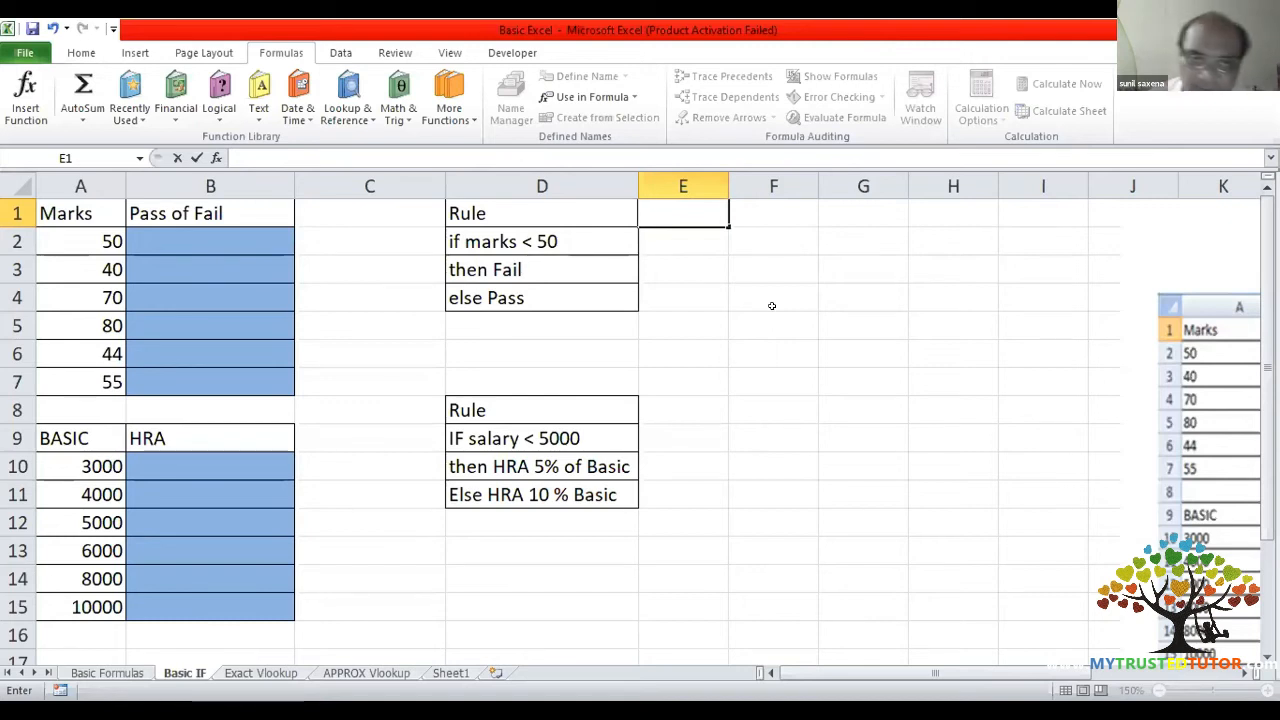
- Enter the results Pass, Fail and Pass by hand in B2:B4 according to the marks rule
{"action": "key", "text": "Left"}
{"action": "key", "text": "Down"}
{"action": "key", "text": "Left"}
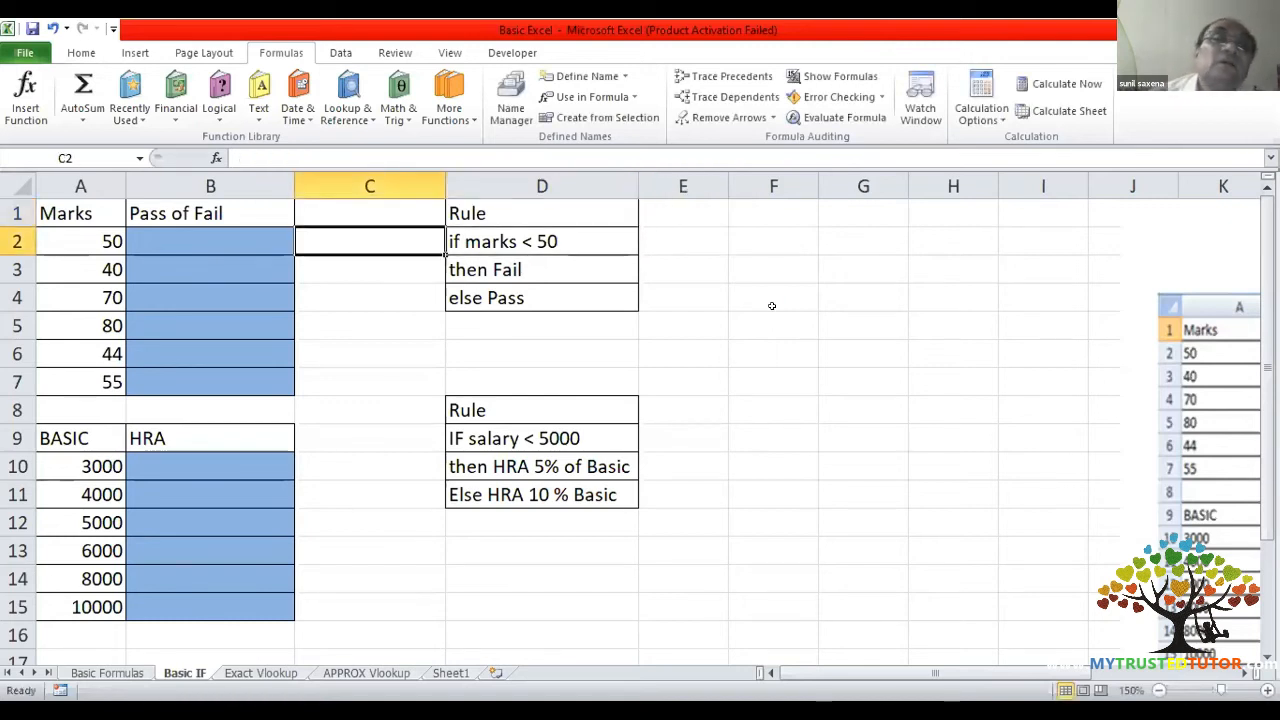
{"action": "key", "text": "Left"}
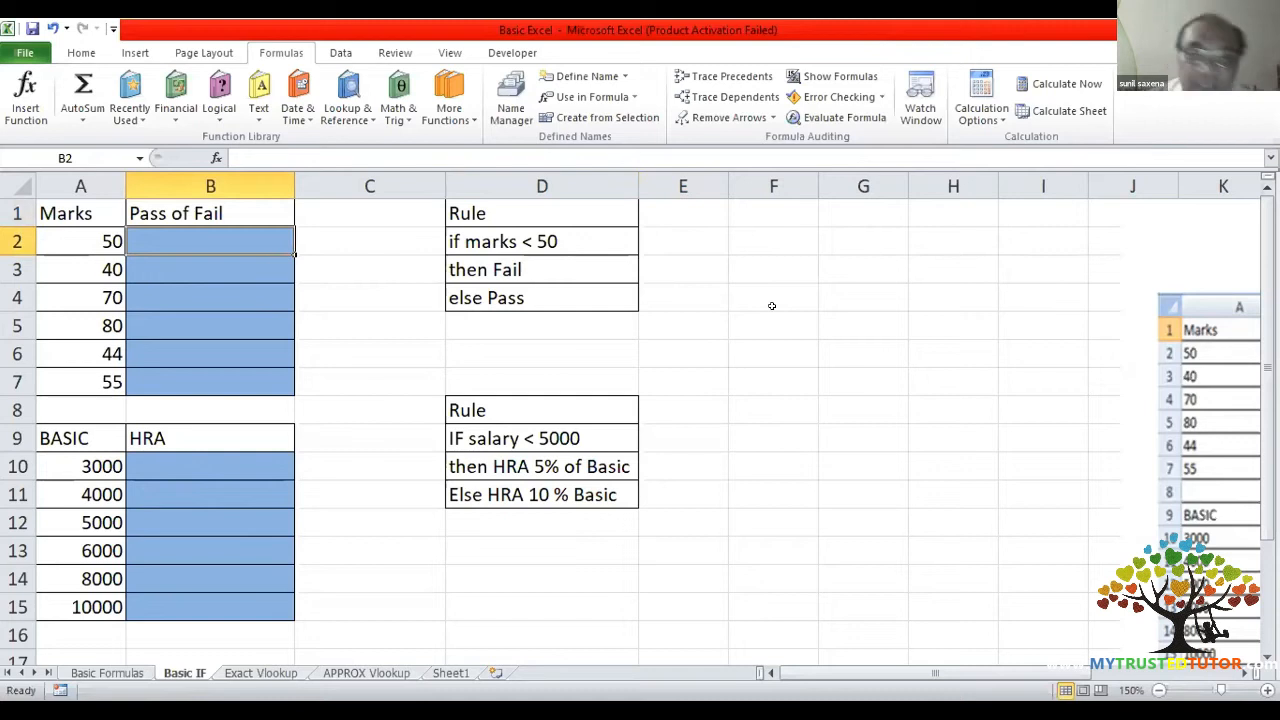
{"action": "key", "text": "Right"}
{"action": "key", "text": "Right"}
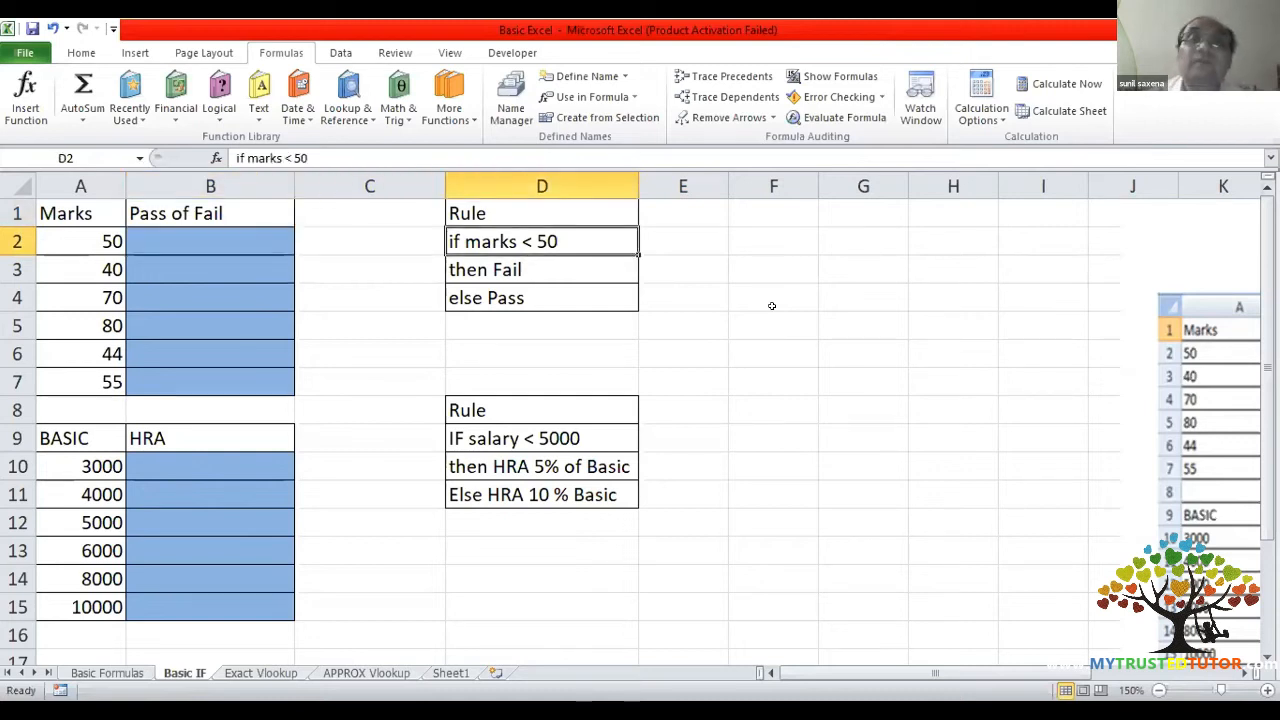
{"action": "key", "text": "Left"}
{"action": "key", "text": "Left"}
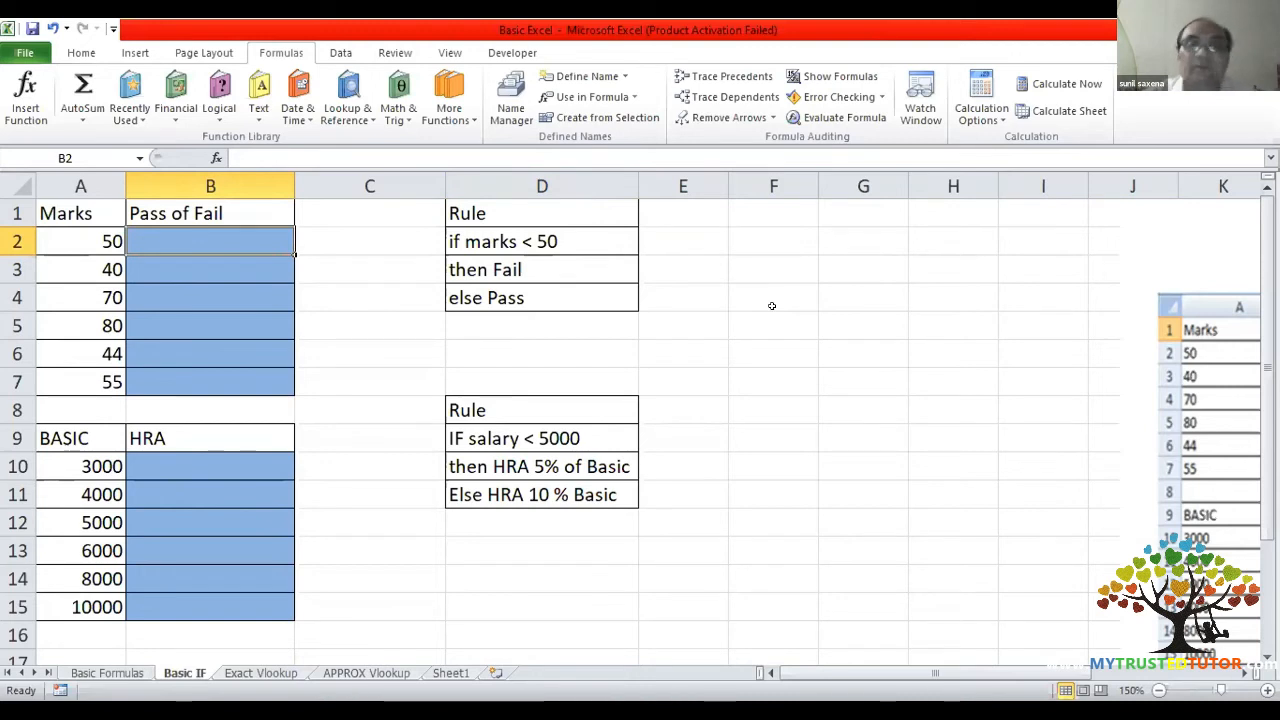
{"action": "type", "text": "Pass"}
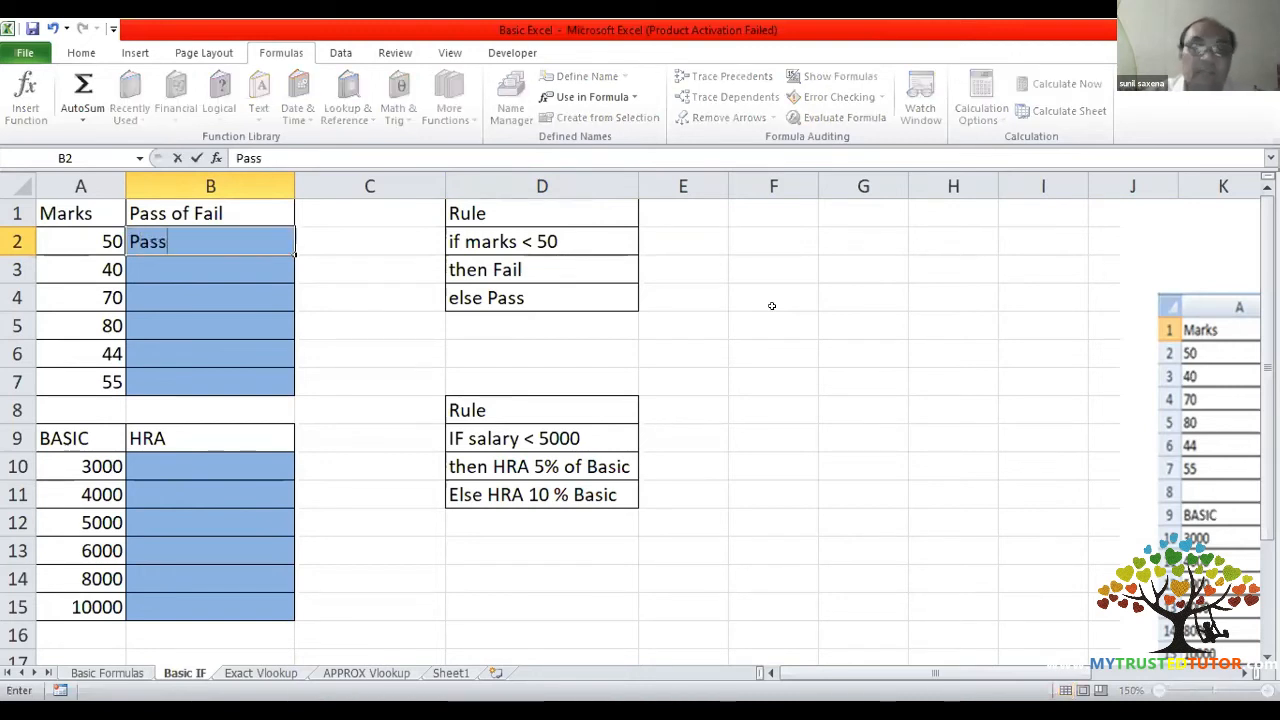
{"action": "key", "text": "Return"}
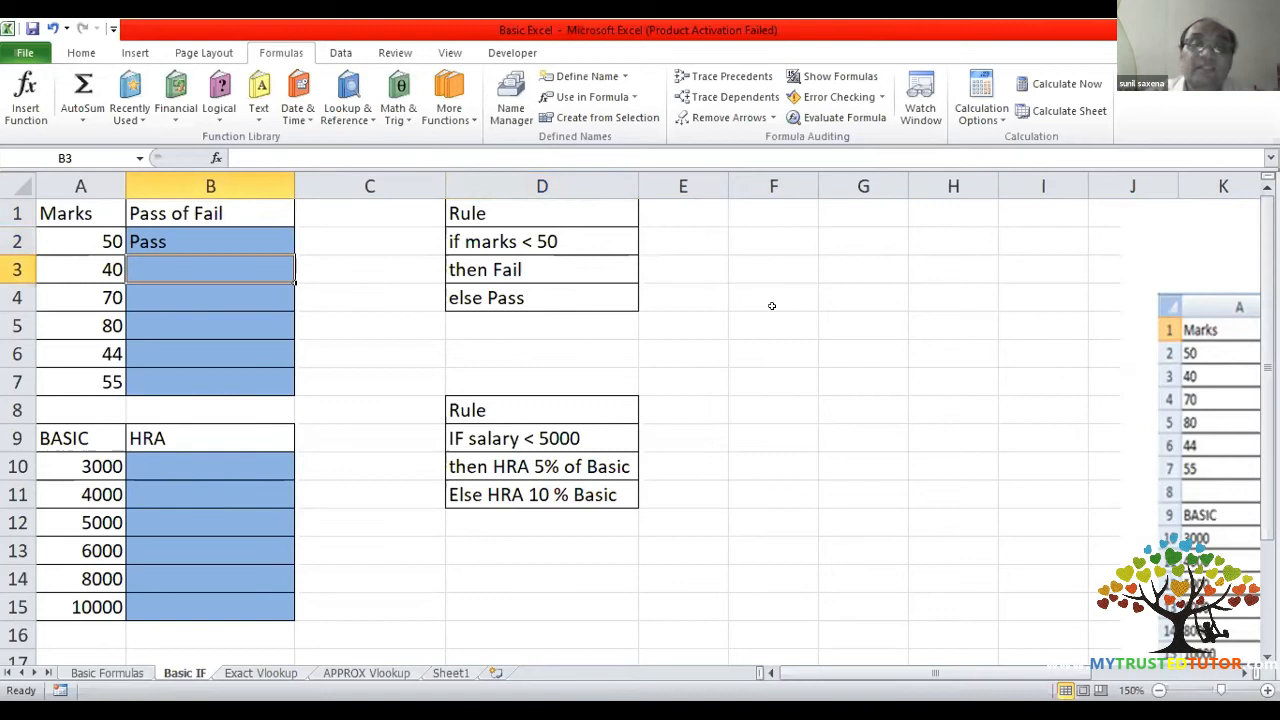
{"action": "type", "text": "Fail"}
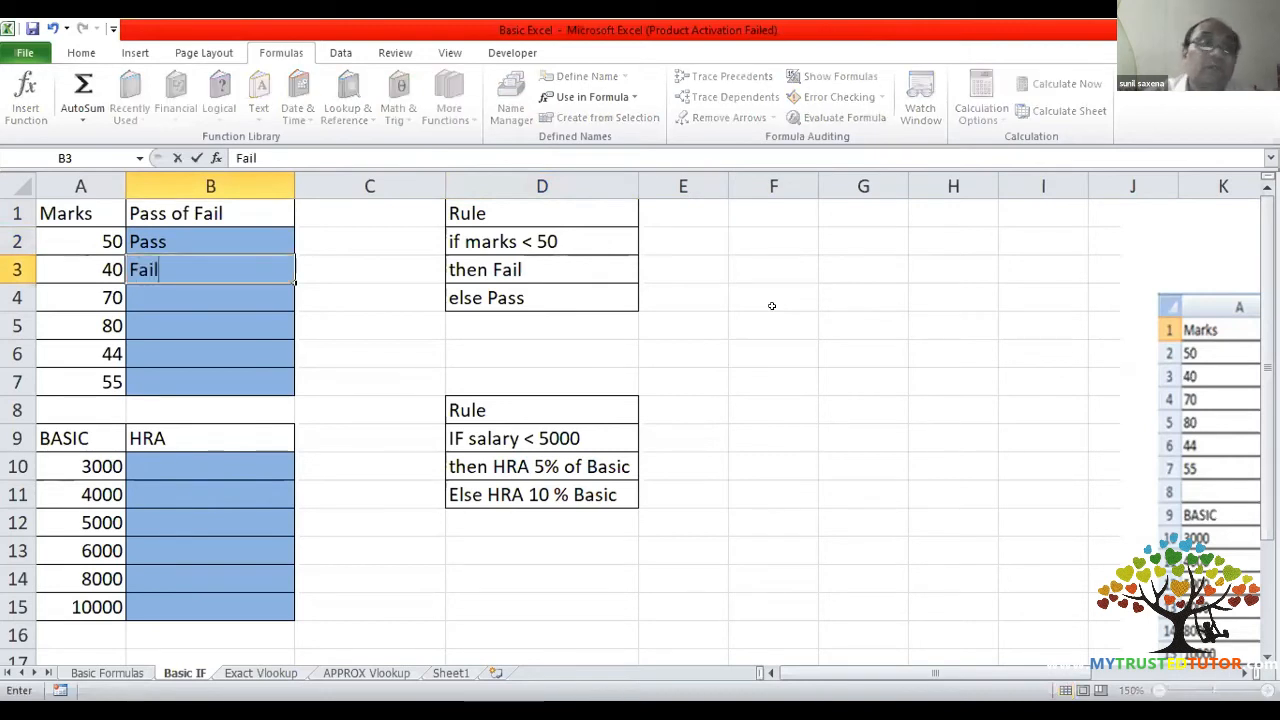
{"action": "key", "text": "Return"}
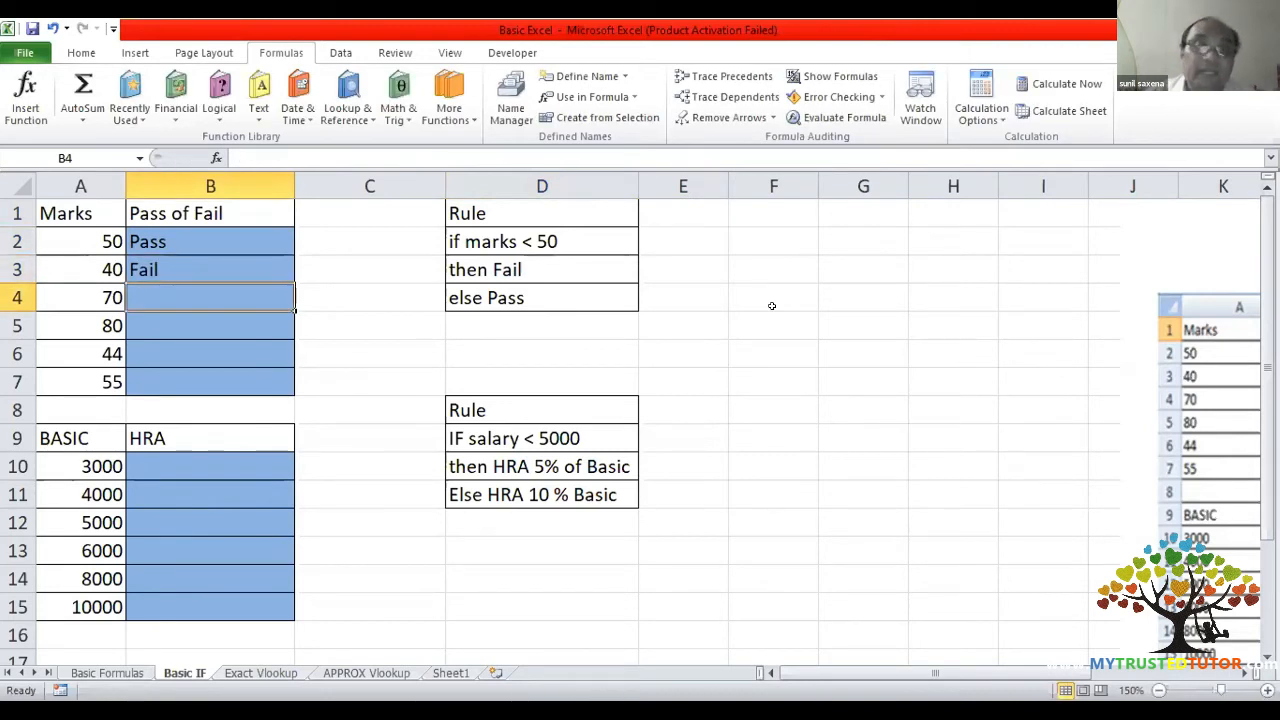
{"action": "type", "text": "Pass"}
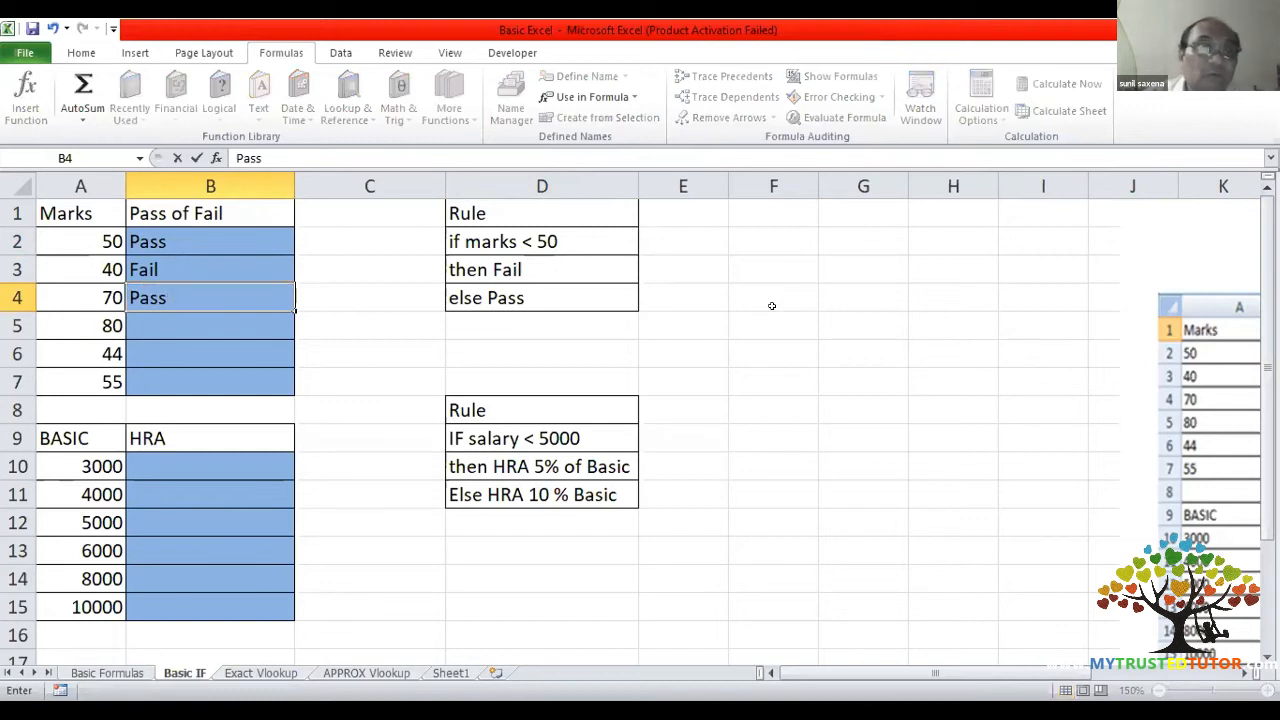
{"action": "key", "text": "Return"}
- Enter Fail by hand in B6 as the result for the mark 44
{"action": "key", "text": "Down"}
{"action": "key", "text": "Down"}
{"action": "key", "text": "Up"}
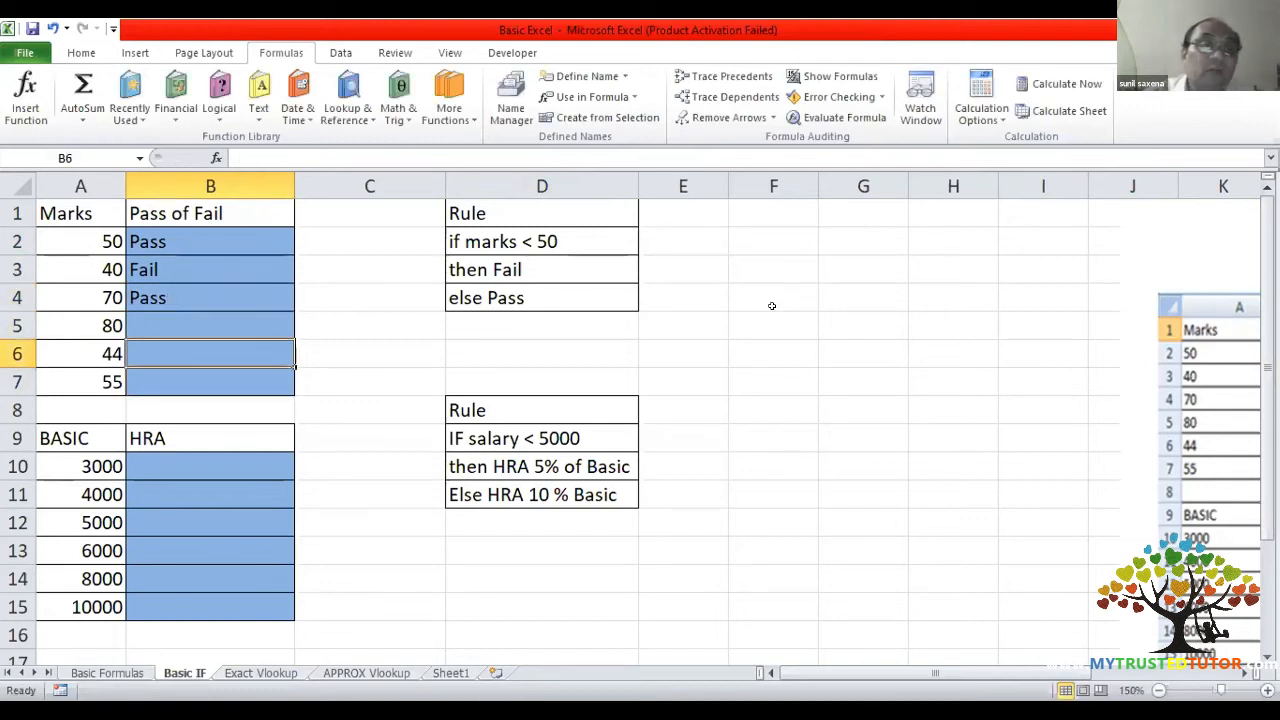
{"action": "type", "text": "Fsil"}
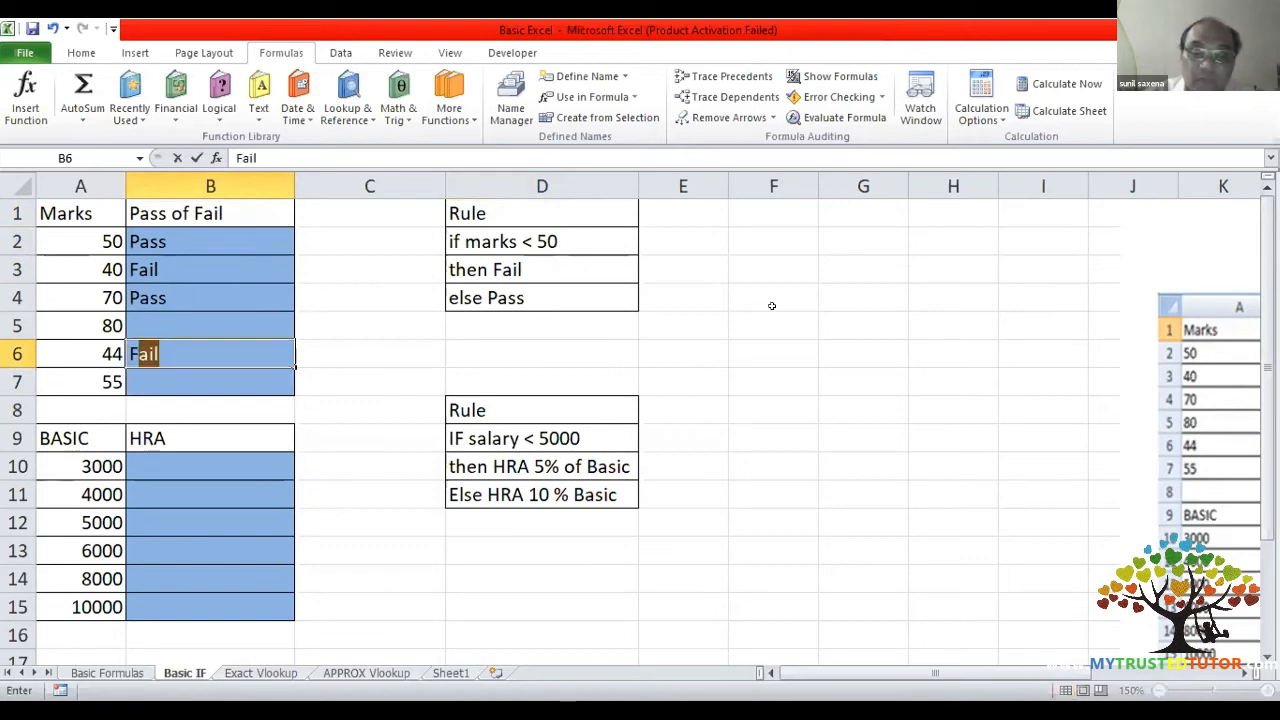
{"action": "key", "text": "BackSpace"}
{"action": "key", "text": "BackSpace"}
{"action": "key", "text": "BackSpace"}
{"action": "type", "text": "ail"}
{"action": "key", "text": "Return"}
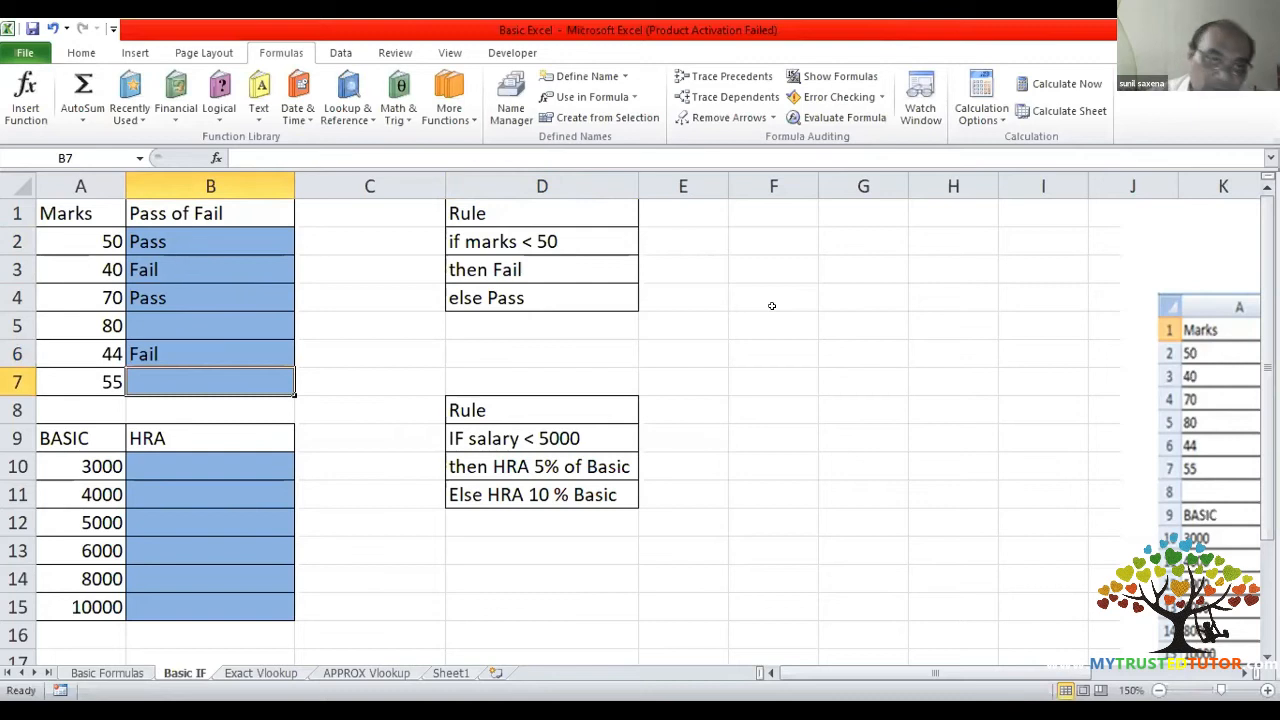
- Clear the hand-entered results from B2:B6
{"action": "left_click_drag", "start_coordinate": [145, 240], "coordinate": [168, 352]}
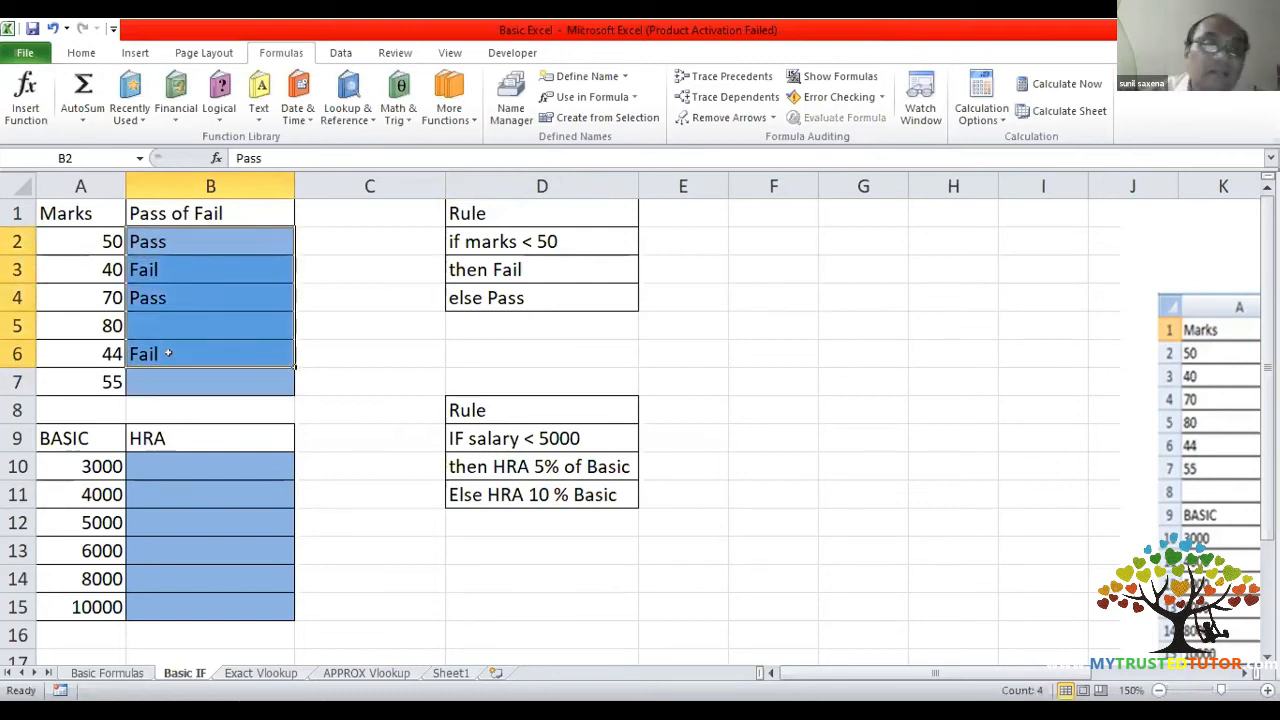
{"action": "key", "text": "Delete"}
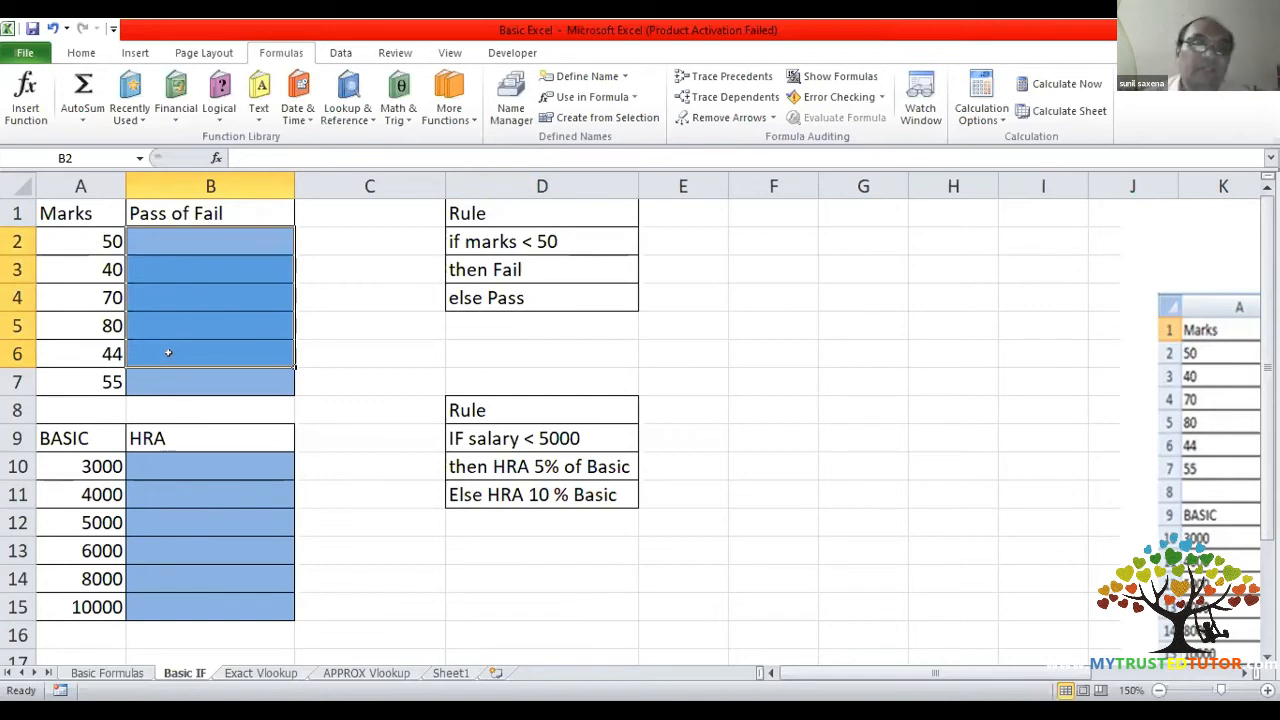
{"action": "left_click", "coordinate": [219, 231]}
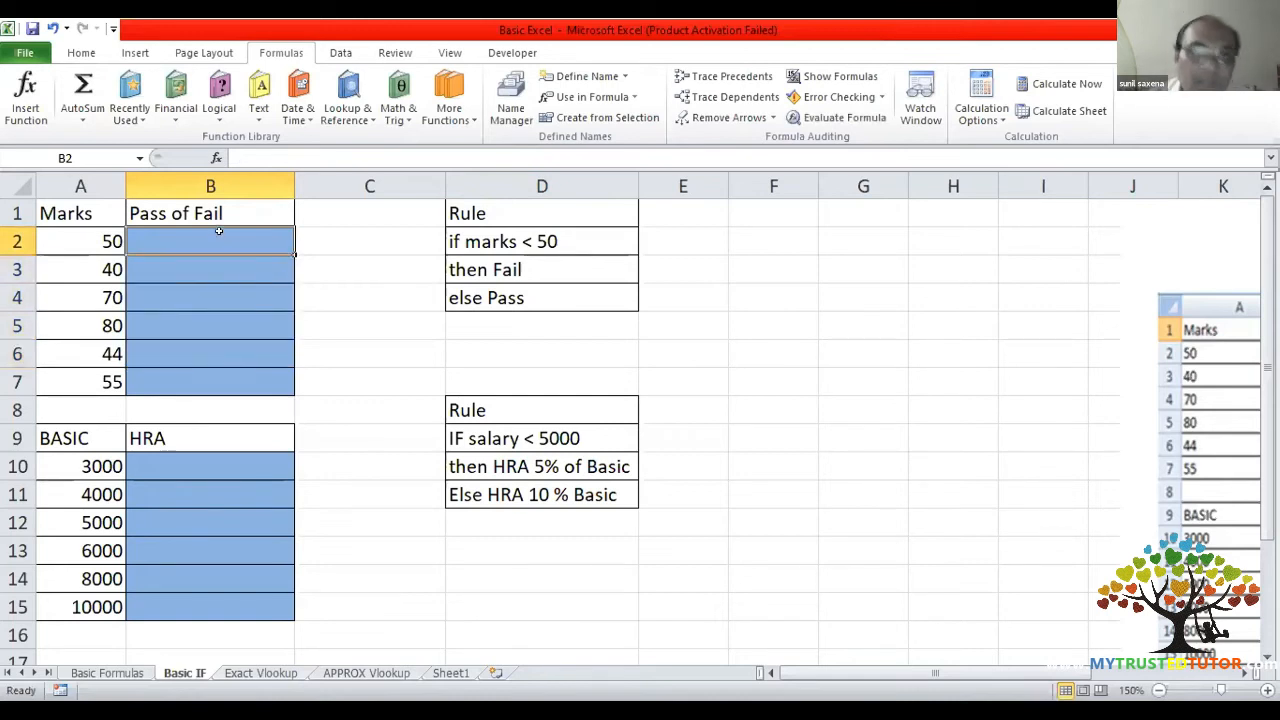
{"action": "type", "text": "="}
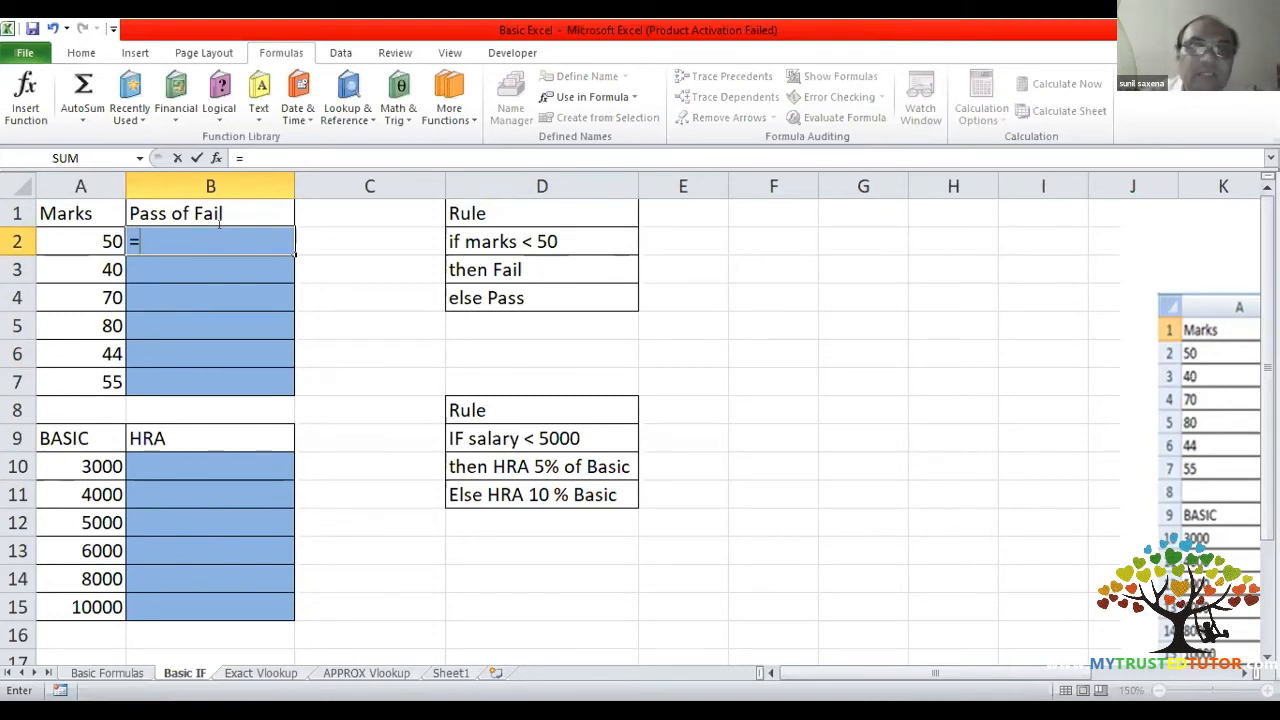
{"action": "key", "text": "BackSpace"}
{"action": "left_click_drag", "start_coordinate": [67, 228], "coordinate": [120, 390]}
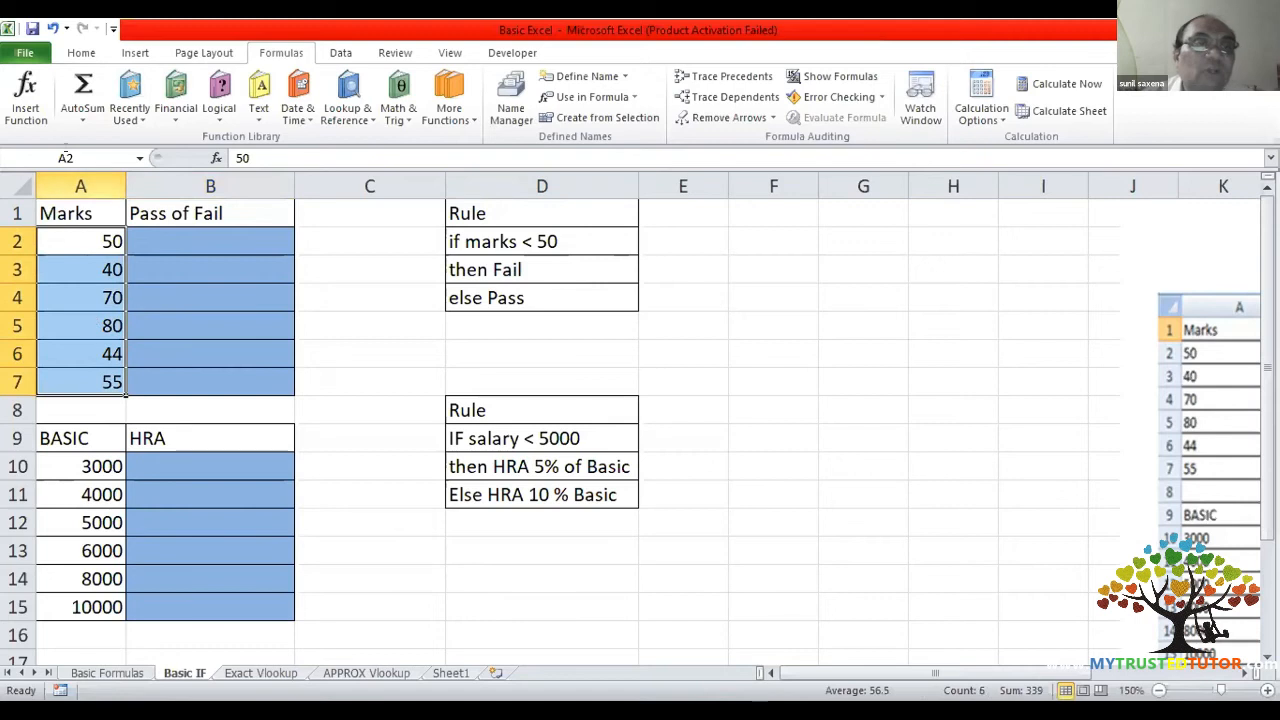
{"action": "left_click", "coordinate": [69, 157]}
{"action": "type", "text": "makr"}
{"action": "key", "text": "BackSpace"}
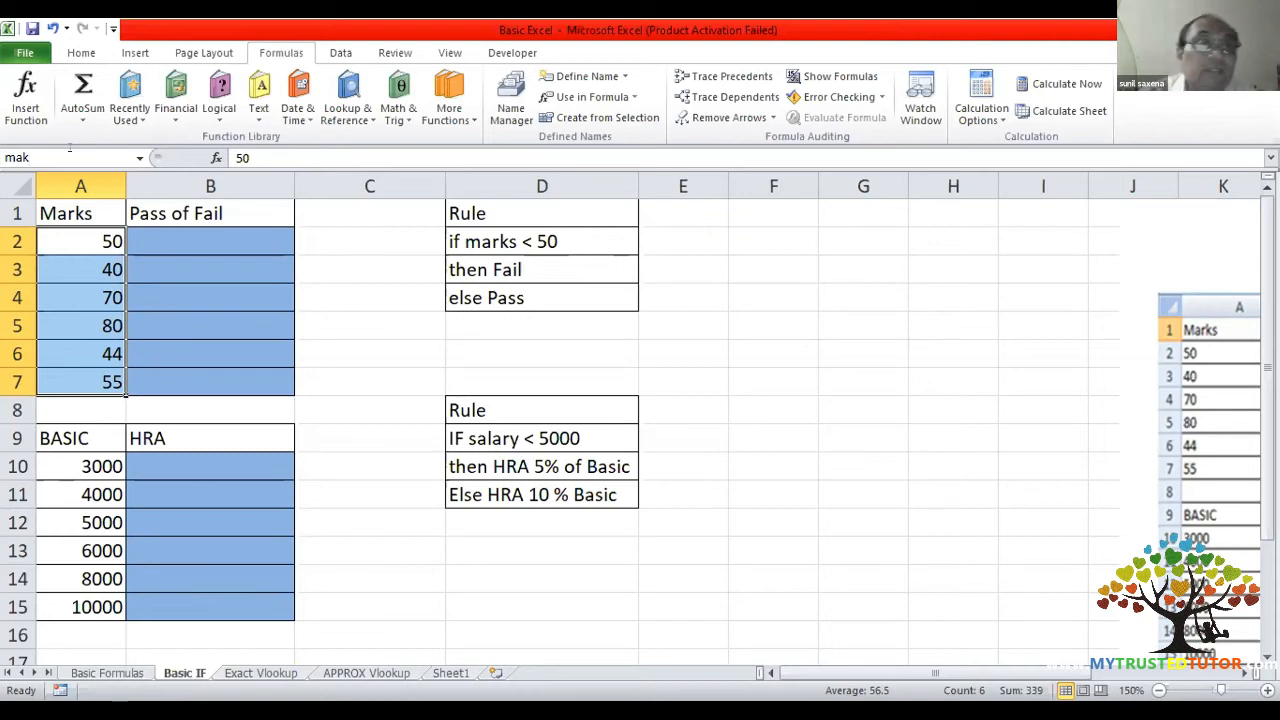
{"action": "type", "text": "ks"}
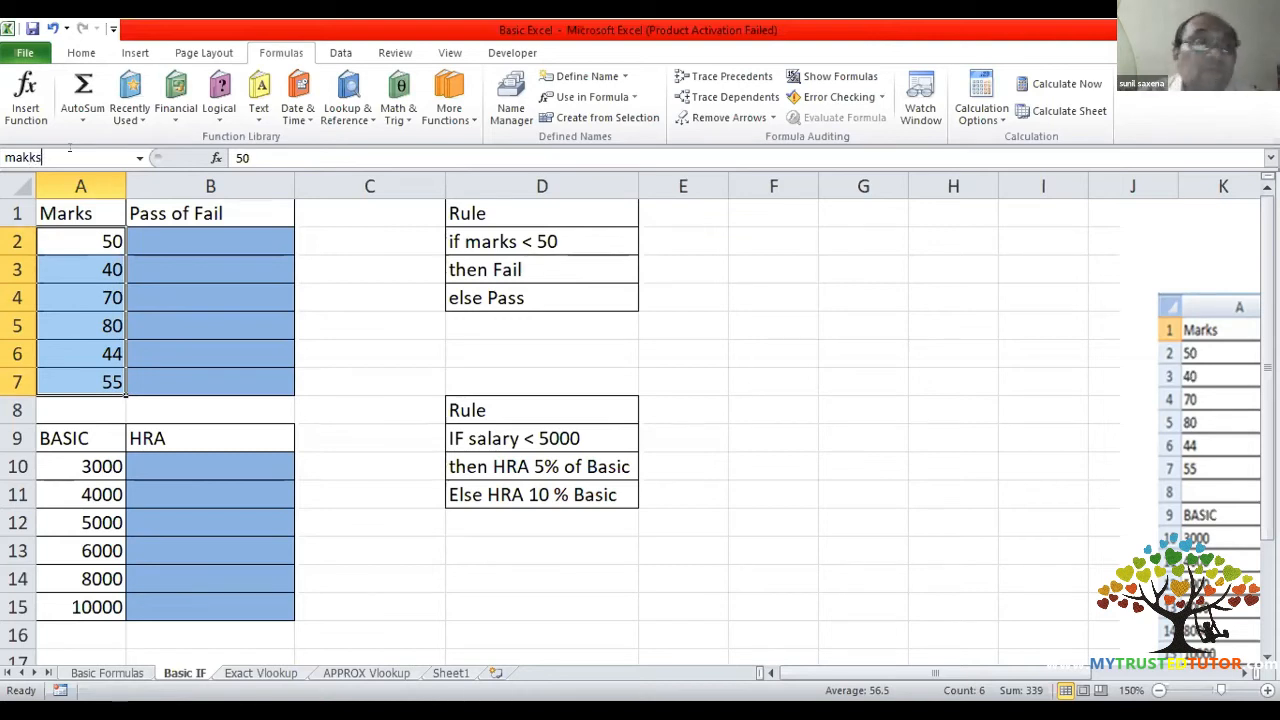
{"action": "key", "text": "BackSpace"}
{"action": "key", "text": "BackSpace"}
{"action": "key", "text": "BackSpace"}
{"action": "key", "text": "BackSpace"}
{"action": "key", "text": "BackSpace"}
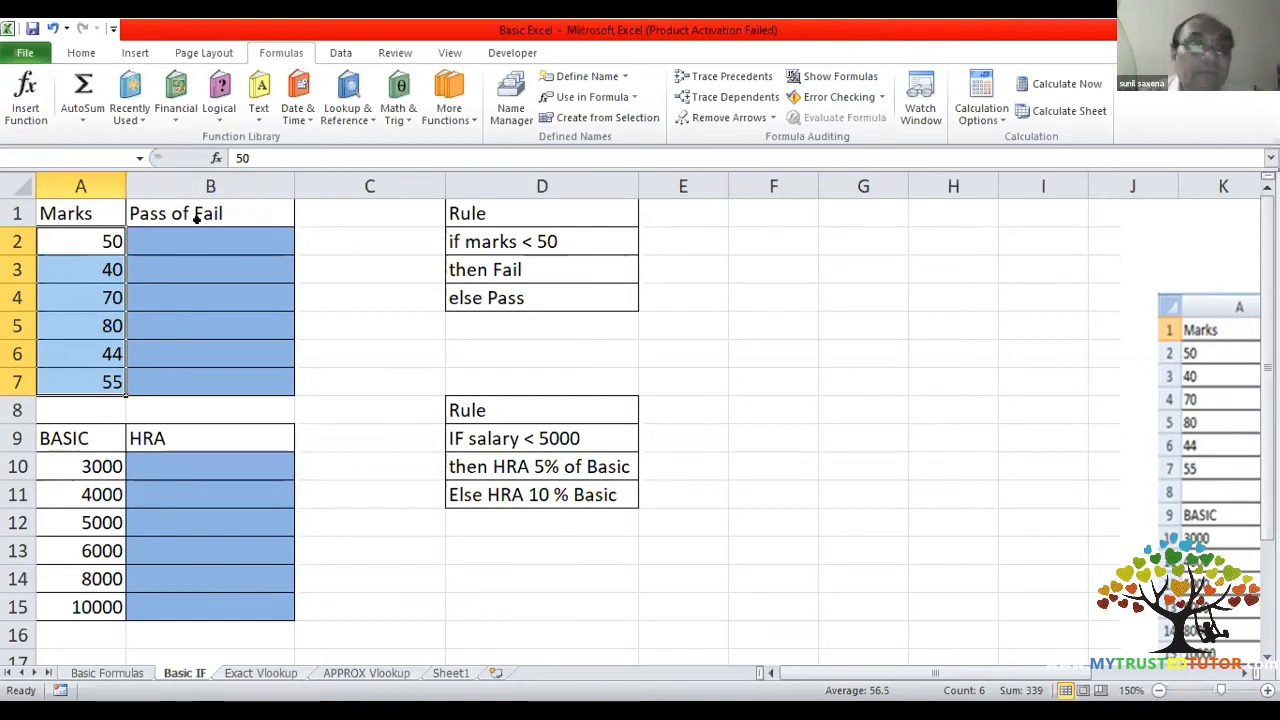
- Enter =IF(A2<50,"Fail","Pass") in B2 and fill the formula down through B7
{"action": "left_click", "coordinate": [197, 237]}
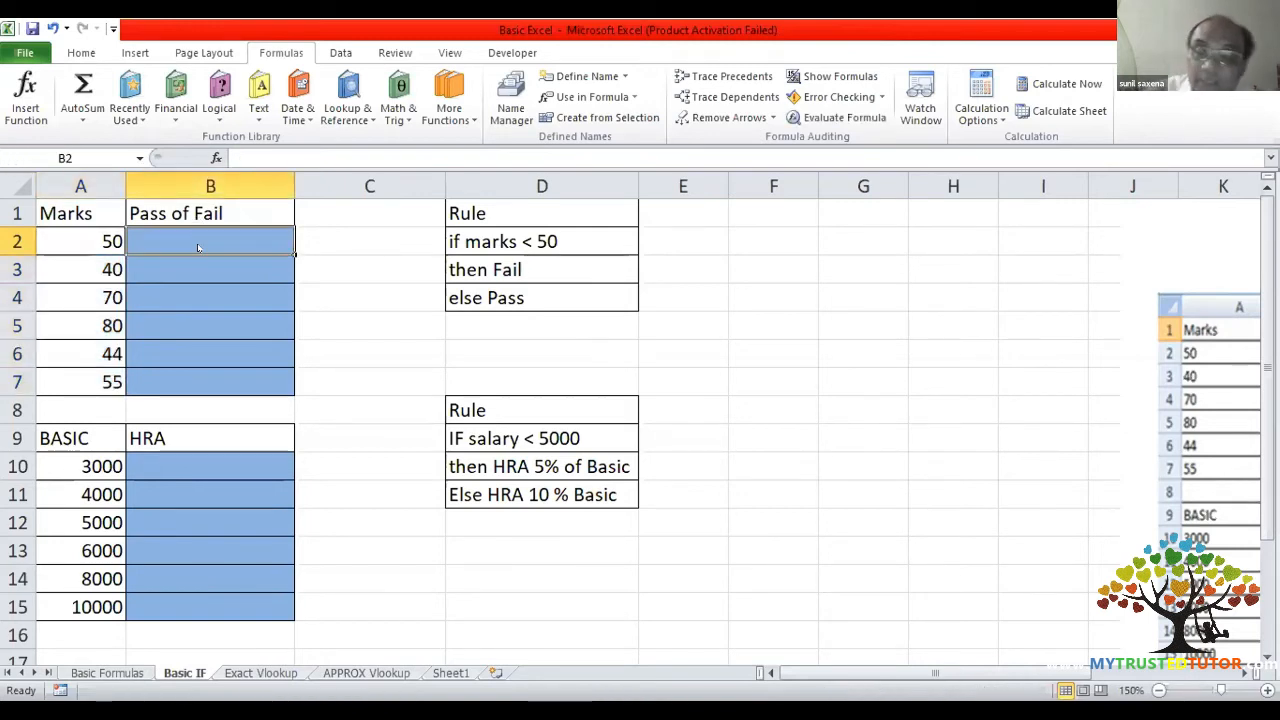
{"action": "type", "text": "=i"}
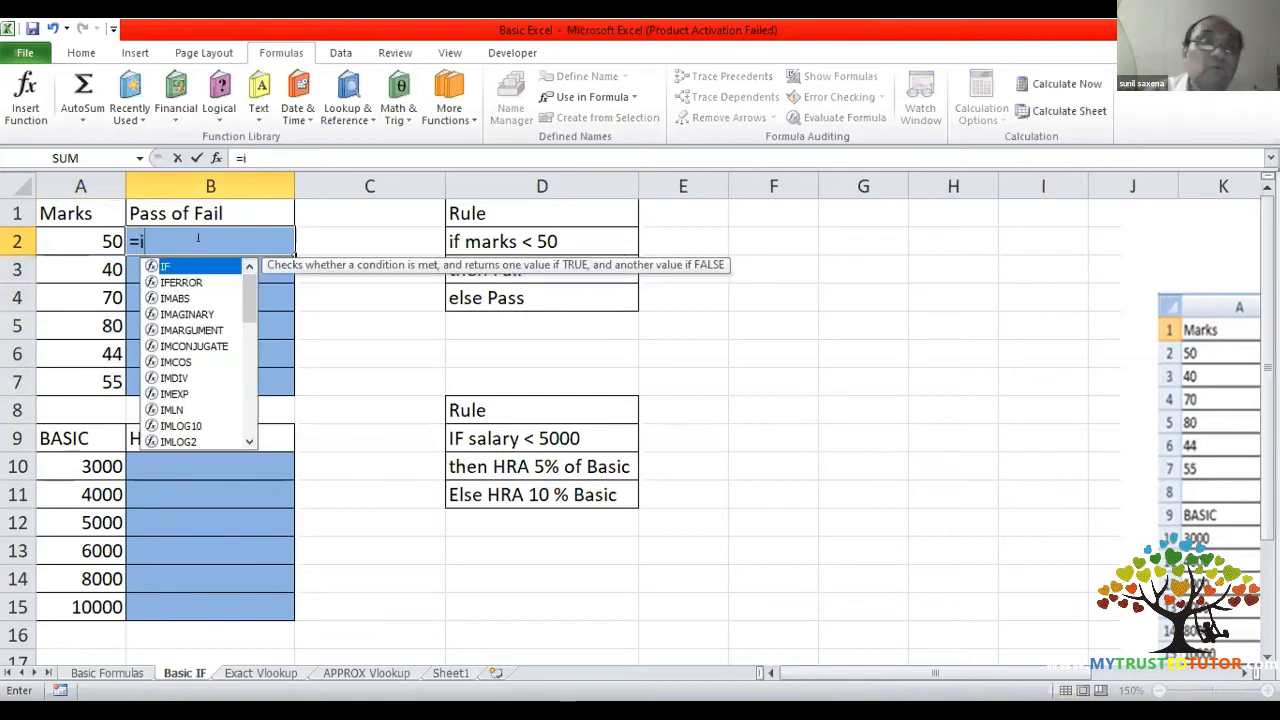
{"action": "type", "text": "f("}
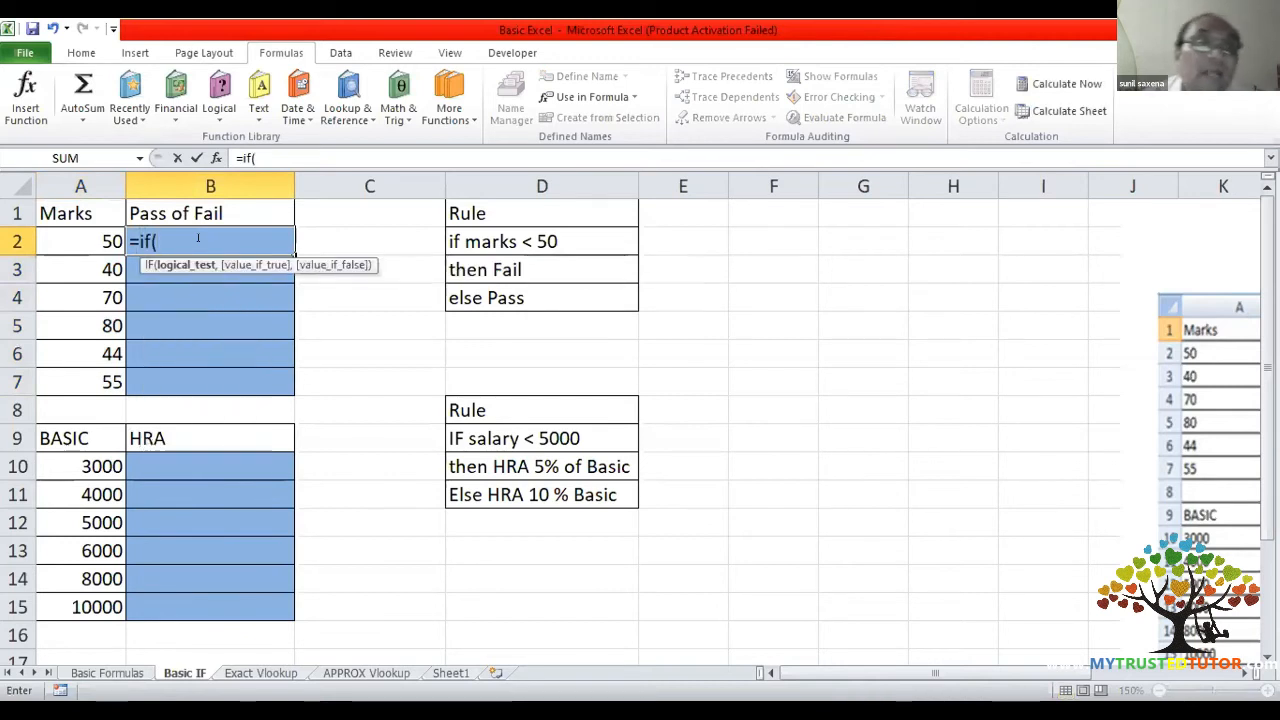
{"action": "left_click", "coordinate": [81, 236]}
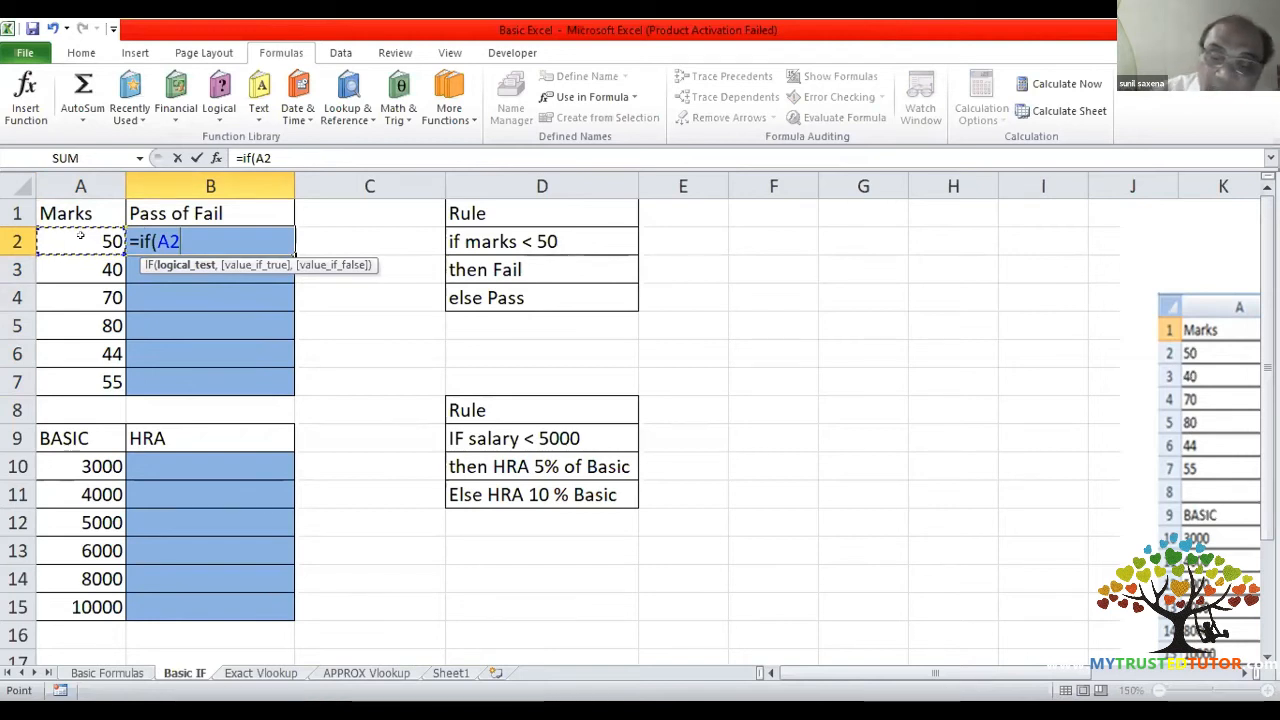
{"action": "type", "text": "<50"}
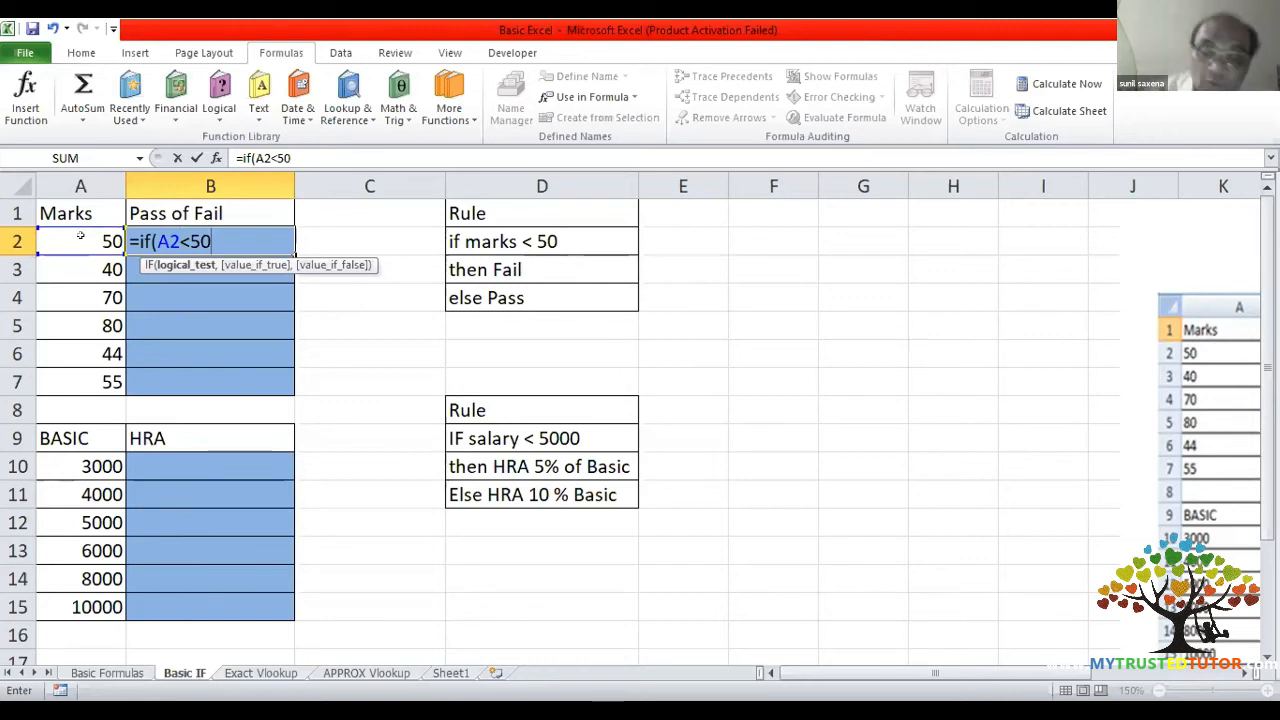
{"action": "type", "text": ","}
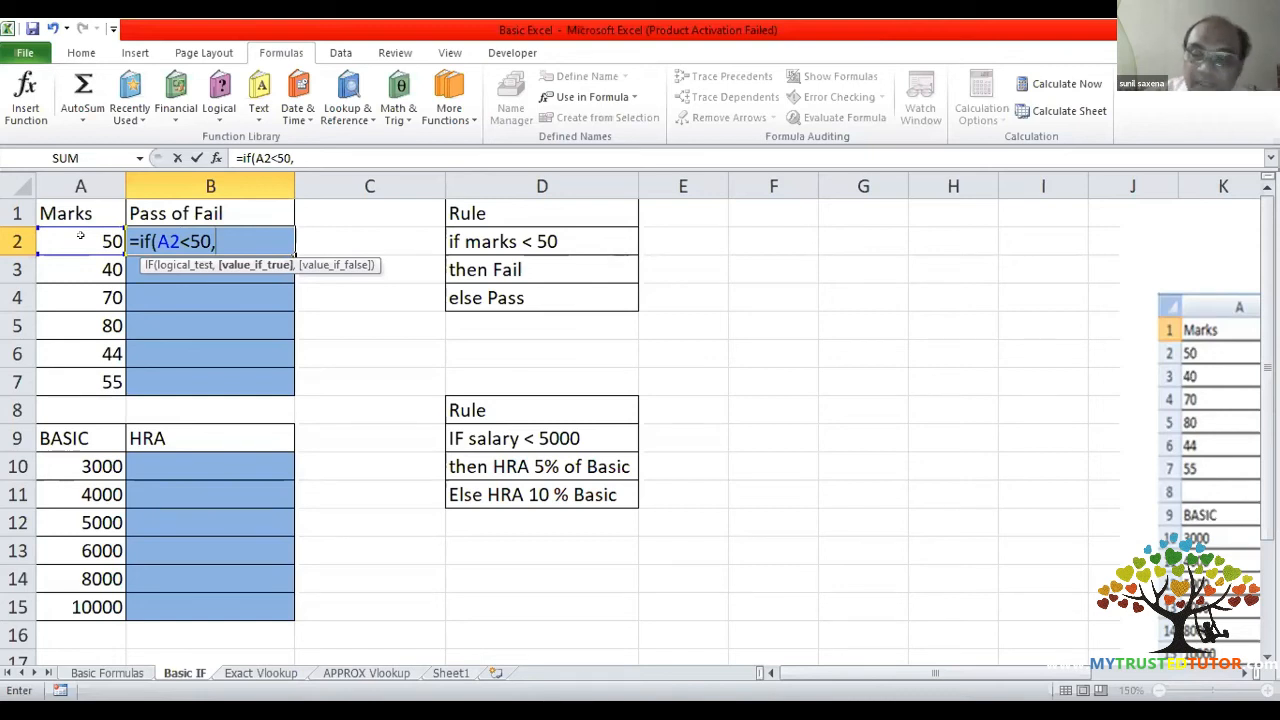
{"action": "type", "text": "\"F"}
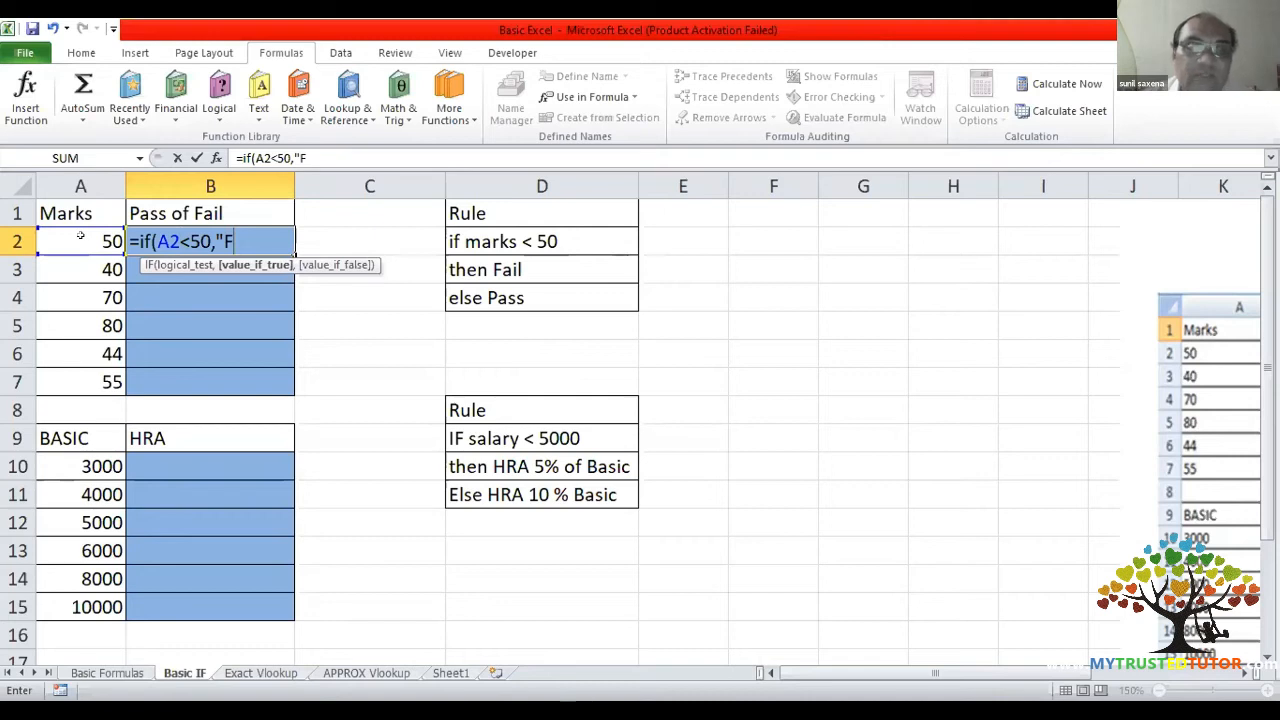
{"action": "type", "text": "a"}
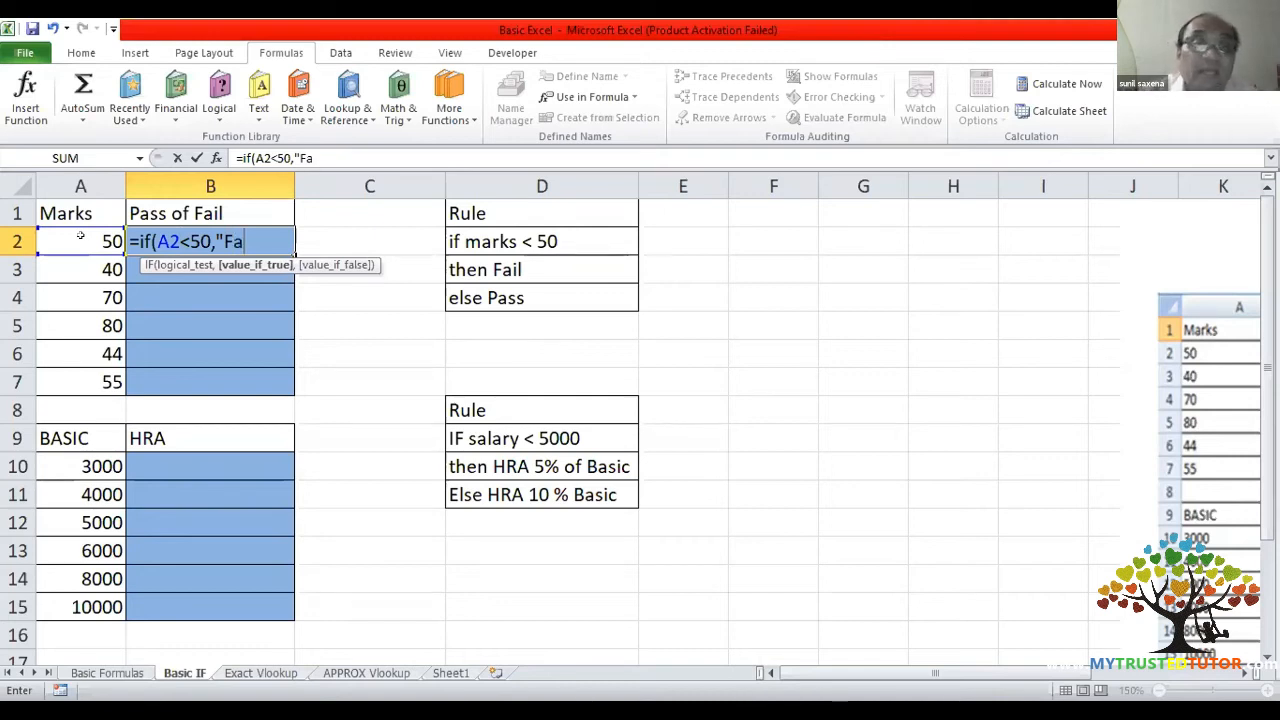
{"action": "type", "text": "il\""}
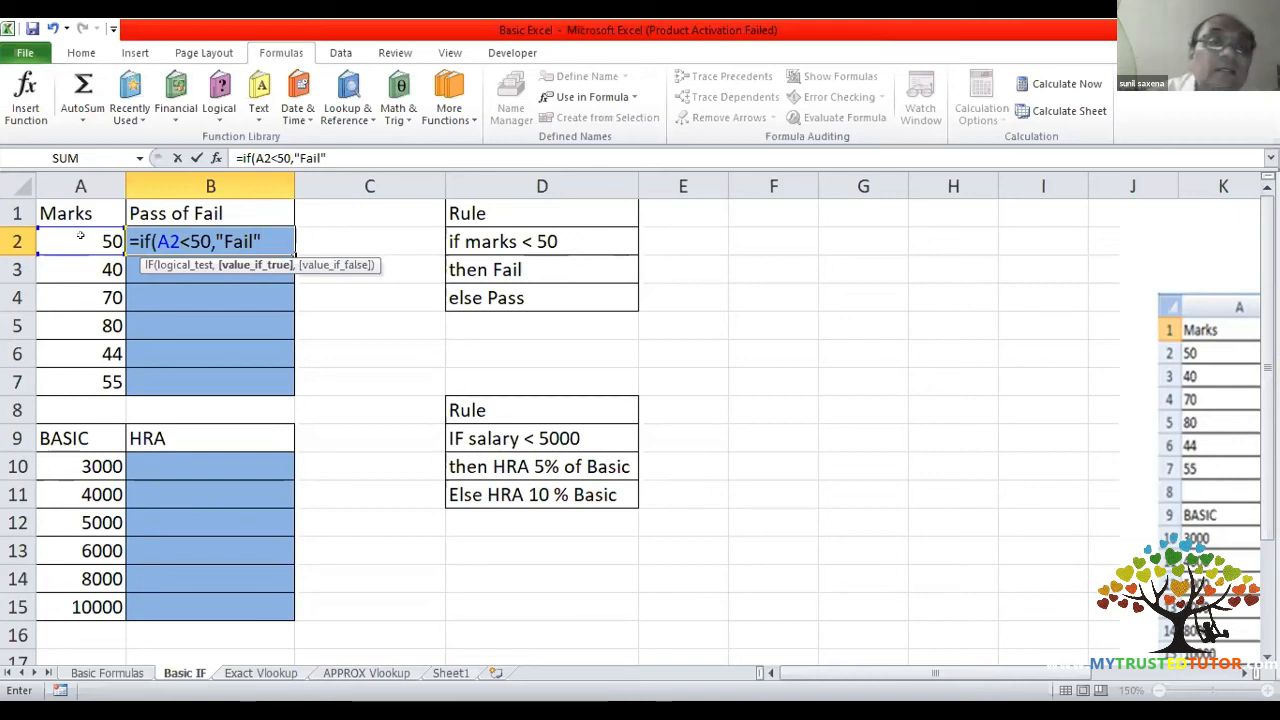
{"action": "type", "text": ","}
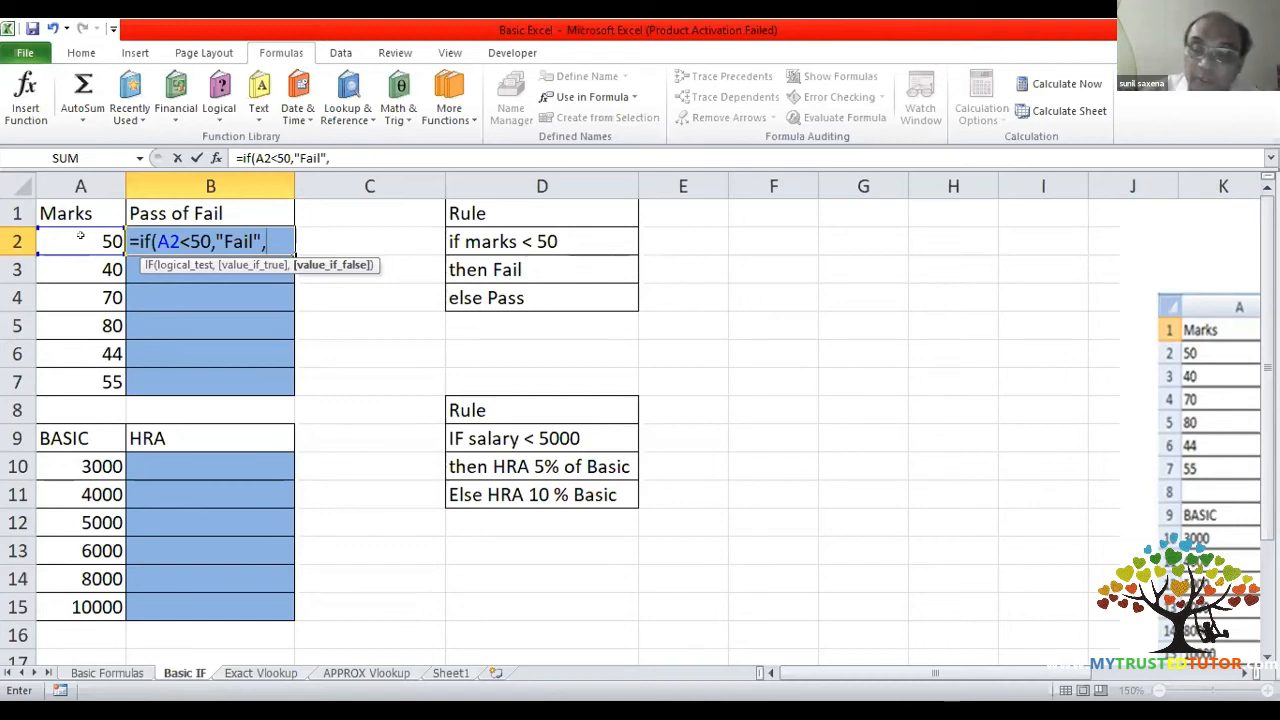
{"action": "type", "text": "\""}
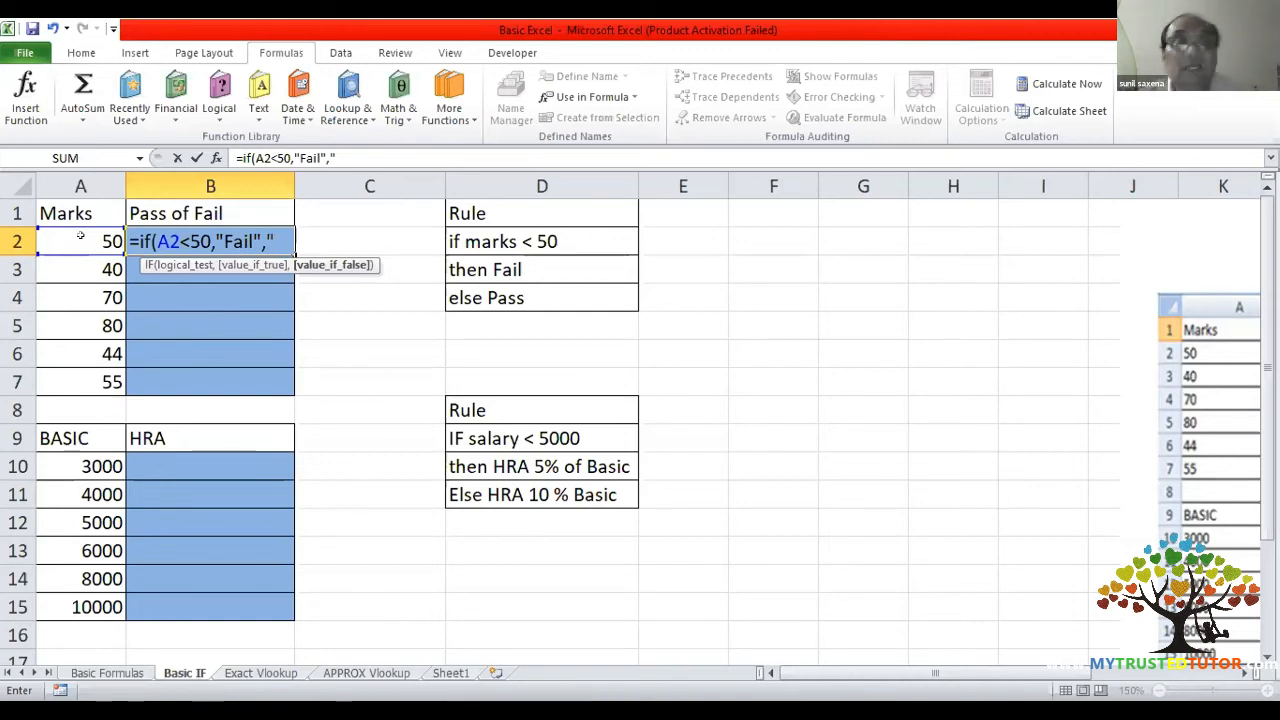
{"action": "type", "text": "Pass\")"}
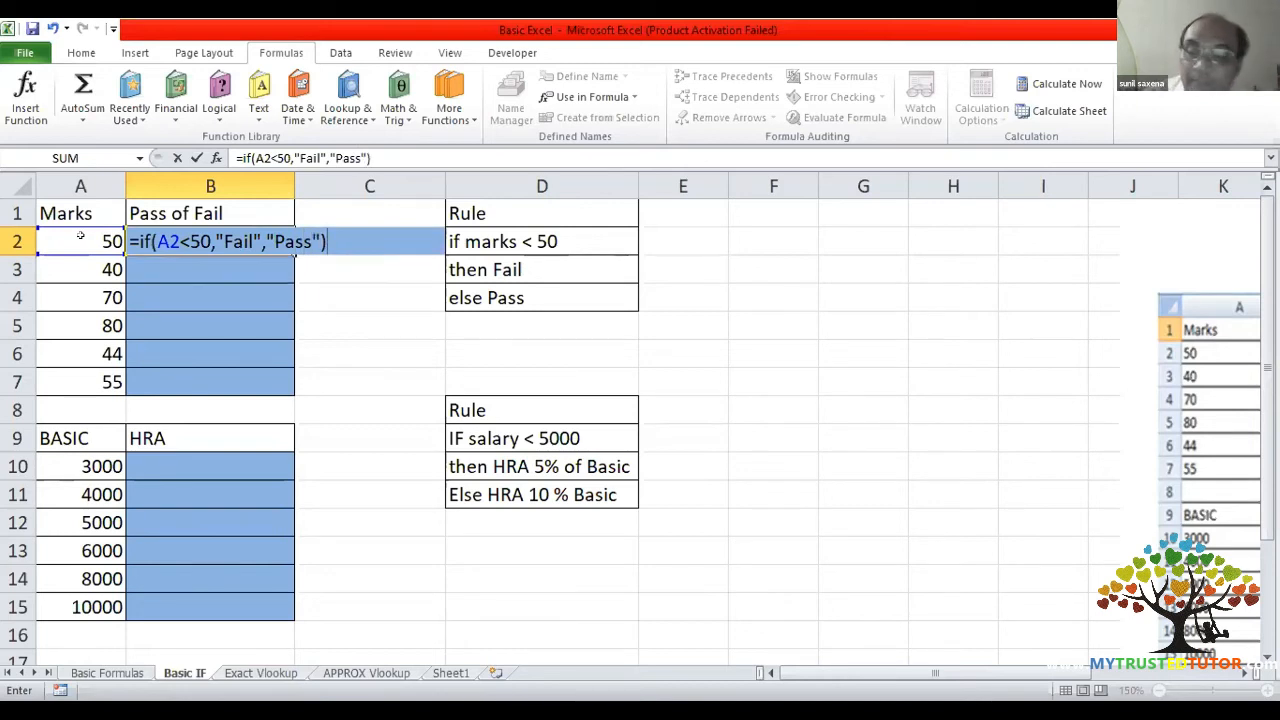
{"action": "key", "text": "Return"}
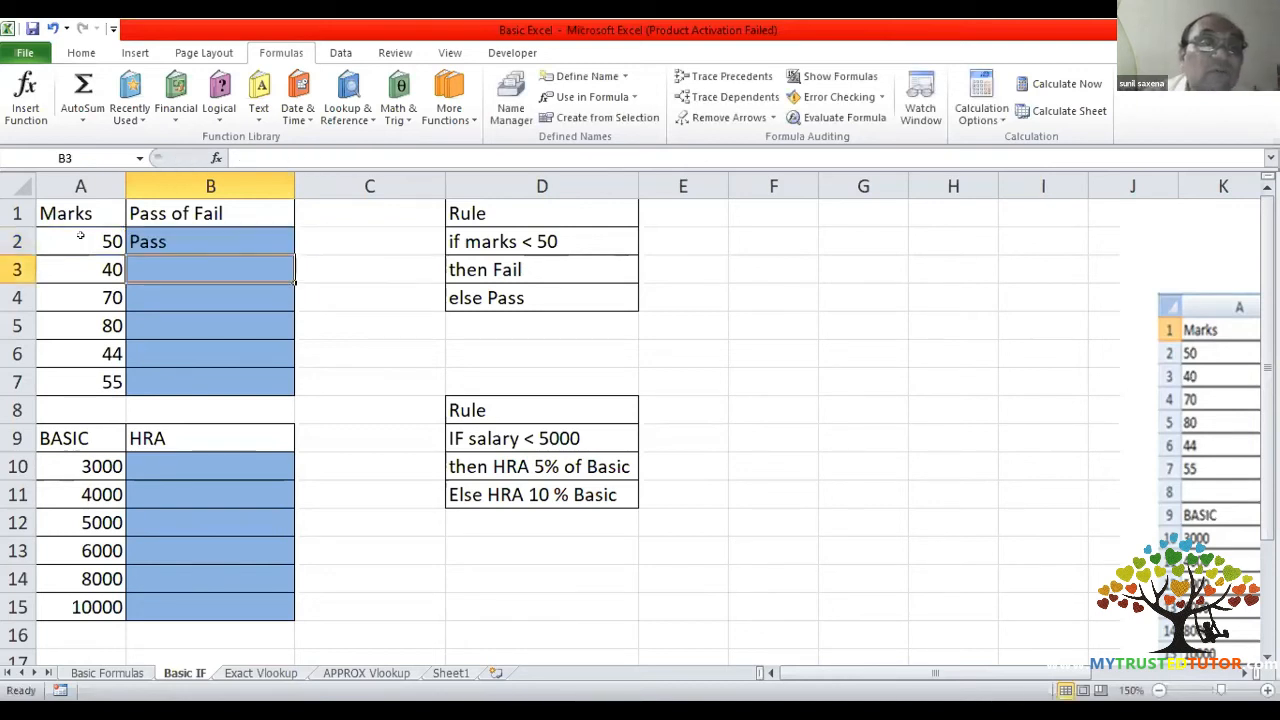
{"action": "left_click", "coordinate": [173, 234]}
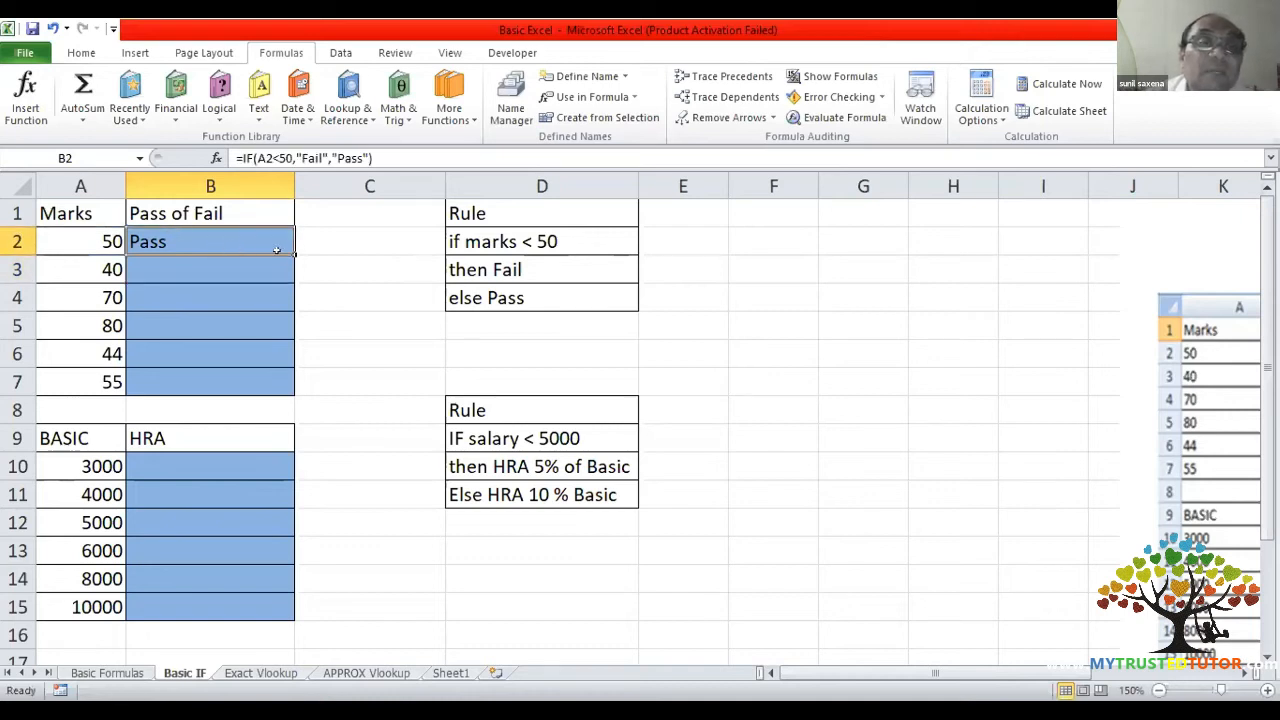
{"action": "left_click_drag", "start_coordinate": [277, 250], "coordinate": [276, 380]}
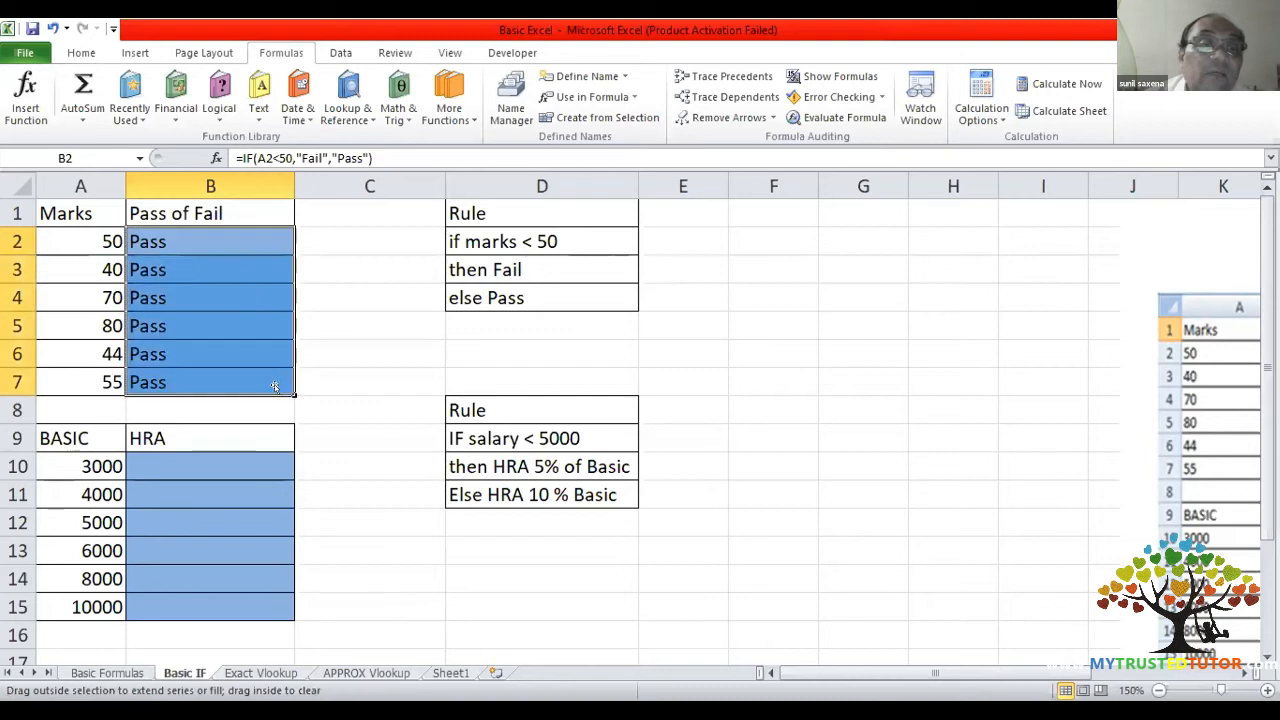
- Step through the IF formula in B2 with Evaluate Formula until its final result, then close the evaluation
{"action": "left_click", "coordinate": [220, 237]}
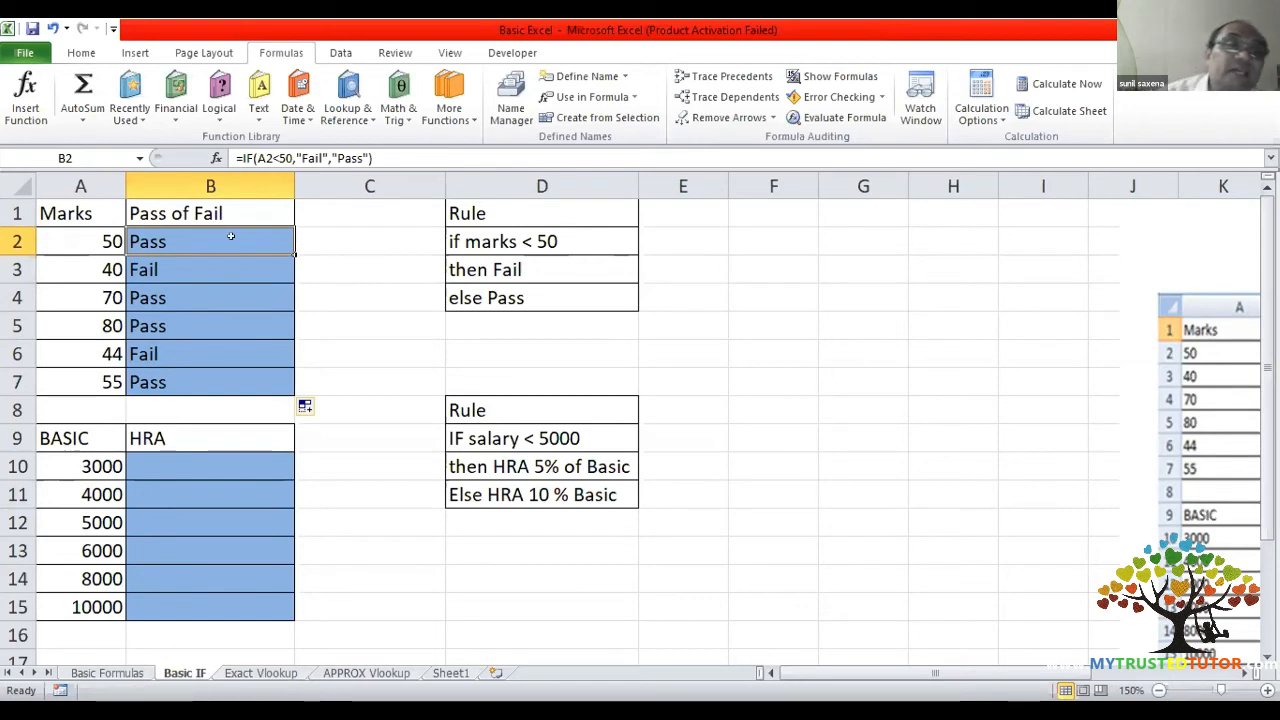
{"action": "left_click", "coordinate": [843, 116]}
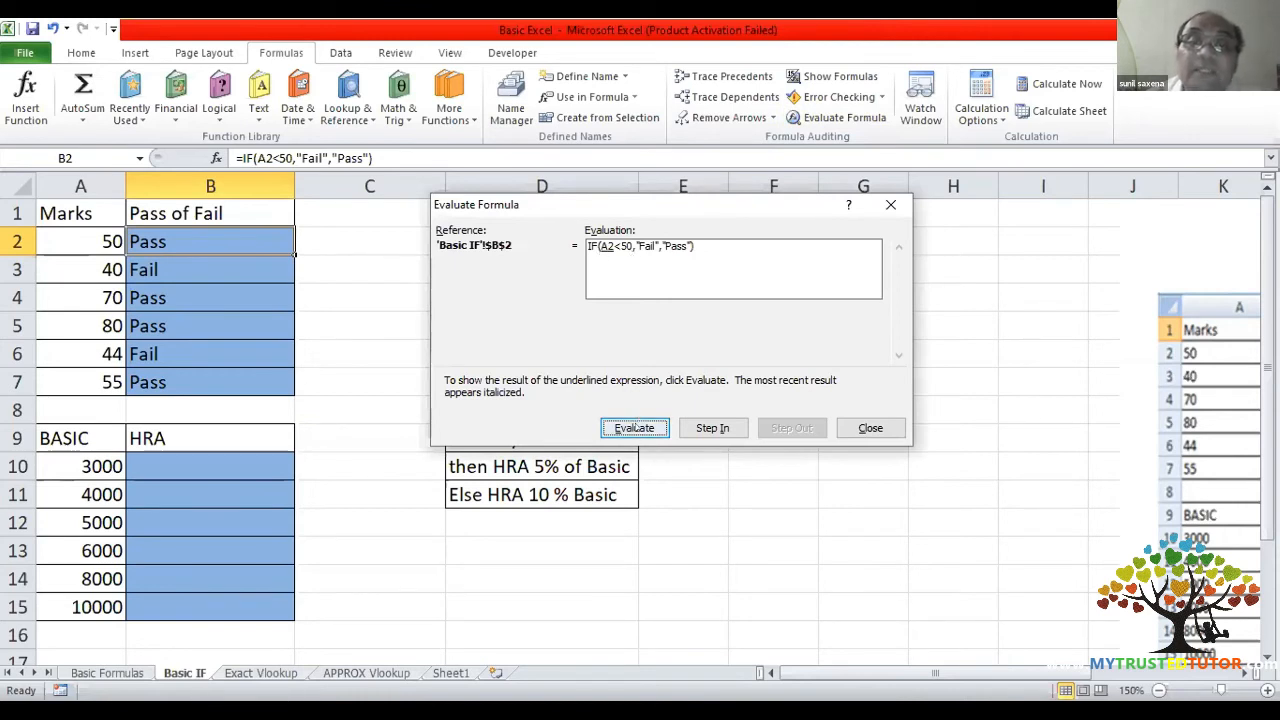
{"action": "left_click", "coordinate": [634, 428]}
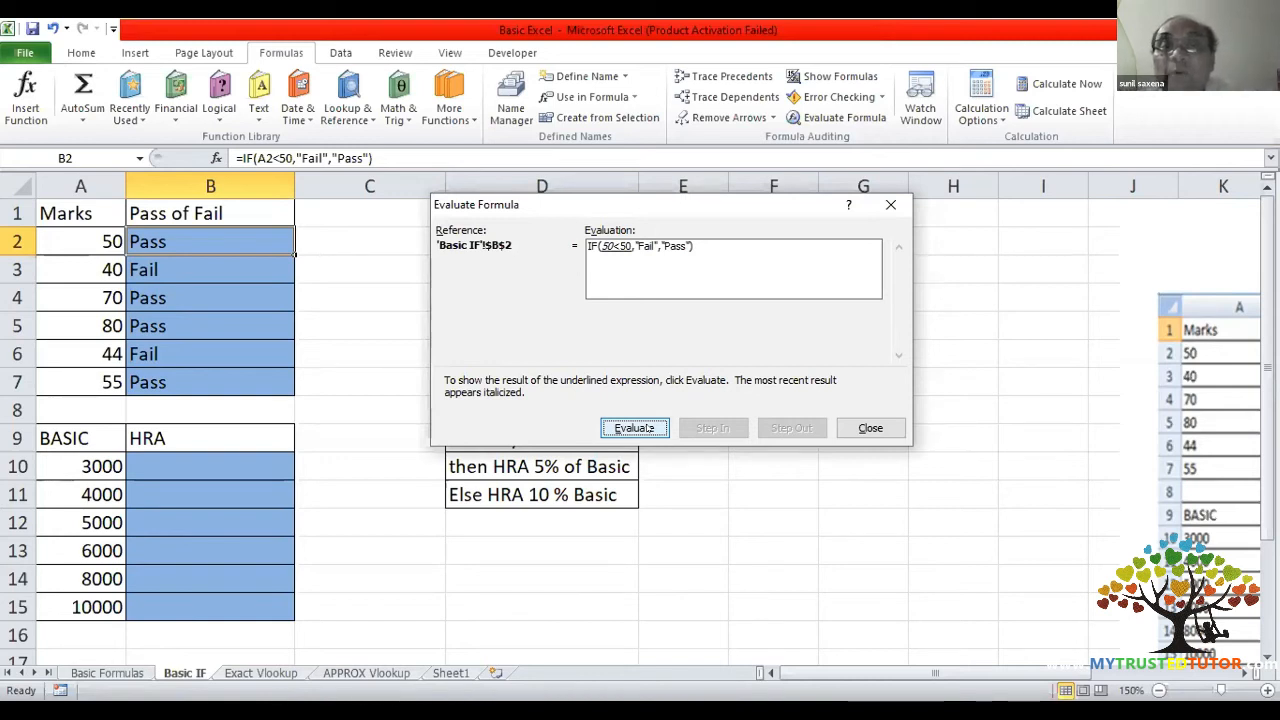
{"action": "left_click", "coordinate": [648, 428]}
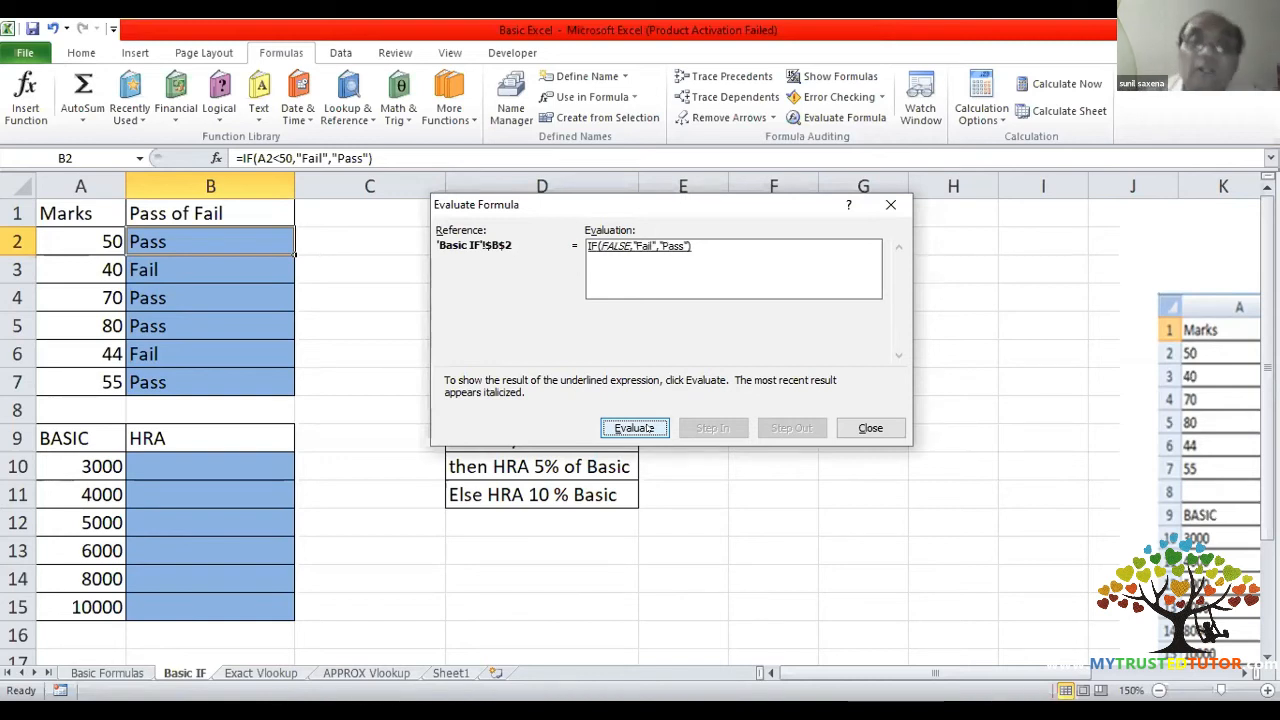
{"action": "left_click", "coordinate": [648, 428]}
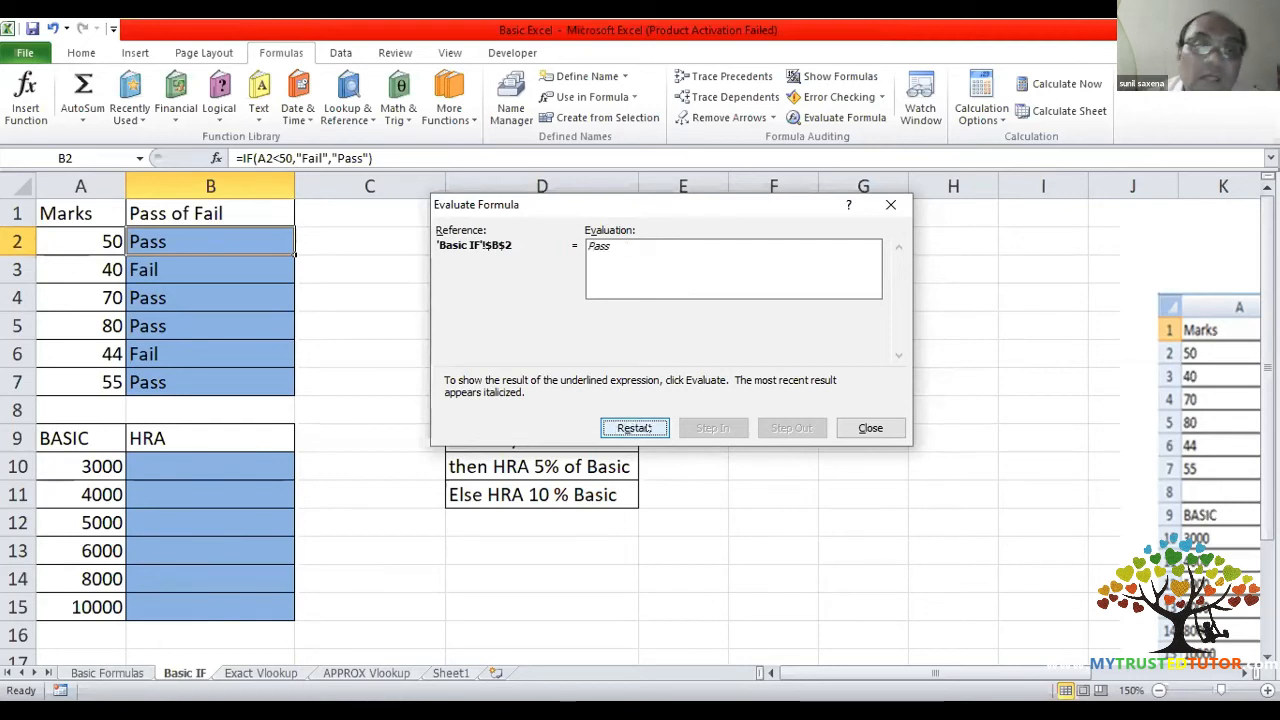
{"action": "left_click", "coordinate": [870, 428]}
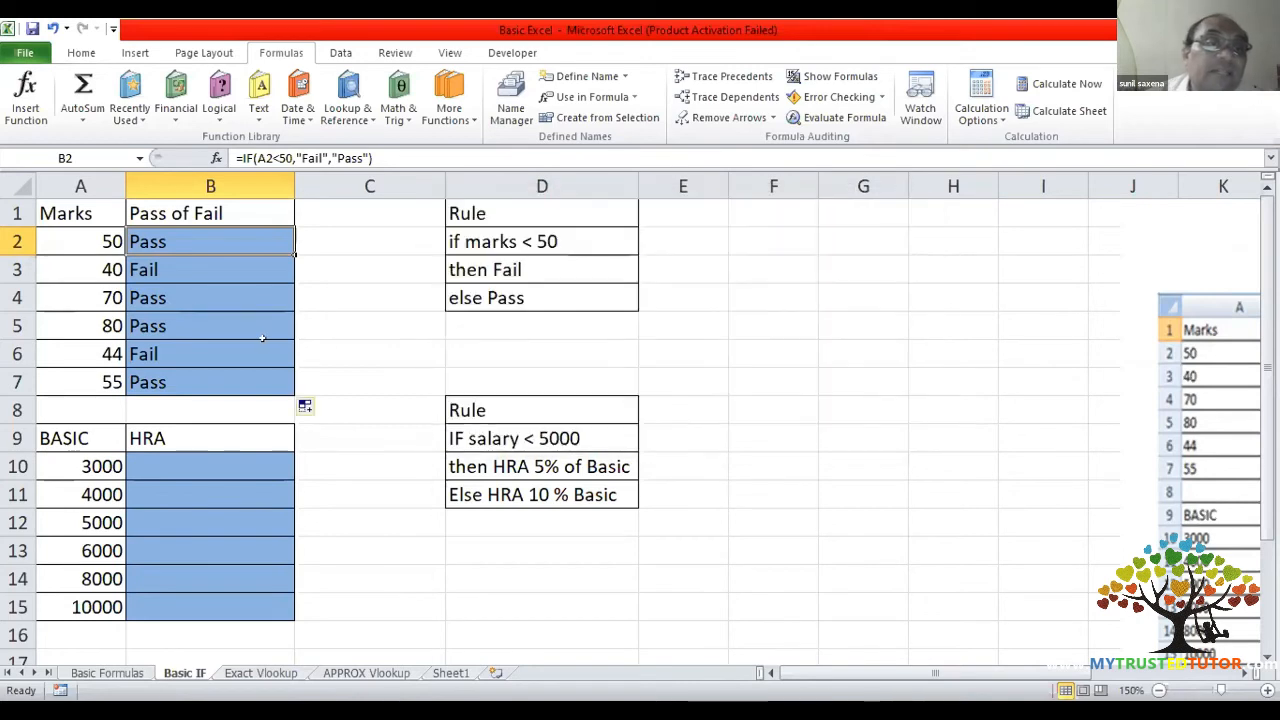
- Evaluate the IF formula in B6 stage by stage to its final result and close the evaluation
{"action": "left_click", "coordinate": [227, 341]}
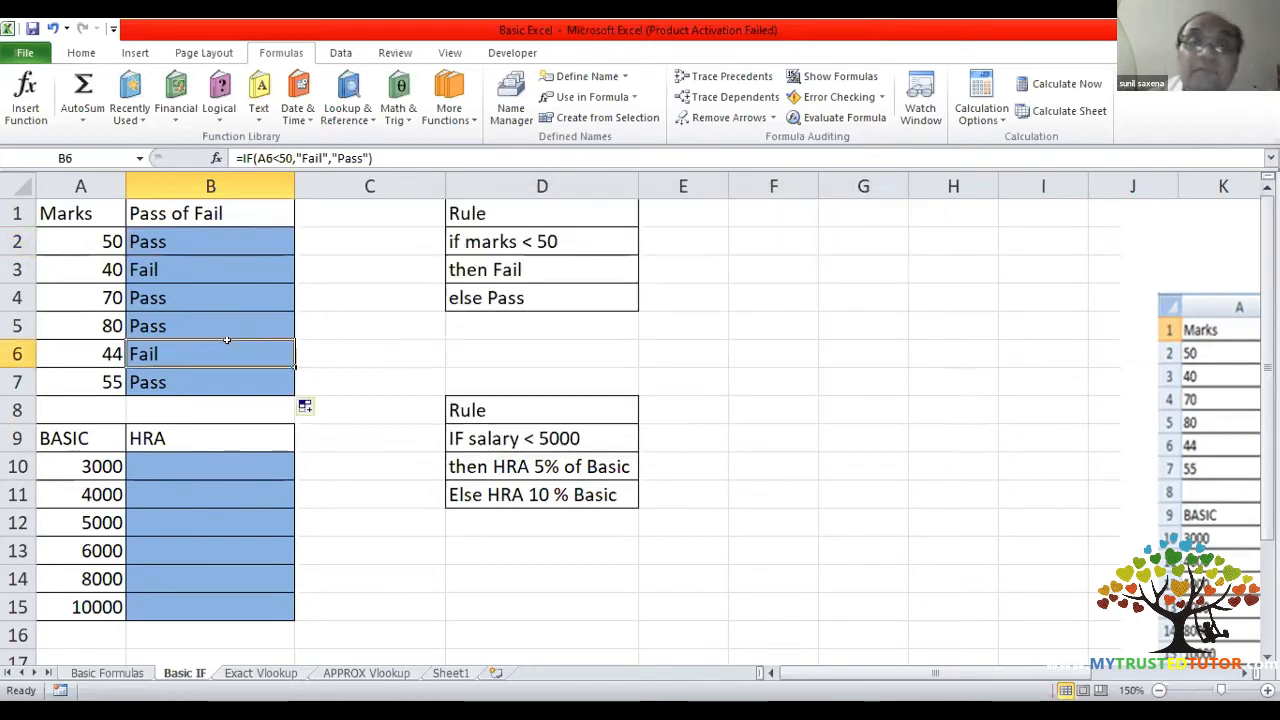
{"action": "left_click", "coordinate": [845, 117]}
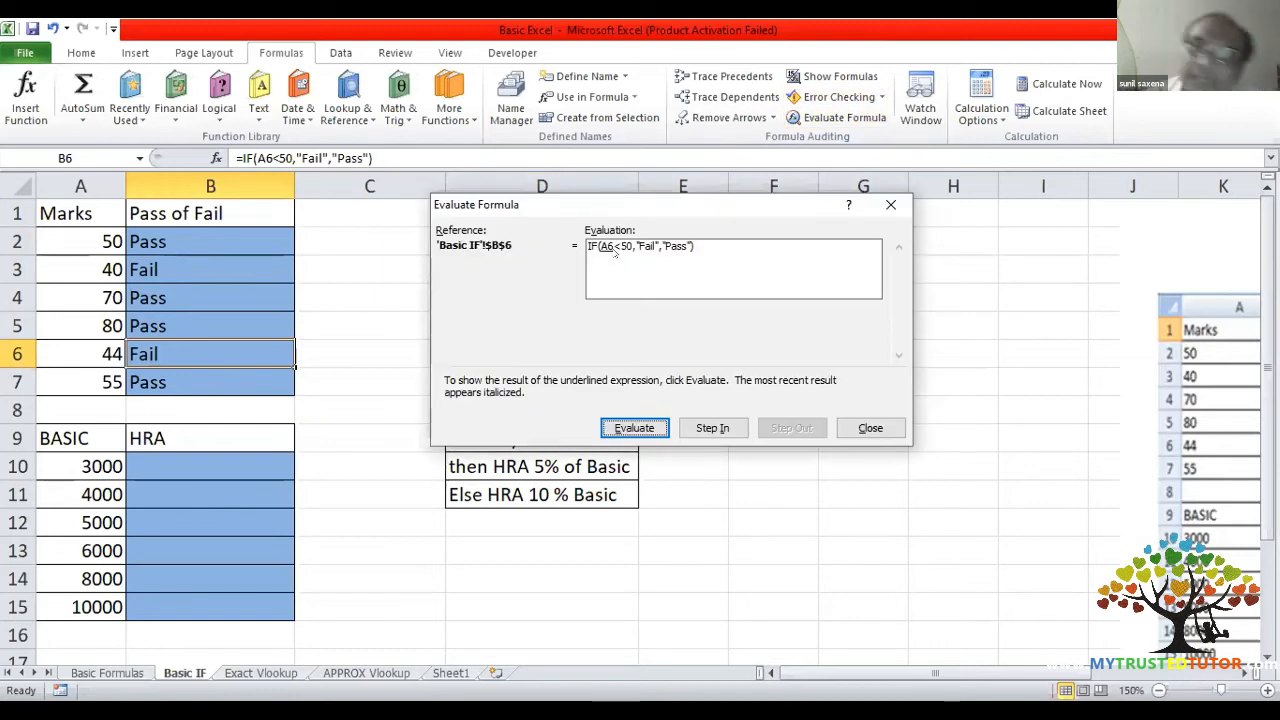
{"action": "left_click", "coordinate": [634, 428]}
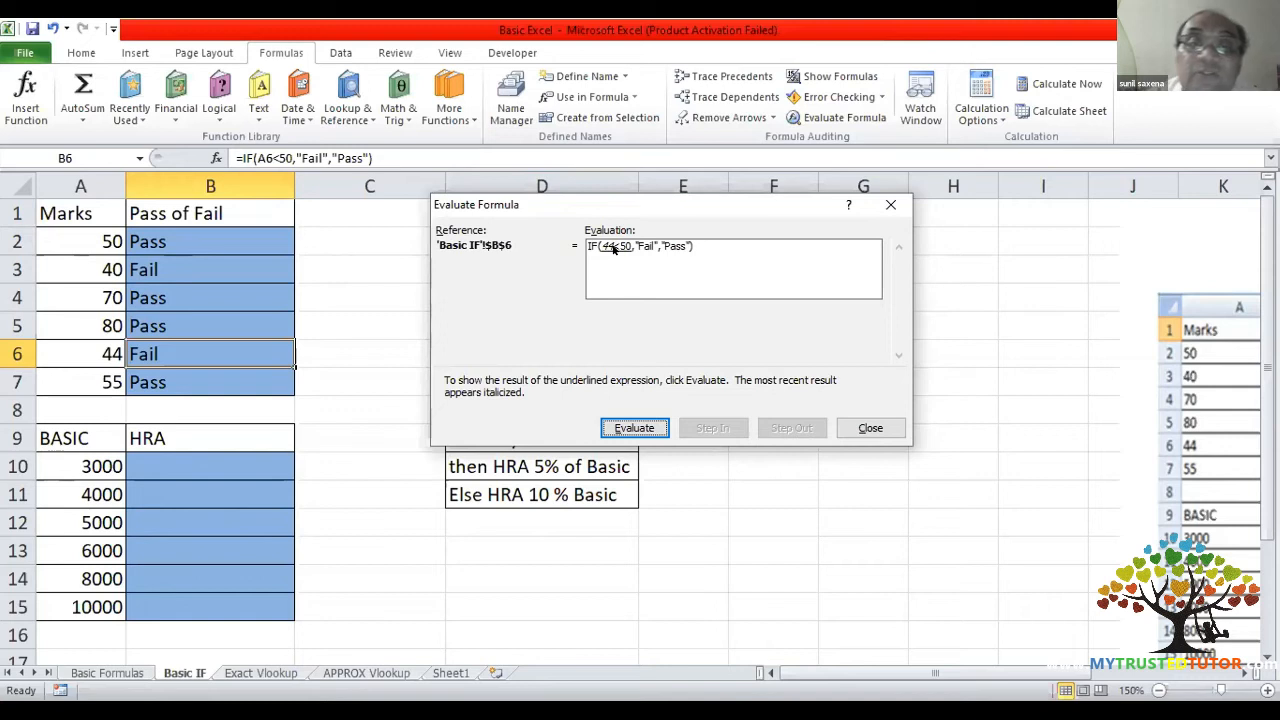
{"action": "left_click", "coordinate": [634, 428]}
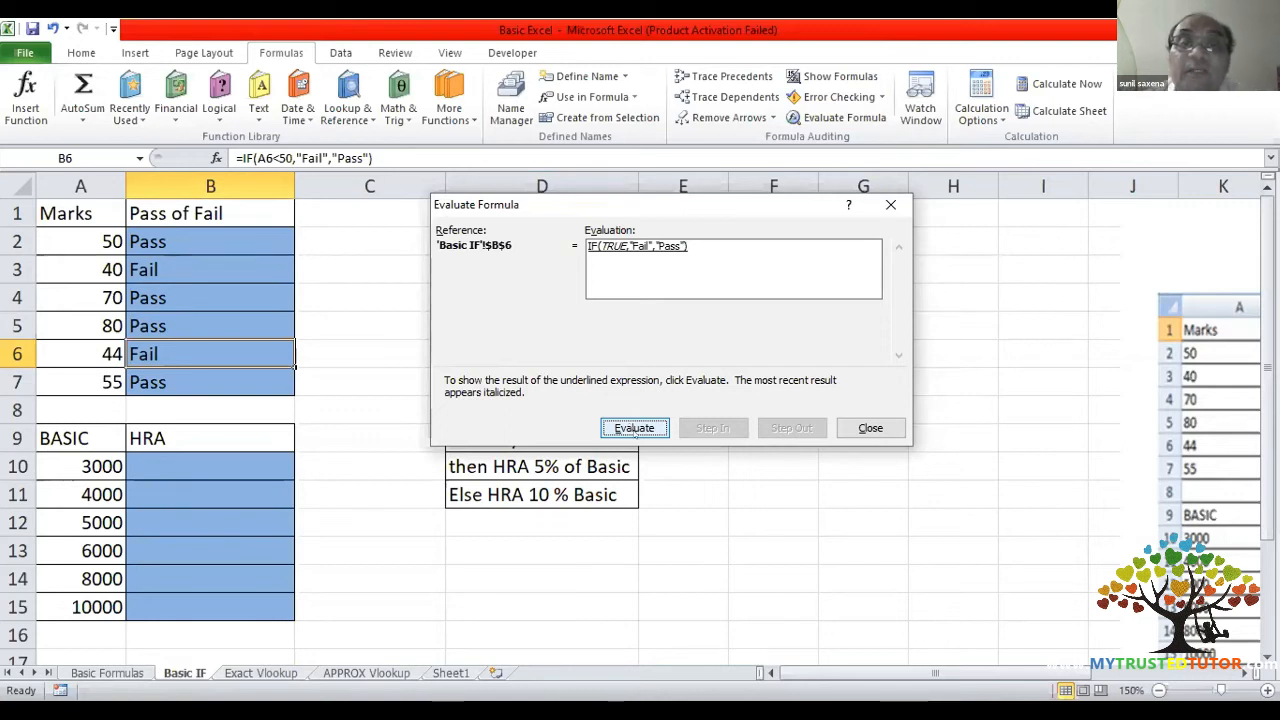
{"action": "left_click", "coordinate": [633, 427]}
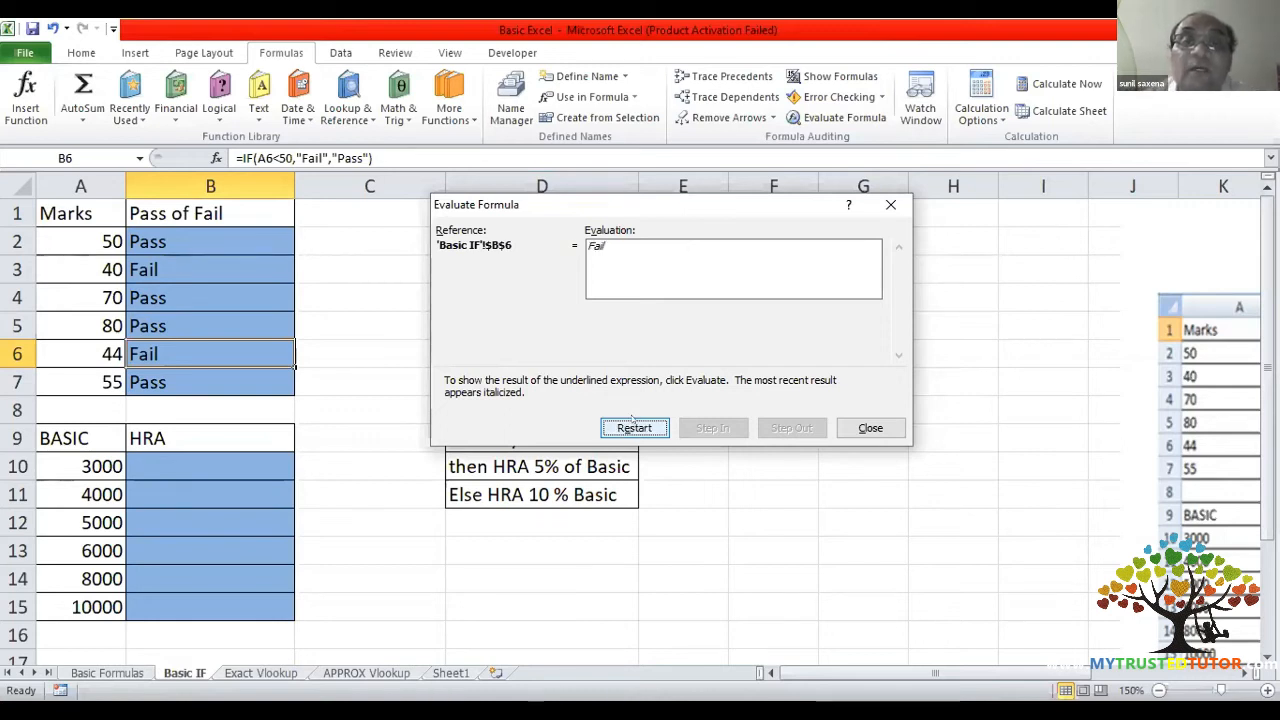
{"action": "left_click", "coordinate": [862, 430]}
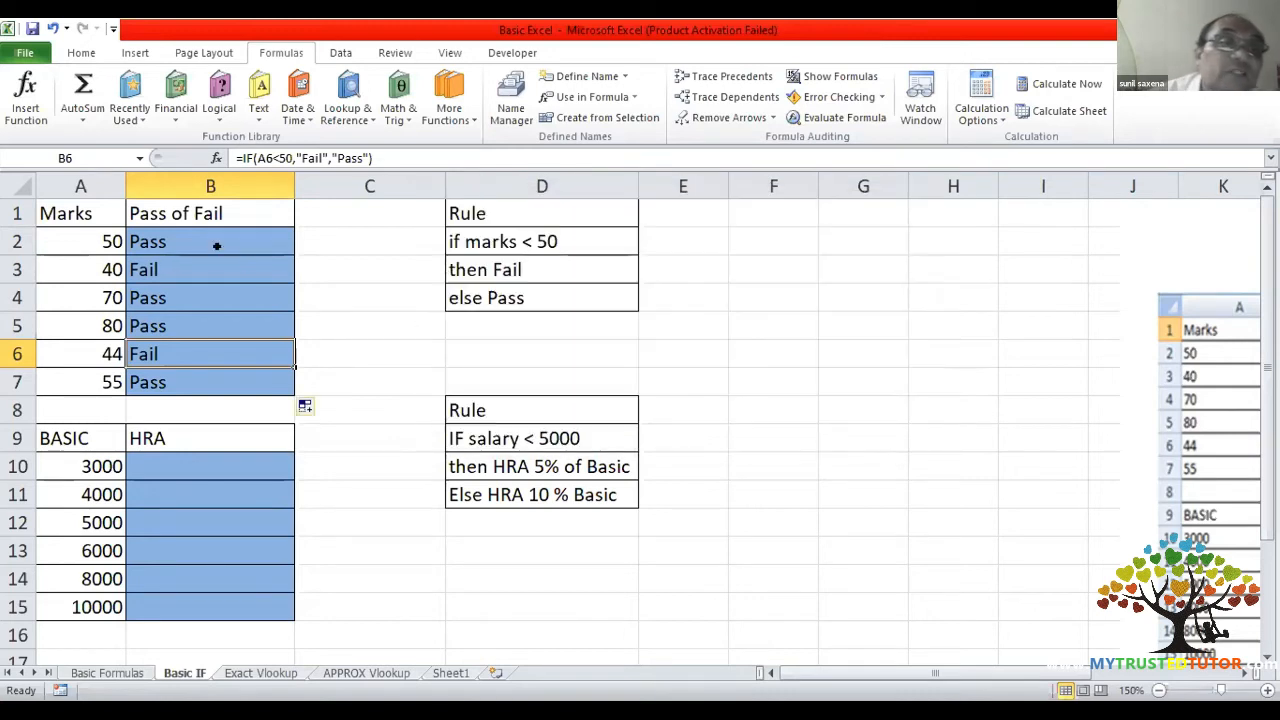
- Run Evaluate Formula on B4, resolving each part of the IF formula to its final result, and close it
{"action": "left_click", "coordinate": [201, 265]}
{"action": "left_click", "coordinate": [188, 288]}
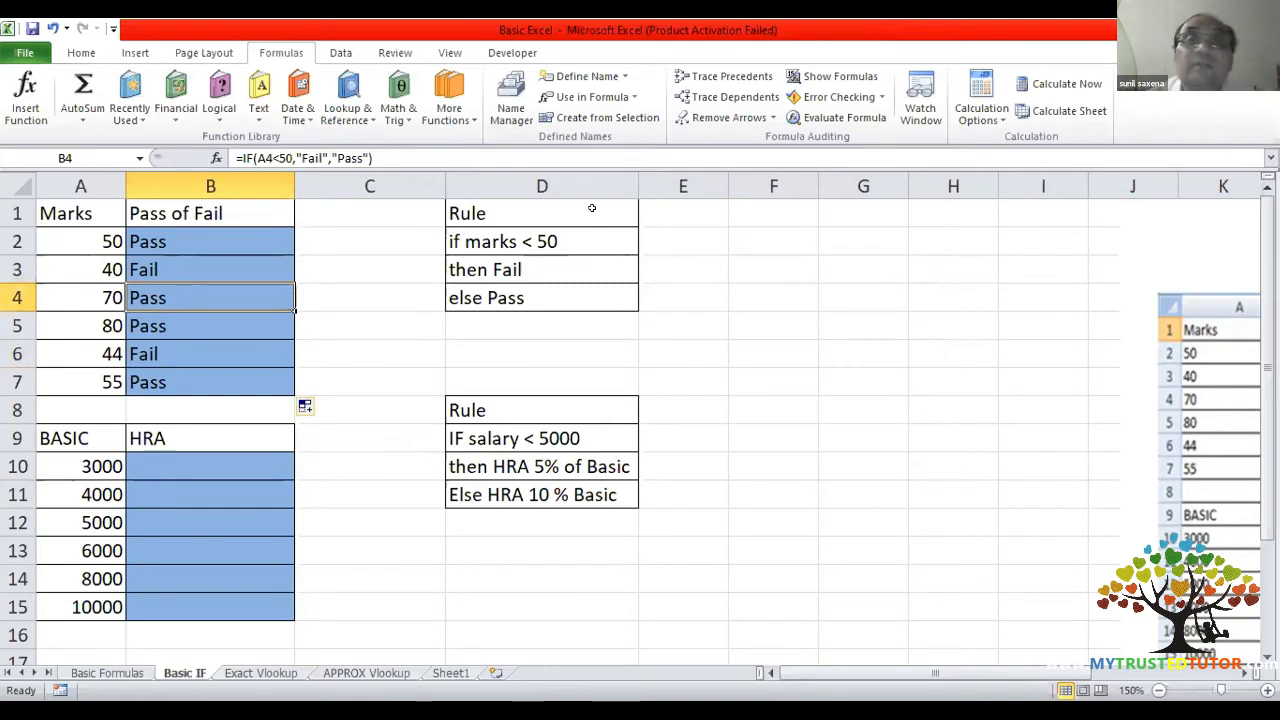
{"action": "left_click", "coordinate": [838, 117]}
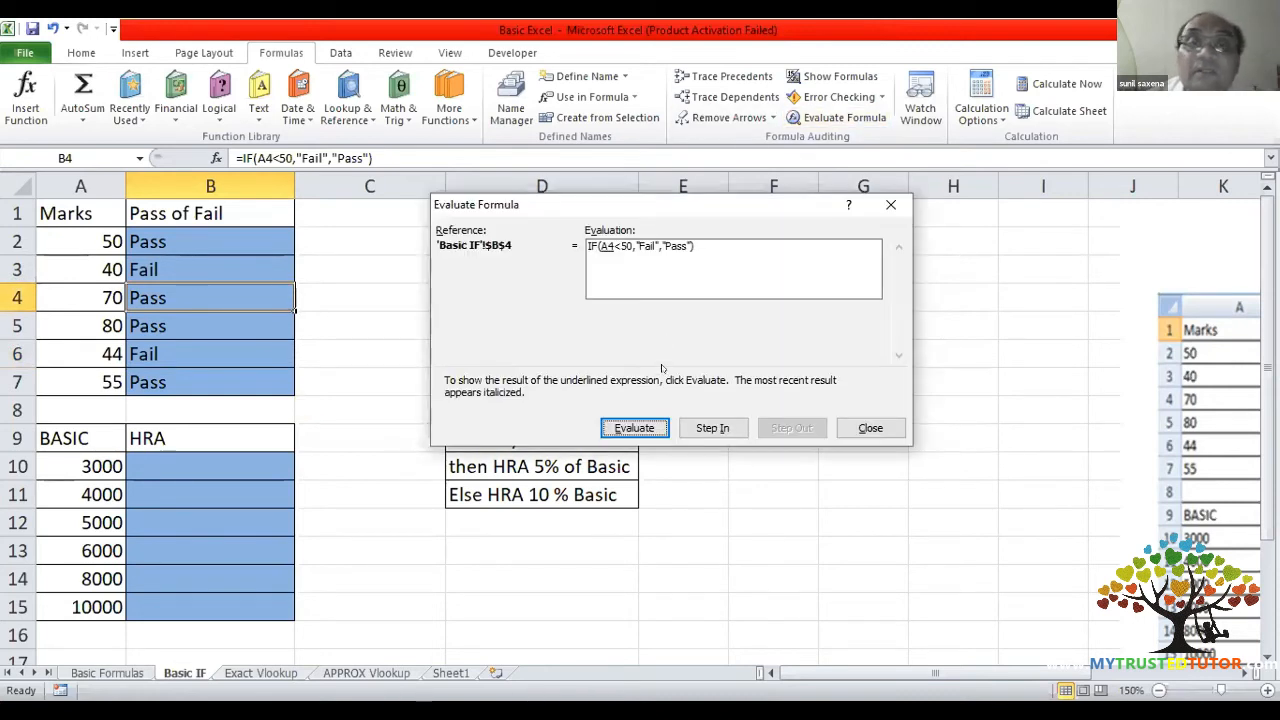
{"action": "left_click", "coordinate": [634, 428]}
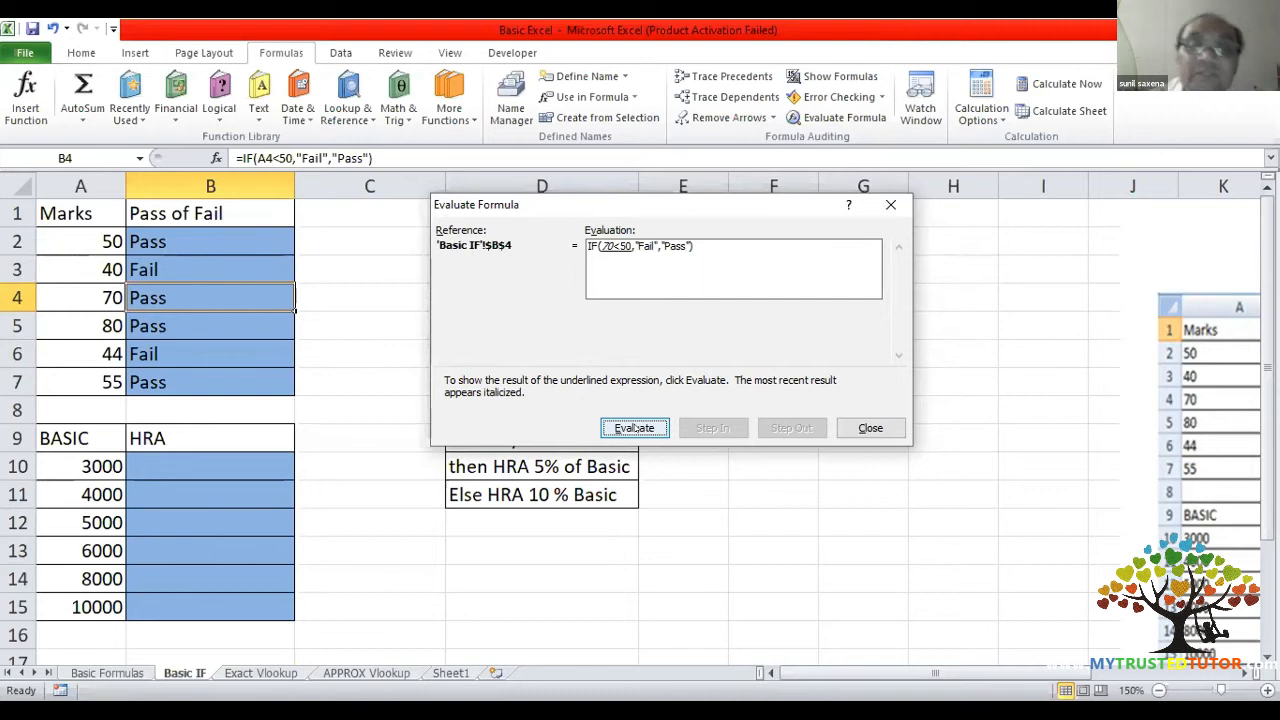
{"action": "left_click", "coordinate": [634, 428]}
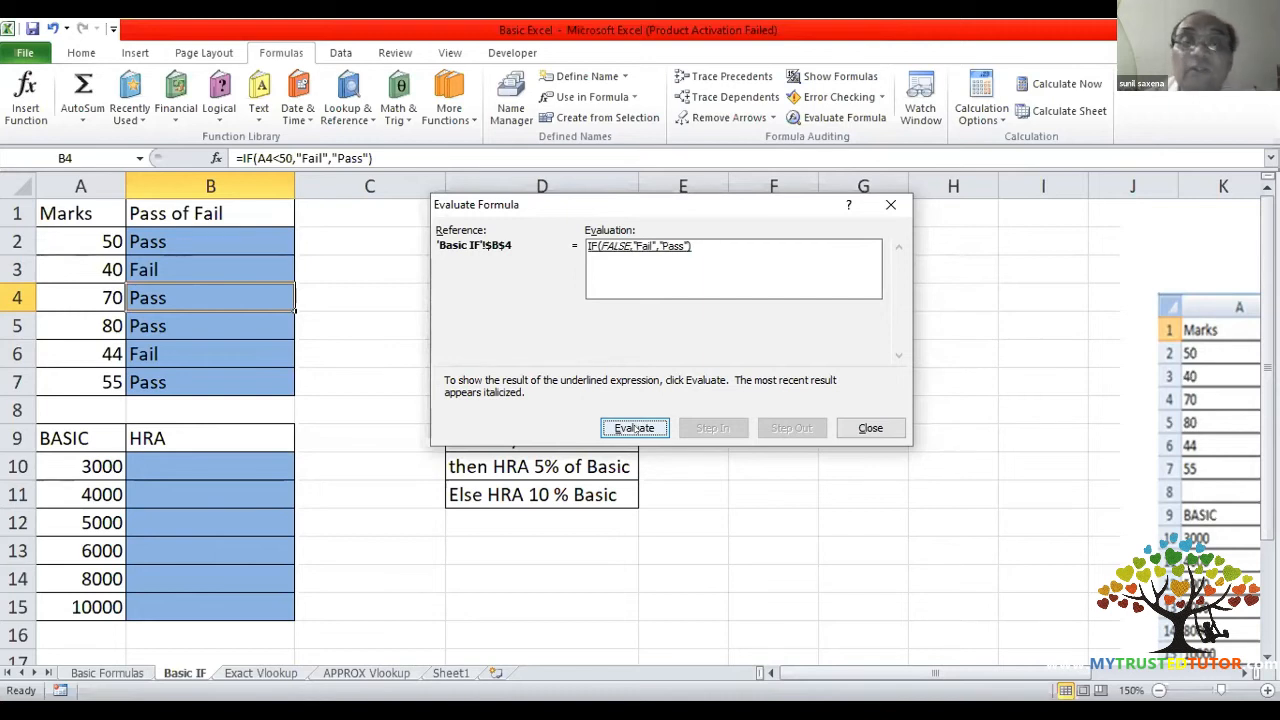
{"action": "left_click", "coordinate": [634, 428]}
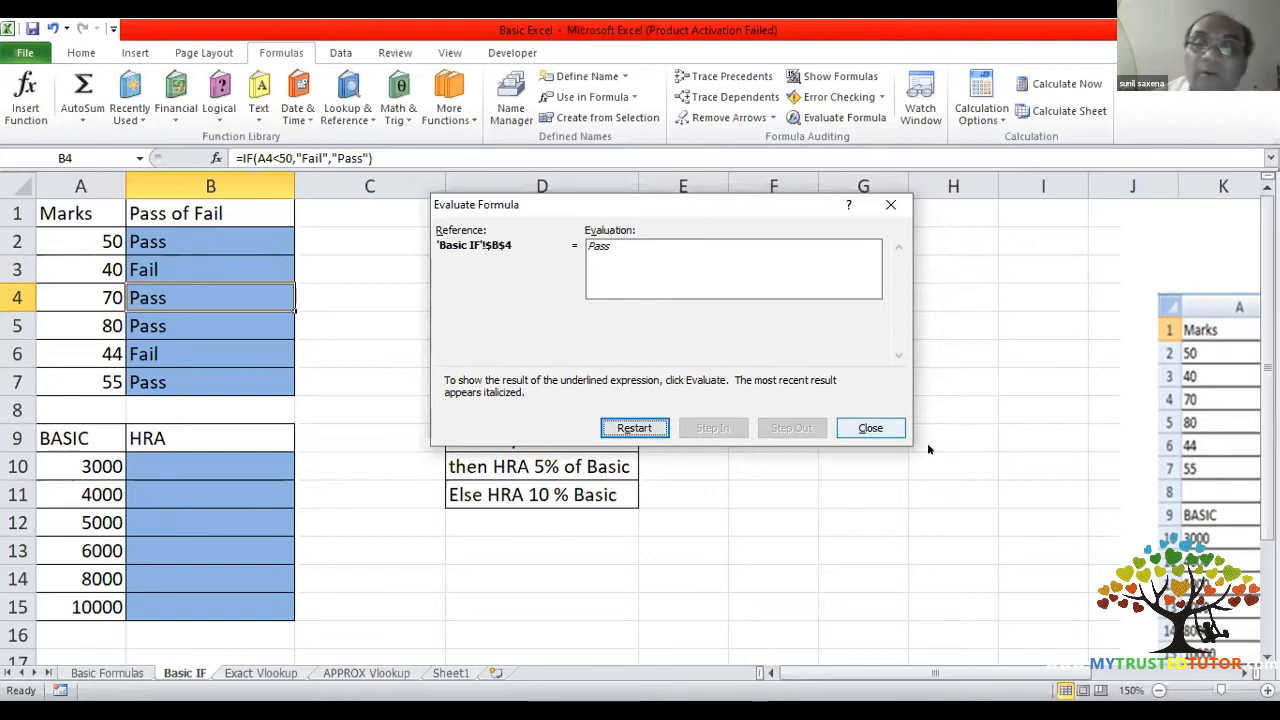
{"action": "left_click", "coordinate": [871, 428]}
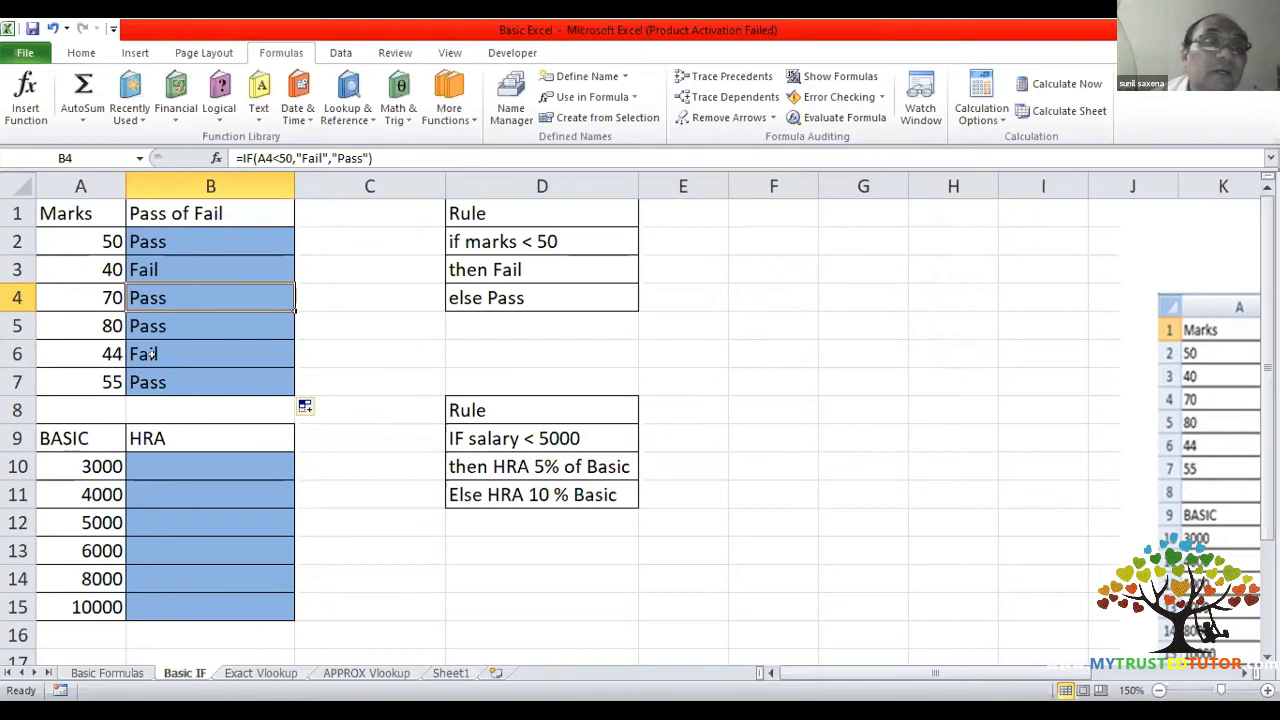
- Evaluate the IF formula in B3 part by part to its final result and close the evaluation
{"action": "left_click", "coordinate": [167, 353]}
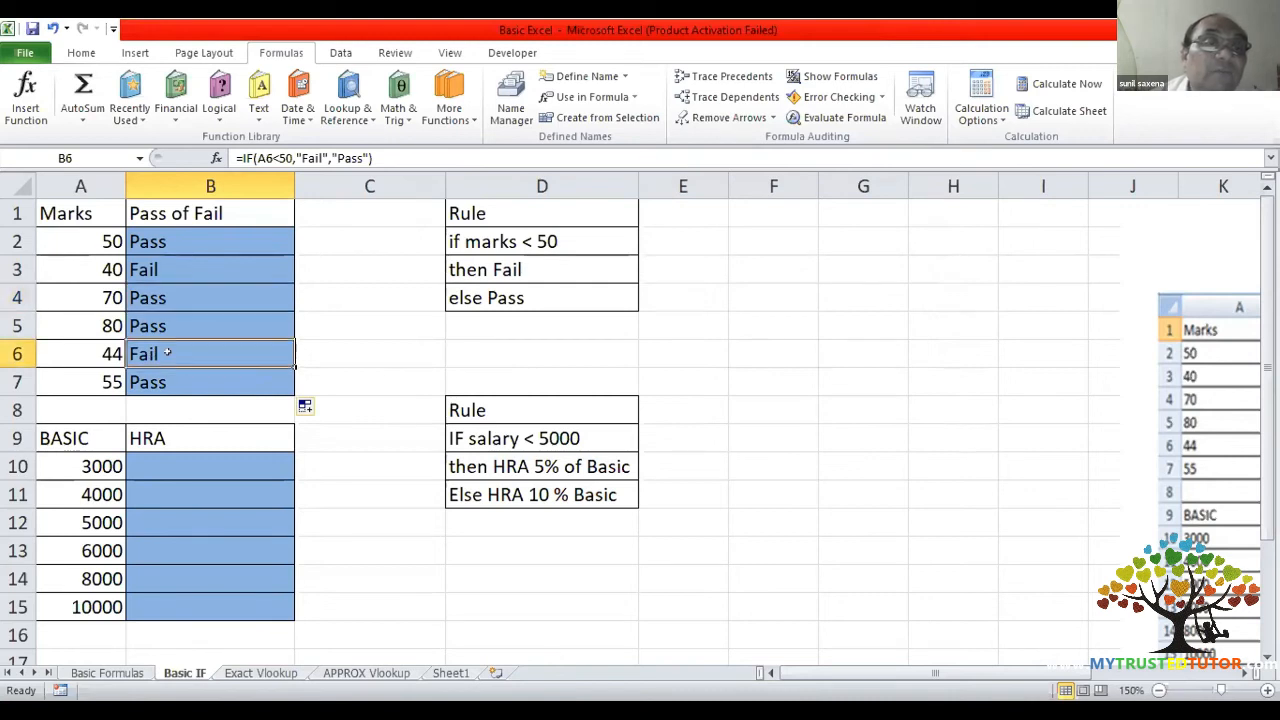
{"action": "left_click", "coordinate": [186, 266]}
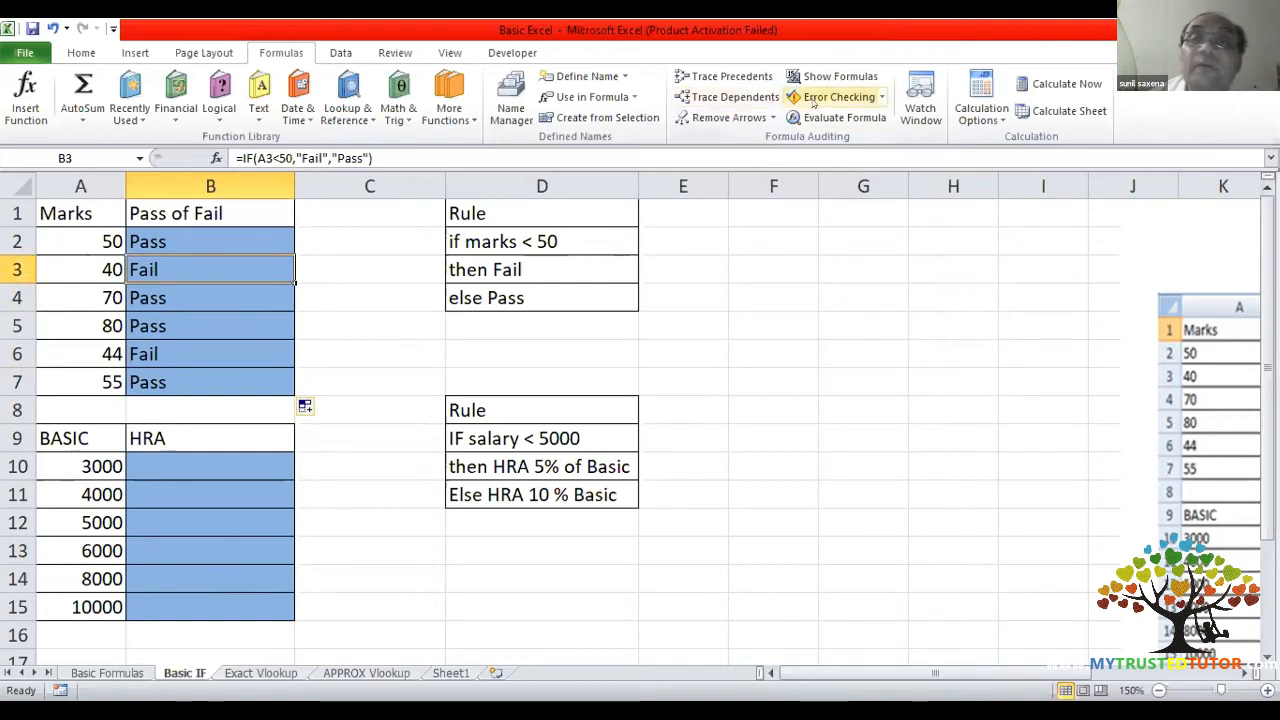
{"action": "left_click", "coordinate": [838, 117]}
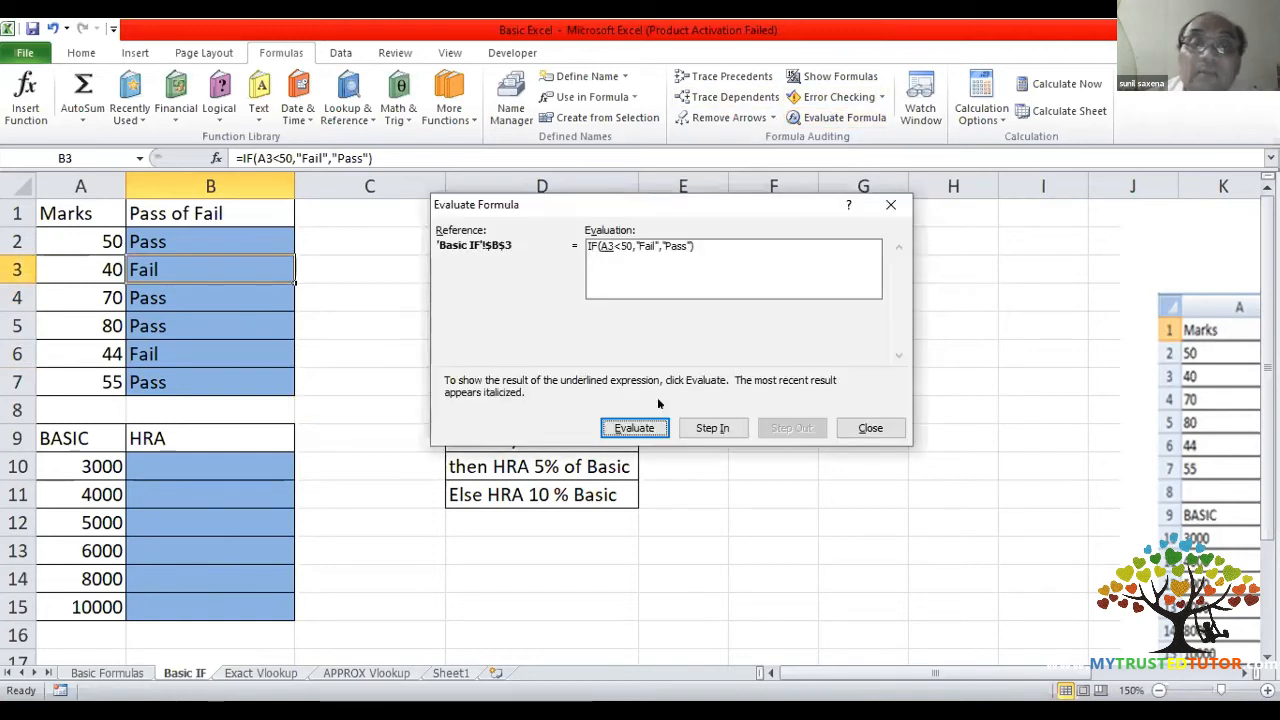
{"action": "left_click", "coordinate": [645, 430]}
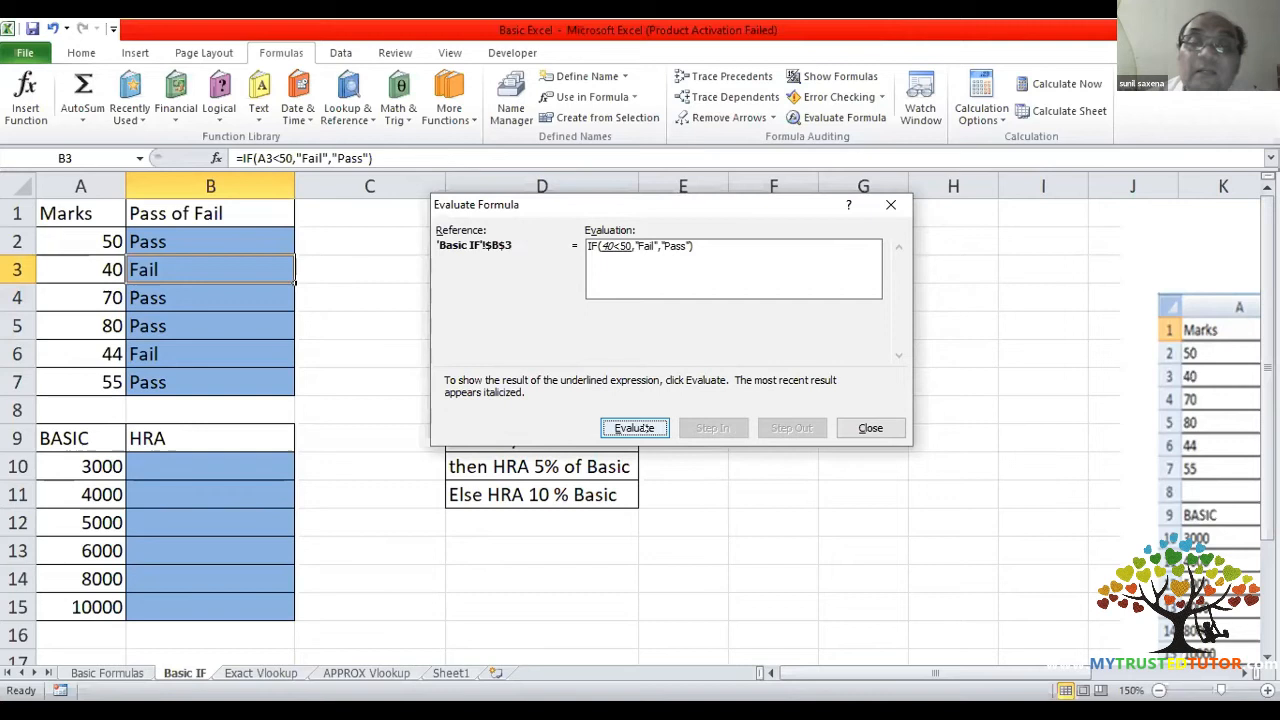
{"action": "left_click", "coordinate": [636, 428]}
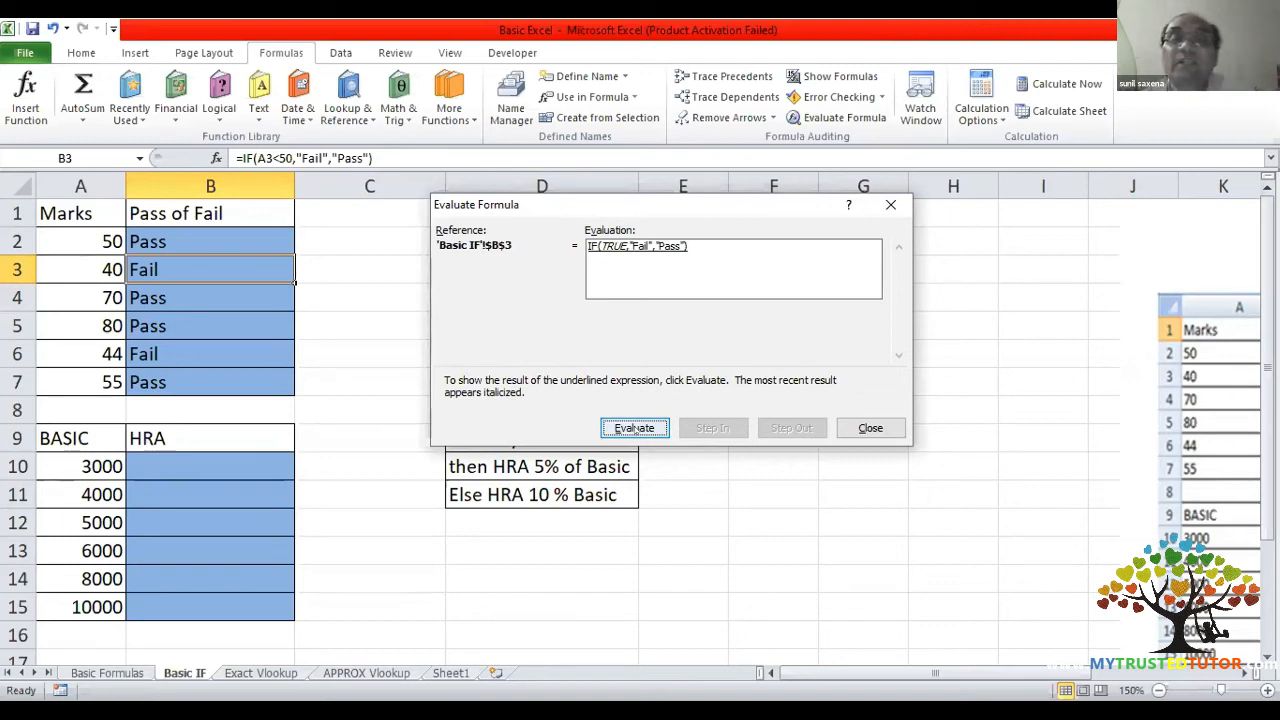
{"action": "left_click", "coordinate": [634, 428]}
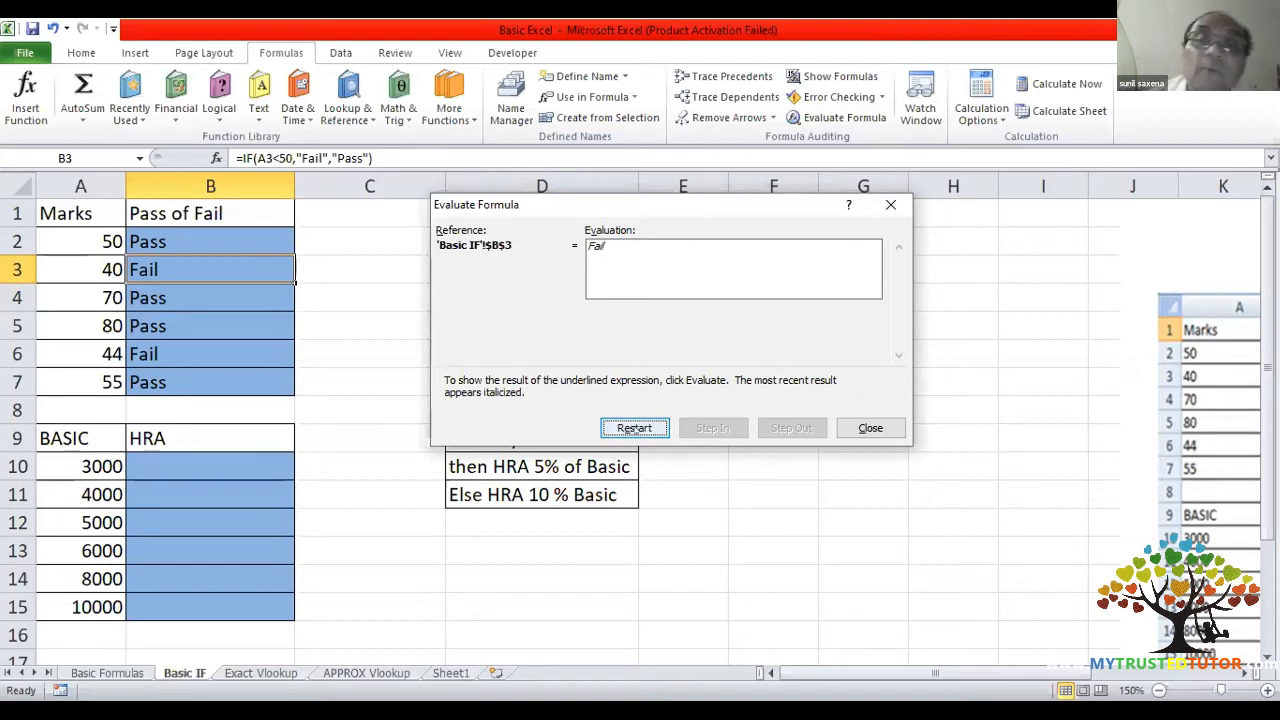
{"action": "left_click", "coordinate": [872, 428]}
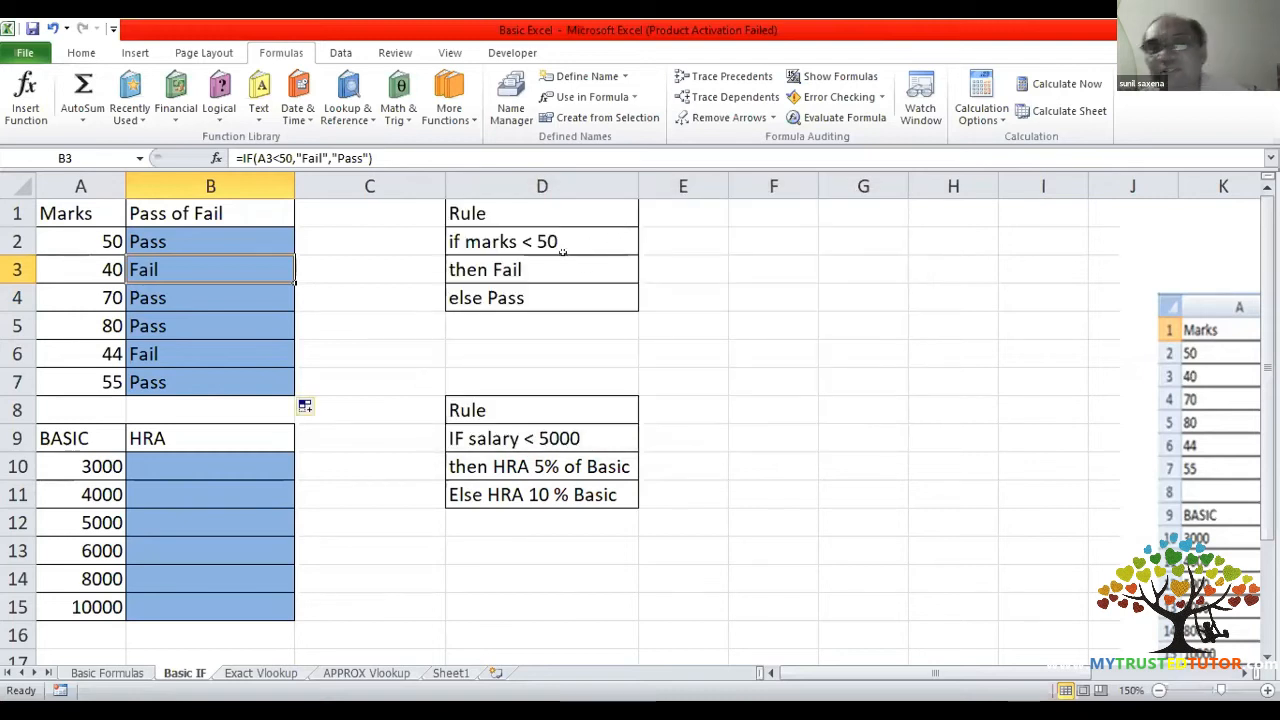
- Replace the "Fail" text with "oooooo" as the value-if-true in B2's IF formula
{"action": "double_click", "coordinate": [259, 234]}
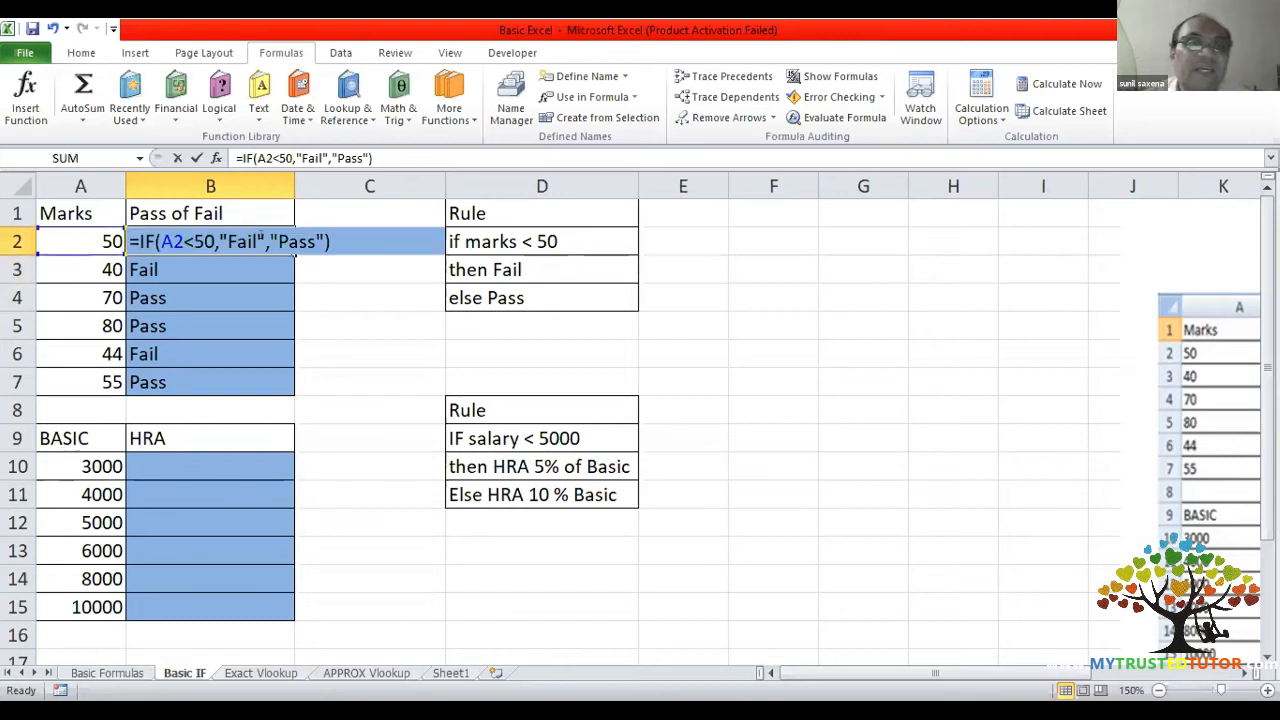
{"action": "key", "text": "BackSpace"}
{"action": "key", "text": "BackSpace"}
{"action": "key", "text": "BackSpace"}
{"action": "key", "text": "BackSpace"}
{"action": "type", "text": "oooooo"}
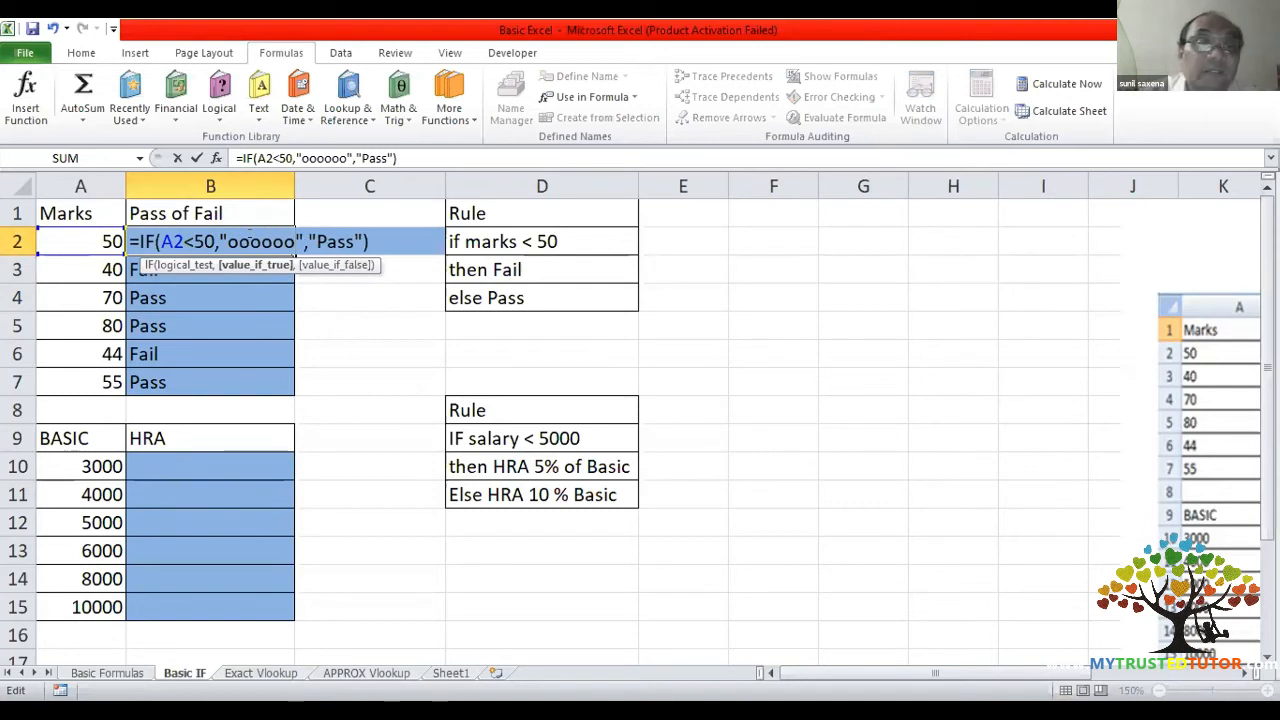
- Confirm the edited IF formula in B2 that returns "oooooo" for marks below 50 and fill it down through B7
{"action": "key", "text": "Return"}
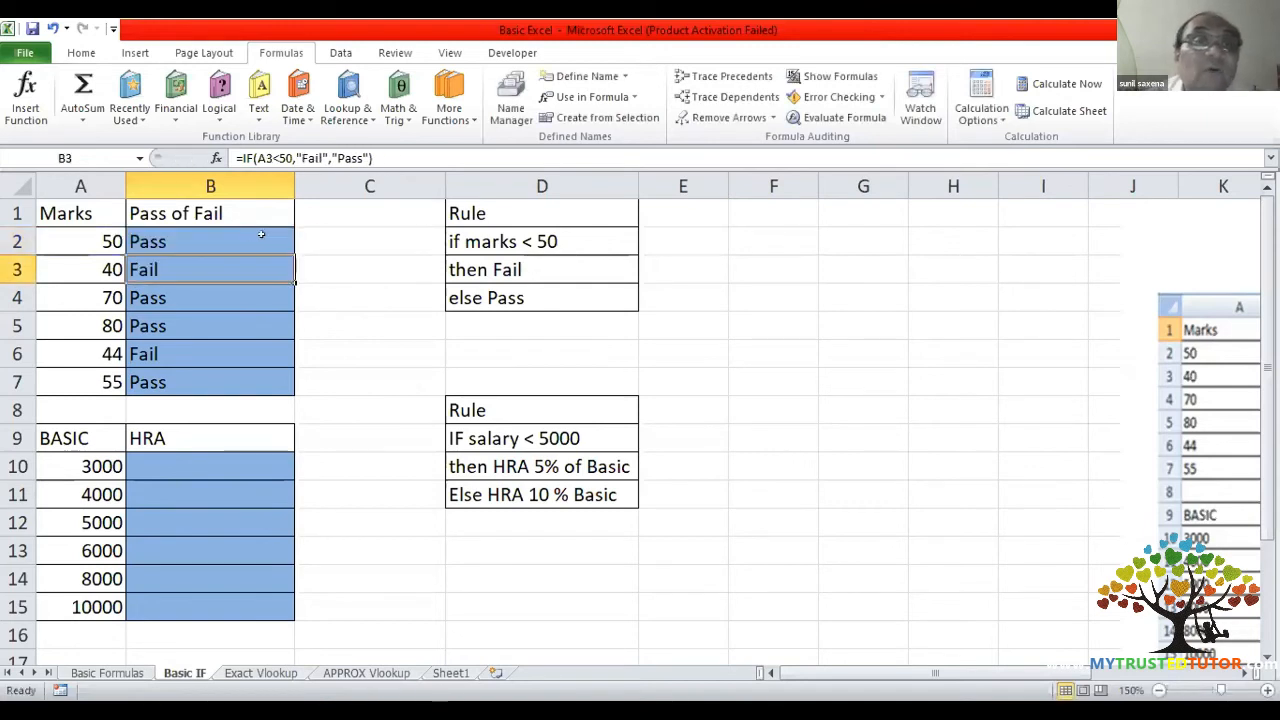
{"action": "left_click", "coordinate": [261, 234]}
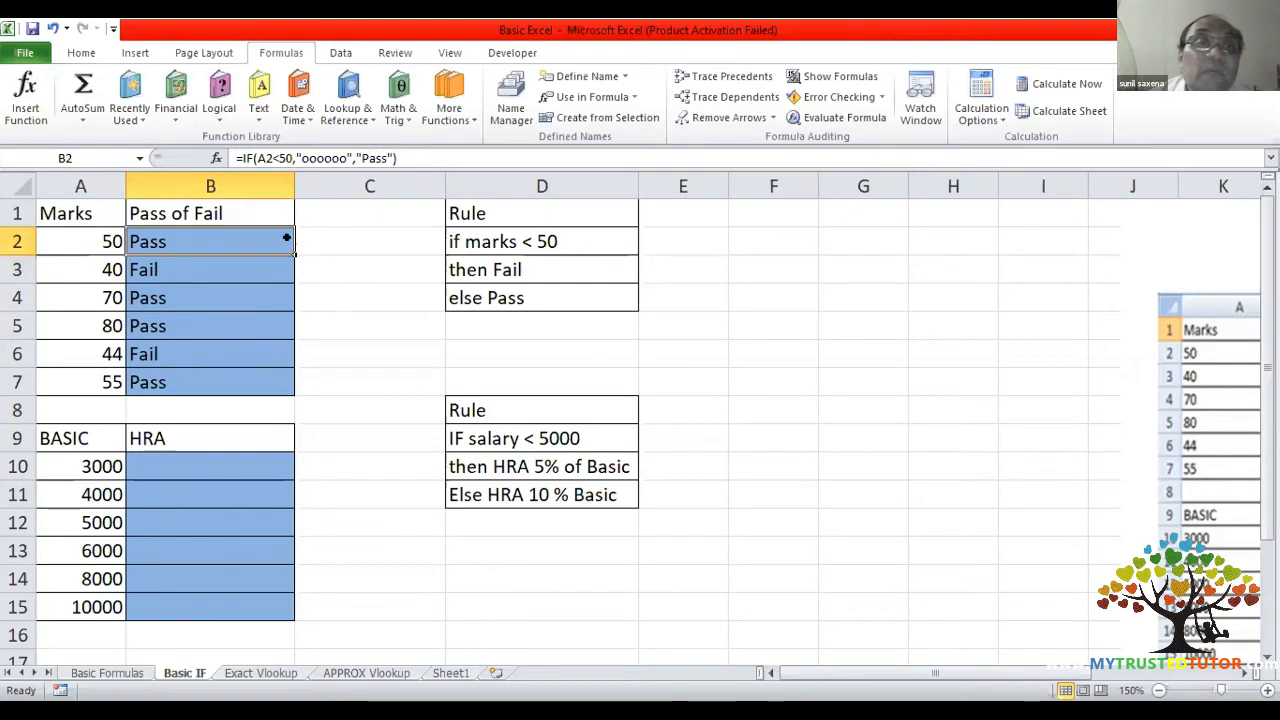
{"action": "left_click_drag", "start_coordinate": [289, 251], "coordinate": [278, 390]}
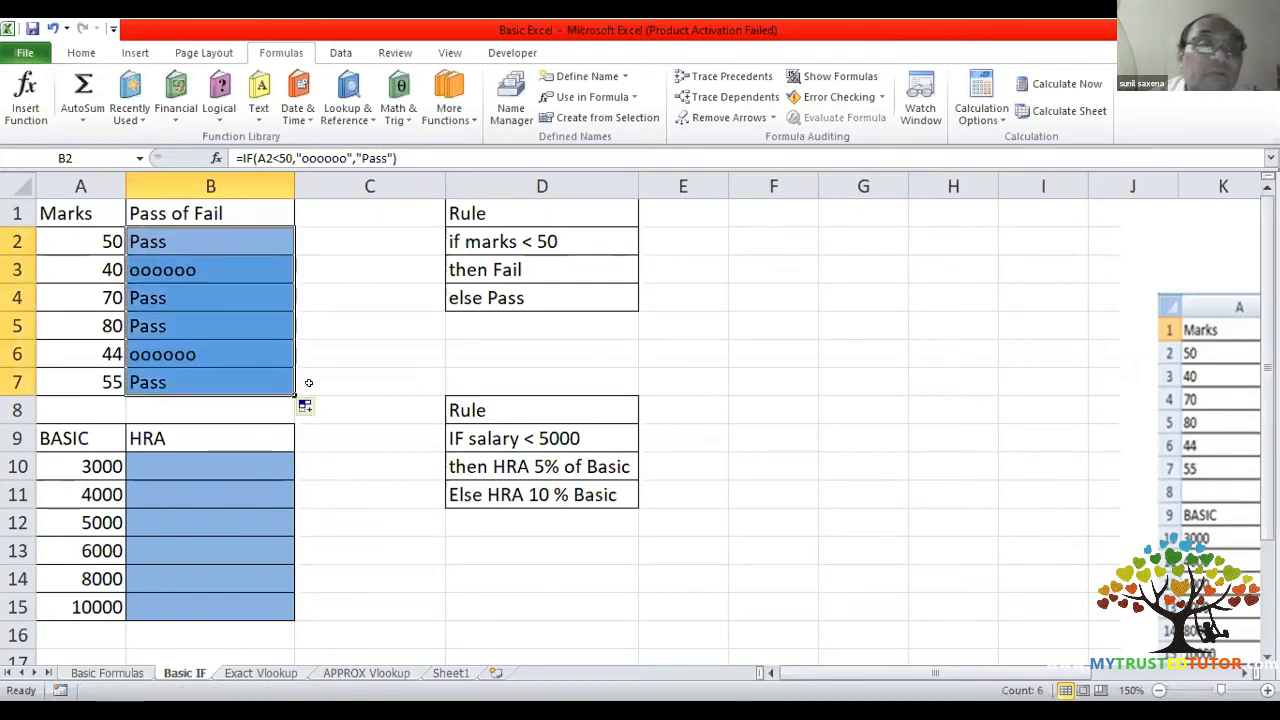
{"action": "left_click", "coordinate": [184, 264]}
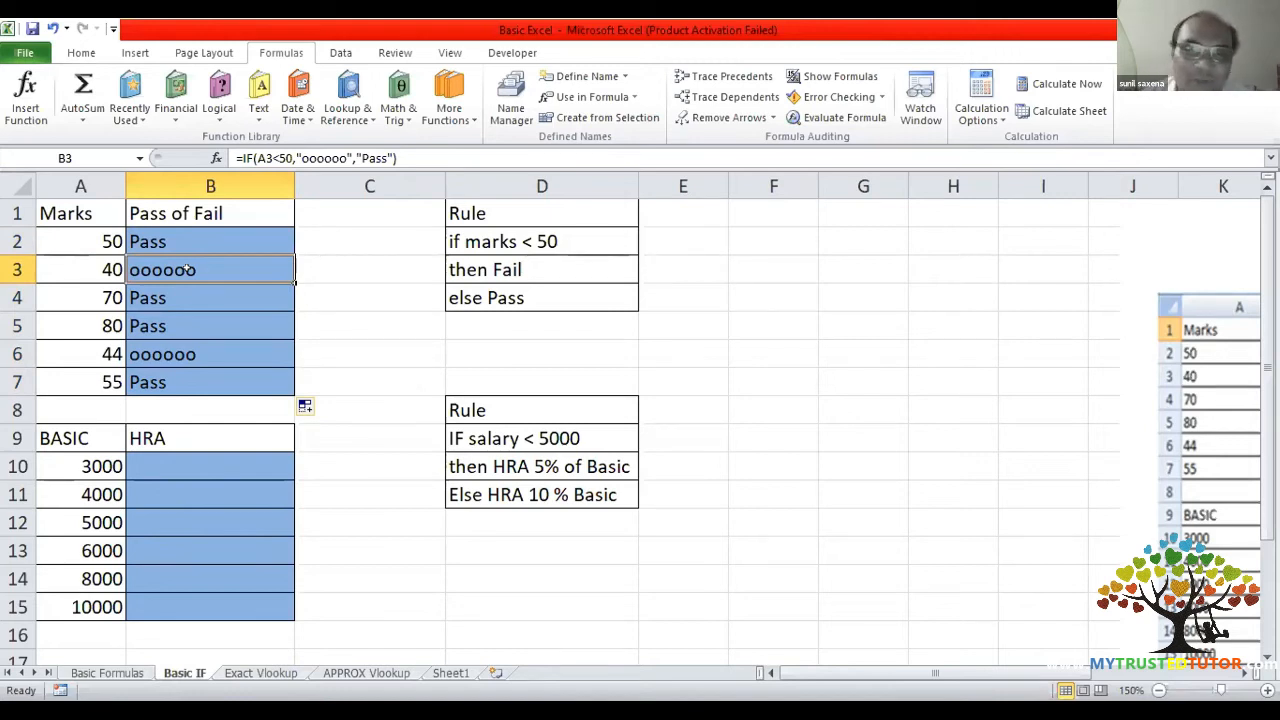
{"action": "double_click", "coordinate": [247, 241]}
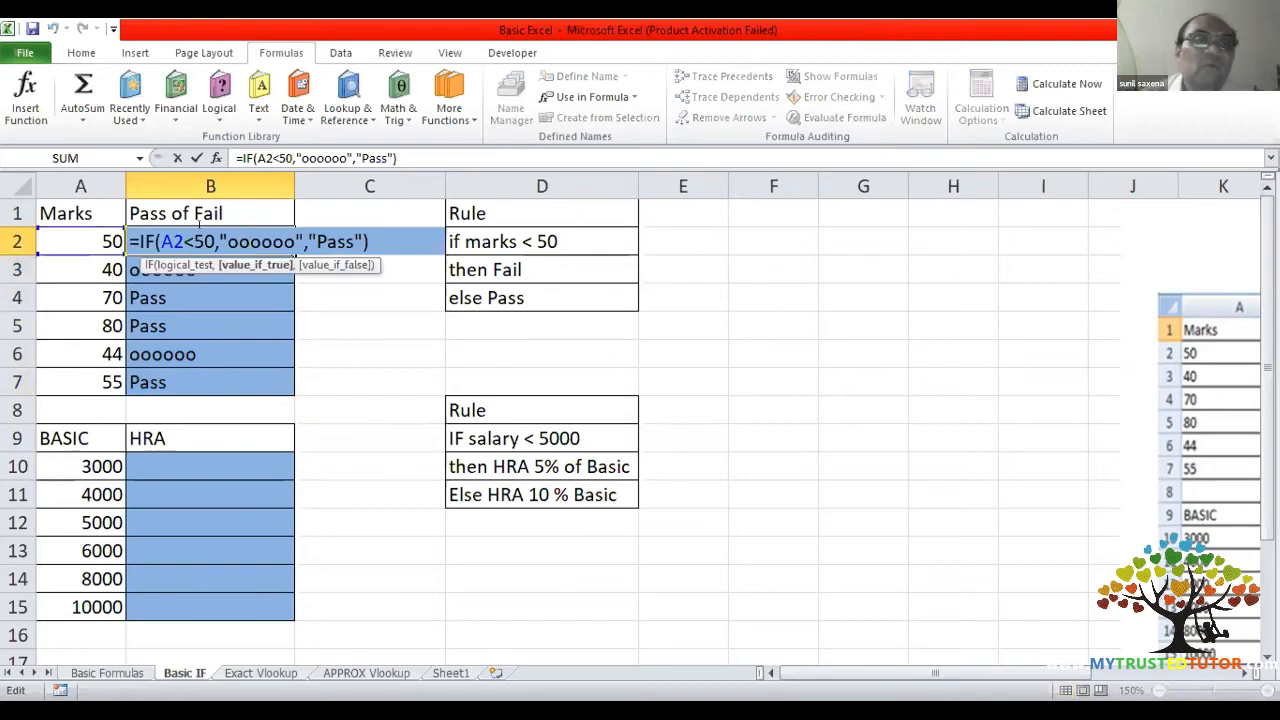
{"action": "left_click", "coordinate": [191, 240]}
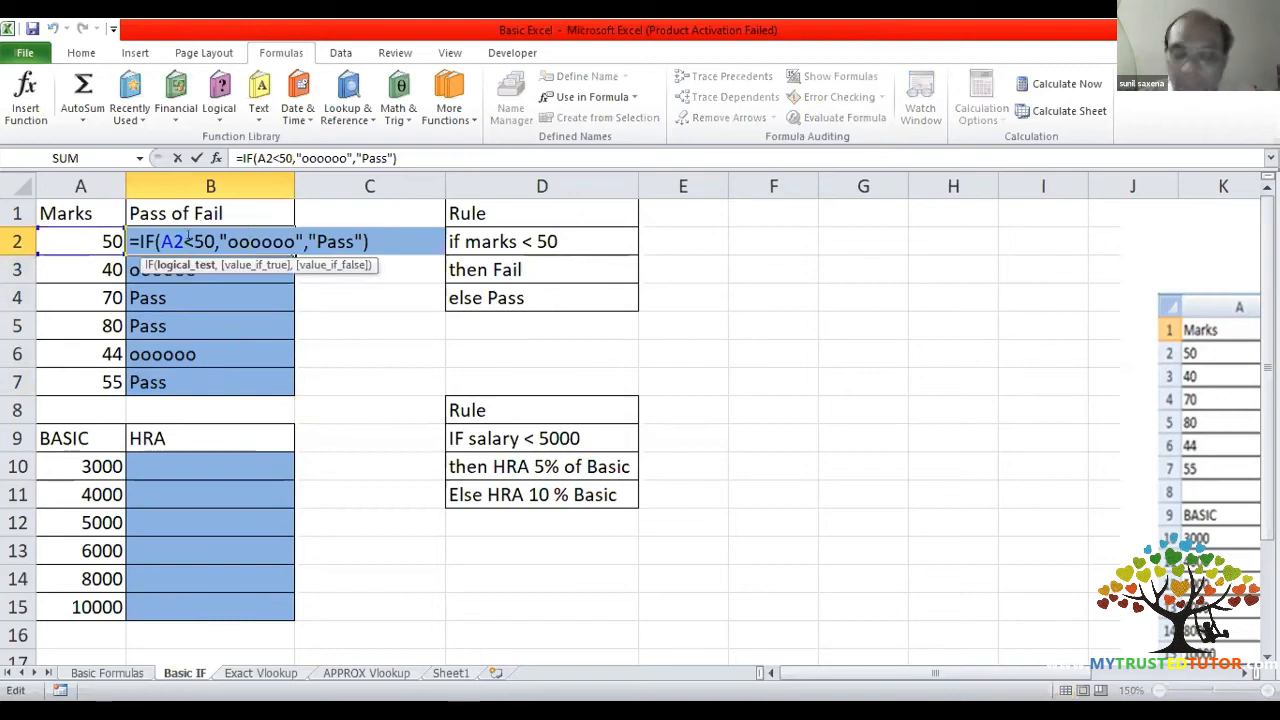
{"action": "key", "text": "BackSpace"}
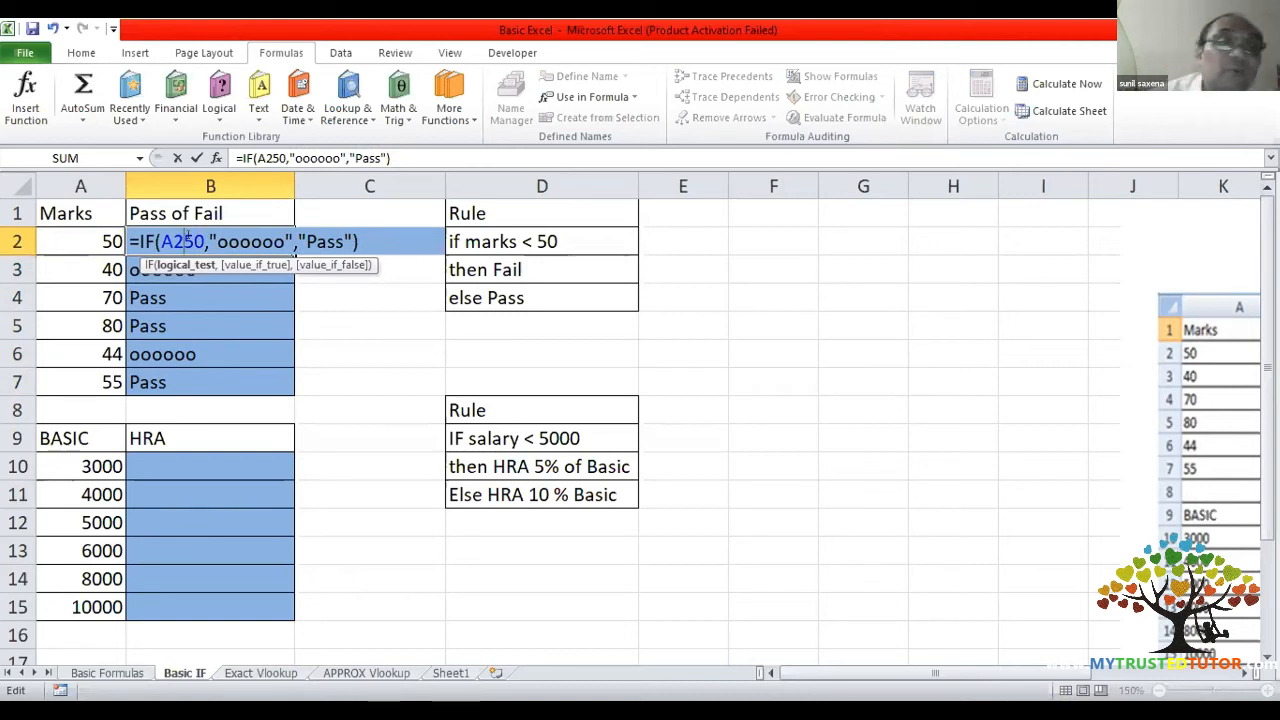
{"action": "type", "text": ">"}
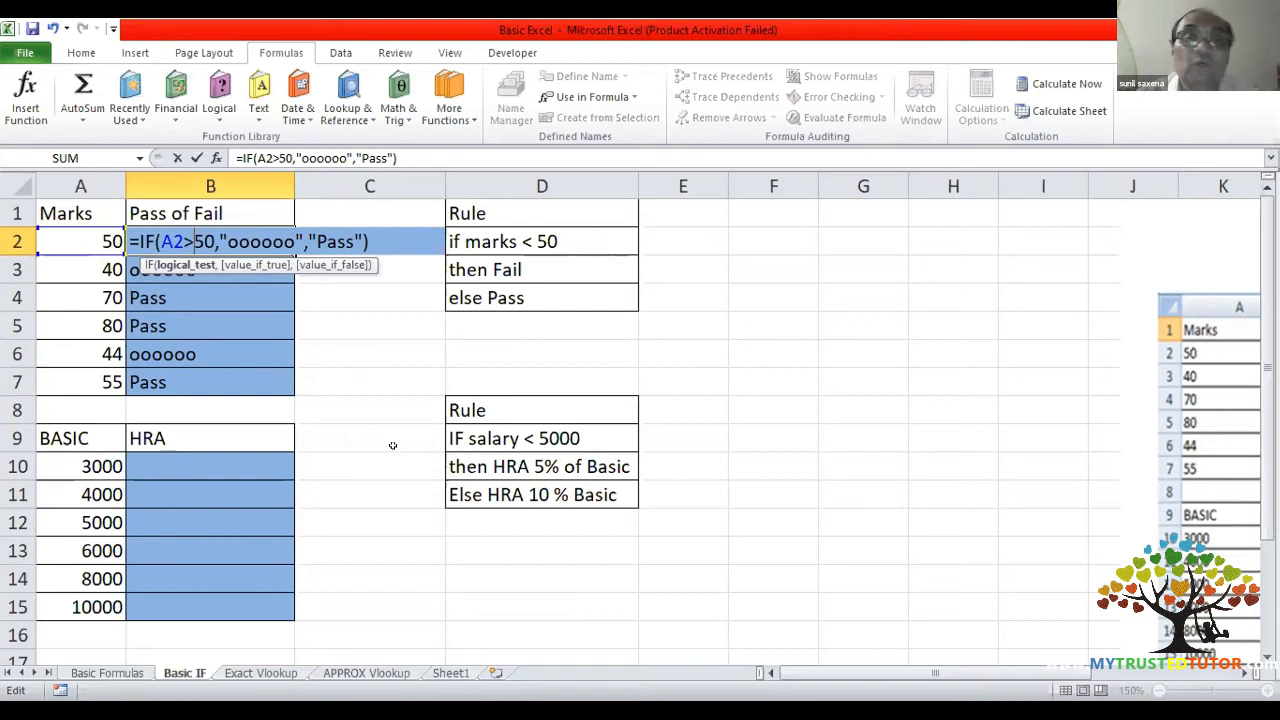
{"action": "key", "text": "ctrl+Return"}
- Change the comparison in the marks rule in D2 so it reads "if marks > 50"
{"action": "left_click", "coordinate": [530, 234]}
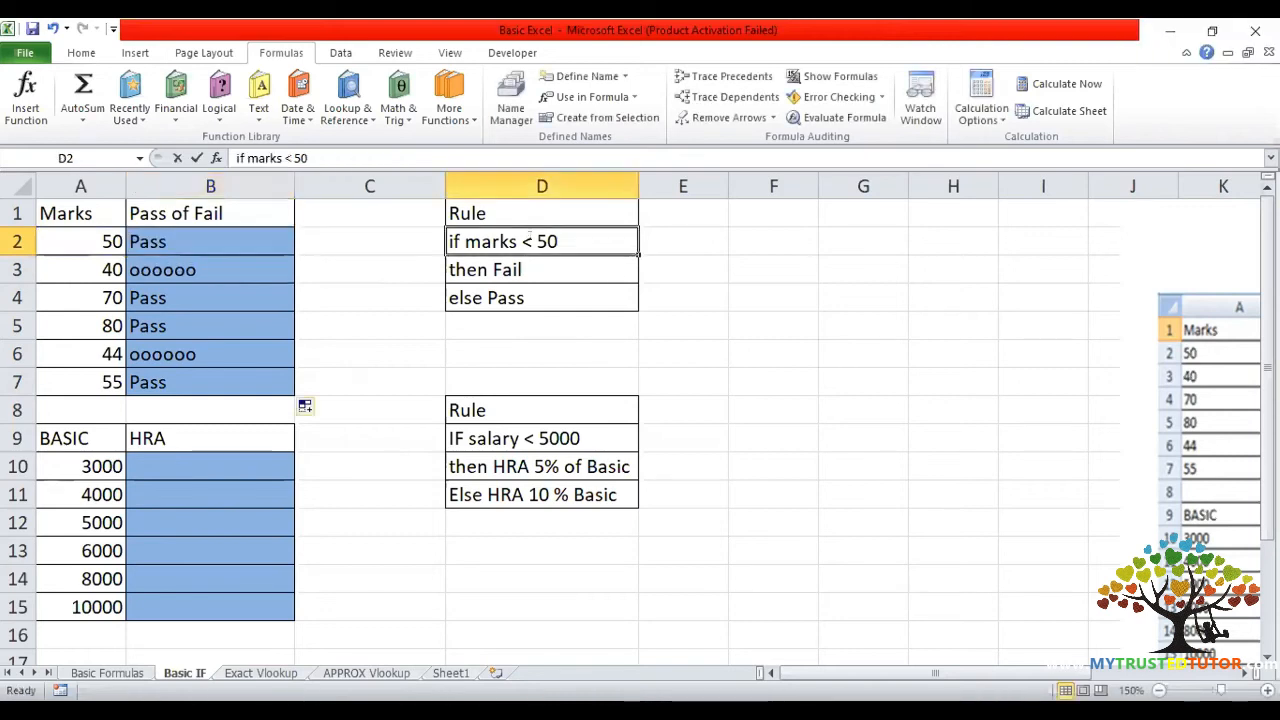
{"action": "double_click", "coordinate": [530, 234]}
{"action": "key", "text": "BackSpace"}
{"action": "key", "text": "BackSpace"}
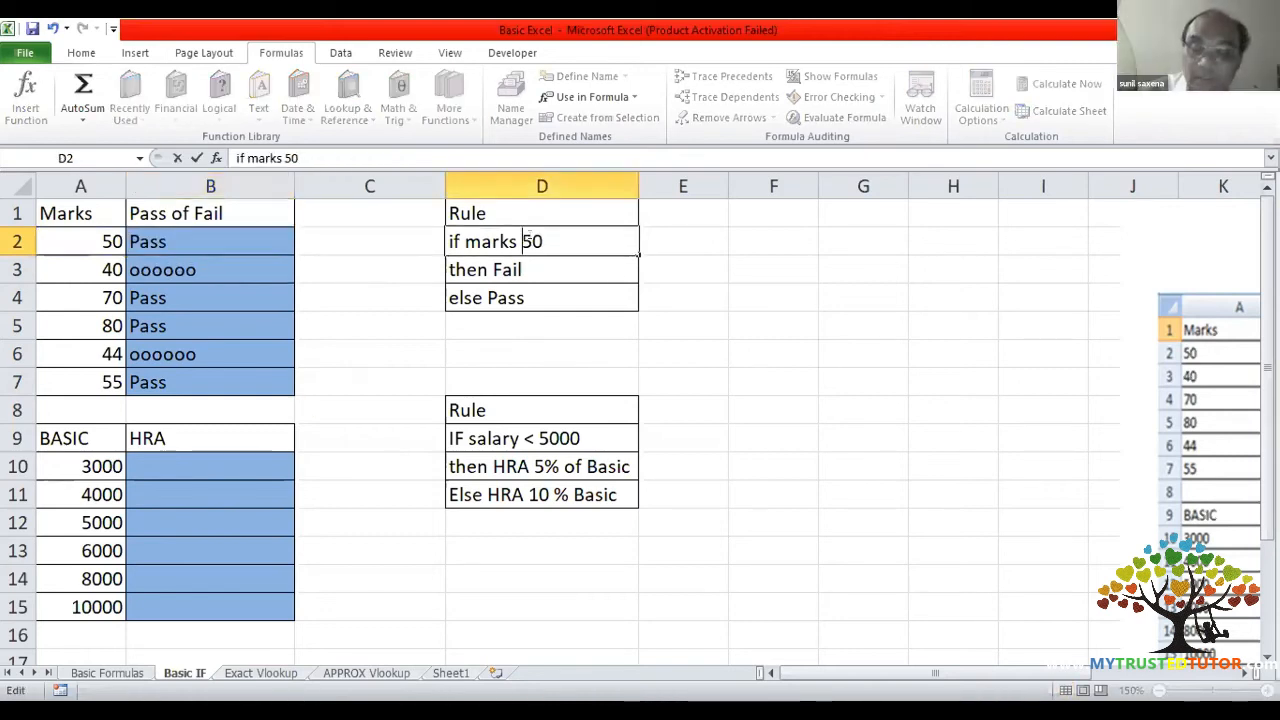
{"action": "type", "text": ">"}
{"action": "key", "text": "End"}
{"action": "key", "text": "Return"}
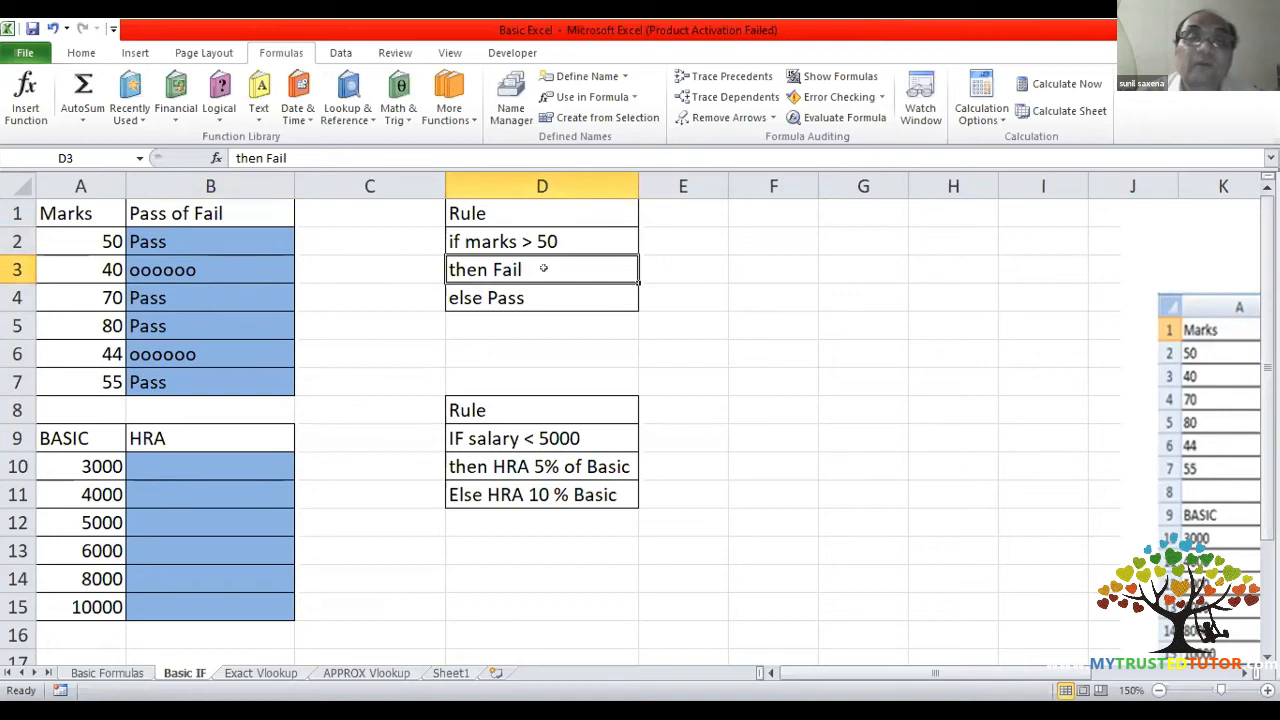
- Change the rule outcome in D3 to "then Pass"
{"action": "double_click", "coordinate": [543, 268]}
{"action": "key", "text": "BackSpace"}
{"action": "key", "text": "BackSpace"}
{"action": "key", "text": "BackSpace"}
{"action": "key", "text": "BackSpace"}
{"action": "type", "text": "Pass"}
{"action": "key", "text": "Return"}
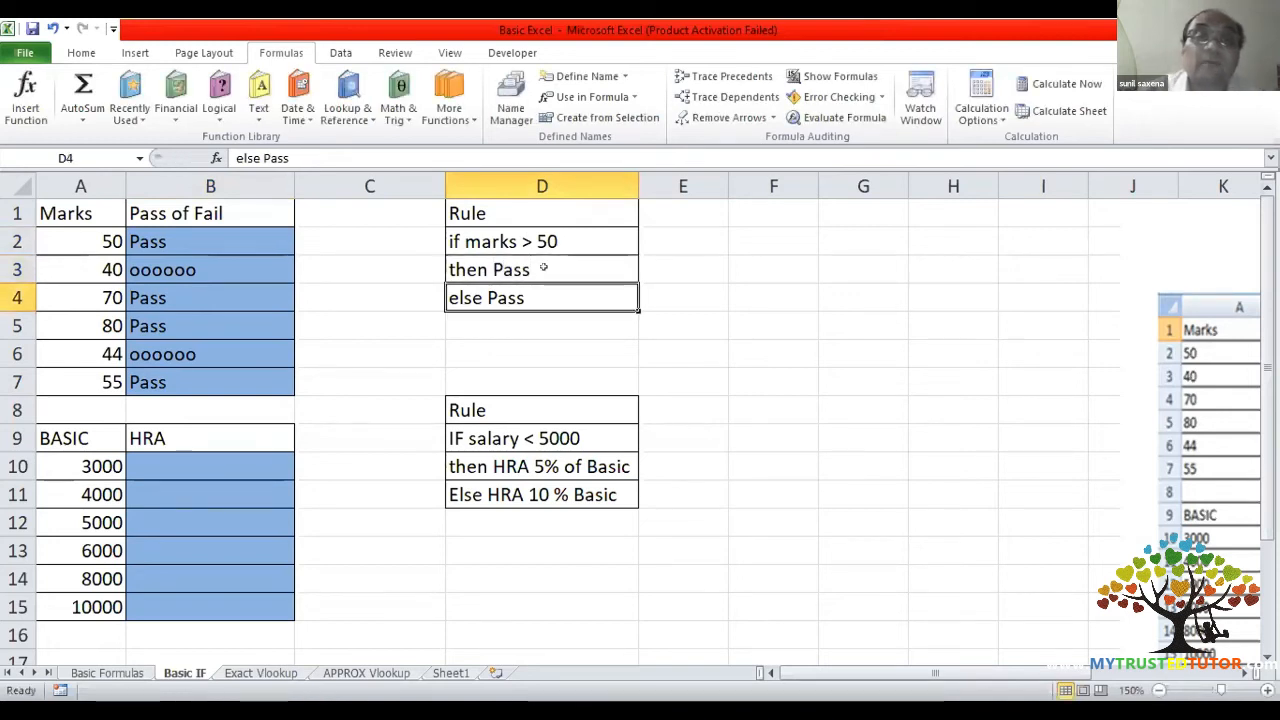
- Change the alternative outcome of the marks rule in D4 to "else False"
{"action": "double_click", "coordinate": [565, 287]}
{"action": "key", "text": "BackSpace"}
{"action": "key", "text": "BackSpace"}
{"action": "key", "text": "BackSpace"}
{"action": "key", "text": "BackSpace"}
{"action": "type", "text": "Fal"}
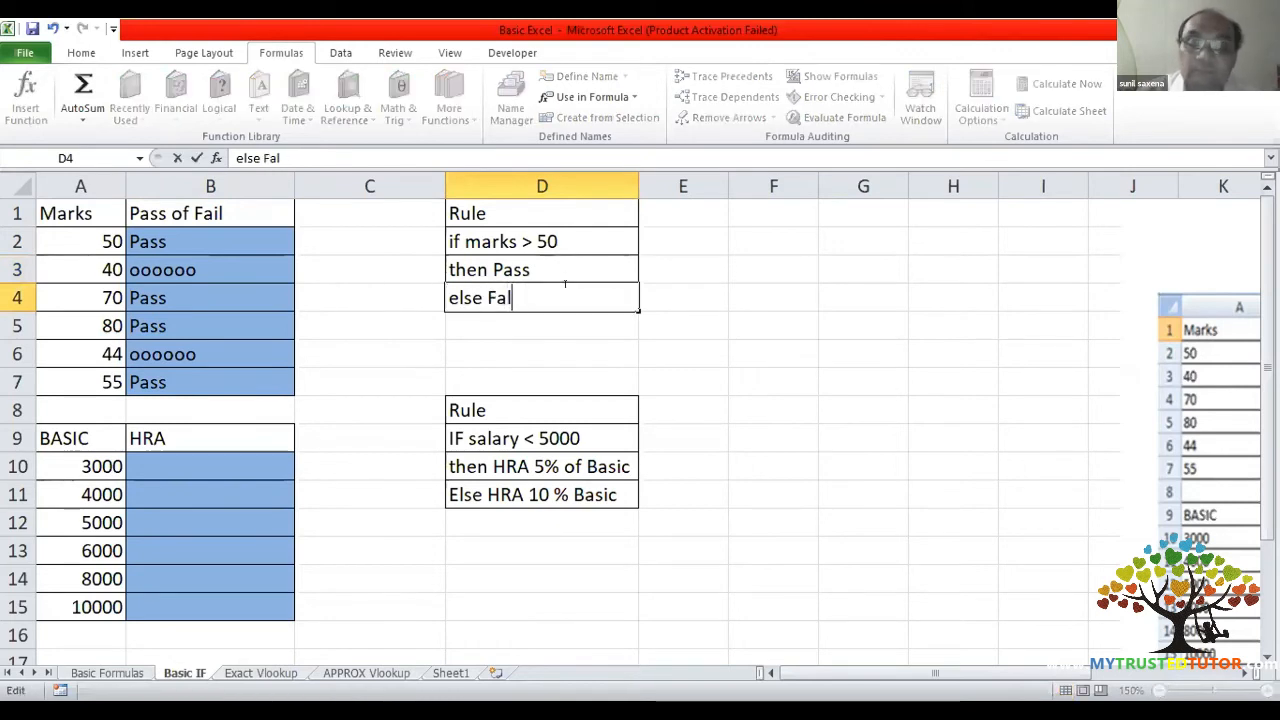
{"action": "type", "text": "se"}
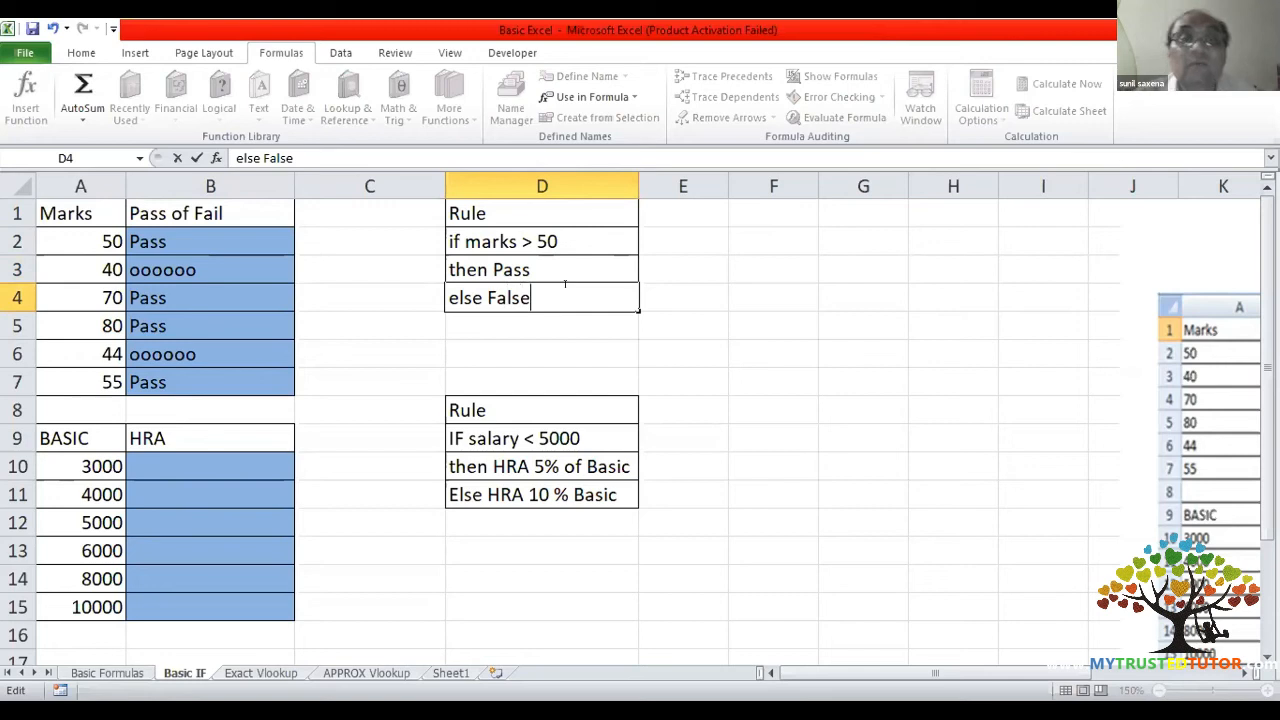
{"action": "key", "text": "Return"}
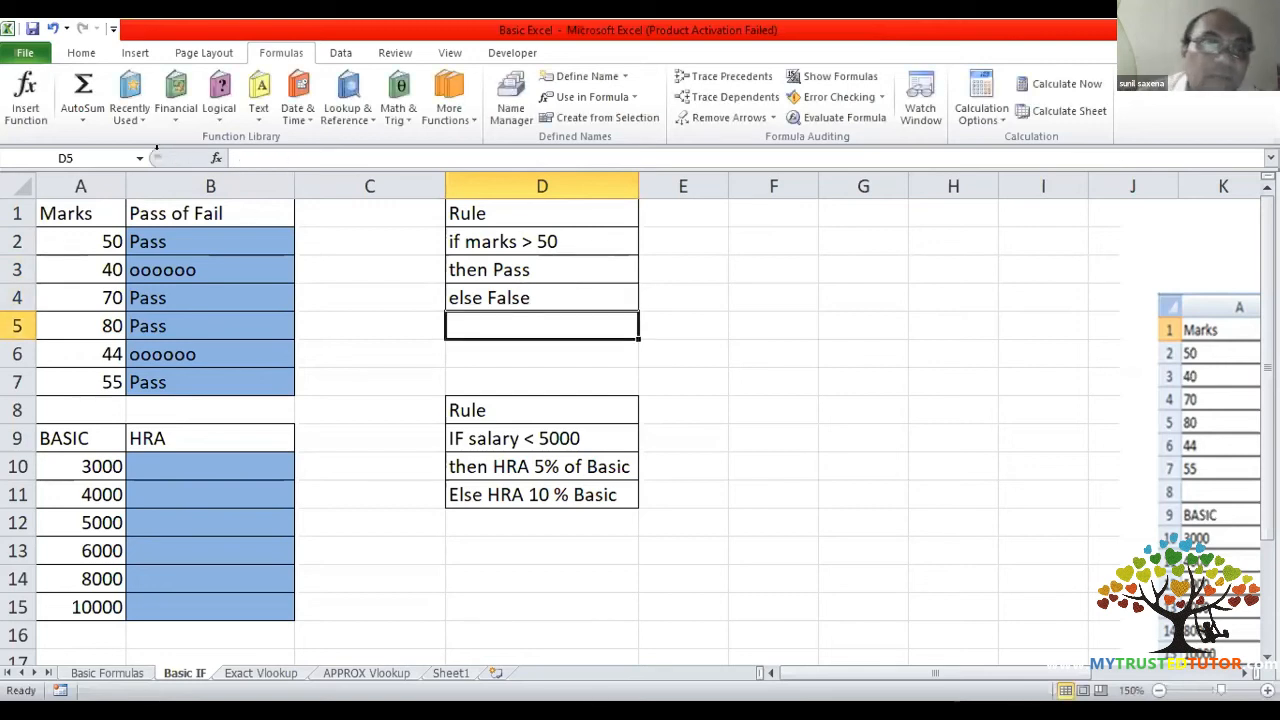
- Add an equals sign to the comparison in D2 so the rule reads "if marks > = 50"
{"action": "left_click", "coordinate": [199, 245]}
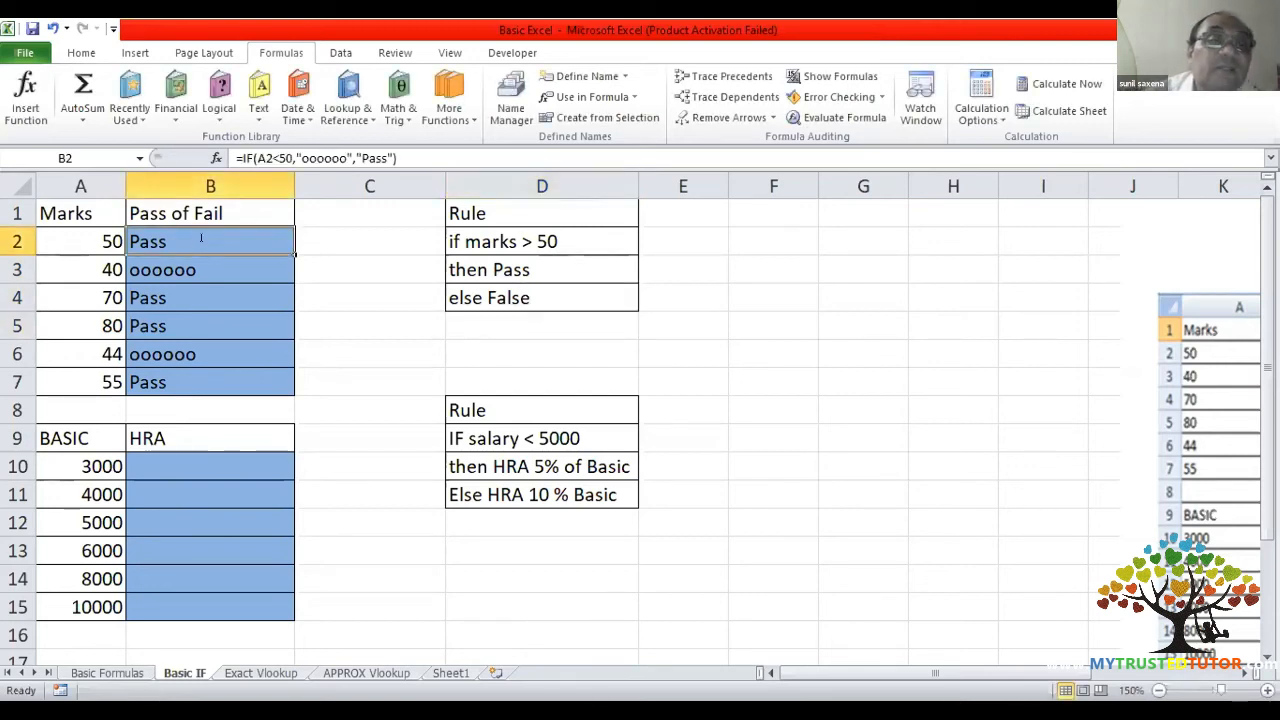
{"action": "double_click", "coordinate": [201, 238]}
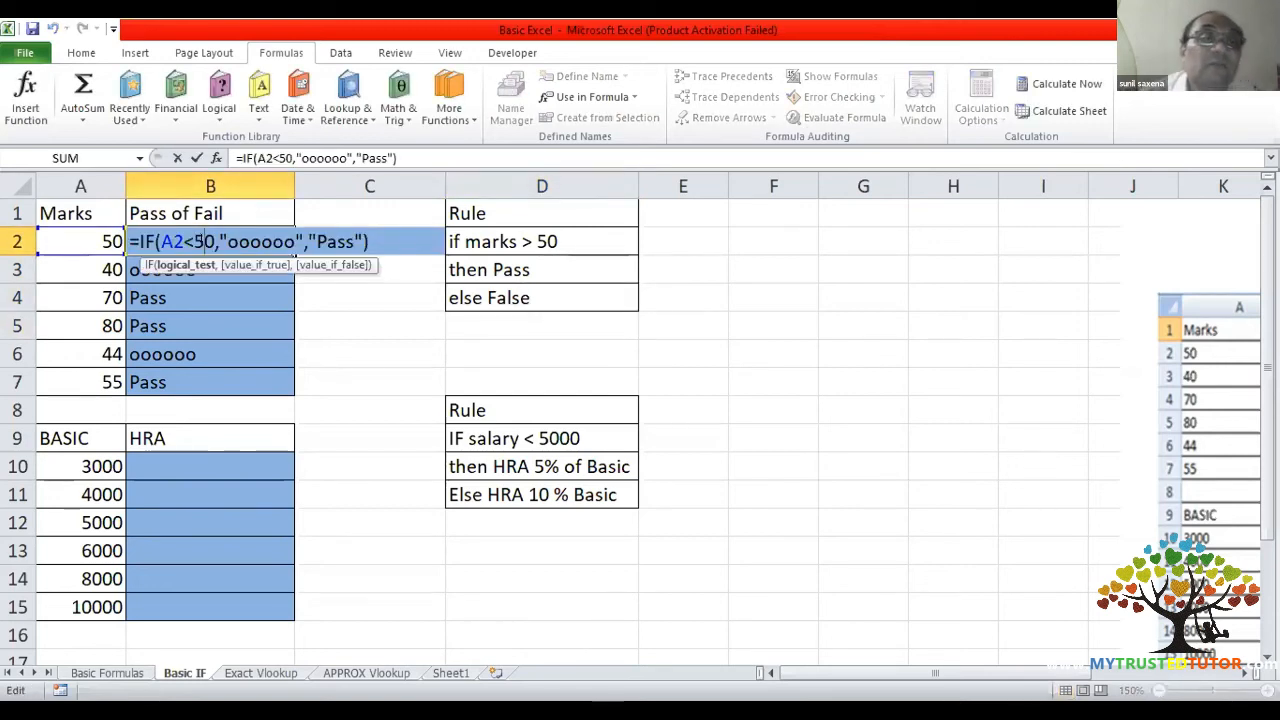
{"action": "left_click", "coordinate": [528, 238]}
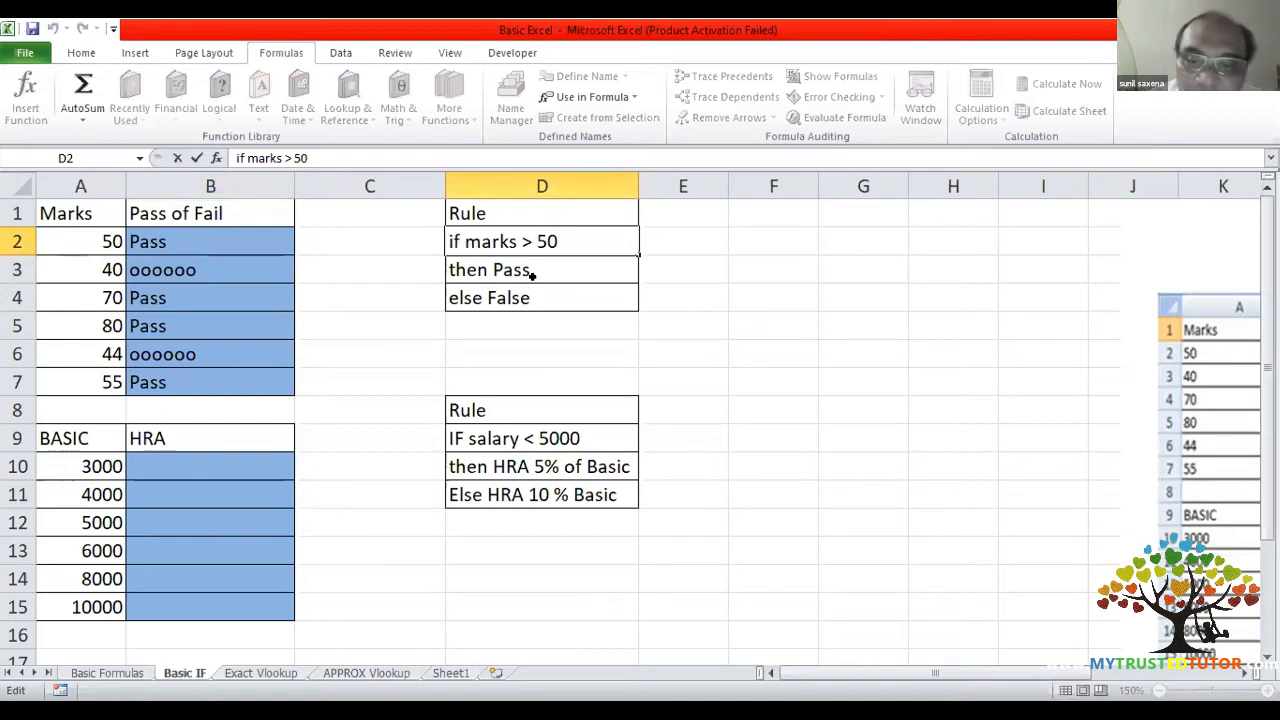
{"action": "type", "text": "="}
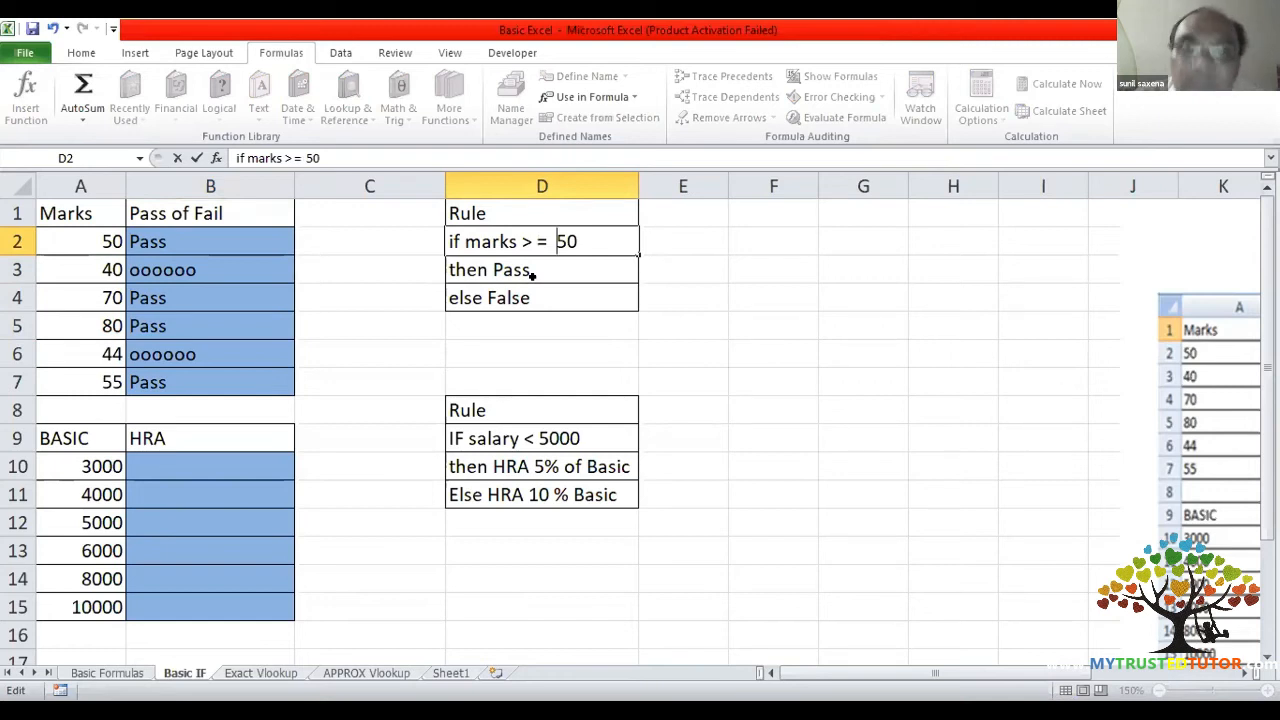
{"action": "left_click", "coordinate": [533, 275]}
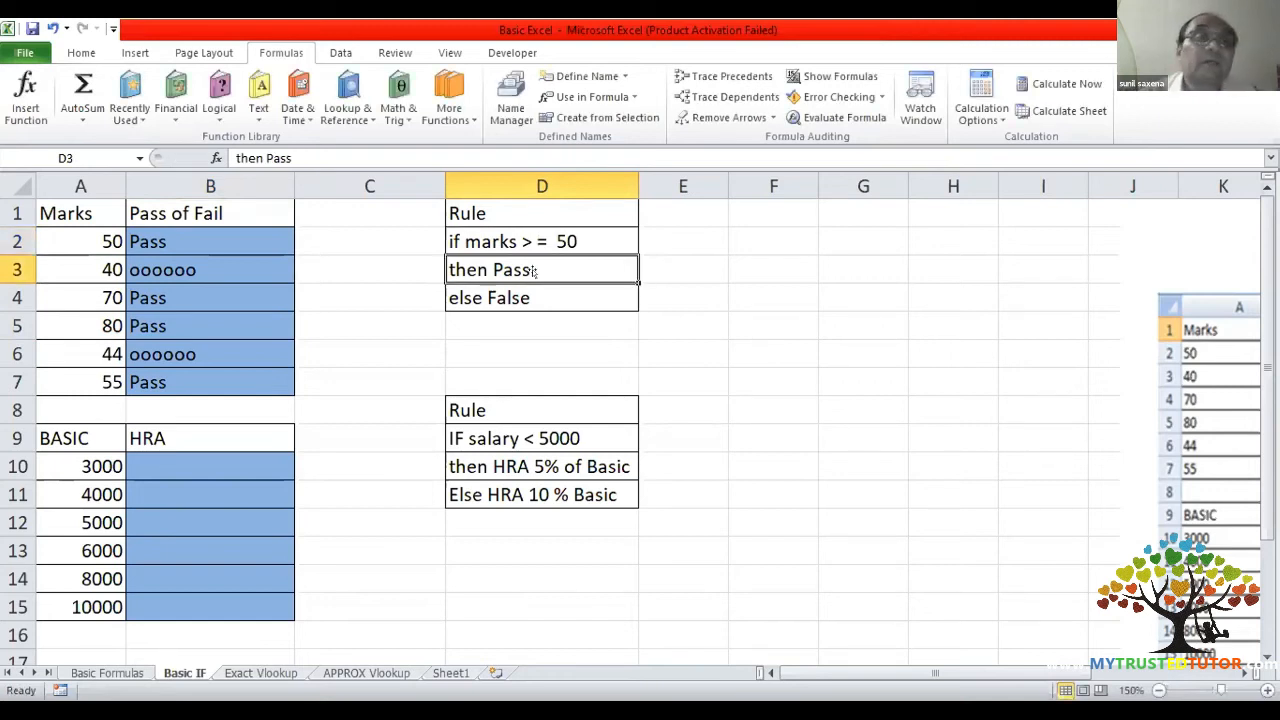
- Strip everything after A2 from the IF formula in B2 and enter the new logical test A2>=50
{"action": "double_click", "coordinate": [265, 243]}
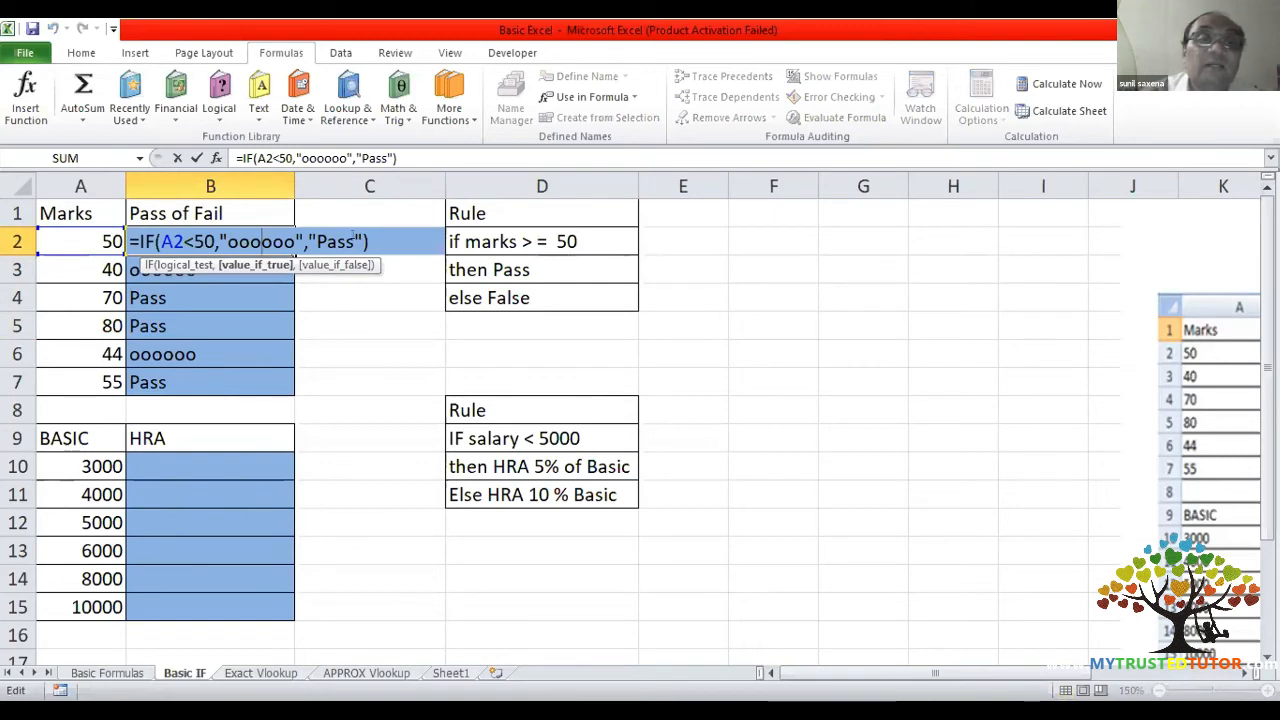
{"action": "key", "text": "BackSpace"}
{"action": "key", "text": "BackSpace"}
{"action": "key", "text": "BackSpace"}
{"action": "key", "text": "BackSpace"}
{"action": "key", "text": "BackSpace"}
{"action": "key", "text": "BackSpace"}
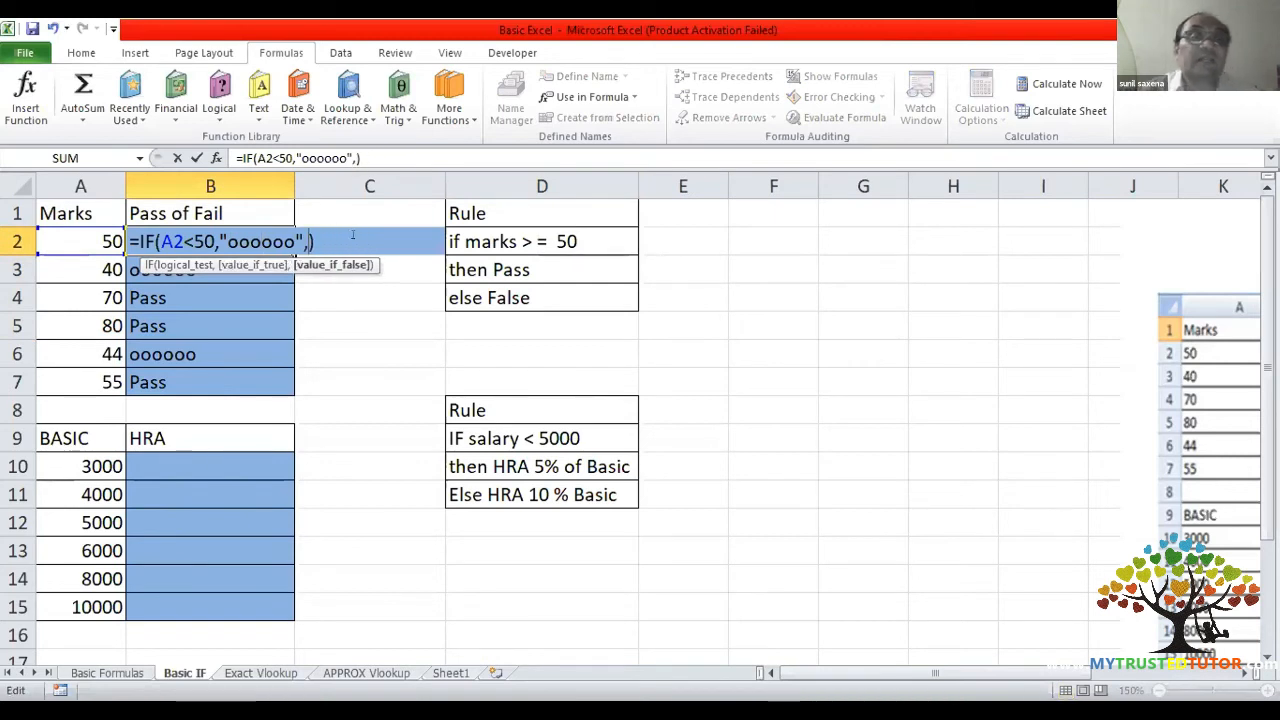
{"action": "key", "text": "BackSpace"}
{"action": "key", "text": "BackSpace"}
{"action": "key", "text": "BackSpace"}
{"action": "key", "text": "BackSpace"}
{"action": "key", "text": "BackSpace"}
{"action": "key", "text": "BackSpace"}
{"action": "key", "text": "BackSpace"}
{"action": "key", "text": "BackSpace"}
{"action": "key", "text": "BackSpace"}
{"action": "key", "text": "BackSpace"}
{"action": "key", "text": "BackSpace"}
{"action": "key", "text": "BackSpace"}
{"action": "key", "text": "BackSpace"}
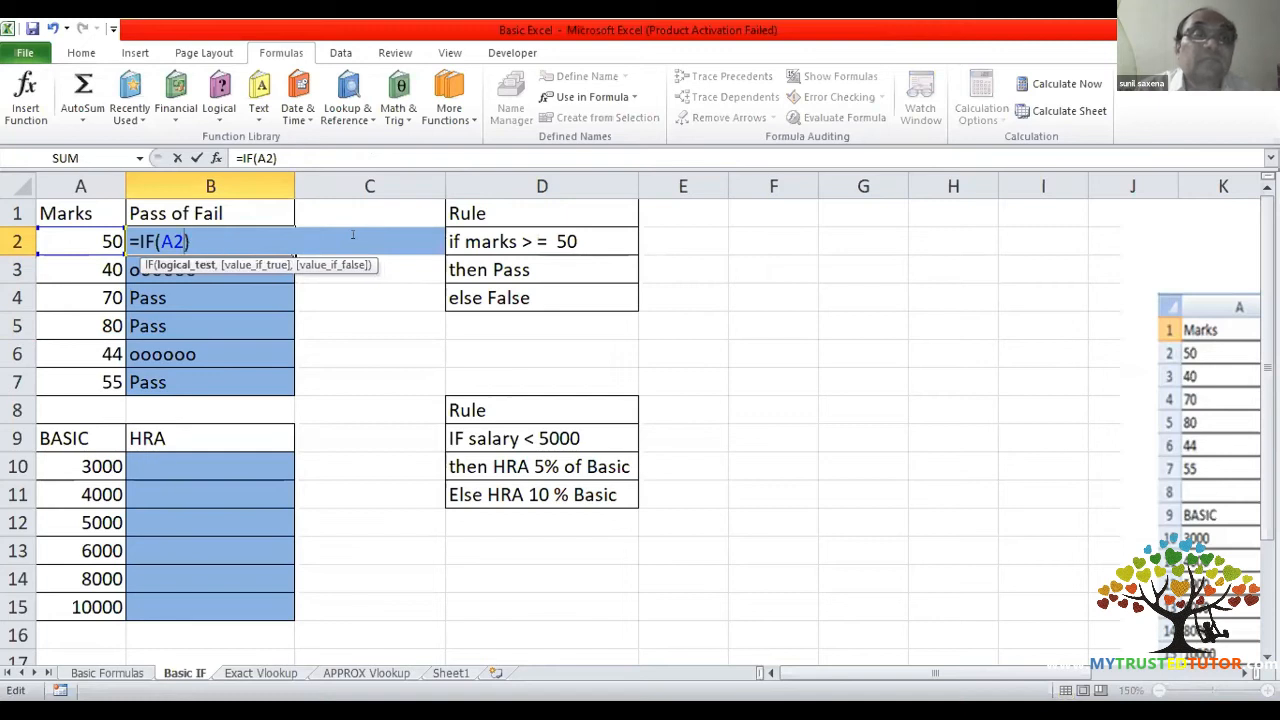
{"action": "type", "text": ">50"}
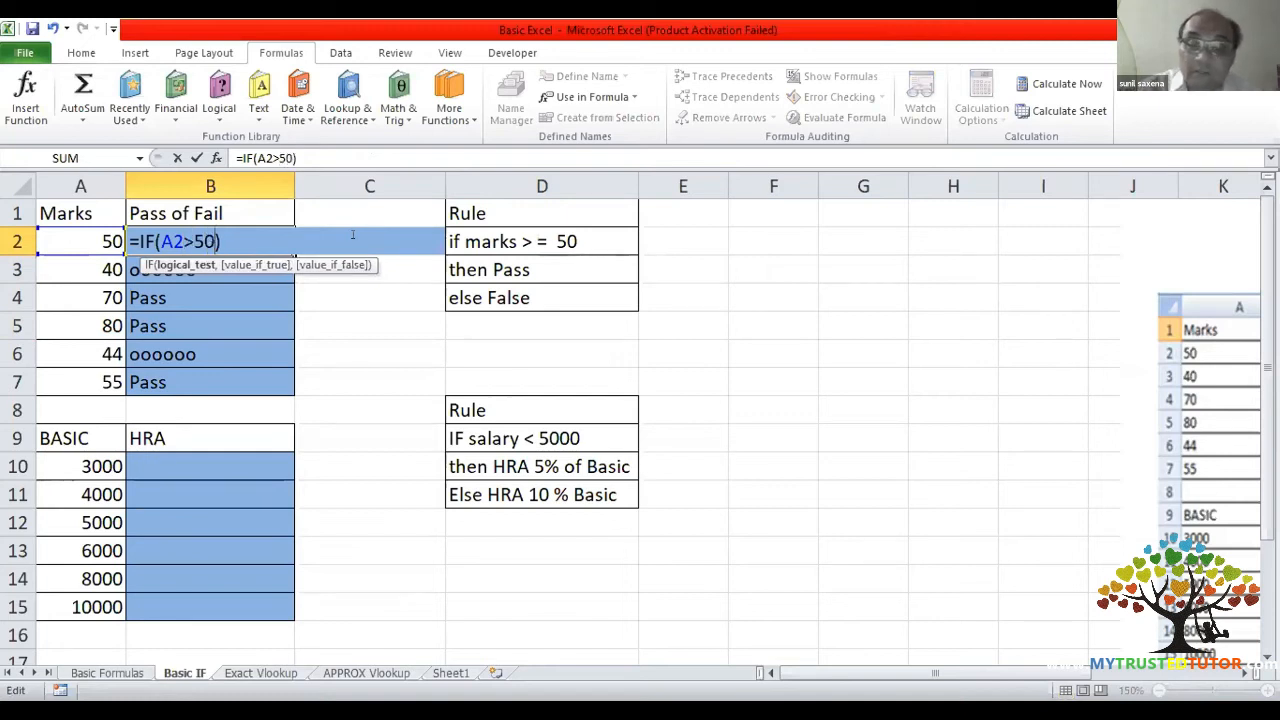
{"action": "type", "text": ","}
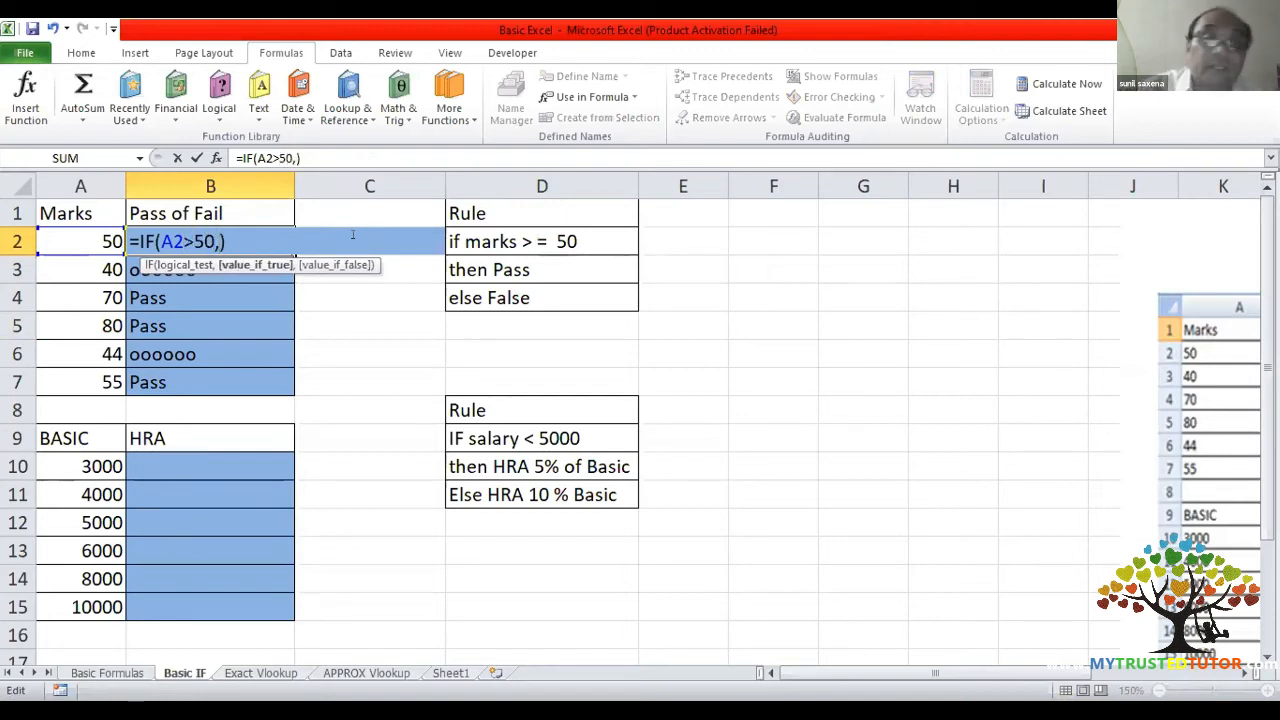
{"action": "key", "text": "BackSpace"}
{"action": "key", "text": "BackSpace"}
{"action": "key", "text": "BackSpace"}
{"action": "type", "text": "=50"}
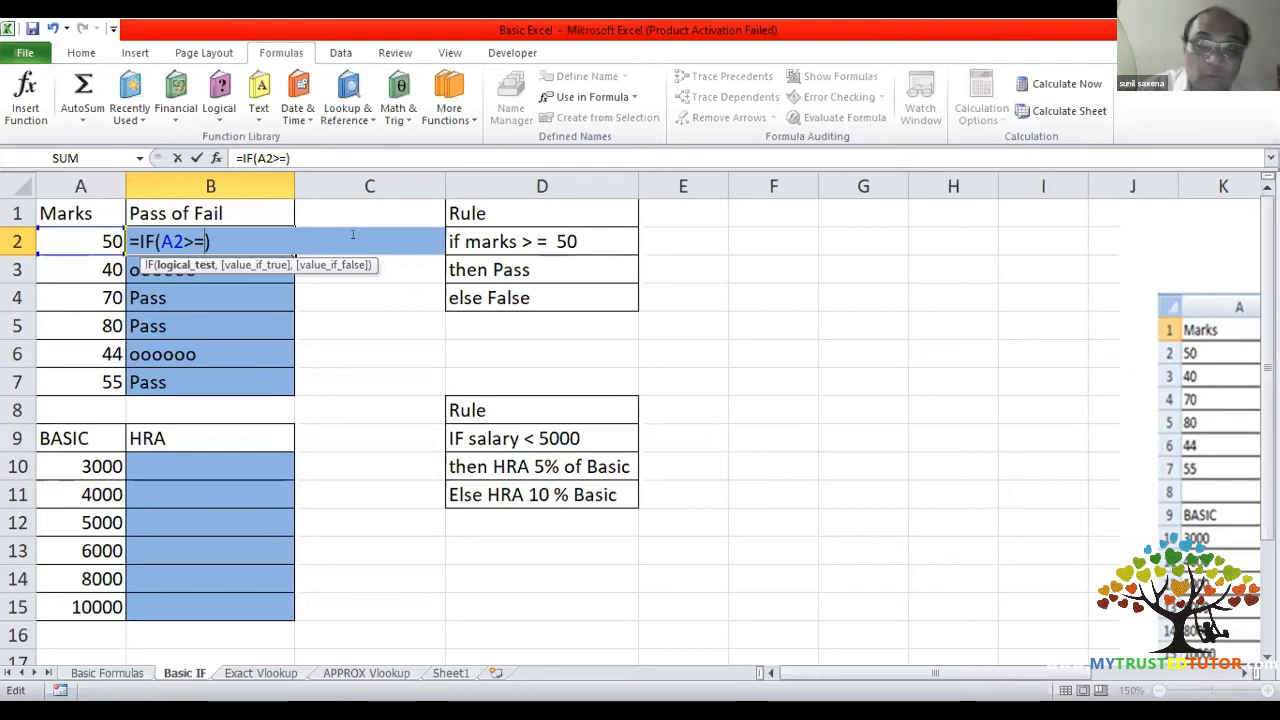
- Complete the B2 formula as =IF(A2>=50,"Pass","Fails") and fill it down through B7
{"action": "type", "text": ",\"Pass"}
{"action": "type", "text": "\""}
{"action": "type", "text": ",\"Fao"}
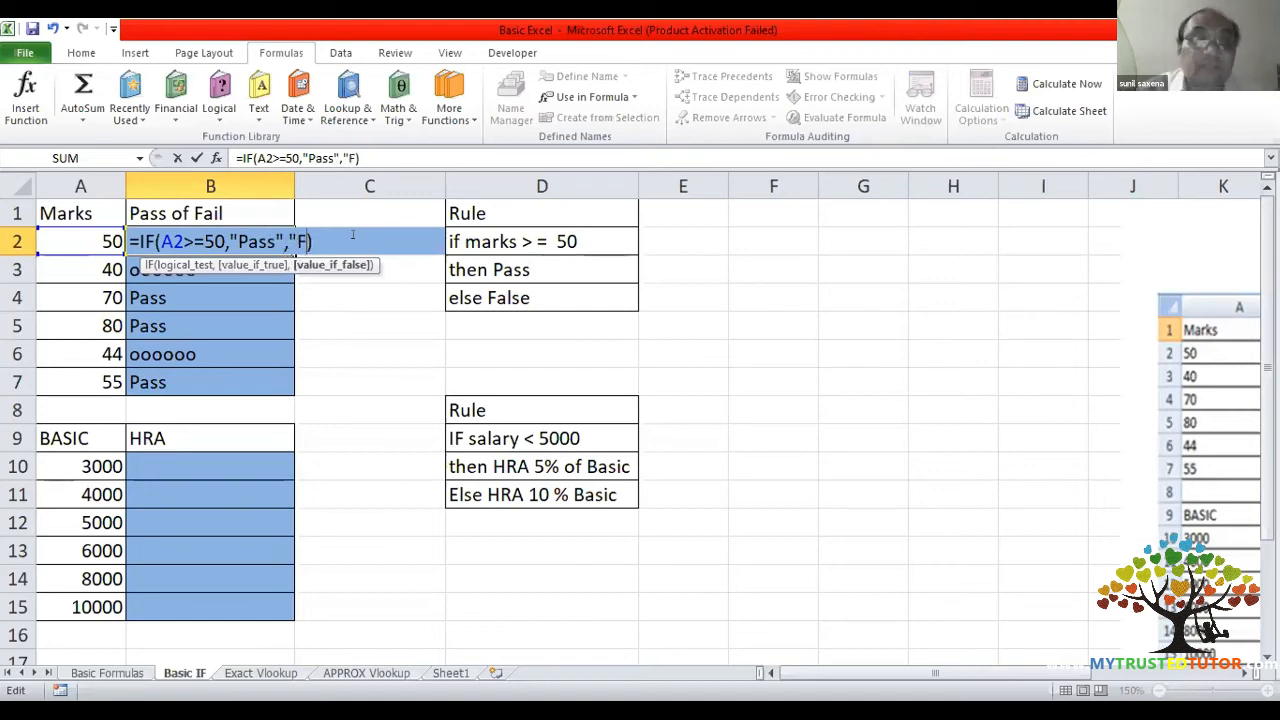
{"action": "type", "text": "ls"}
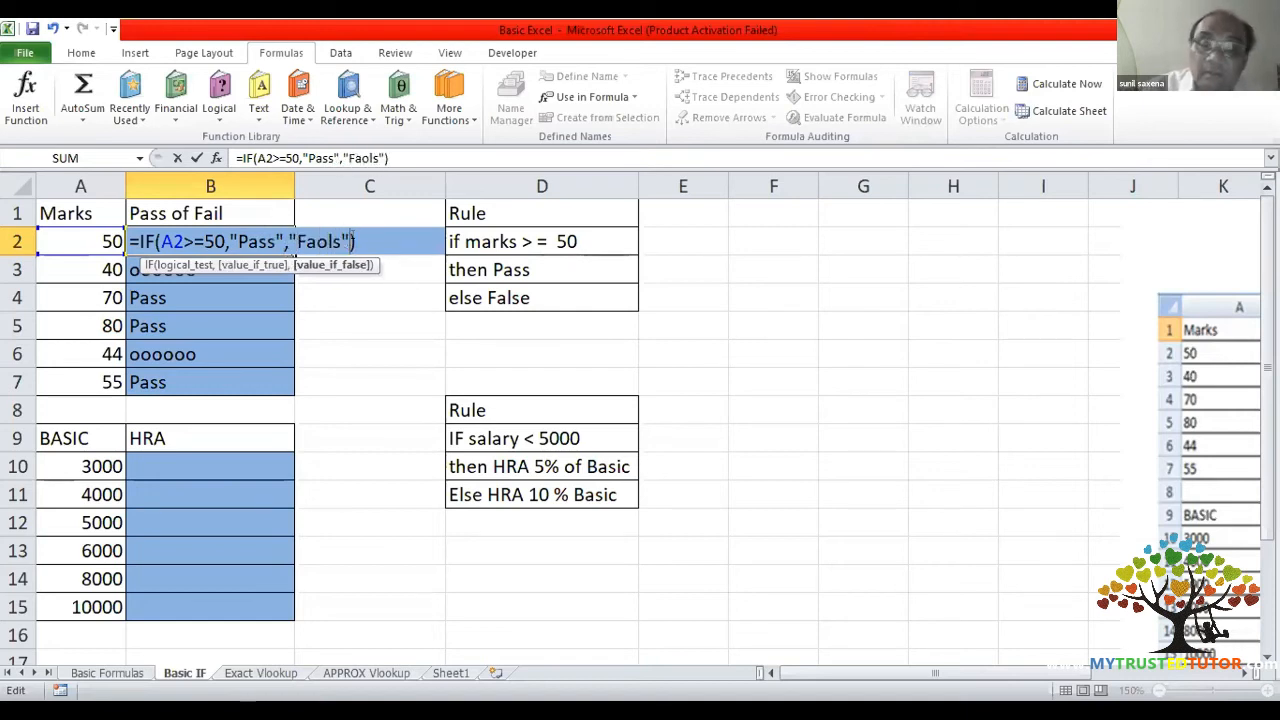
{"action": "key", "text": "BackSpace"}
{"action": "key", "text": "BackSpace"}
{"action": "key", "text": "BackSpace"}
{"action": "type", "text": "ils\""}
{"action": "key", "text": "Return"}
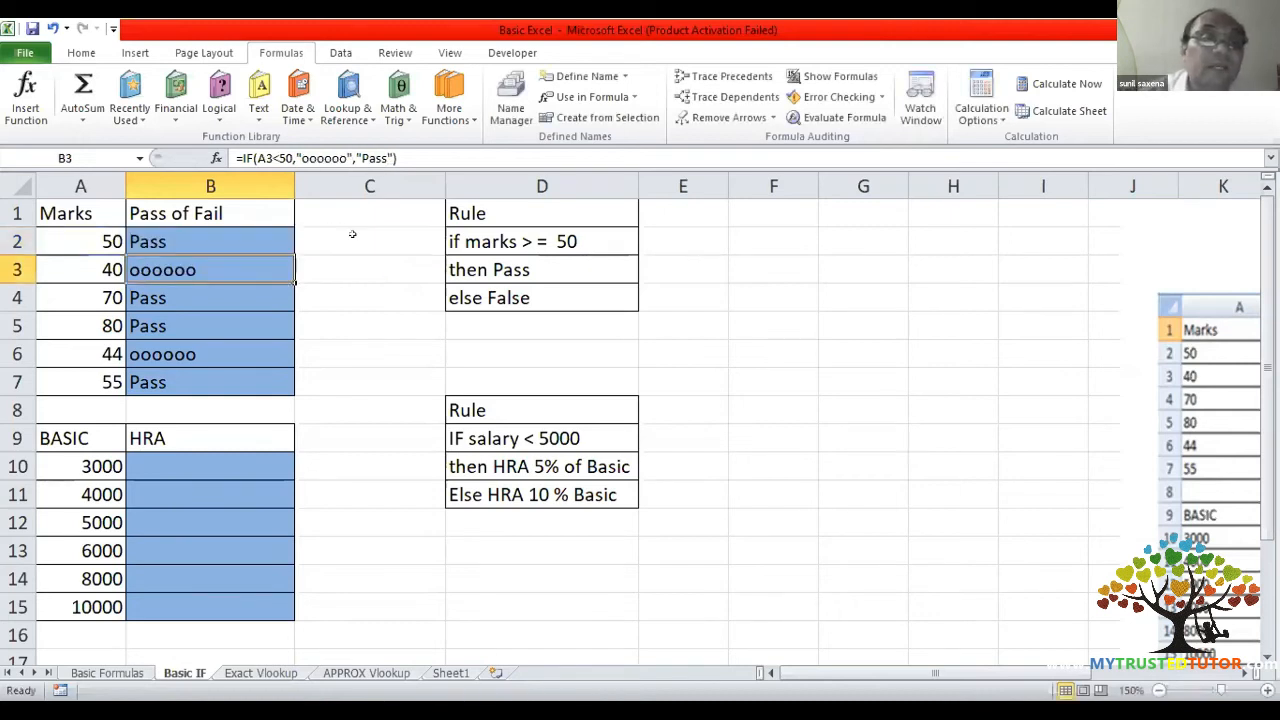
{"action": "left_click", "coordinate": [258, 236]}
{"action": "left_click_drag", "start_coordinate": [290, 251], "coordinate": [278, 382]}
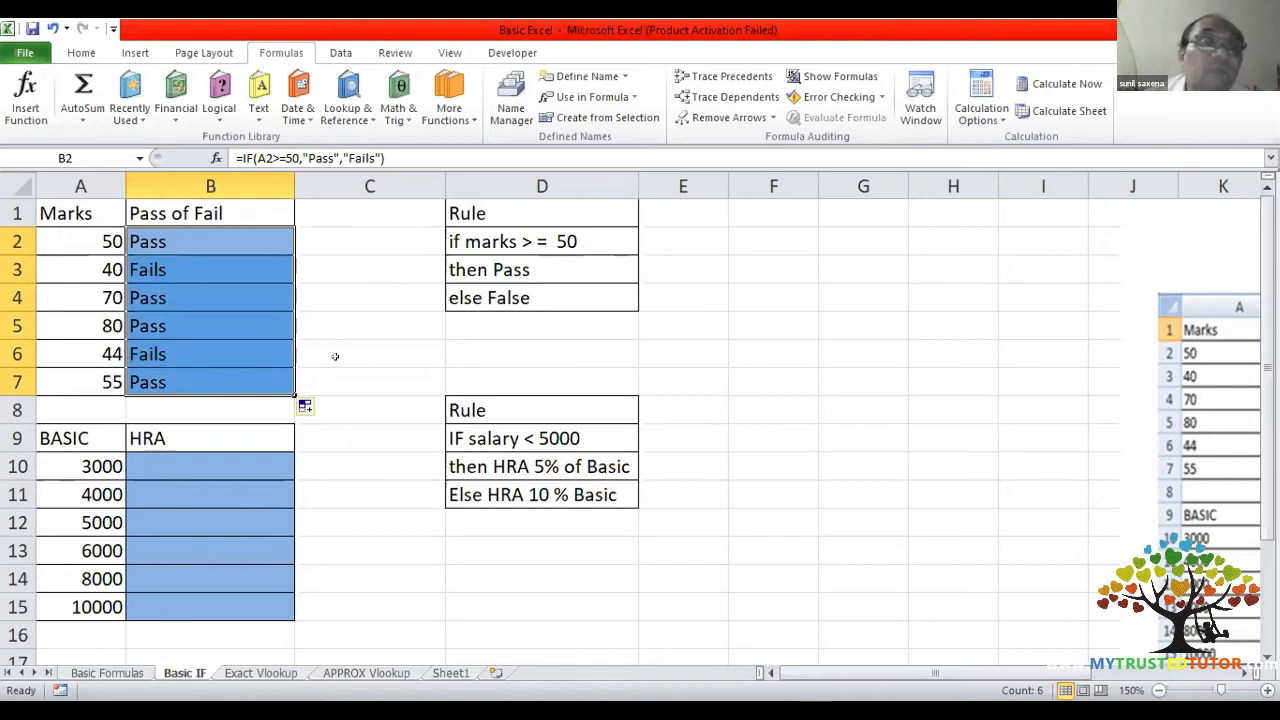
- Evaluate the IF formula in B2 stage by stage until its final result
{"action": "left_click", "coordinate": [218, 246]}
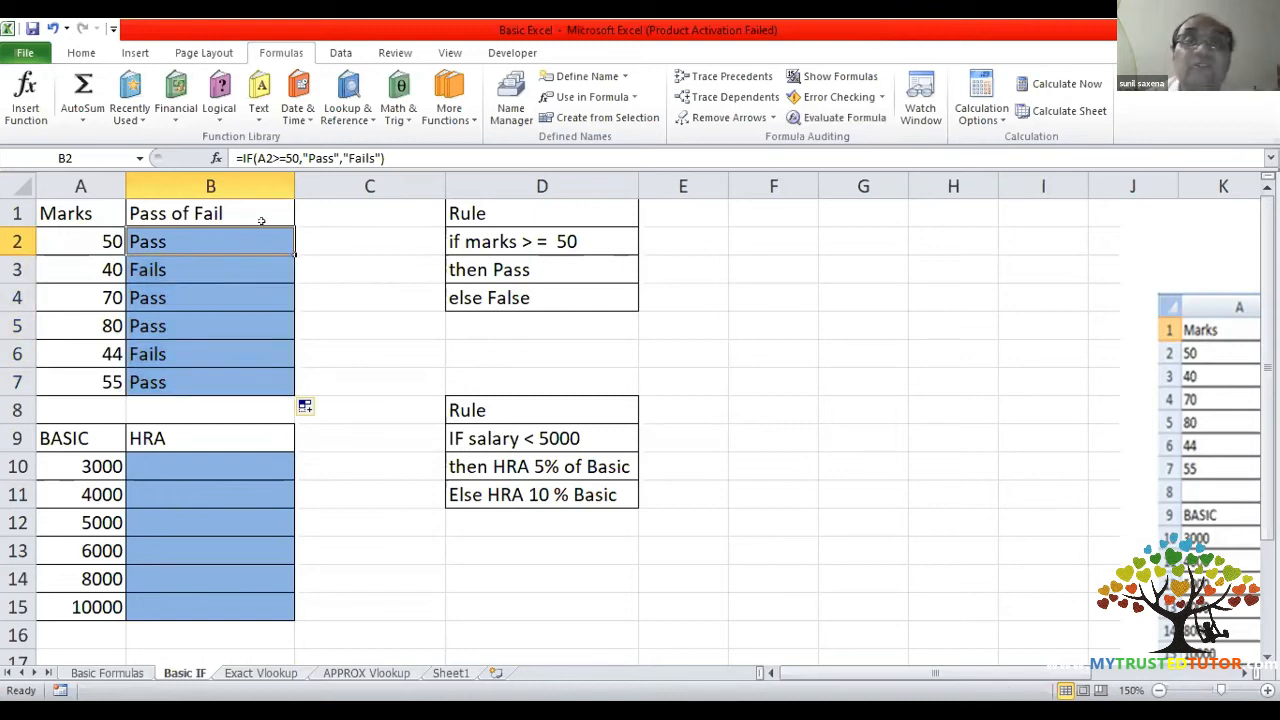
{"action": "left_click", "coordinate": [872, 117]}
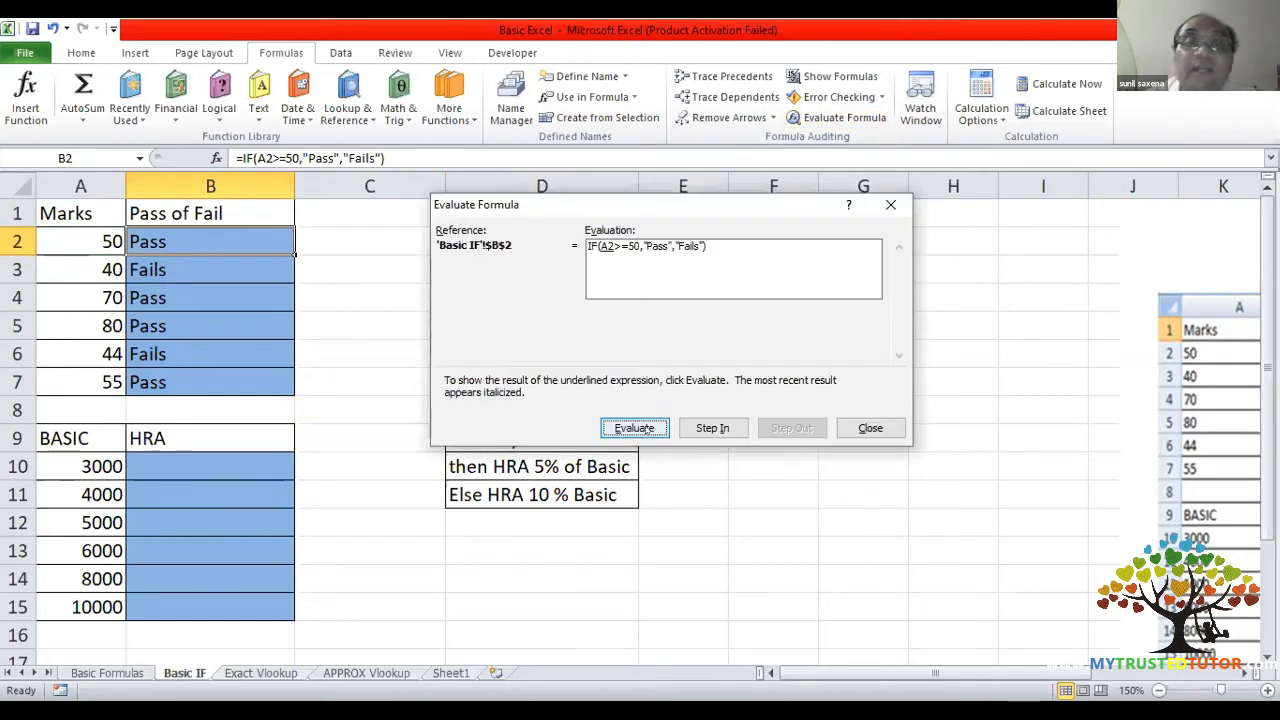
{"action": "left_click", "coordinate": [634, 428]}
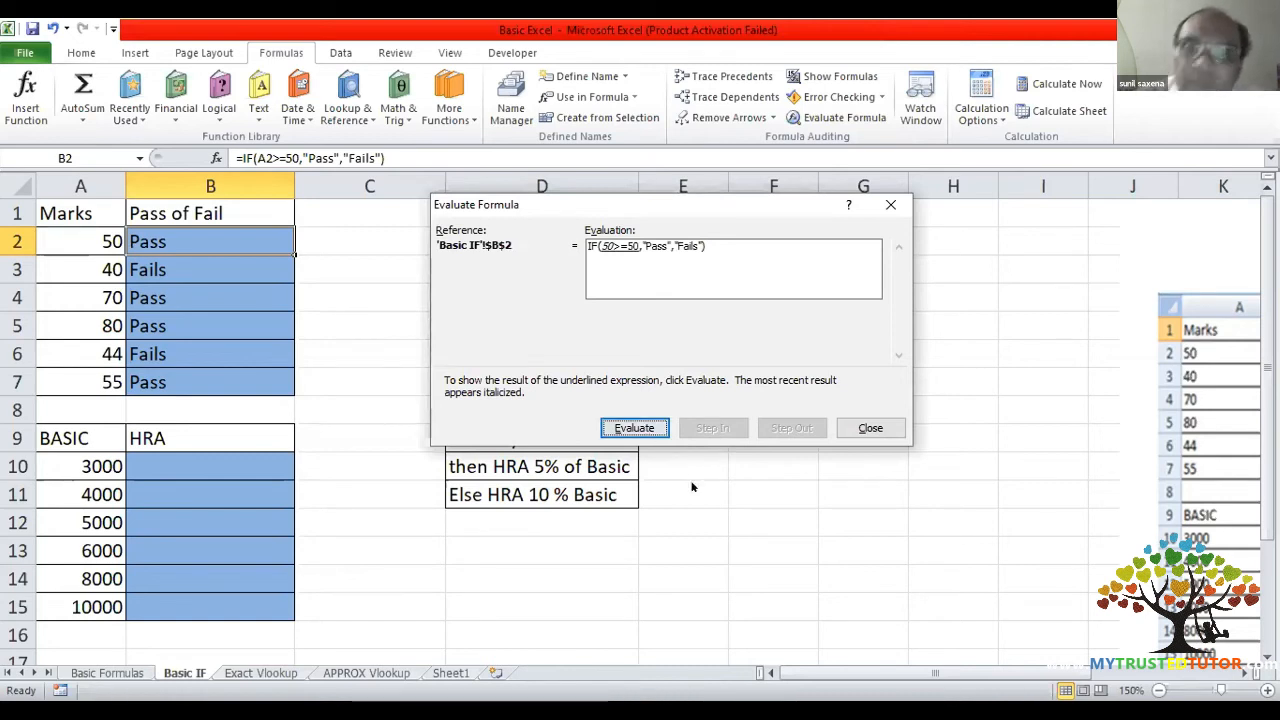
{"action": "left_click", "coordinate": [634, 428]}
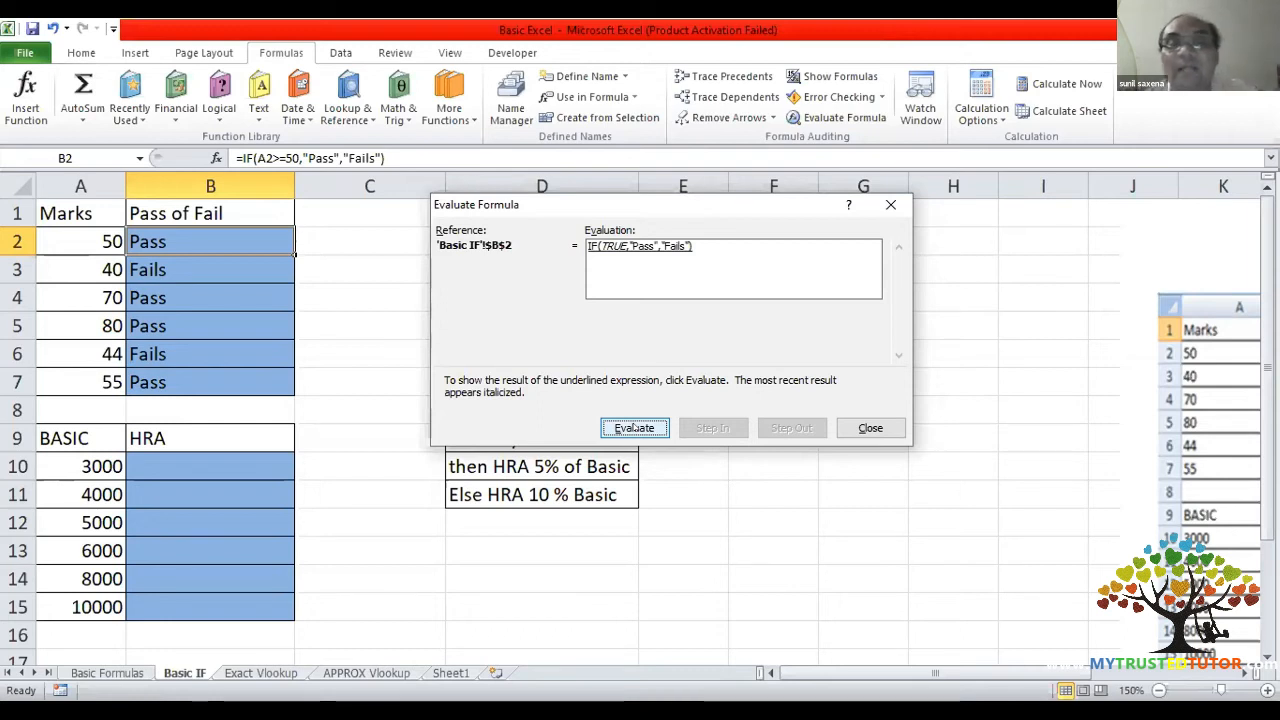
{"action": "left_click", "coordinate": [634, 428]}
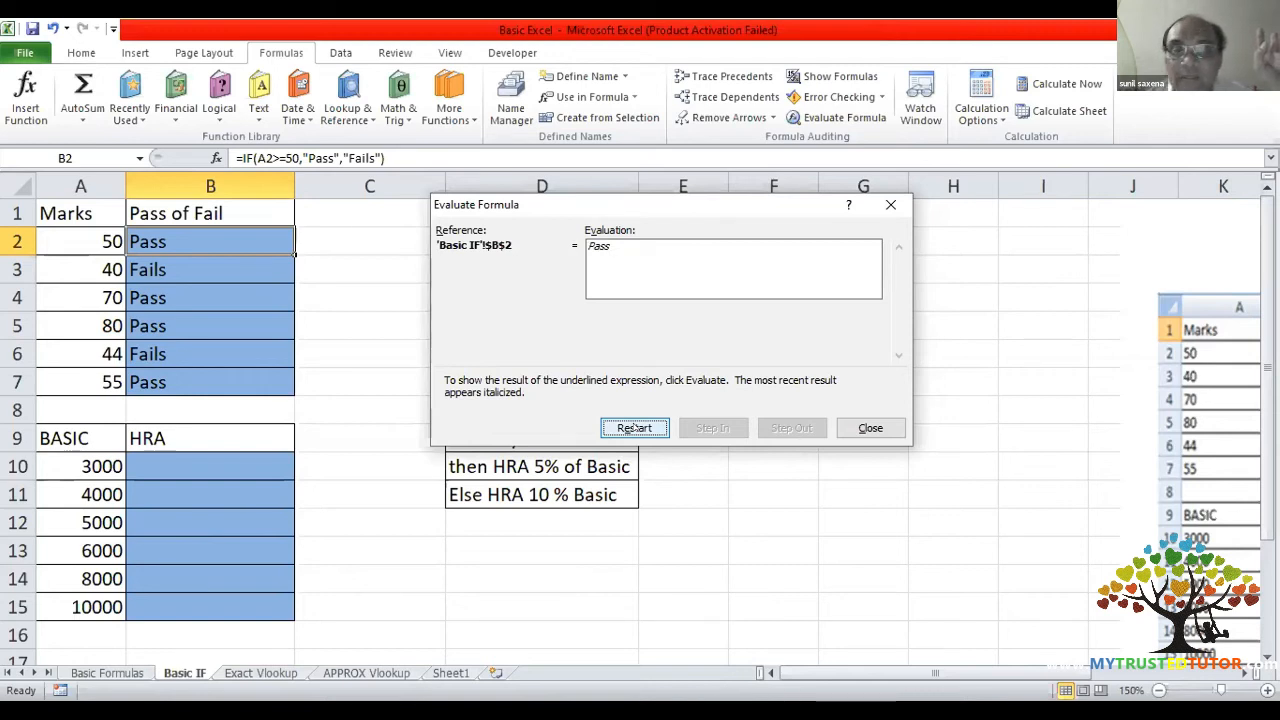
- Restart the evaluation of the B2 formula and close the Evaluate Formula dialog
{"action": "left_click", "coordinate": [634, 428]}
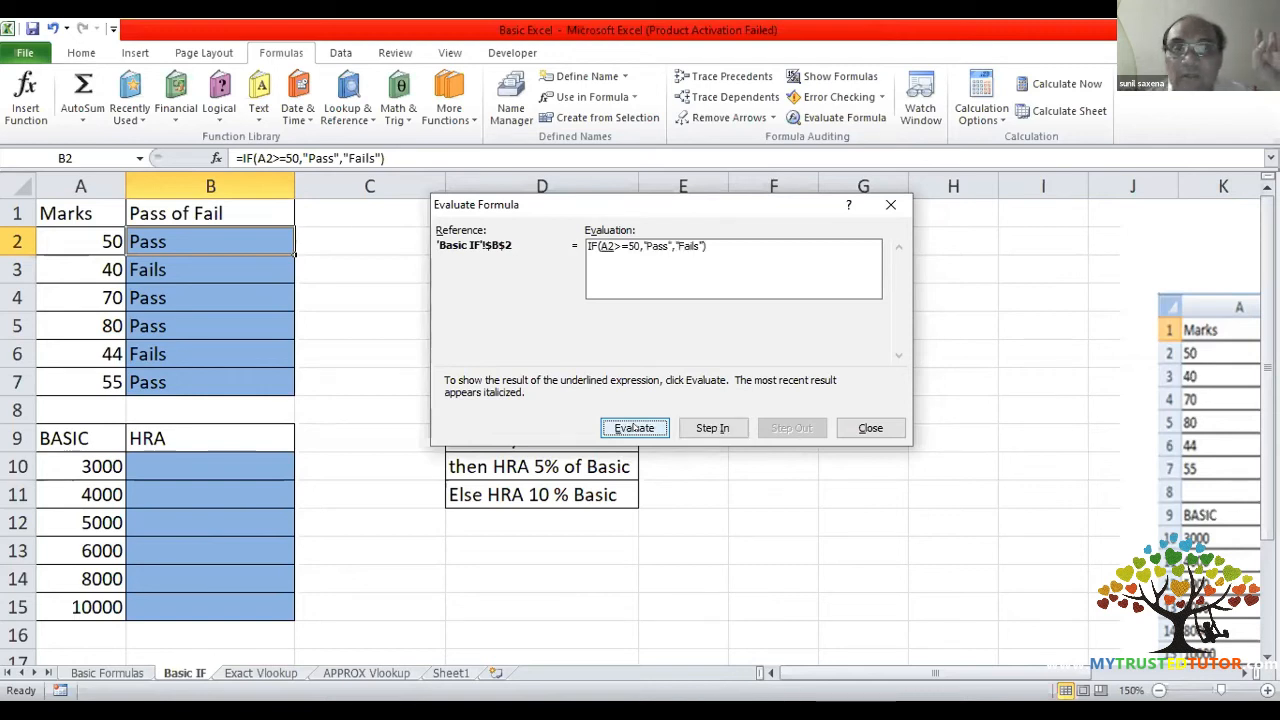
{"action": "left_click", "coordinate": [864, 428]}
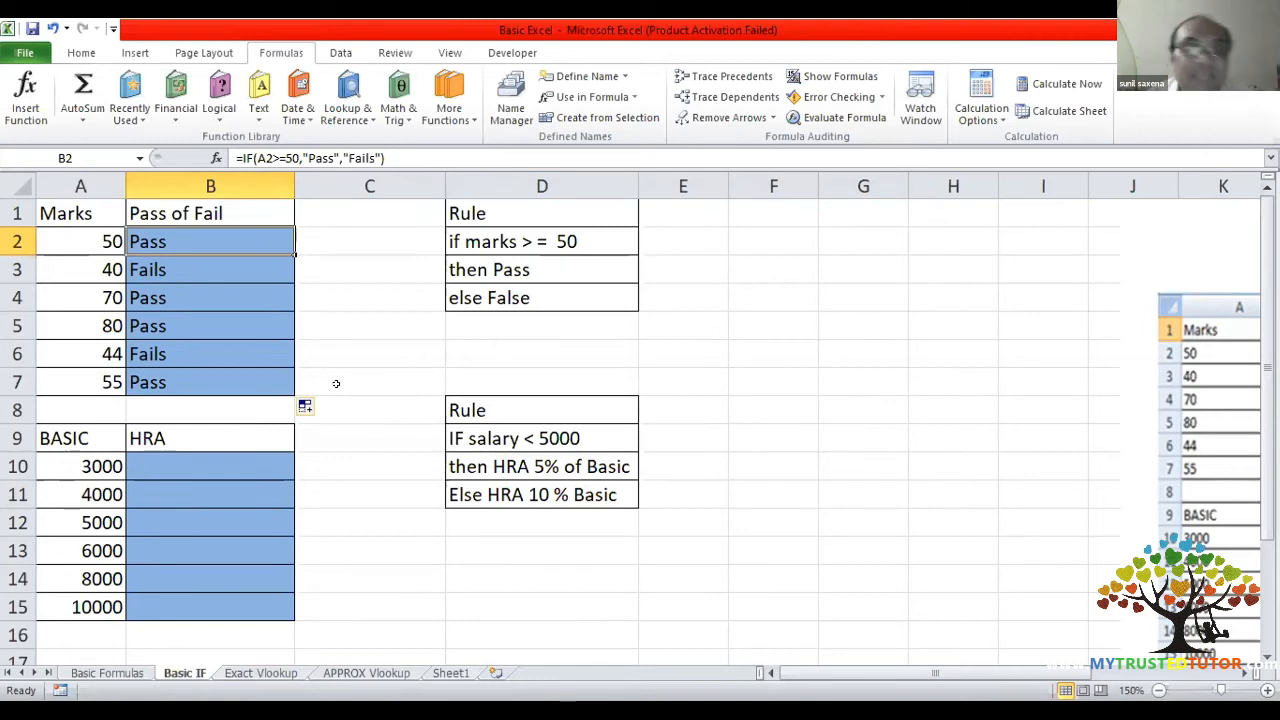
- Start an IF formula in B10 under HRA with the logical test A10<5000
{"action": "left_click", "coordinate": [214, 462]}
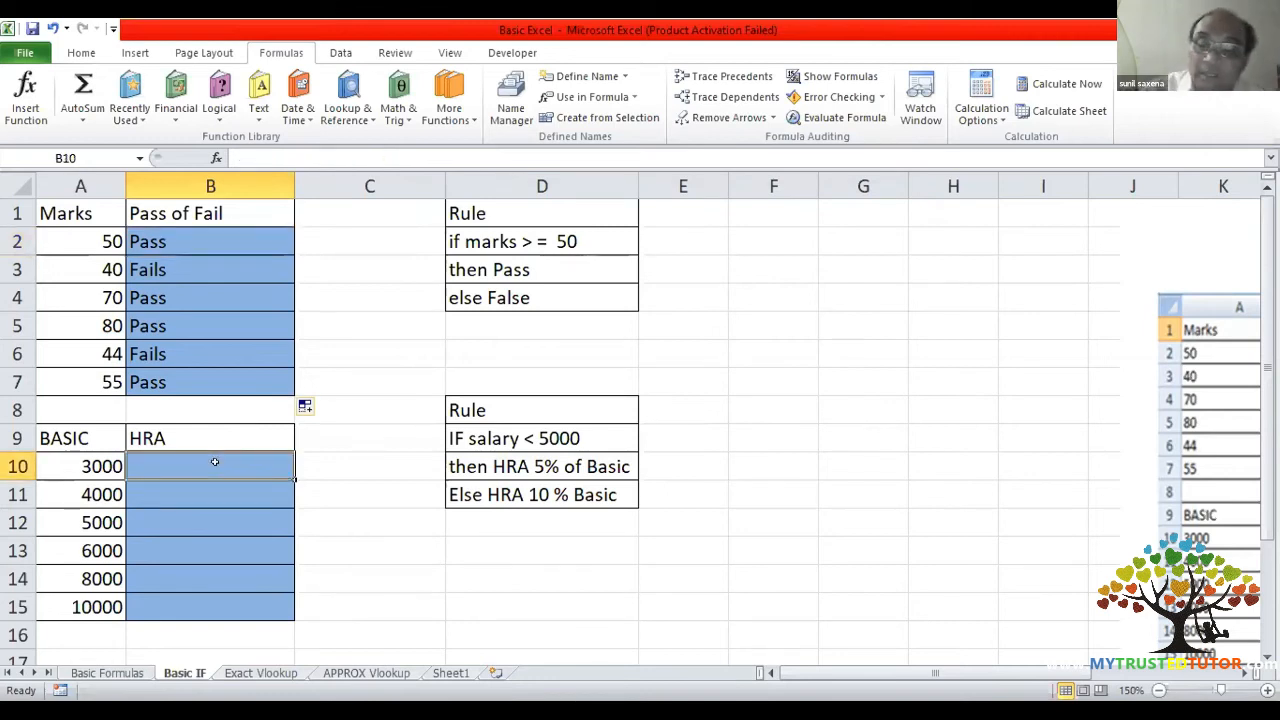
{"action": "type", "text": "="}
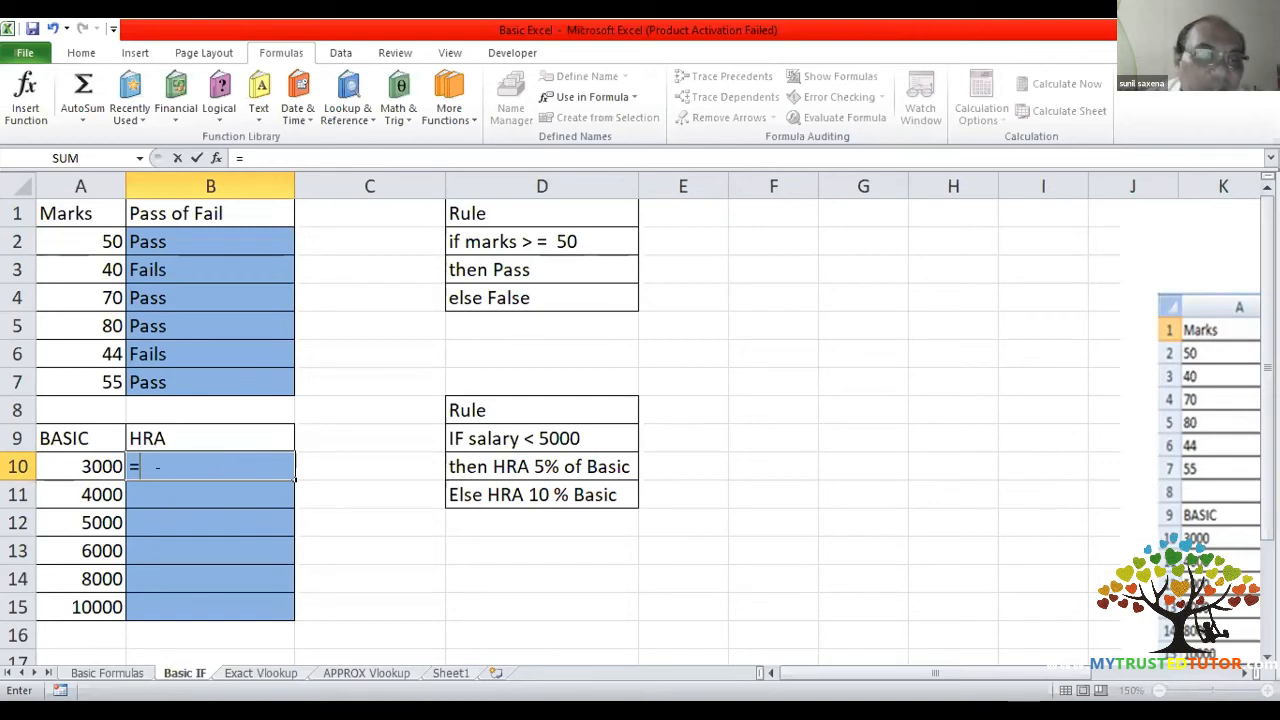
{"action": "left_click", "coordinate": [92, 463]}
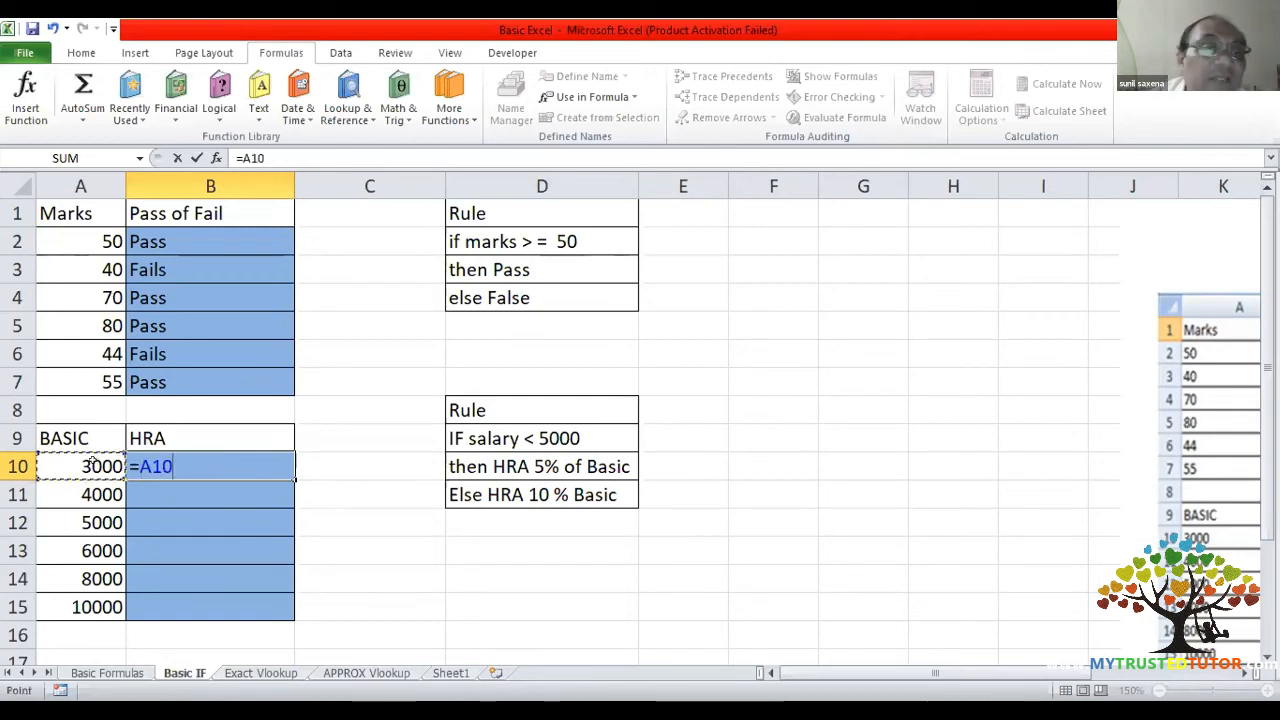
{"action": "key", "text": "BackSpace"}
{"action": "key", "text": "BackSpace"}
{"action": "key", "text": "BackSpace"}
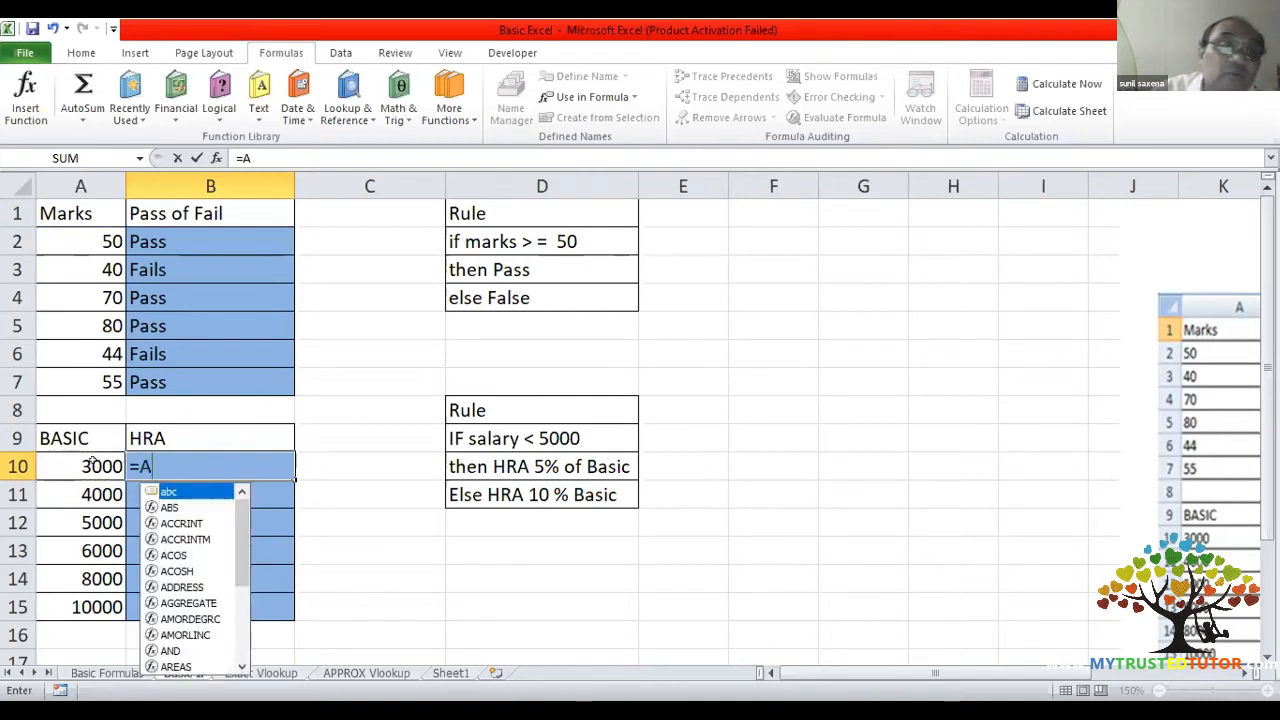
{"action": "type", "text": "if("}
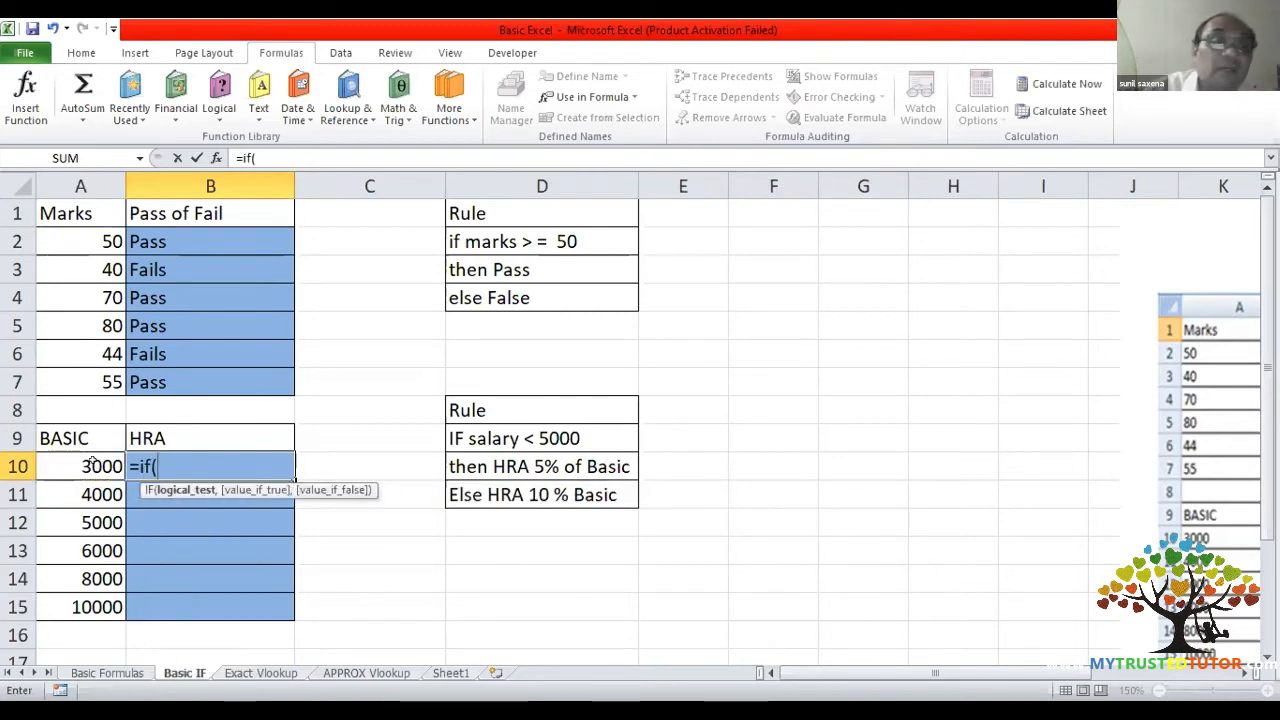
{"action": "left_click", "coordinate": [83, 465]}
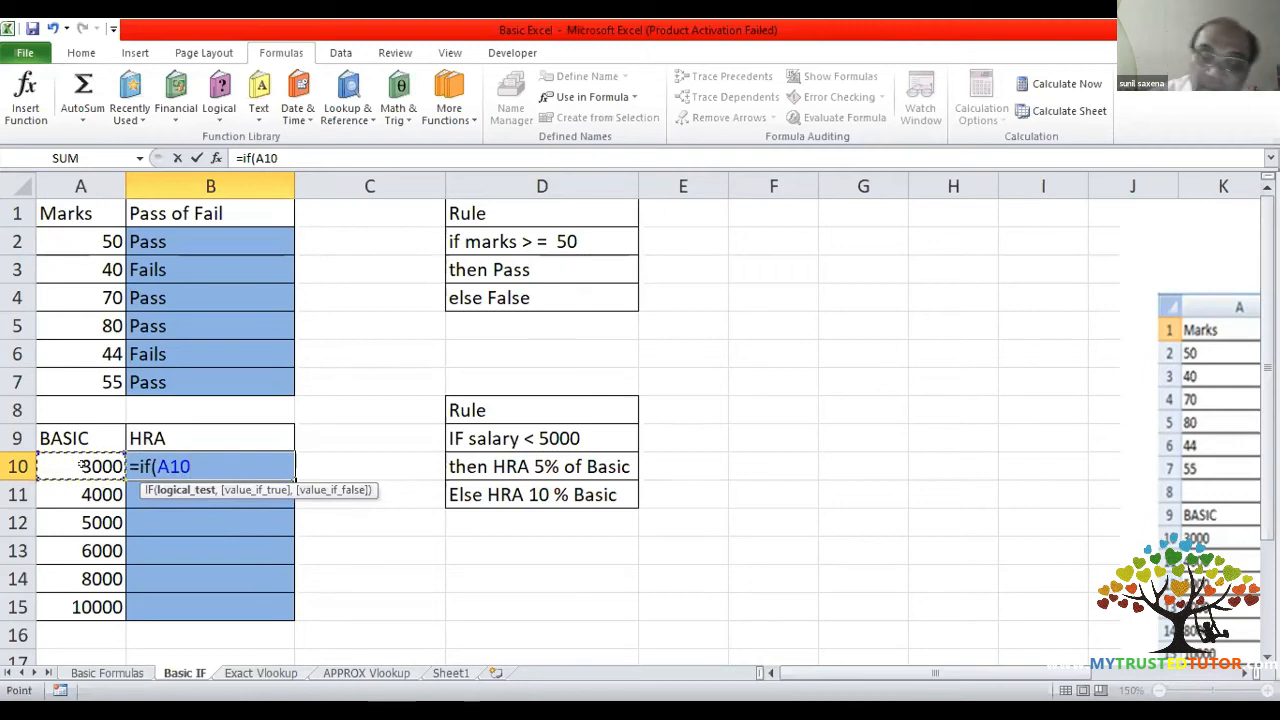
{"action": "type", "text": "<5"}
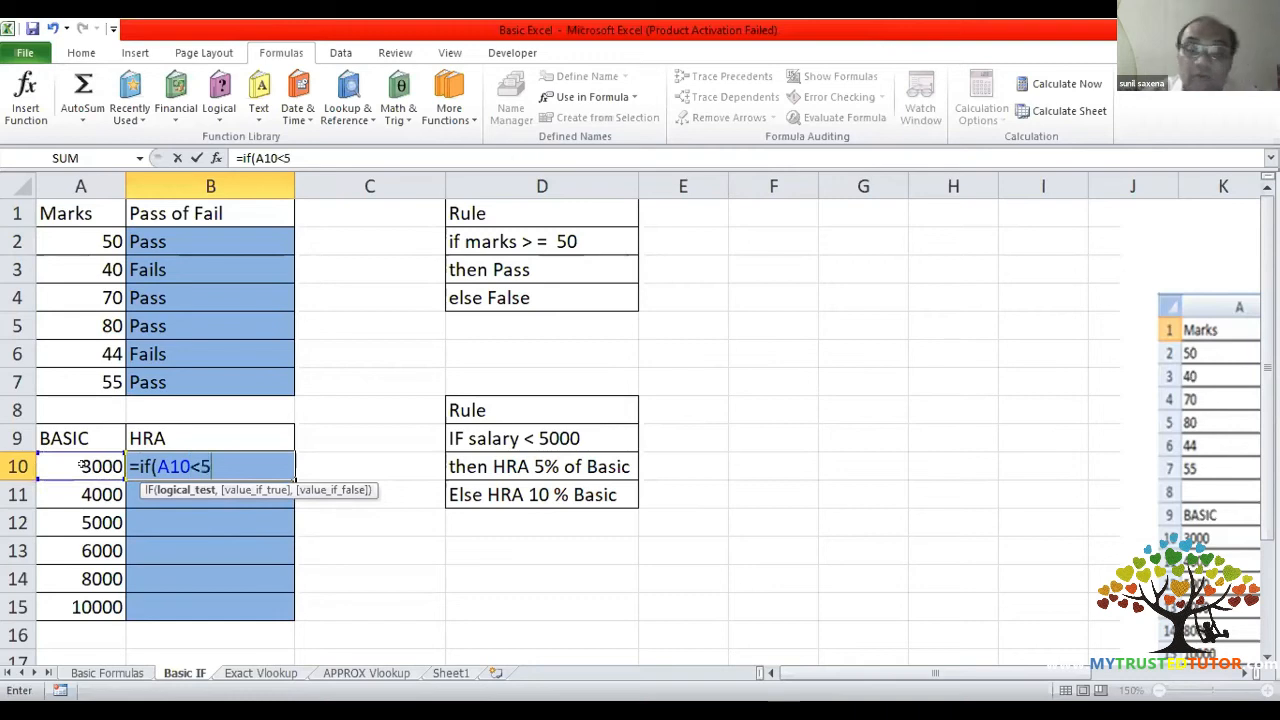
{"action": "type", "text": "000,"}
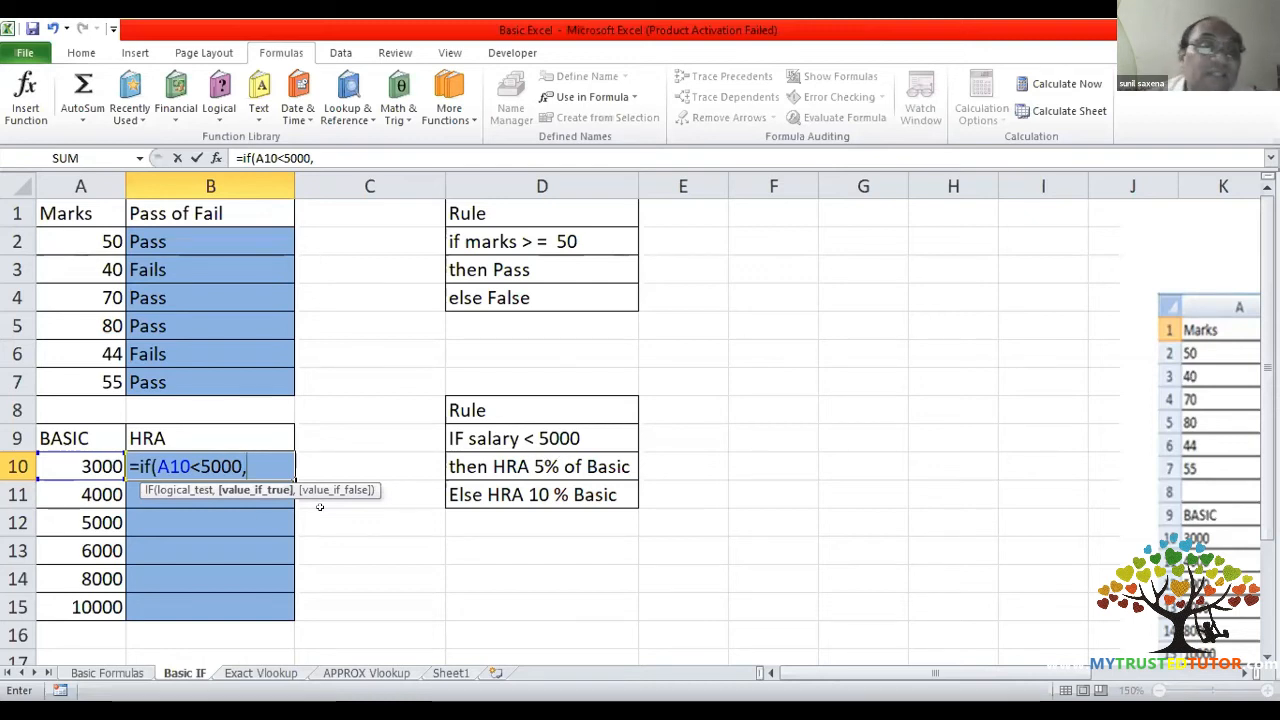
{"action": "left_click", "coordinate": [77, 465]}
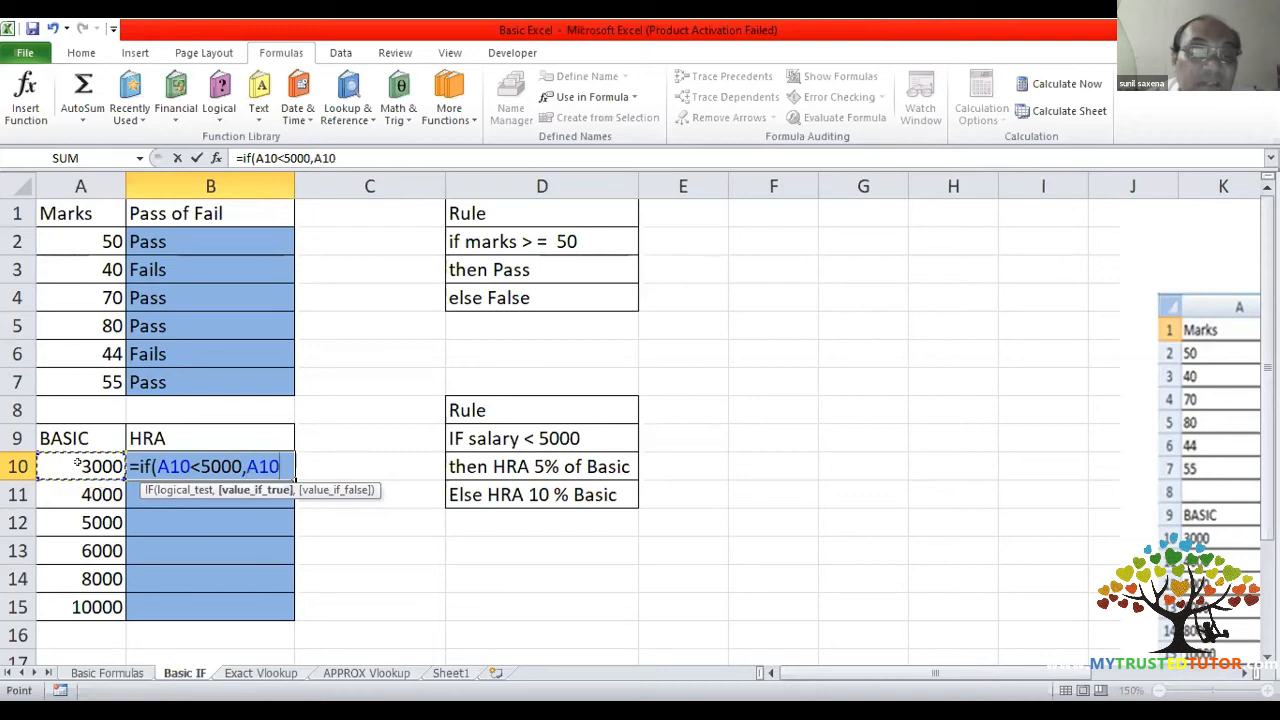
{"action": "key", "text": "BackSpace"}
{"action": "key", "text": "BackSpace"}
{"action": "key", "text": "BackSpace"}
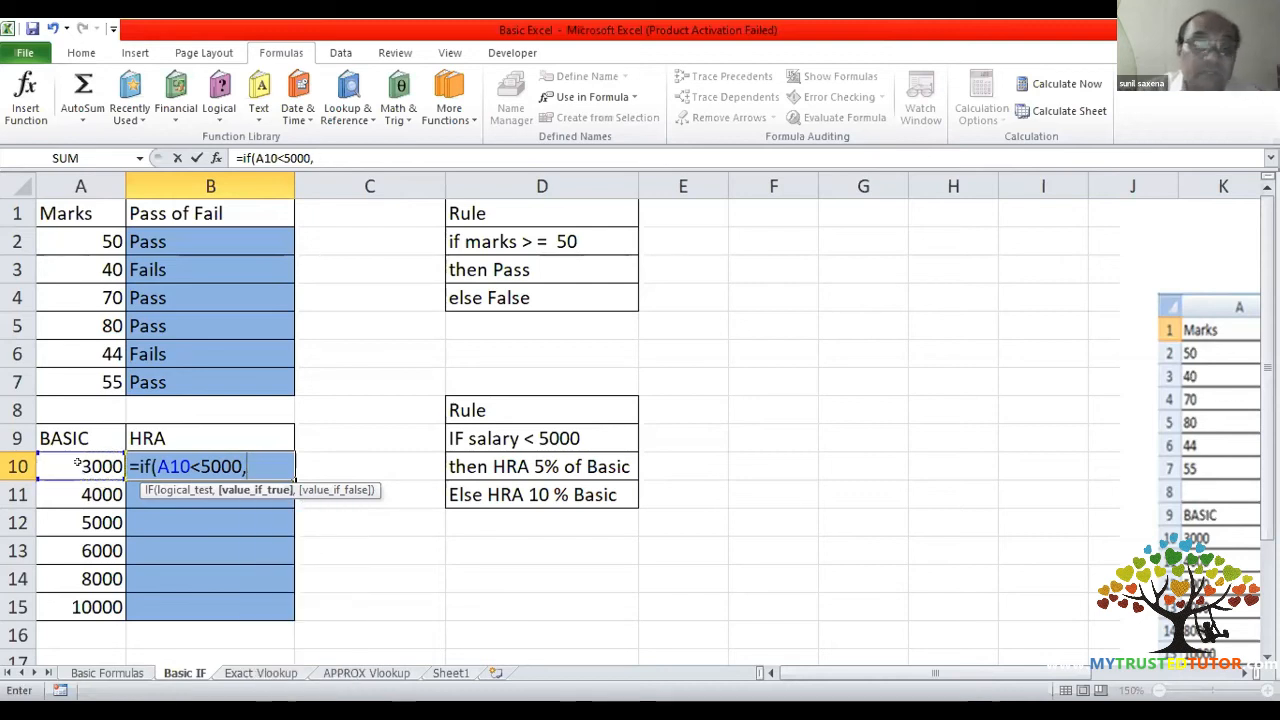
{"action": "type", "text": "3000"}
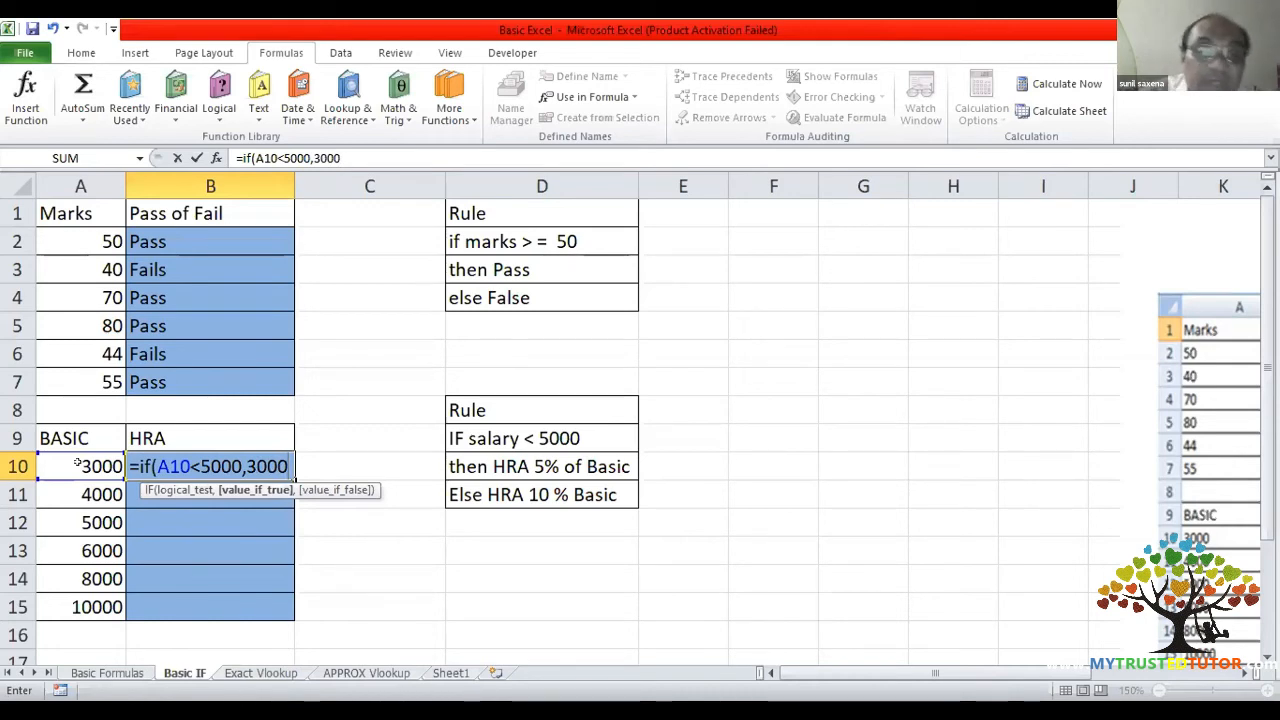
{"action": "key", "text": "BackSpace"}
{"action": "key", "text": "BackSpace"}
{"action": "key", "text": "BackSpace"}
{"action": "key", "text": "BackSpace"}
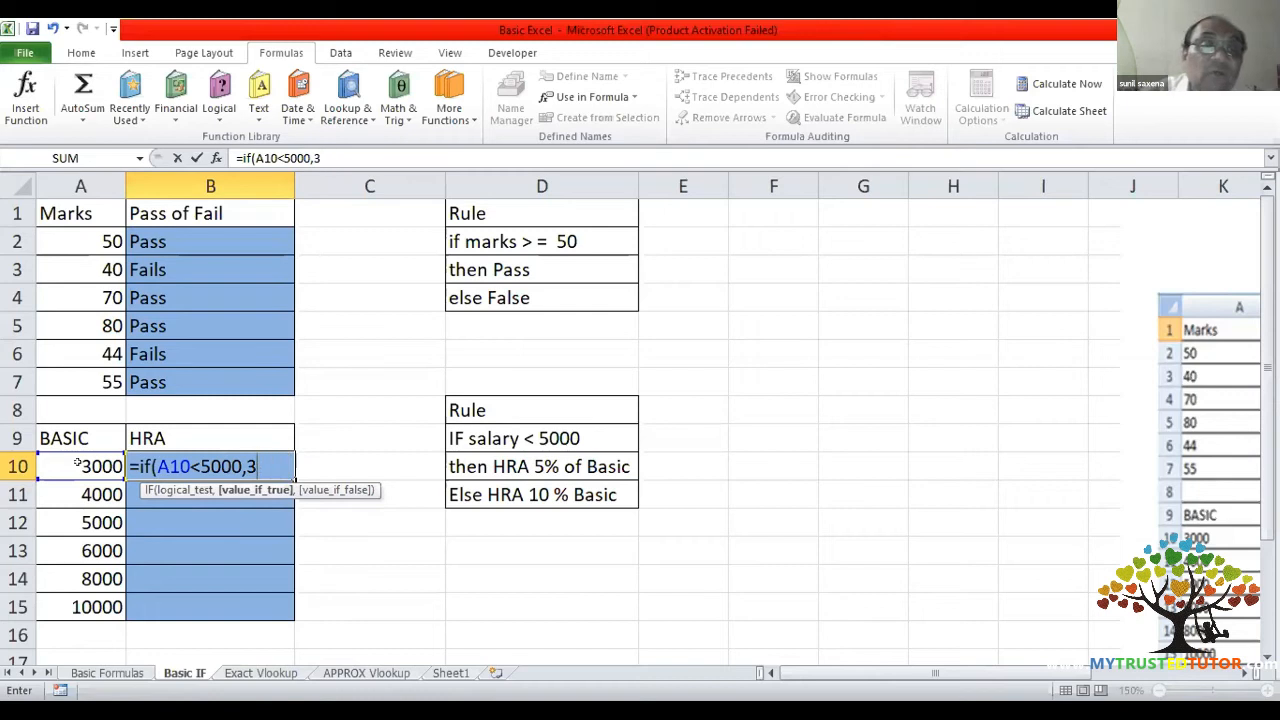
- Enter A10*10% as the value-if-true argument of the B10 formula
{"action": "left_click", "coordinate": [68, 459]}
{"action": "type", "text": "*"}
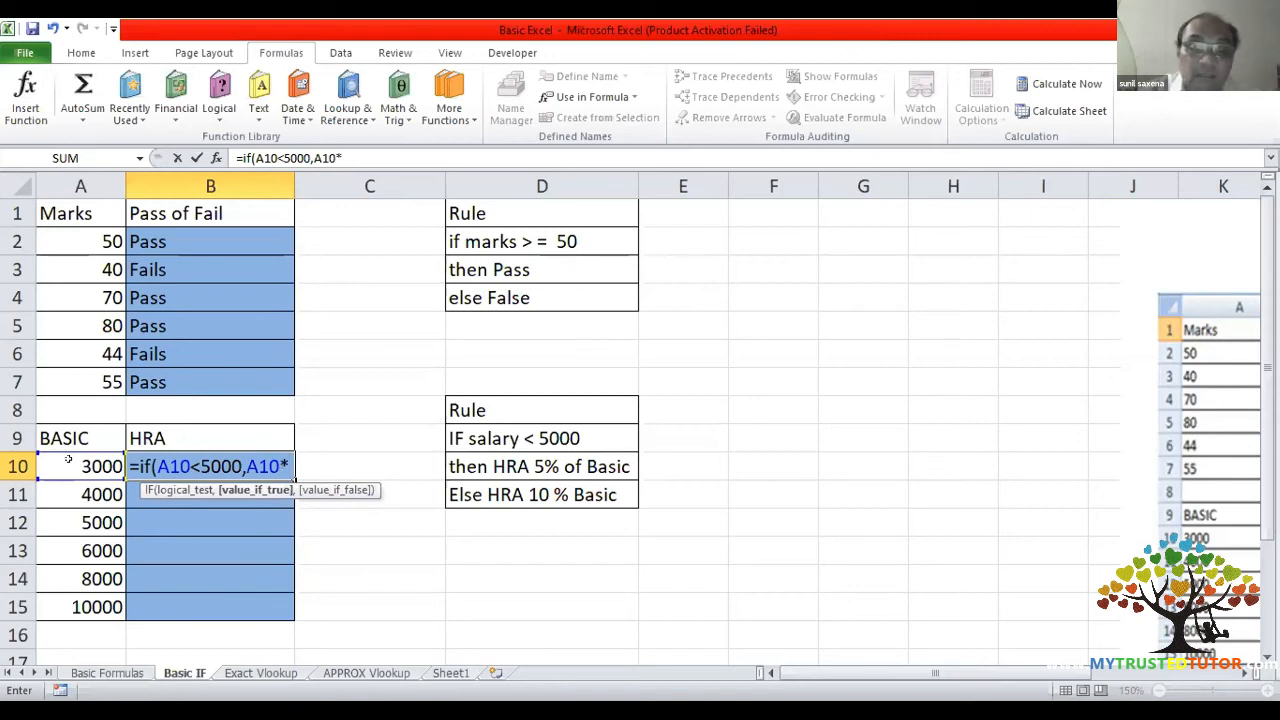
{"action": "type", "text": "10/100"}
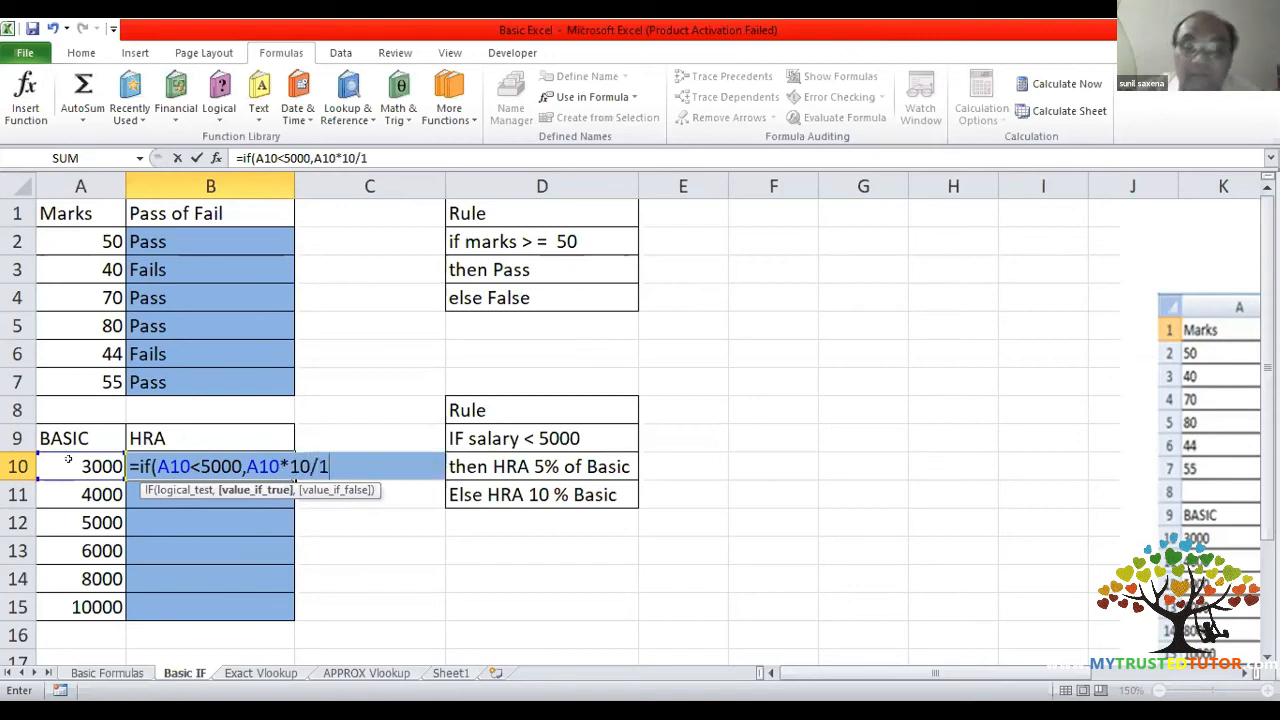
{"action": "key", "text": "BackSpace"}
{"action": "key", "text": "BackSpace"}
{"action": "key", "text": "BackSpace"}
{"action": "key", "text": "BackSpace"}
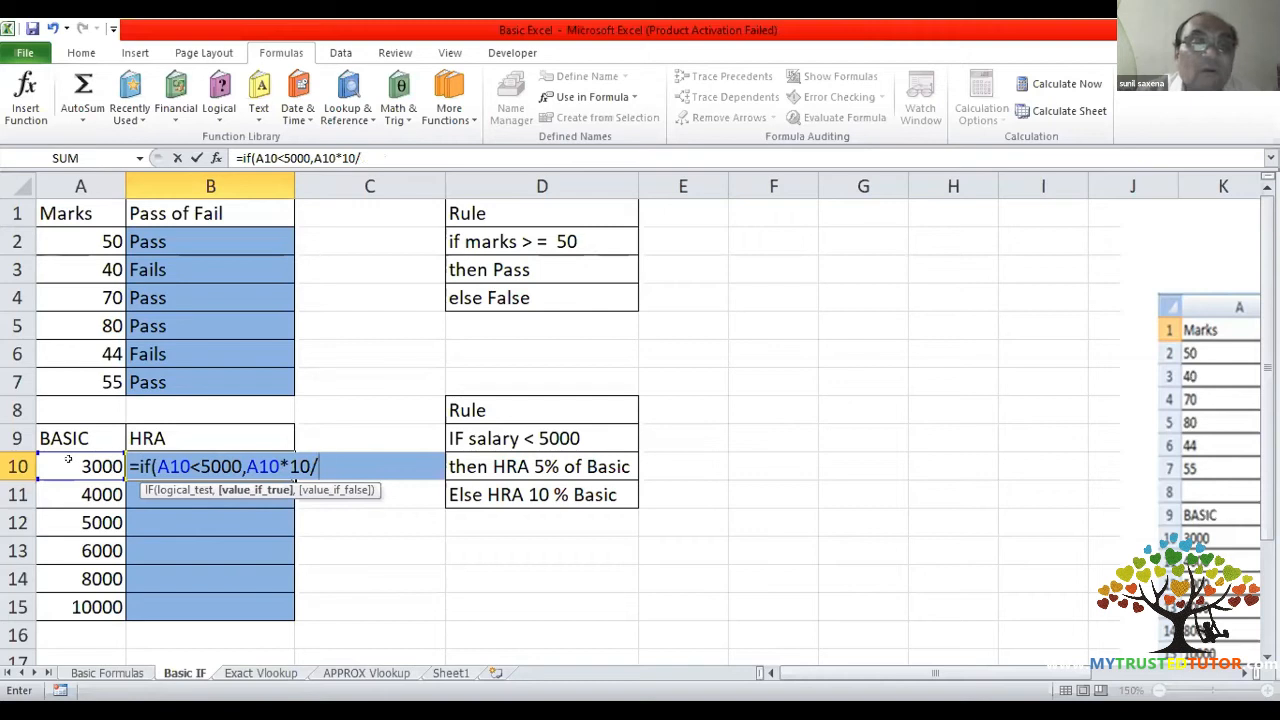
{"action": "type", "text": "%"}
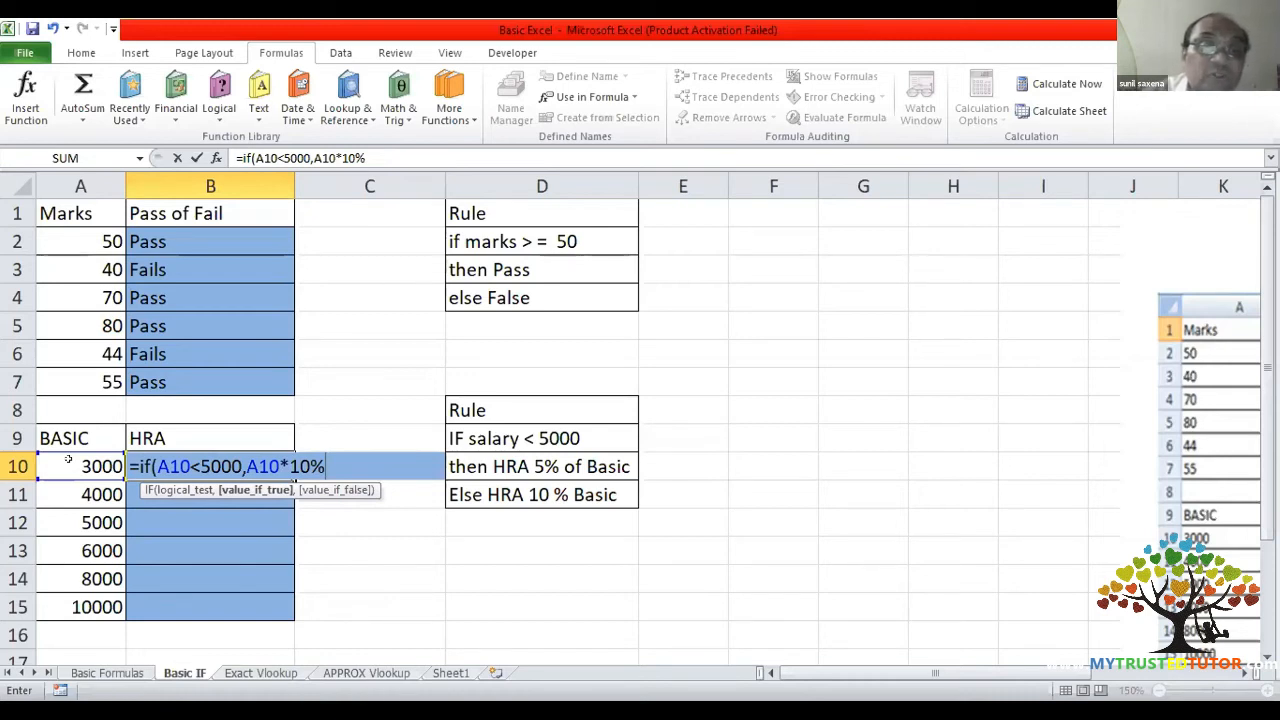
{"action": "type", "text": ","}
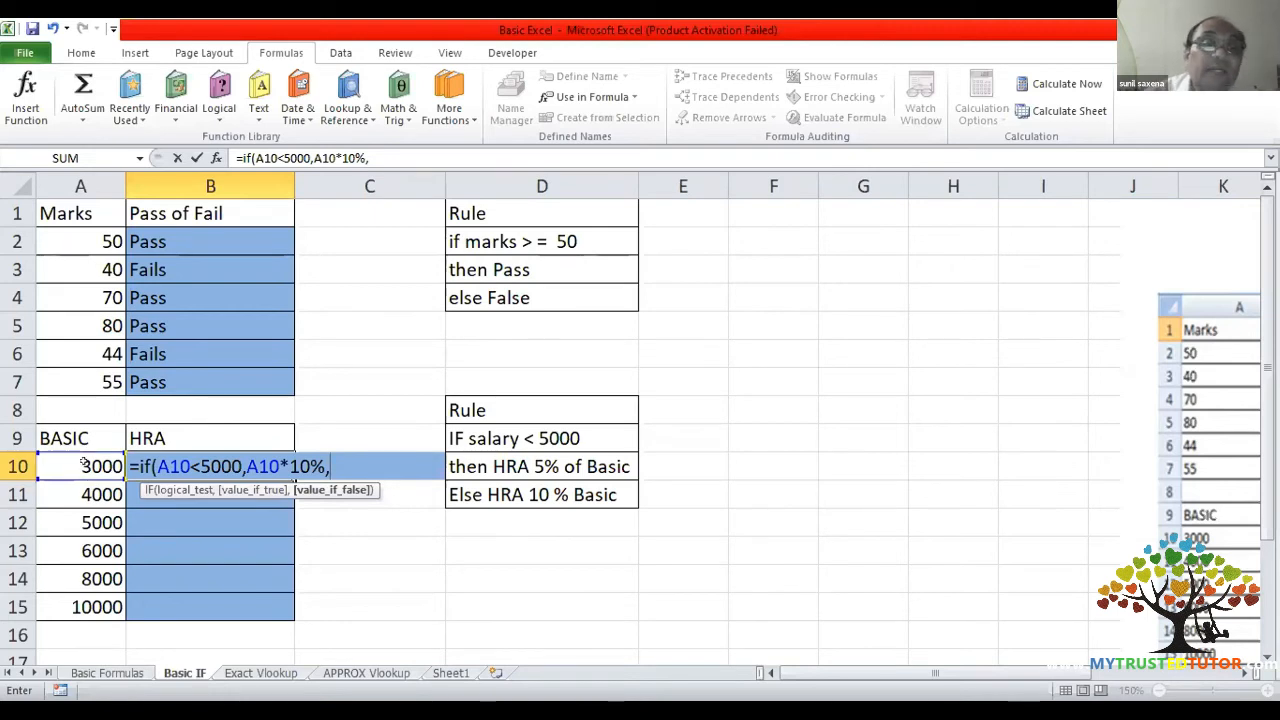
- Enter A10*5% as the value-if-false argument, completing the B10 formula as =IF(A10<5000,A10*10%,A10*5%)
{"action": "type", "text": "*"}
{"action": "type", "text": "5/100"}
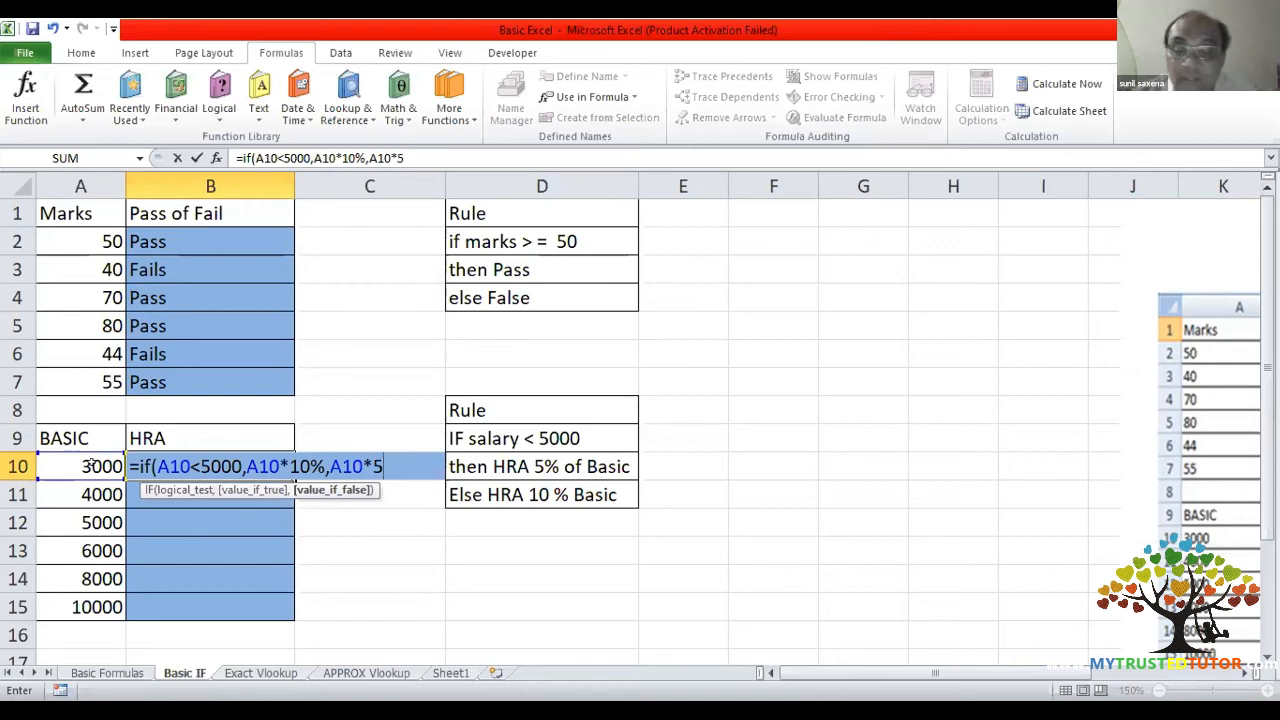
{"action": "key", "text": "BackSpace"}
{"action": "key", "text": "BackSpace"}
{"action": "key", "text": "BackSpace"}
{"action": "key", "text": "BackSpace"}
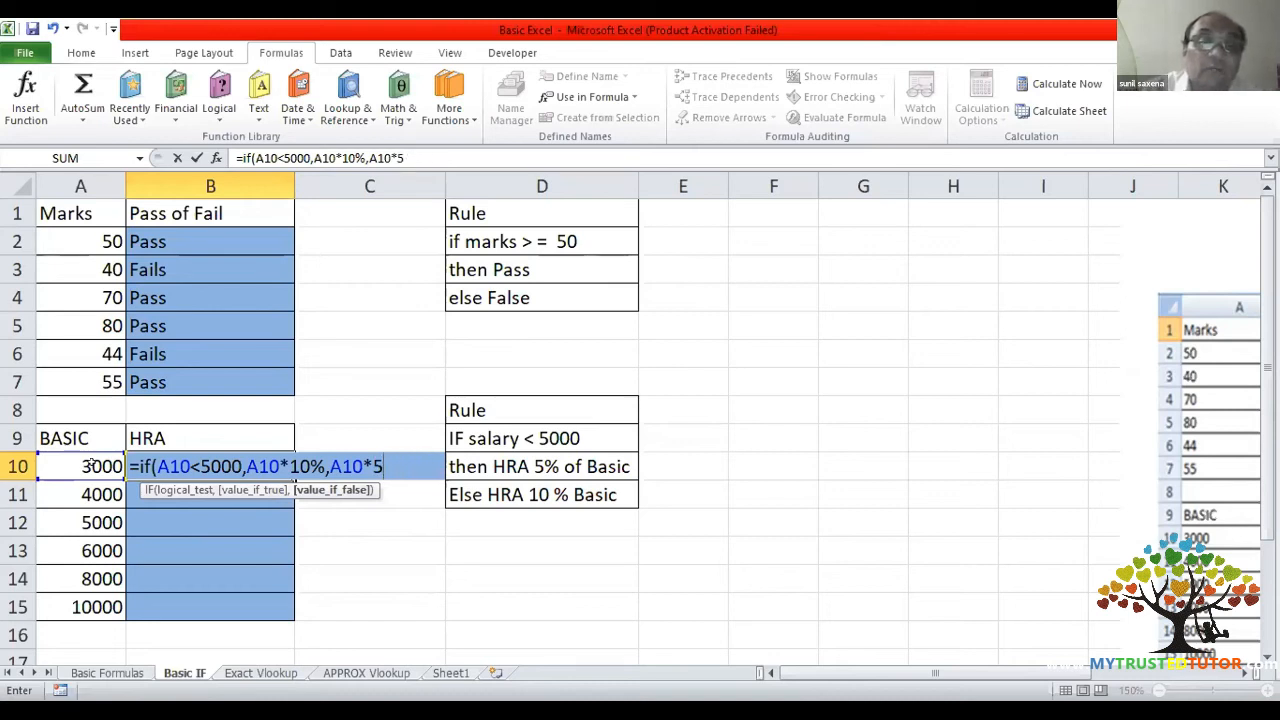
{"action": "type", "text": "%"}
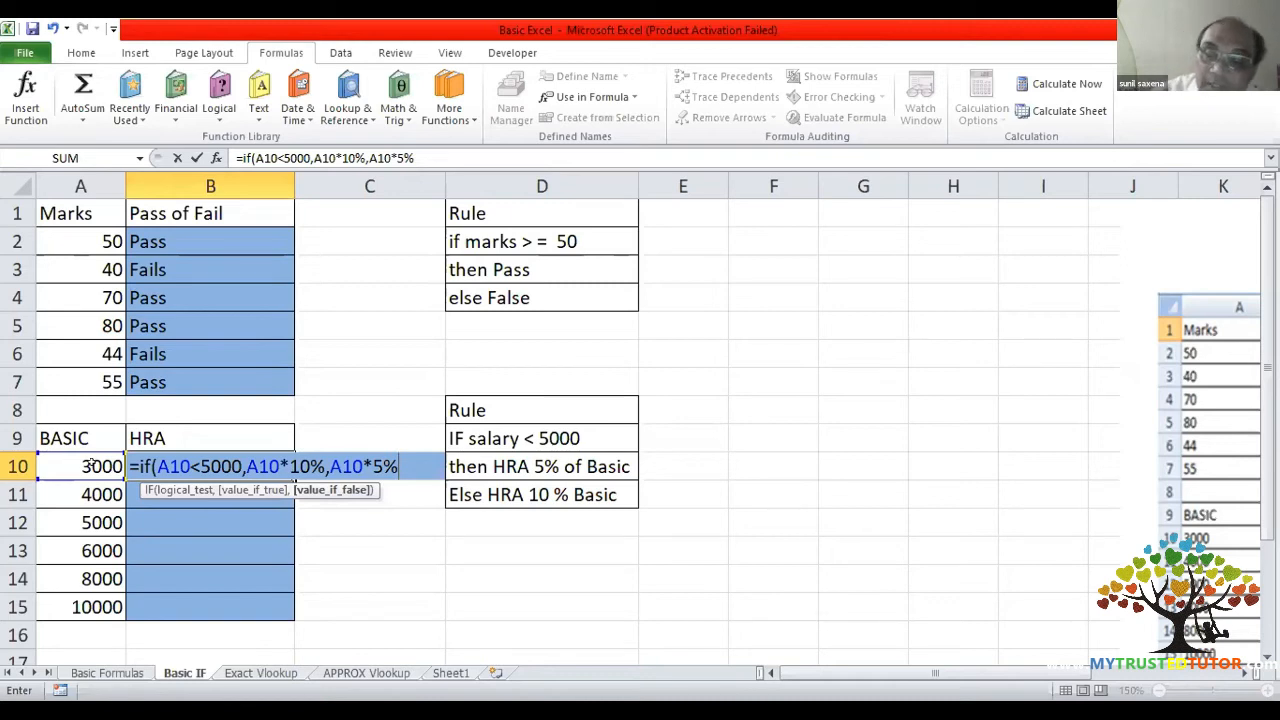
{"action": "type", "text": ")"}
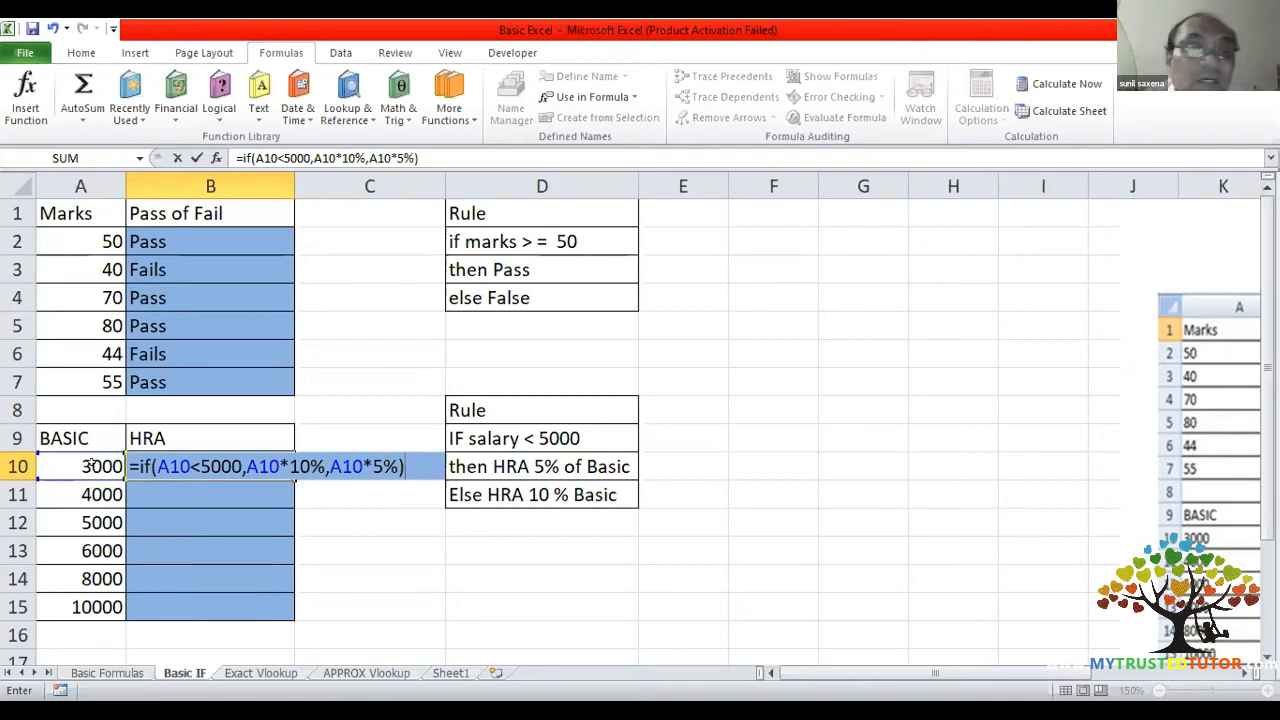
{"action": "key", "text": "Return"}
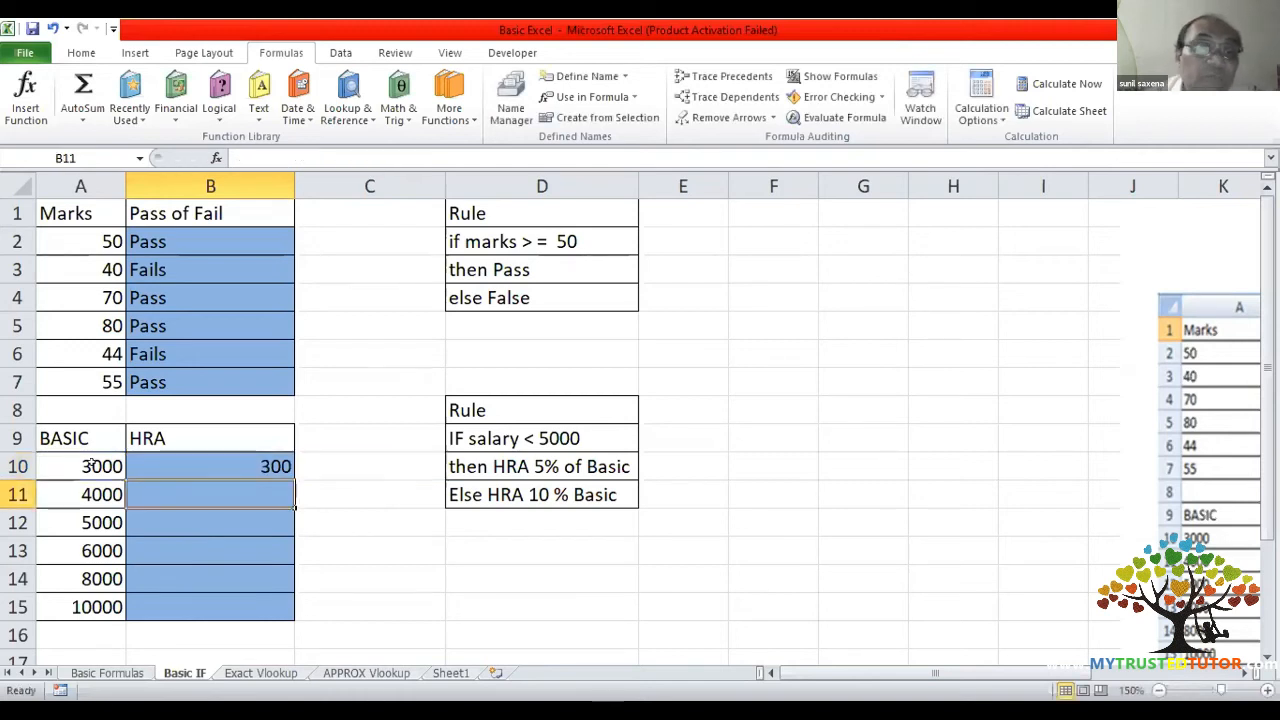
- Fill the HRA formula from B10 down through B15
{"action": "left_click", "coordinate": [203, 460]}
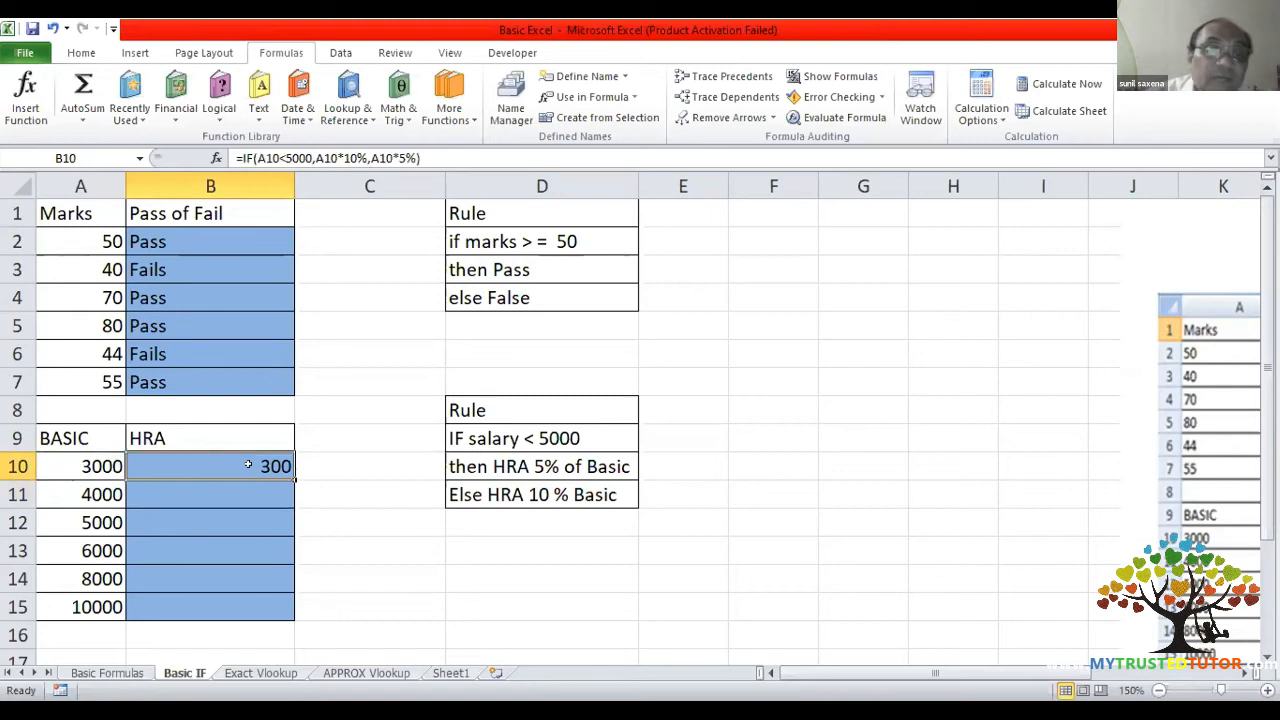
{"action": "left_click_drag", "start_coordinate": [293, 478], "coordinate": [276, 607]}
{"action": "left_click", "coordinate": [318, 596]}
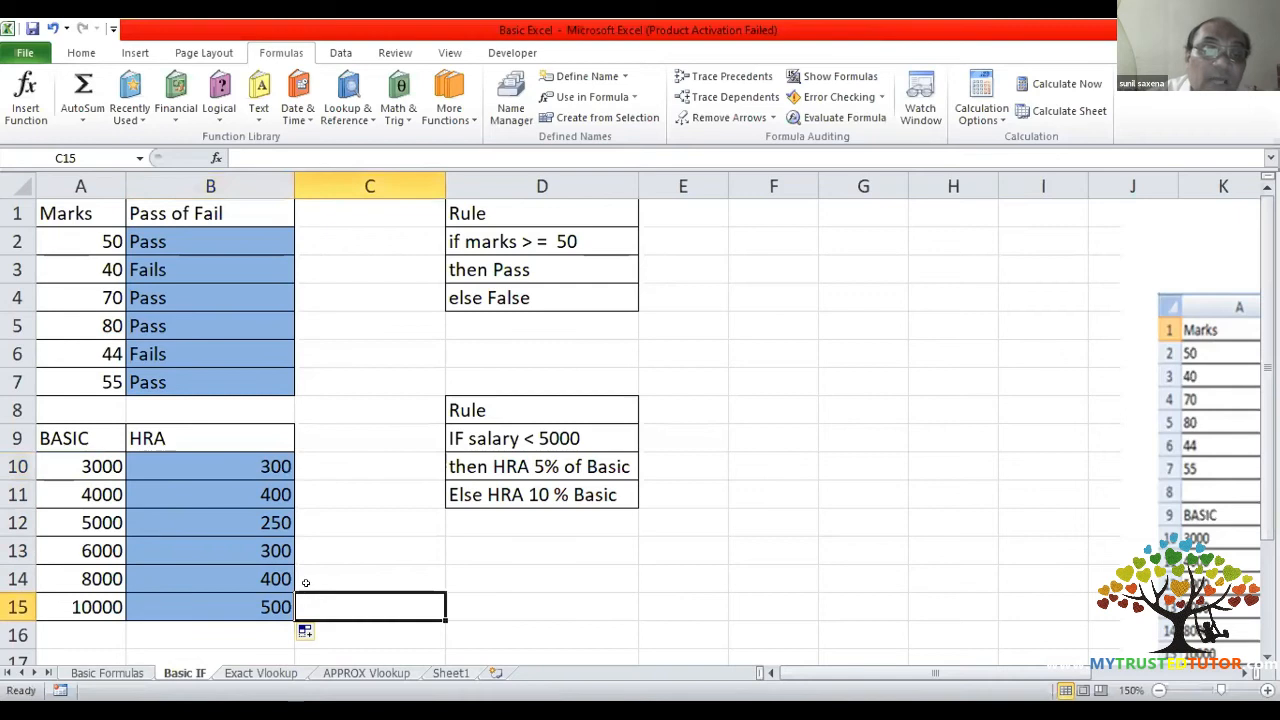
- Review the IF formula in B10 and evaluate it stage by stage until its final result
{"action": "double_click", "coordinate": [214, 462]}
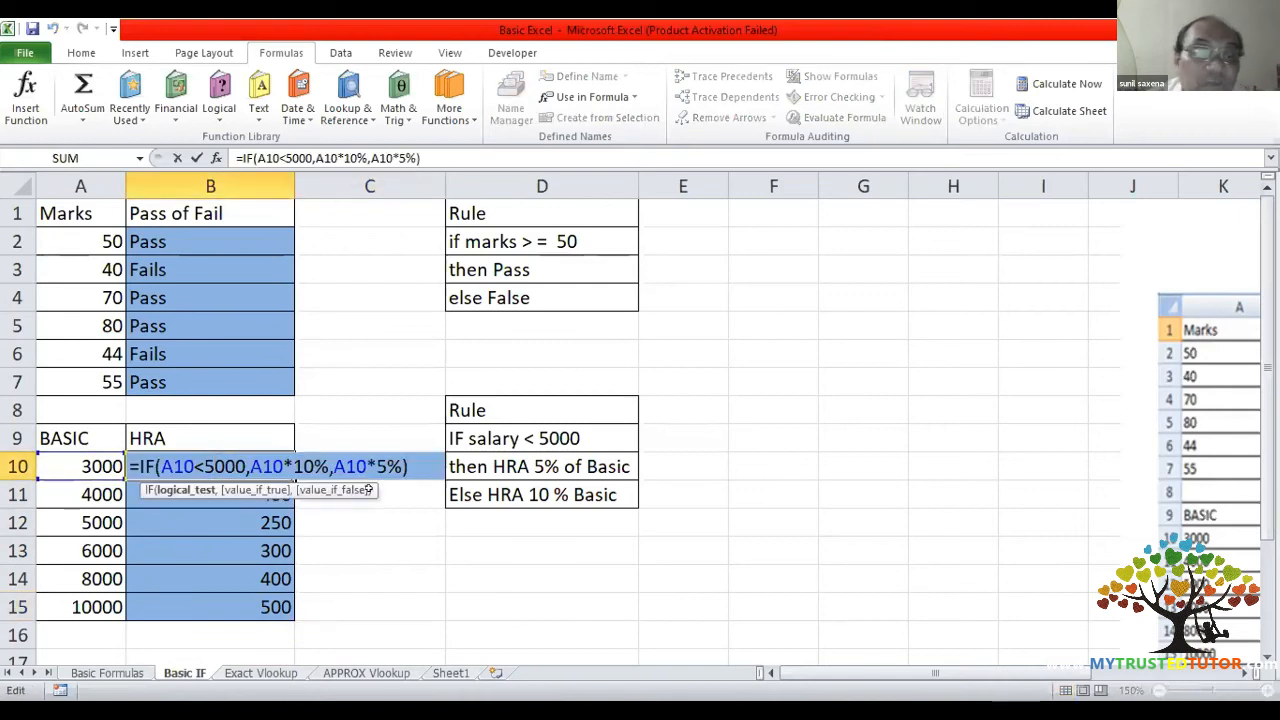
{"action": "key", "text": "Escape"}
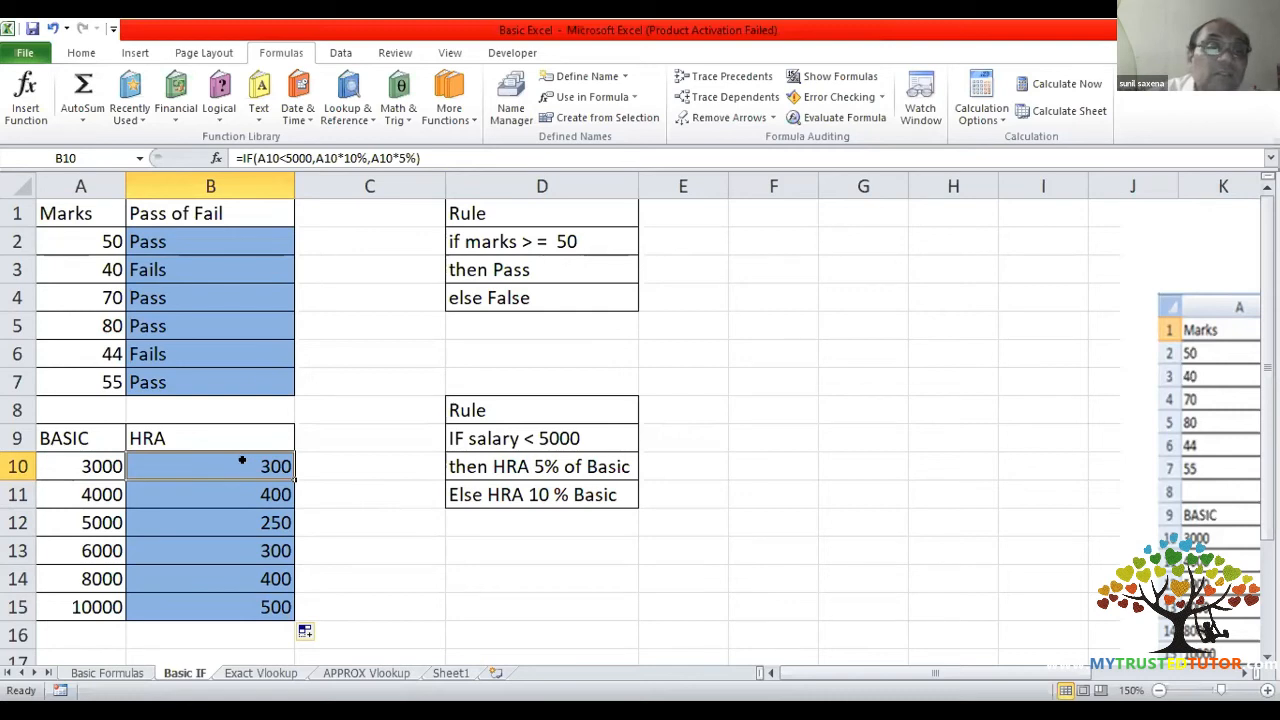
{"action": "left_click", "coordinate": [848, 118]}
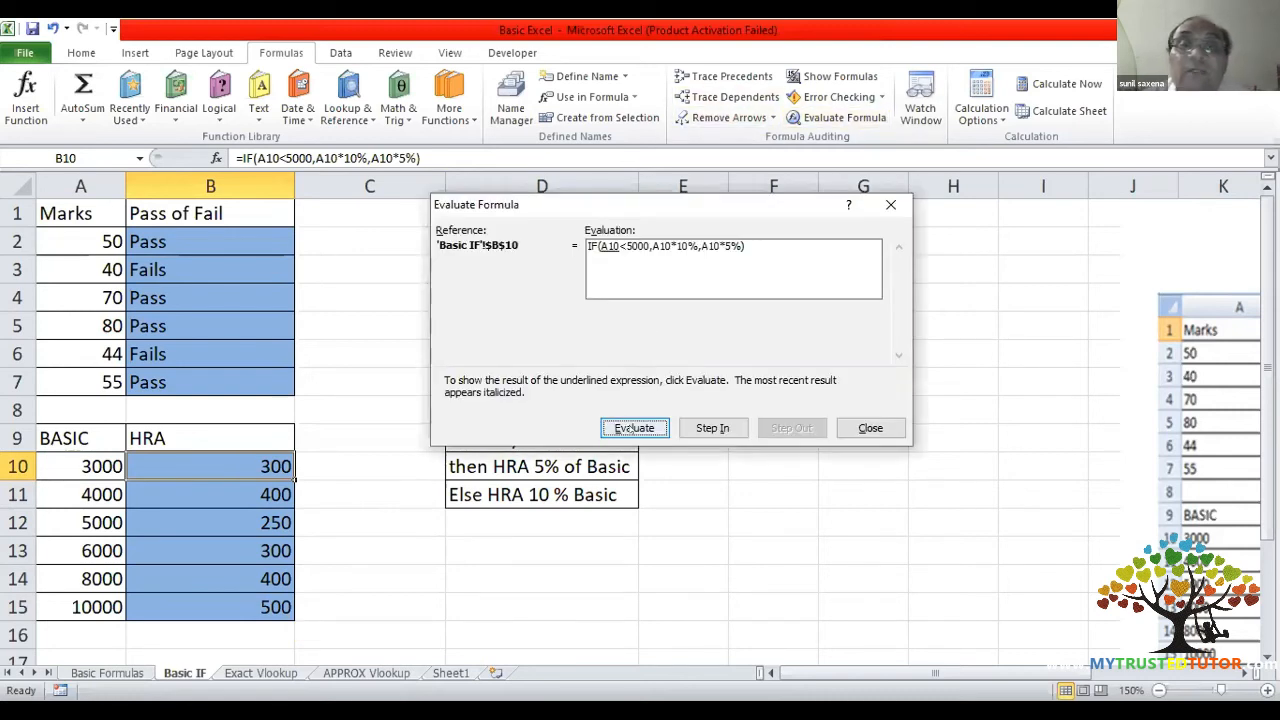
{"action": "left_click", "coordinate": [634, 428]}
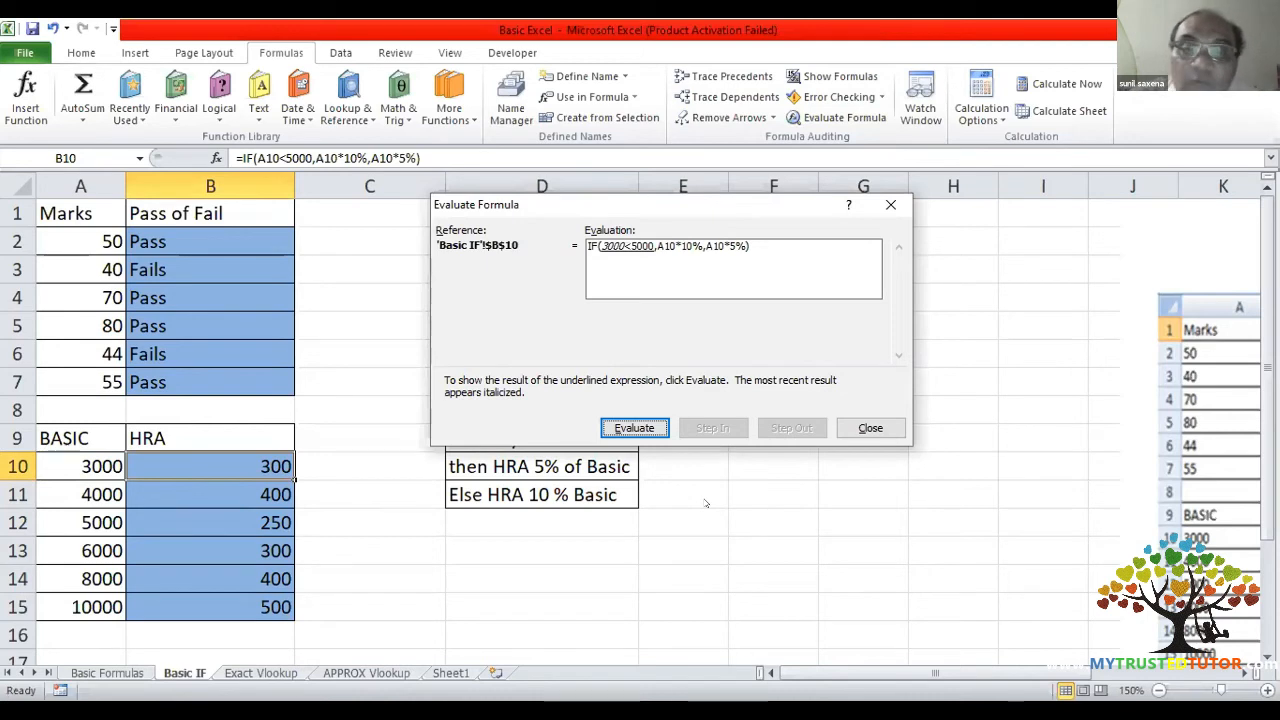
{"action": "left_click", "coordinate": [634, 427]}
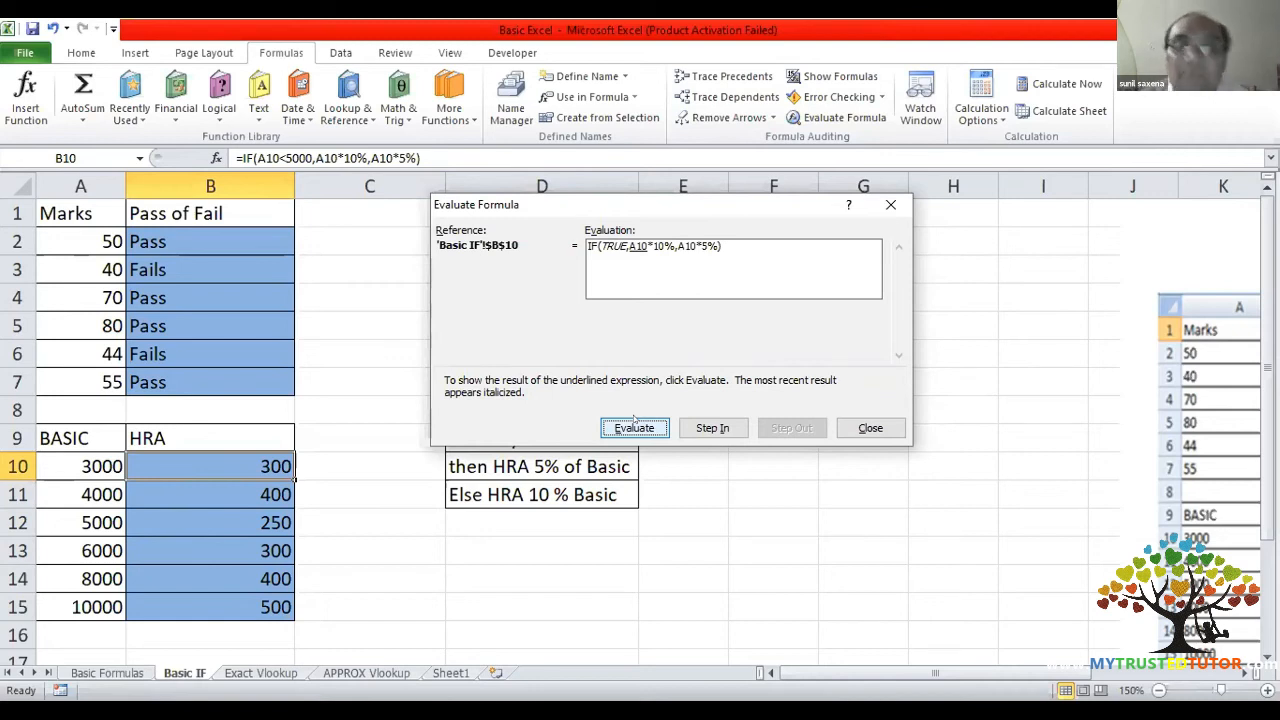
{"action": "left_click", "coordinate": [634, 427]}
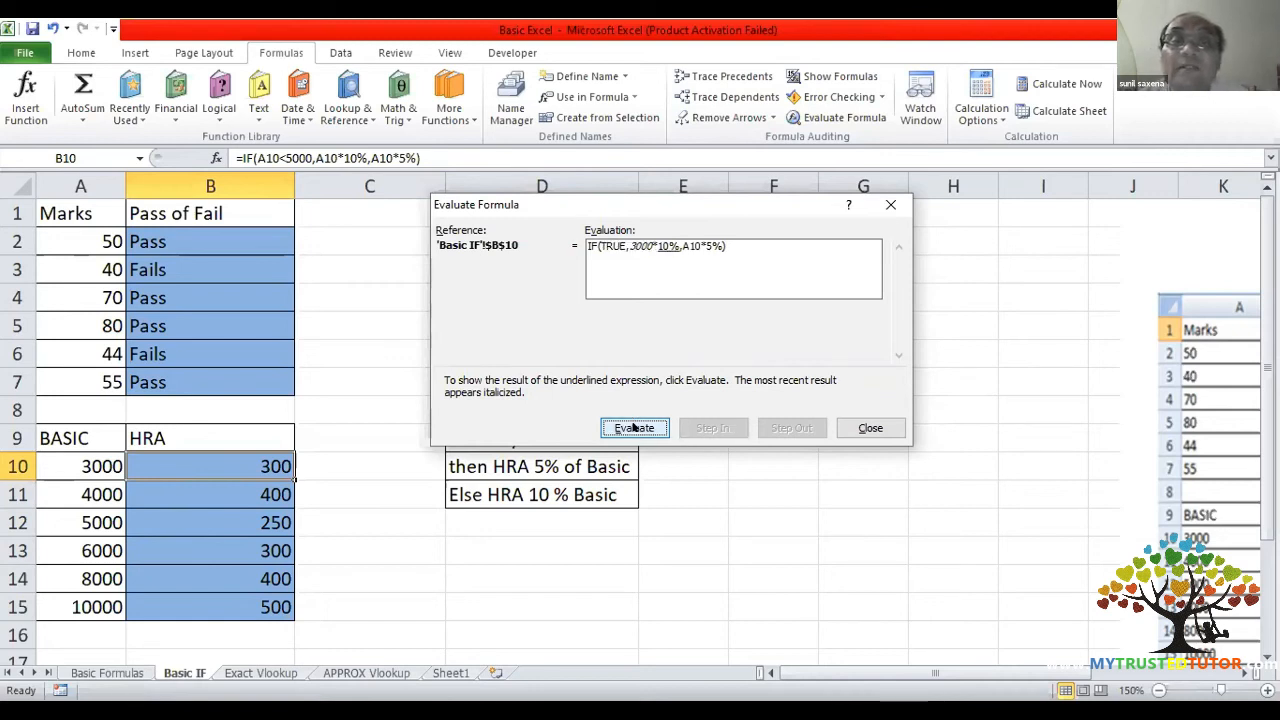
{"action": "left_click", "coordinate": [634, 427]}
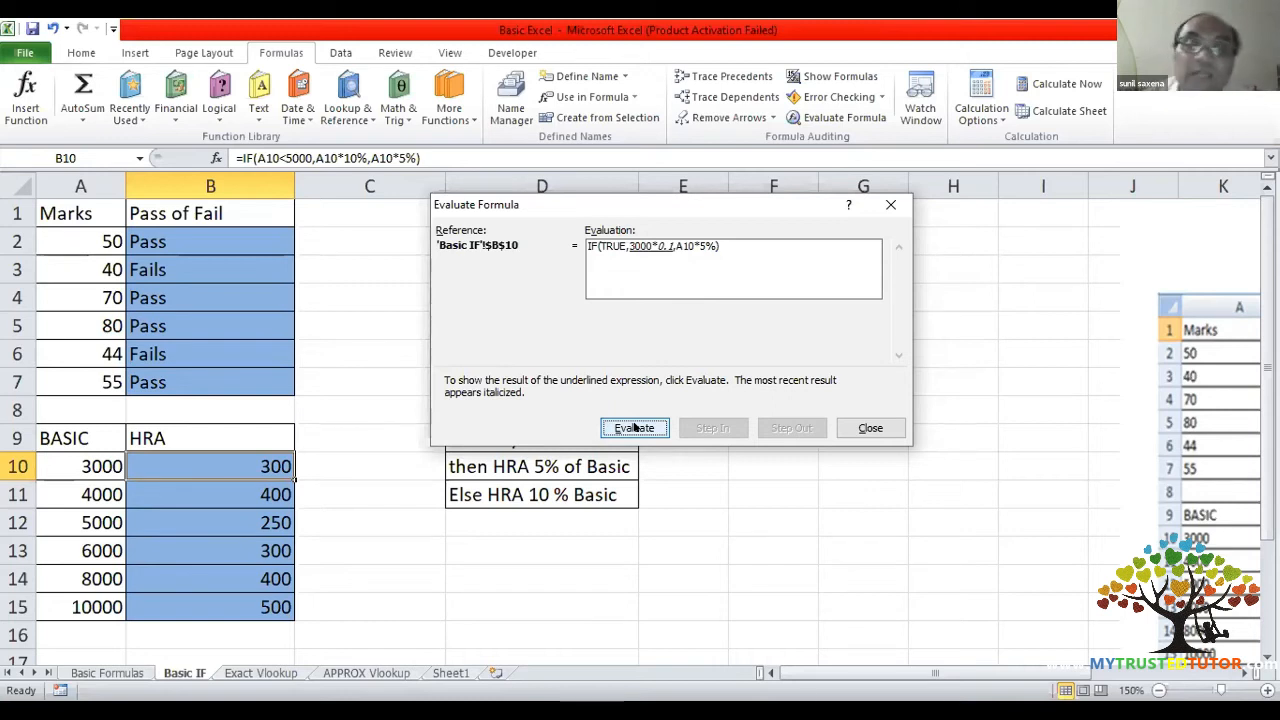
{"action": "left_click", "coordinate": [651, 428]}
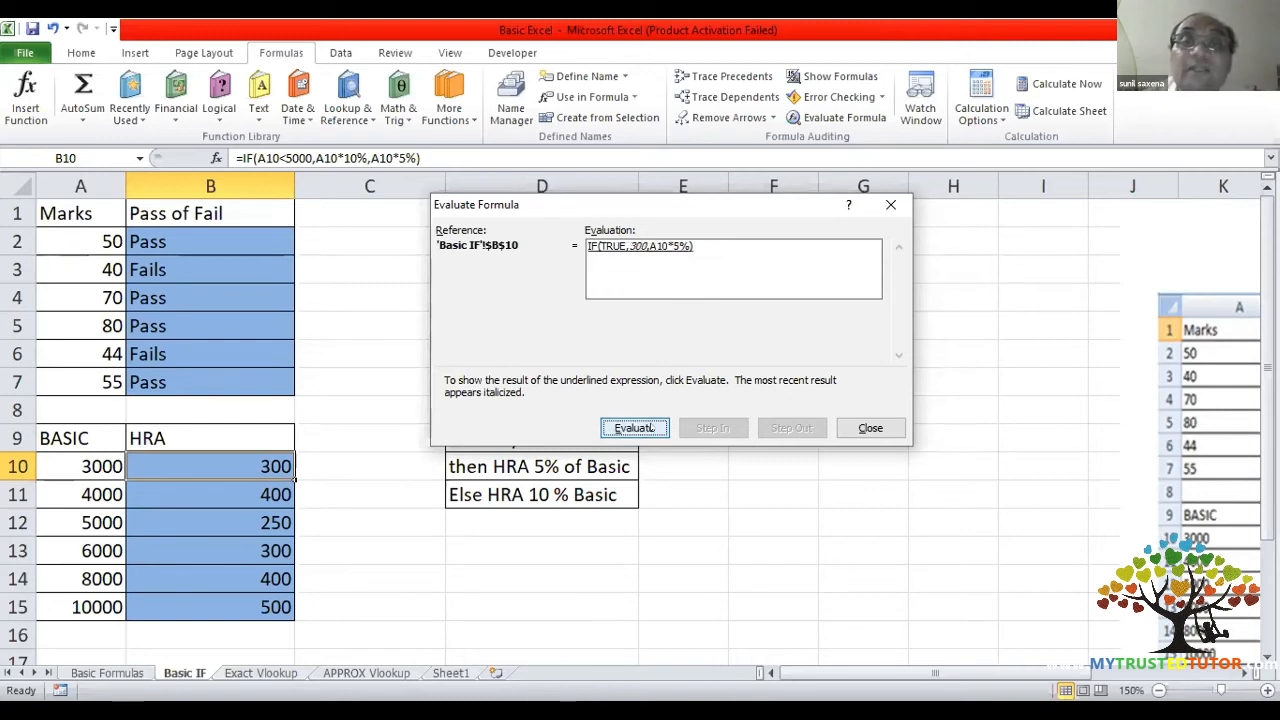
{"action": "left_click", "coordinate": [652, 428]}
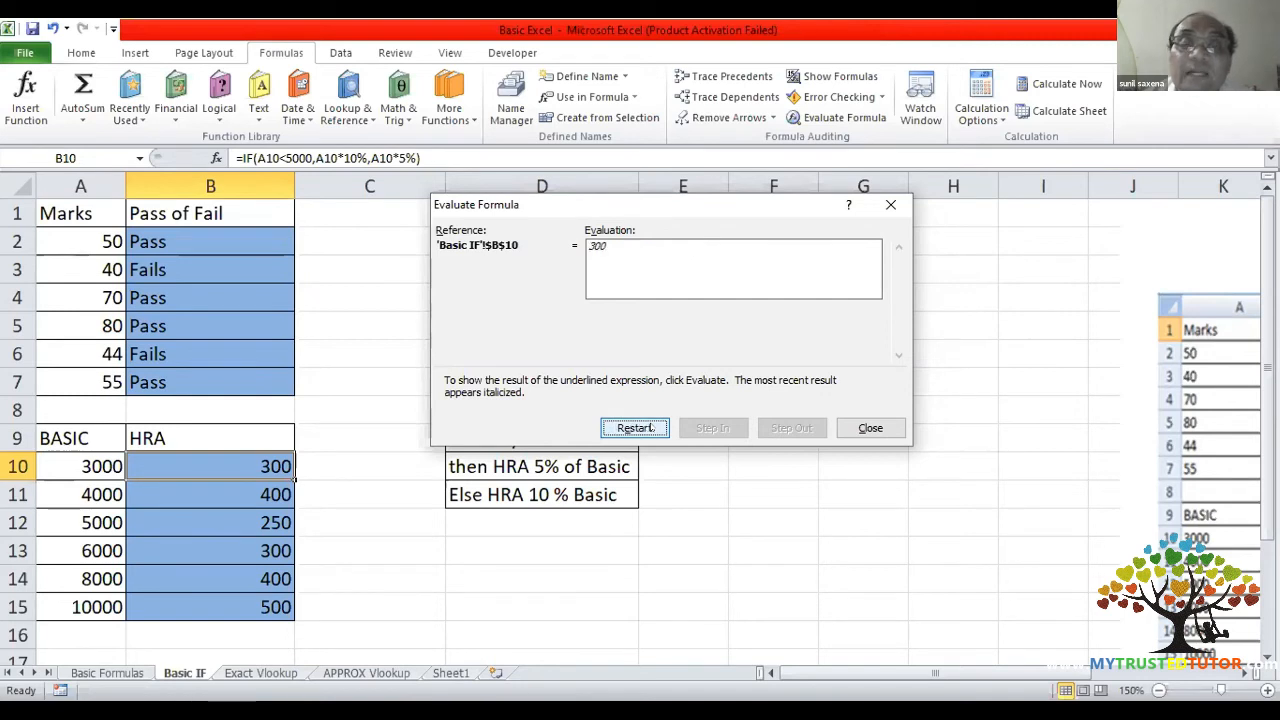
- Close the formula evaluation and review the marks rule in D2 against the pass/fail IF formula in B2
{"action": "left_click", "coordinate": [870, 428]}
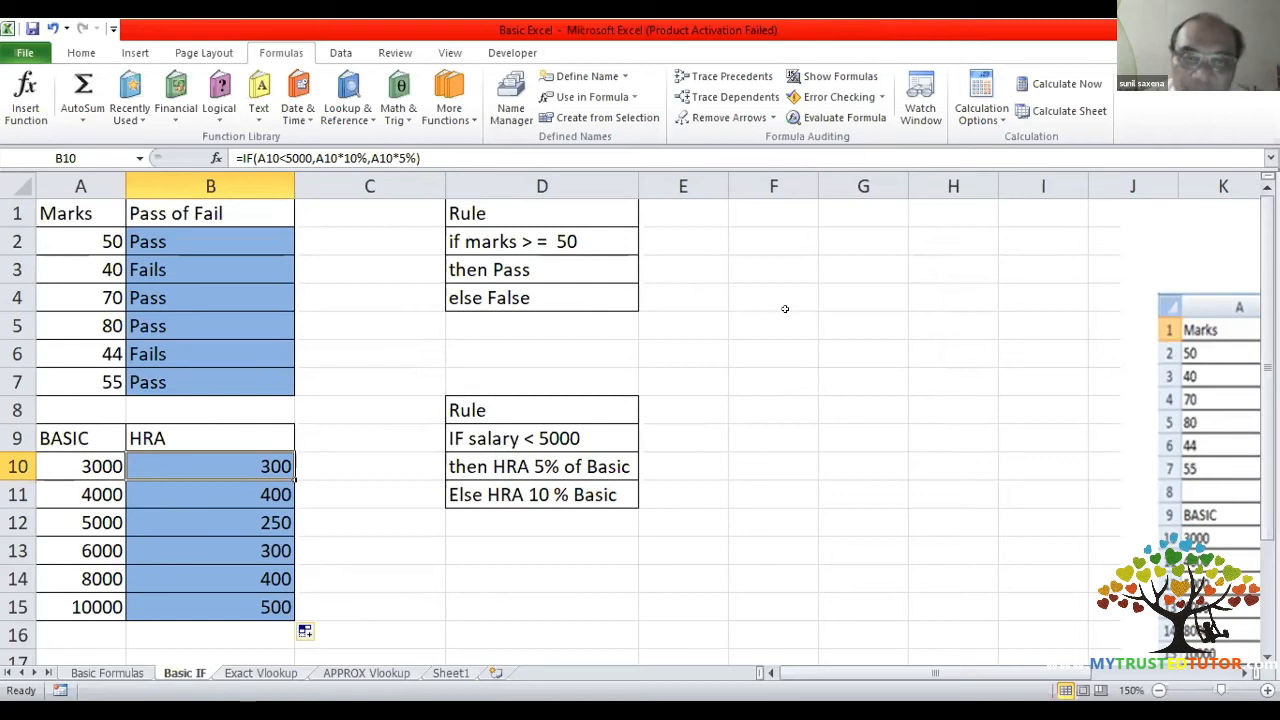
{"action": "left_click", "coordinate": [593, 232]}
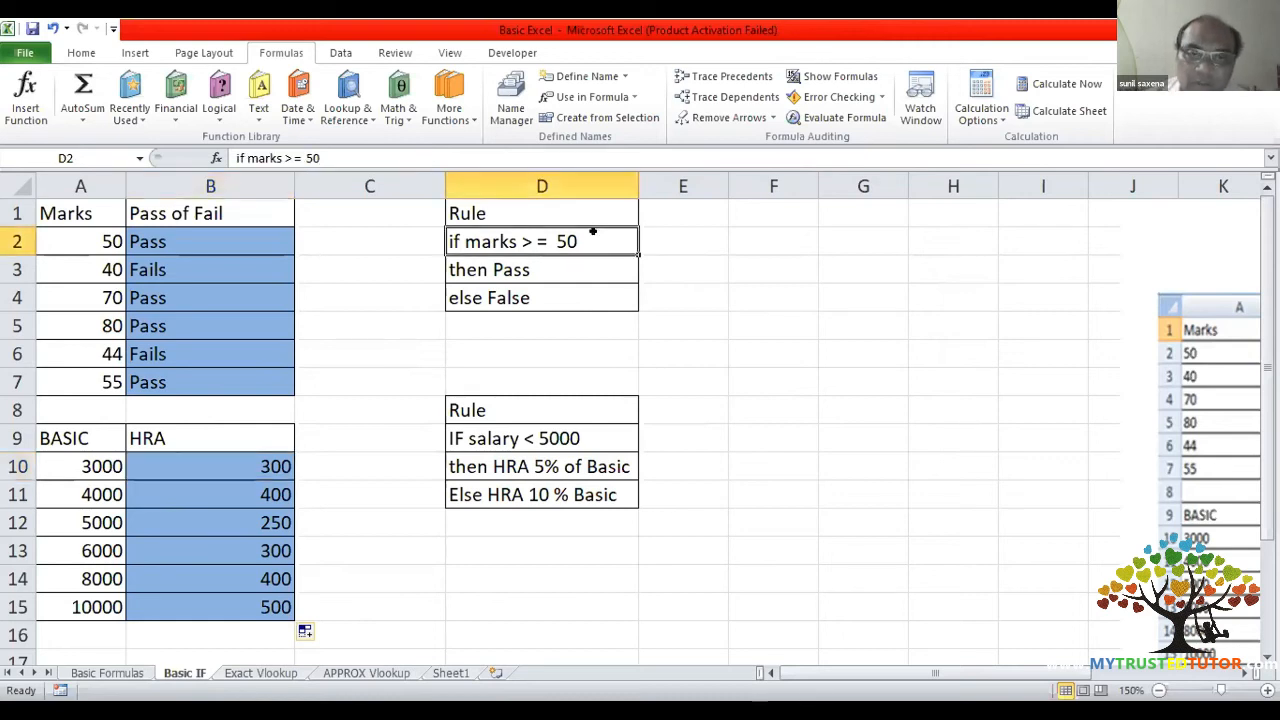
{"action": "left_click", "coordinate": [236, 235]}
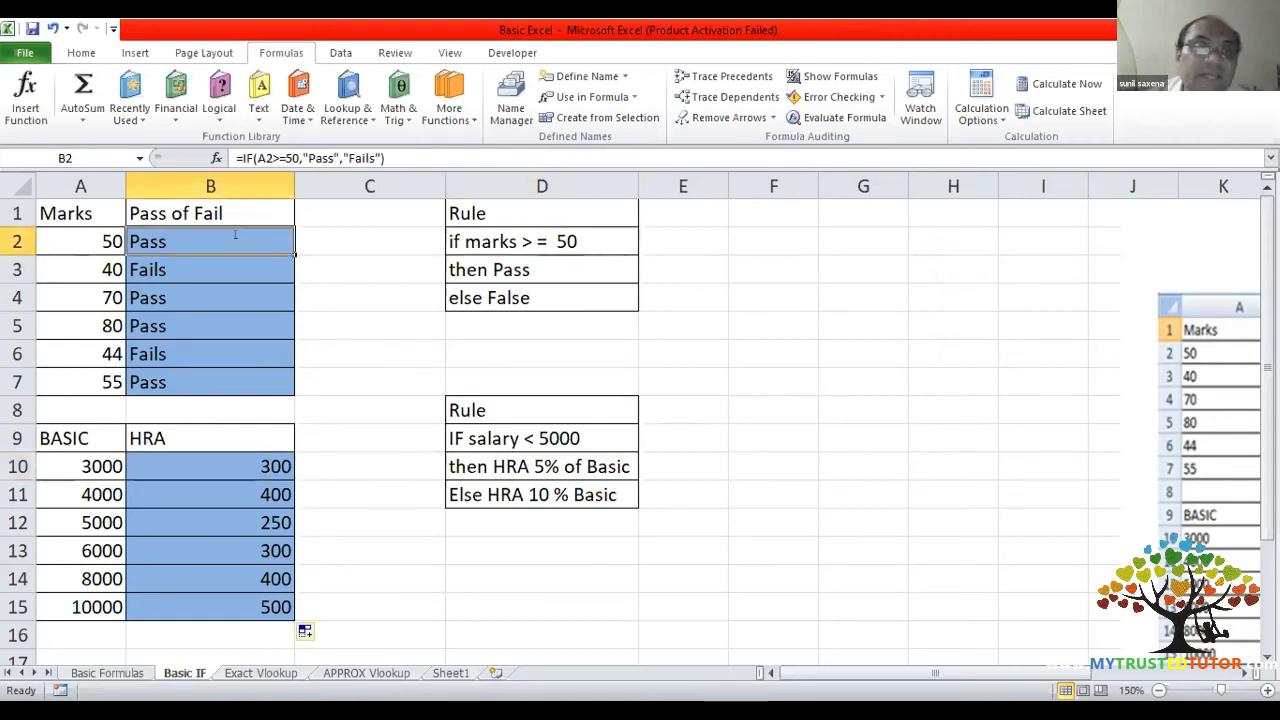
{"action": "double_click", "coordinate": [236, 235]}
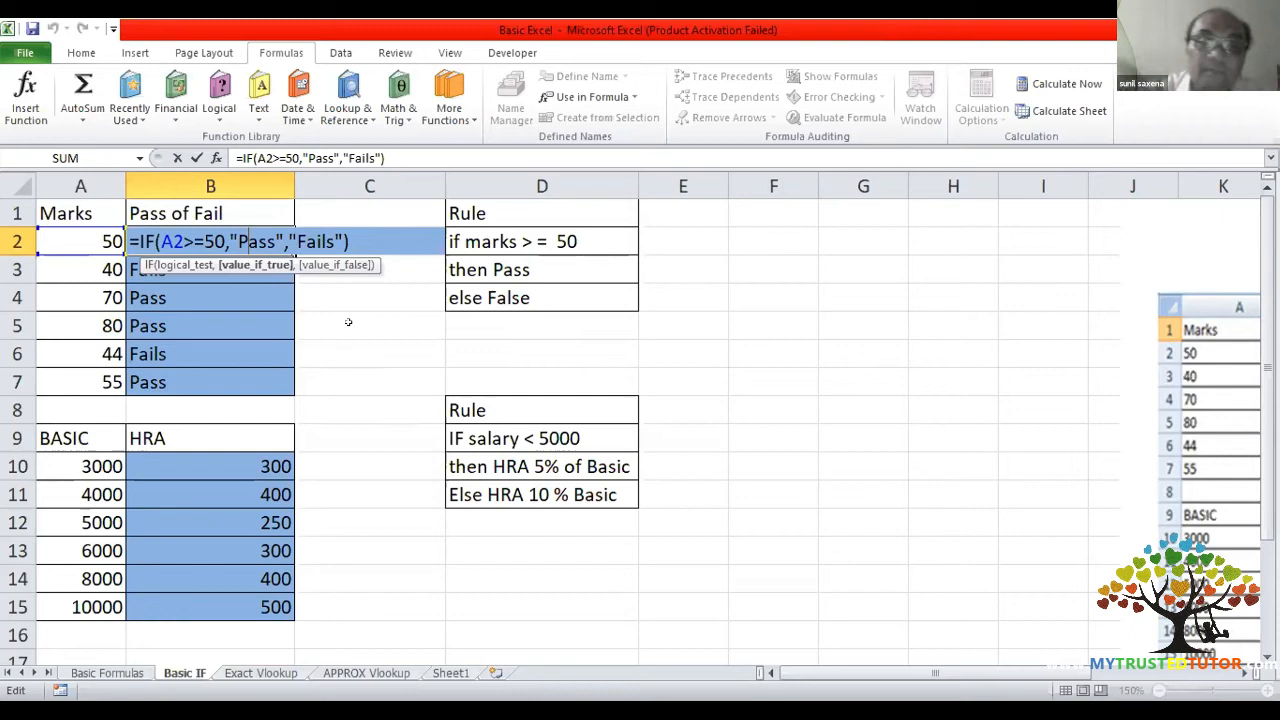
{"action": "key", "text": "Escape"}
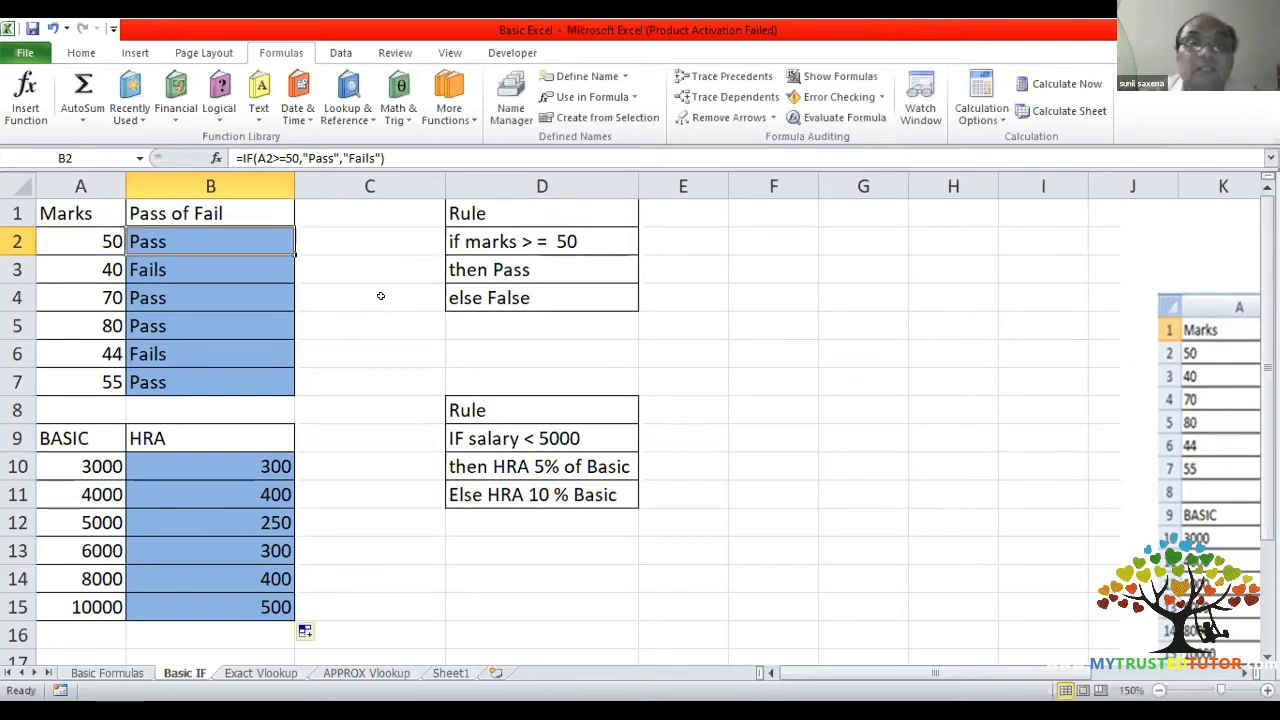
- Correct the last line of the marks rule in D4 to read "else Fail"
{"action": "double_click", "coordinate": [544, 292]}
{"action": "key", "text": "BackSpace"}
{"action": "key", "text": "BackSpace"}
{"action": "key", "text": "BackSpace"}
{"action": "type", "text": "il"}
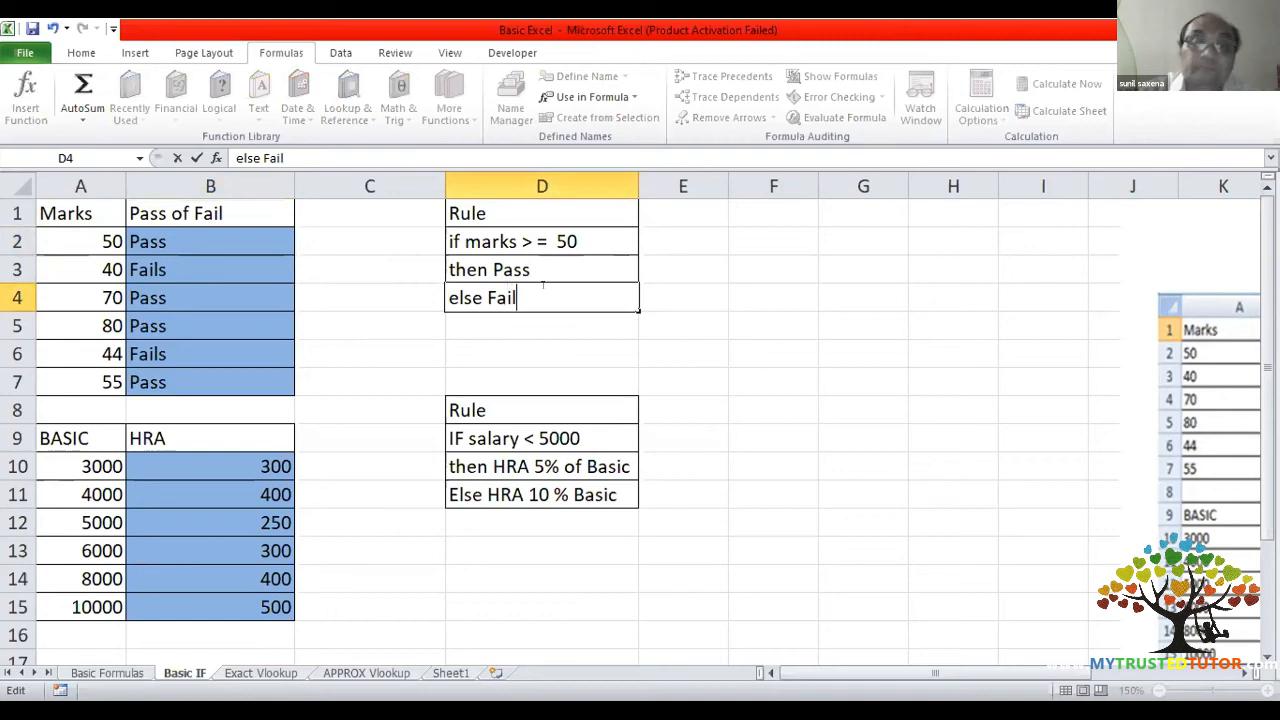
{"action": "key", "text": "Return"}
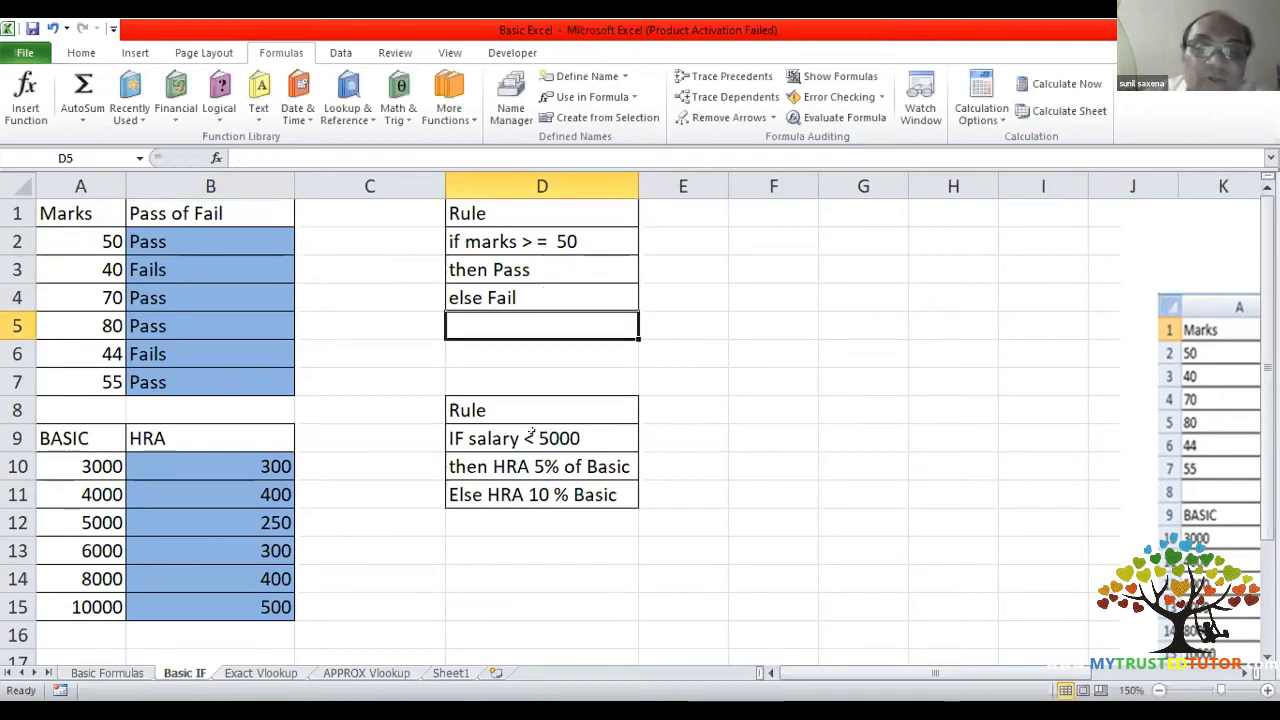
- Set the salary limit in the HRA rule in D9 to 10000, so it reads "IF salary < 10000"
{"action": "left_click", "coordinate": [530, 437]}
{"action": "double_click", "coordinate": [532, 437]}
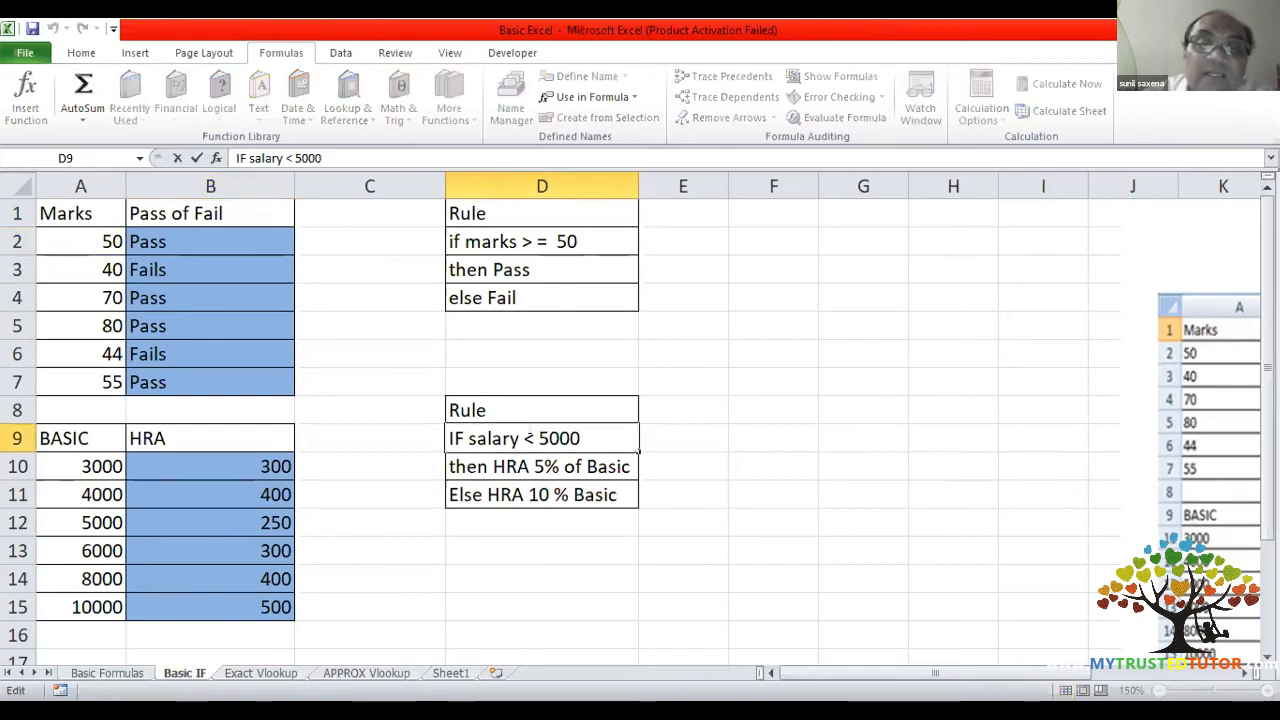
{"action": "key", "text": "Right"}
{"action": "key", "text": "Right"}
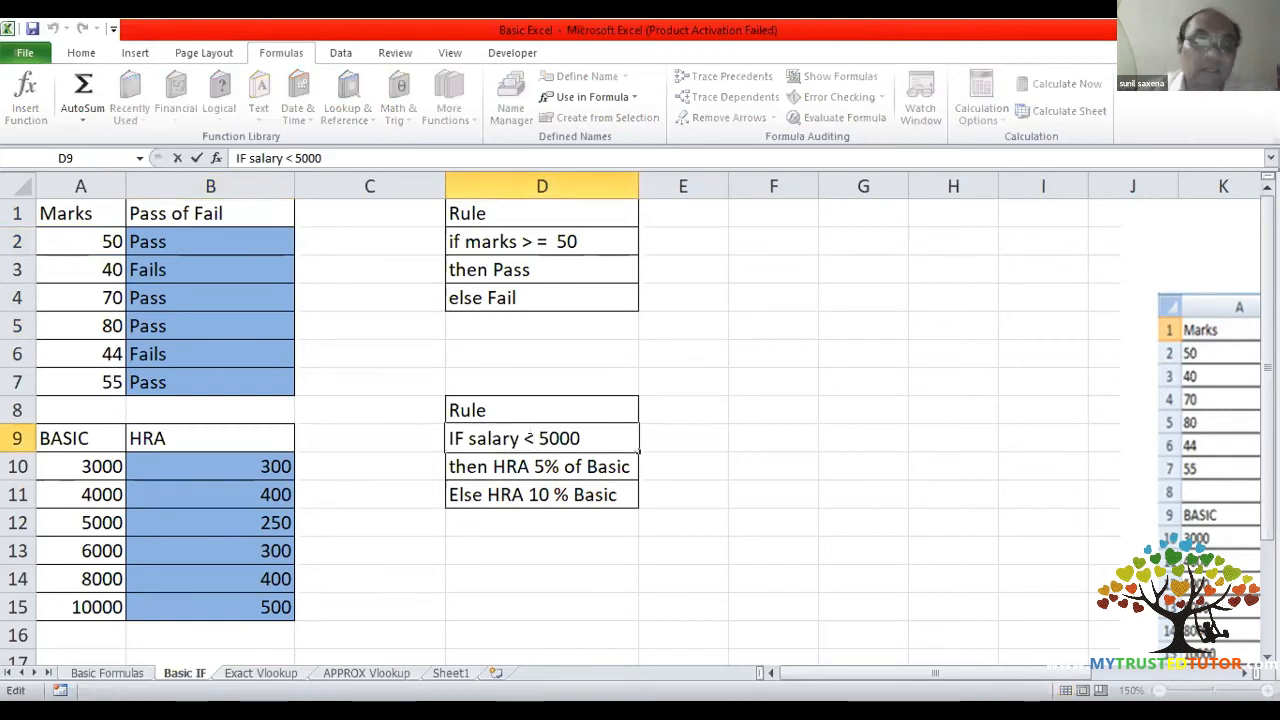
{"action": "key", "text": "BackSpace"}
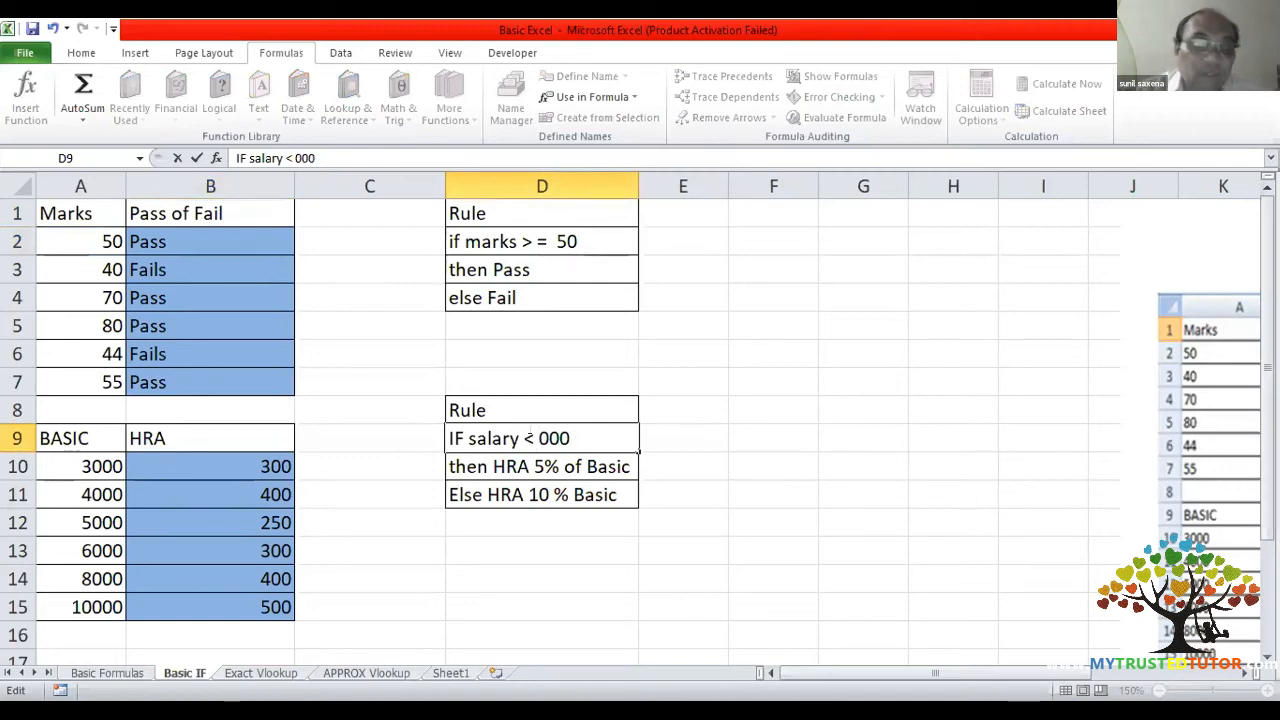
{"action": "type", "text": "10"}
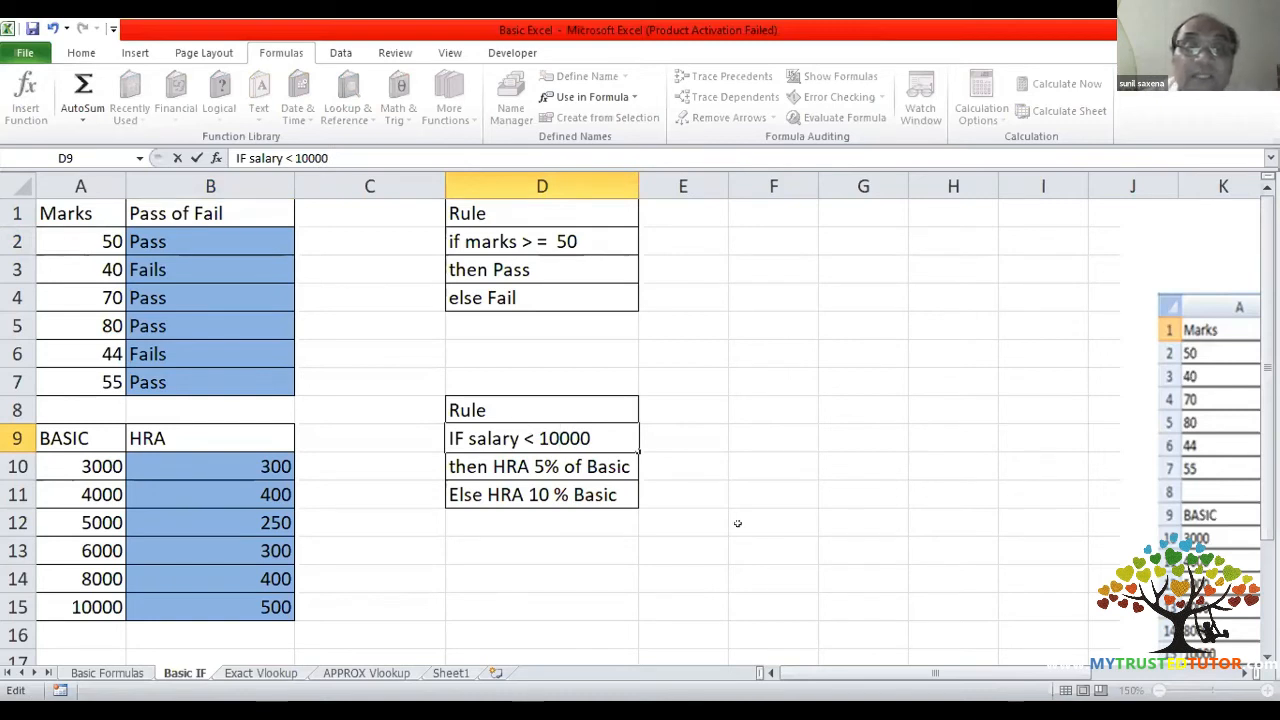
- Set the salary limit in the B10 formula to 1000, giving =IF(A10<1000,A10*10%,A10*5%)
{"action": "left_click", "coordinate": [242, 458]}
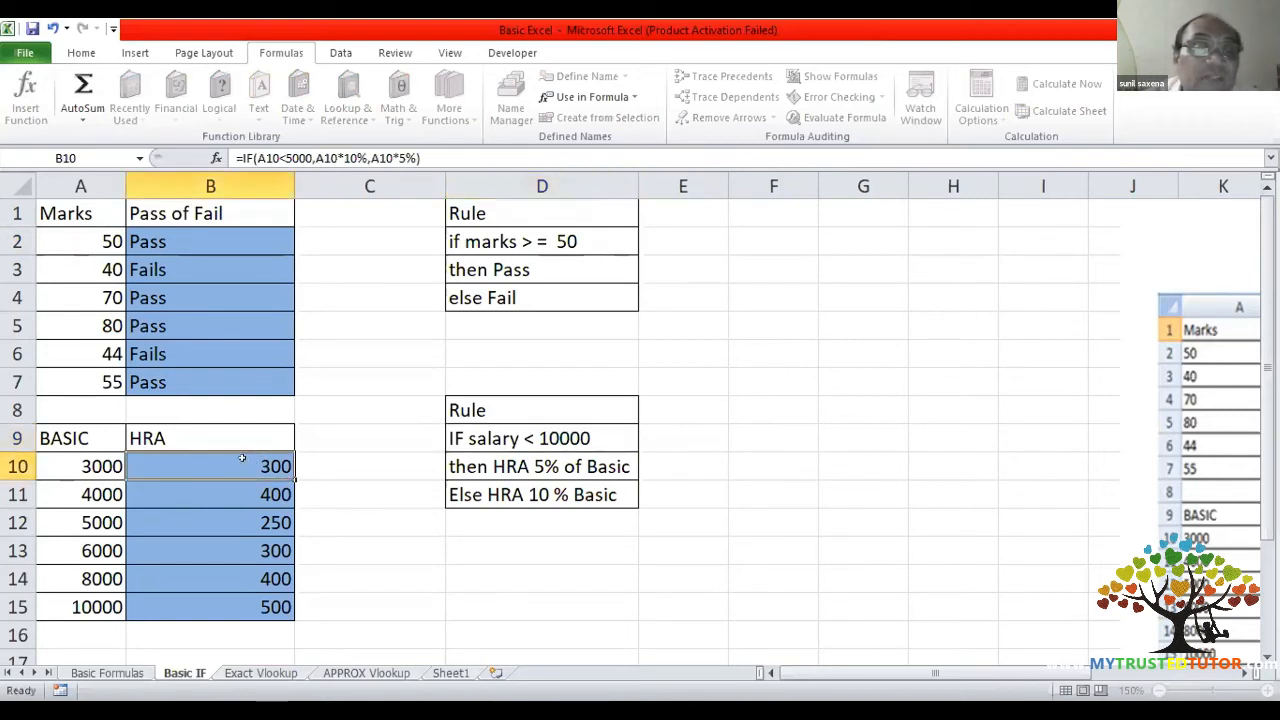
{"action": "double_click", "coordinate": [242, 458]}
{"action": "key", "text": "BackSpace"}
{"action": "key", "text": "BackSpace"}
{"action": "key", "text": "BackSpace"}
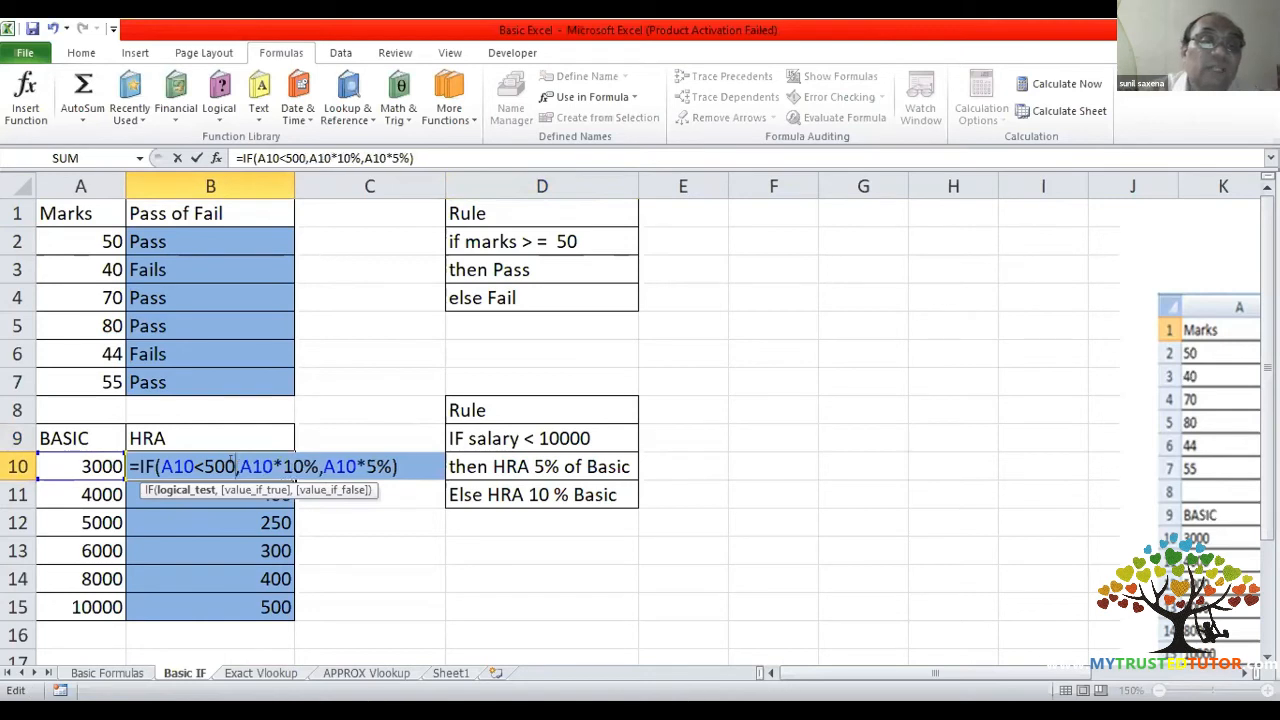
{"action": "key", "text": "BackSpace"}
{"action": "type", "text": "1000"}
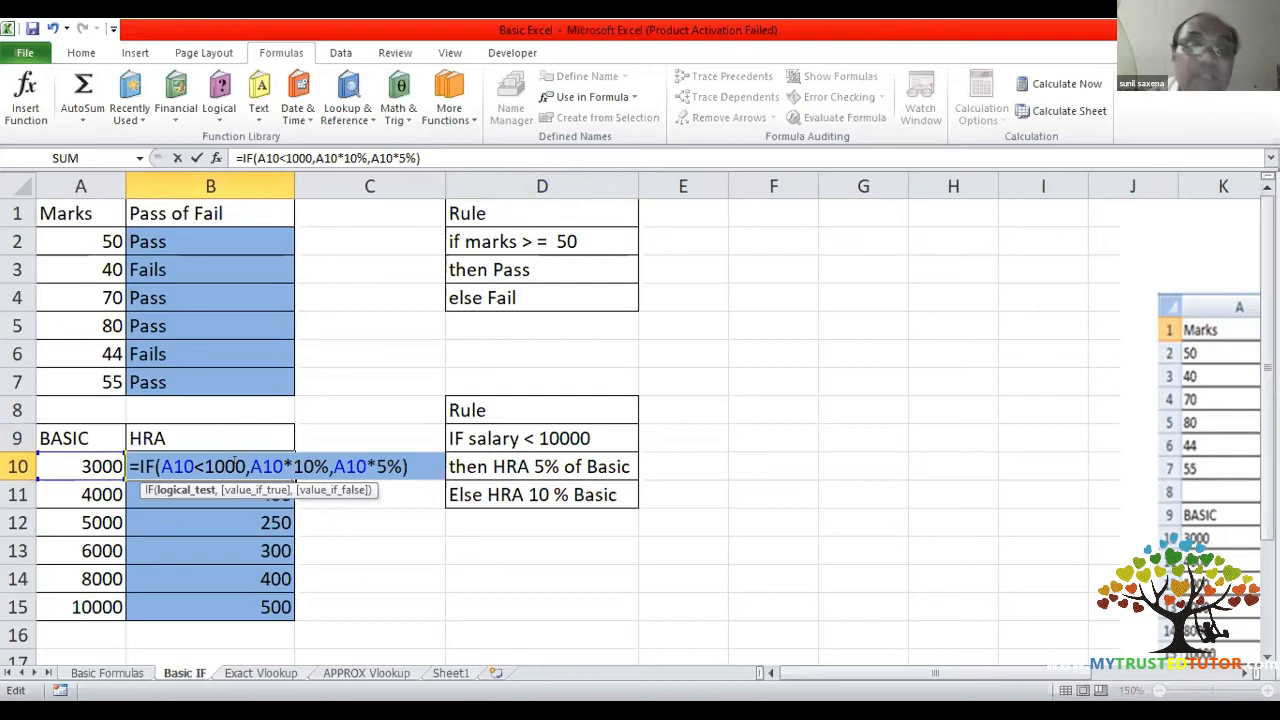
{"action": "key", "text": "Return"}
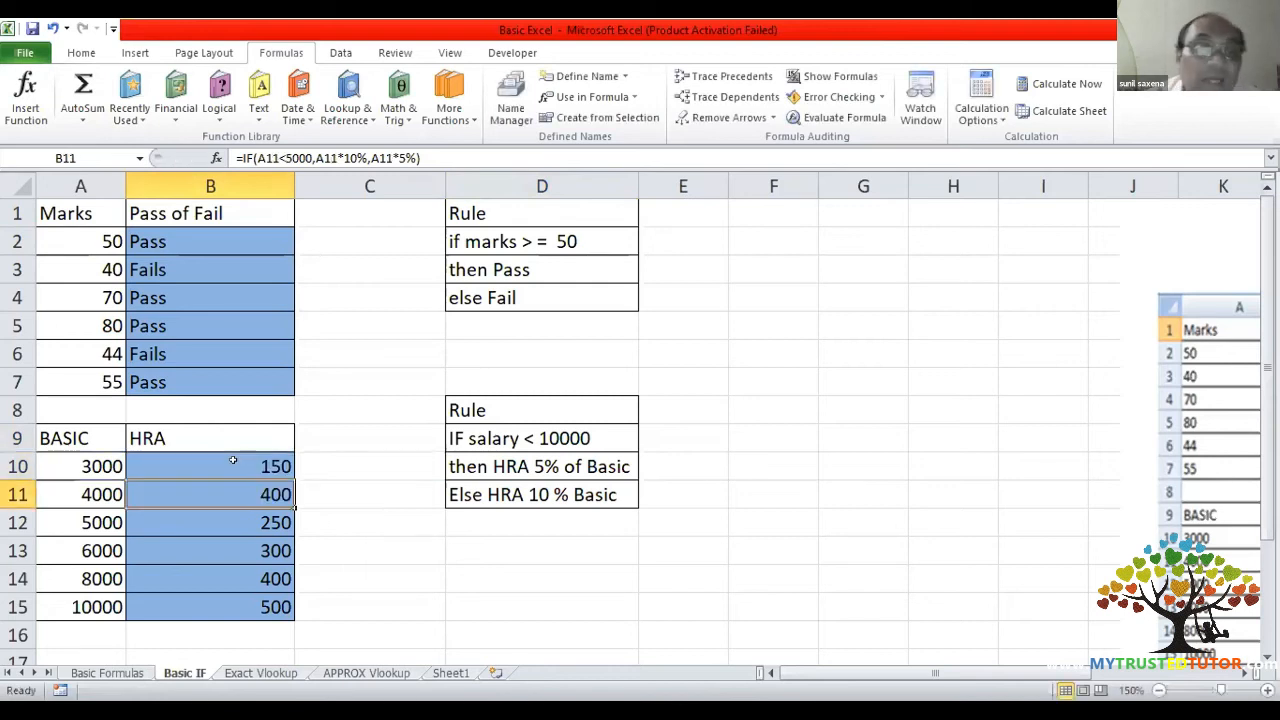
- Fill the revised HRA formula from B10 down through B15
{"action": "left_click", "coordinate": [272, 460]}
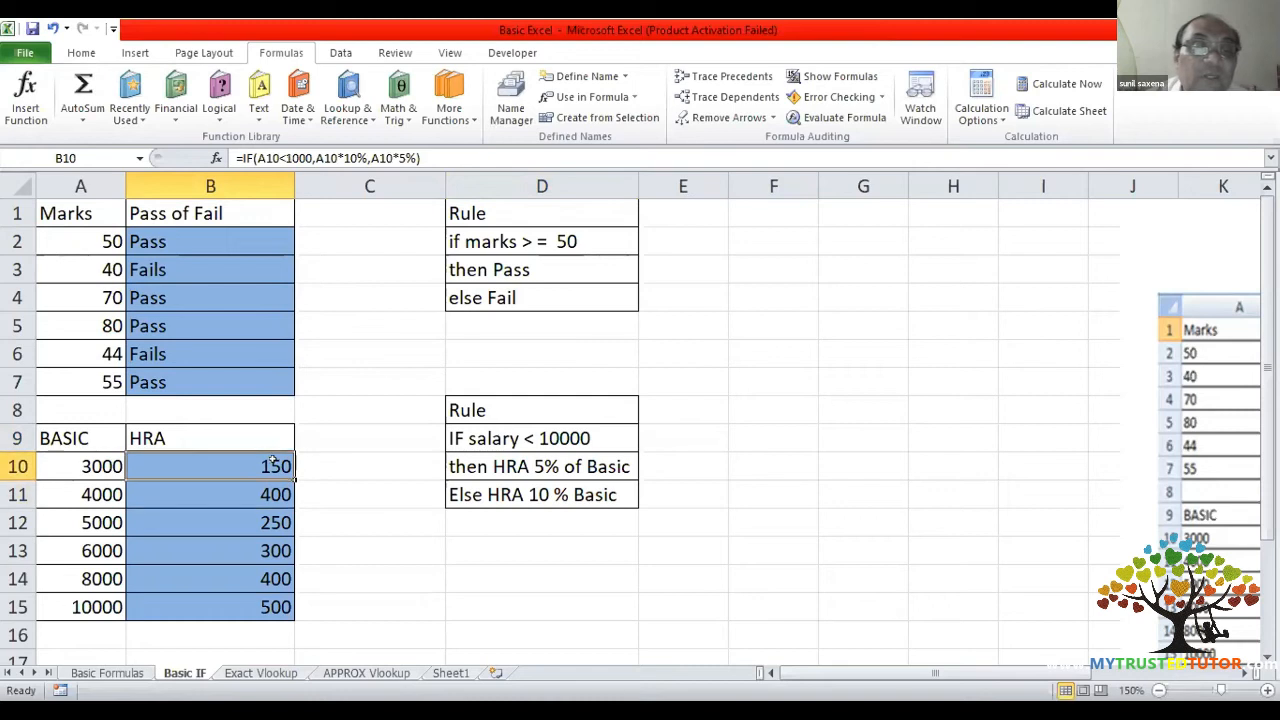
{"action": "left_click_drag", "start_coordinate": [291, 478], "coordinate": [292, 618]}
{"action": "left_click", "coordinate": [352, 568]}
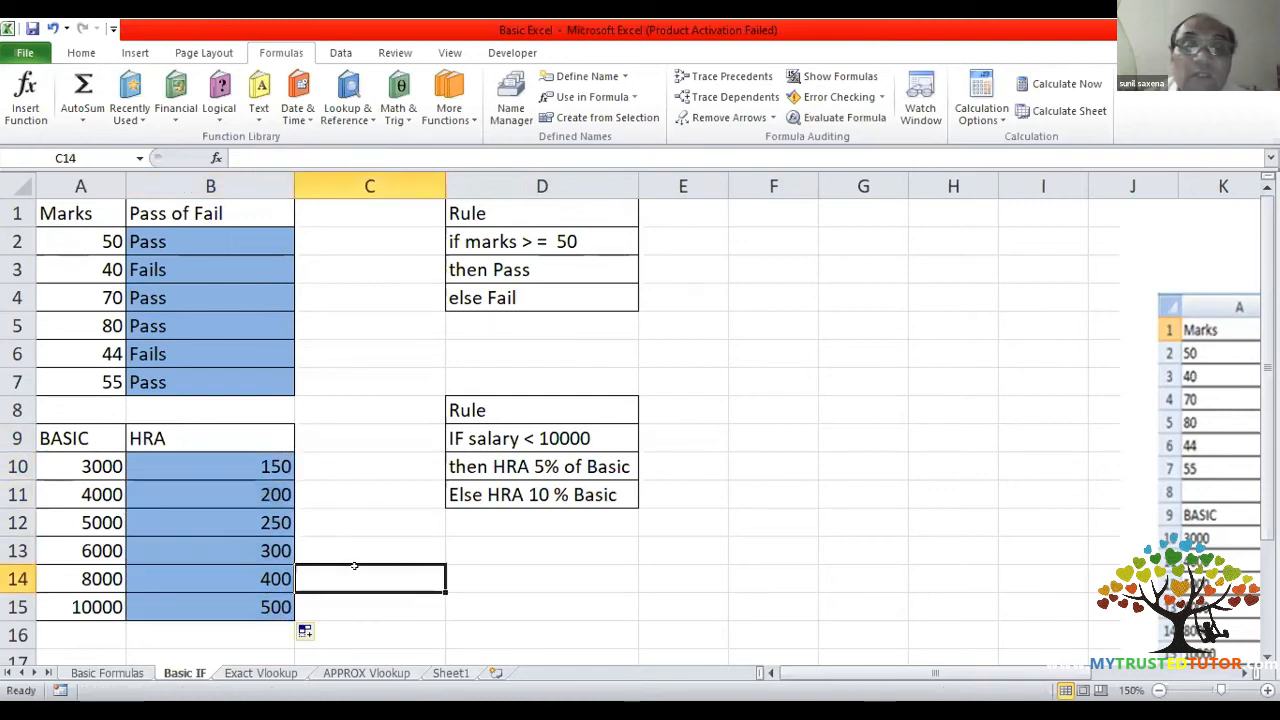
- Try a salary limit of 10000 in the logical test of the B10 formula
{"action": "double_click", "coordinate": [240, 462]}
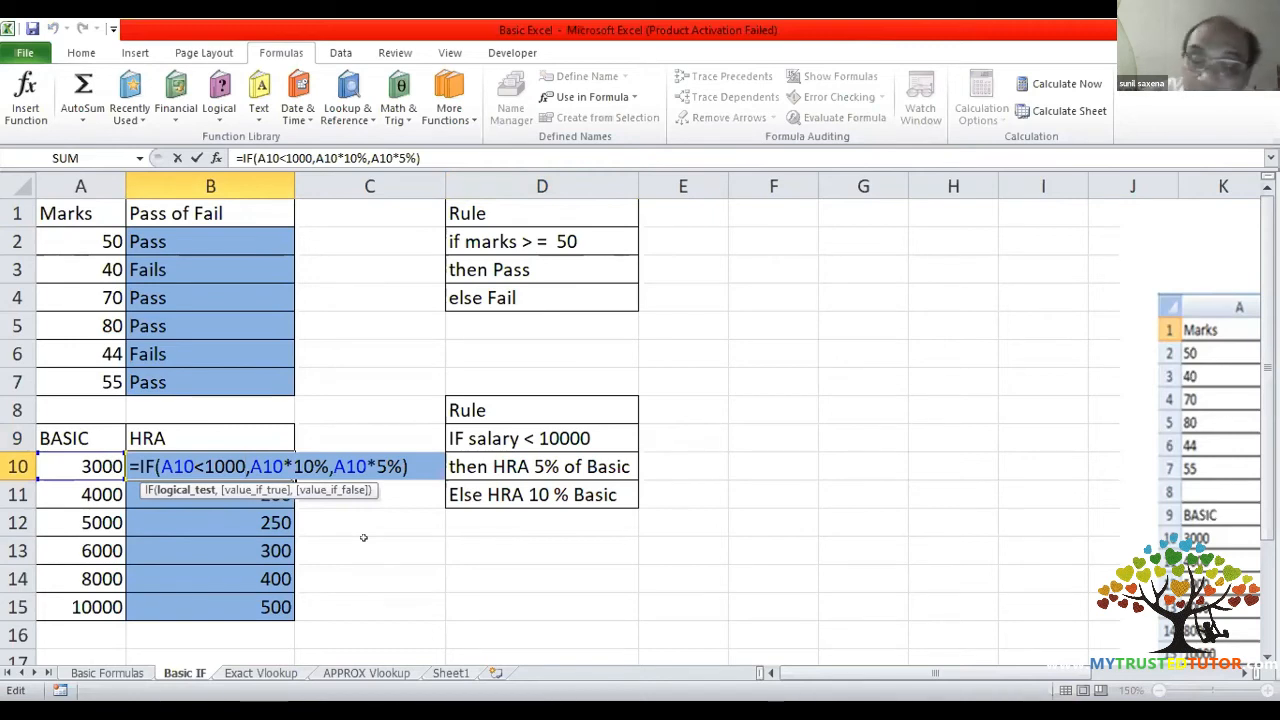
{"action": "type", "text": "0"}
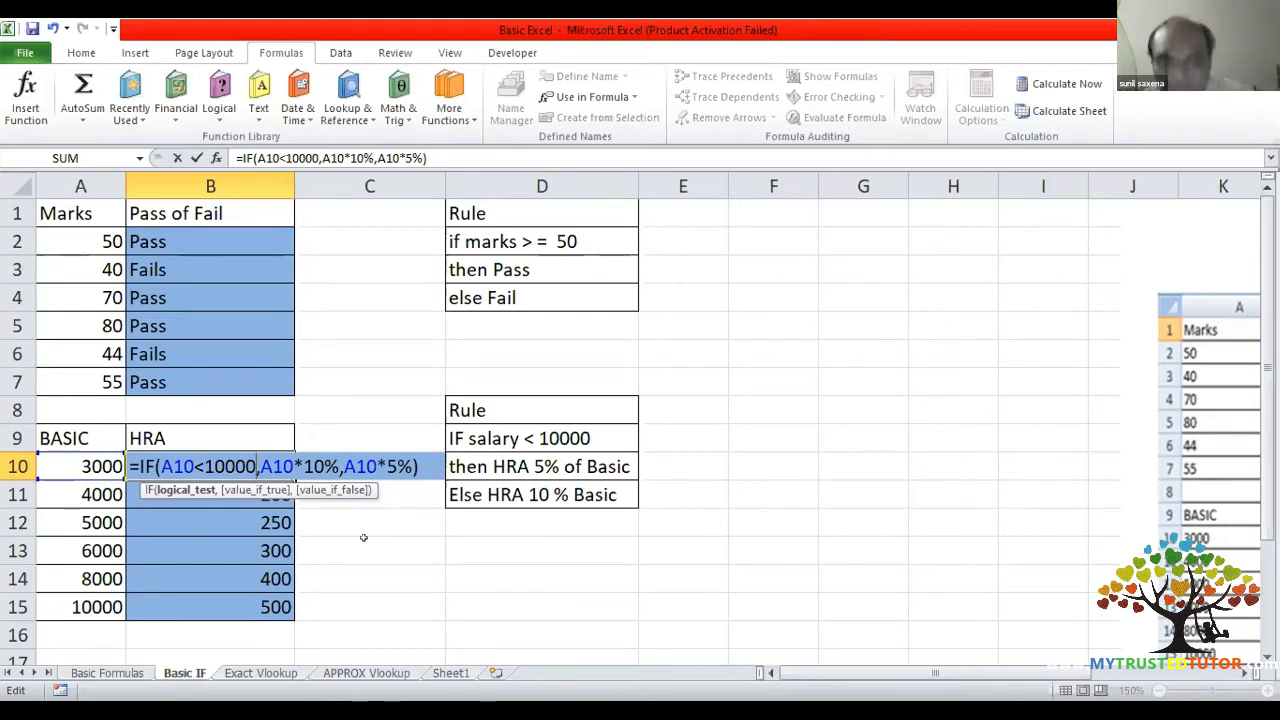
{"action": "key", "text": "BackSpace"}
{"action": "key", "text": "ctrl+Return"}
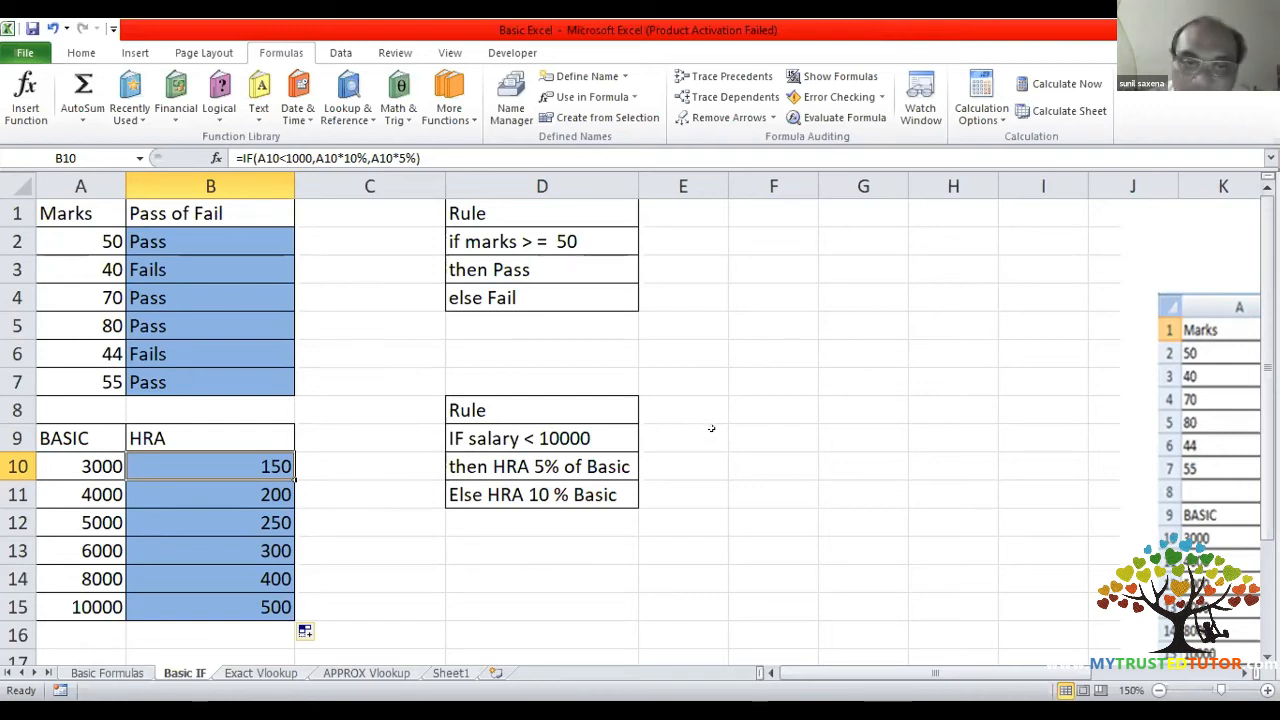
{"action": "left_click", "coordinate": [512, 437]}
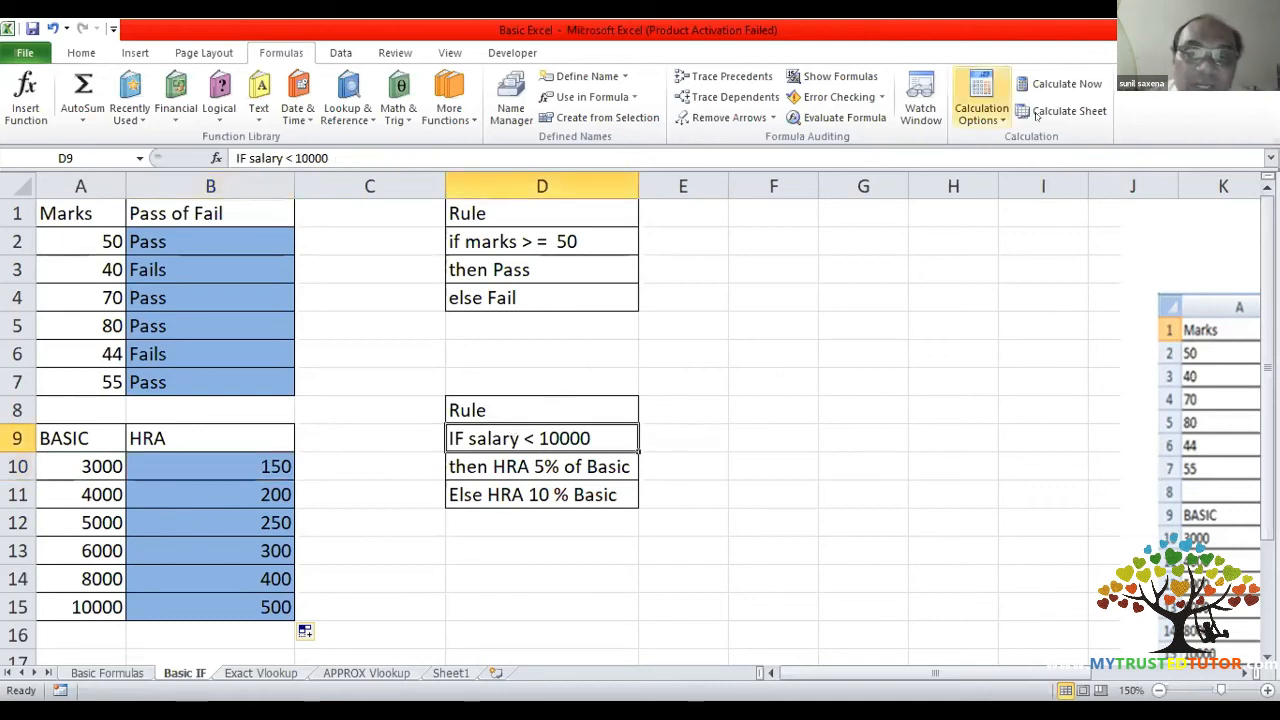
- Enter the sample numbers 10 in F2 and 30 in F3
{"action": "left_click", "coordinate": [757, 235]}
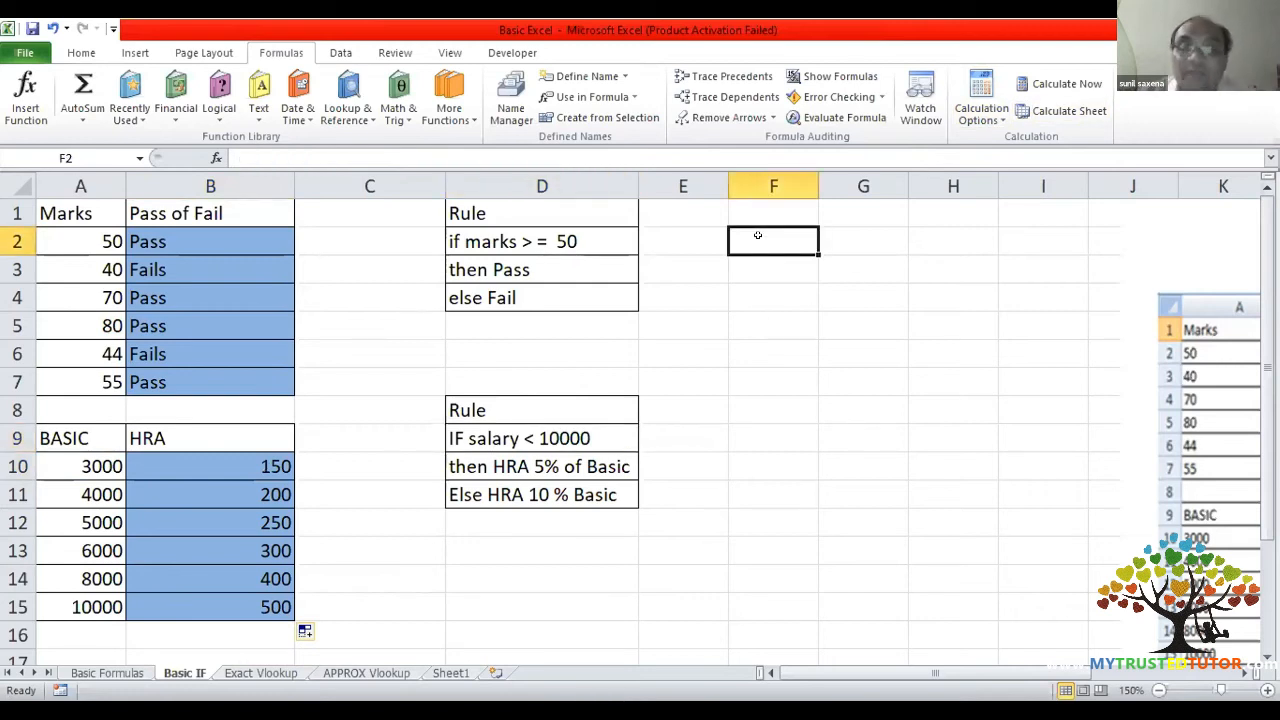
{"action": "type", "text": "10"}
{"action": "key", "text": "Return"}
{"action": "type", "text": "30"}
{"action": "key", "text": "Return"}
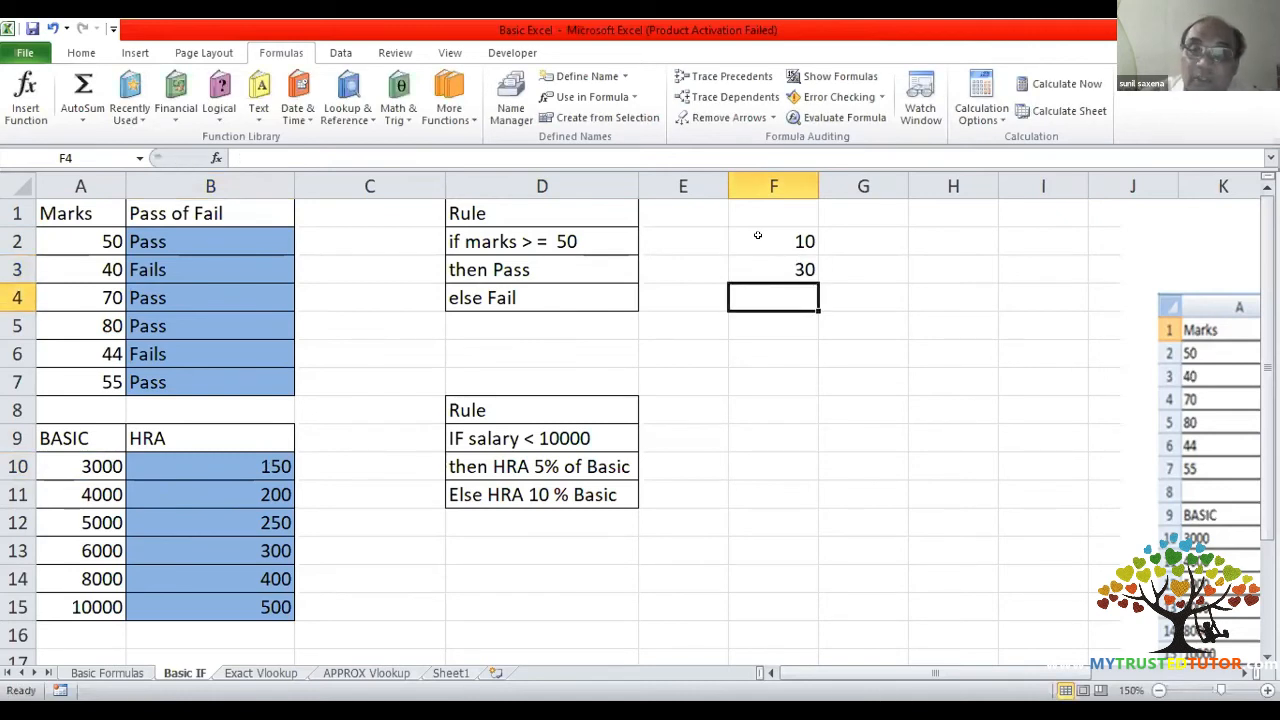
{"action": "type", "text": "=ma"}
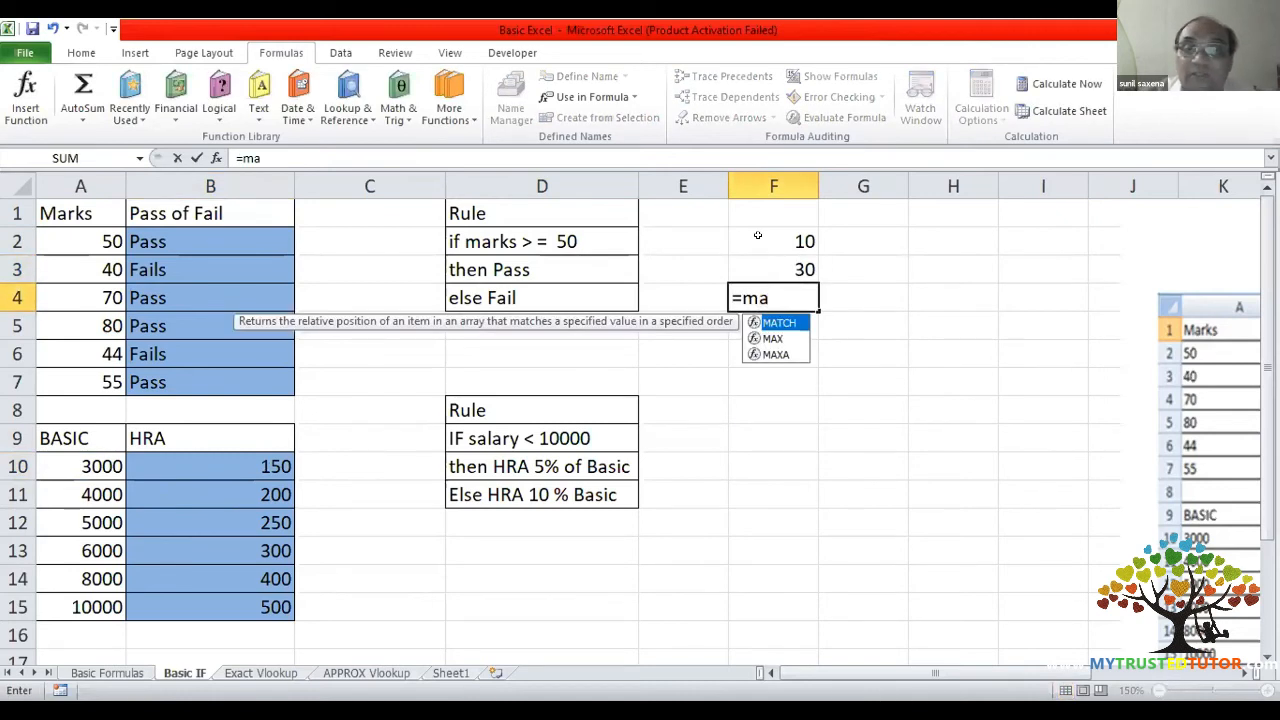
{"action": "key", "text": "BackSpace"}
{"action": "key", "text": "BackSpace"}
{"action": "key", "text": "BackSpace"}
- Enter =IF(F2>F3,F2,F3) in F4 to return the larger of the two sample numbers
{"action": "type", "text": "=if("}
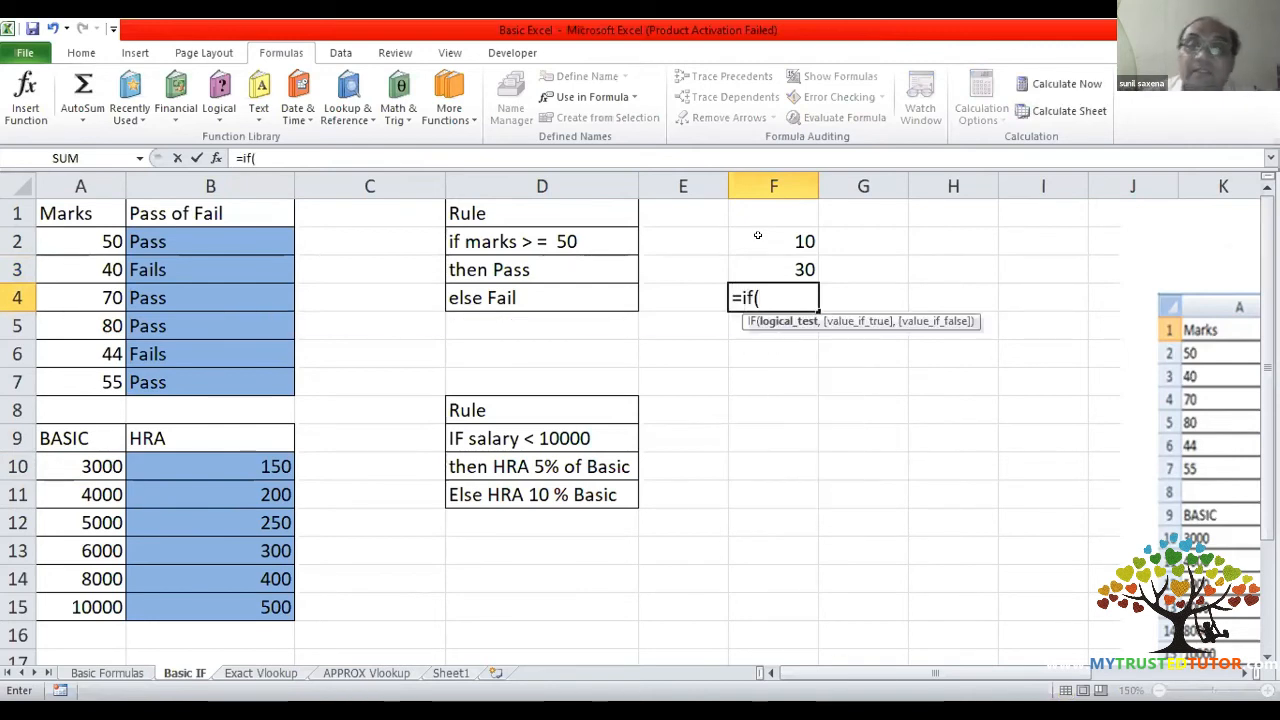
{"action": "left_click", "coordinate": [758, 235]}
{"action": "type", "text": ">"}
{"action": "left_click", "coordinate": [771, 263]}
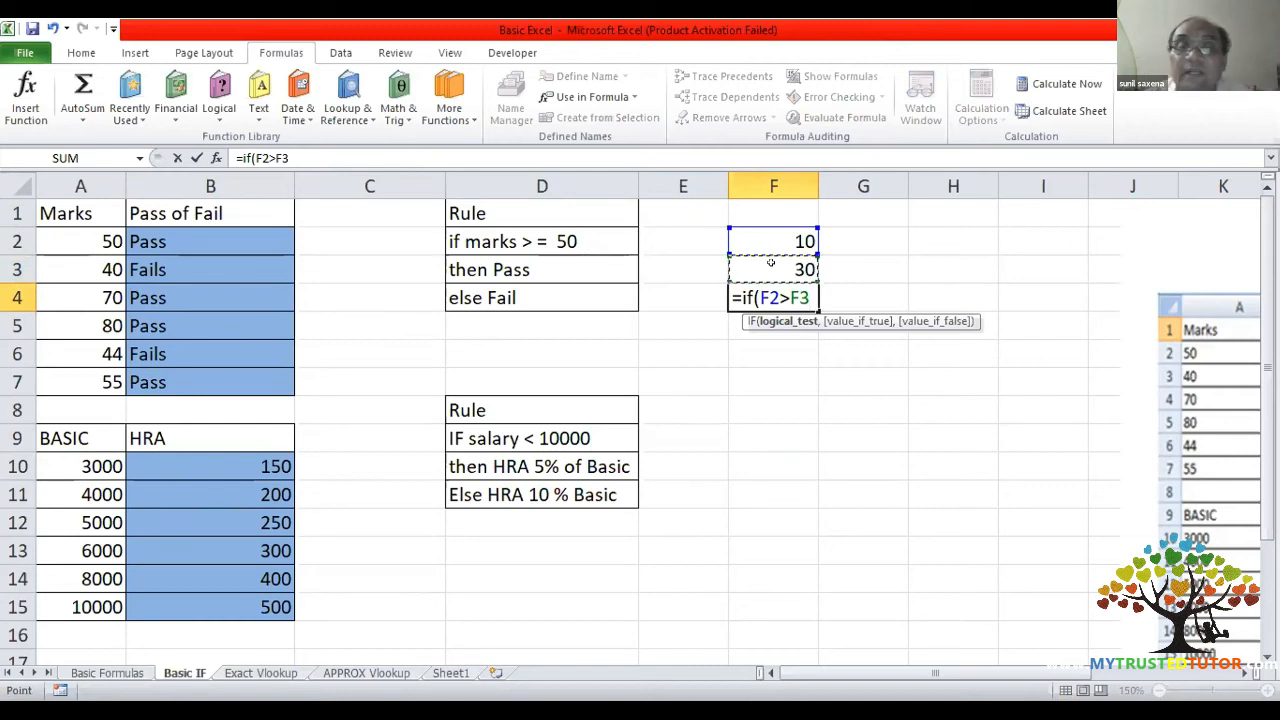
{"action": "type", "text": ","}
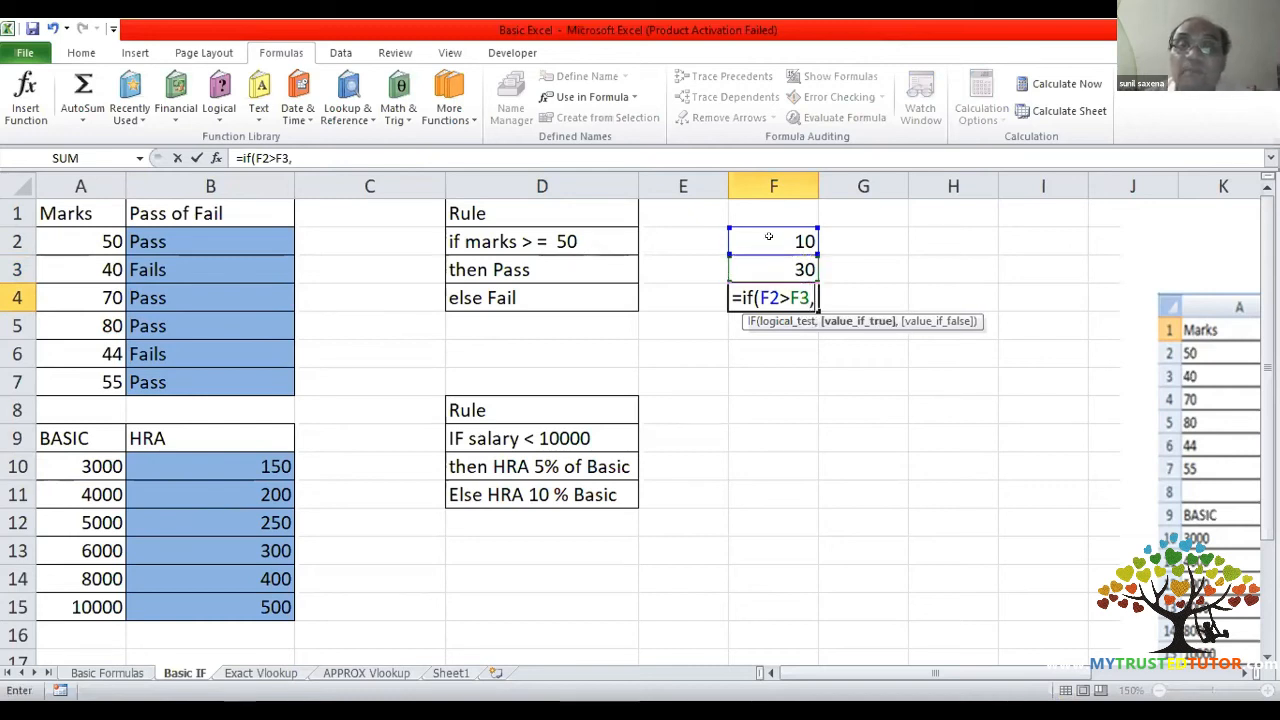
{"action": "left_click", "coordinate": [768, 236]}
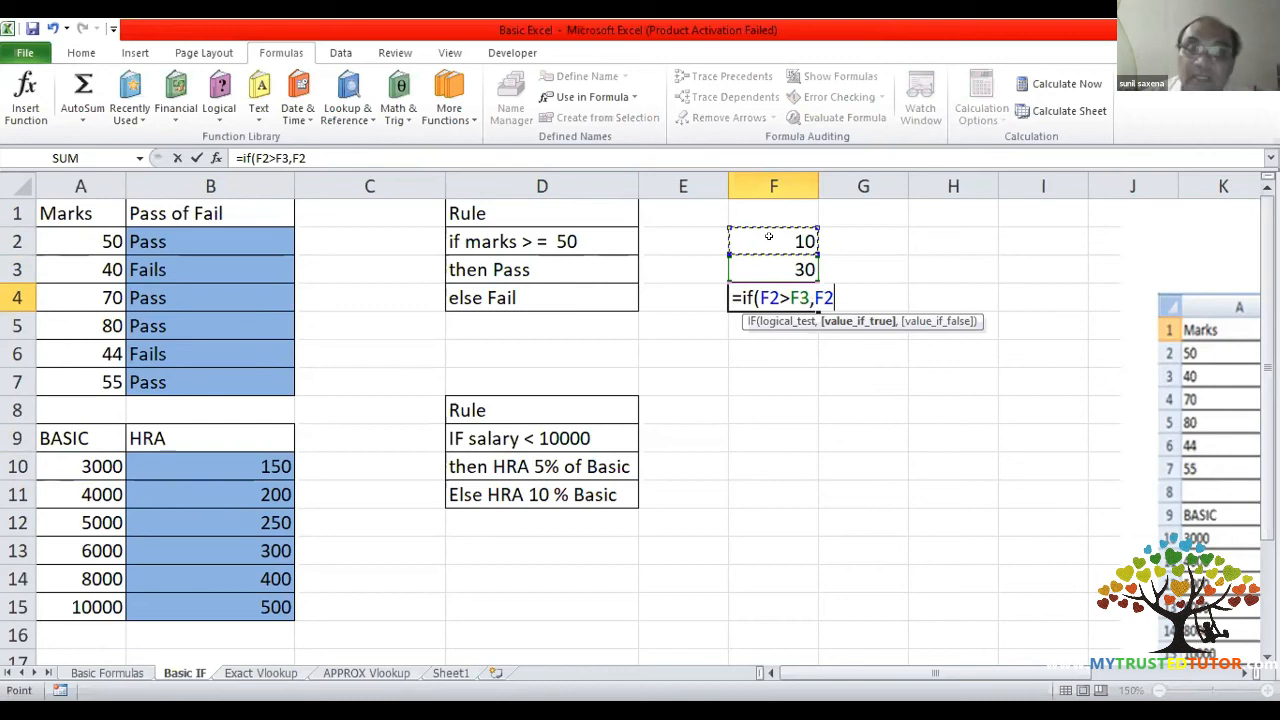
{"action": "type", "text": ","}
{"action": "left_click", "coordinate": [773, 265]}
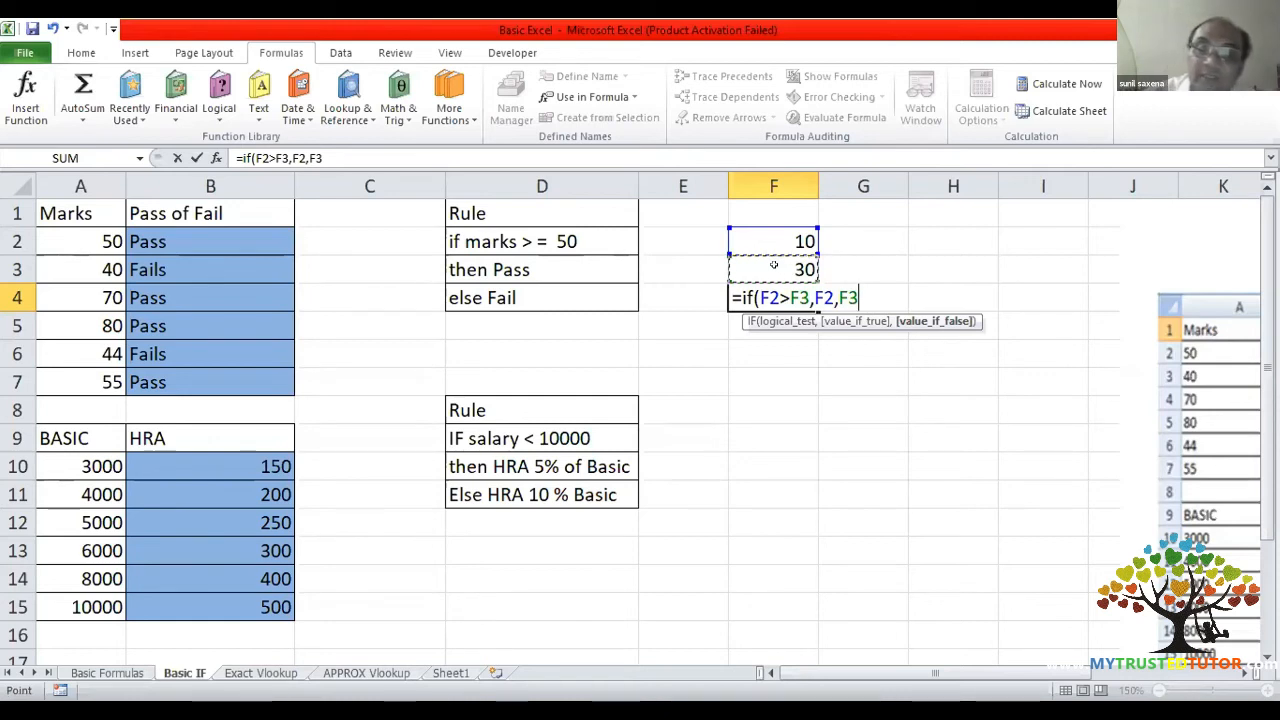
{"action": "type", "text": ")"}
{"action": "key", "text": "Return"}
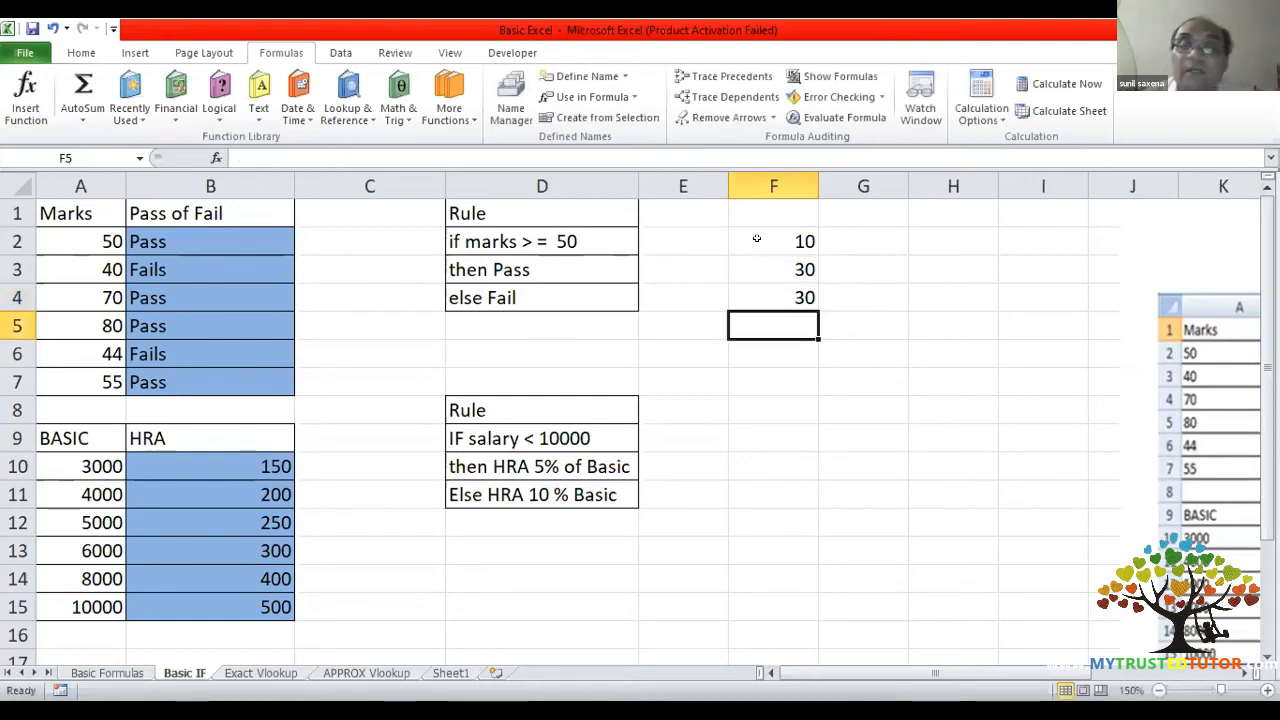
- Set the first sample number in F2 to 600 to test the comparison formula
{"action": "left_click", "coordinate": [757, 234]}
{"action": "type", "text": "600"}
{"action": "key", "text": "Return"}
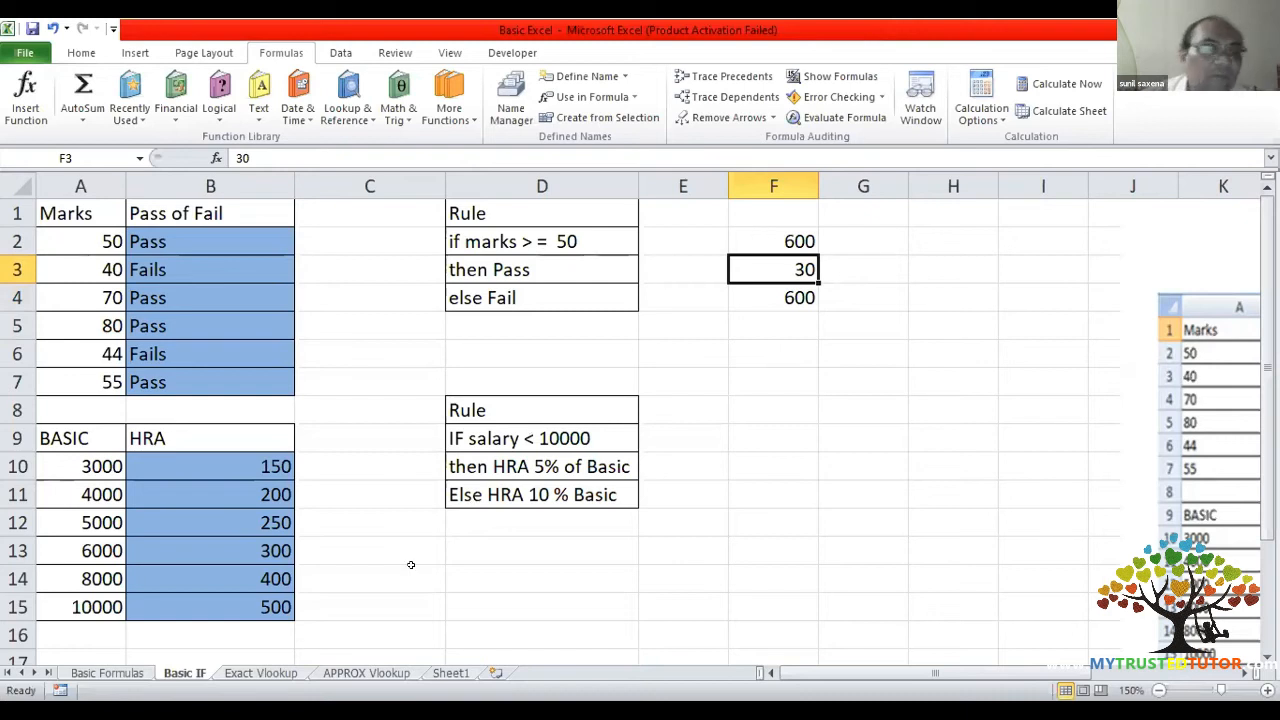
- Open the Exact Vlookup sheet and enter the text Exact in F1 and Abu in F2
{"action": "left_click", "coordinate": [296, 671]}
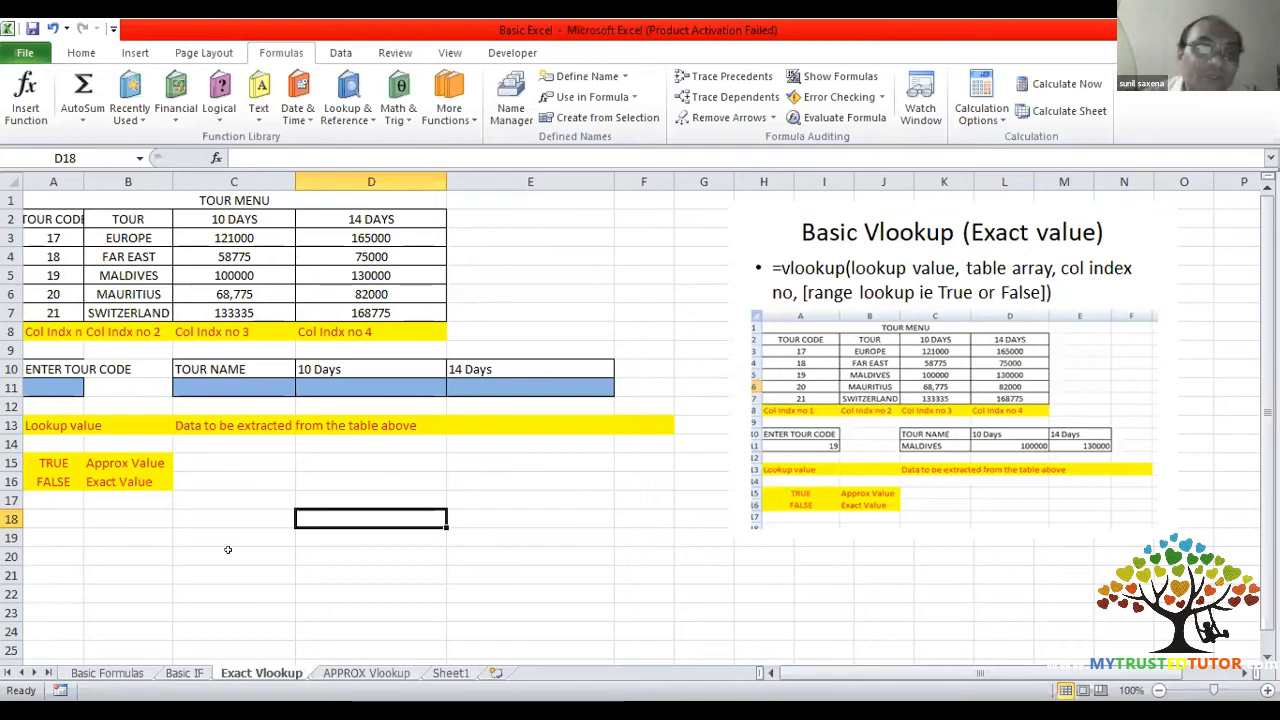
{"action": "left_click", "coordinate": [244, 383]}
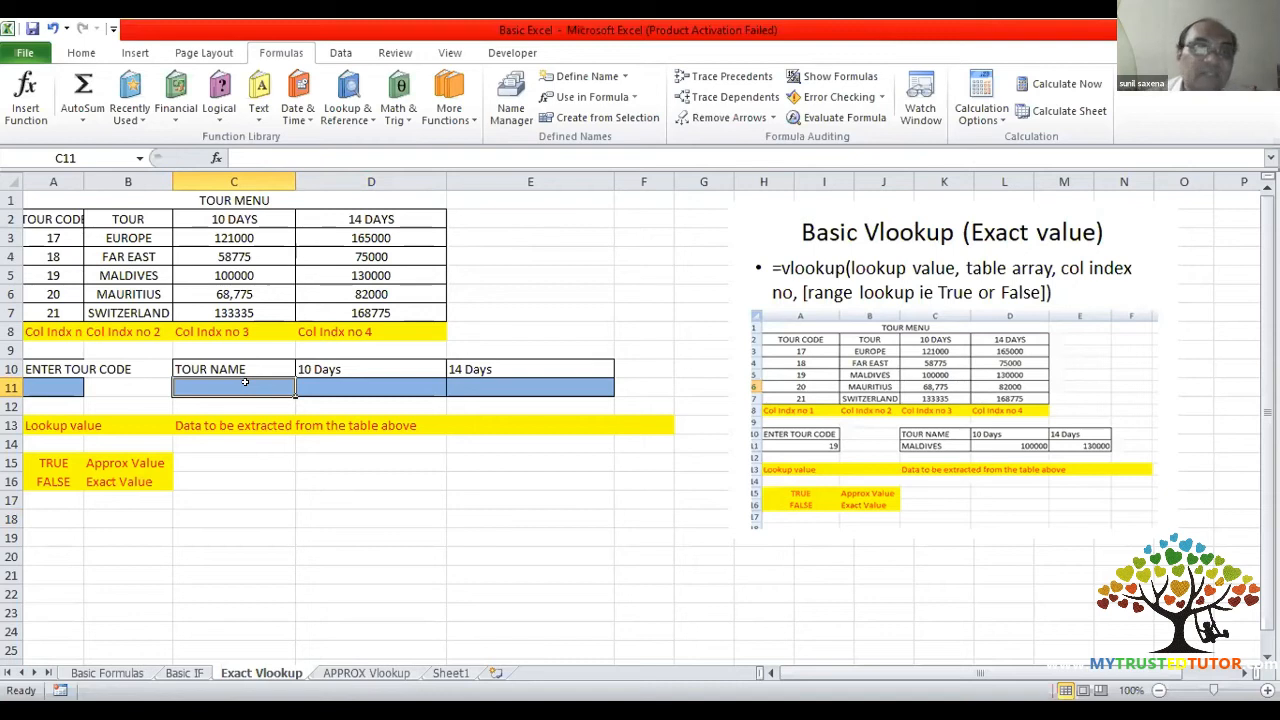
{"action": "left_click", "coordinate": [555, 207]}
{"action": "left_click", "coordinate": [645, 198]}
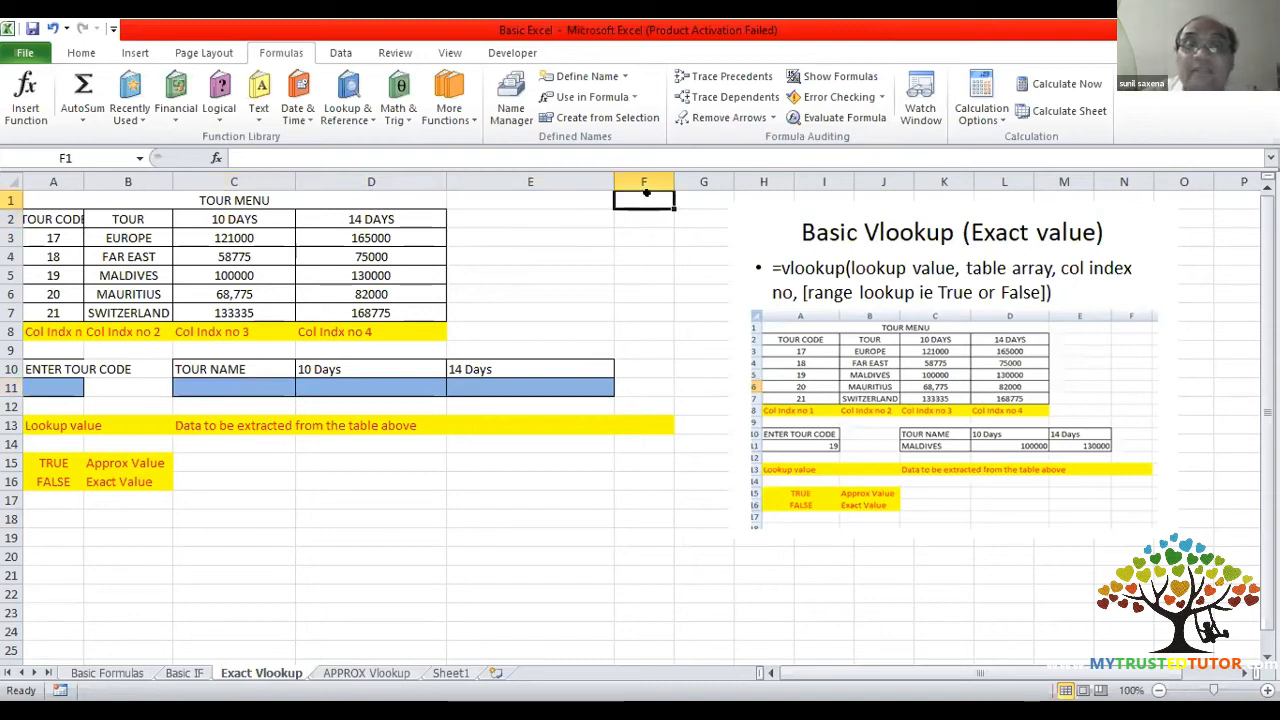
{"action": "type", "text": "Exact"}
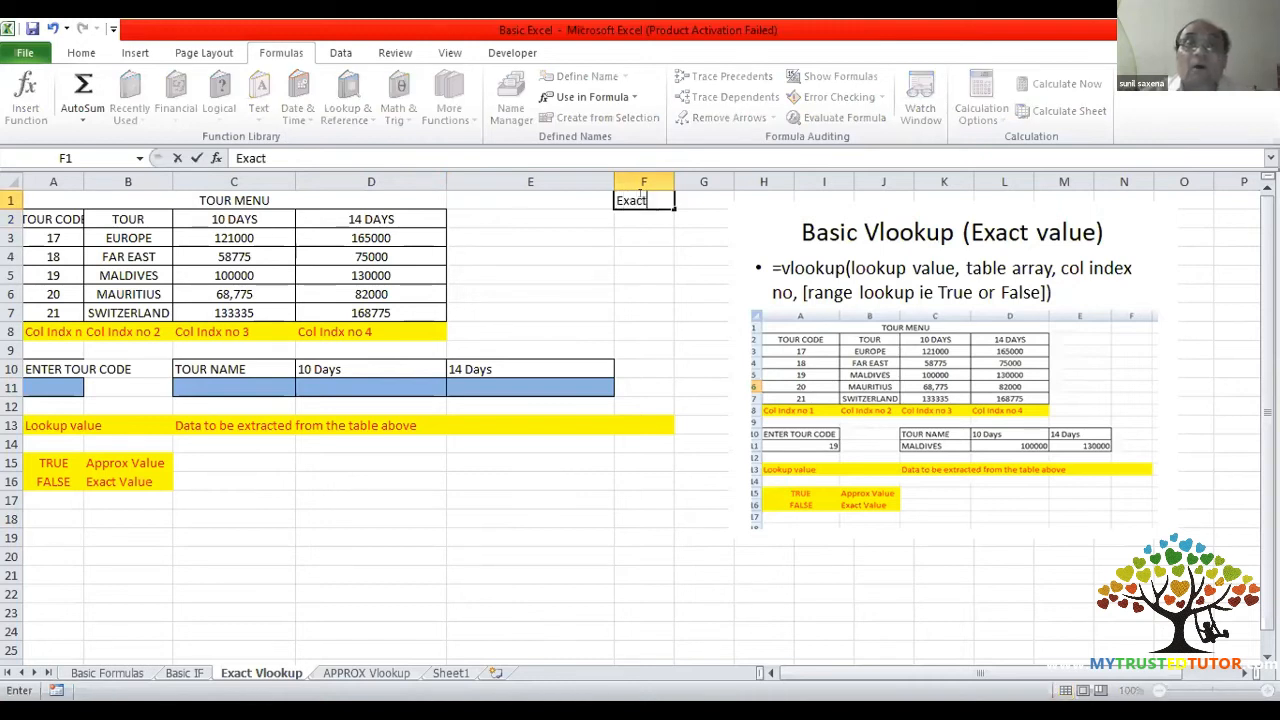
{"action": "key", "text": "Return"}
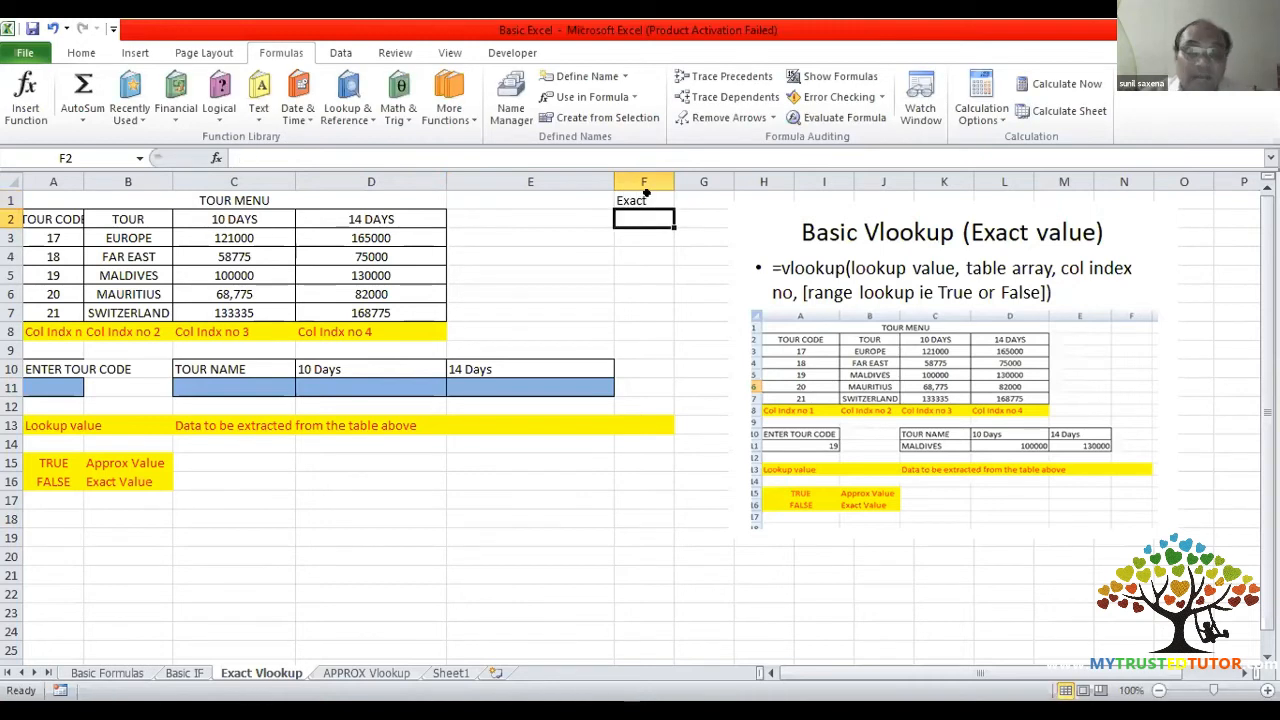
{"action": "type", "text": "Abu"}
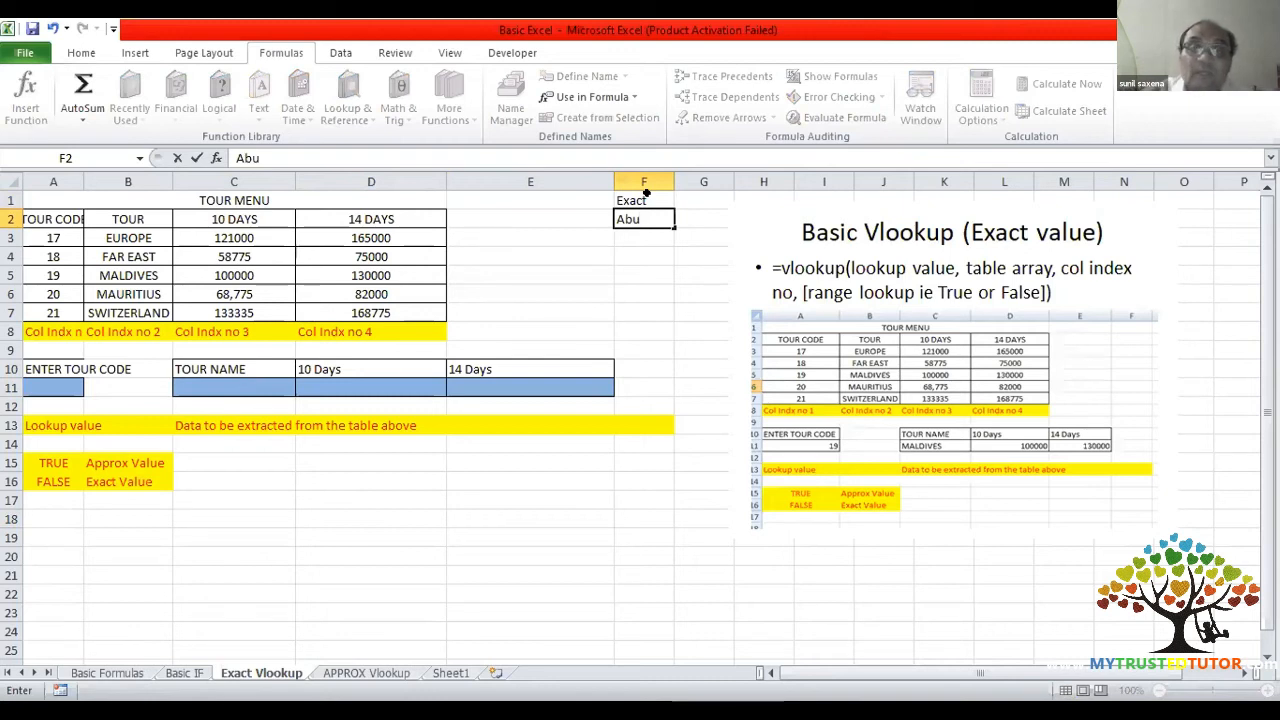
{"action": "key", "text": "Return"}
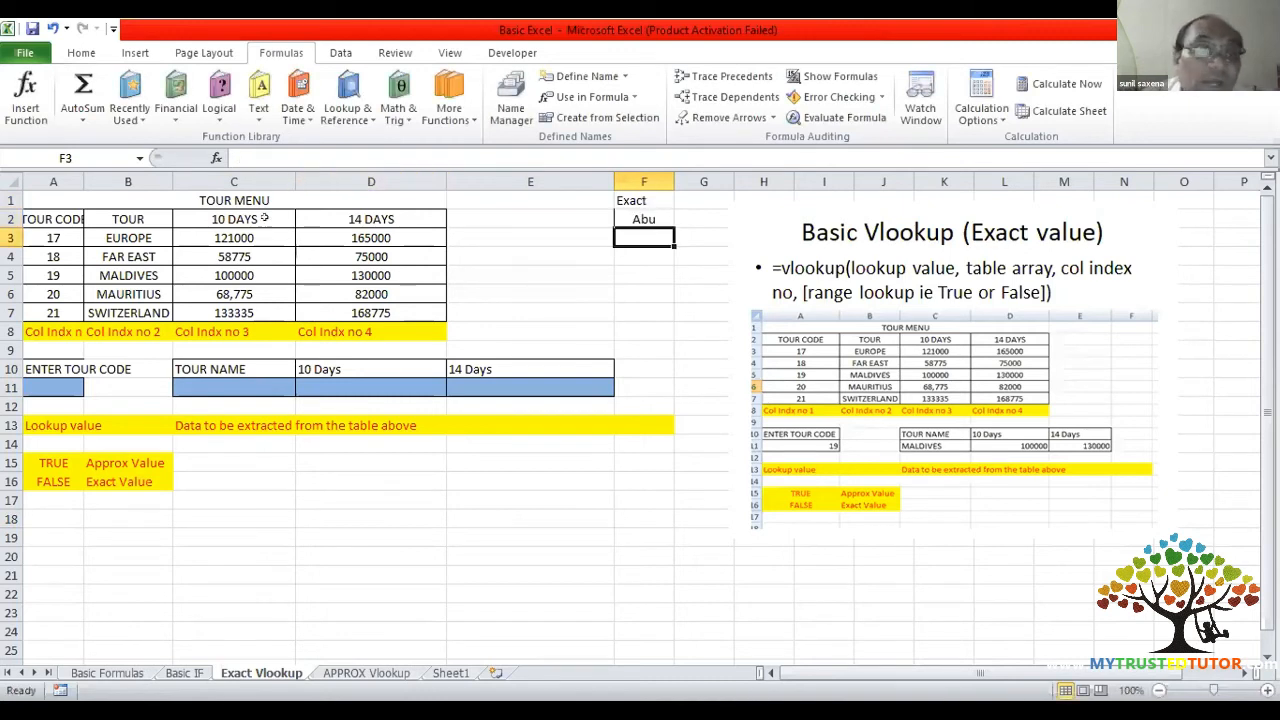
- Enter the sample tour code 17 in A11 and point out the tour name and 10 Days result cells
{"action": "left_click", "coordinate": [38, 234]}
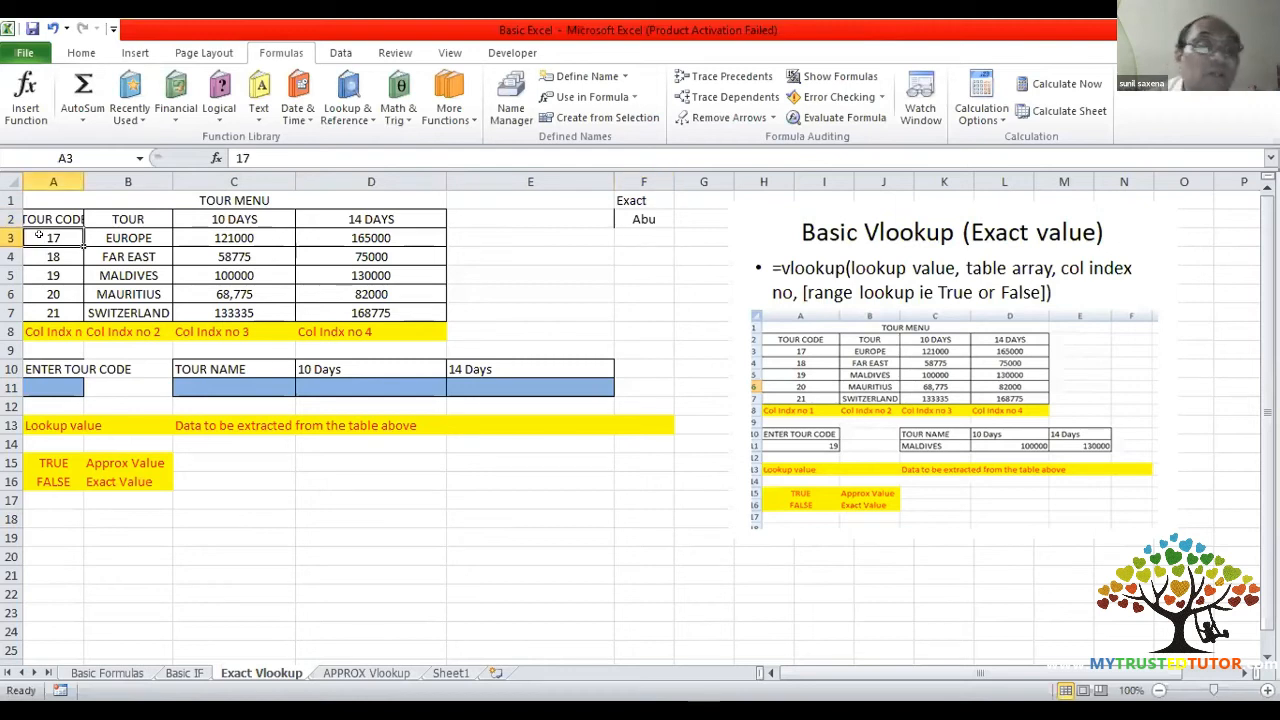
{"action": "left_click", "coordinate": [51, 381]}
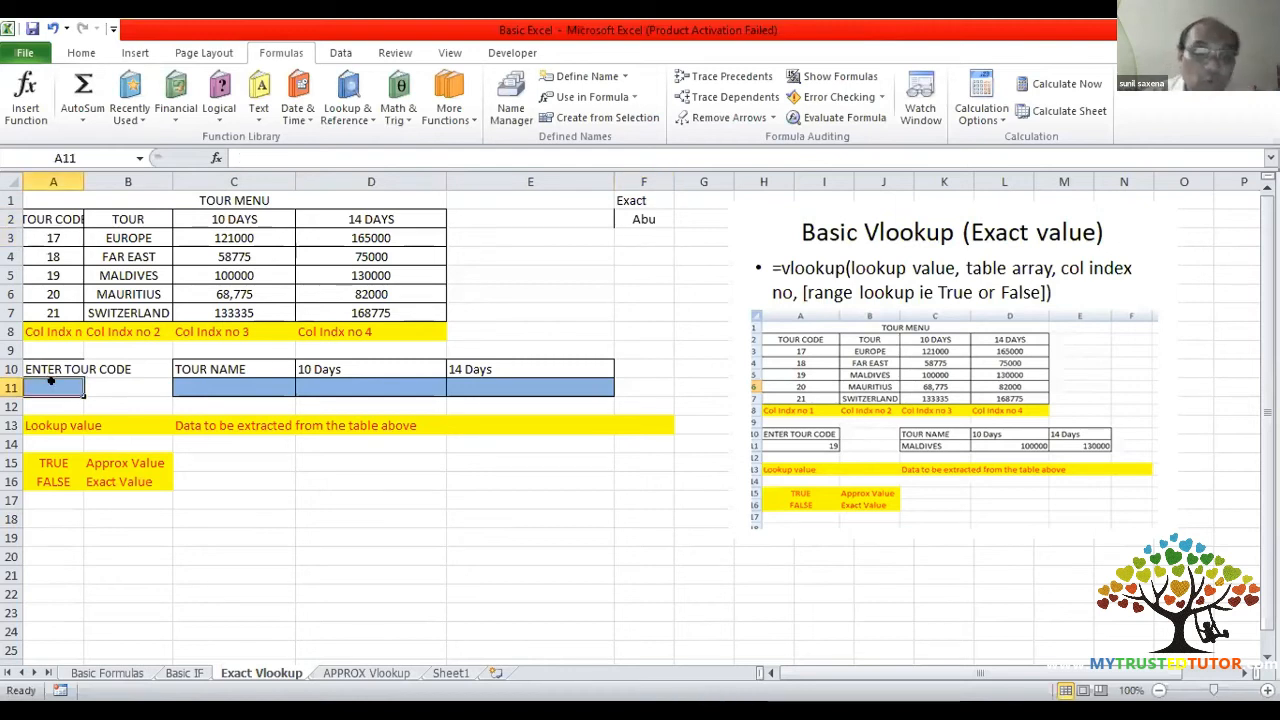
{"action": "type", "text": "17"}
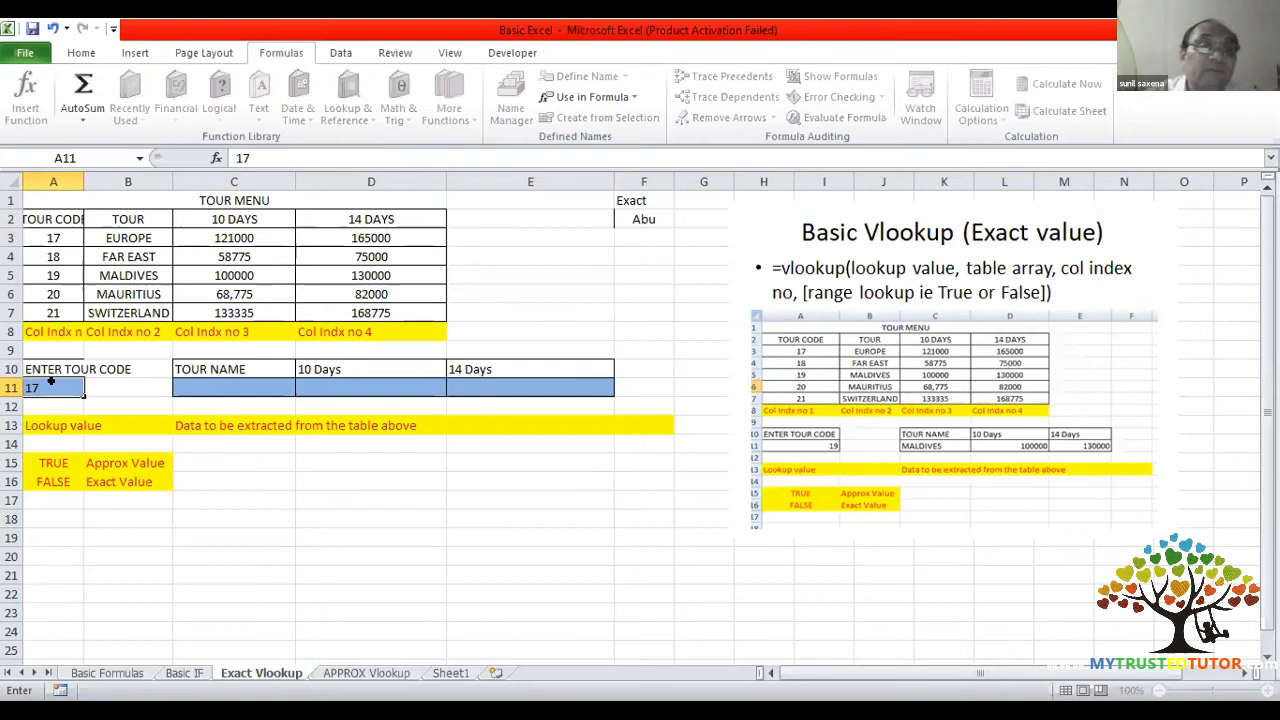
{"action": "key", "text": "Return"}
{"action": "left_click", "coordinate": [203, 385]}
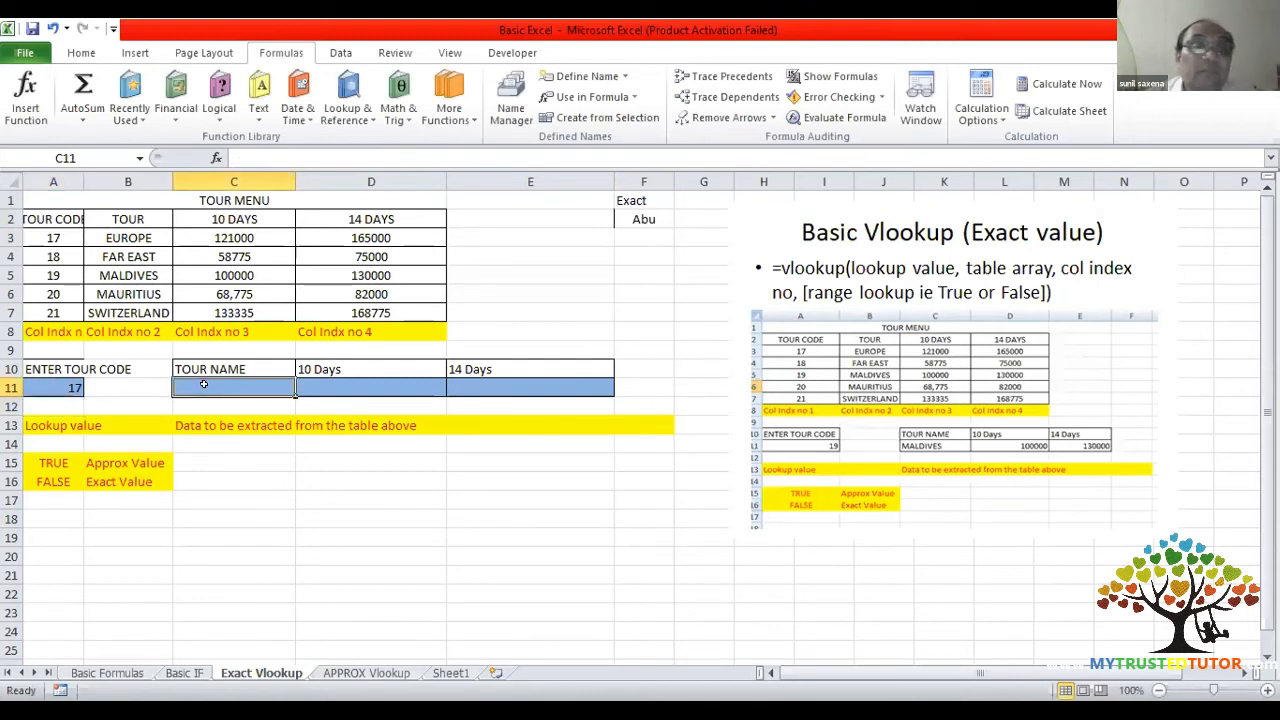
{"action": "left_click", "coordinate": [345, 384]}
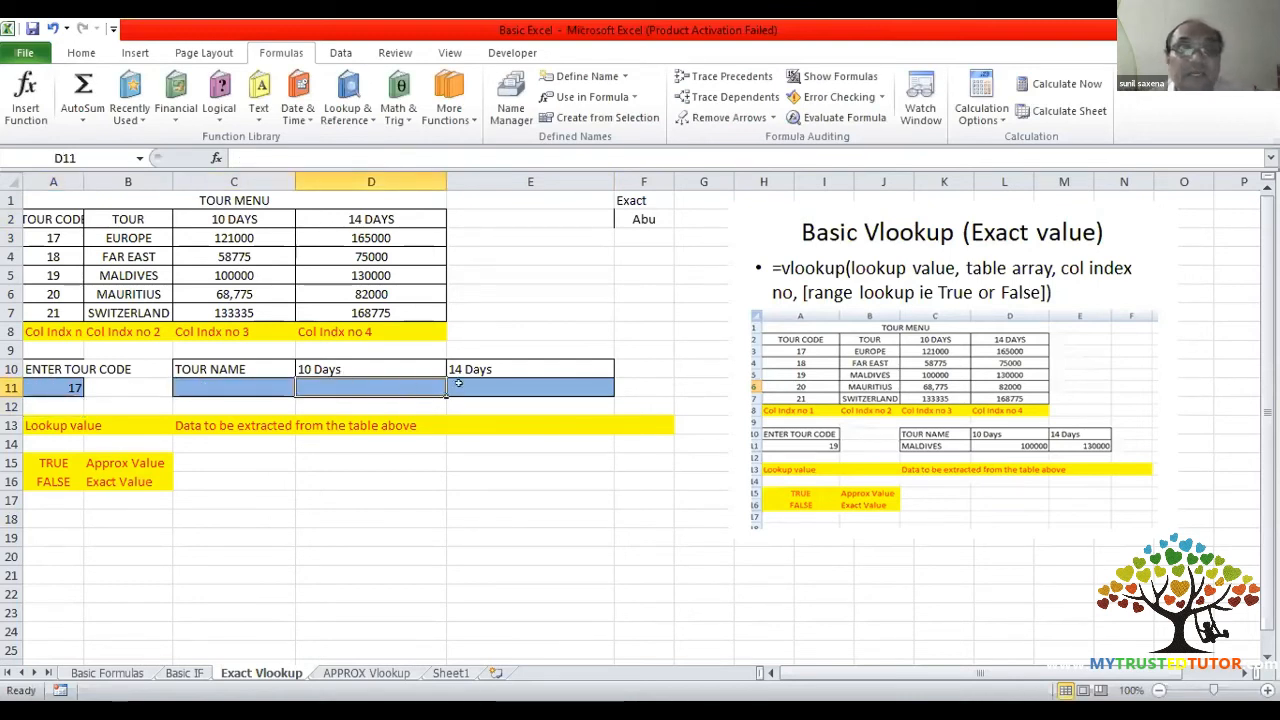
- Try the tour code 20 in A11, then clear the cell
{"action": "left_click", "coordinate": [66, 385]}
{"action": "type", "text": "20"}
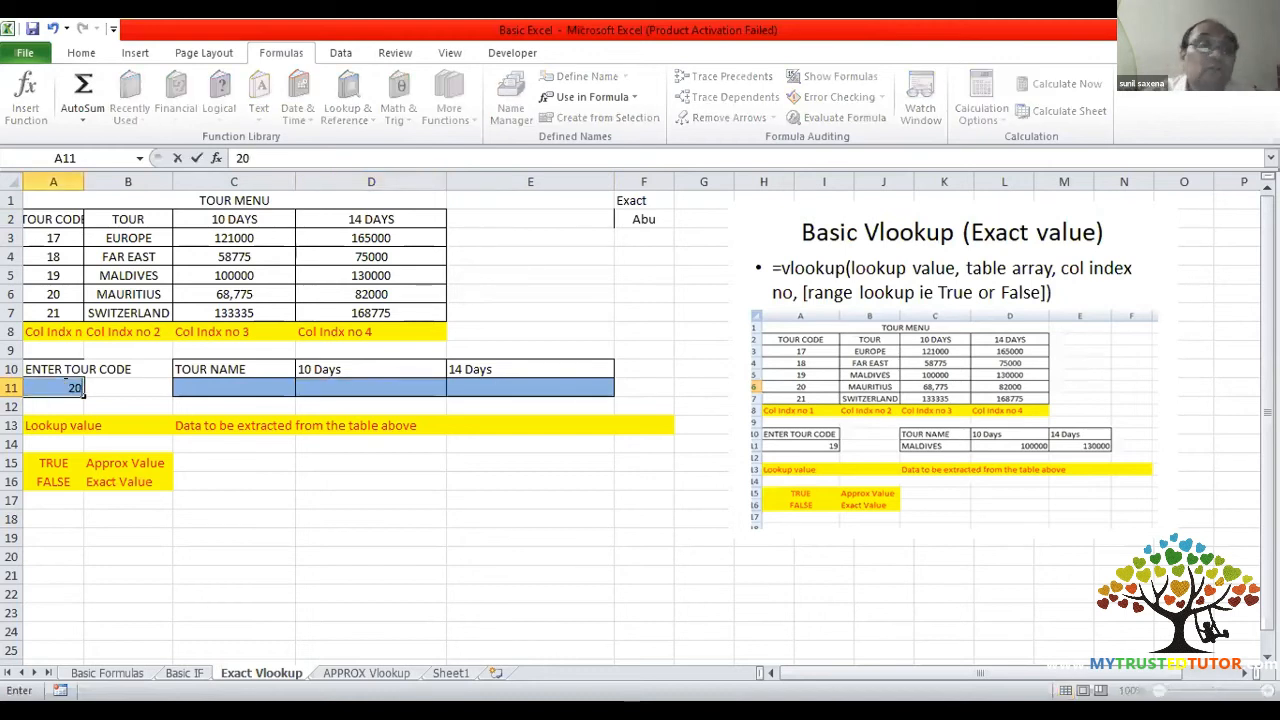
{"action": "key", "text": "Return"}
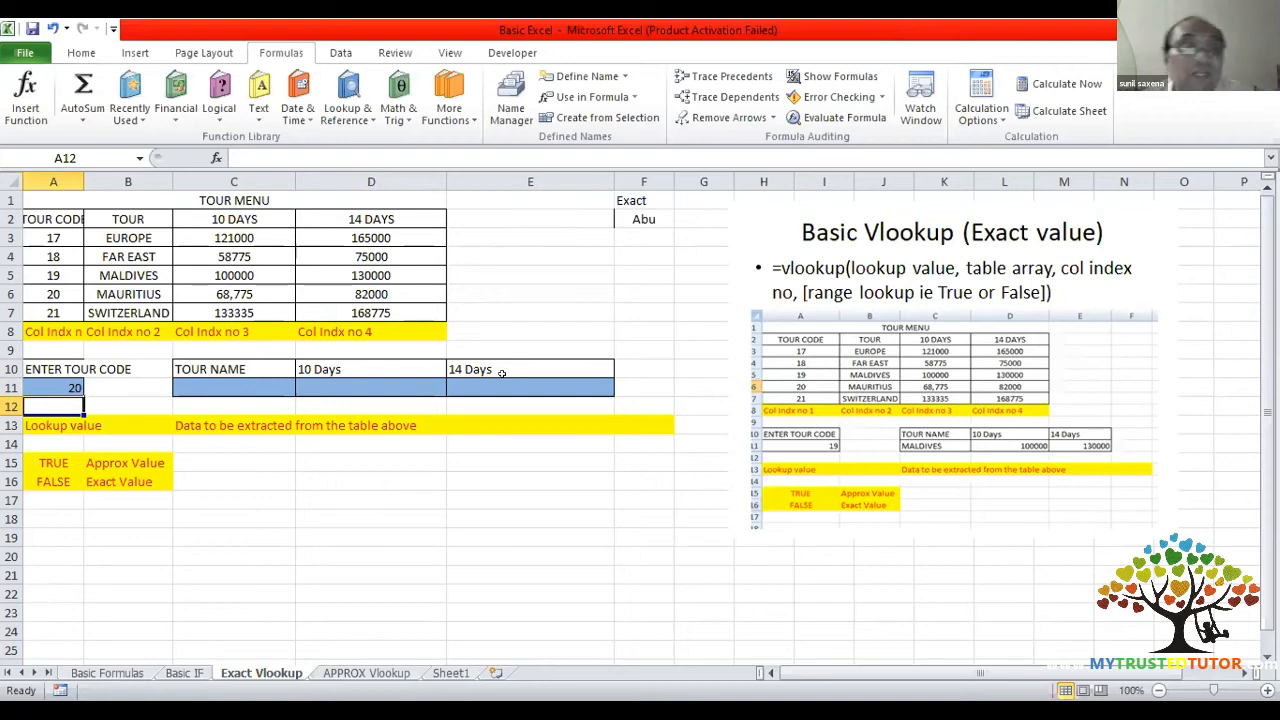
{"action": "left_click", "coordinate": [258, 386]}
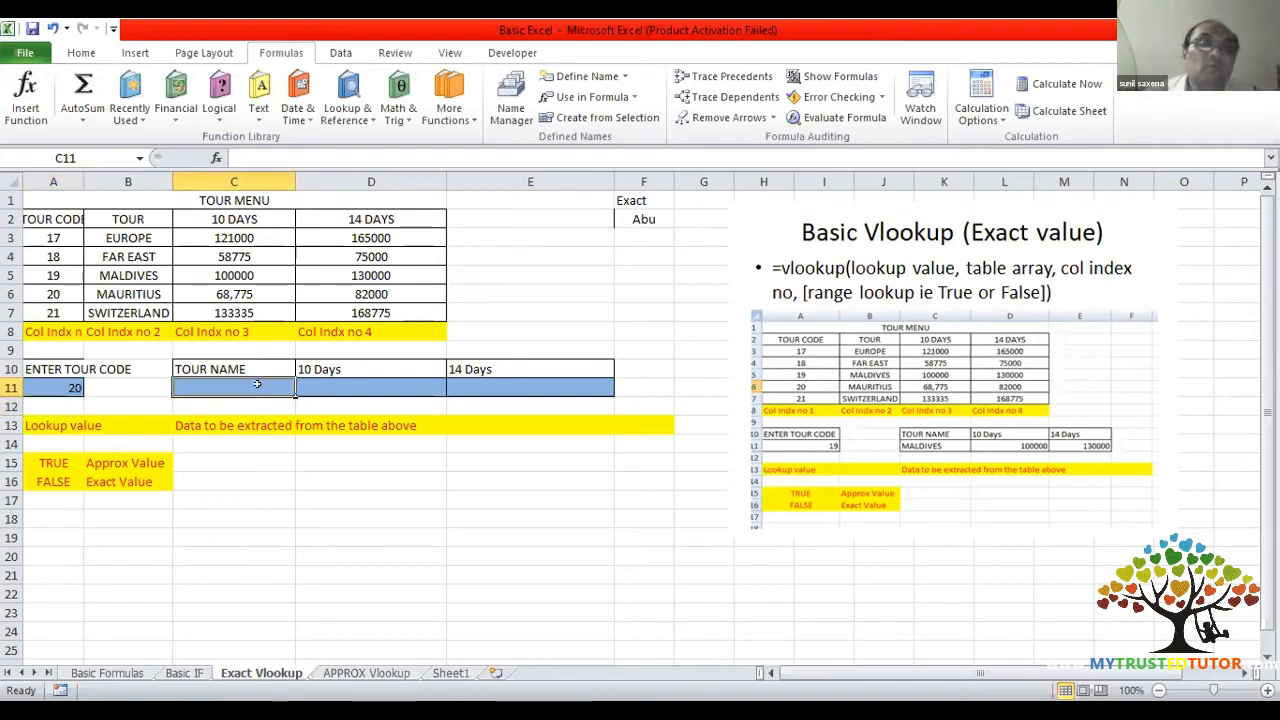
{"action": "left_click", "coordinate": [68, 385]}
{"action": "key", "text": "Delete"}
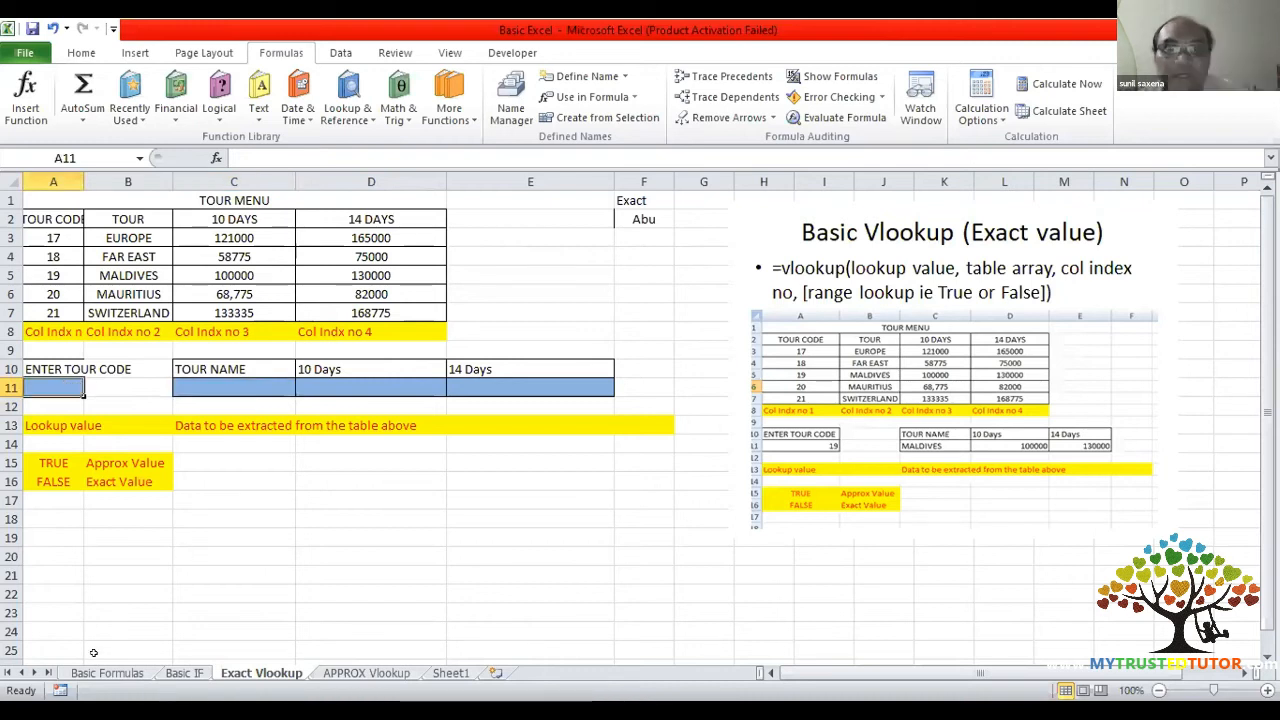
- Examine the tour table A2:D7 as the lookup source, along with tour code cell A11 and tour name cell C11
{"action": "left_click", "coordinate": [62, 210]}
{"action": "left_click_drag", "start_coordinate": [62, 206], "coordinate": [393, 295]}
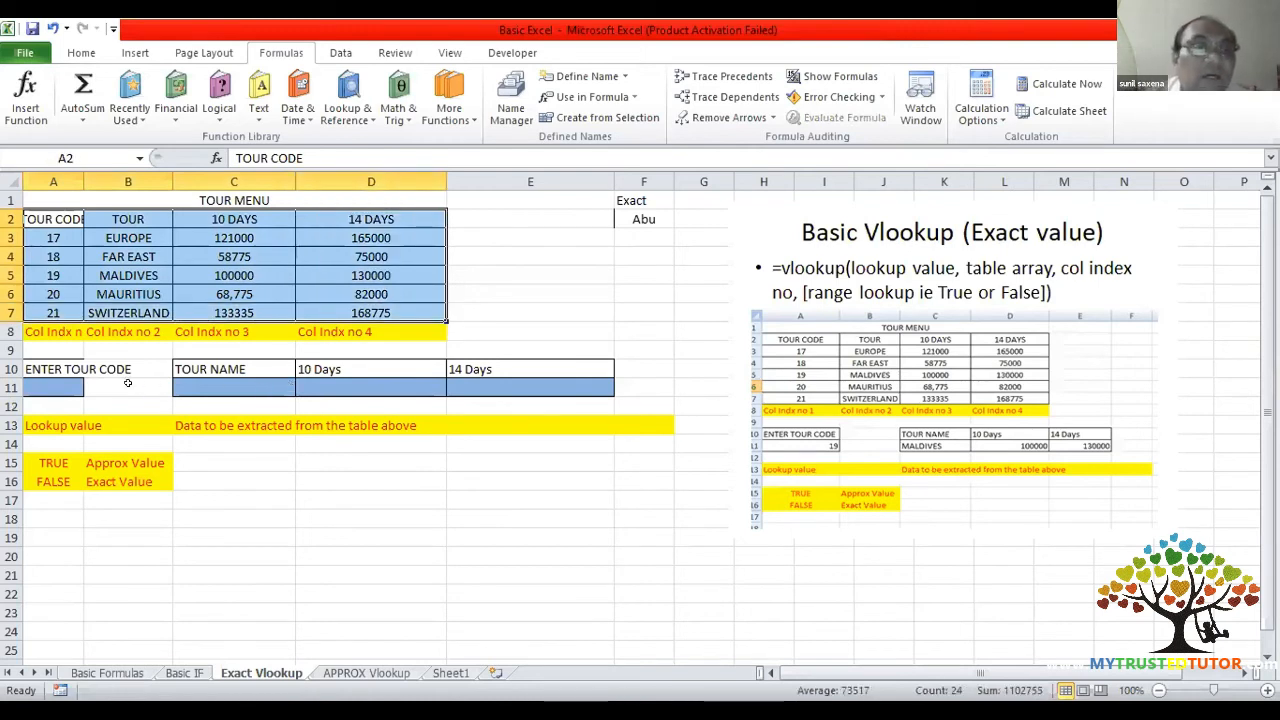
{"action": "left_click", "coordinate": [52, 387]}
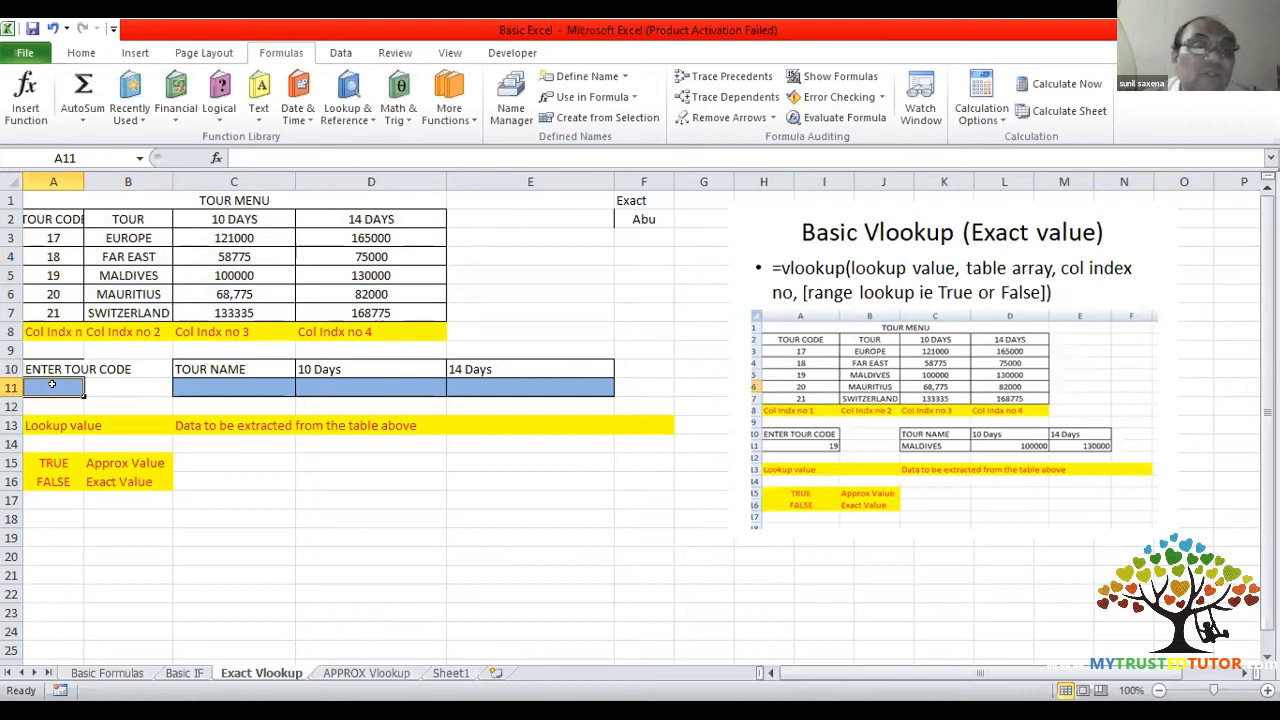
{"action": "left_click", "coordinate": [249, 383]}
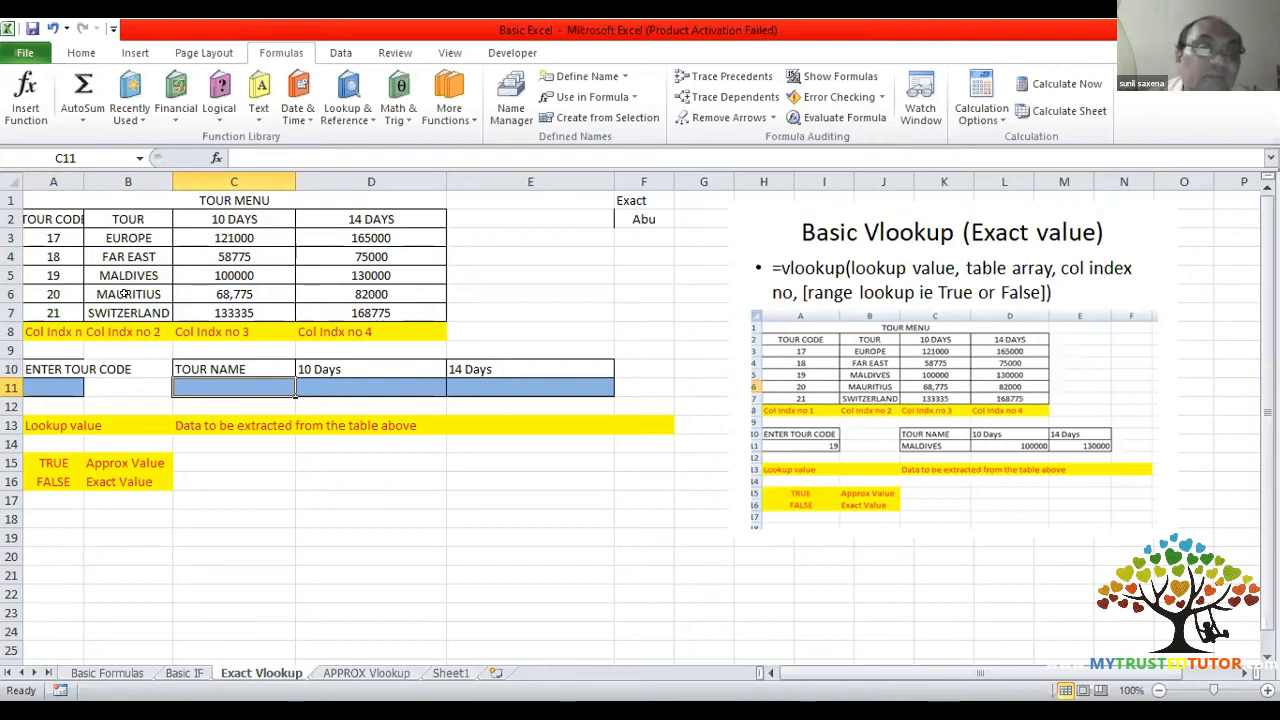
- Auto-fit the width of column A to show the tour code heading and column index label in full
{"action": "left_click", "coordinate": [61, 269]}
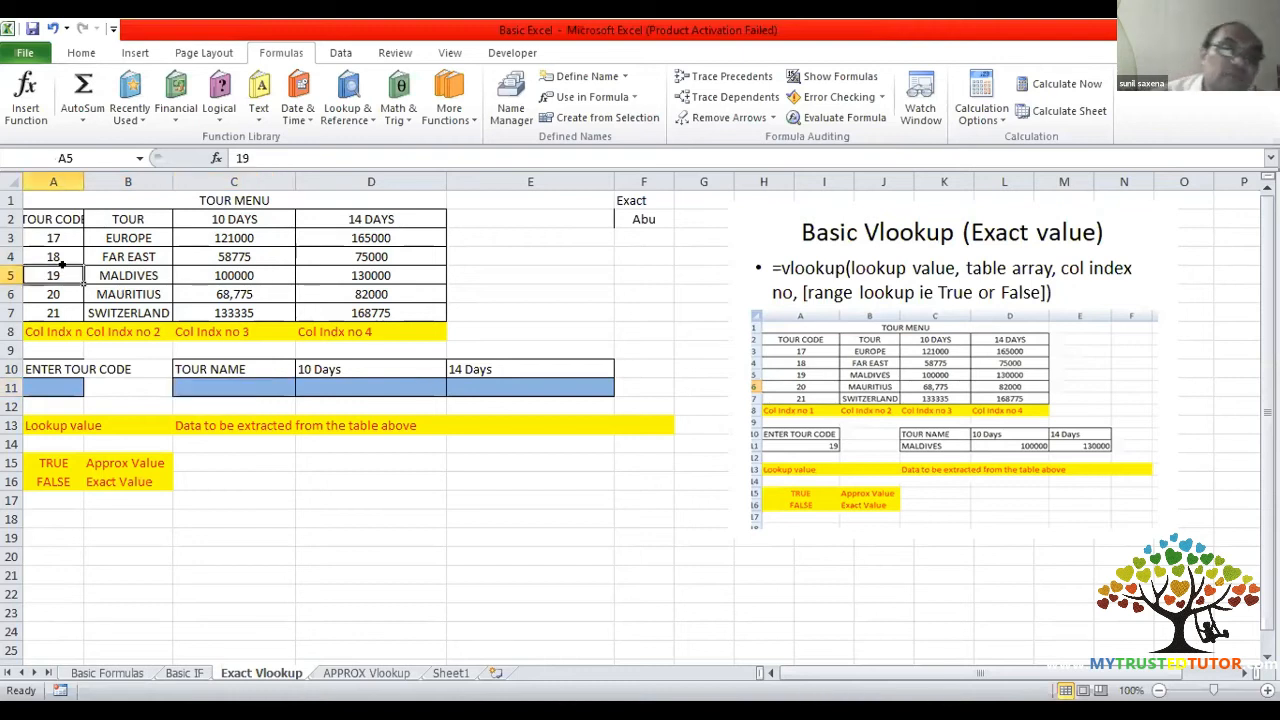
{"action": "key", "text": "Down"}
{"action": "key", "text": "Down"}
{"action": "key", "text": "Down"}
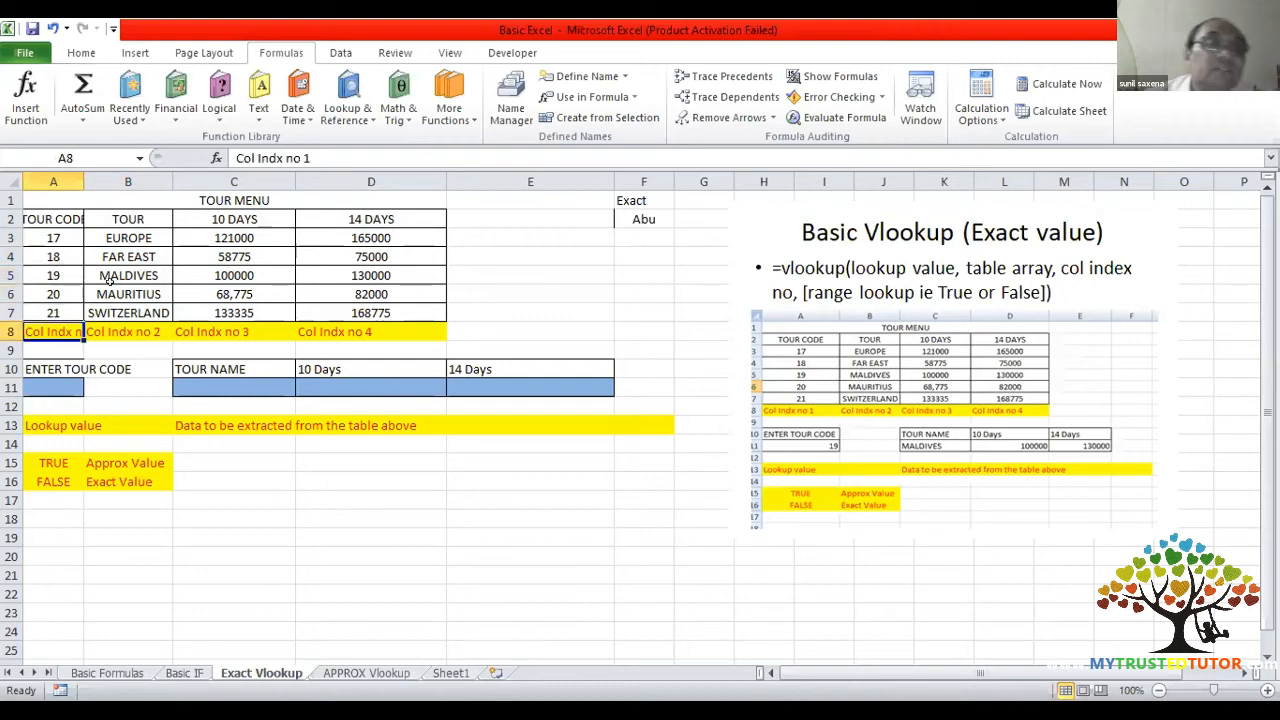
{"action": "double_click", "coordinate": [83, 176]}
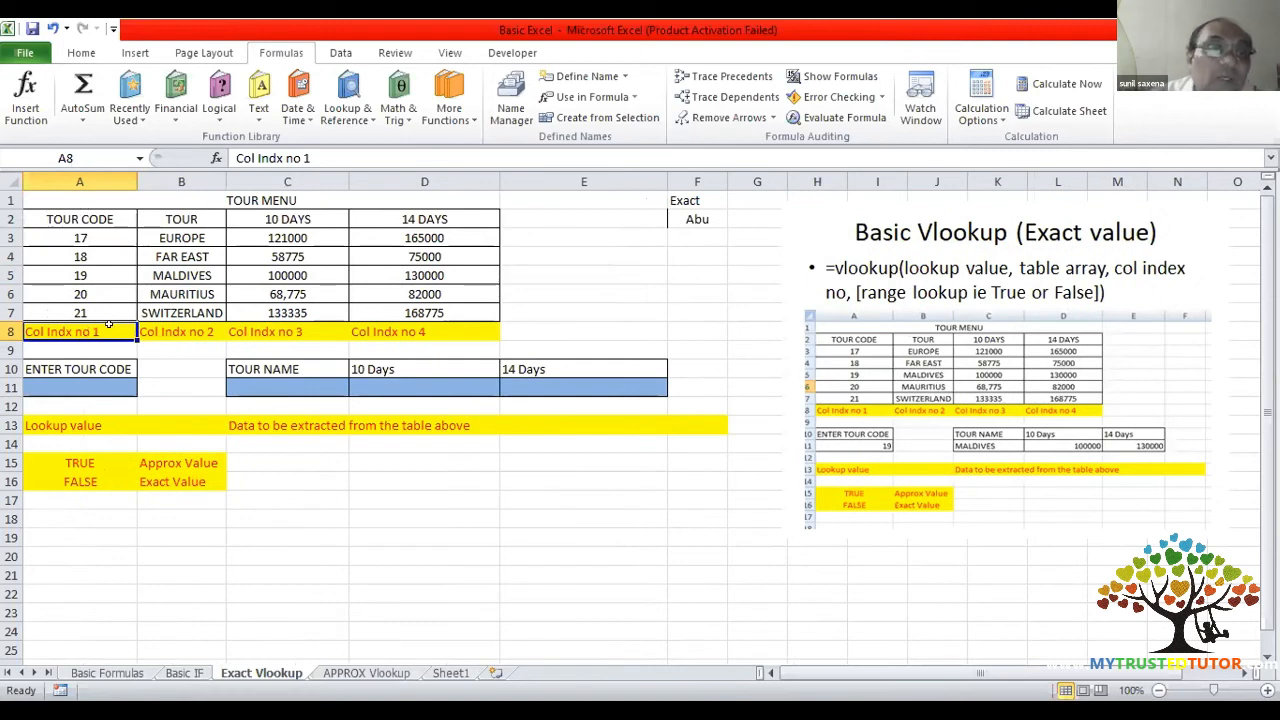
- Examine the column index labels across A8:D8 and the tour code column A2:A7 that the lookup value is matched against
{"action": "key", "text": "Right"}
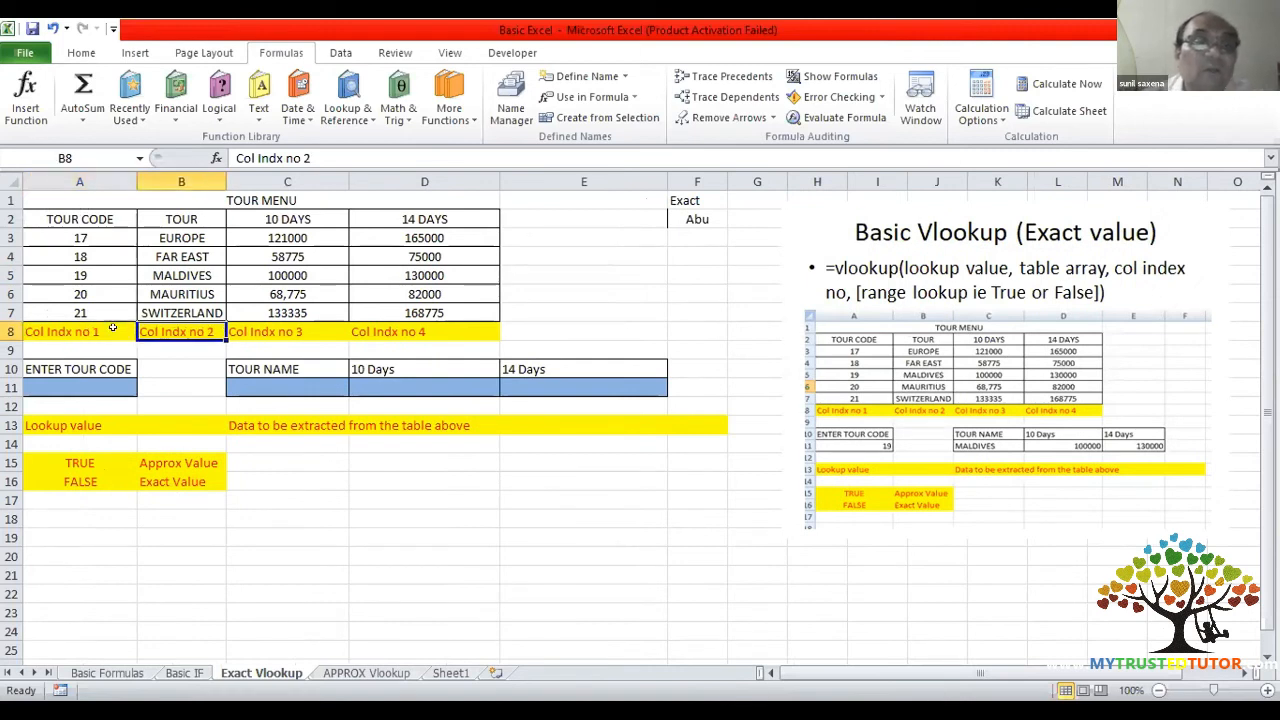
{"action": "key", "text": "Right"}
{"action": "key", "text": "Right"}
{"action": "key", "text": "Right"}
{"action": "key", "text": "Right"}
{"action": "key", "text": "Right"}
{"action": "key", "text": "Right"}
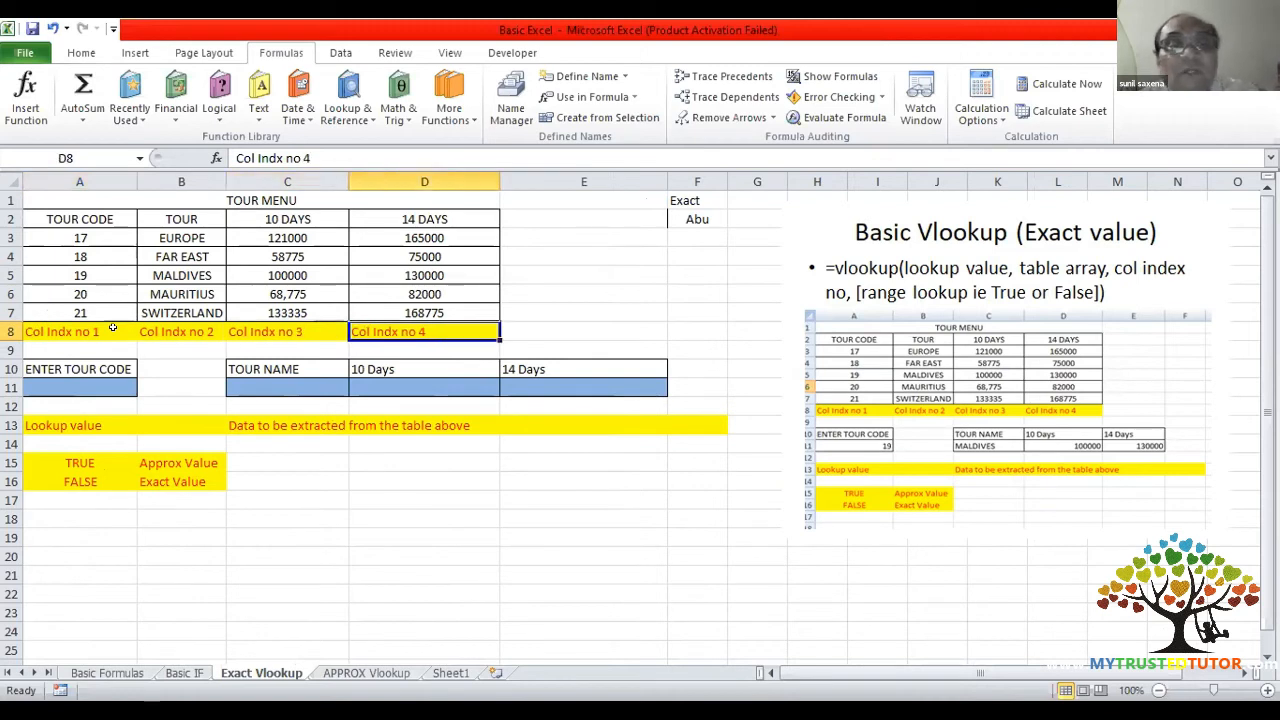
{"action": "key", "text": "Left"}
{"action": "key", "text": "Left"}
{"action": "key", "text": "Left"}
{"action": "key", "text": "Left"}
{"action": "key", "text": "Left"}
{"action": "key", "text": "Left"}
{"action": "key", "text": "Left"}
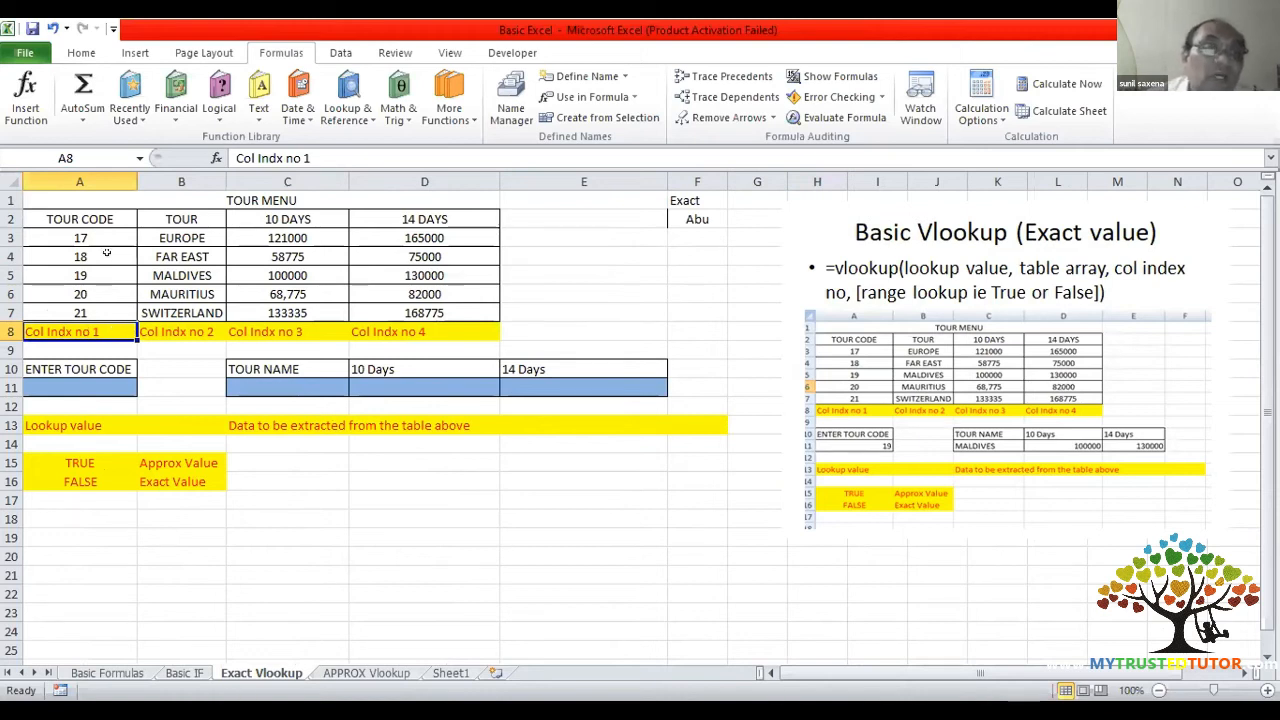
{"action": "left_click_drag", "start_coordinate": [99, 210], "coordinate": [121, 294]}
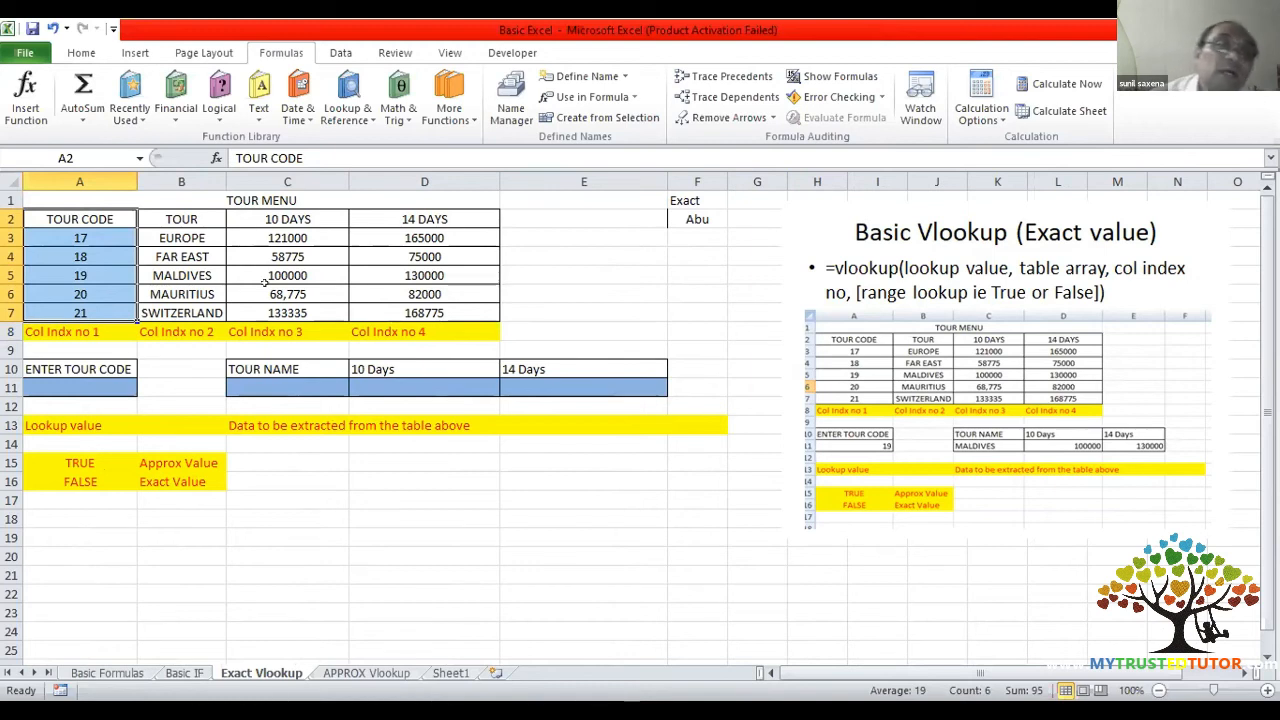
{"action": "left_click_drag", "start_coordinate": [100, 220], "coordinate": [110, 308]}
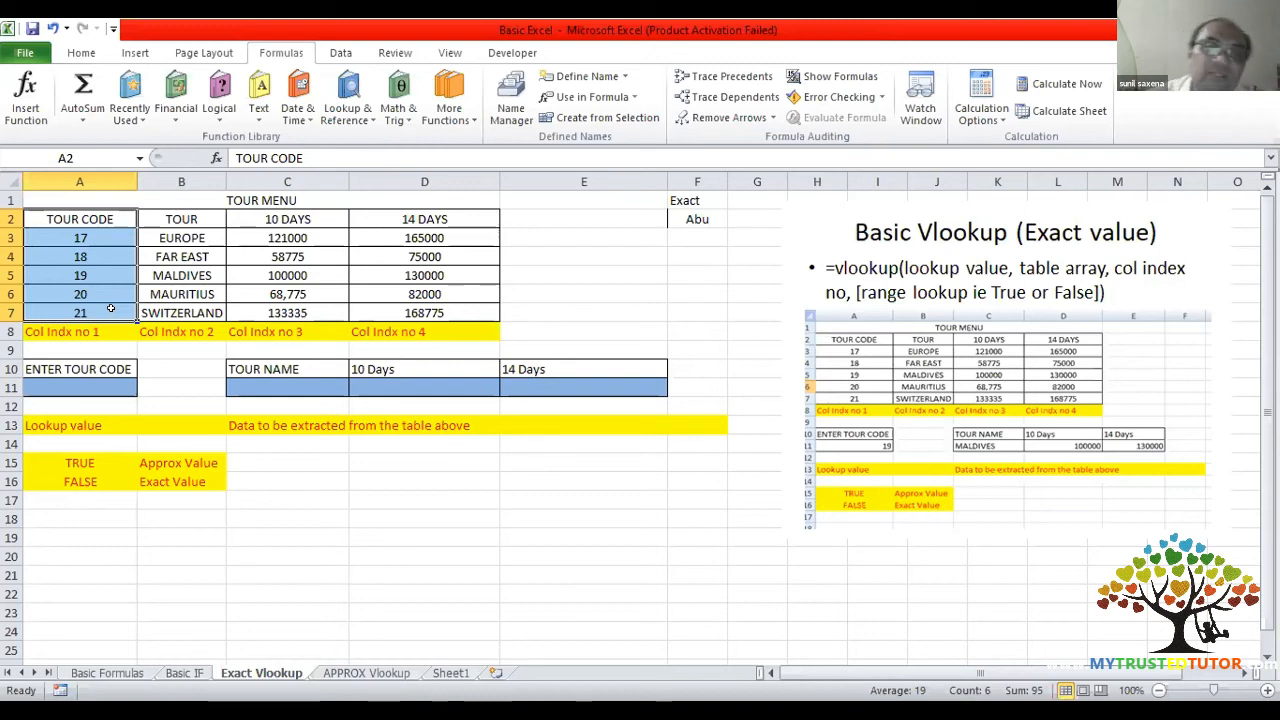
{"action": "left_click", "coordinate": [121, 383]}
{"action": "left_click", "coordinate": [260, 385]}
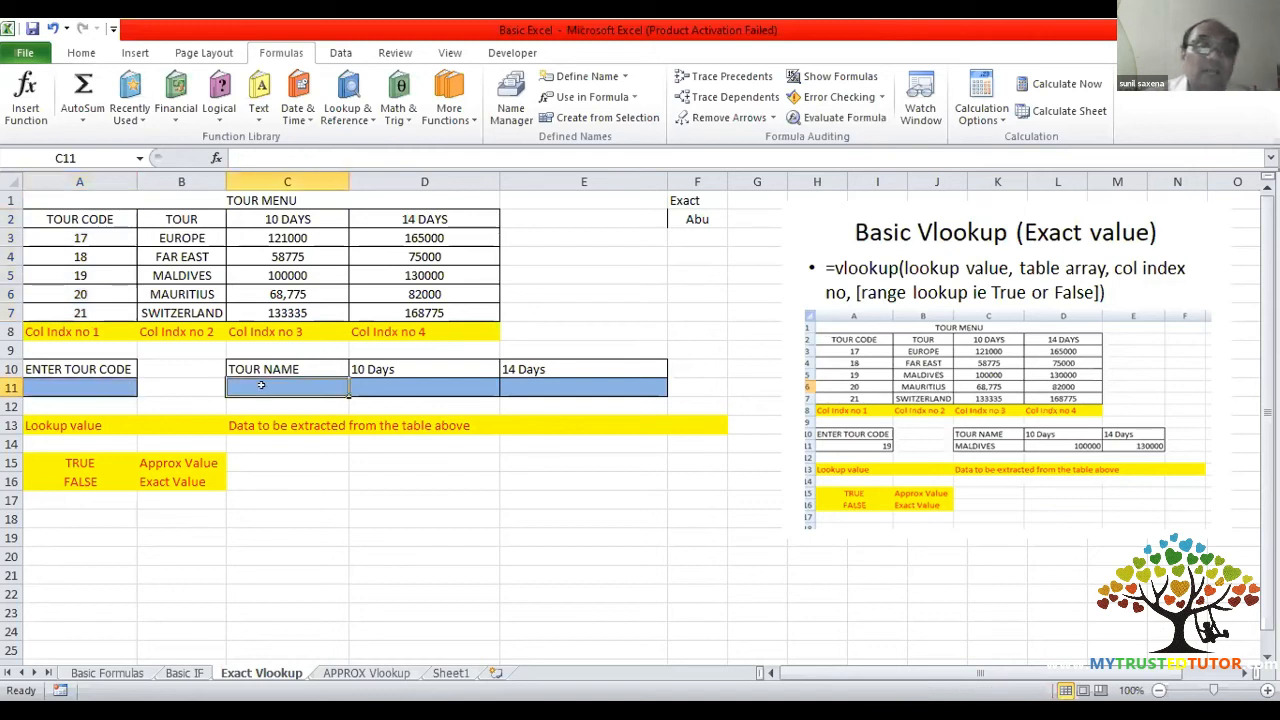
{"action": "type", "text": "="}
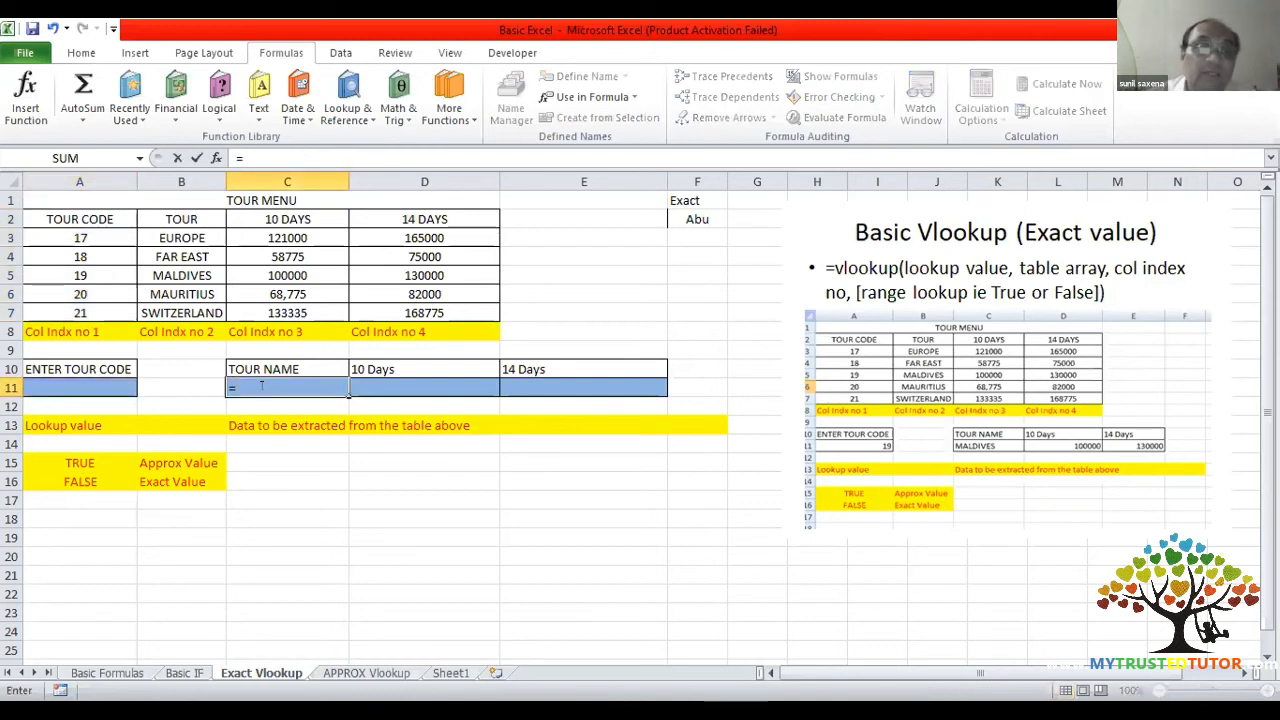
{"action": "type", "text": "v"}
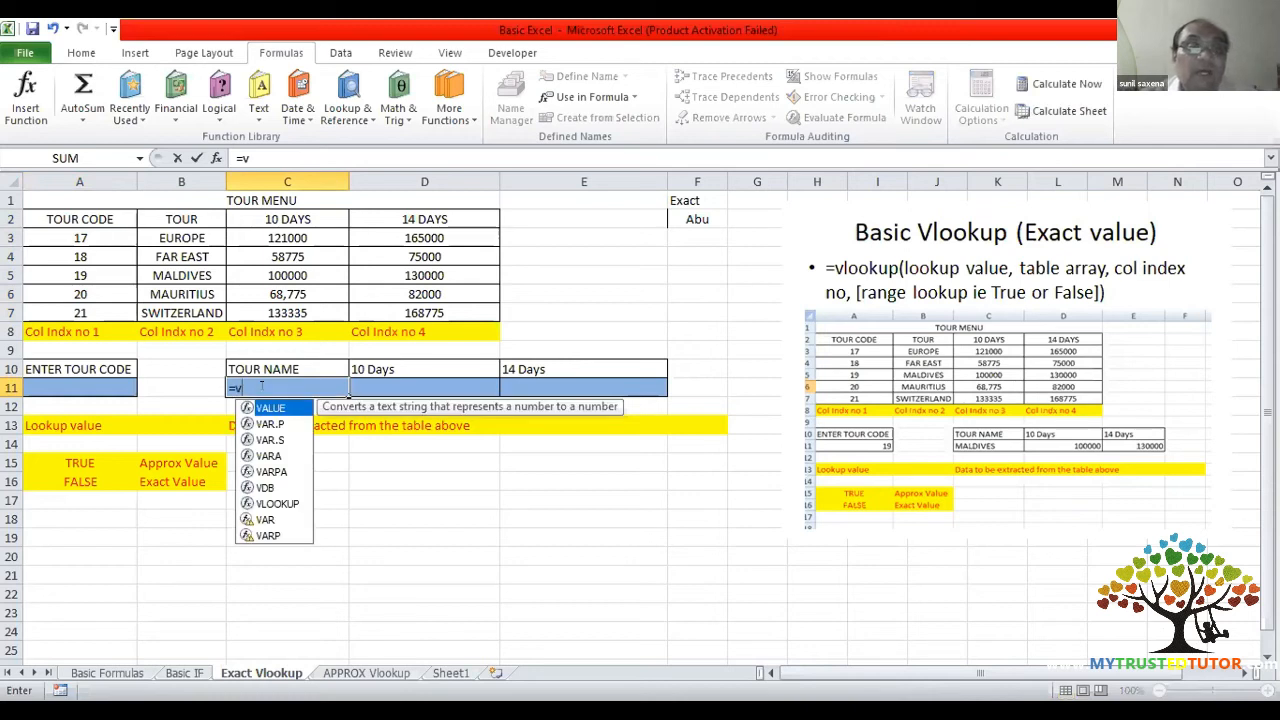
{"action": "type", "text": "loo"}
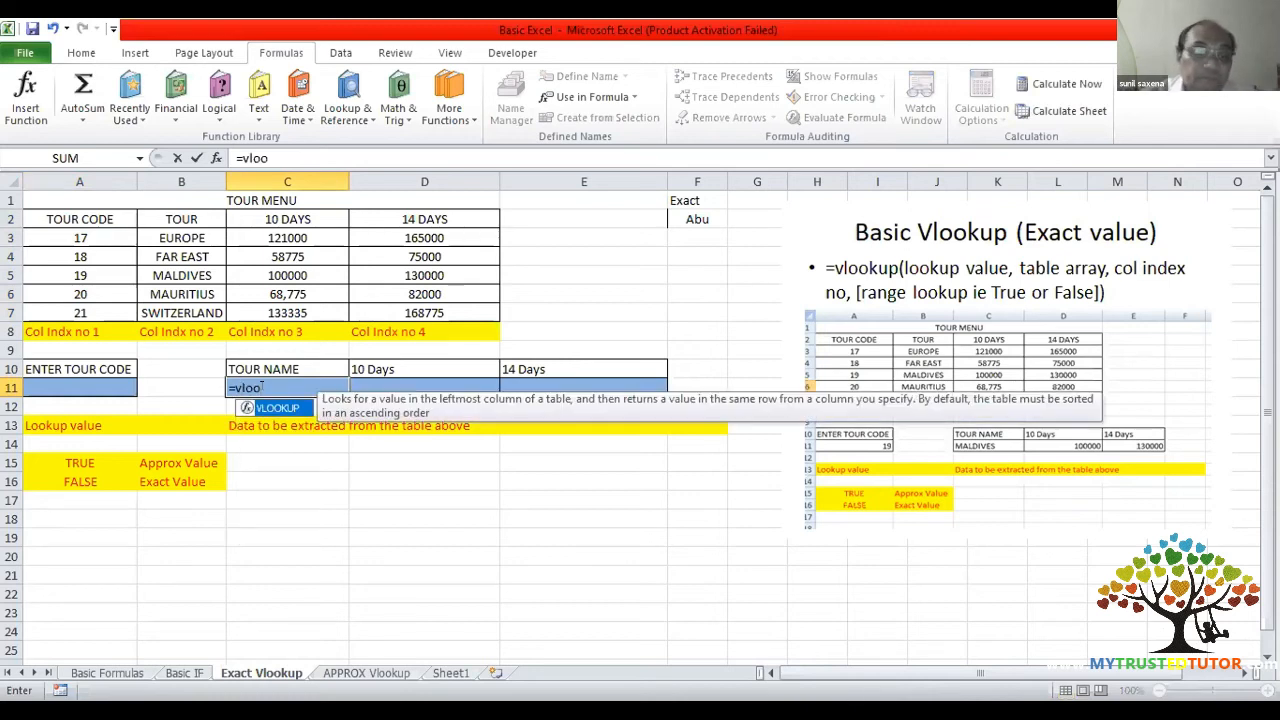
{"action": "key", "text": "Tab"}
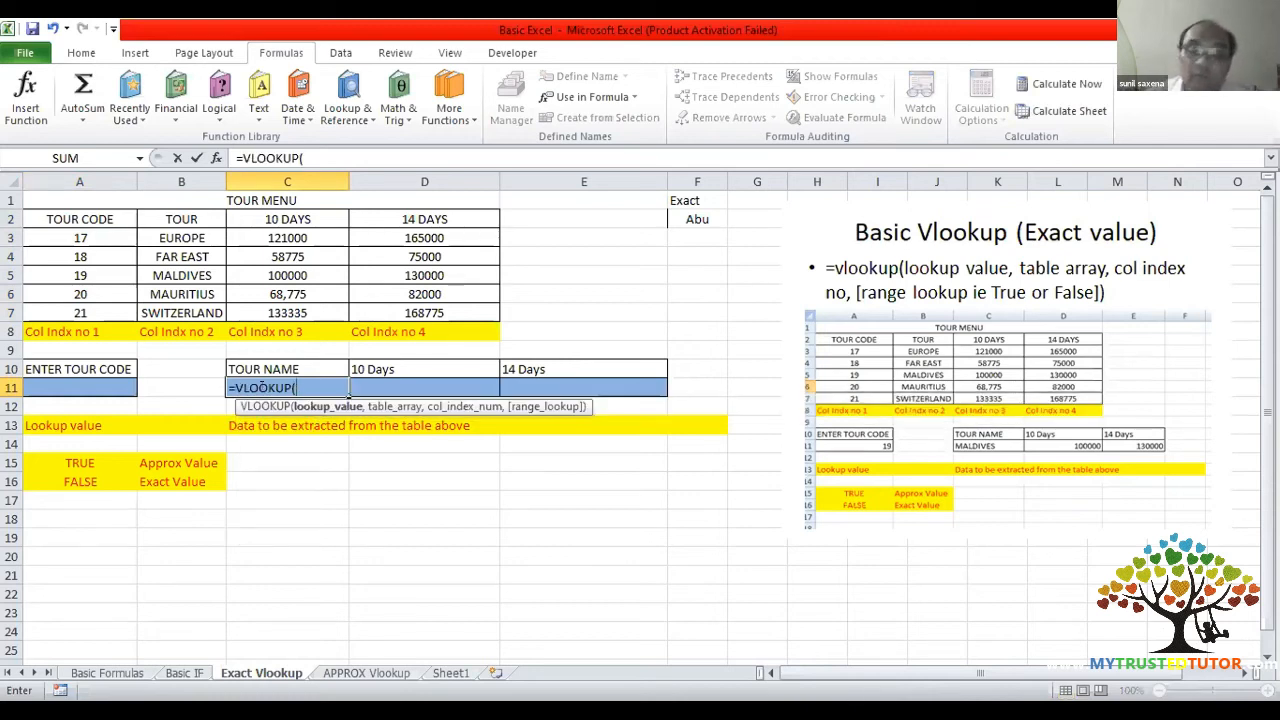
{"action": "key", "text": "BackSpace"}
{"action": "key", "text": "BackSpace"}
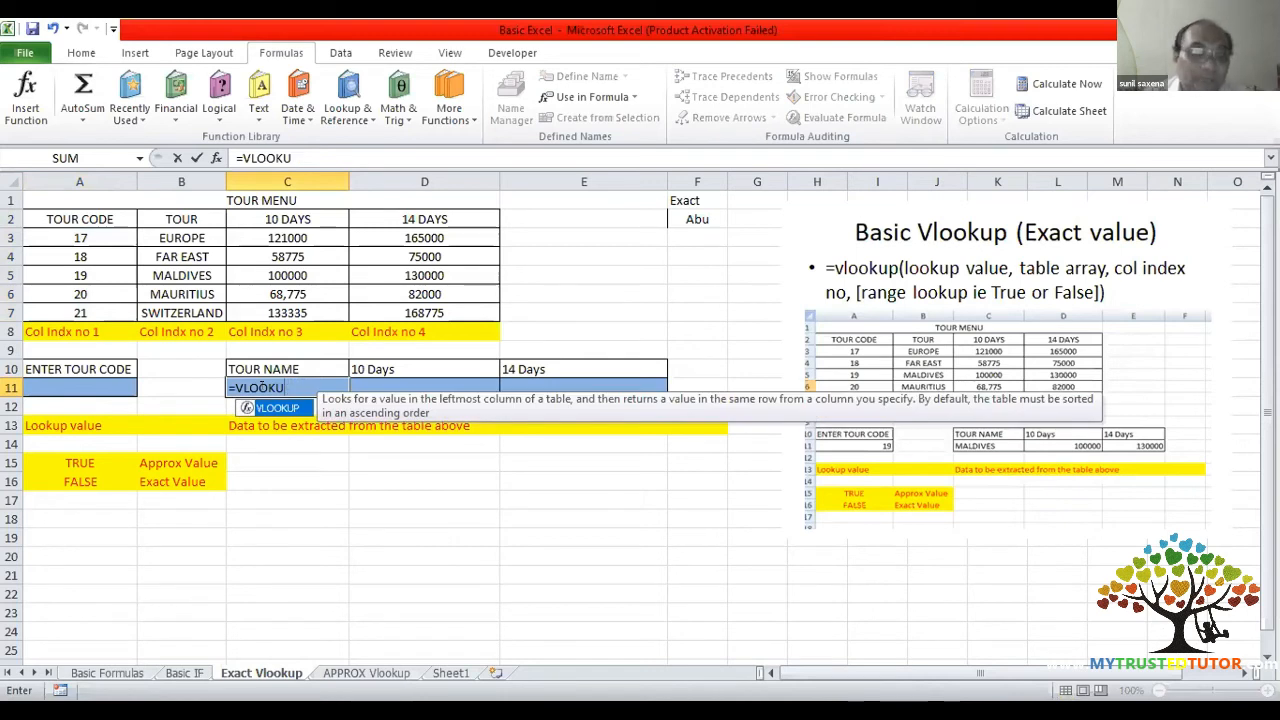
{"action": "key", "text": "Tab"}
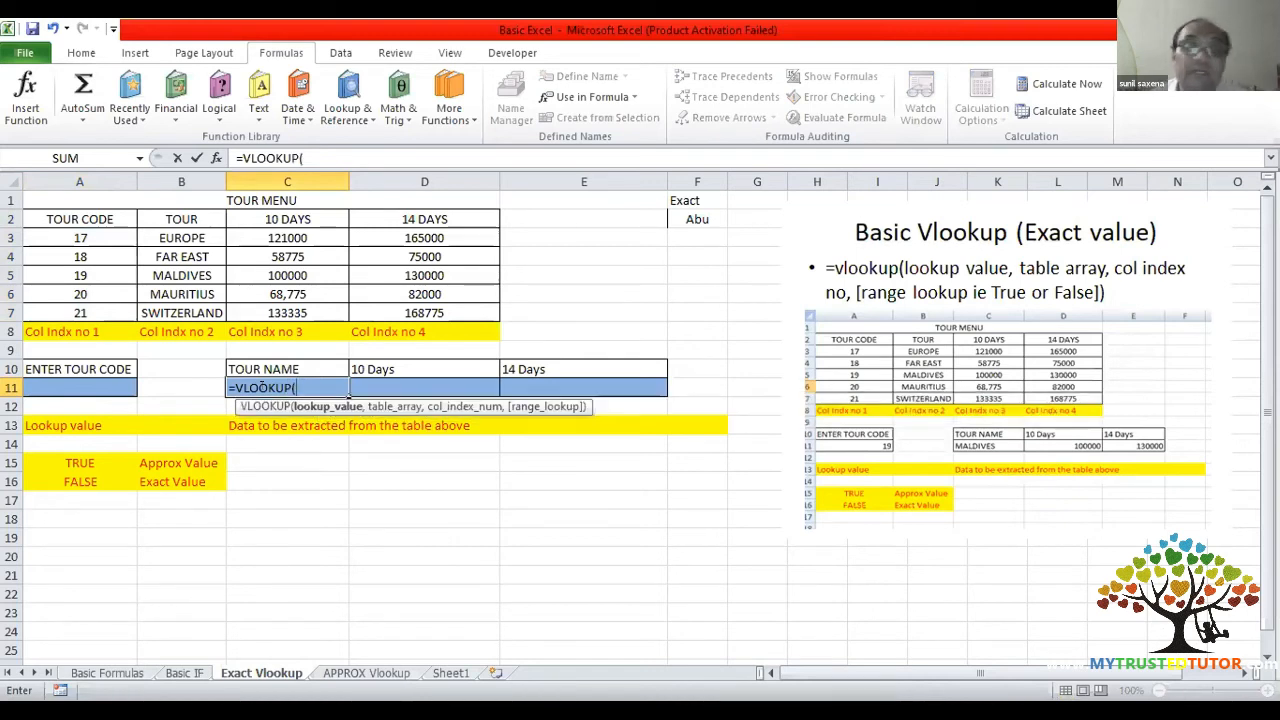
{"action": "key", "text": "Escape"}
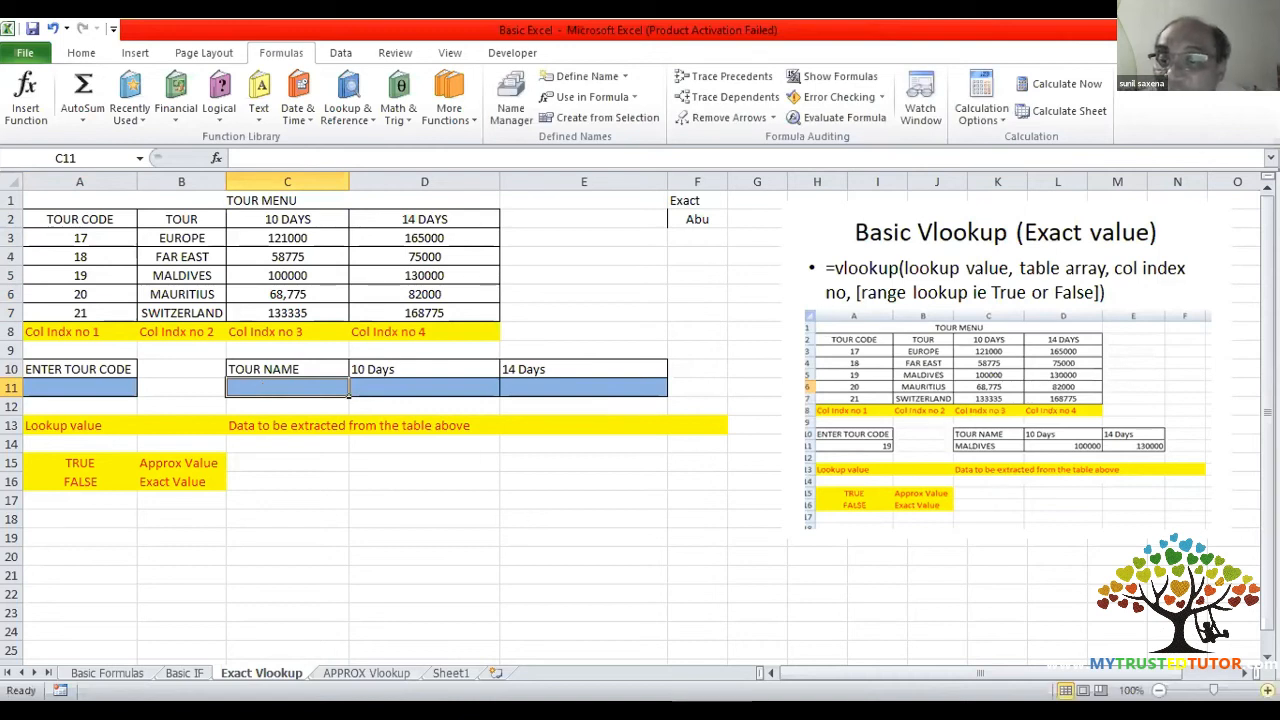
- Begin a VLOOKUP formula in C11 using the tour code cell A11 as its lookup value
{"action": "left_click", "coordinate": [1267, 691]}
{"action": "left_click", "coordinate": [1267, 691]}
{"action": "left_click", "coordinate": [1267, 691]}
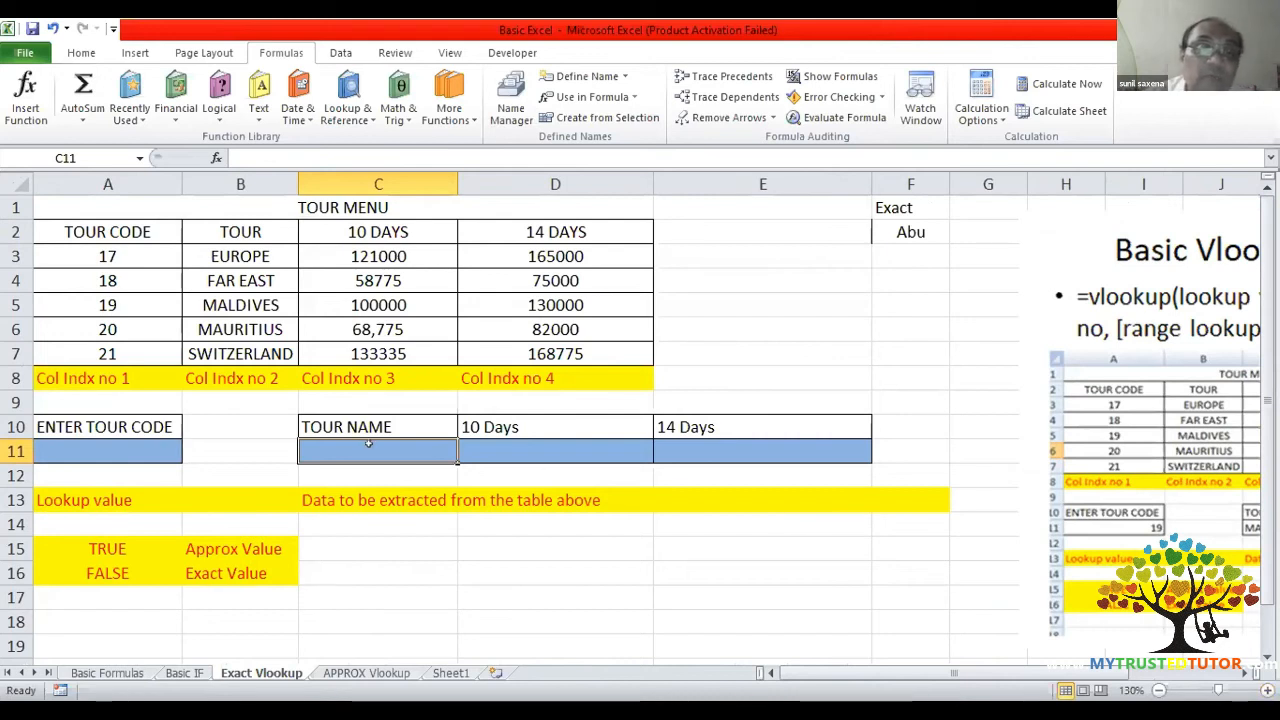
{"action": "type", "text": "=v"}
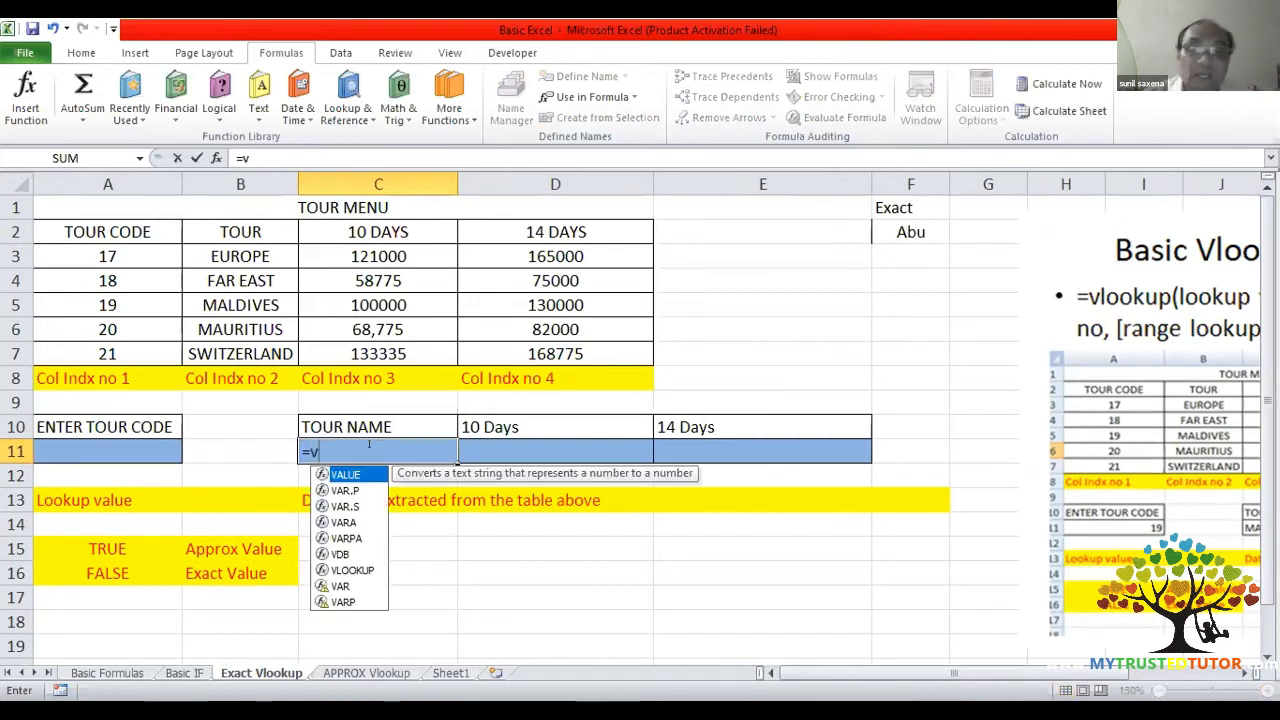
{"action": "type", "text": "lo"}
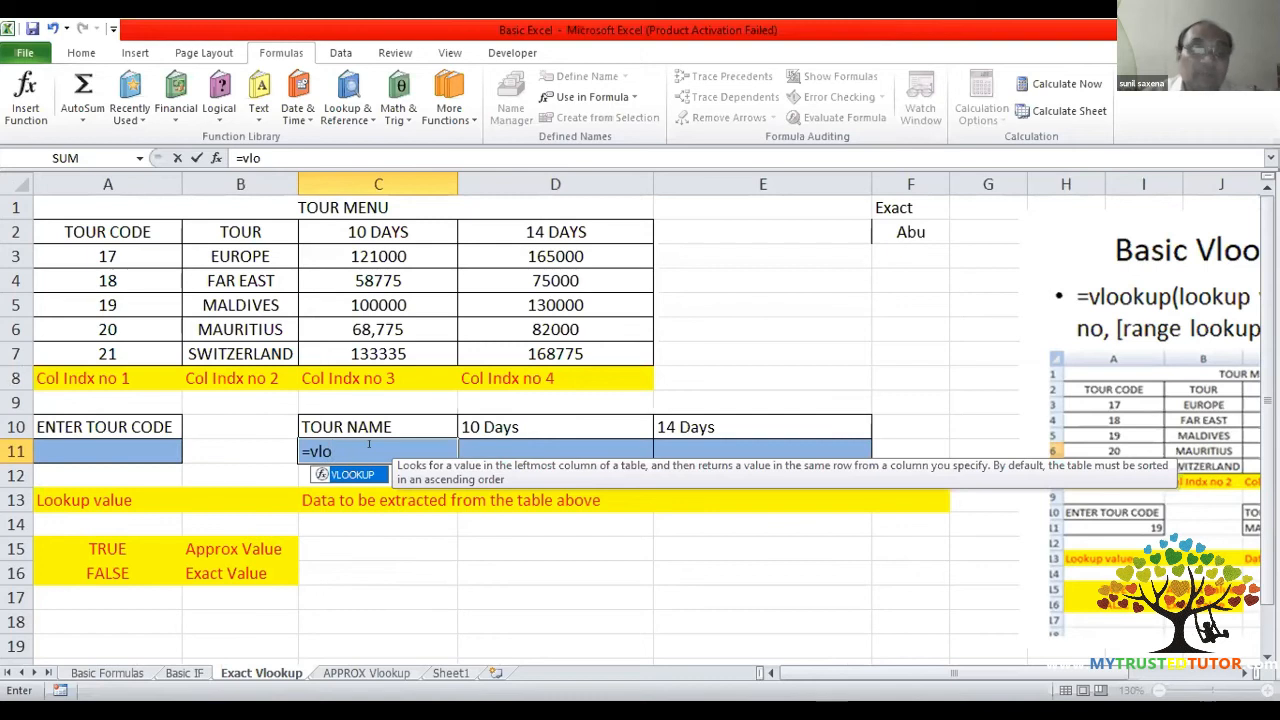
{"action": "key", "text": "Tab"}
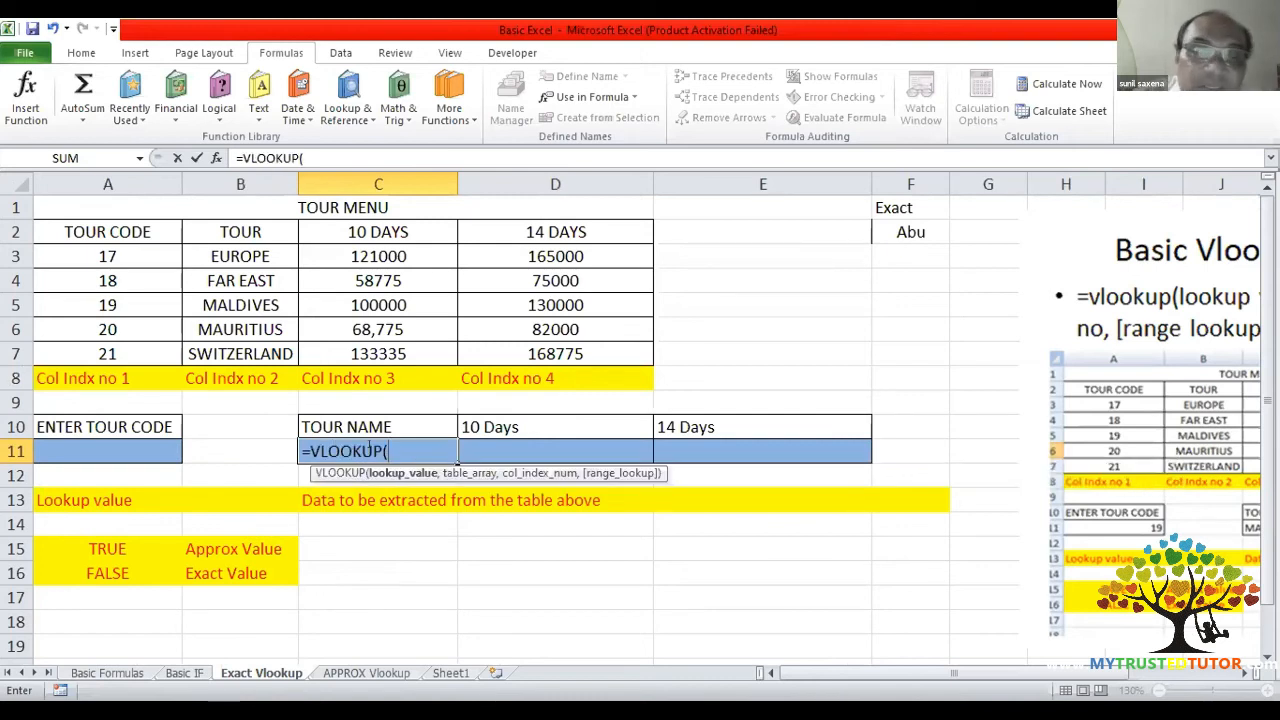
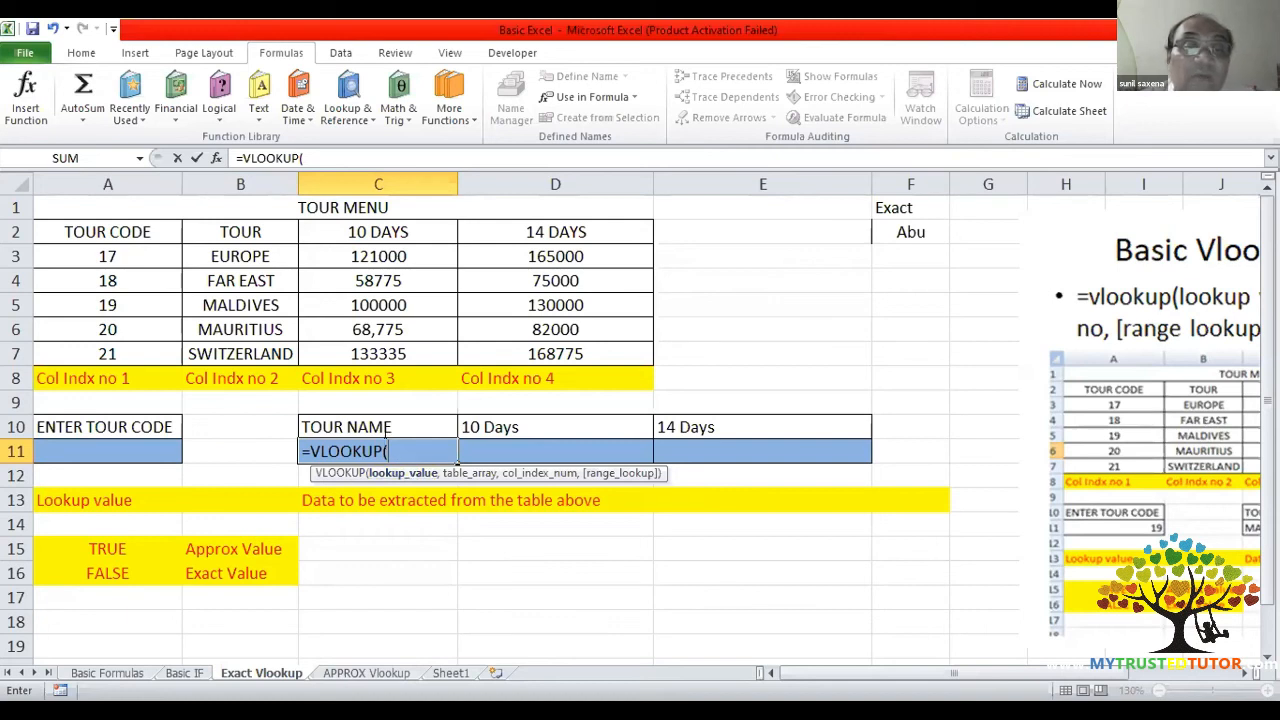
{"action": "left_click", "coordinate": [96, 446]}
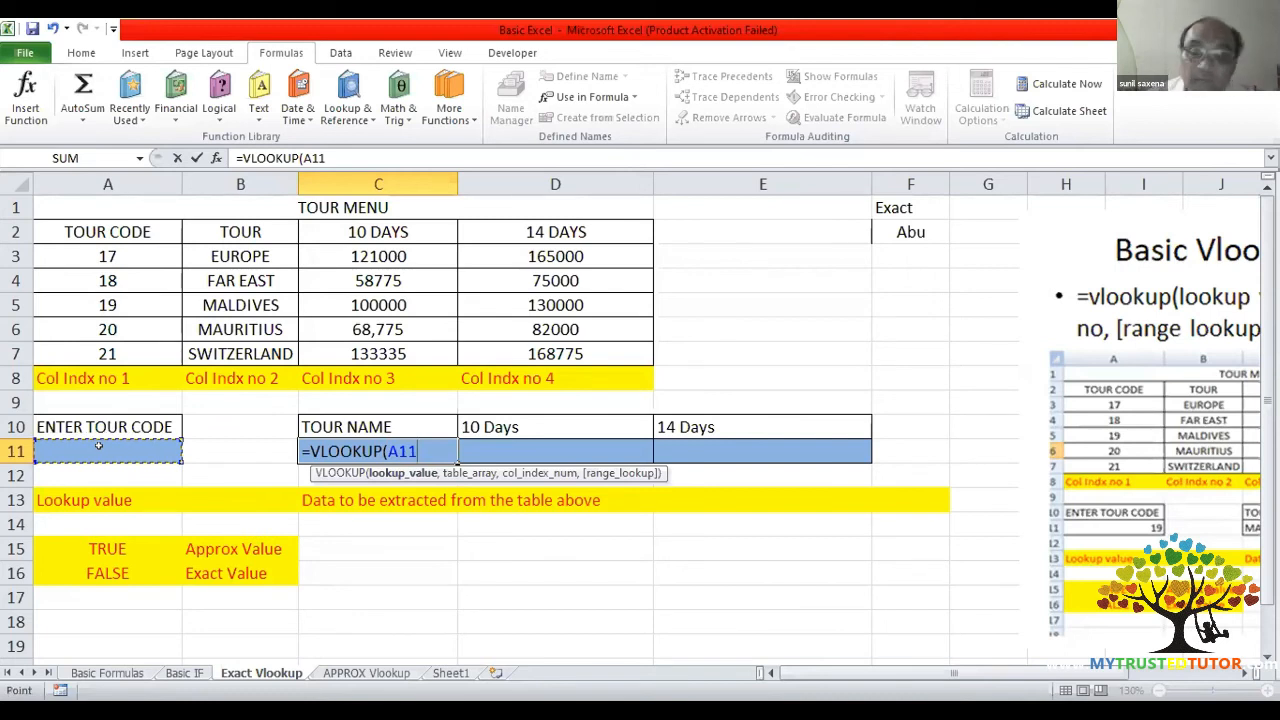
{"action": "type", "text": ","}
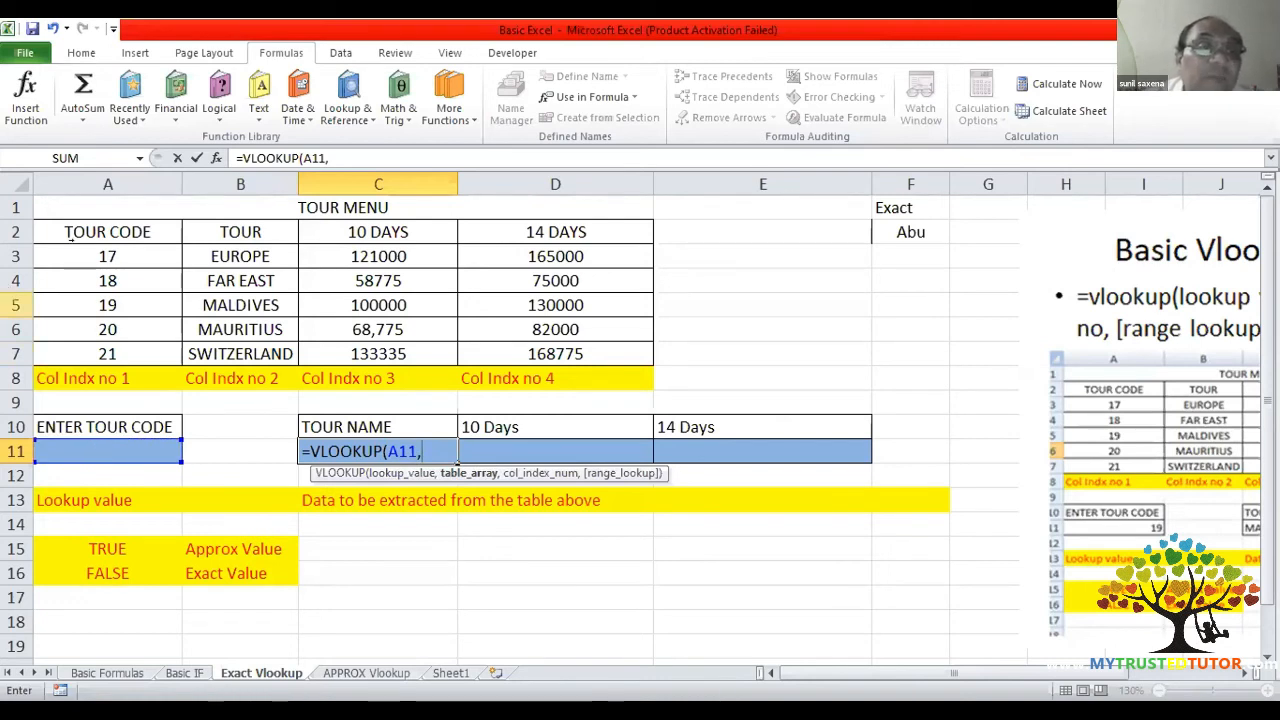
- Try selecting the tour table as the table array of the C11 formula, clearing the reference after each attempt
{"action": "left_click_drag", "start_coordinate": [80, 231], "coordinate": [530, 291]}
{"action": "key", "text": "BackSpace"}
{"action": "key", "text": "BackSpace"}
{"action": "key", "text": "BackSpace"}
{"action": "key", "text": "BackSpace"}
{"action": "key", "text": "BackSpace"}
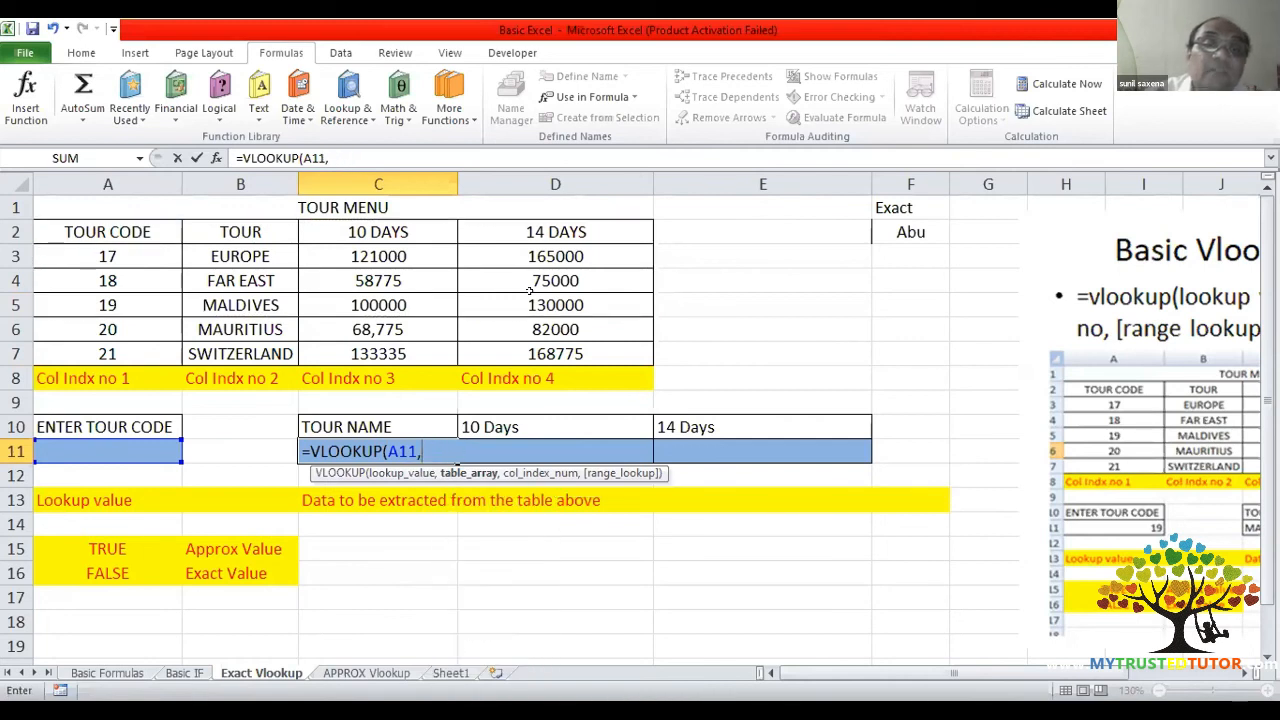
{"action": "left_click", "coordinate": [108, 256]}
{"action": "left_click_drag", "start_coordinate": [215, 268], "coordinate": [588, 354]}
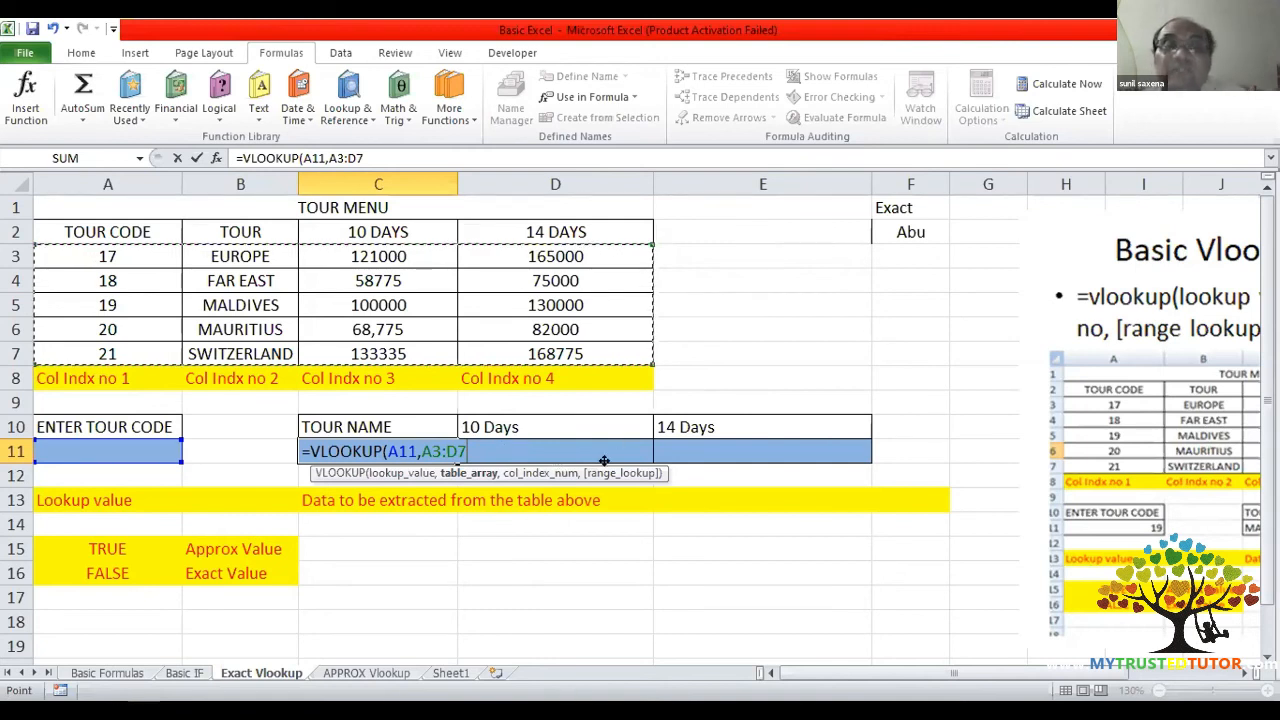
{"action": "key", "text": "BackSpace"}
{"action": "key", "text": "BackSpace"}
{"action": "key", "text": "BackSpace"}
{"action": "key", "text": "BackSpace"}
{"action": "key", "text": "BackSpace"}
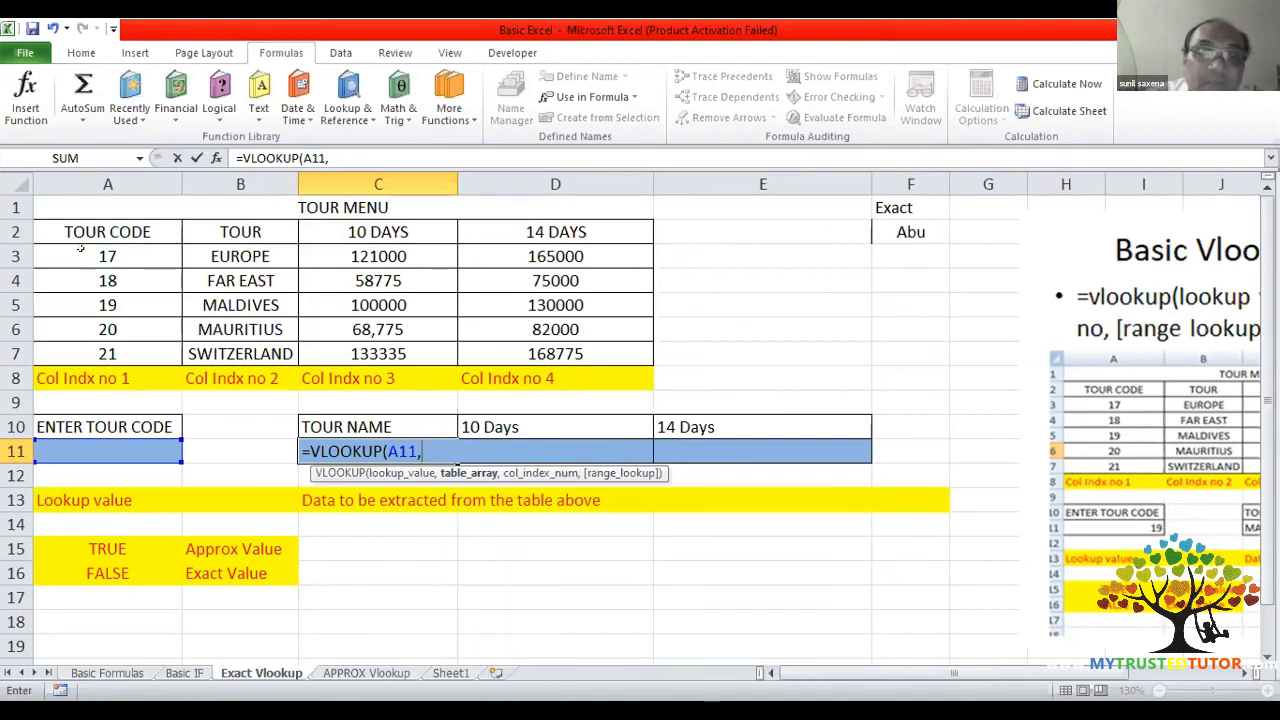
- Use A3:D7 as the table array and make it an absolute reference, $A$3:$D$7
{"action": "left_click", "coordinate": [170, 262]}
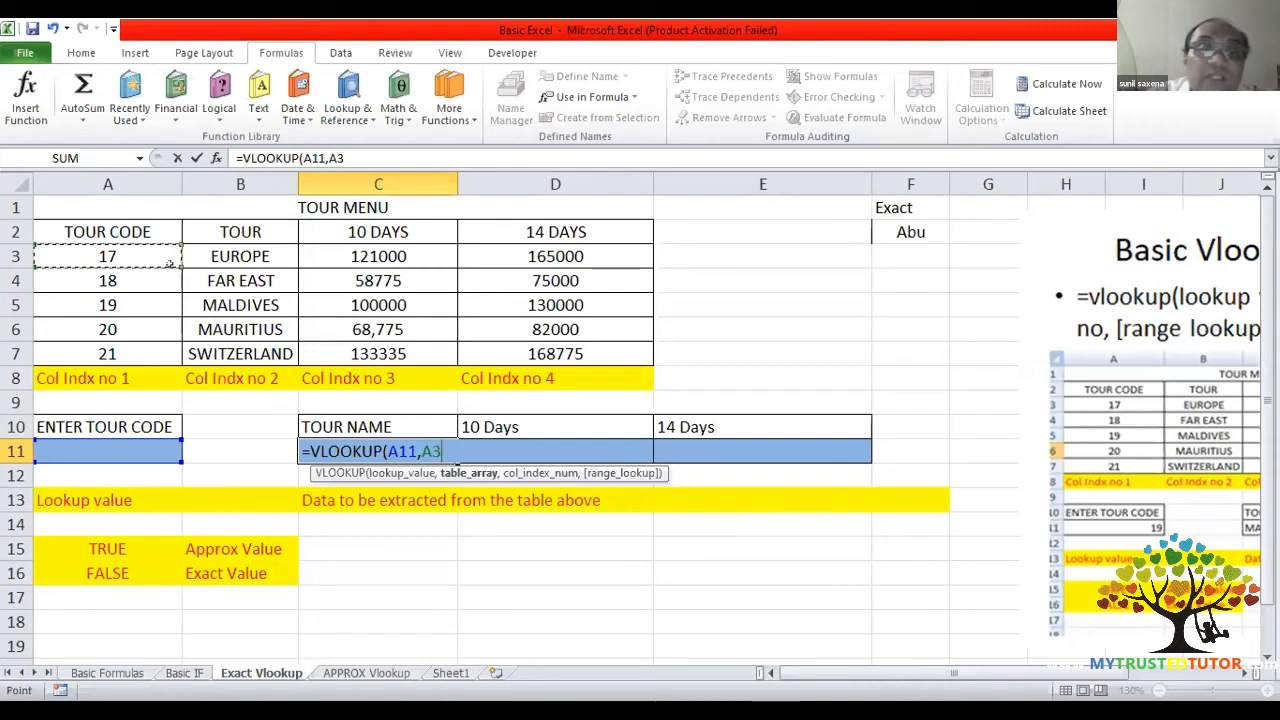
{"action": "left_click_drag", "start_coordinate": [170, 262], "coordinate": [608, 345]}
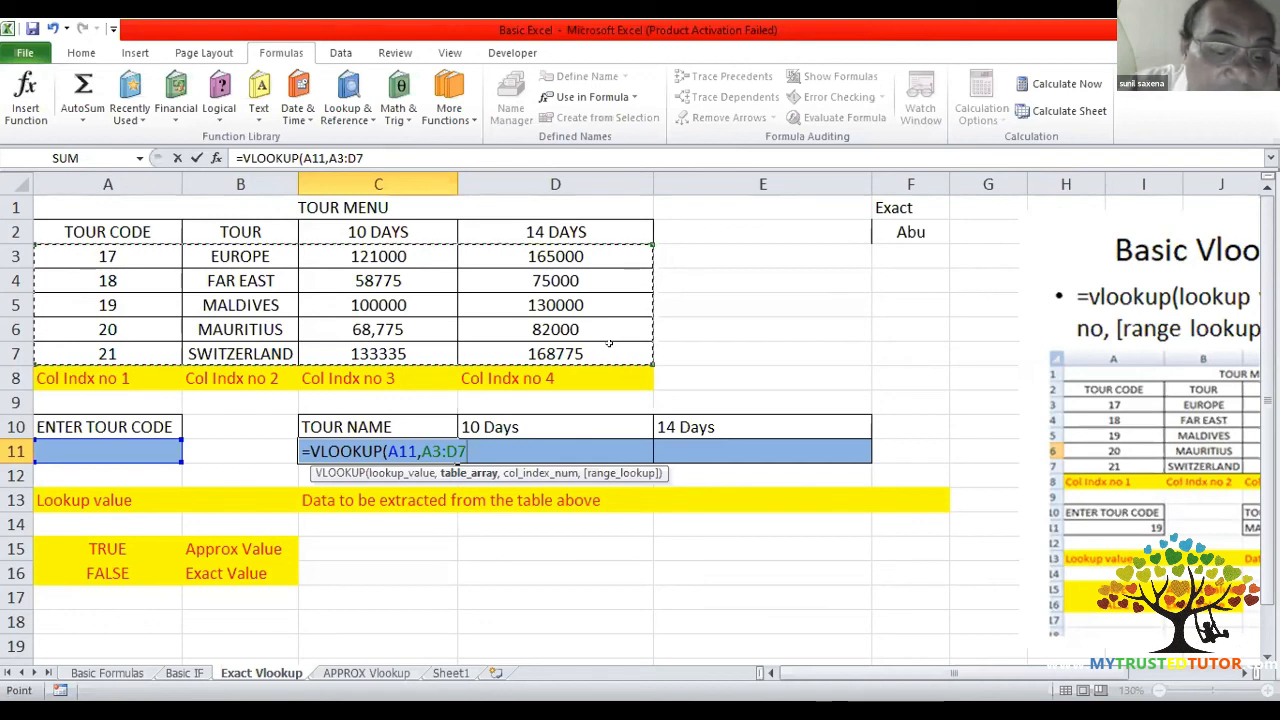
{"action": "key", "text": "F4"}
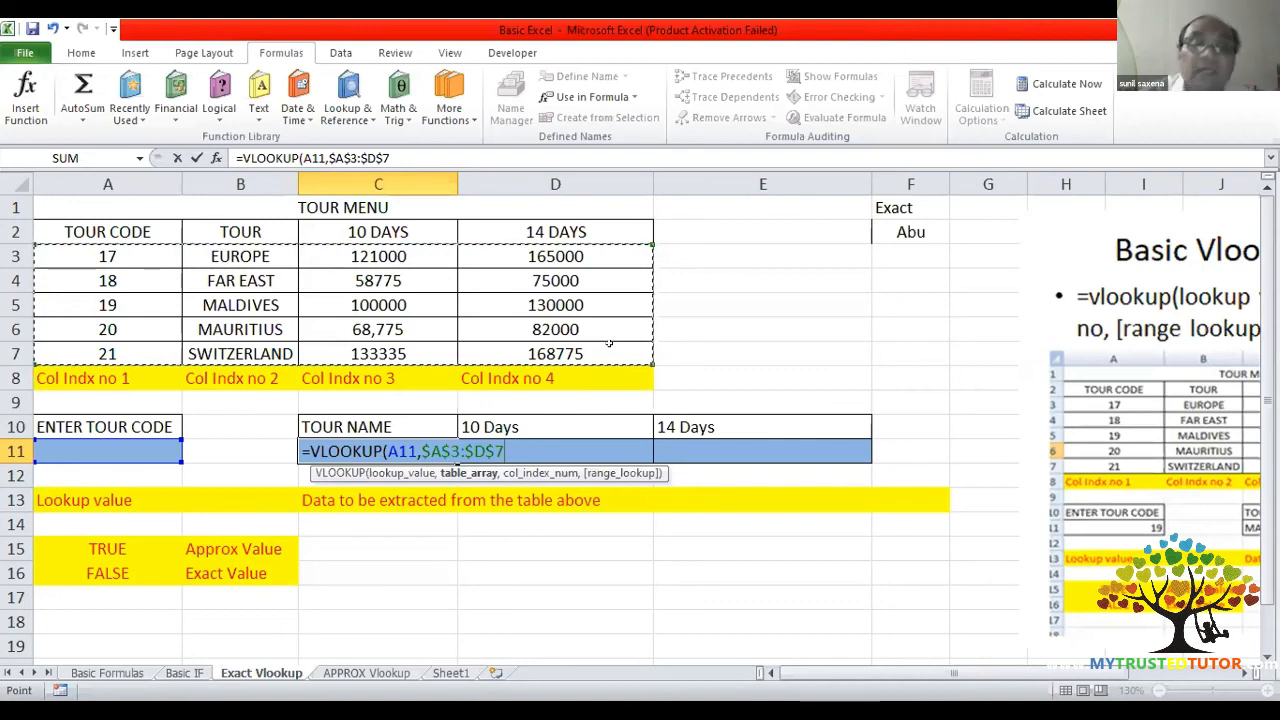
- Discard the unfinished VLOOKUP formula in C11
{"action": "key", "text": "BackSpace"}
{"action": "key", "text": "BackSpace"}
{"action": "key", "text": "BackSpace"}
{"action": "key", "text": "BackSpace"}
{"action": "key", "text": "BackSpace"}
{"action": "key", "text": "BackSpace"}
{"action": "key", "text": "BackSpace"}
{"action": "key", "text": "BackSpace"}
{"action": "key", "text": "BackSpace"}
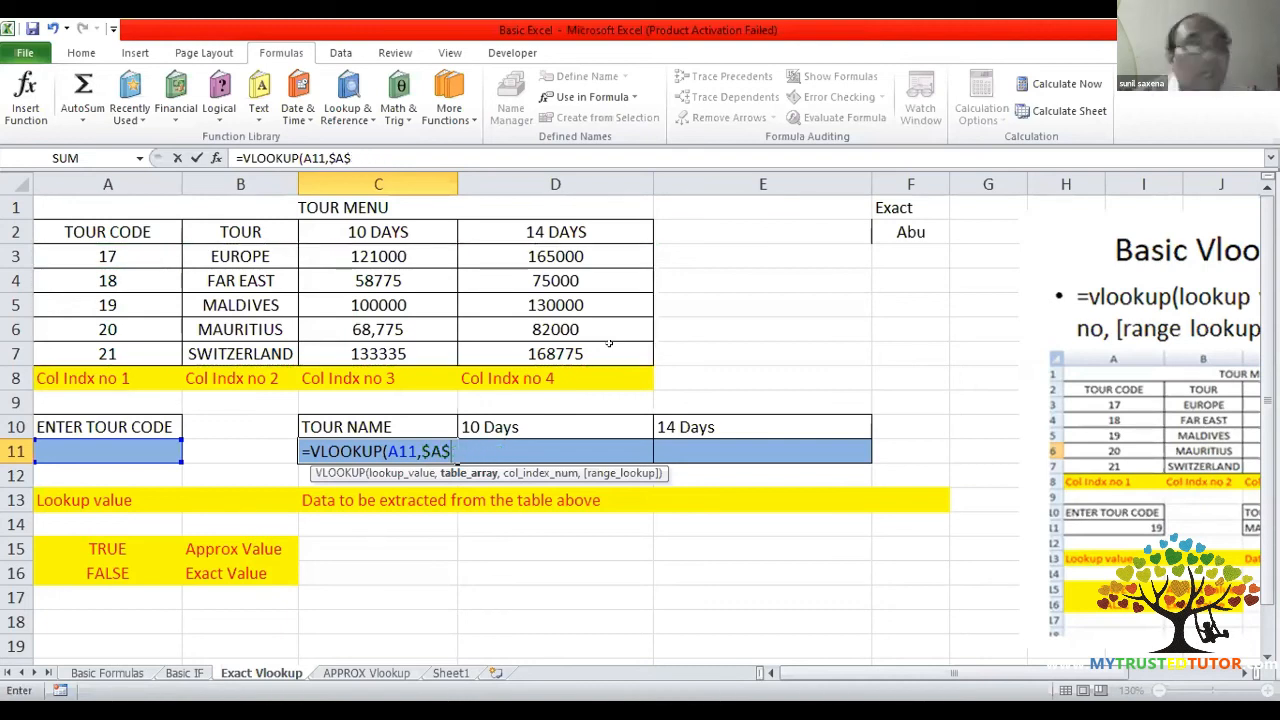
{"action": "key", "text": "BackSpace"}
{"action": "key", "text": "BackSpace"}
{"action": "key", "text": "BackSpace"}
{"action": "key", "text": "BackSpace"}
{"action": "key", "text": "BackSpace"}
{"action": "key", "text": "BackSpace"}
{"action": "key", "text": "BackSpace"}
{"action": "key", "text": "BackSpace"}
{"action": "key", "text": "BackSpace"}
{"action": "key", "text": "BackSpace"}
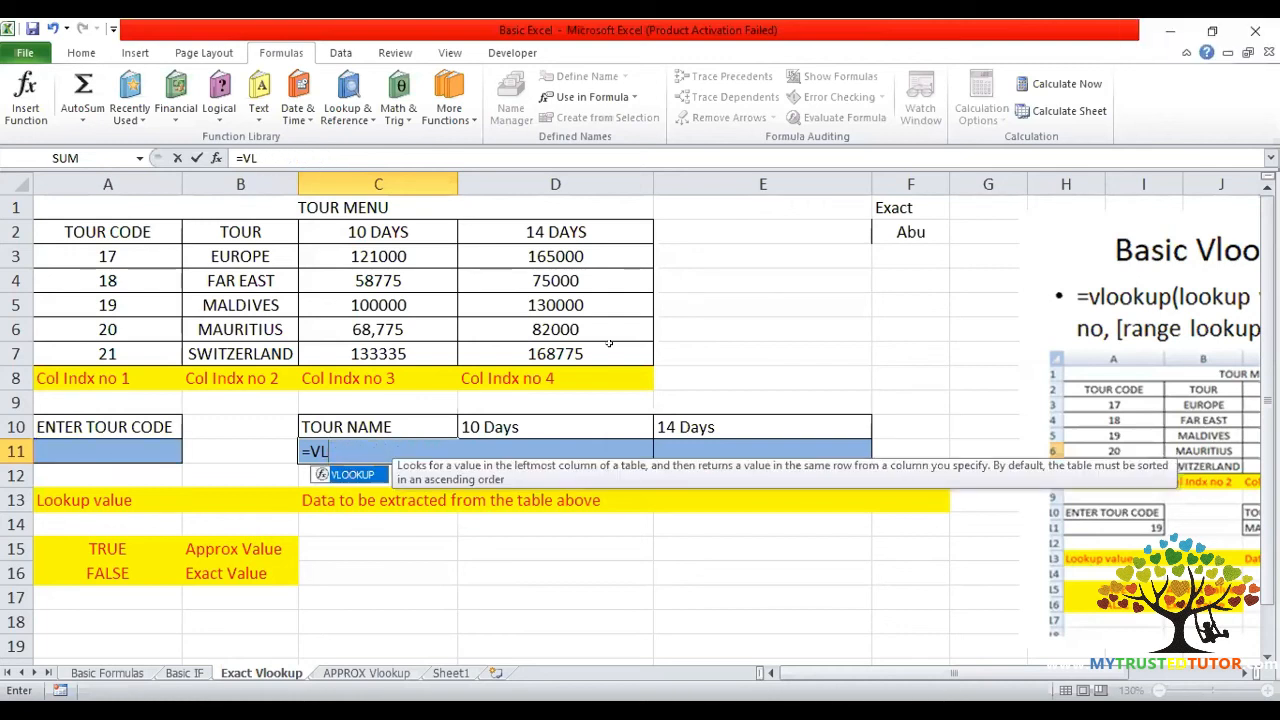
{"action": "key", "text": "Escape"}
- Name the tour data range A3:D7 "tour"
{"action": "left_click", "coordinate": [504, 566]}
{"action": "left_click_drag", "start_coordinate": [99, 252], "coordinate": [458, 290]}
{"action": "left_click_drag", "start_coordinate": [362, 280], "coordinate": [543, 355]}
{"action": "left_click", "coordinate": [80, 150]}
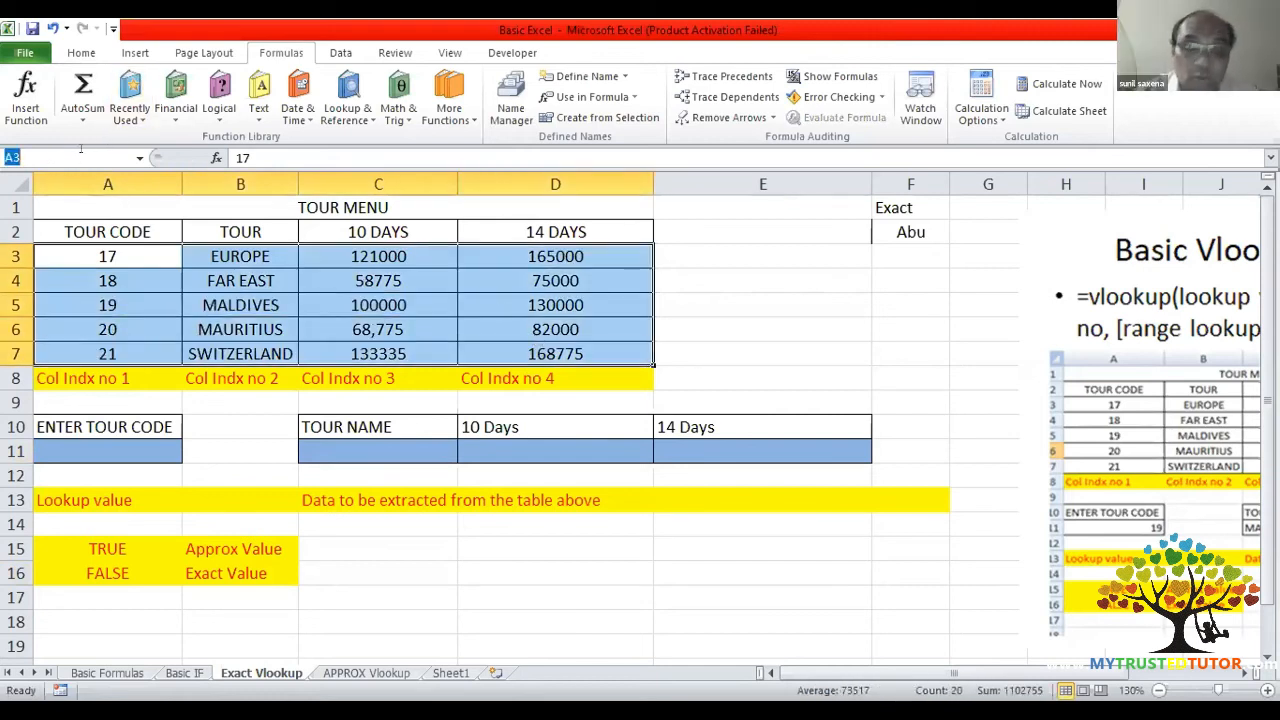
{"action": "type", "text": "tour"}
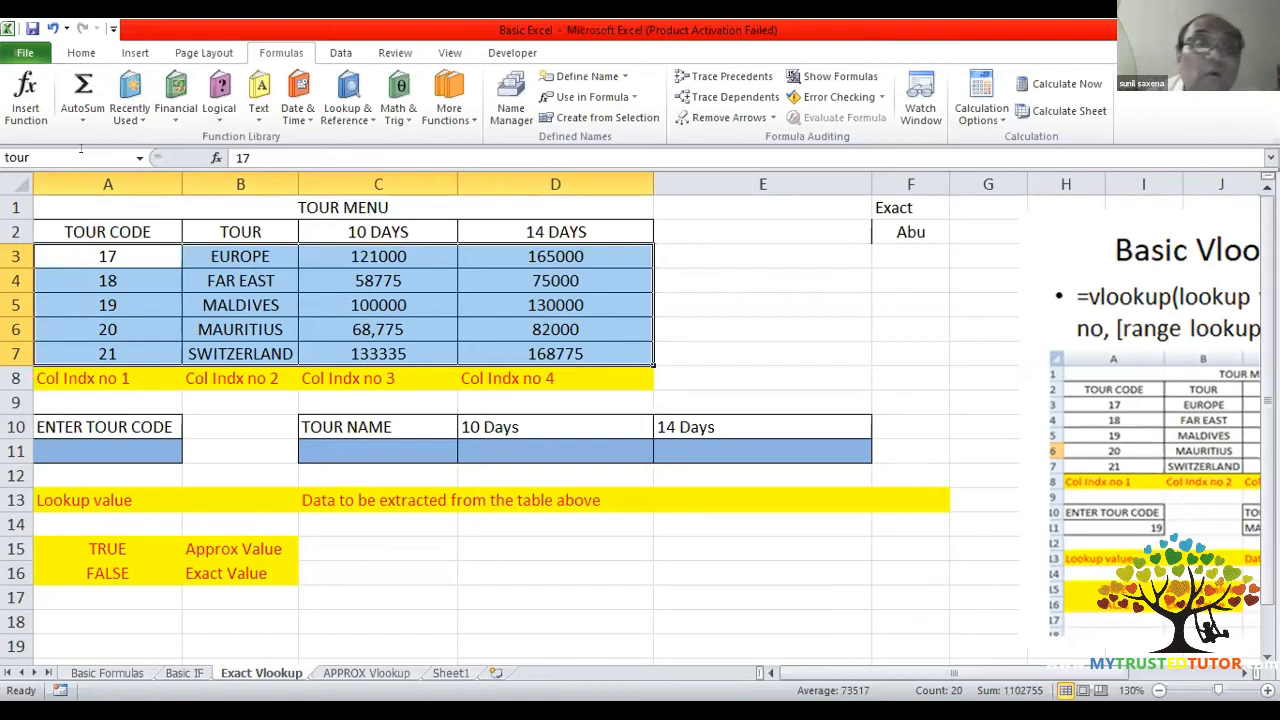
{"action": "key", "text": "Return"}
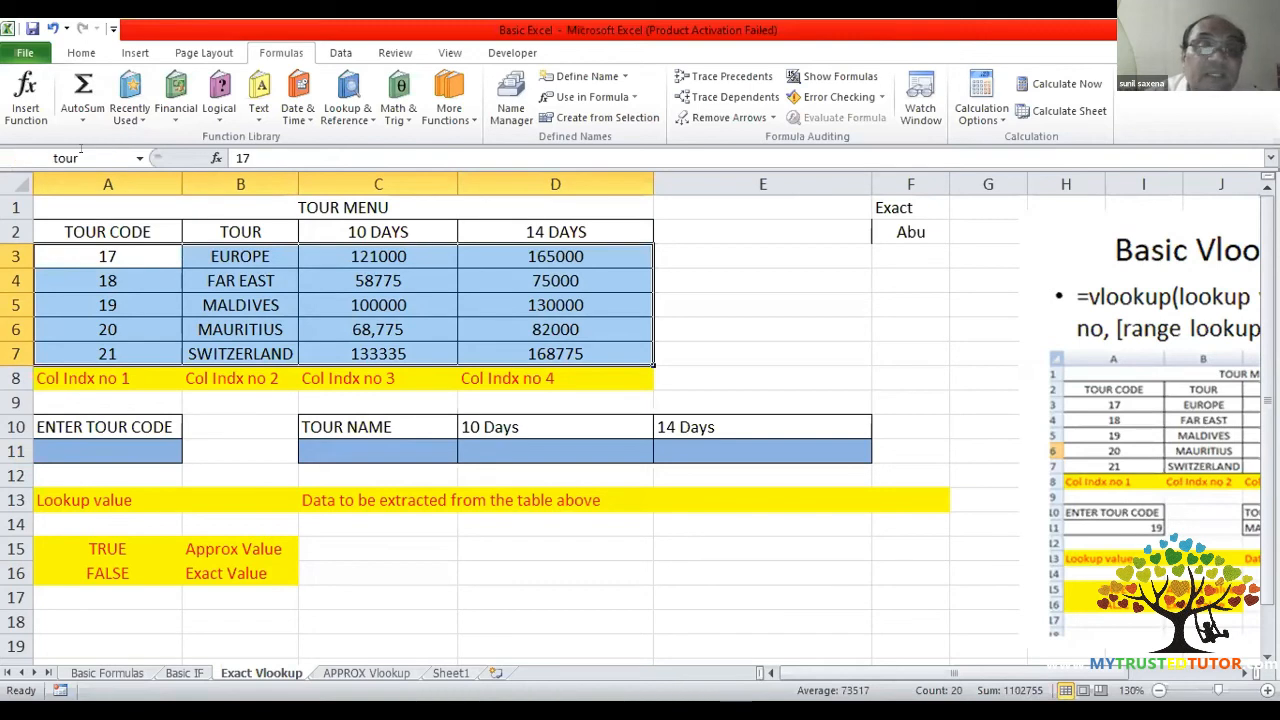
- Start a VLOOKUP formula in the tour name cell C11
{"action": "left_click", "coordinate": [352, 450]}
{"action": "type", "text": "="}
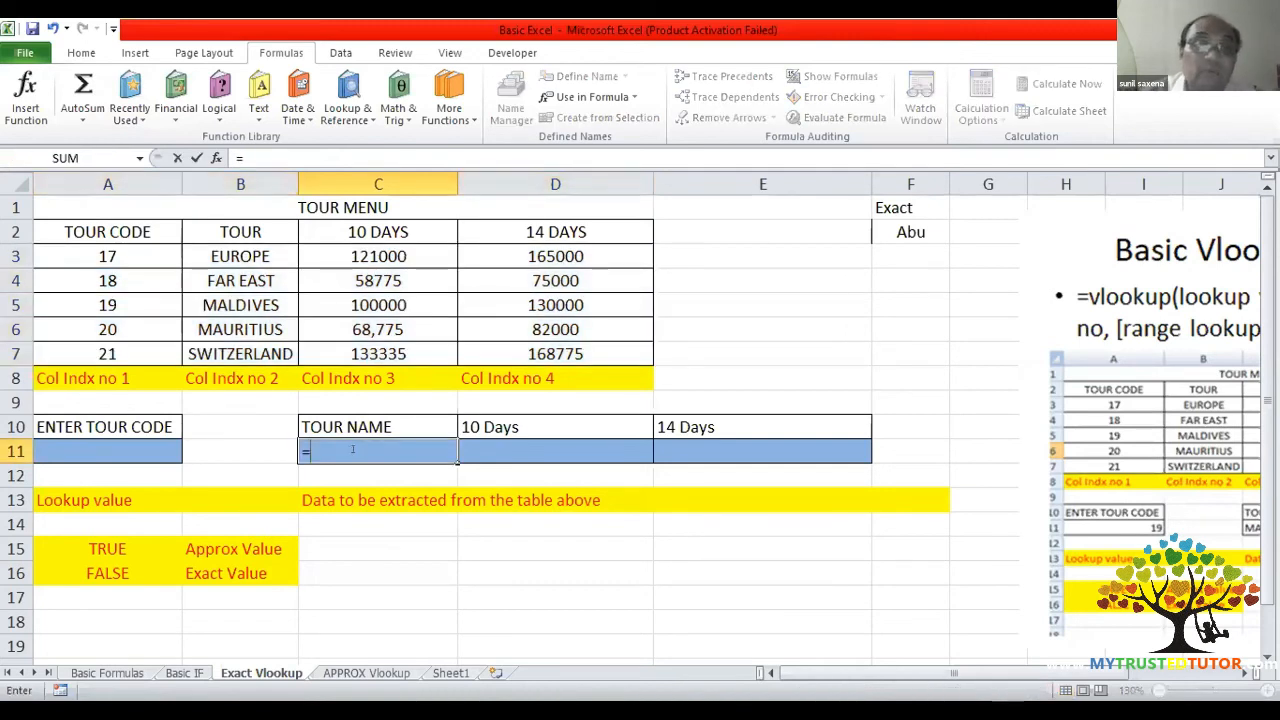
{"action": "type", "text": "vl"}
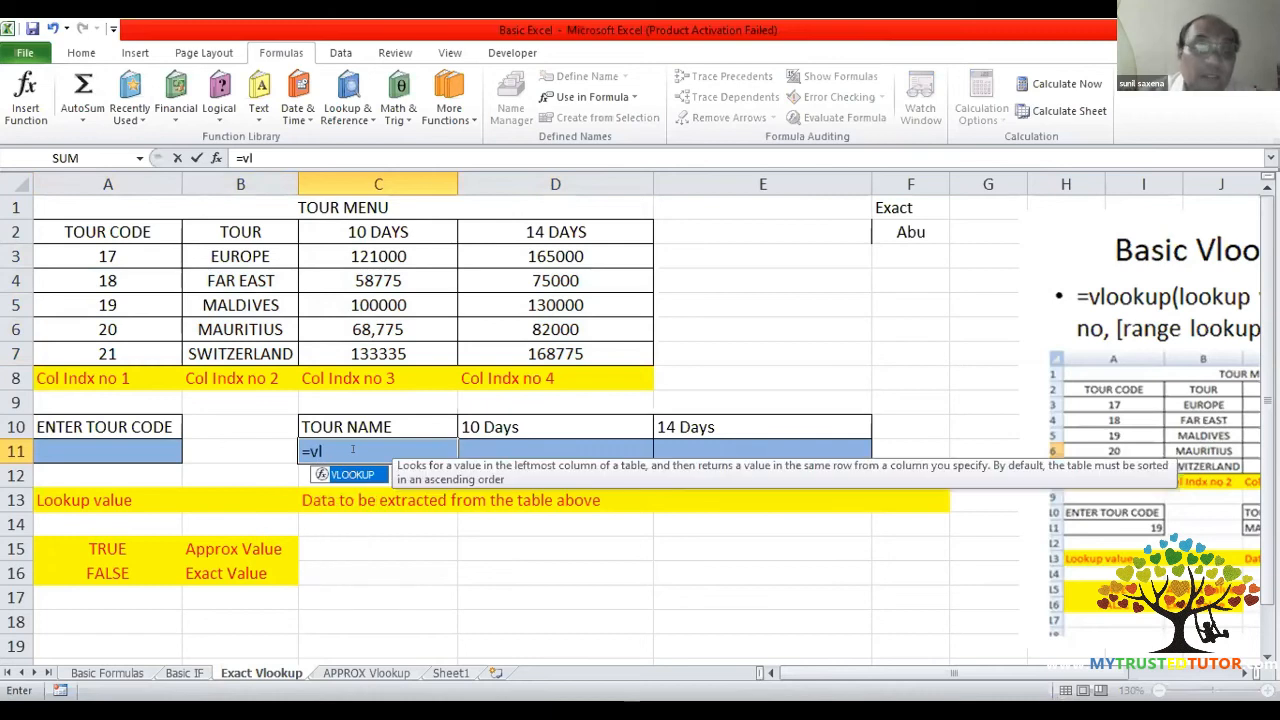
{"action": "key", "text": "Tab"}
{"action": "left_click", "coordinate": [129, 252]}
{"action": "left_click_drag", "start_coordinate": [172, 263], "coordinate": [525, 353]}
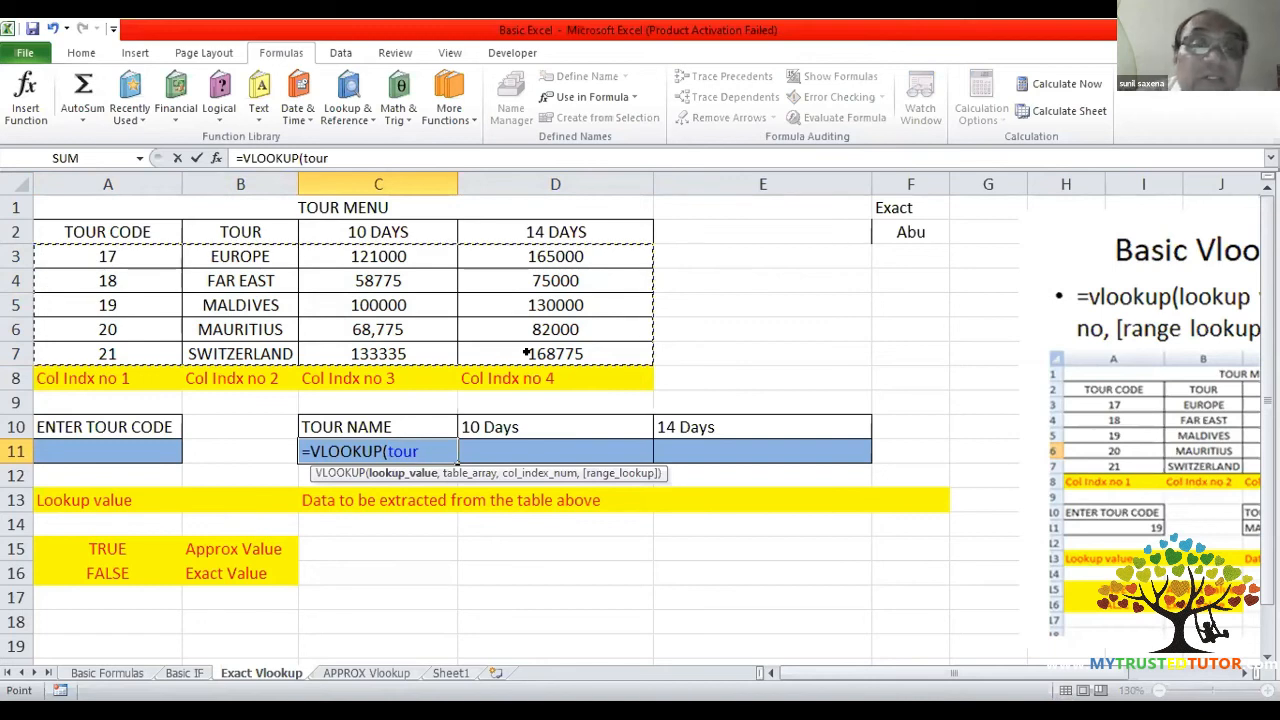
{"action": "key", "text": "BackSpace"}
{"action": "key", "text": "BackSpace"}
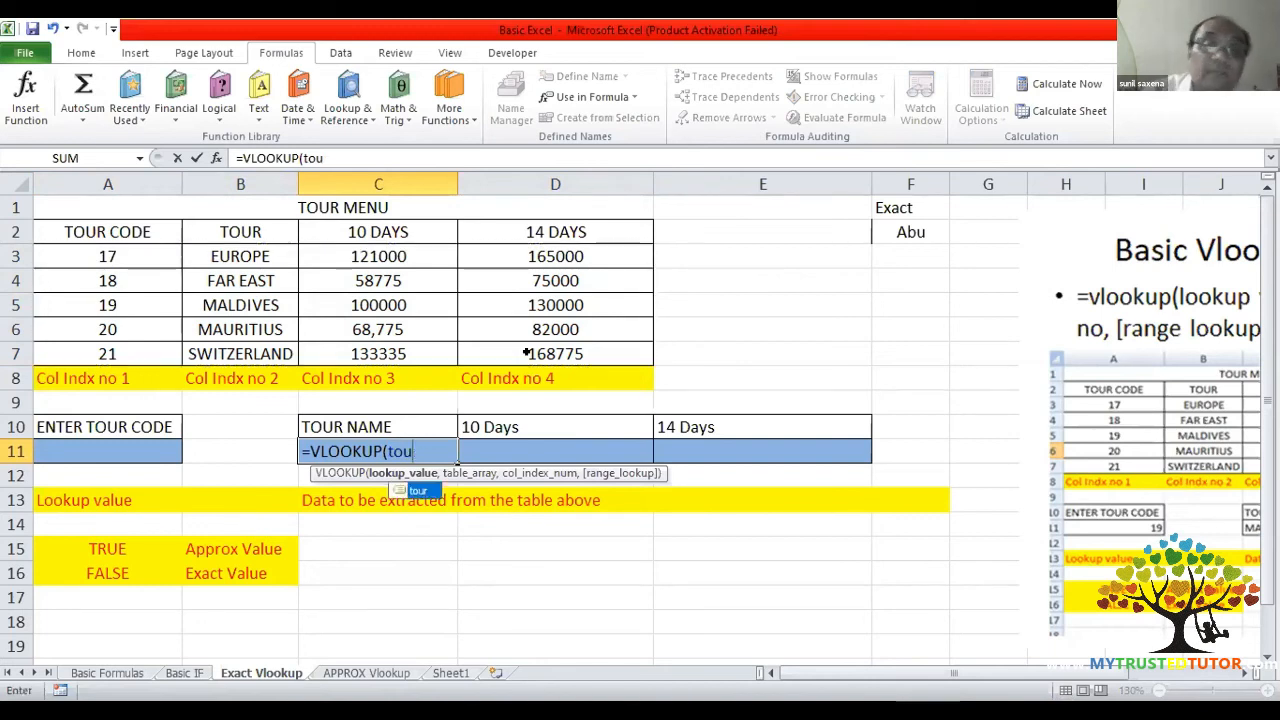
{"action": "key", "text": "BackSpace"}
{"action": "key", "text": "BackSpace"}
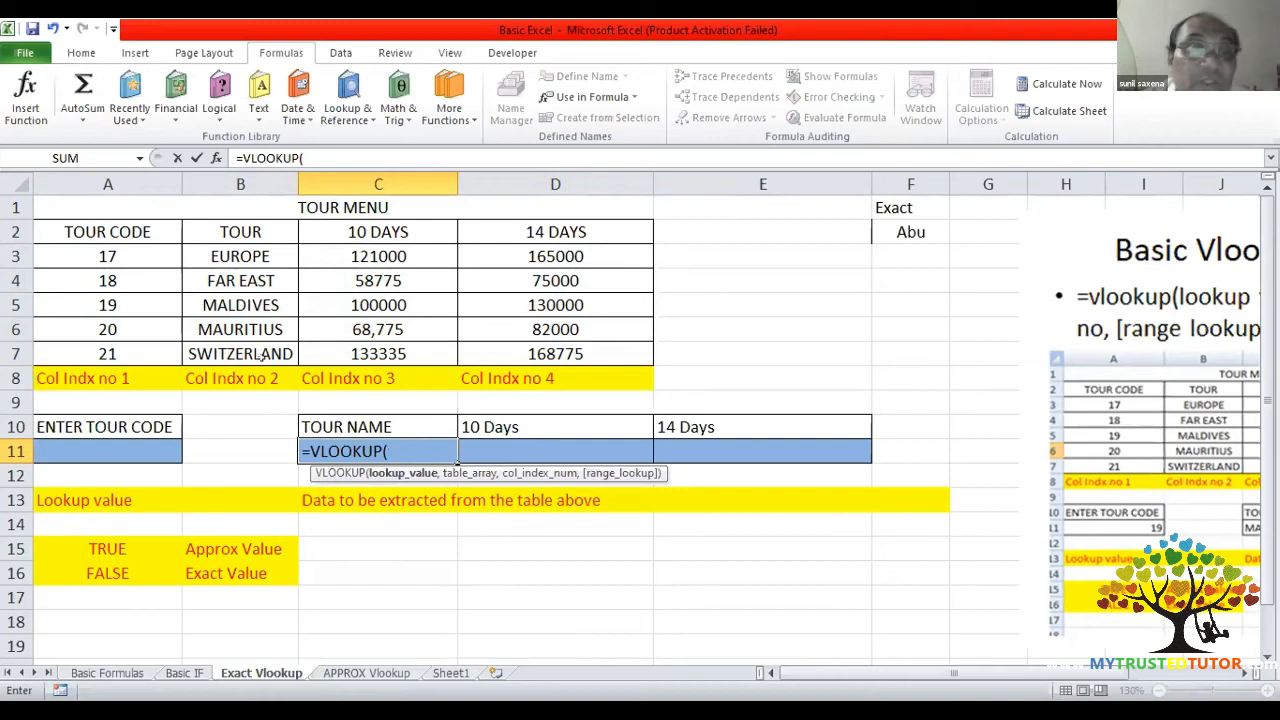
- Set A11 as the lookup value and the named range tour as the table array of the VLOOKUP
{"action": "left_click", "coordinate": [127, 445]}
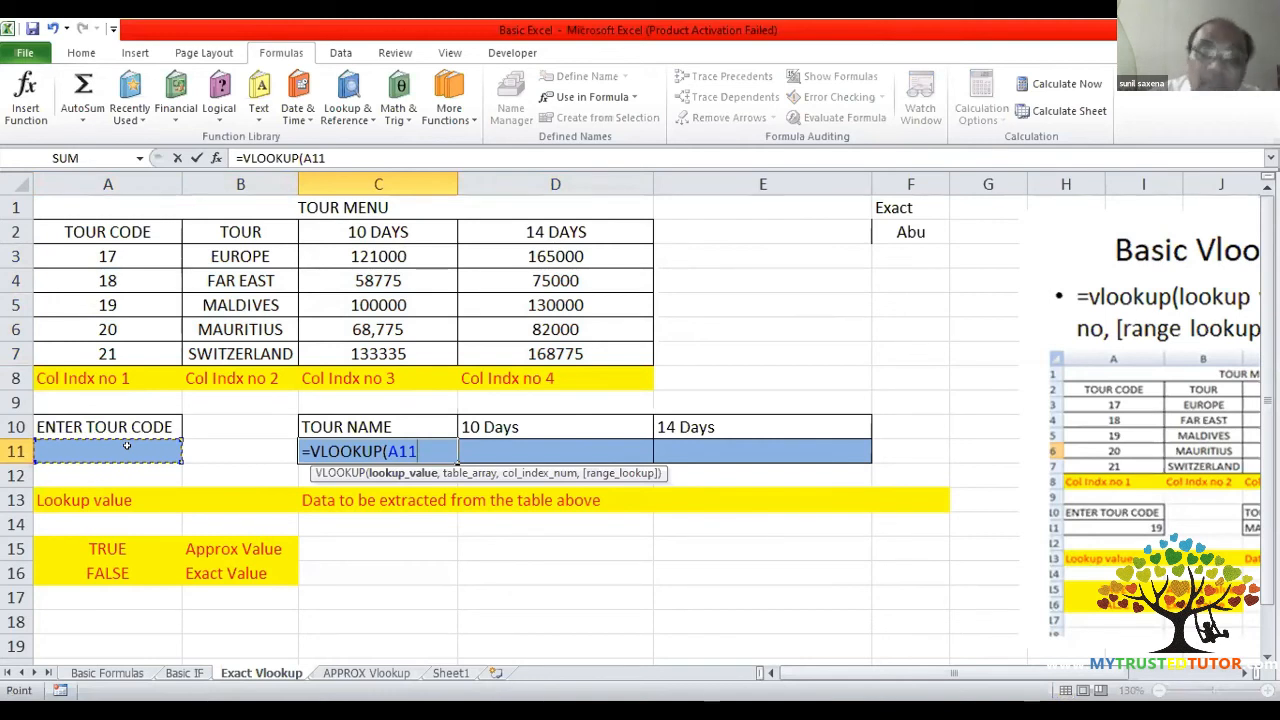
{"action": "type", "text": ","}
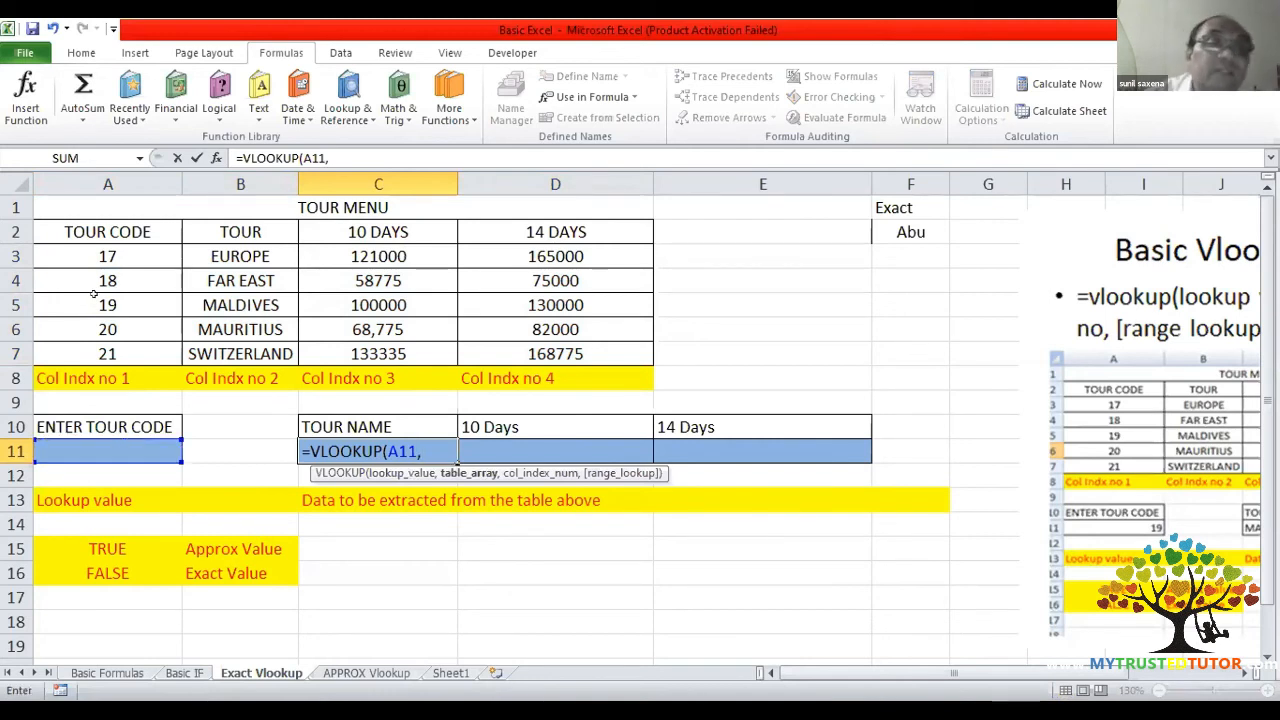
{"action": "left_click", "coordinate": [96, 256]}
{"action": "left_click_drag", "start_coordinate": [144, 262], "coordinate": [600, 354]}
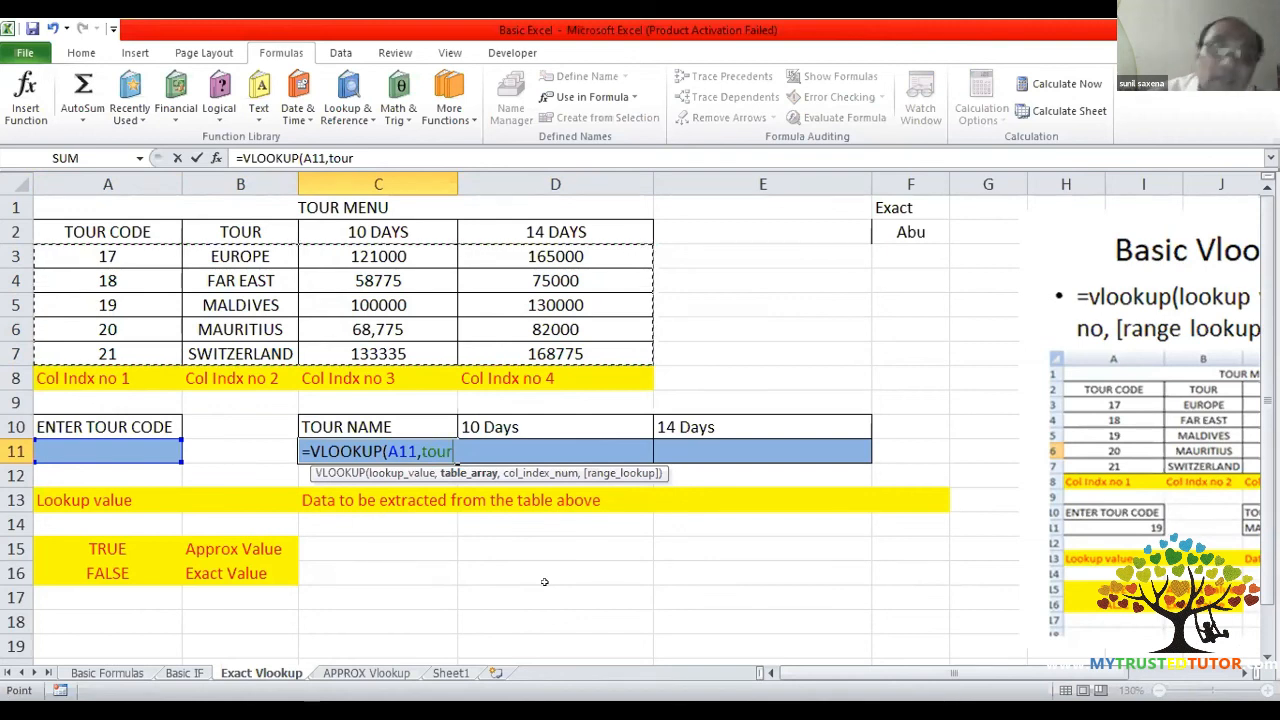
{"action": "type", "text": ","}
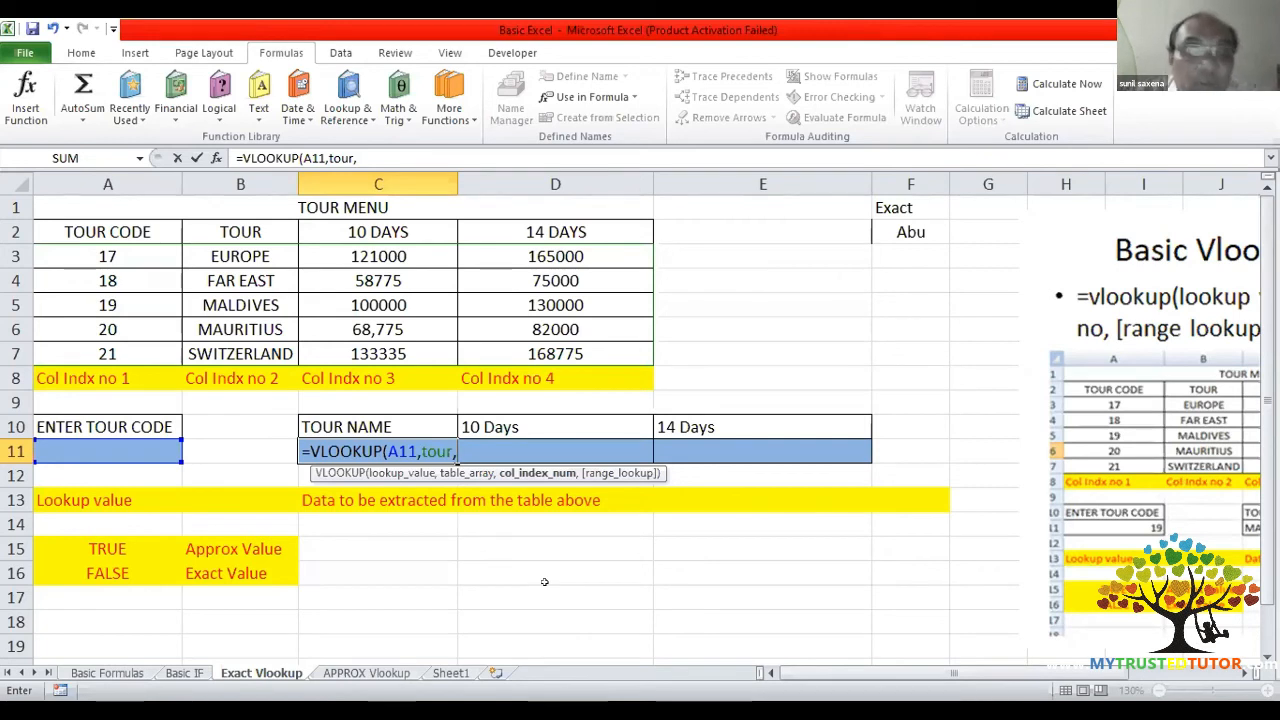
- Try the column index numbers 2, 3, 4 and 6 in turn in the VLOOKUP, clearing each one
{"action": "type", "text": "2"}
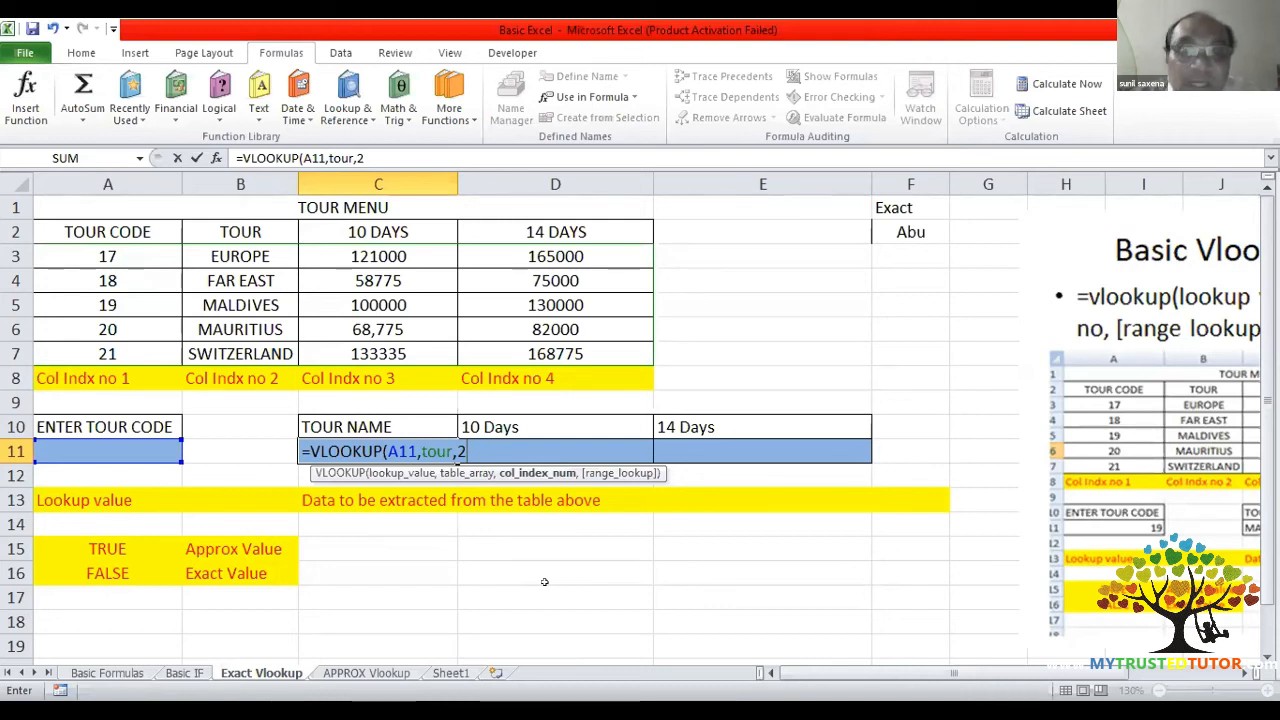
{"action": "key", "text": "BackSpace"}
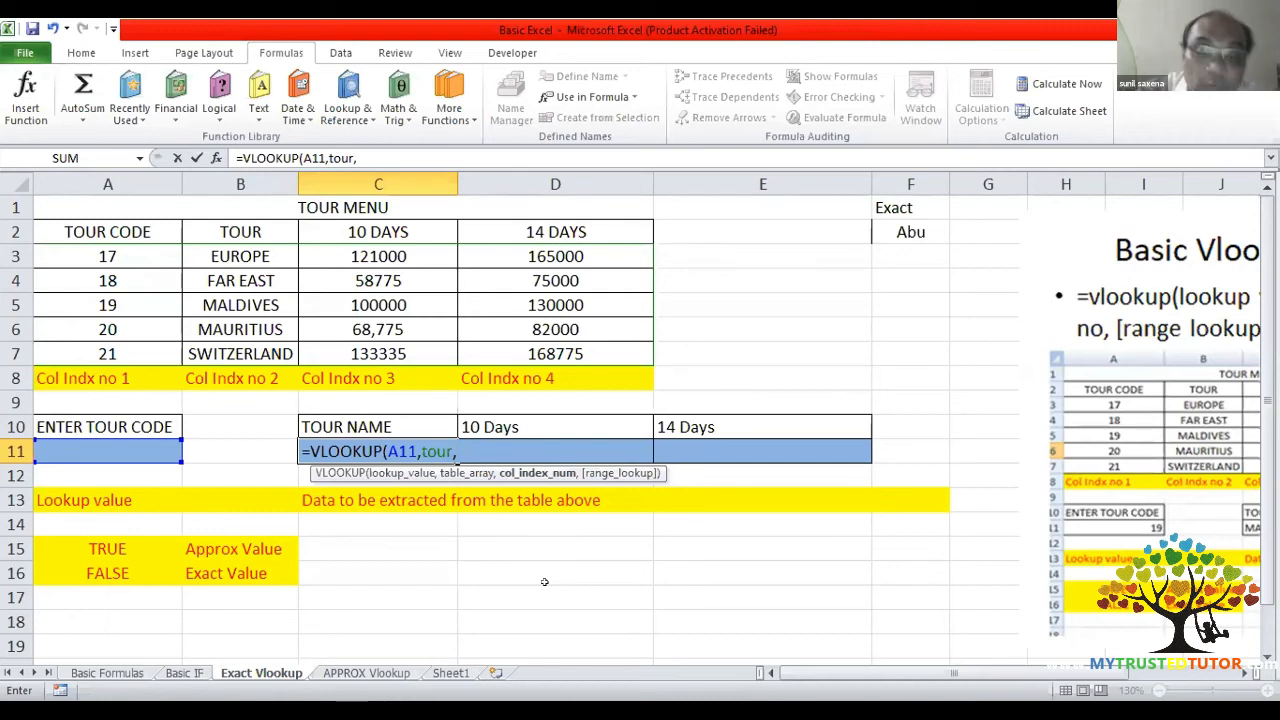
{"action": "type", "text": "3"}
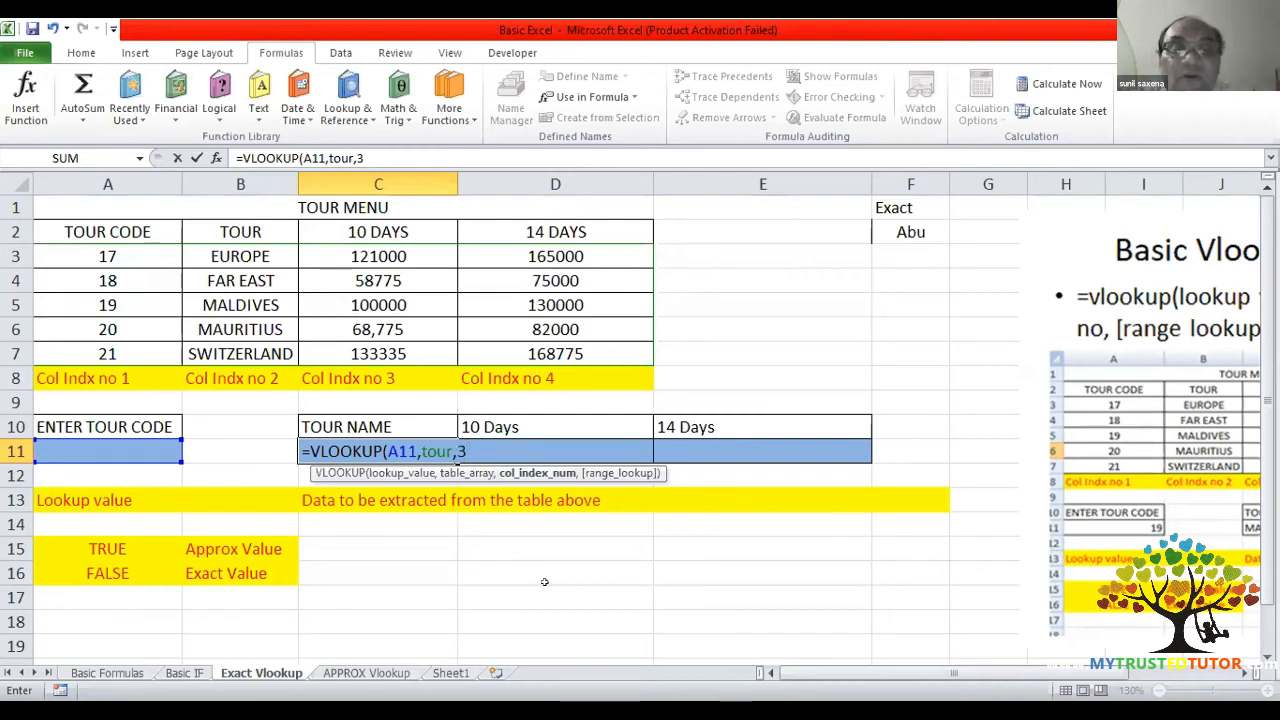
{"action": "key", "text": "BackSpace"}
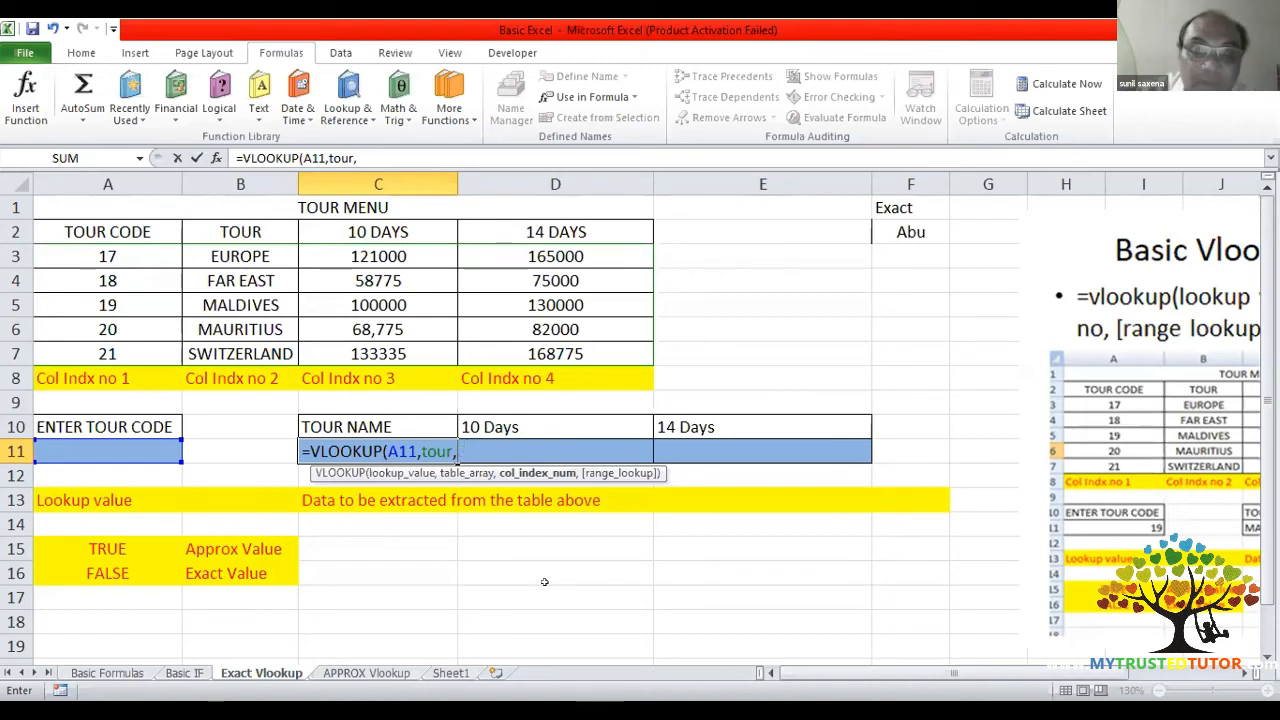
{"action": "type", "text": "4"}
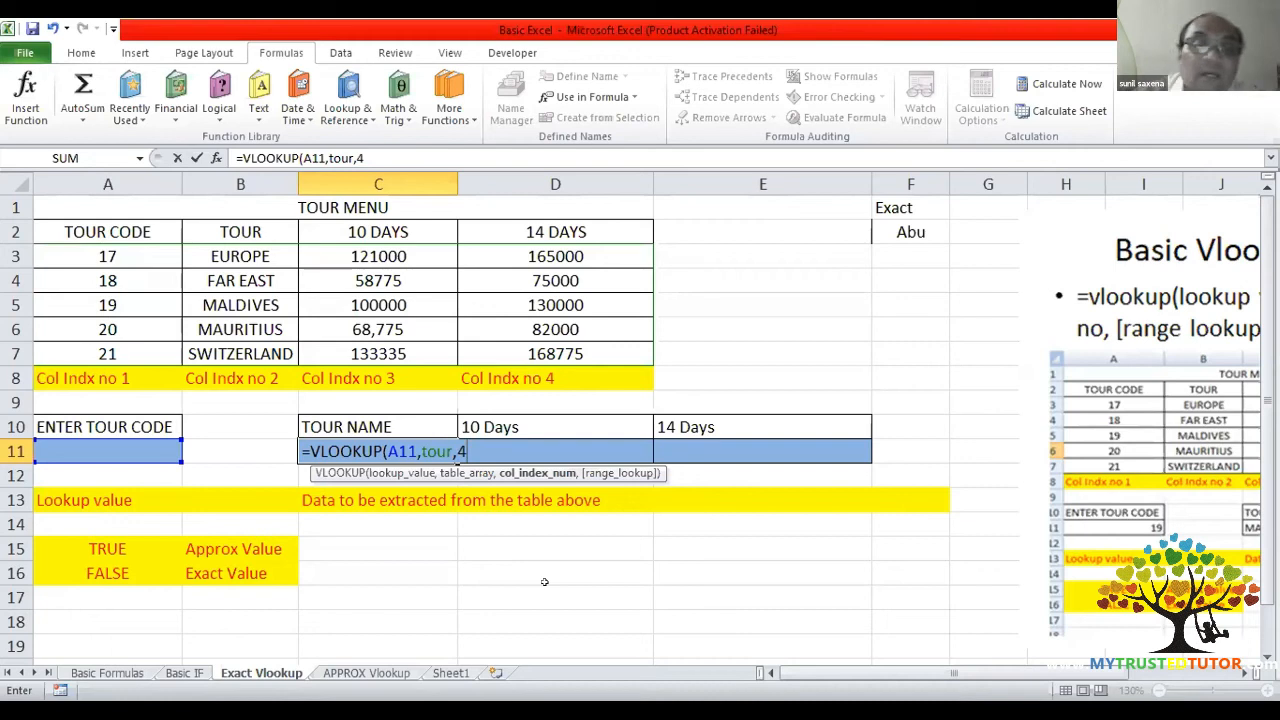
{"action": "key", "text": "BackSpace"}
{"action": "type", "text": "6"}
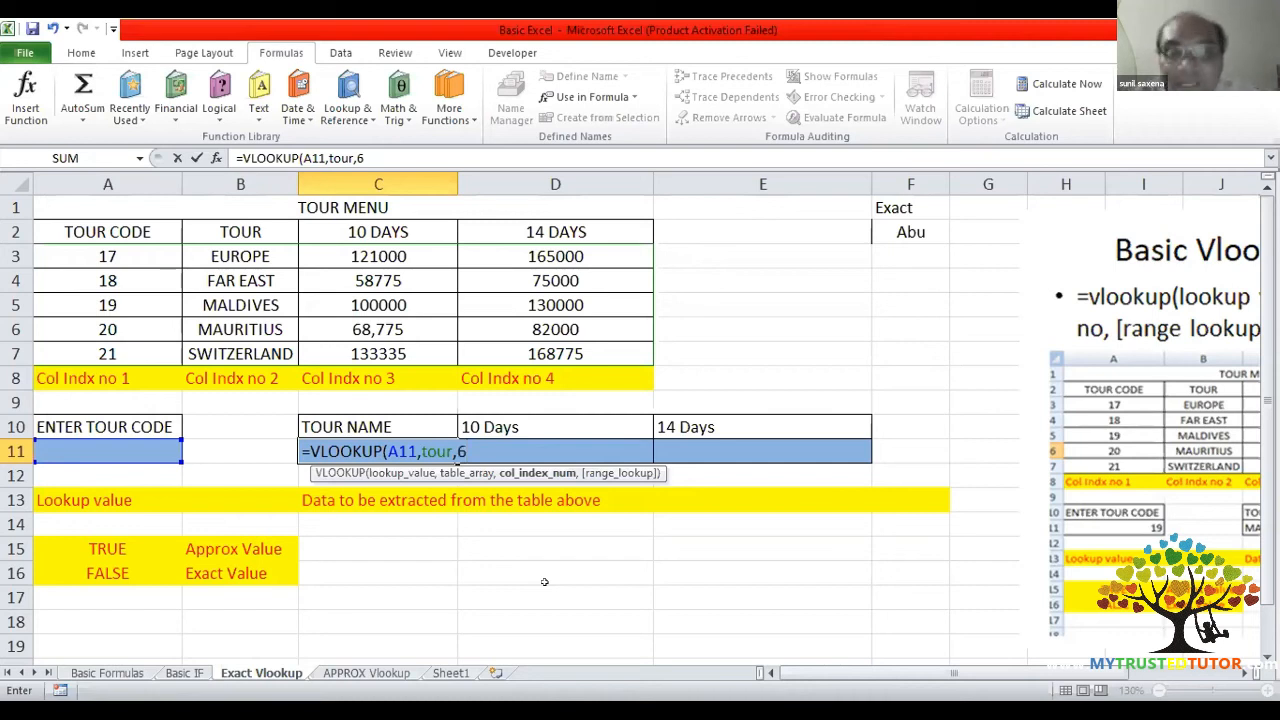
{"action": "key", "text": "BackSpace"}
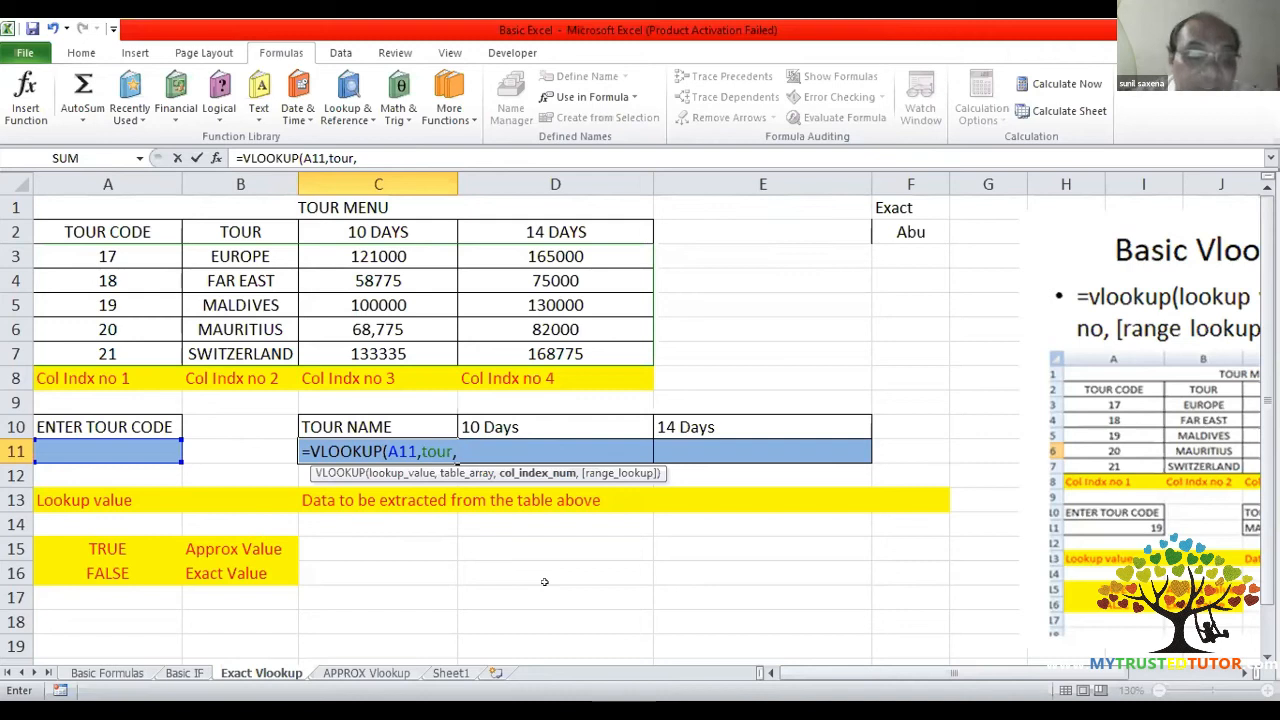
- Complete the tour name VLOOKUP in C11 with column index number 2 and FALSE for an exact match
{"action": "type", "text": "2"}
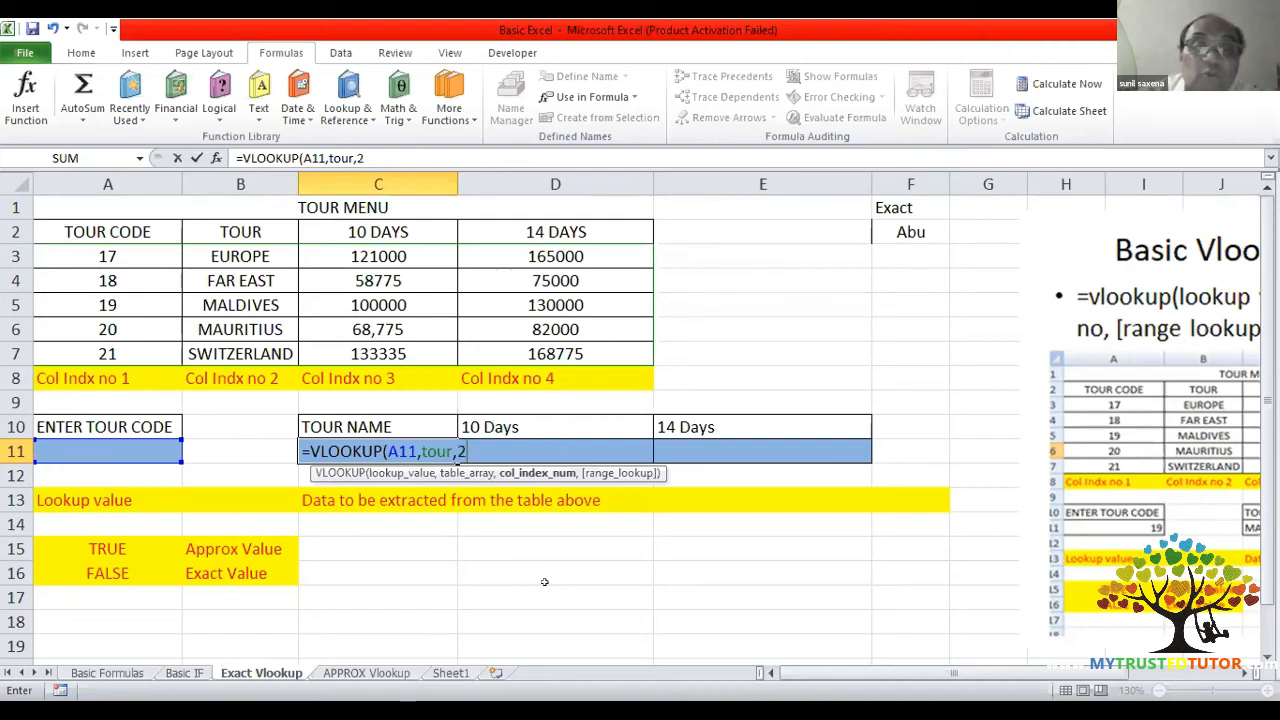
{"action": "type", "text": ","}
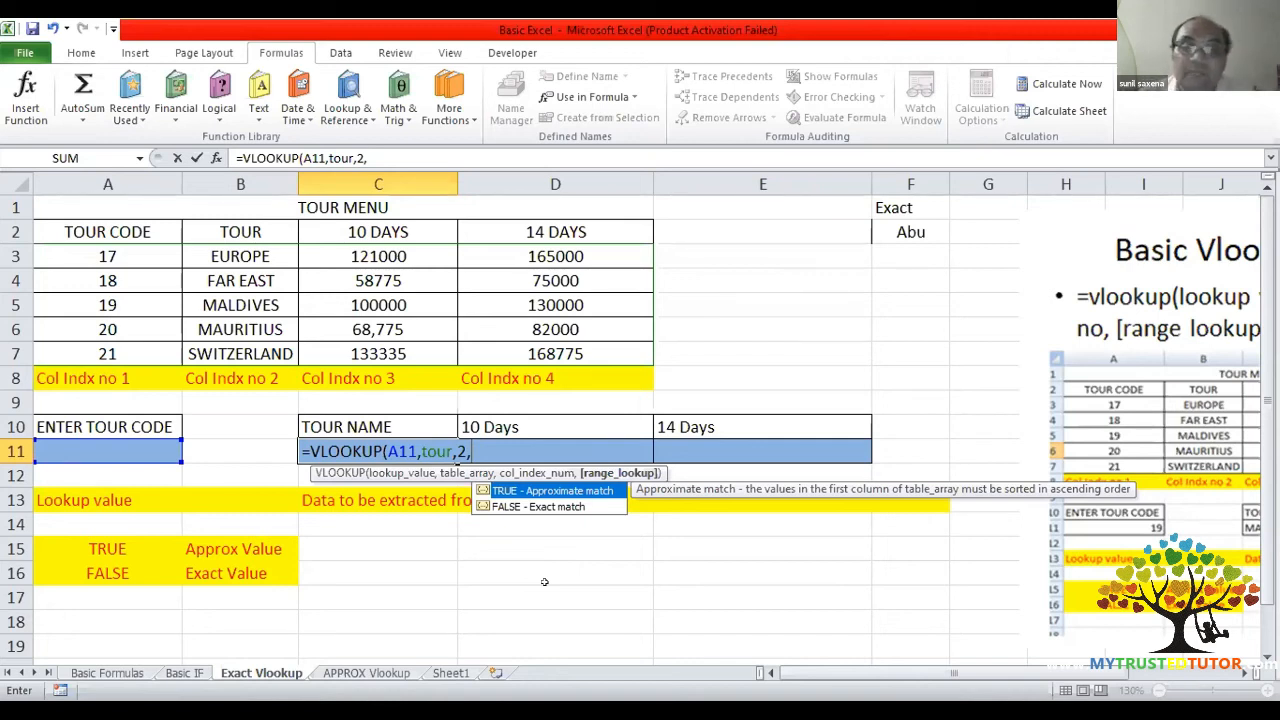
{"action": "key", "text": "Down"}
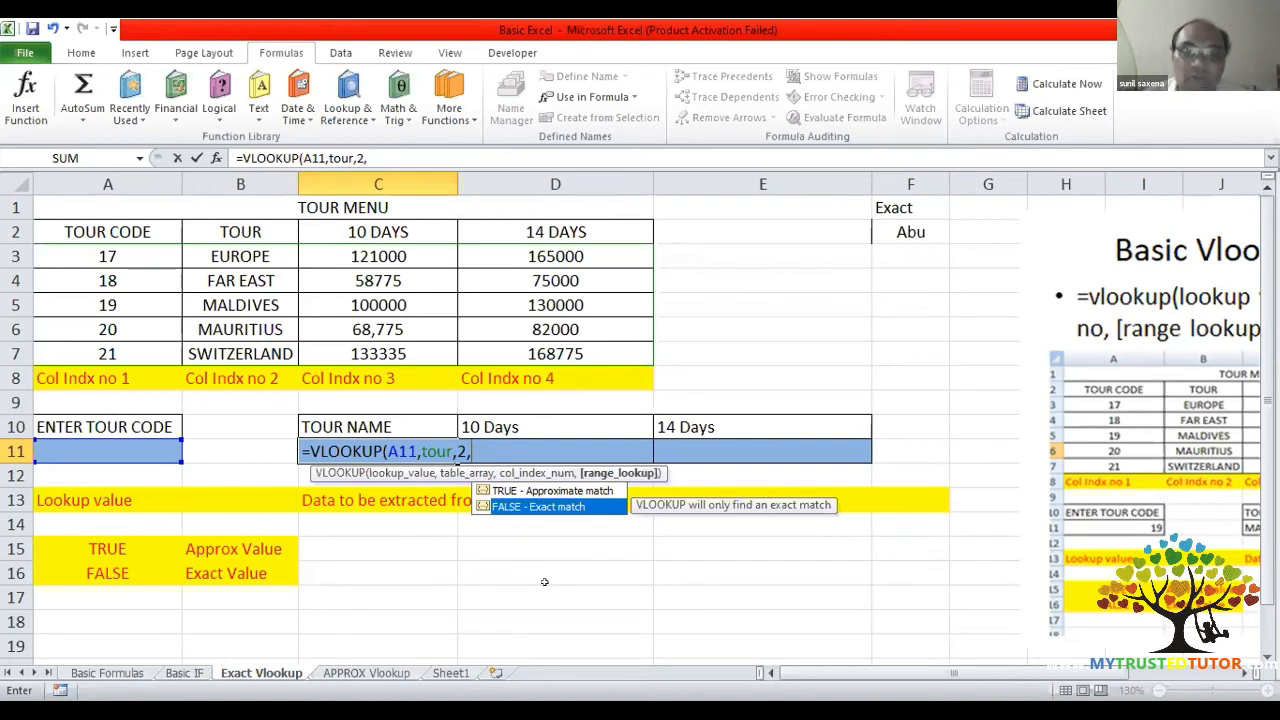
{"action": "key", "text": "Tab"}
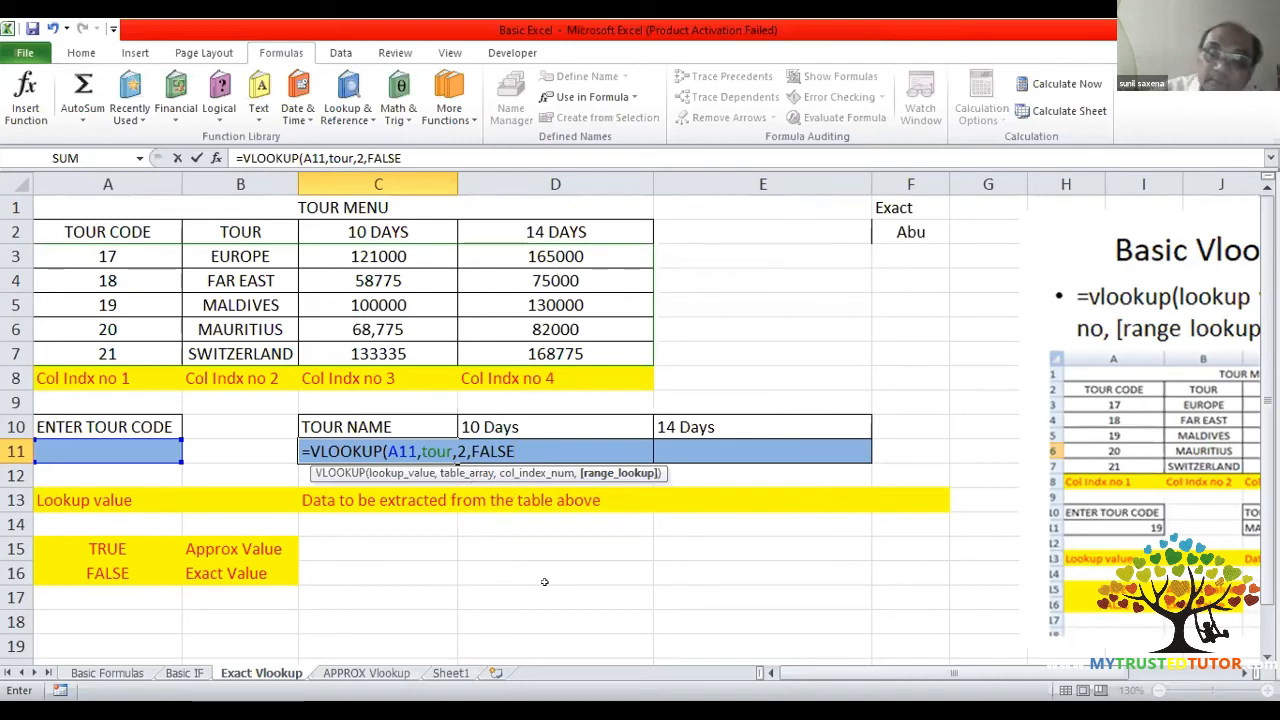
{"action": "type", "text": ")"}
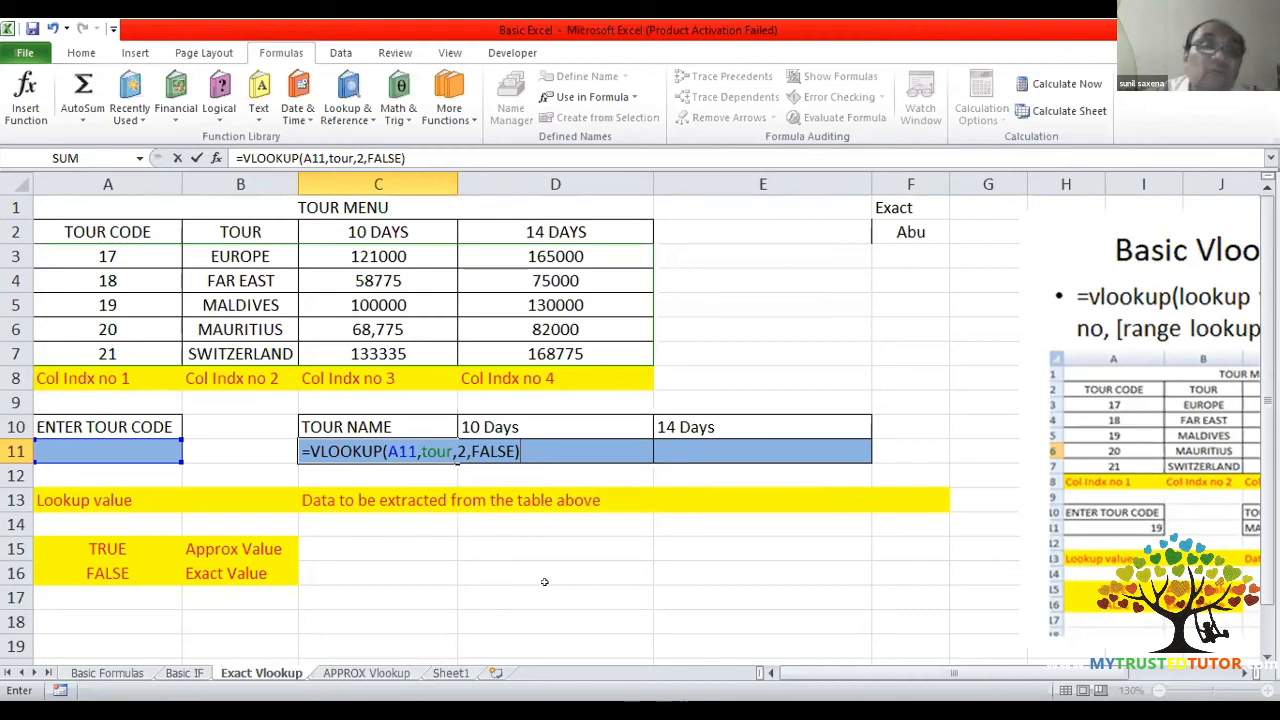
{"action": "key", "text": "Return"}
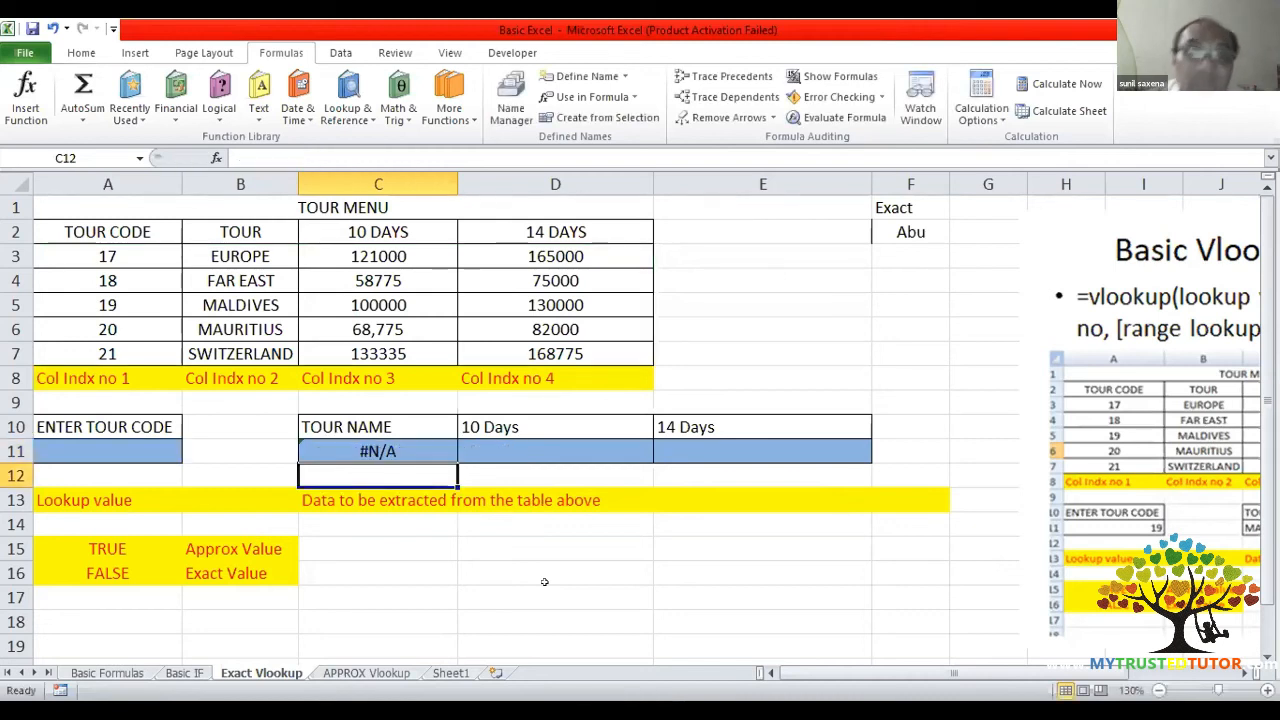
- Test the tour name lookup by entering the tour codes 18, 21 and 17 in turn in A11
{"action": "left_click", "coordinate": [99, 446]}
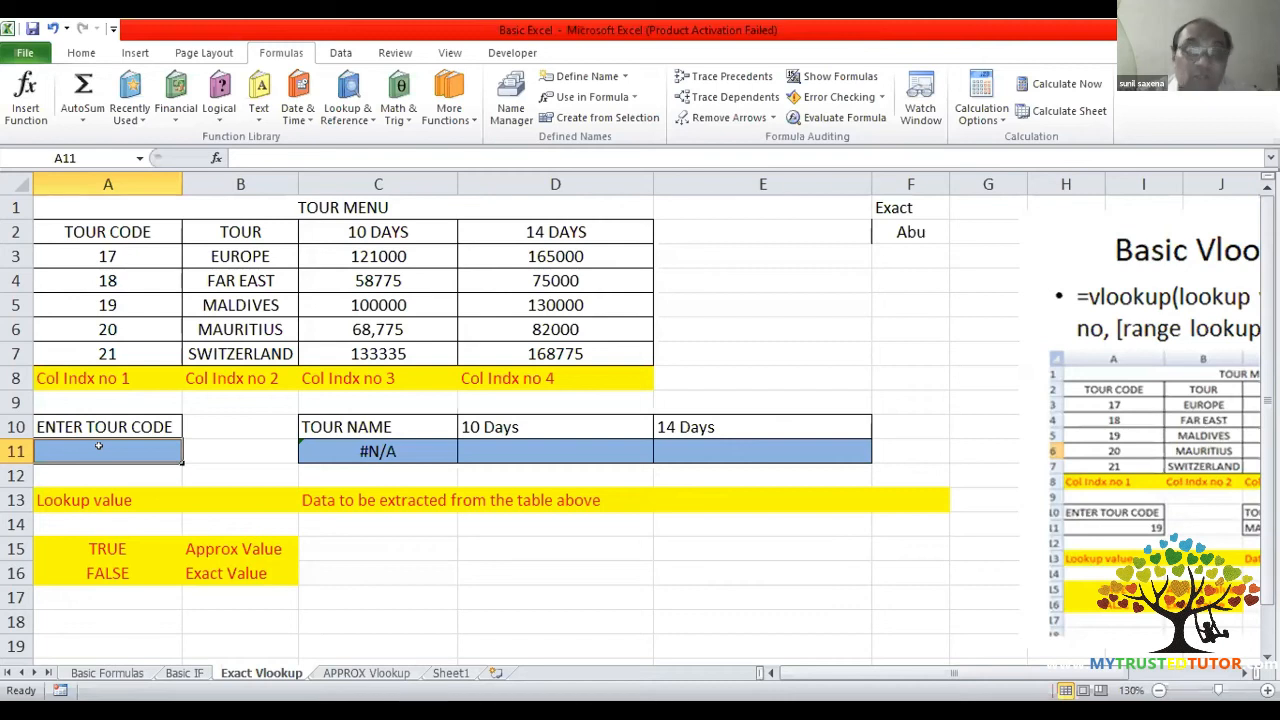
{"action": "type", "text": "18"}
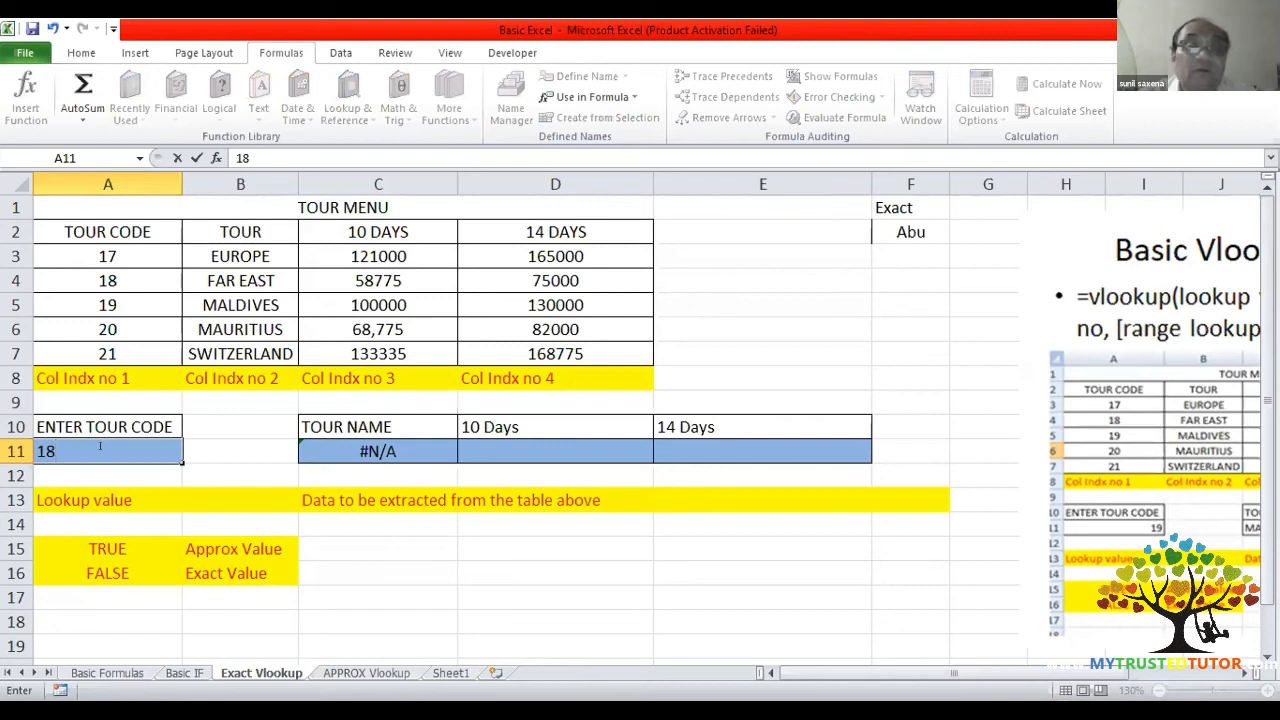
{"action": "key", "text": "Return"}
{"action": "left_click", "coordinate": [99, 447]}
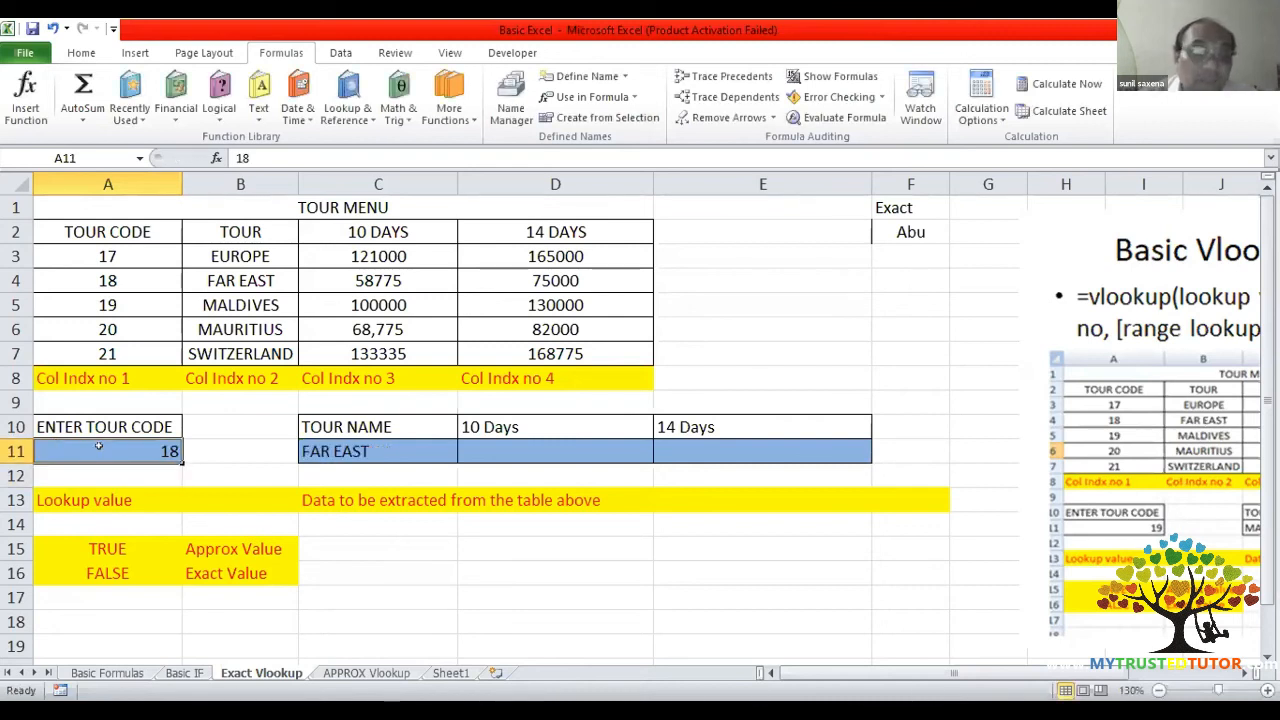
{"action": "type", "text": "21"}
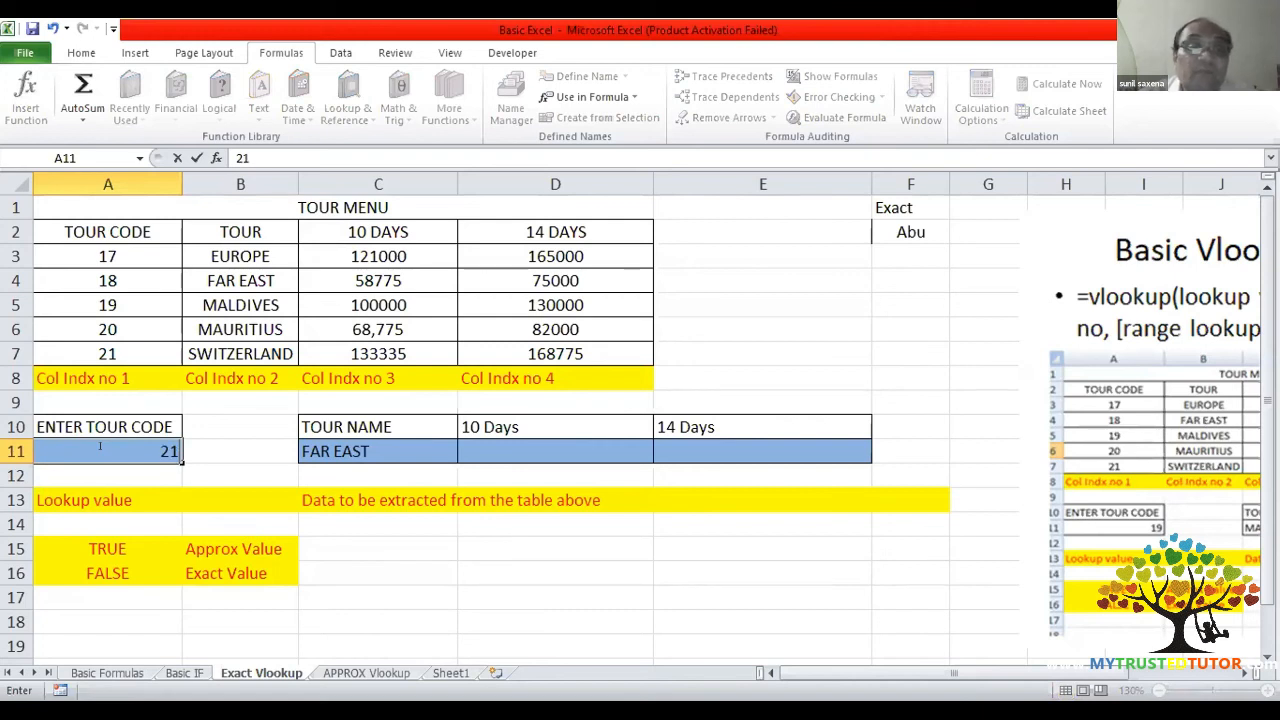
{"action": "key", "text": "Return"}
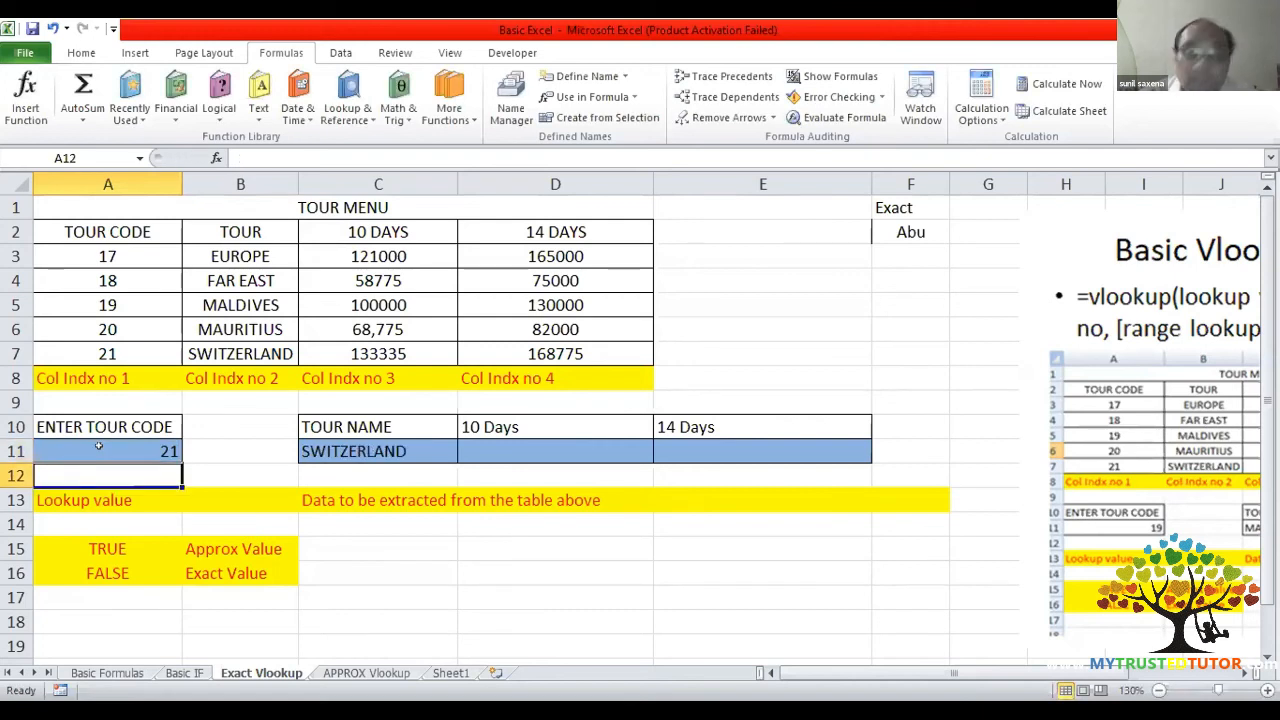
{"action": "key", "text": "Up"}
{"action": "key", "text": "Up"}
{"action": "key", "text": "Down"}
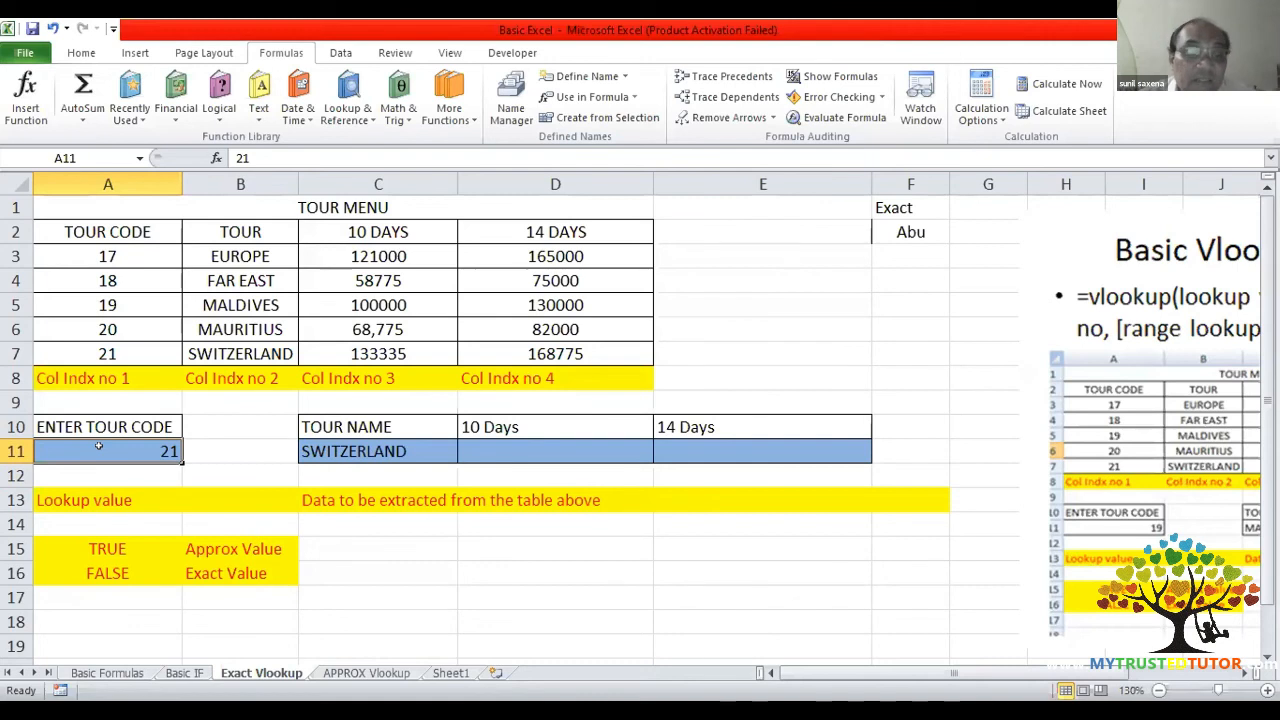
{"action": "type", "text": "17"}
{"action": "key", "text": "Return"}
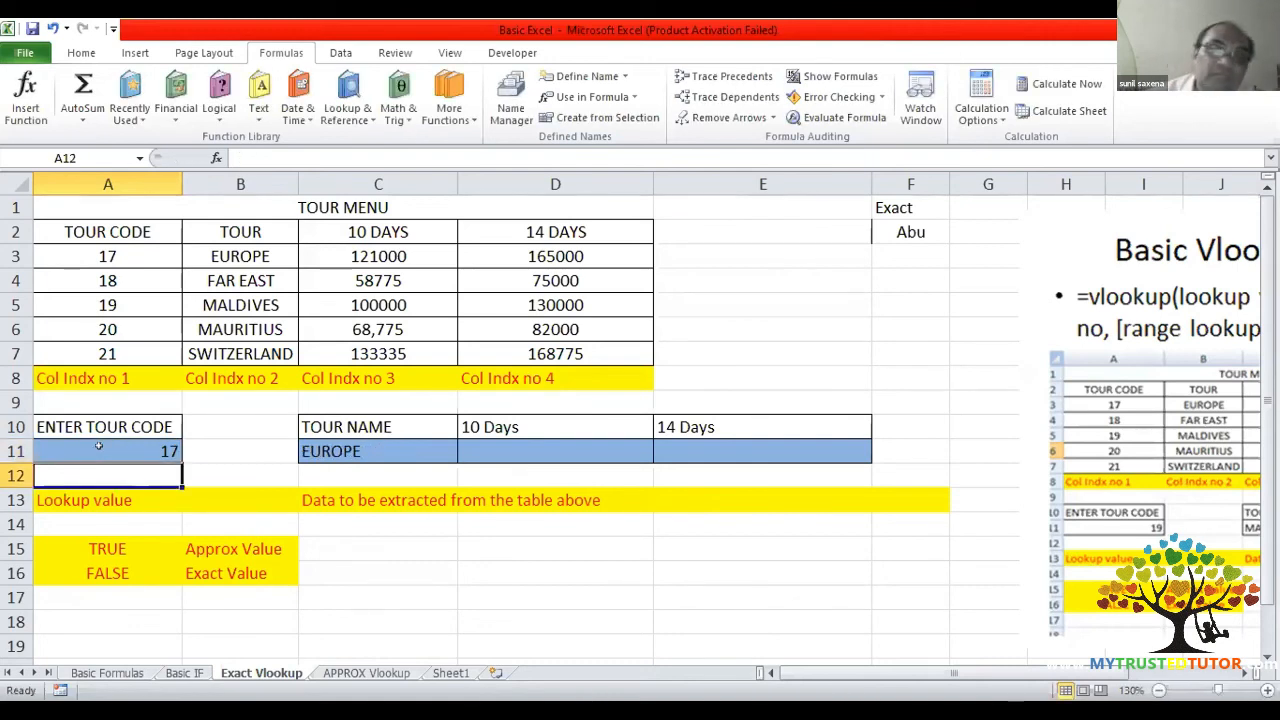
- Check the VLOOKUP formula in C11 and fill it across to the 10 Days and 14 Days cells D11:E11
{"action": "left_click", "coordinate": [411, 449]}
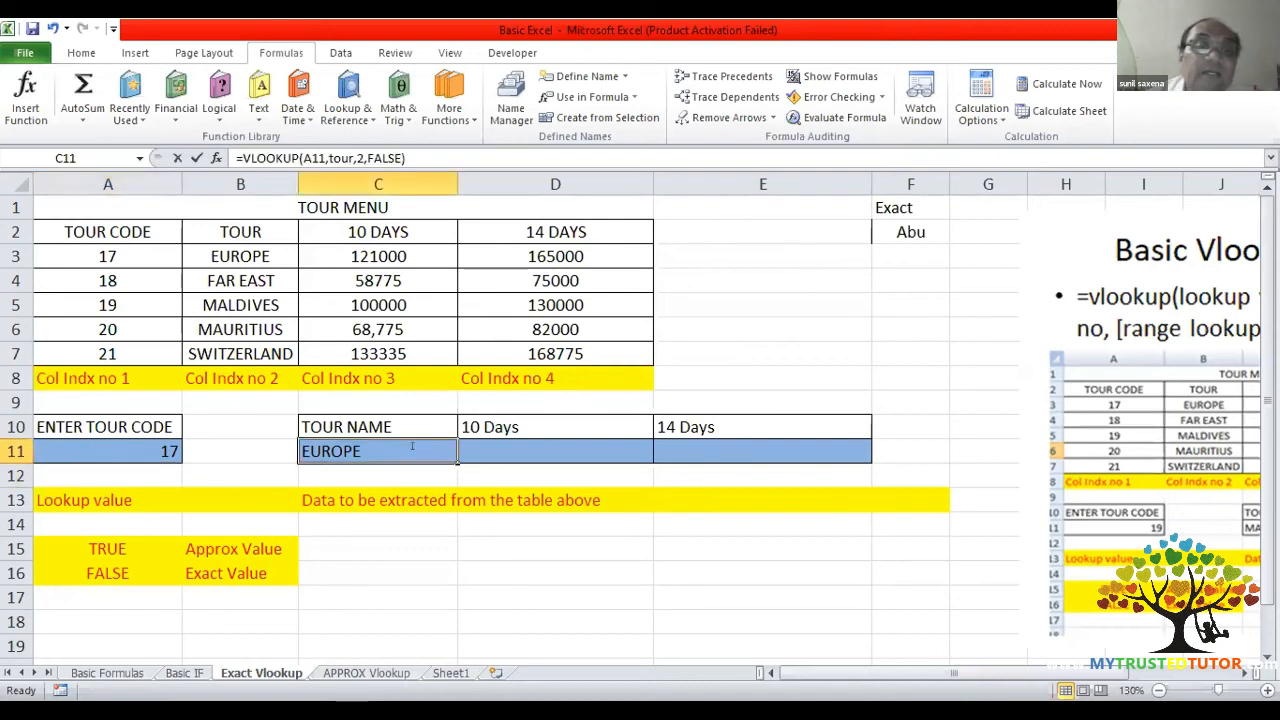
{"action": "double_click", "coordinate": [411, 449]}
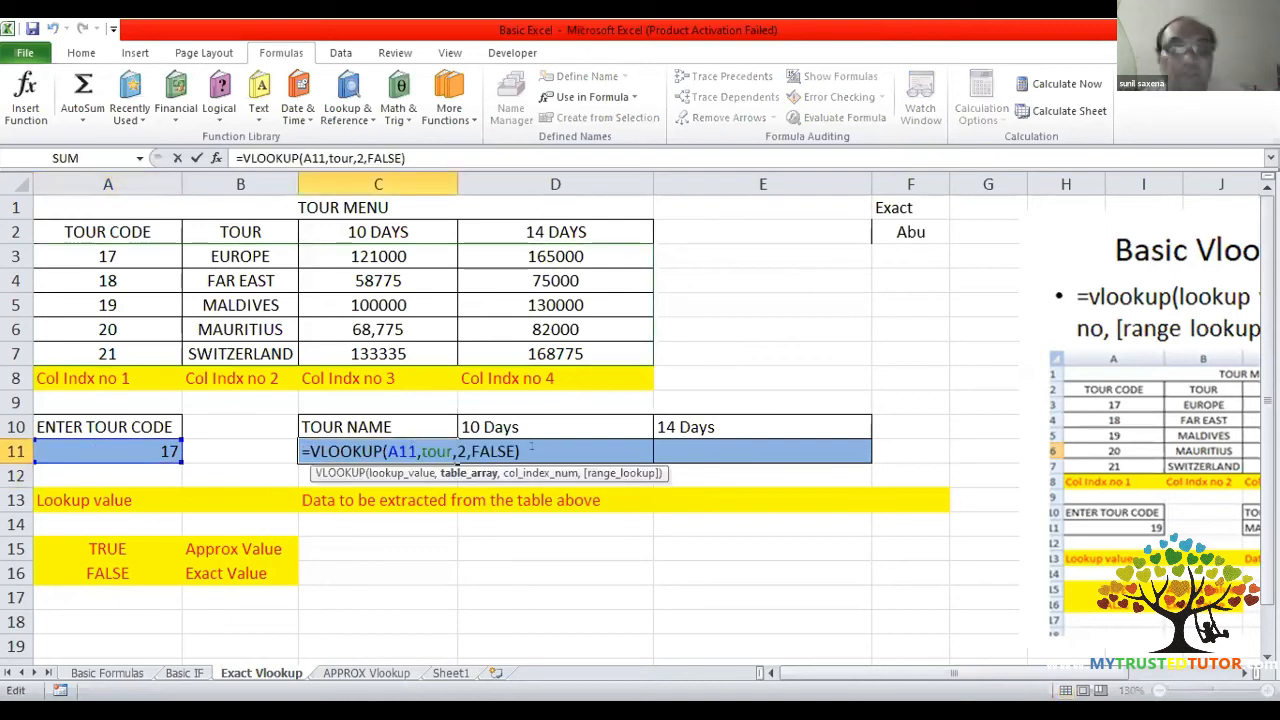
{"action": "key", "text": "Escape"}
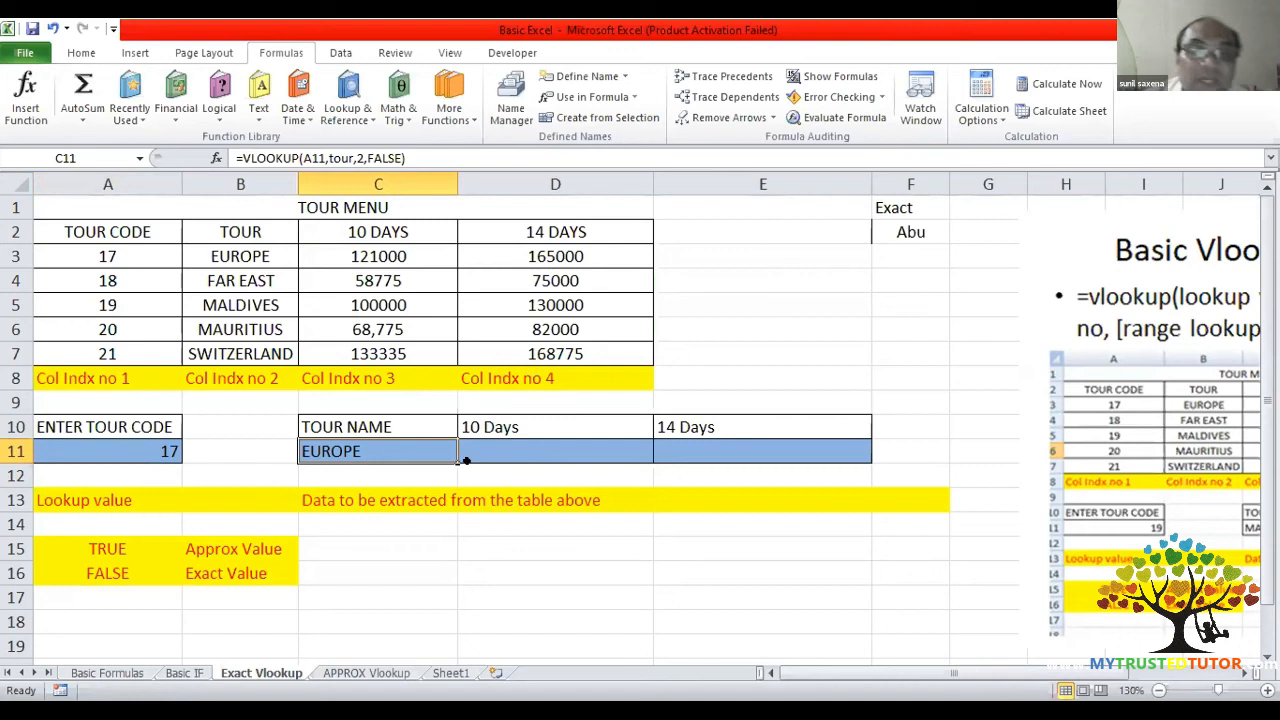
{"action": "left_click_drag", "start_coordinate": [455, 459], "coordinate": [802, 459]}
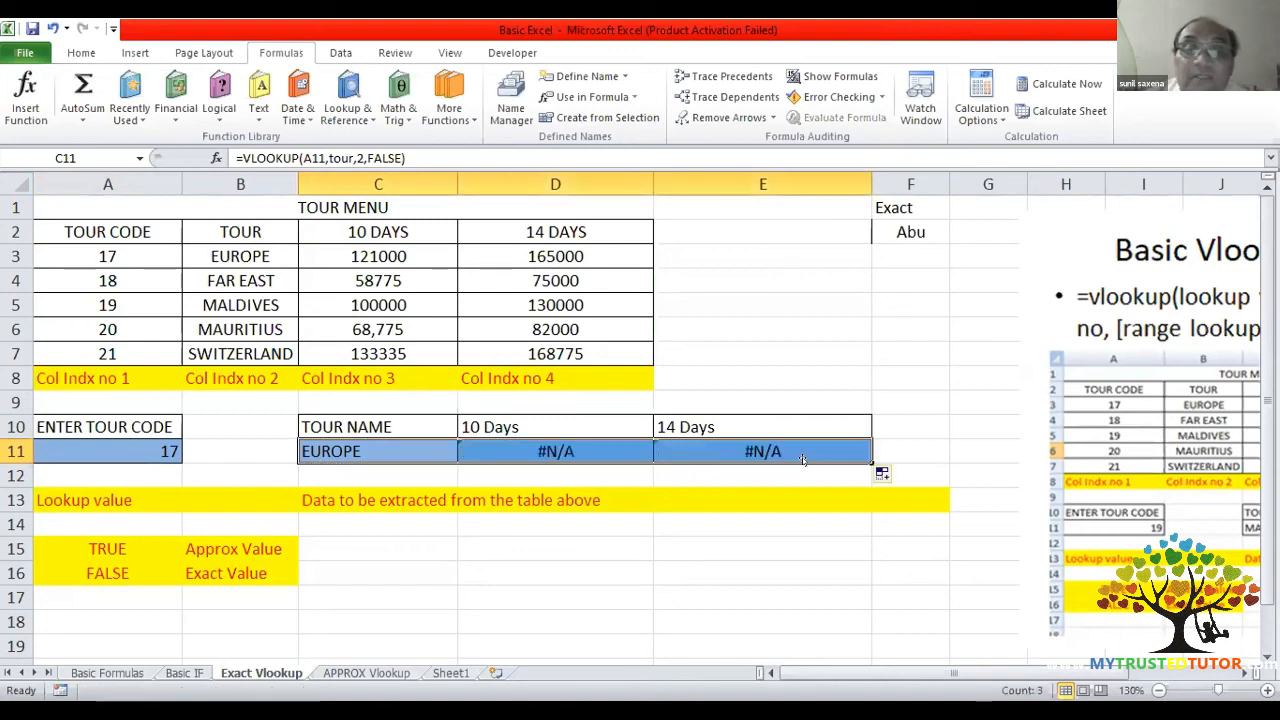
- Replace the lookup value in the 10 Days VLOOKUP in D11 with a reference to A11
{"action": "double_click", "coordinate": [590, 451]}
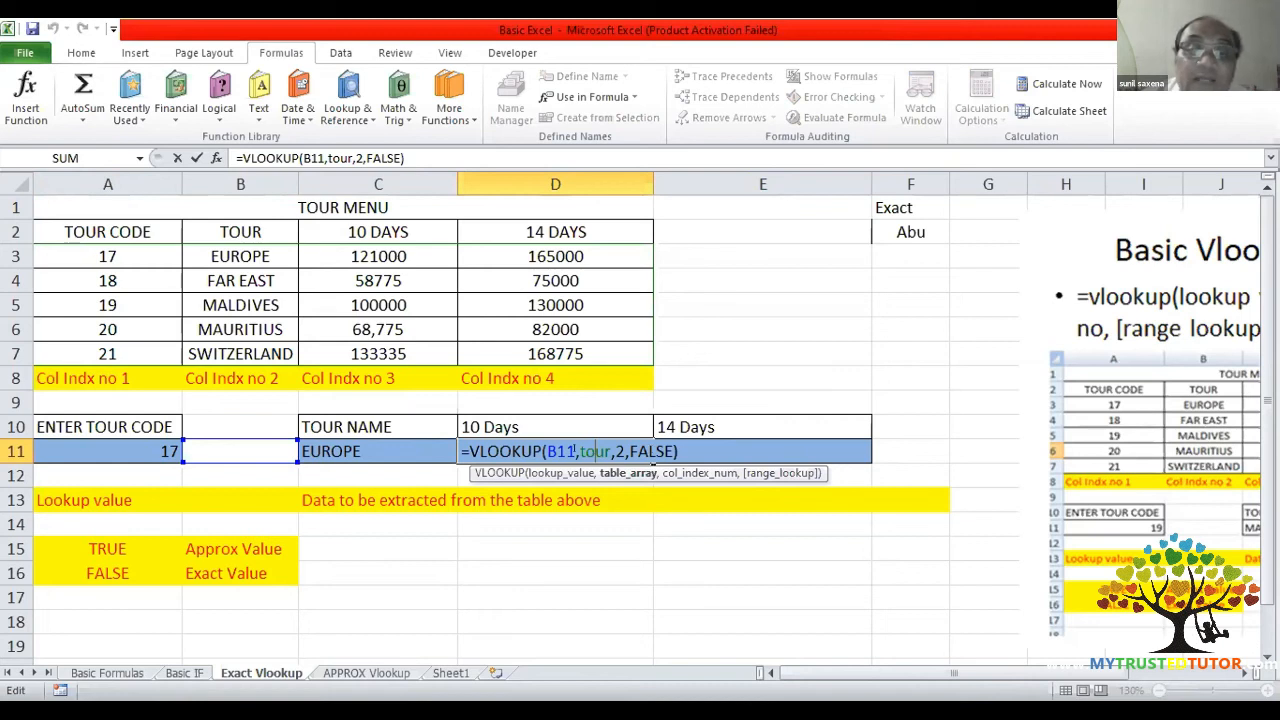
{"action": "left_click", "coordinate": [564, 450]}
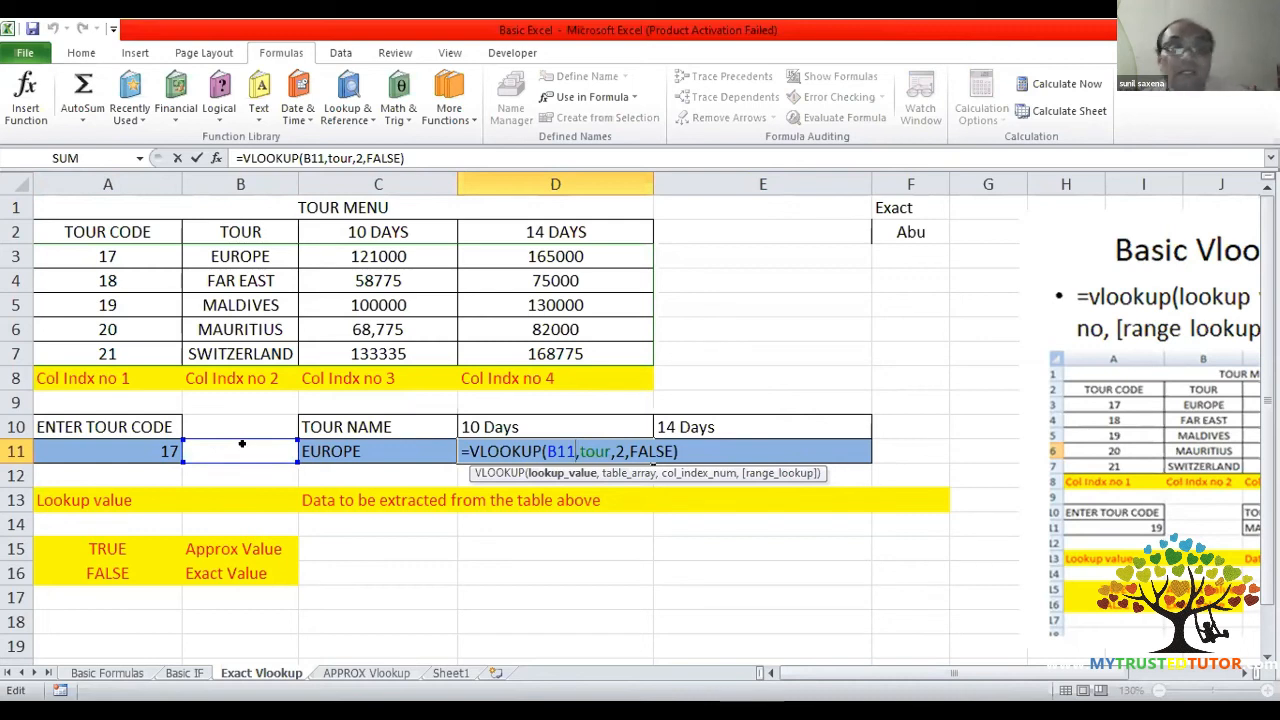
{"action": "key", "text": "BackSpace"}
{"action": "key", "text": "BackSpace"}
{"action": "key", "text": "BackSpace"}
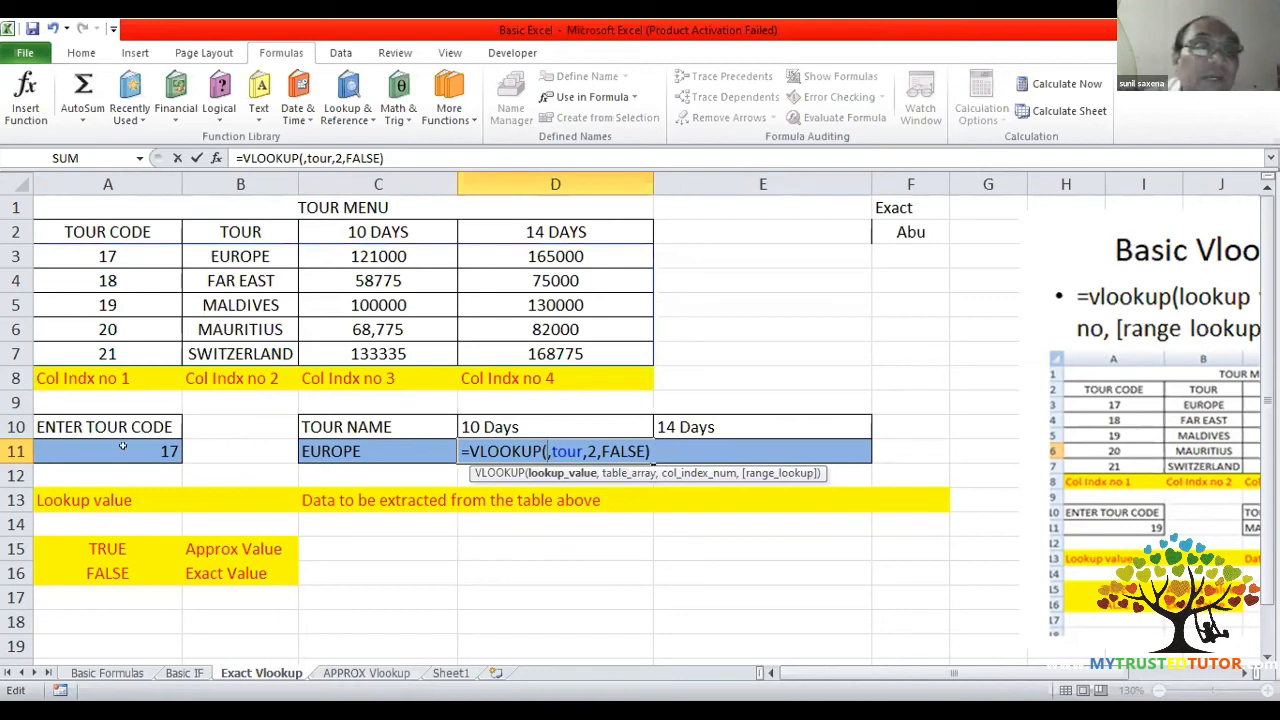
{"action": "left_click", "coordinate": [122, 447]}
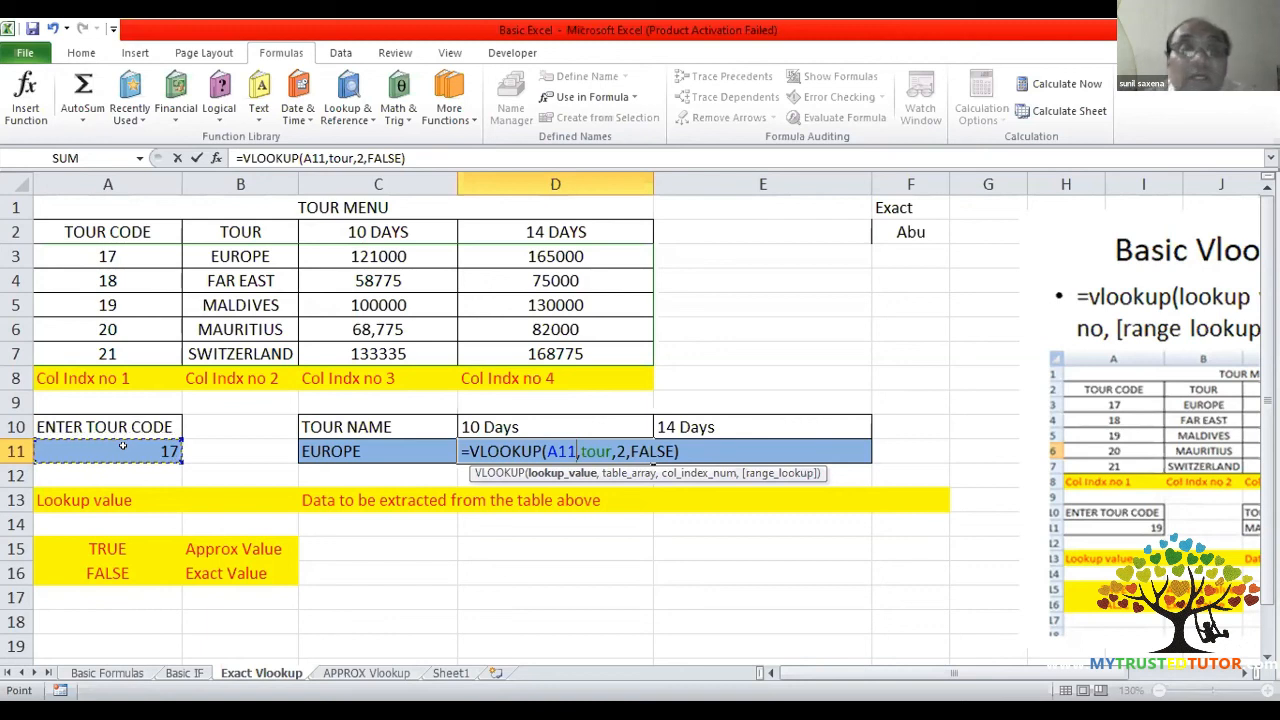
{"action": "key", "text": "Right"}
{"action": "key", "text": "Right"}
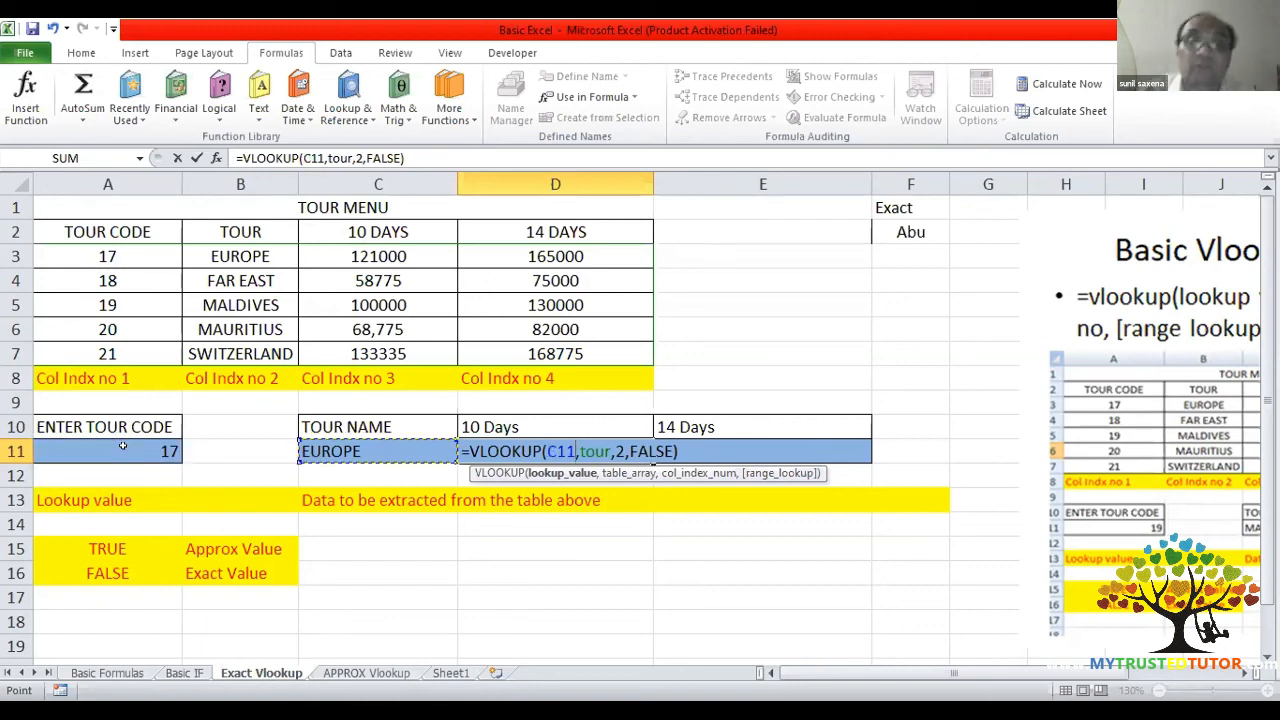
{"action": "key", "text": "BackSpace"}
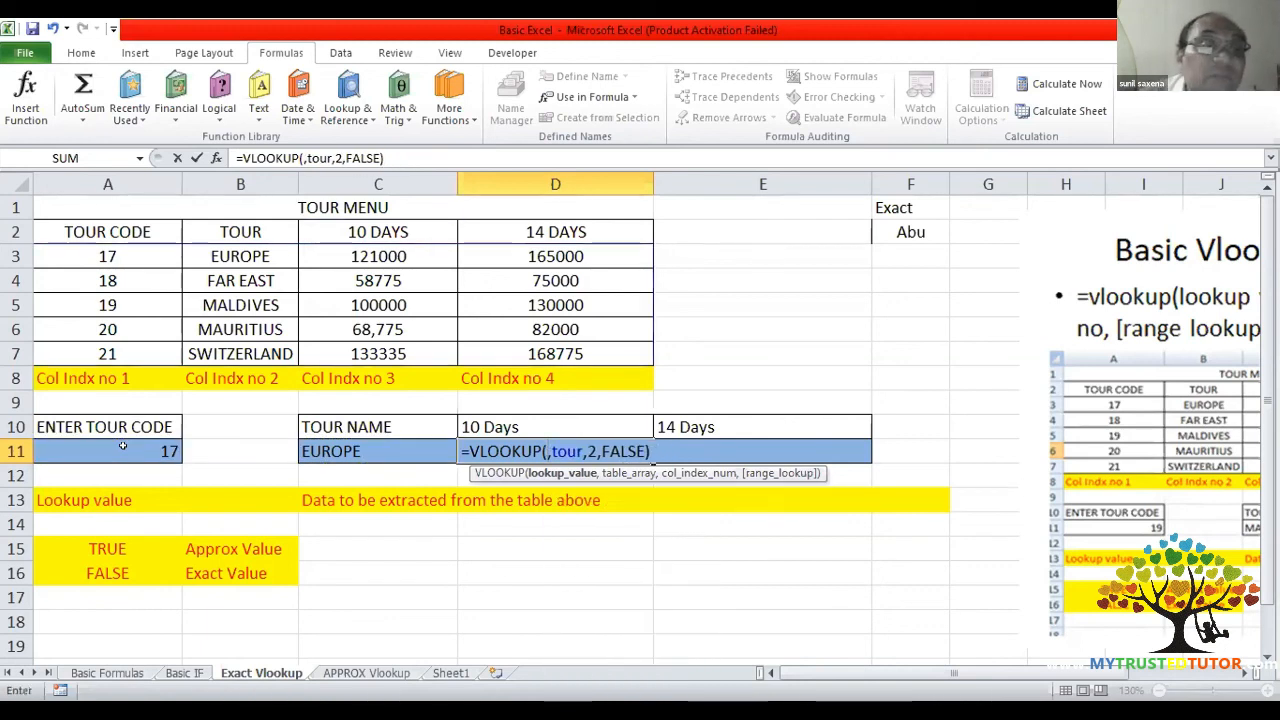
{"action": "left_click", "coordinate": [123, 447]}
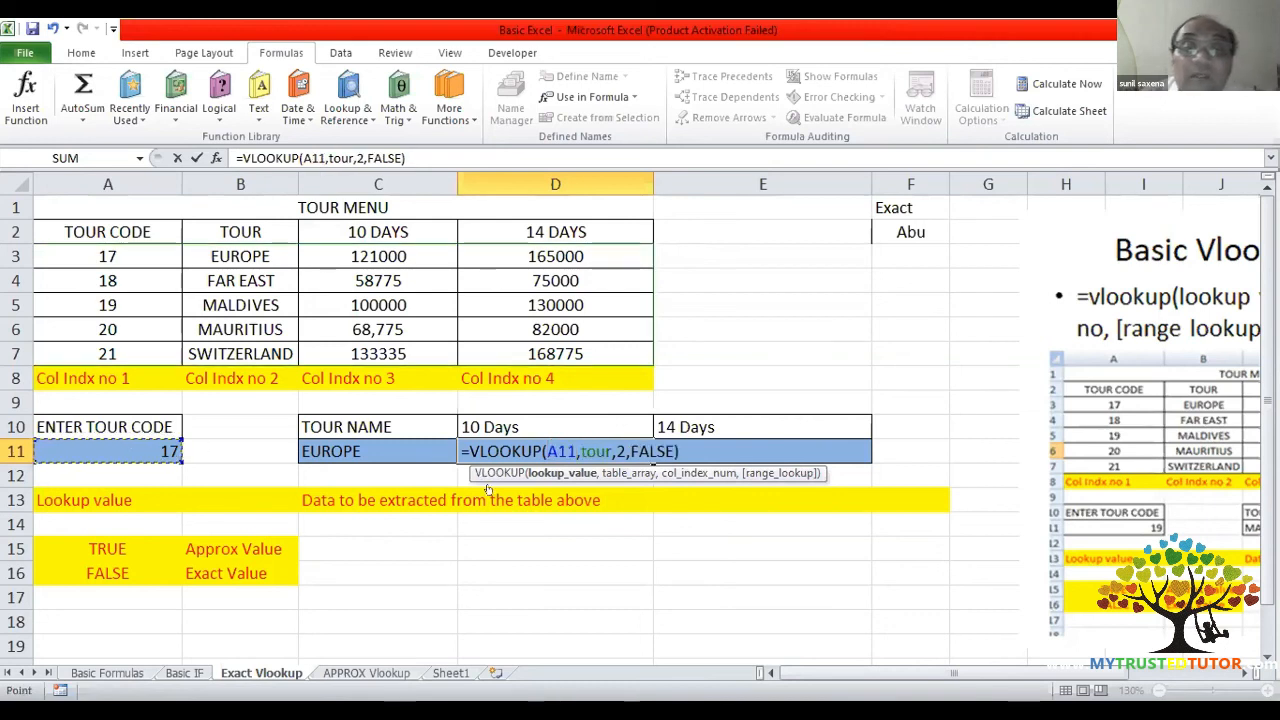
- Set the column index number of the 10 Days VLOOKUP in D11 to 3
{"action": "left_click", "coordinate": [617, 451]}
{"action": "key", "text": "BackSpace"}
{"action": "type", "text": "3"}
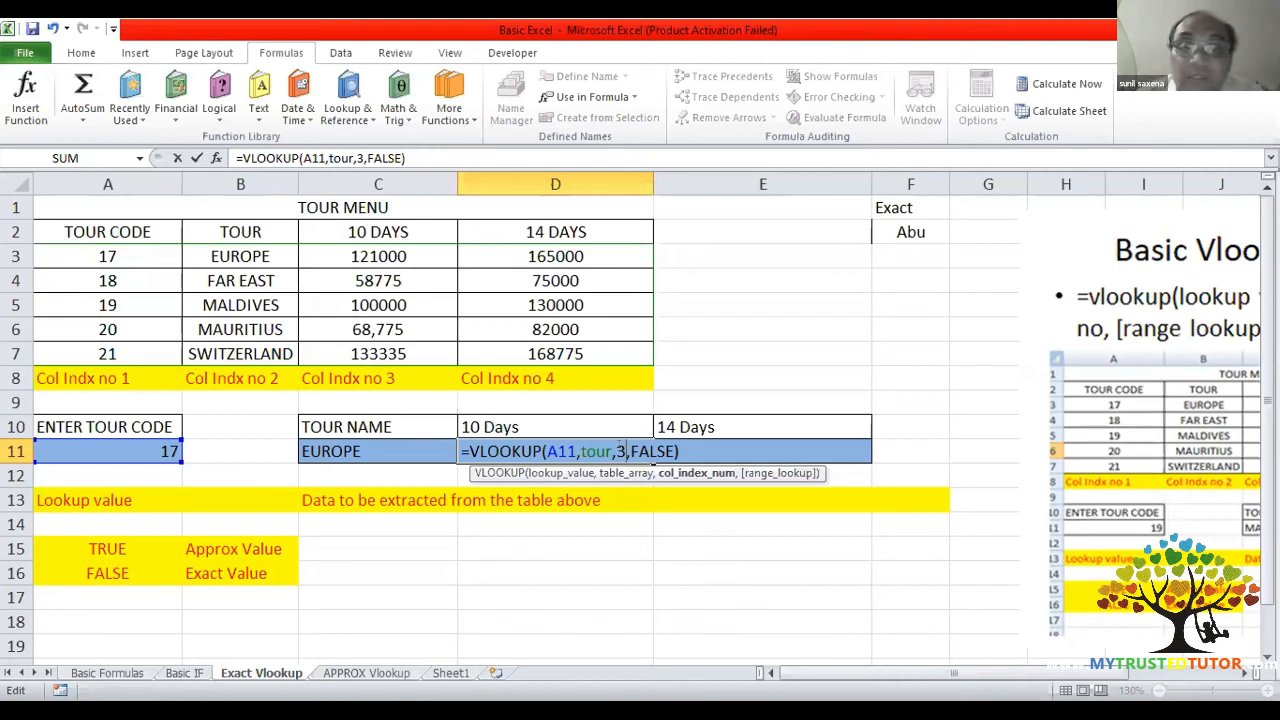
{"action": "key", "text": "Return"}
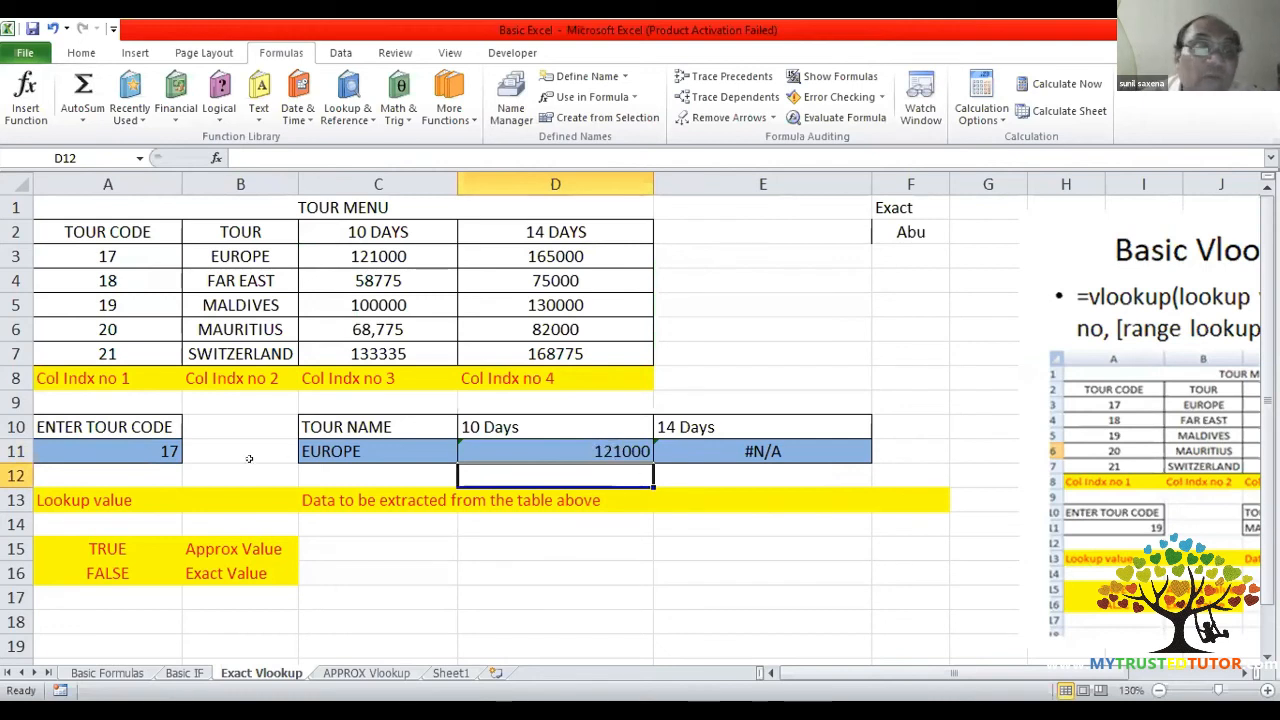
- Enter tour code 20 in A11 and review the 10 Days formula in D11
{"action": "left_click", "coordinate": [139, 443]}
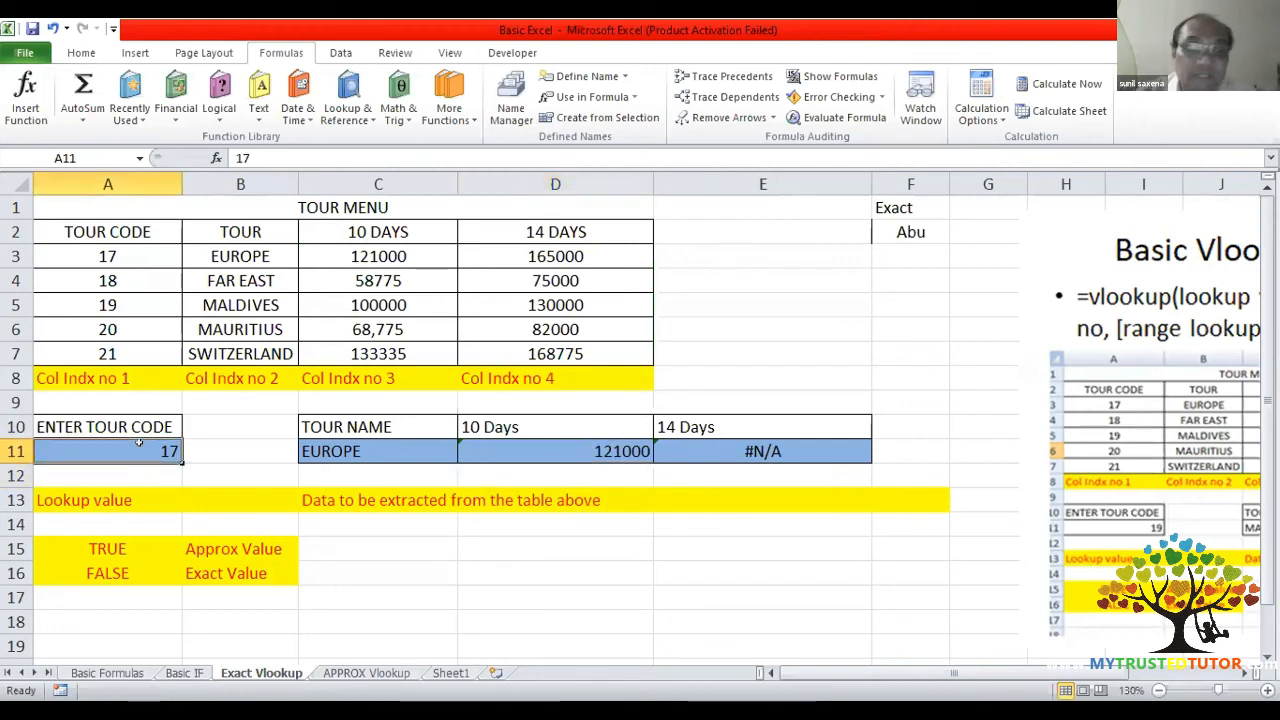
{"action": "type", "text": "20"}
{"action": "key", "text": "Return"}
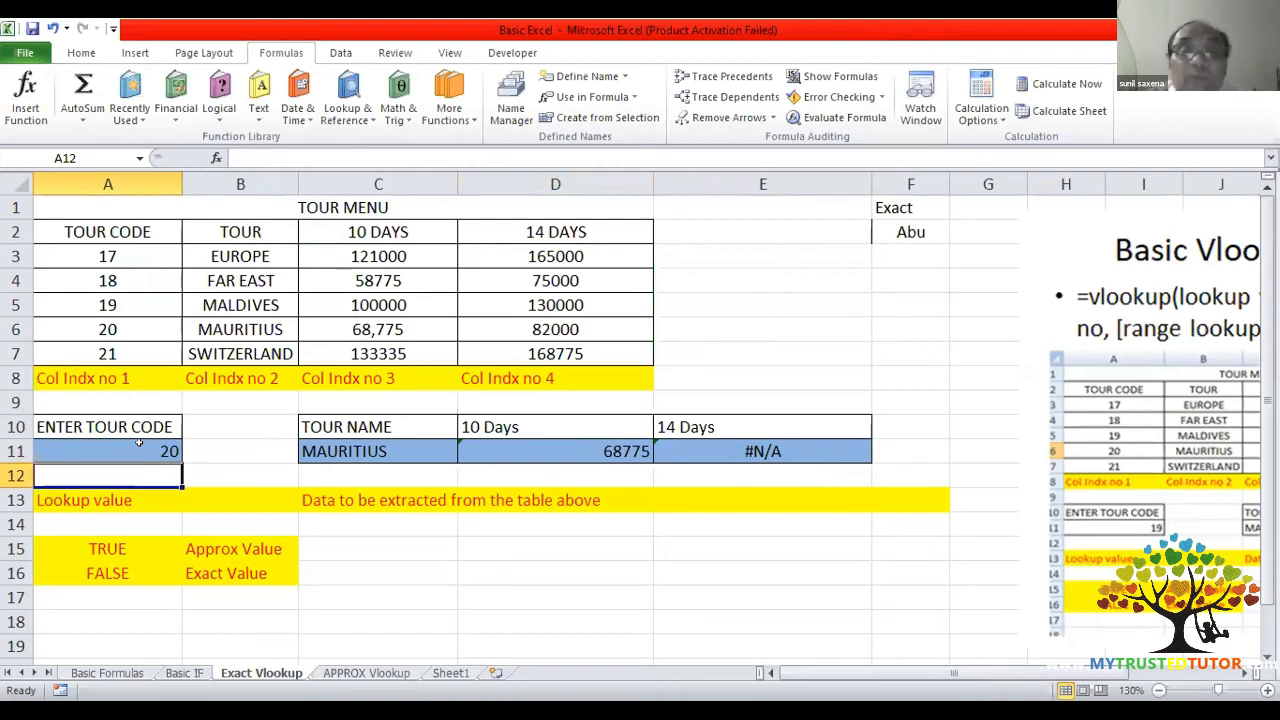
{"action": "left_click", "coordinate": [540, 457]}
{"action": "double_click", "coordinate": [543, 451]}
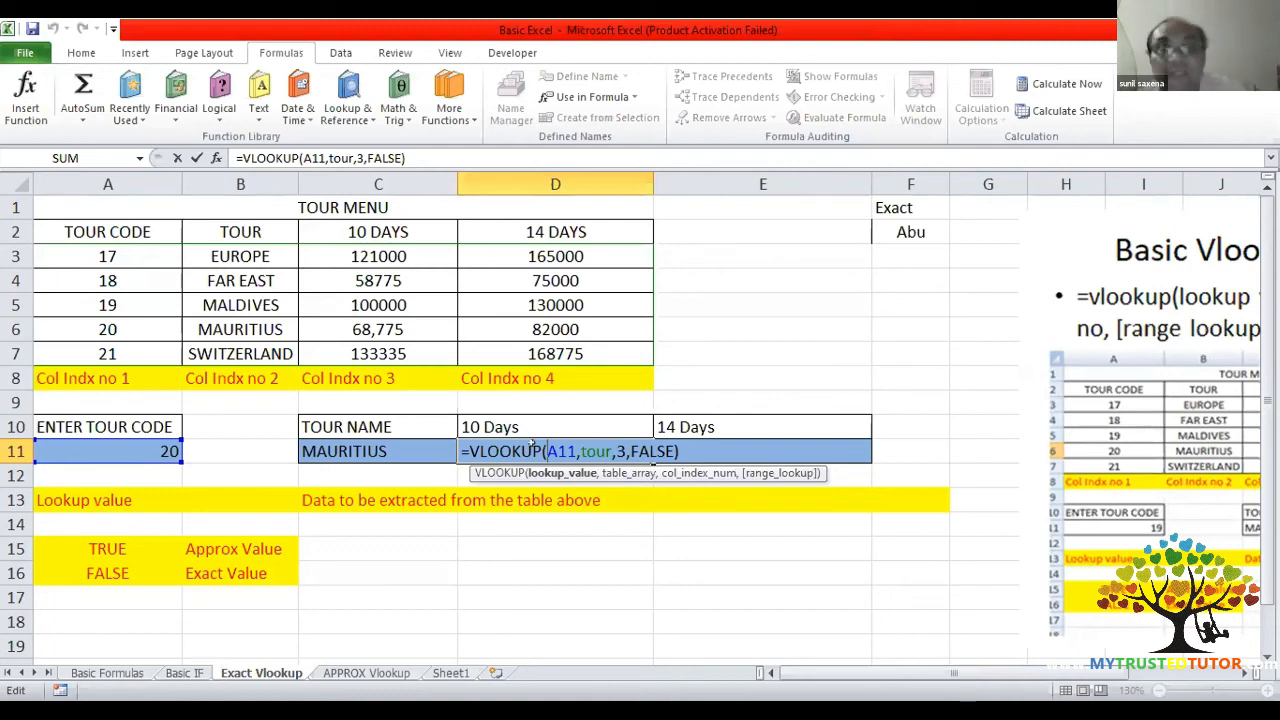
{"action": "key", "text": "Escape"}
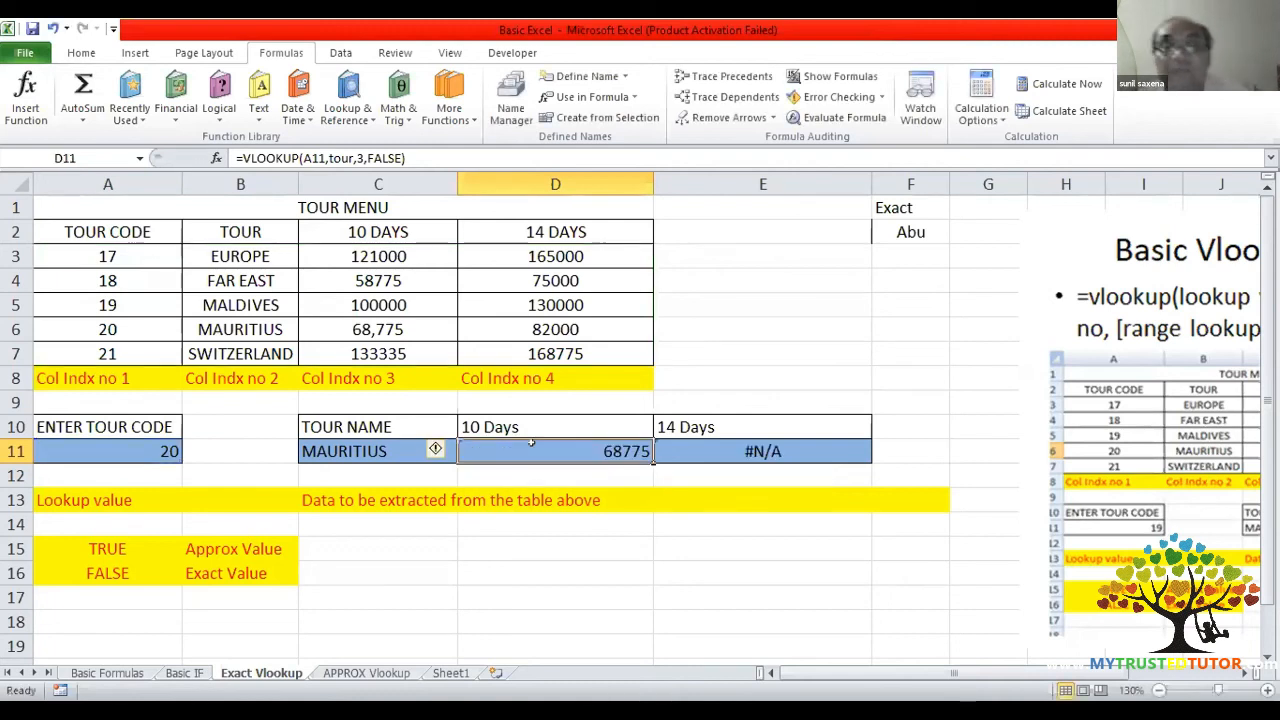
- Replace the lookup value in the 14 Days VLOOKUP in E11 with a reference to A11
{"action": "double_click", "coordinate": [786, 445]}
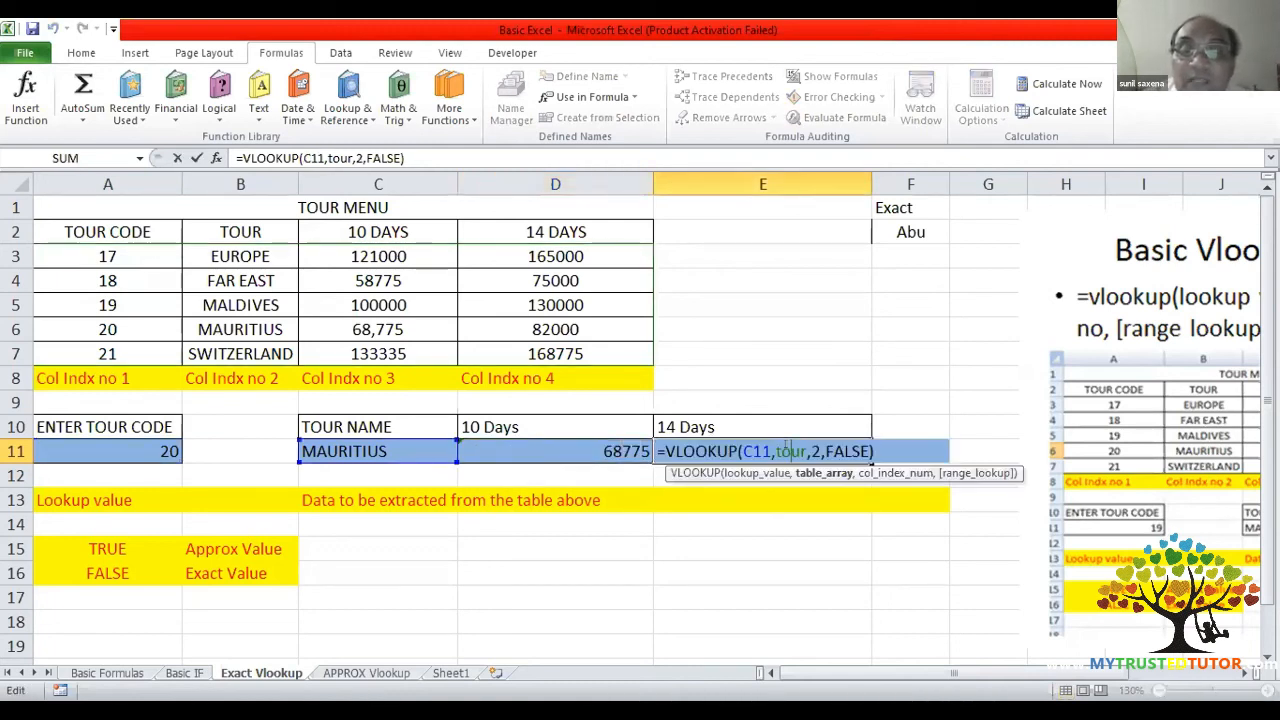
{"action": "left_click", "coordinate": [760, 451]}
{"action": "key", "text": "BackSpace"}
{"action": "key", "text": "BackSpace"}
{"action": "key", "text": "BackSpace"}
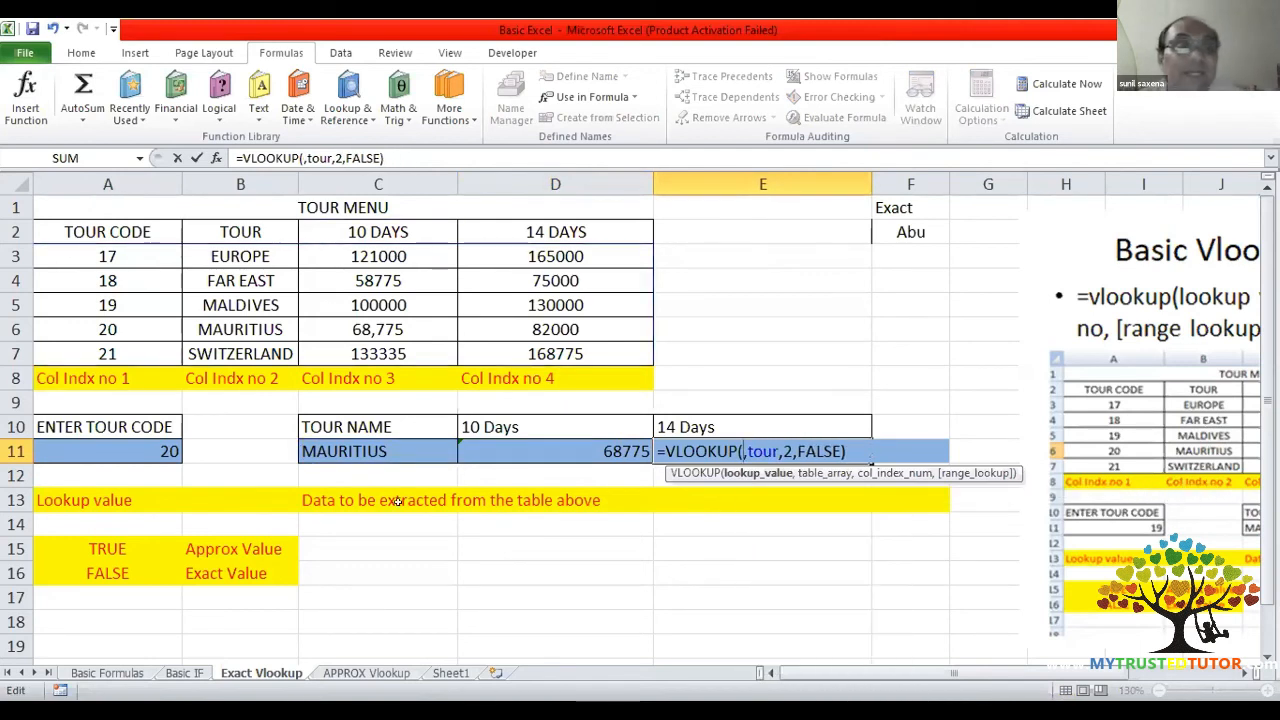
{"action": "left_click", "coordinate": [126, 447]}
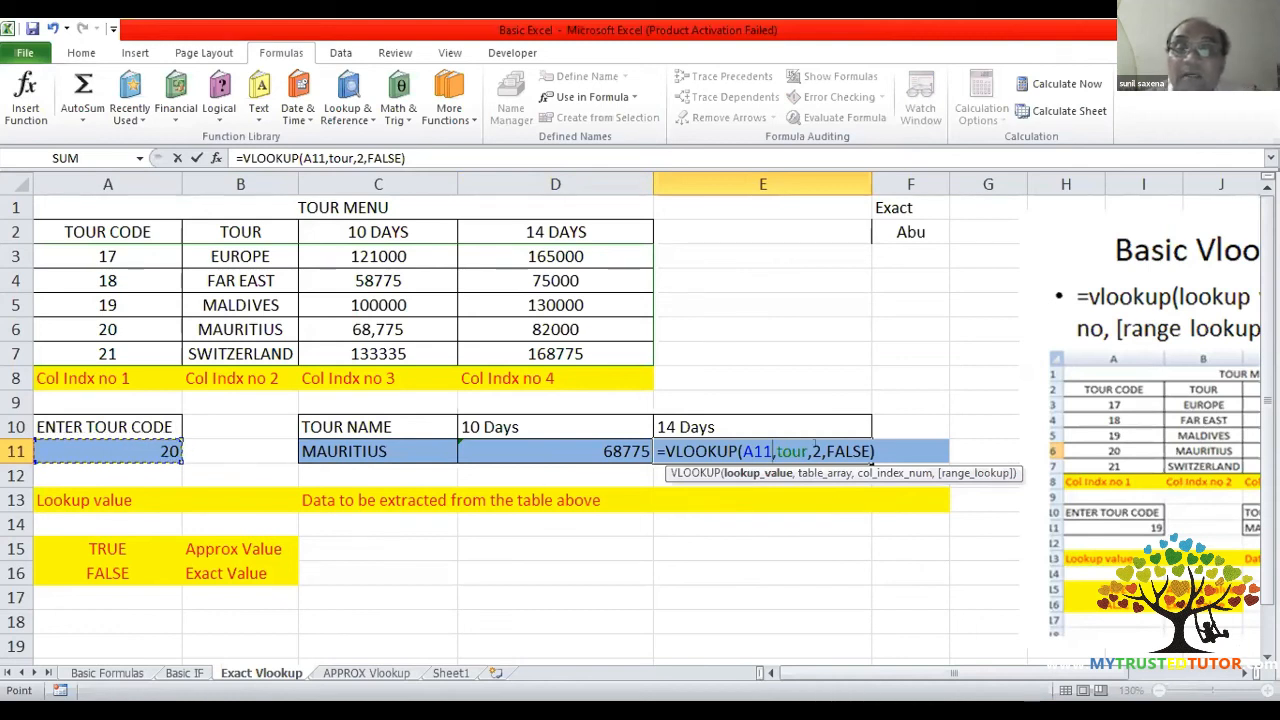
- Set the column index number of the 14 Days VLOOKUP in E11 to 4
{"action": "left_click", "coordinate": [818, 451]}
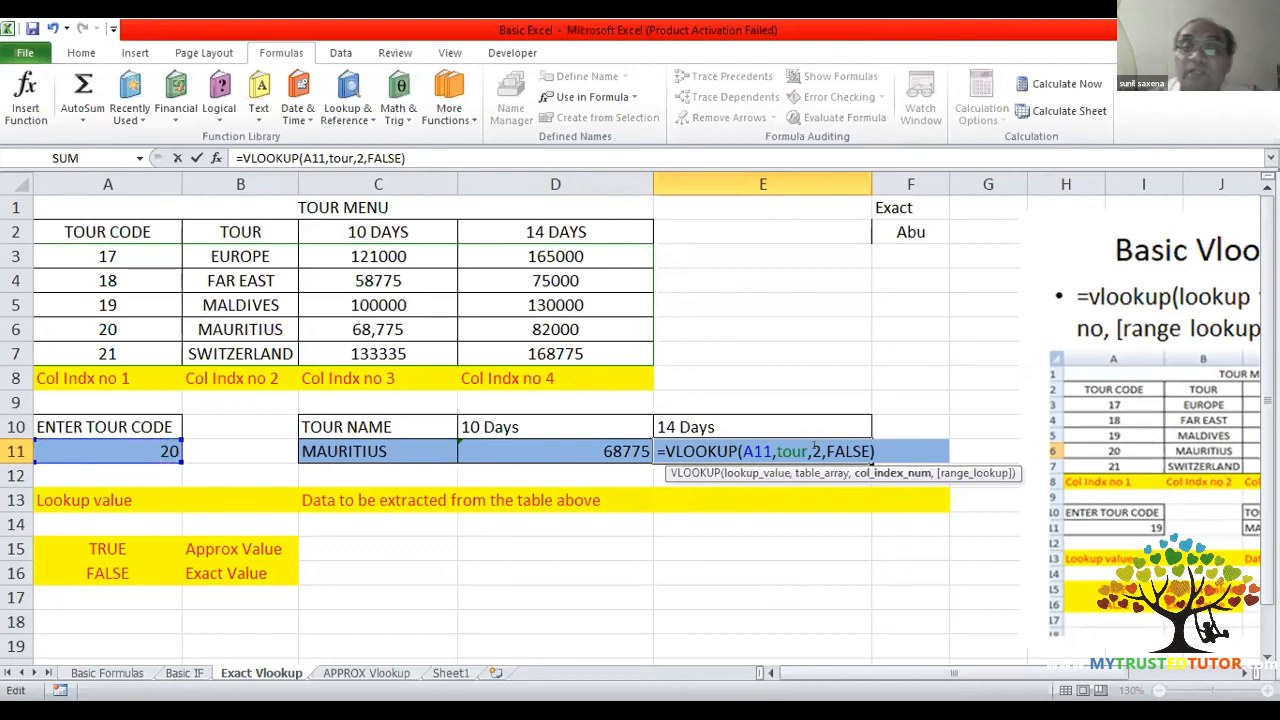
{"action": "key", "text": "BackSpace"}
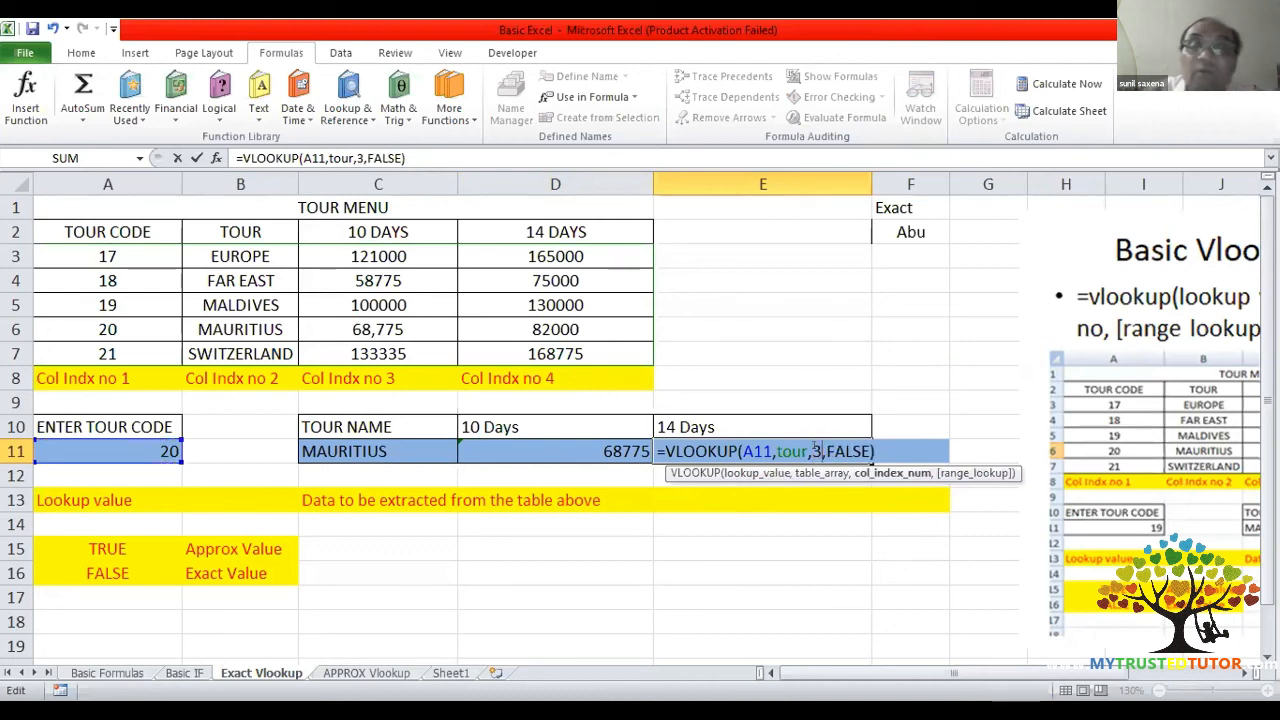
{"action": "type", "text": "4"}
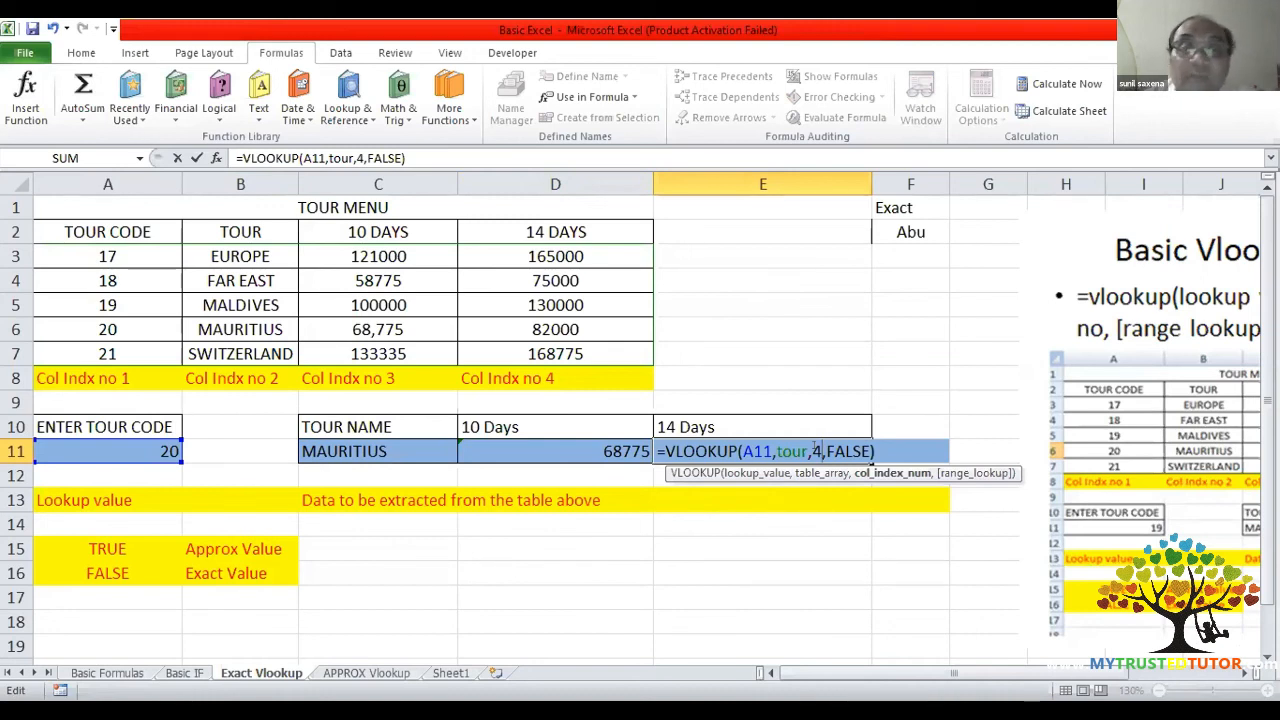
{"action": "key", "text": "Return"}
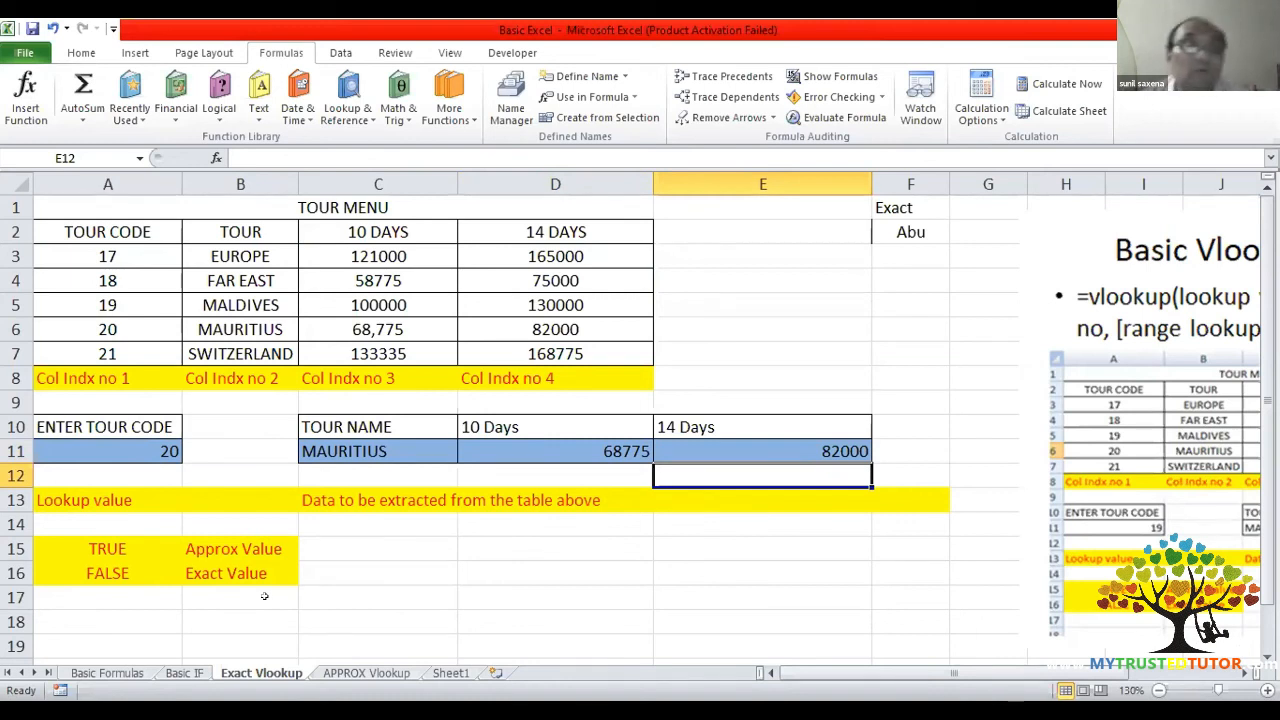
- Enter tour code 18 in A11 to test the three lookups
{"action": "left_click", "coordinate": [128, 445]}
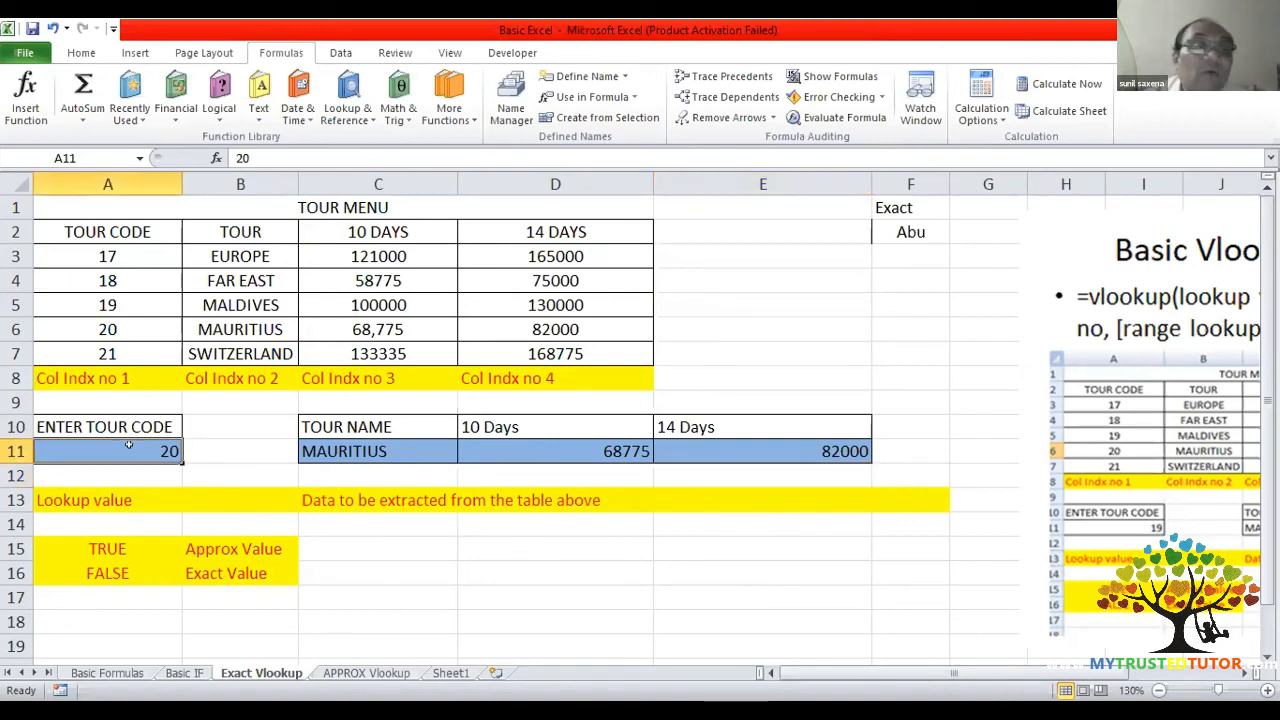
{"action": "type", "text": "16"}
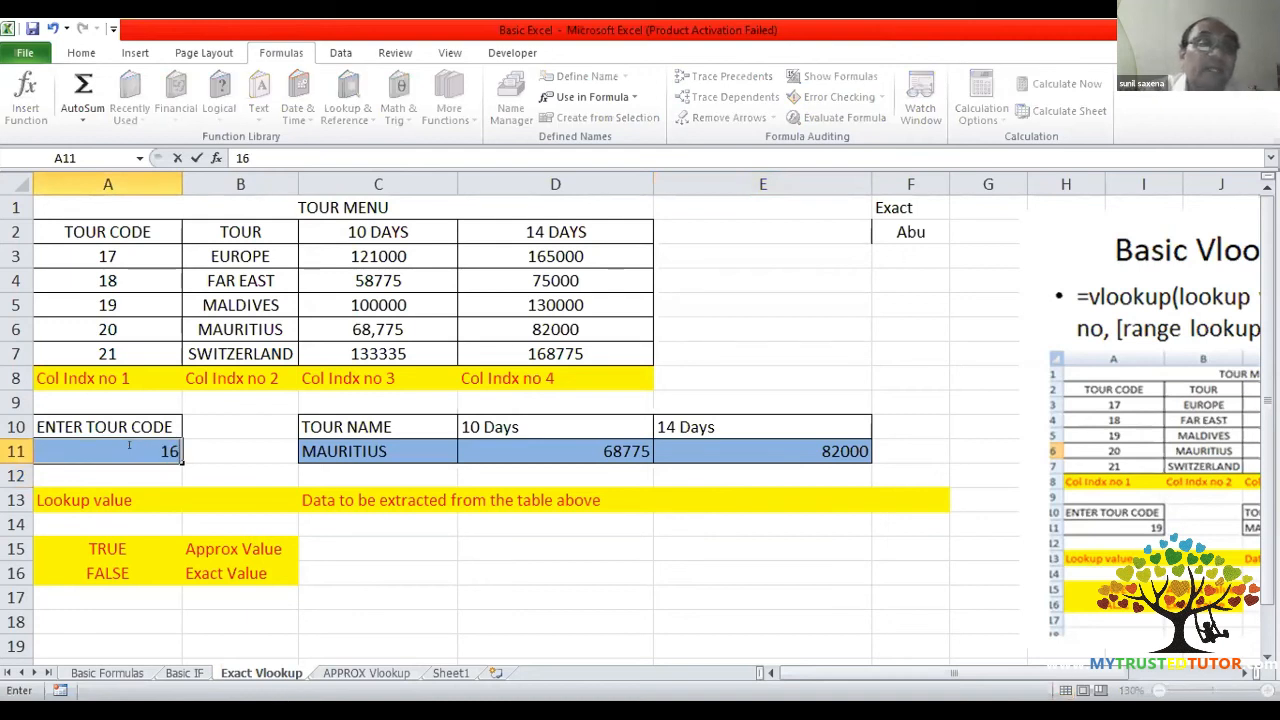
{"action": "key", "text": "BackSpace"}
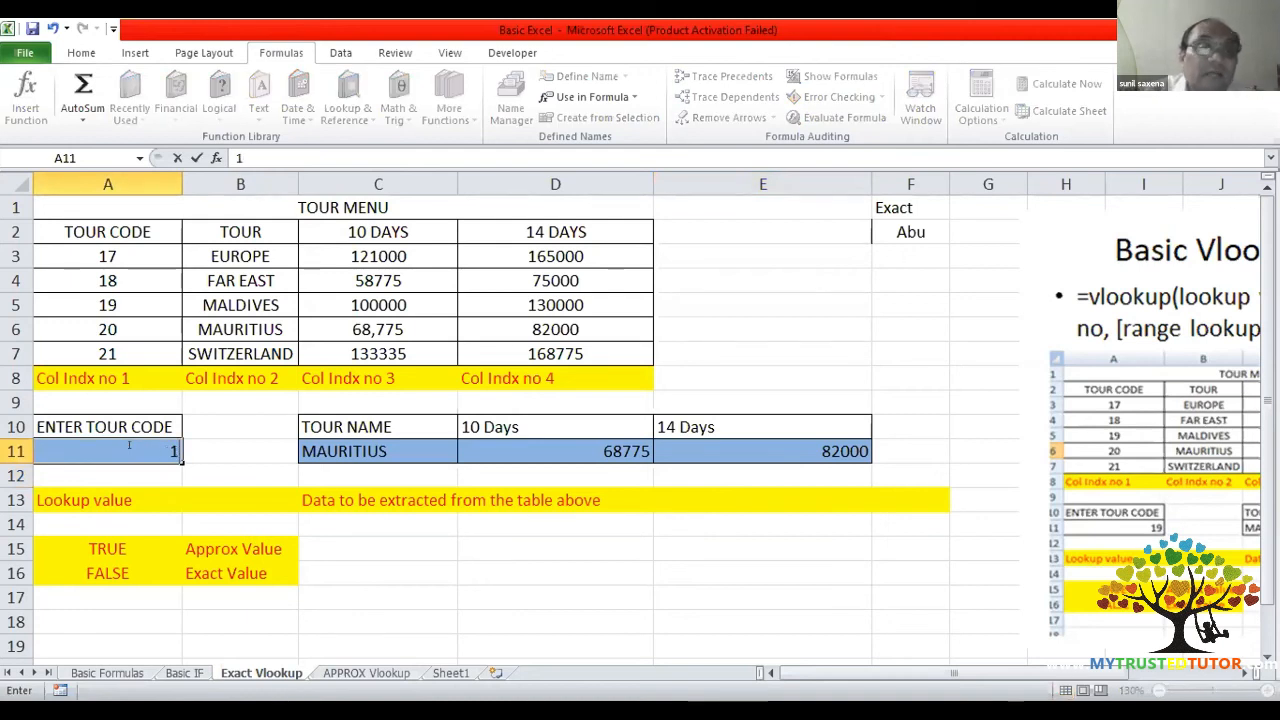
{"action": "type", "text": "8"}
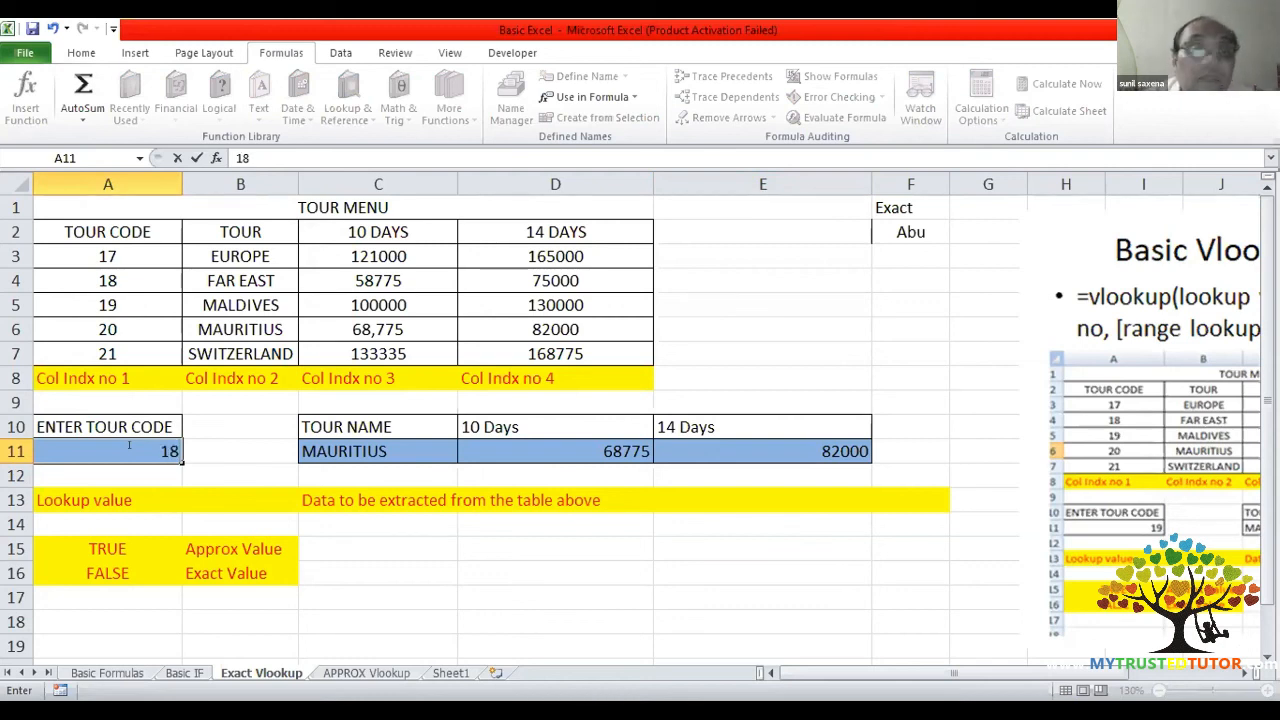
{"action": "key", "text": "Return"}
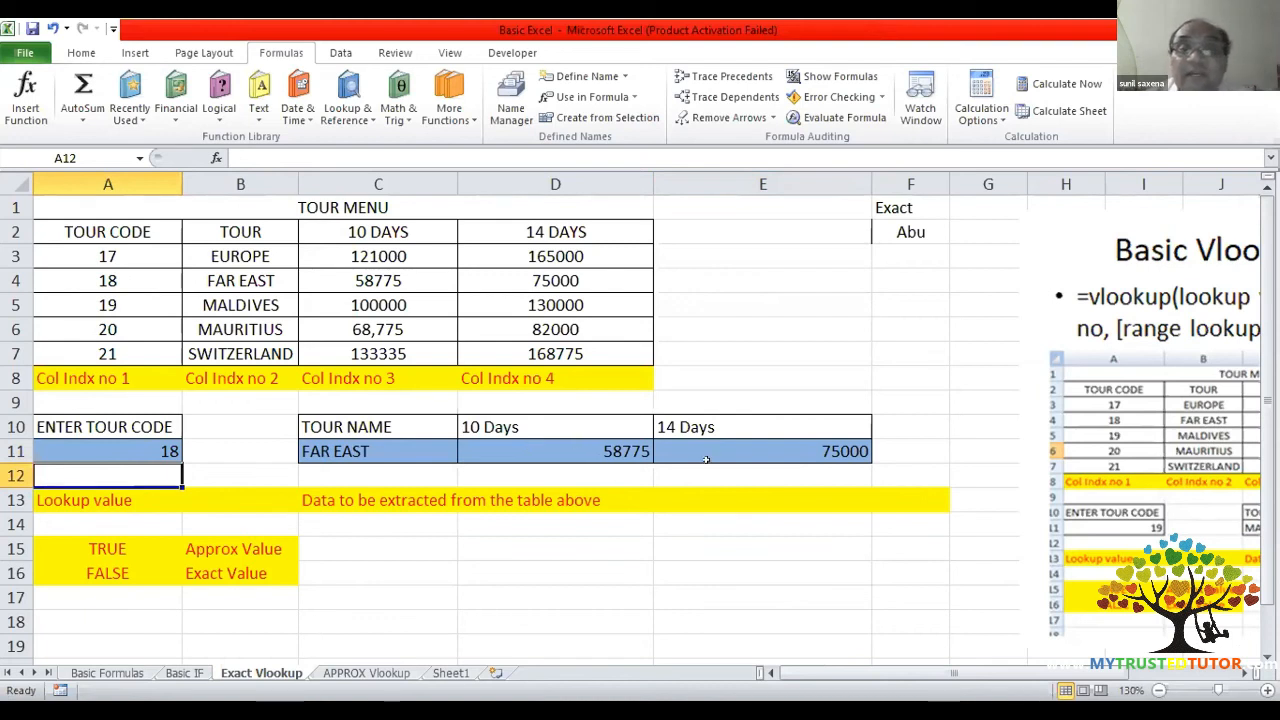
- Test the lookups with tour codes missing from the table by entering 400 and -90 in A11
{"action": "left_click", "coordinate": [121, 445]}
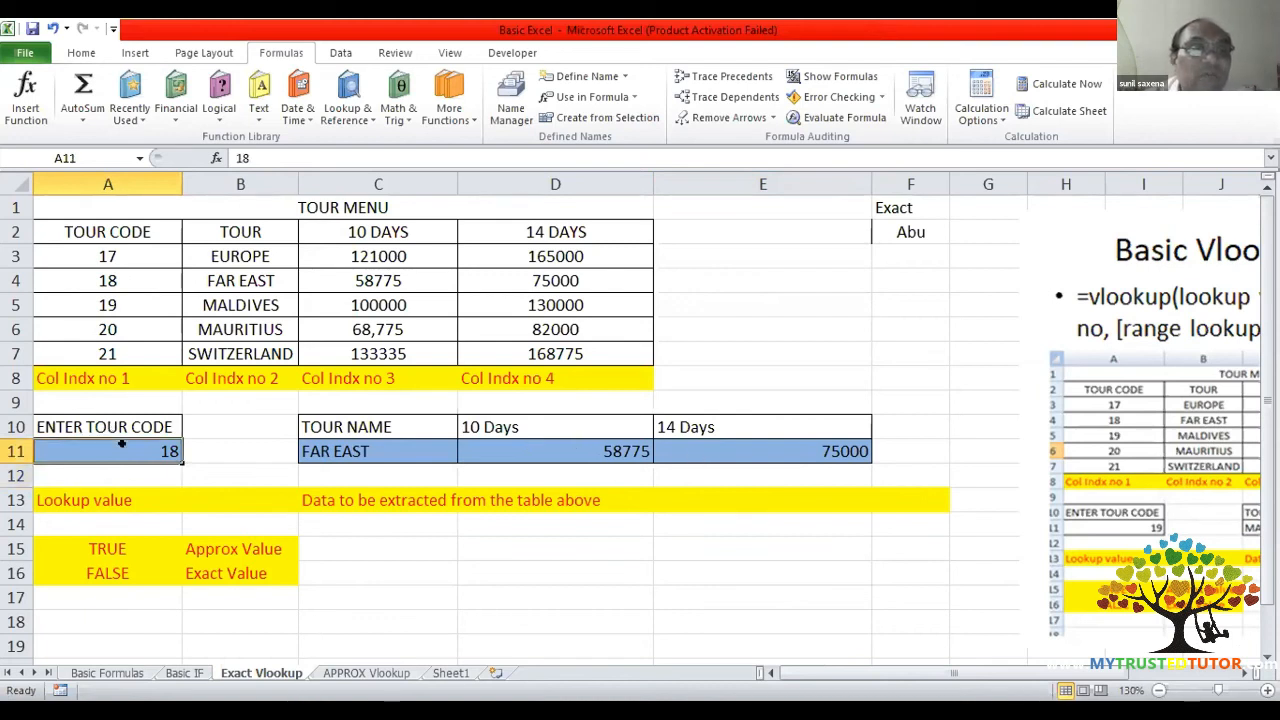
{"action": "type", "text": "4"}
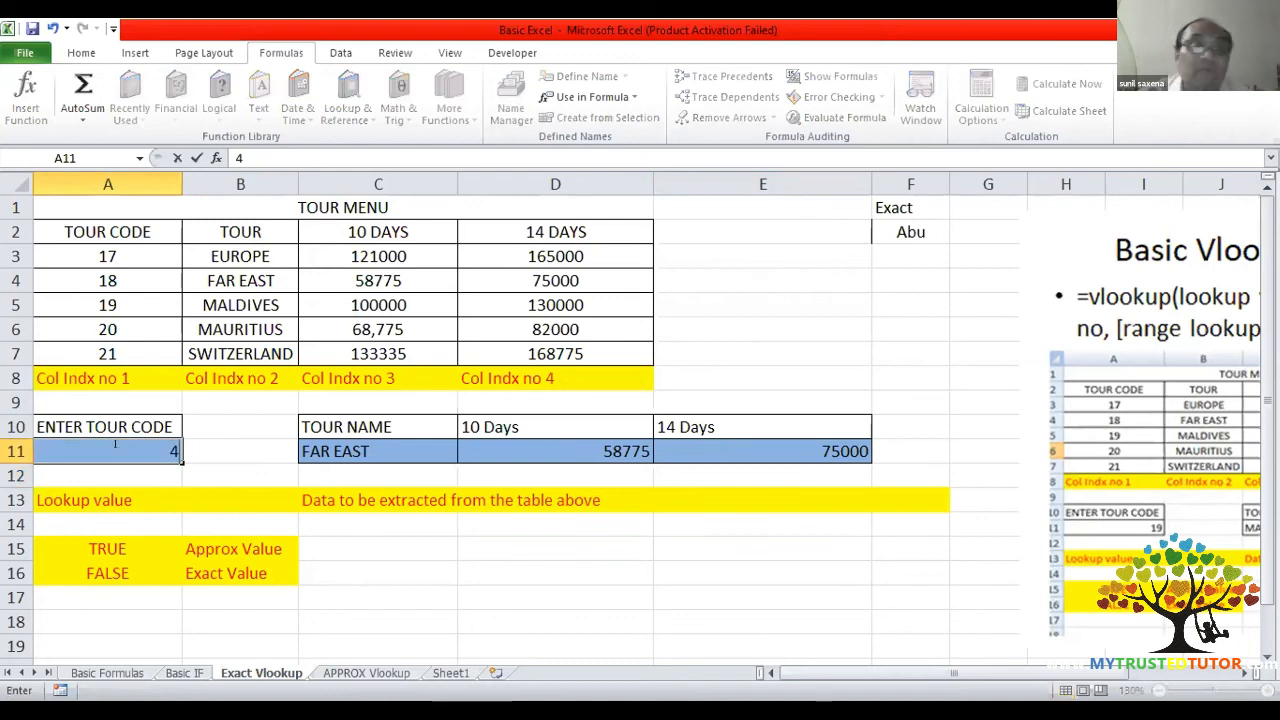
{"action": "type", "text": "00"}
{"action": "key", "text": "Return"}
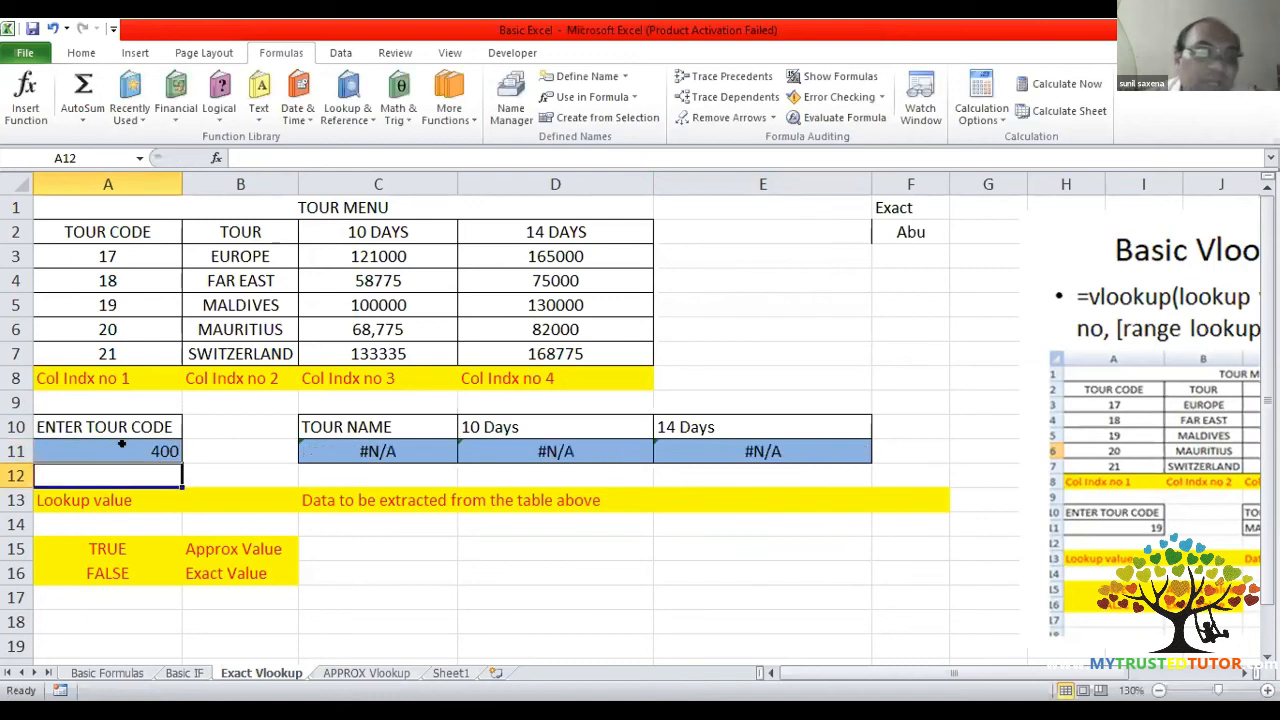
{"action": "left_click", "coordinate": [121, 445]}
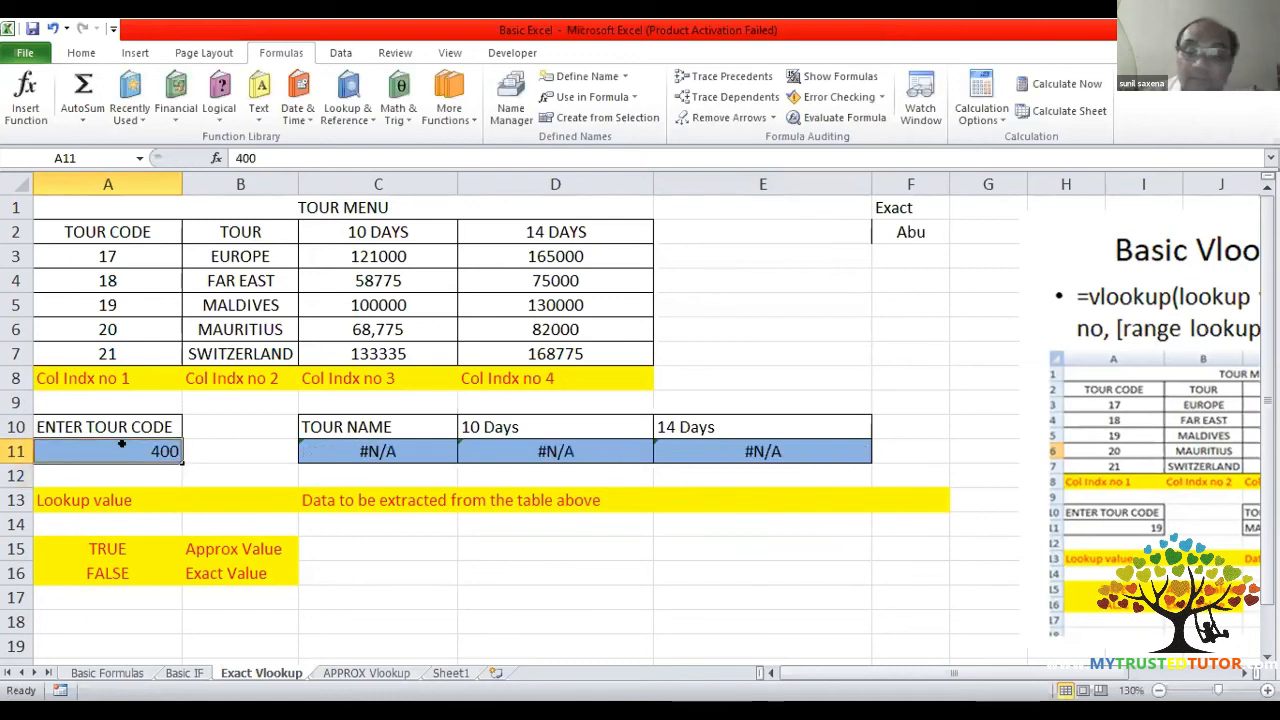
{"action": "type", "text": "-90"}
{"action": "key", "text": "Return"}
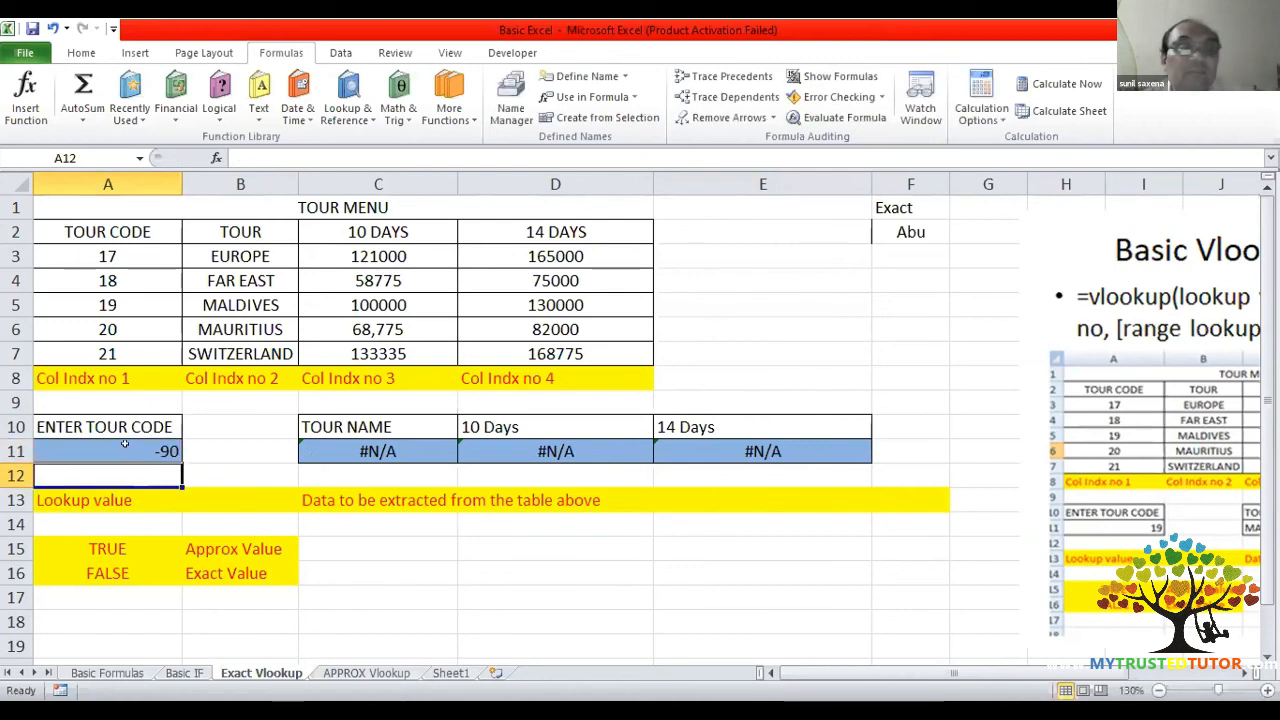
- Enter tour code 19 in A11 and review the 10 Days formula in D11
{"action": "left_click", "coordinate": [124, 444]}
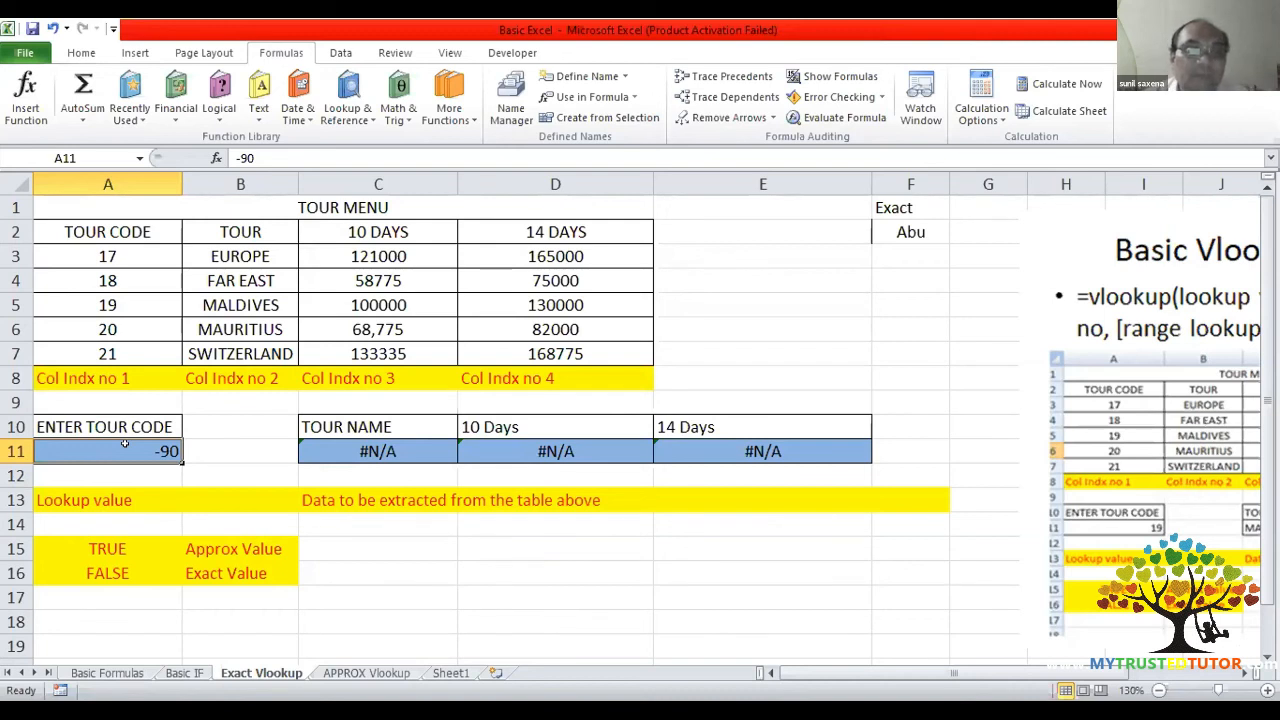
{"action": "type", "text": "19"}
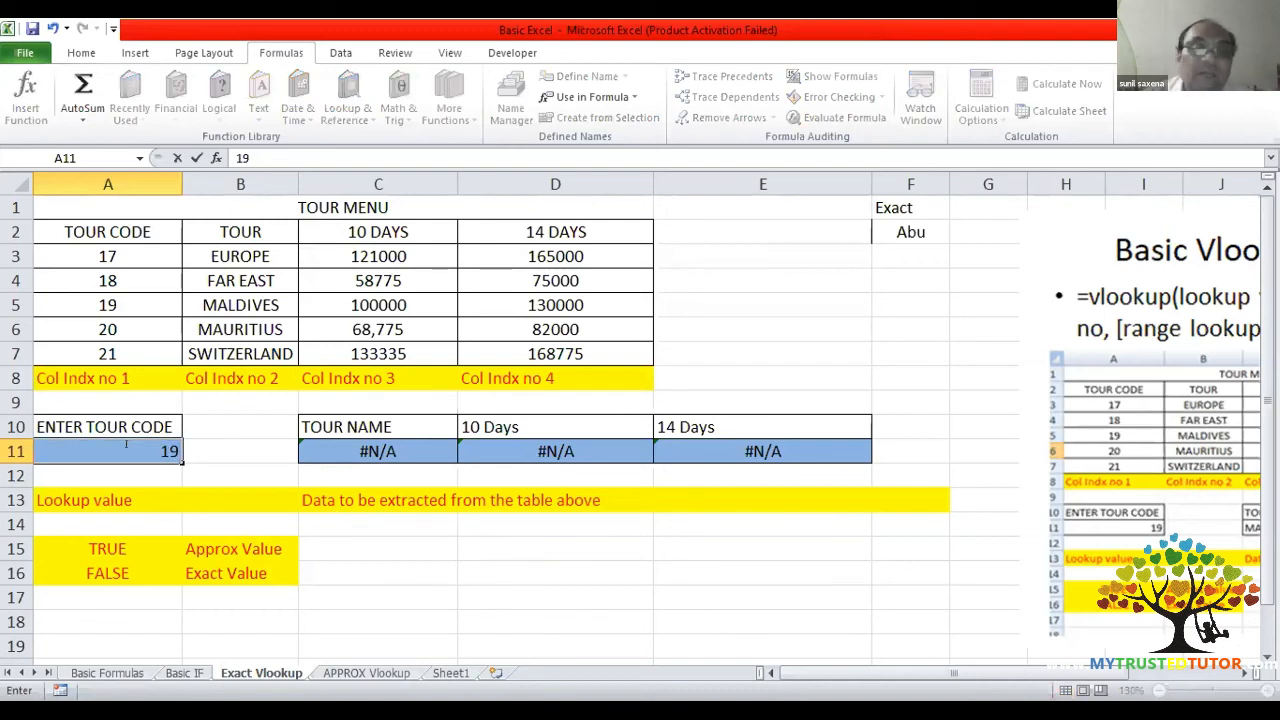
{"action": "key", "text": "Return"}
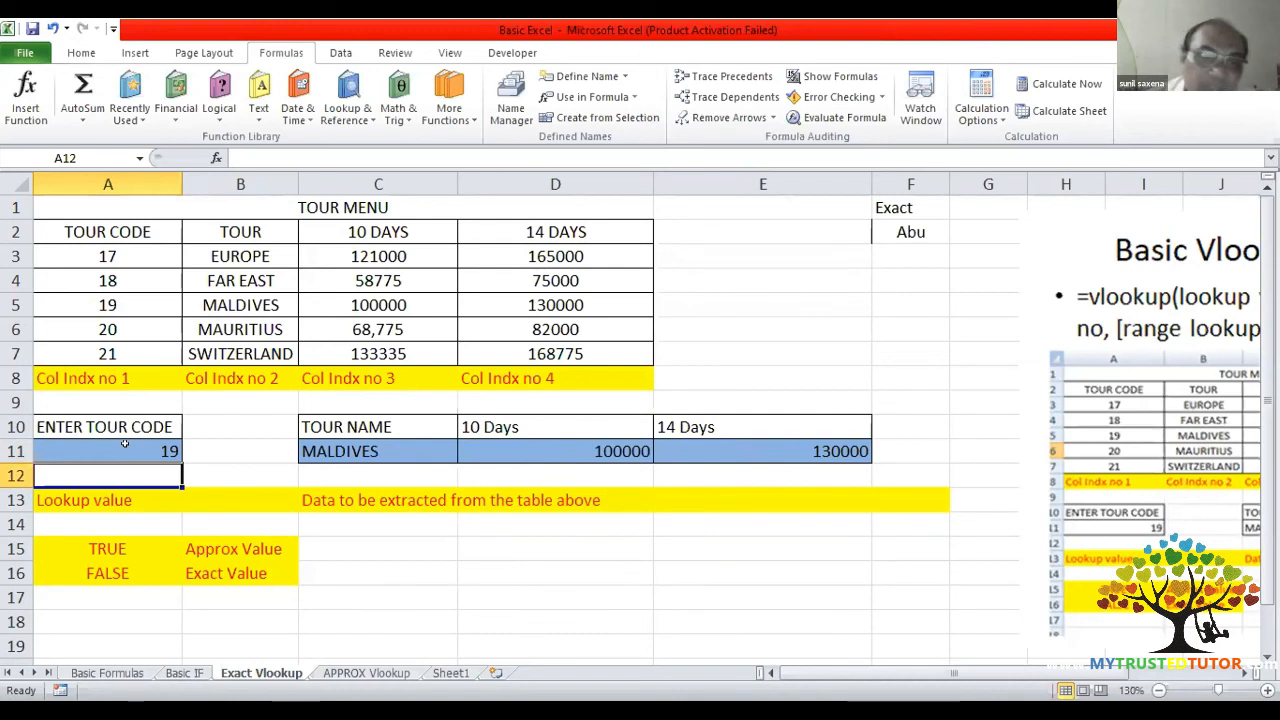
{"action": "double_click", "coordinate": [555, 447]}
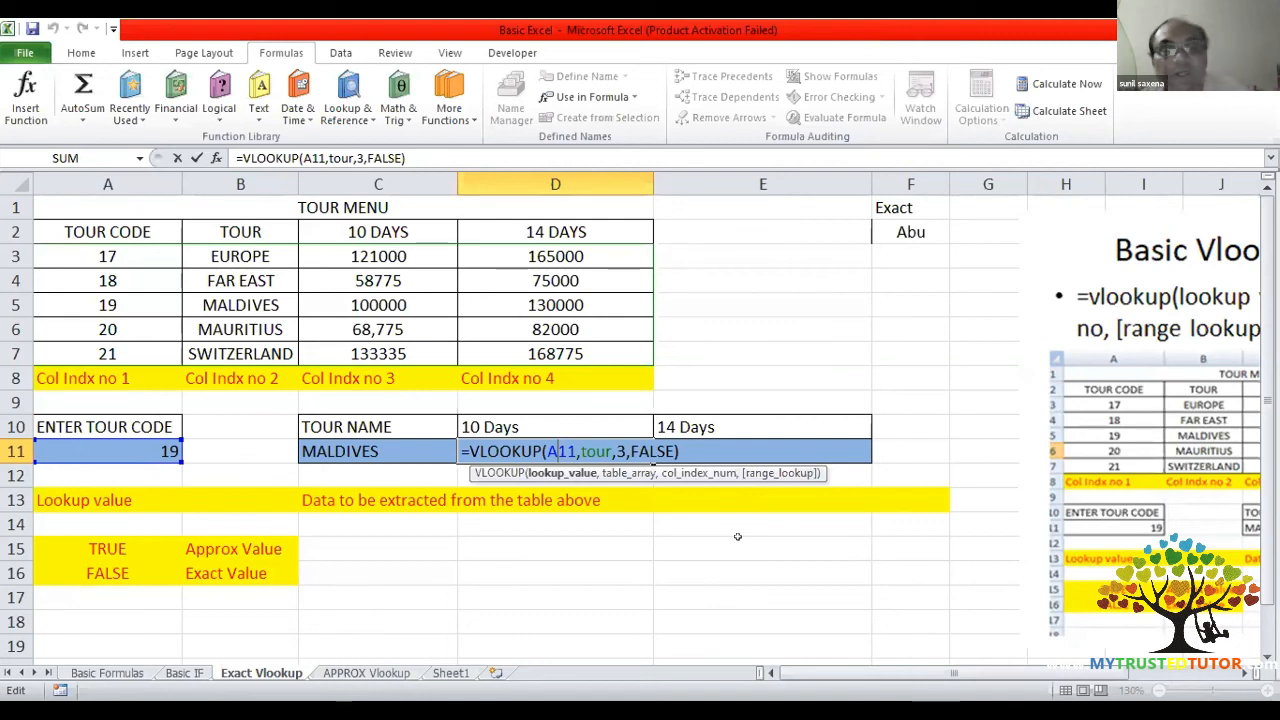
{"action": "key", "text": "Return"}
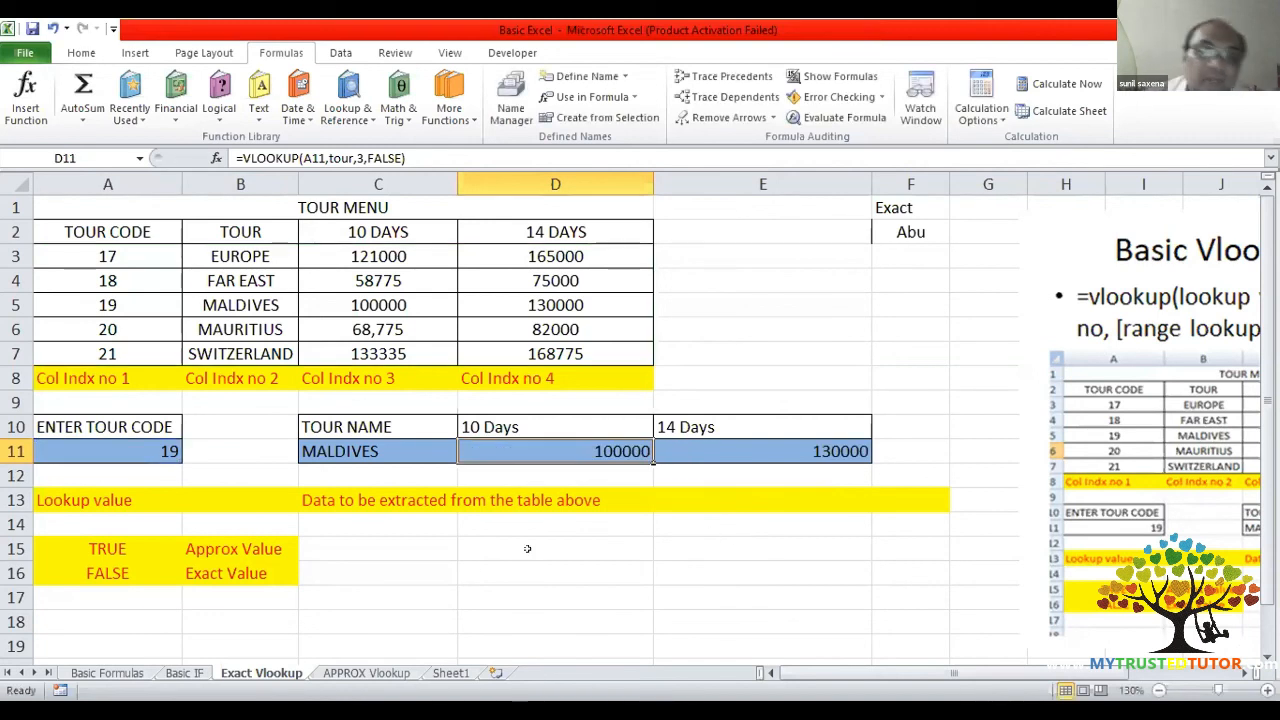
- On the APPROX Vlookup sheet, apply all borders to the empty range A12:C20
{"action": "left_click", "coordinate": [365, 673]}
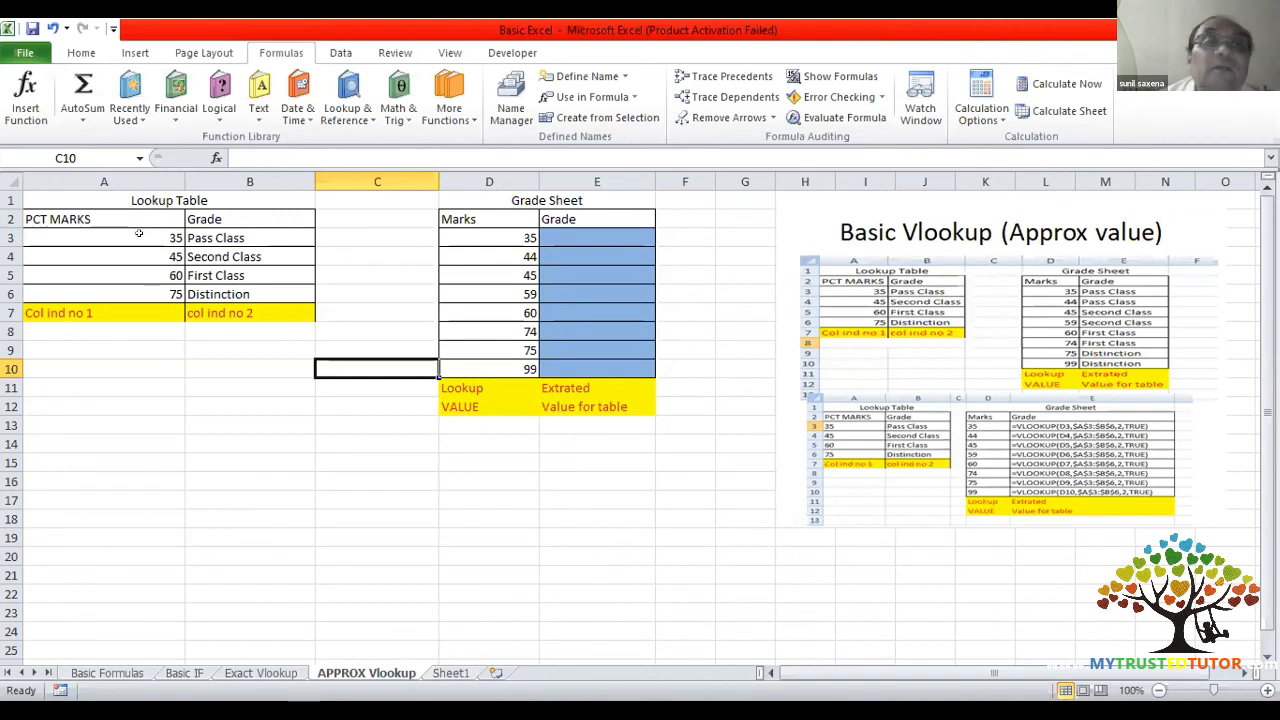
{"action": "left_click", "coordinate": [80, 398]}
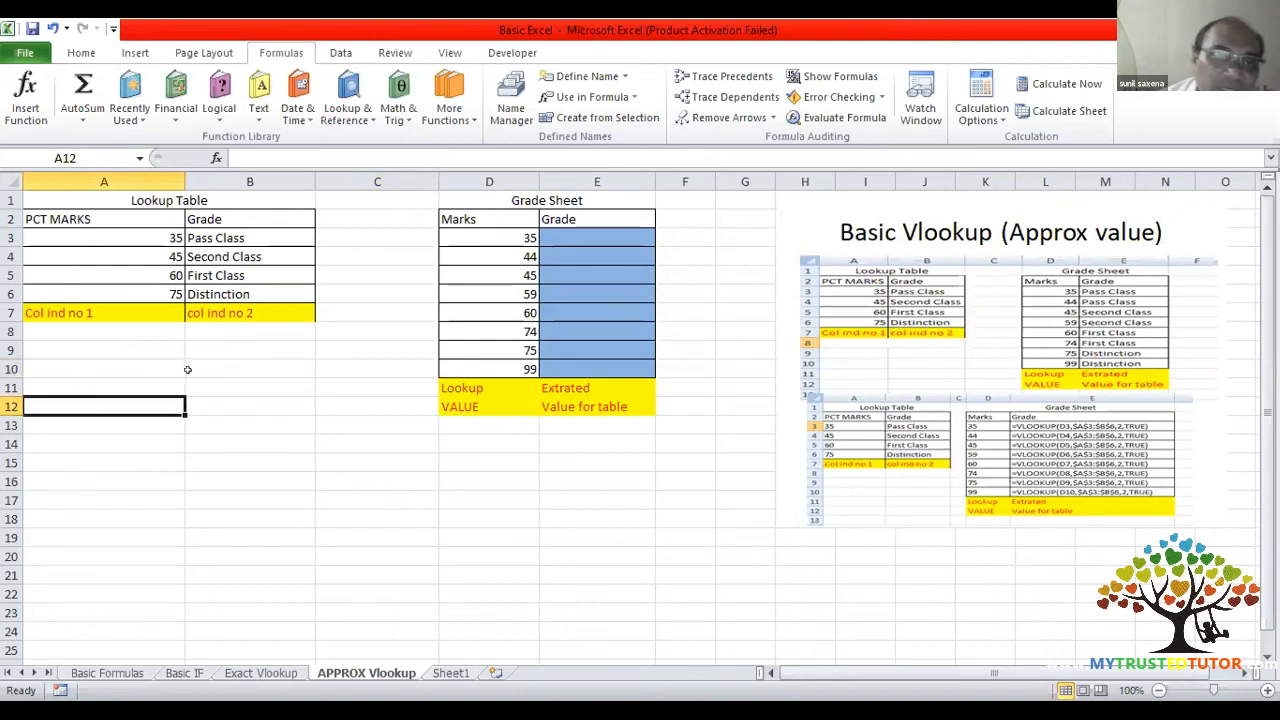
{"action": "left_click_drag", "start_coordinate": [108, 398], "coordinate": [352, 550]}
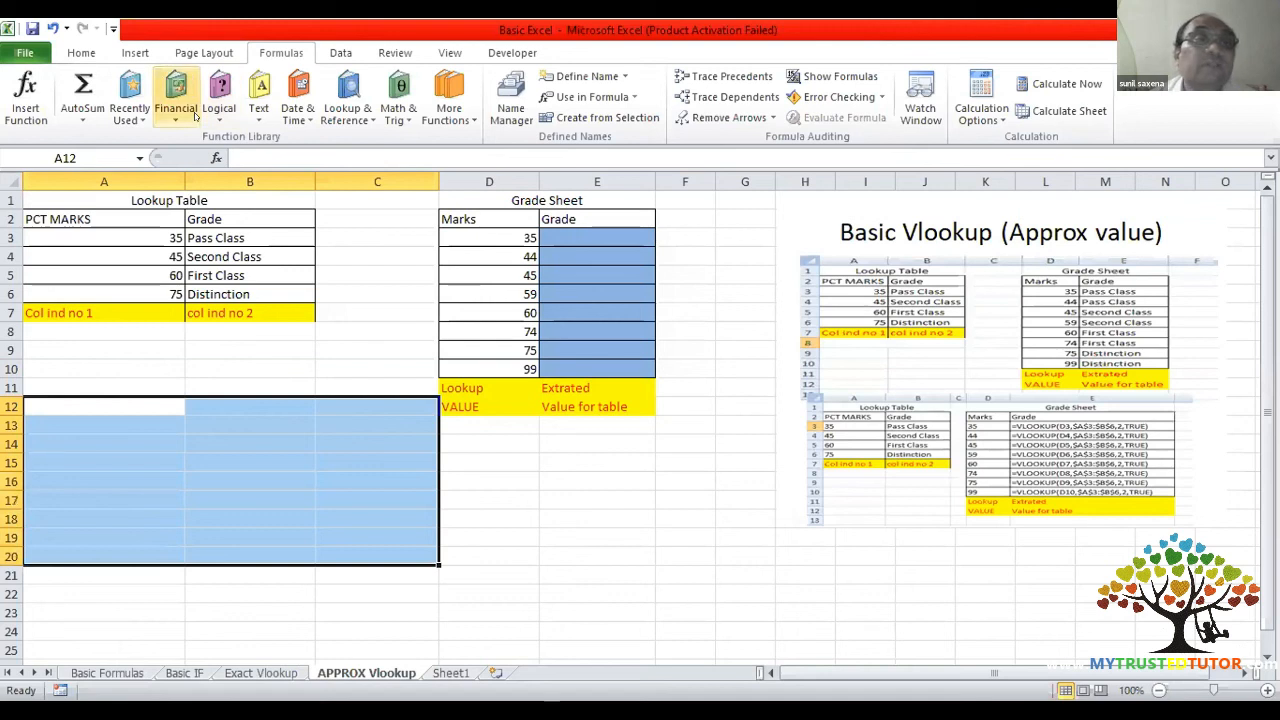
{"action": "left_click", "coordinate": [80, 52]}
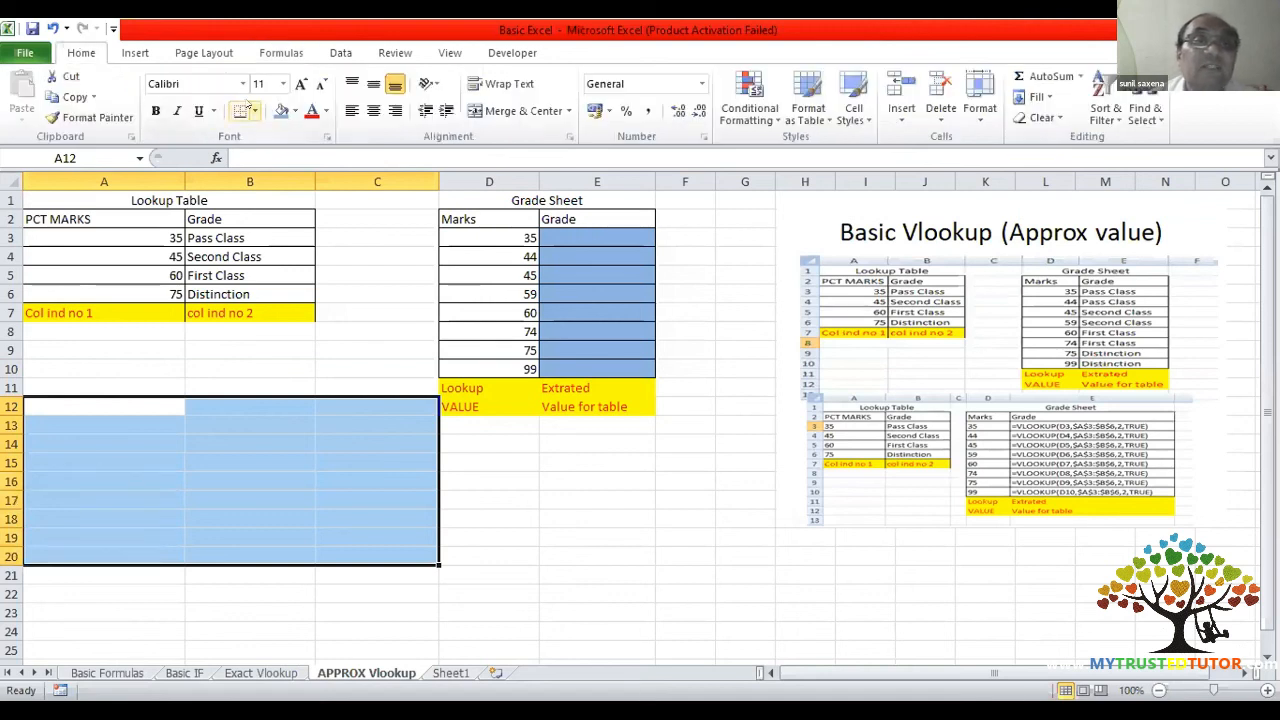
{"action": "left_click", "coordinate": [257, 110]}
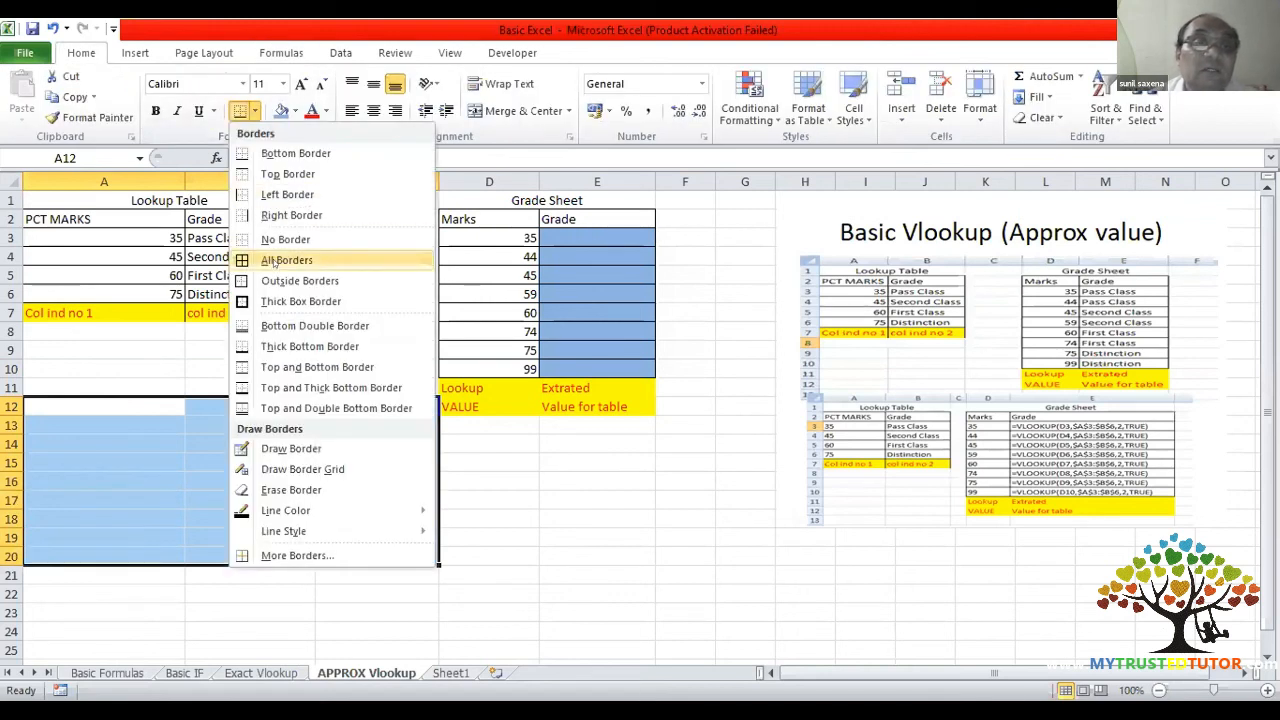
{"action": "left_click", "coordinate": [274, 261]}
{"action": "left_click", "coordinate": [213, 592]}
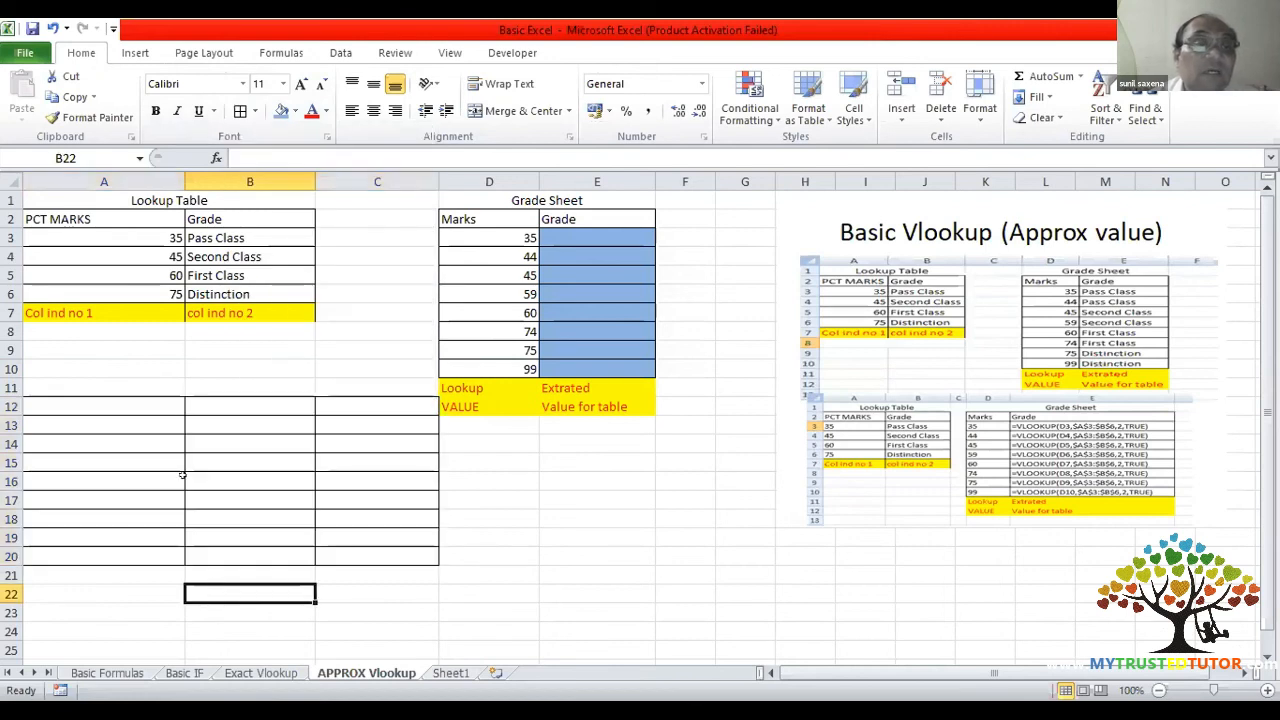
- Fill the first row of the bordered grid, A12:C12, with 0, 35 and Pass Class
{"action": "left_click", "coordinate": [114, 400]}
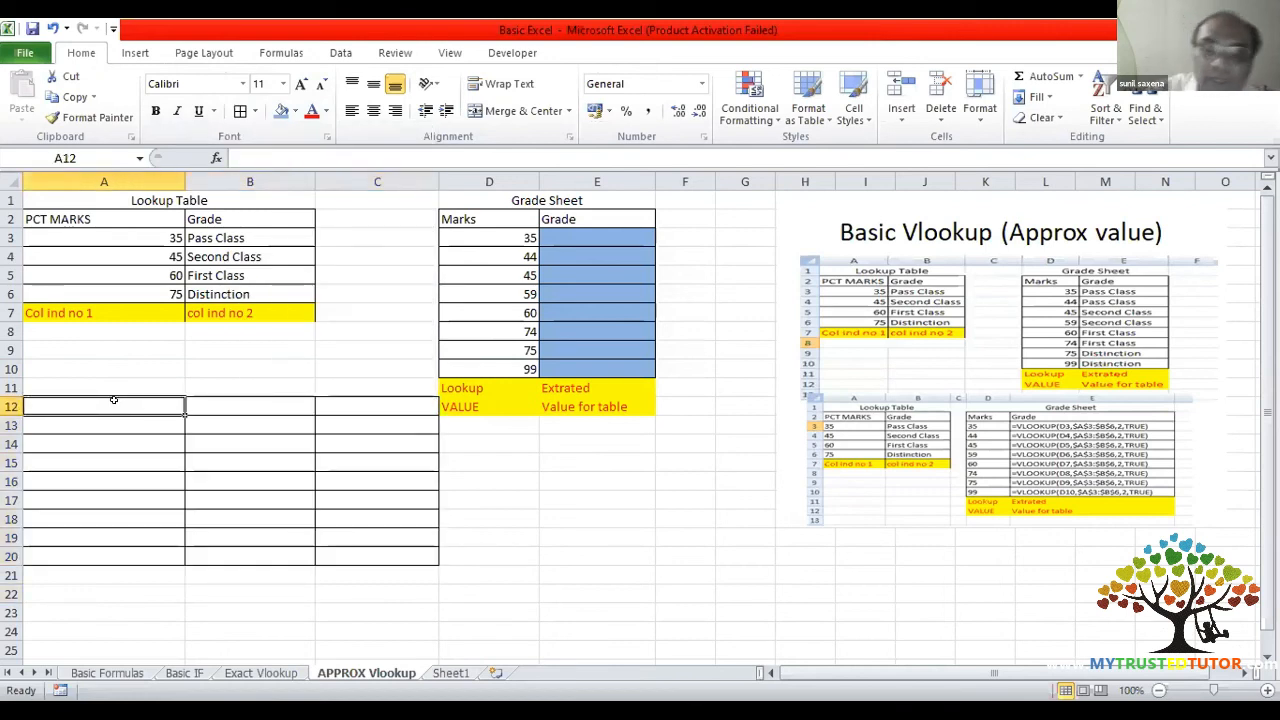
{"action": "type", "text": "0"}
{"action": "key", "text": "Tab"}
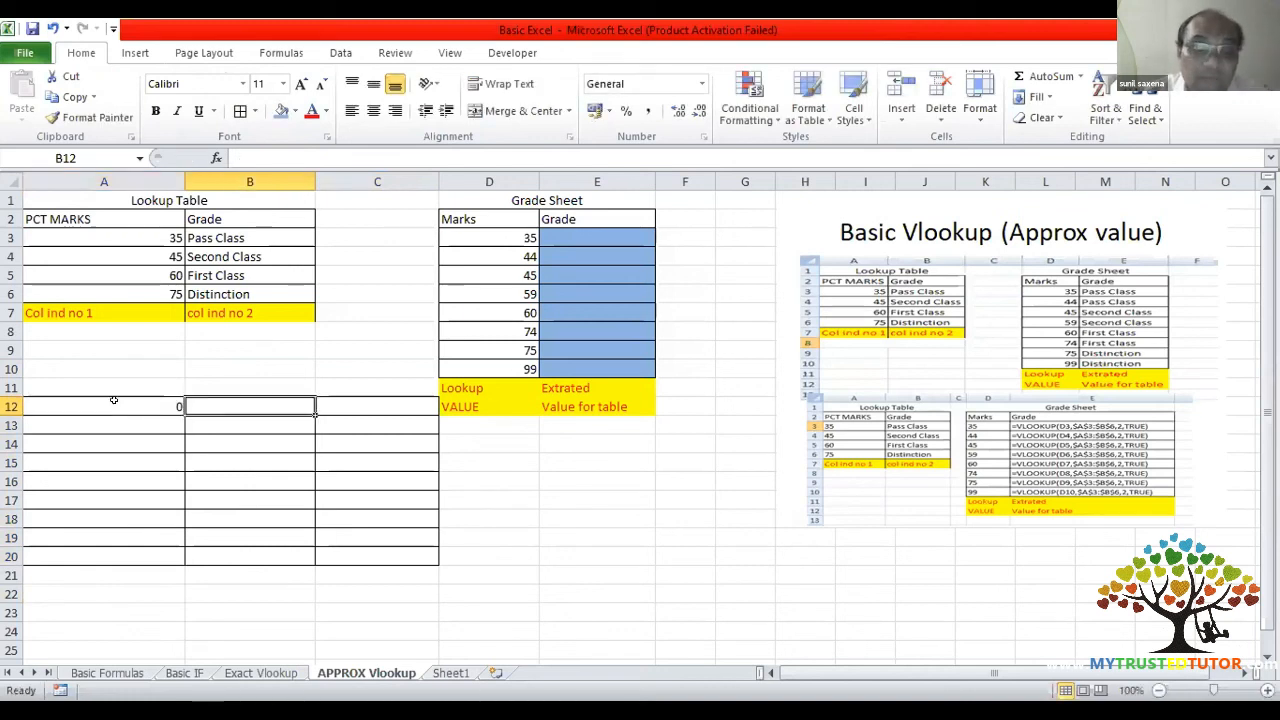
{"action": "type", "text": "35"}
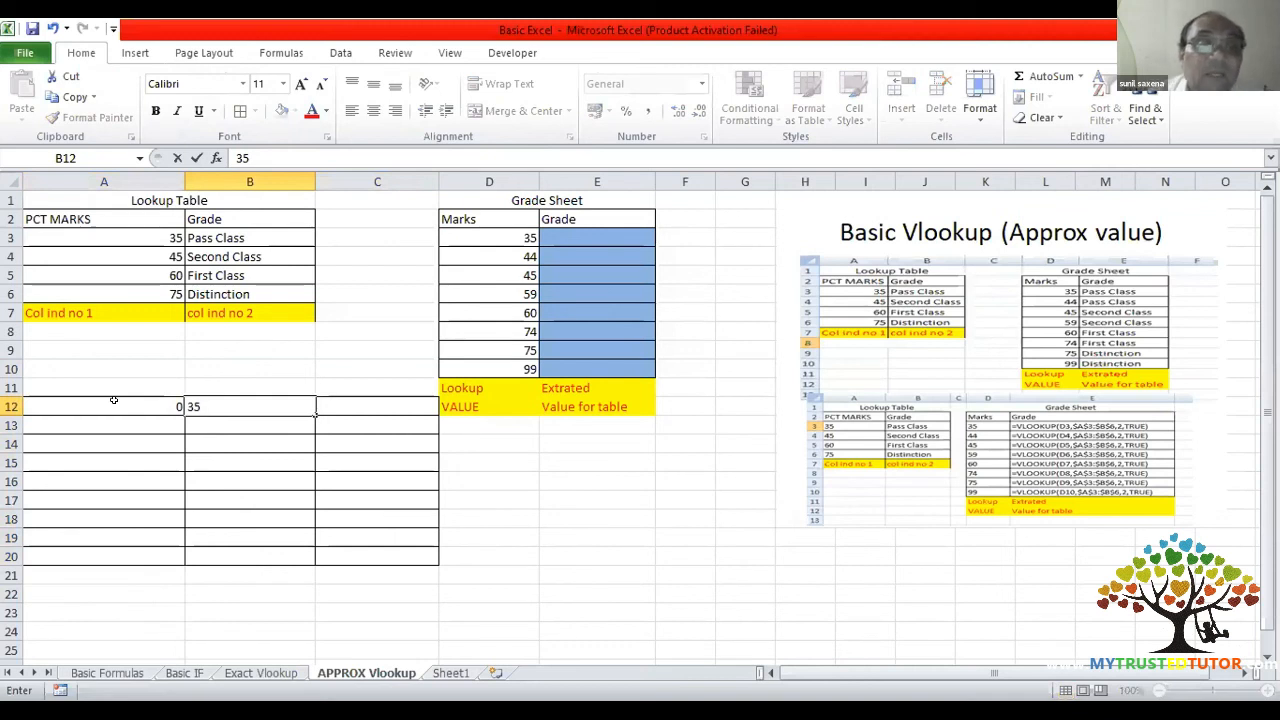
{"action": "key", "text": "Tab"}
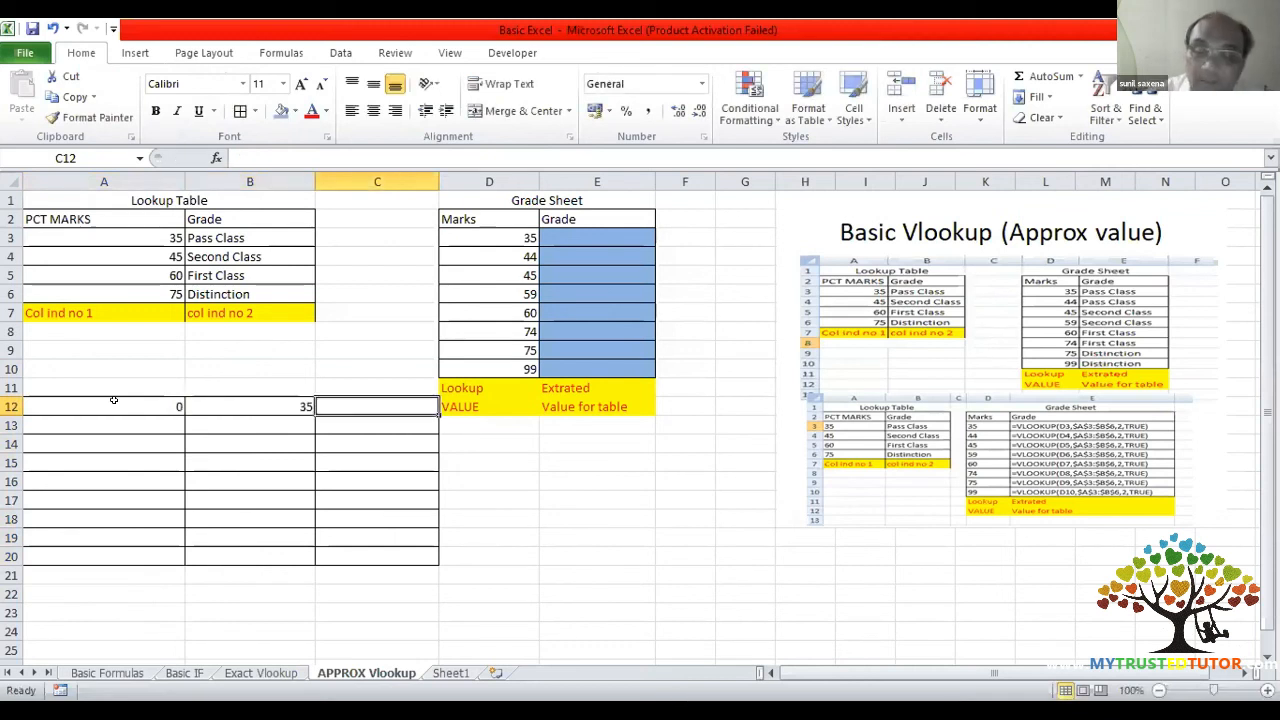
{"action": "type", "text": "Pass Class"}
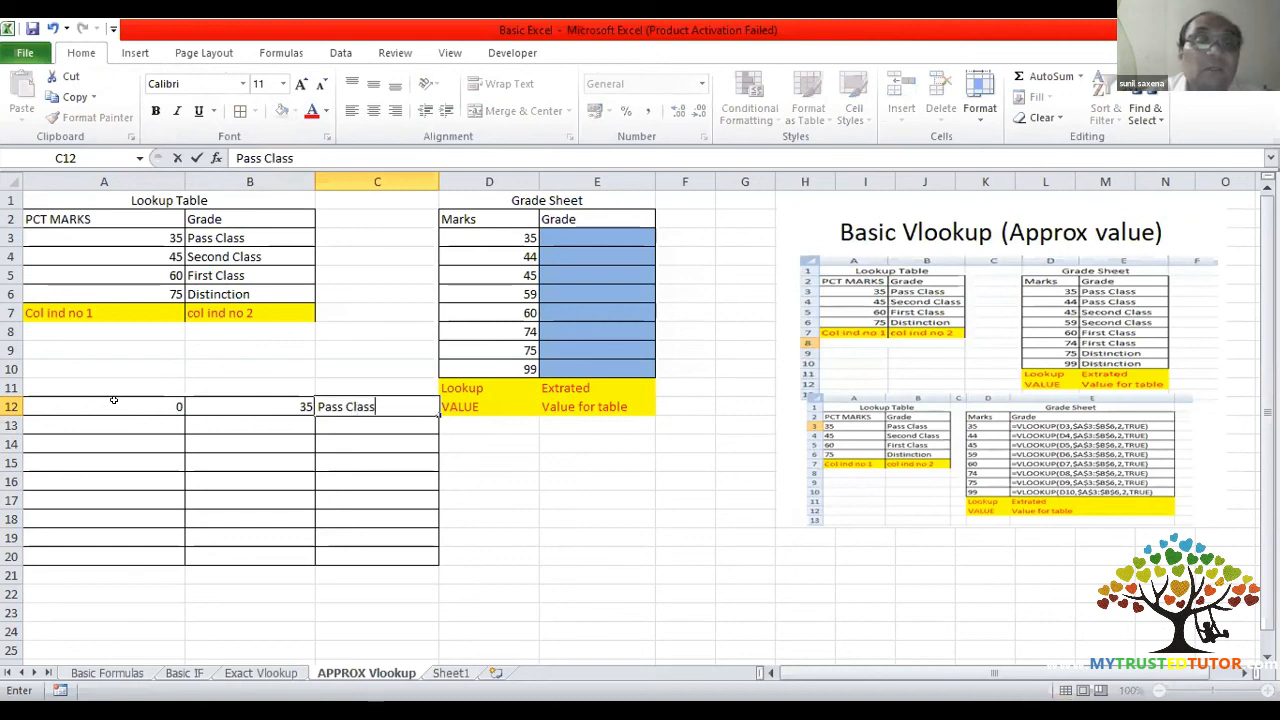
{"action": "key", "text": "Return"}
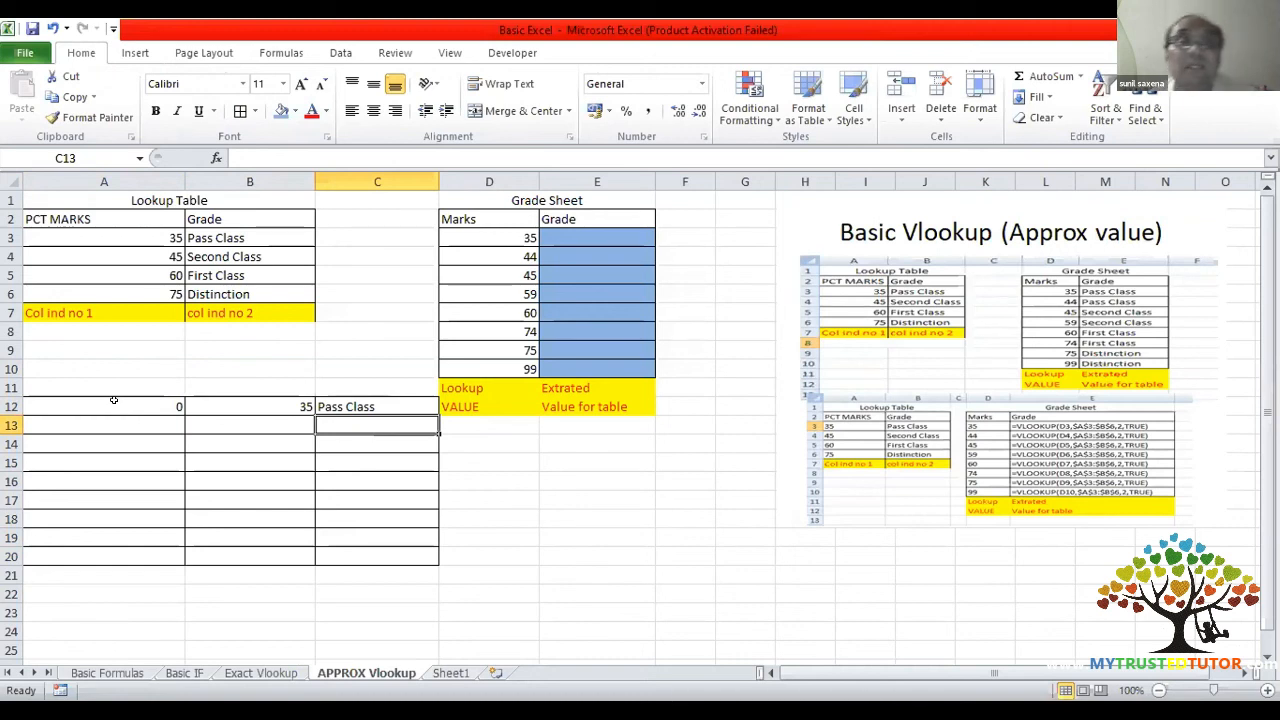
- Re-enter Pass Class as the grade in C12 and select the lower mark limit in A12
{"action": "key", "text": "Up"}
{"action": "type", "text": "10"}
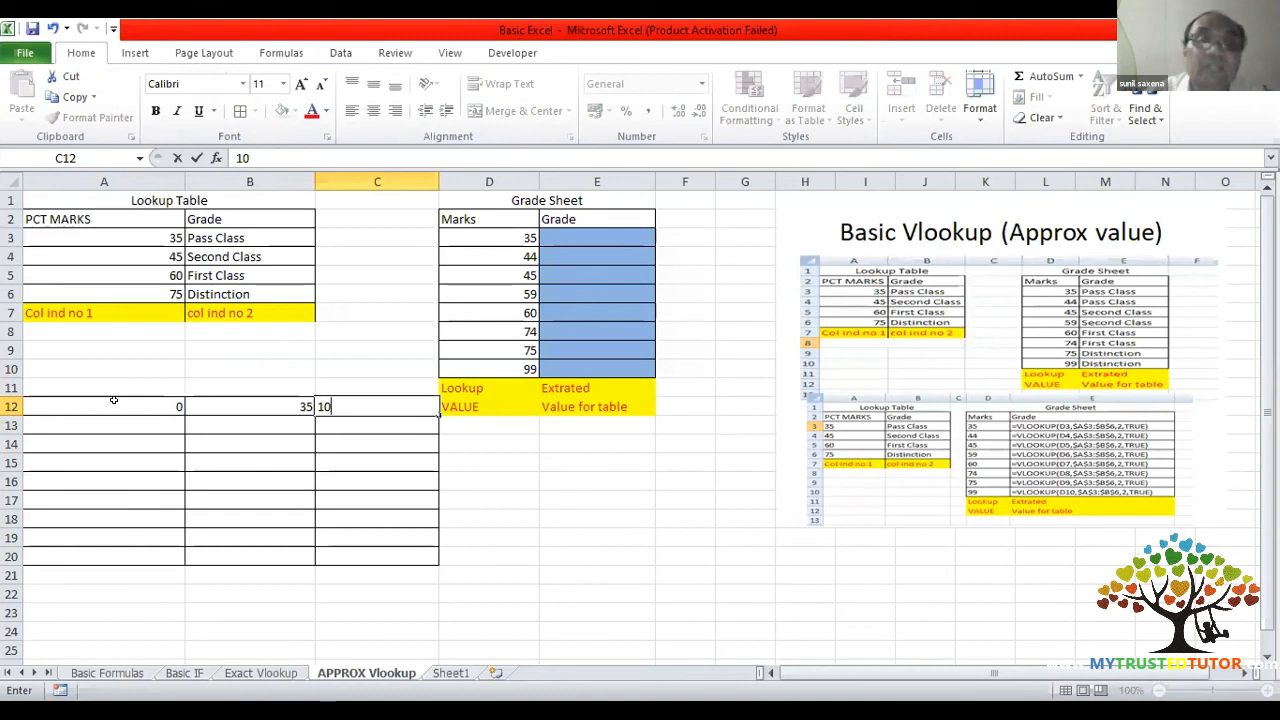
{"action": "key", "text": "BackSpace"}
{"action": "key", "text": "BackSpace"}
{"action": "type", "text": "Pass C"}
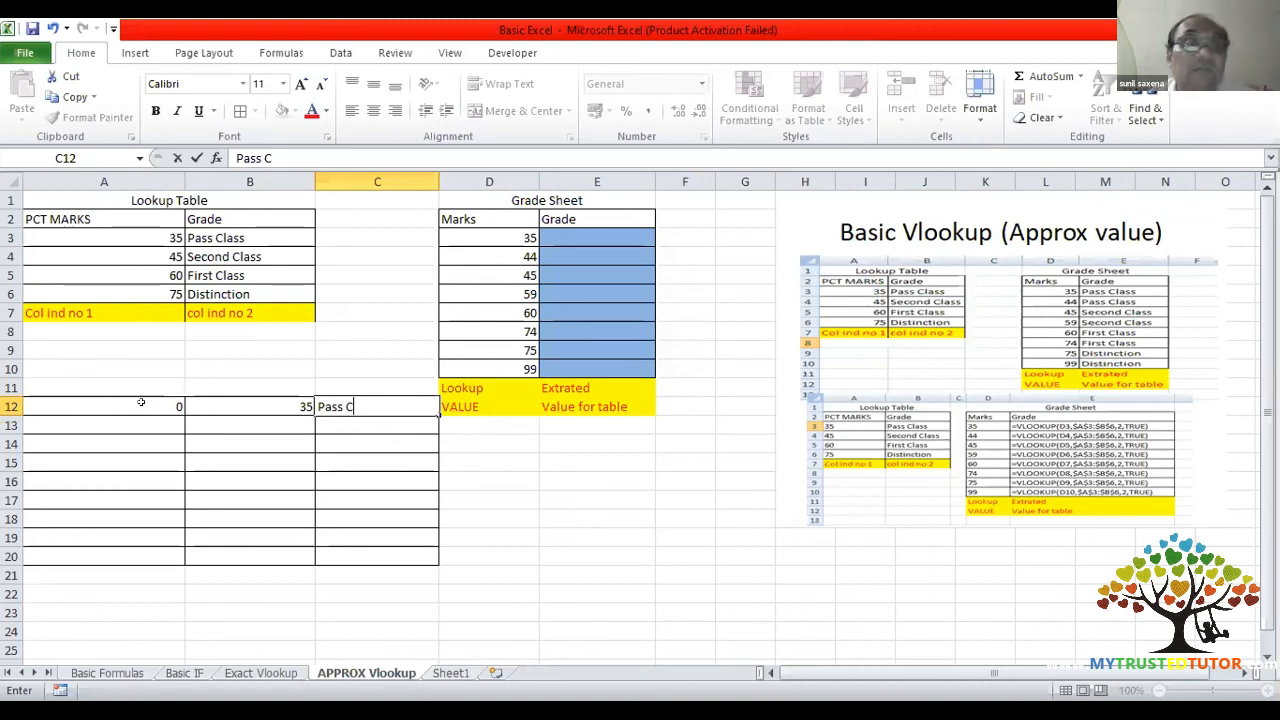
{"action": "type", "text": "lass"}
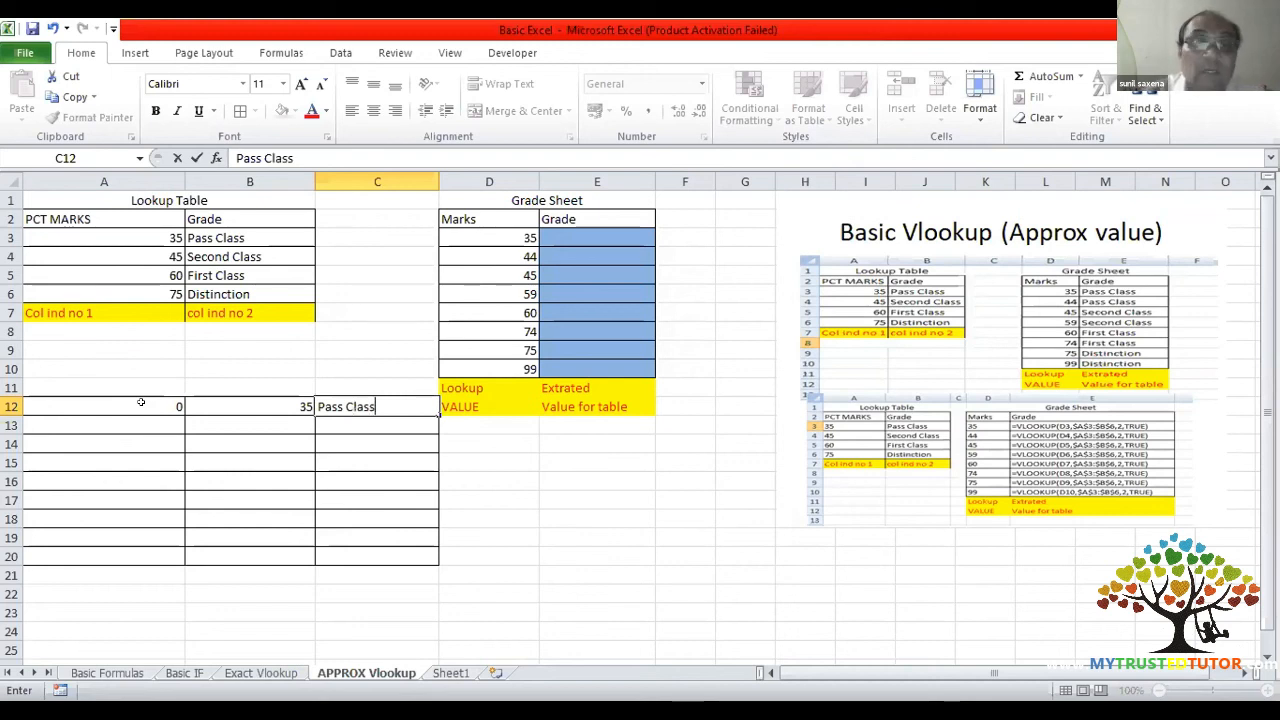
{"action": "key", "text": "Return"}
{"action": "key", "text": "Up"}
{"action": "left_click", "coordinate": [141, 404]}
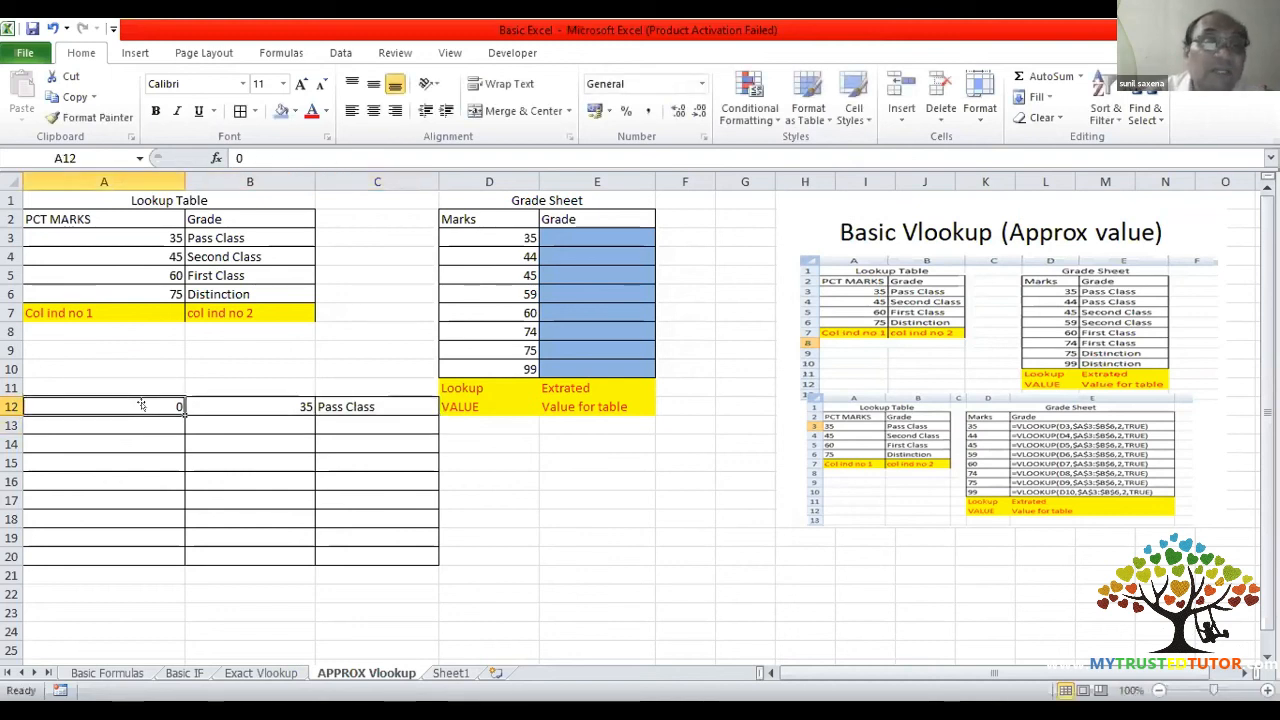
- Try entering the mark range 0-35 in A12, and restore the lower limit to 0
{"action": "type", "text": "0-35"}
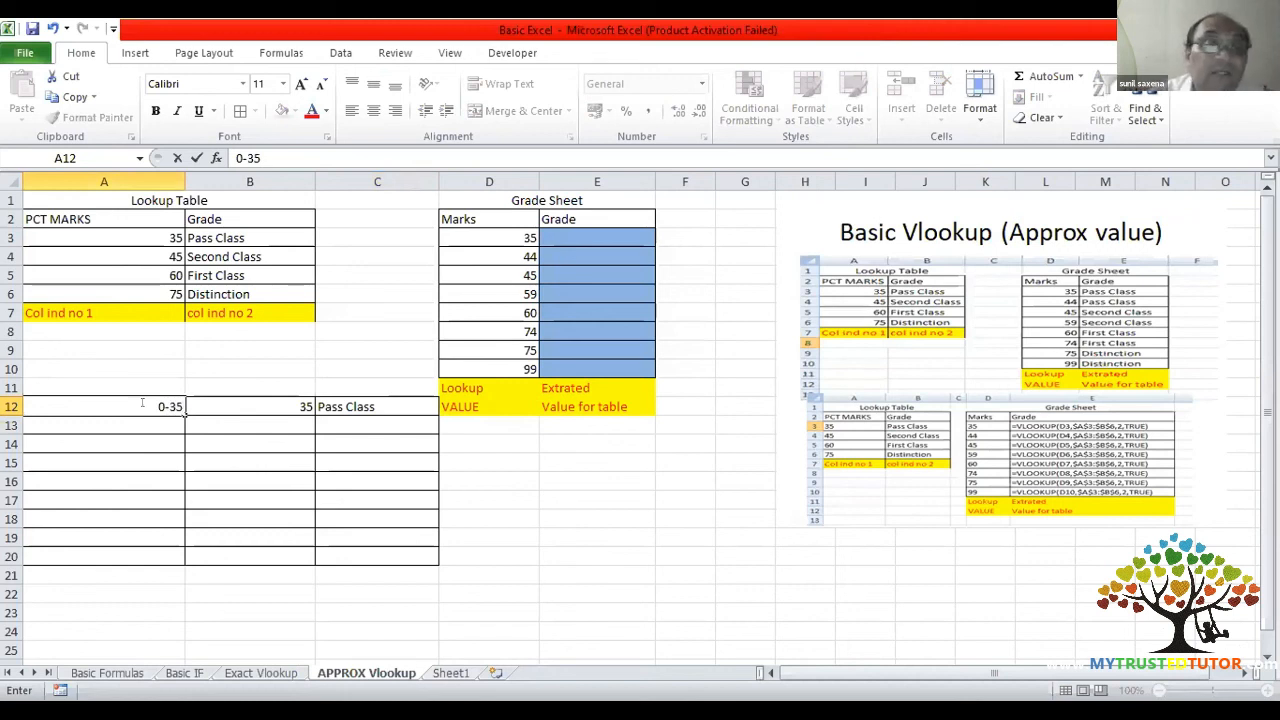
{"action": "key", "text": "Return"}
{"action": "left_click", "coordinate": [141, 405]}
{"action": "type", "text": "0"}
{"action": "key", "text": "Tab"}
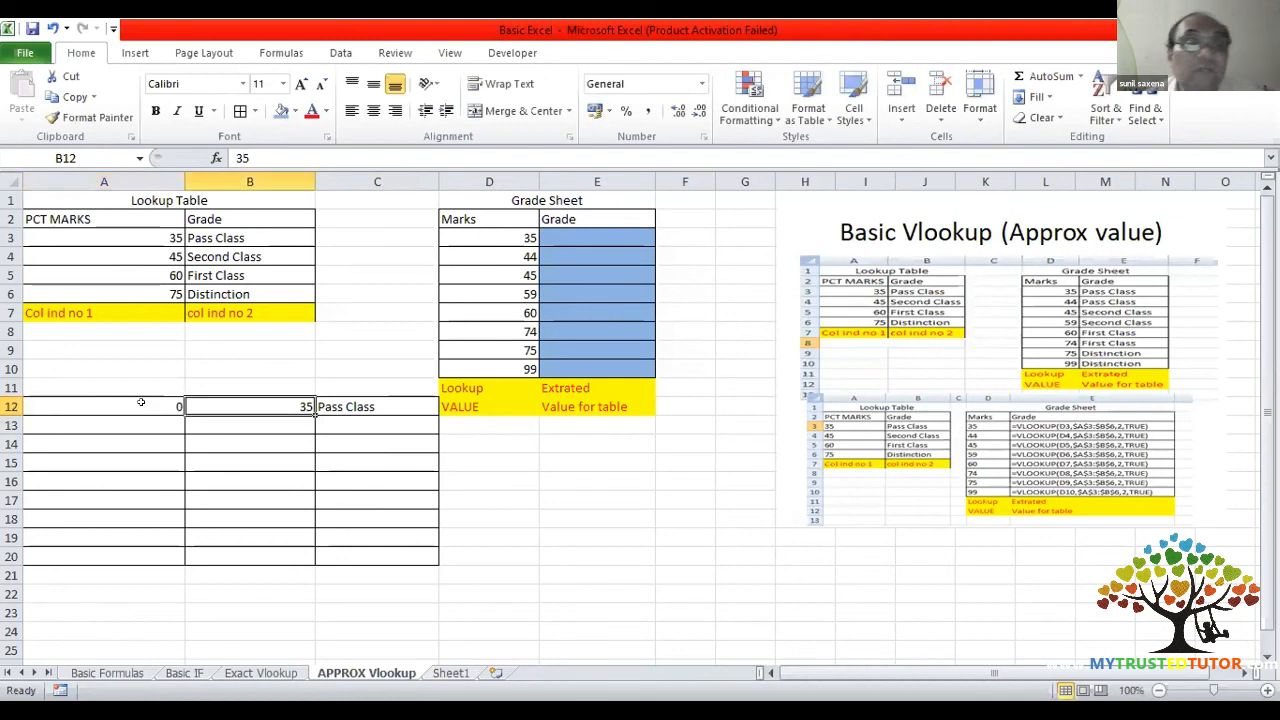
- Fill the second row of the bordered grid, A13:C13, with 36, 45 and Second Class
{"action": "key", "text": "Down"}
{"action": "key", "text": "Left"}
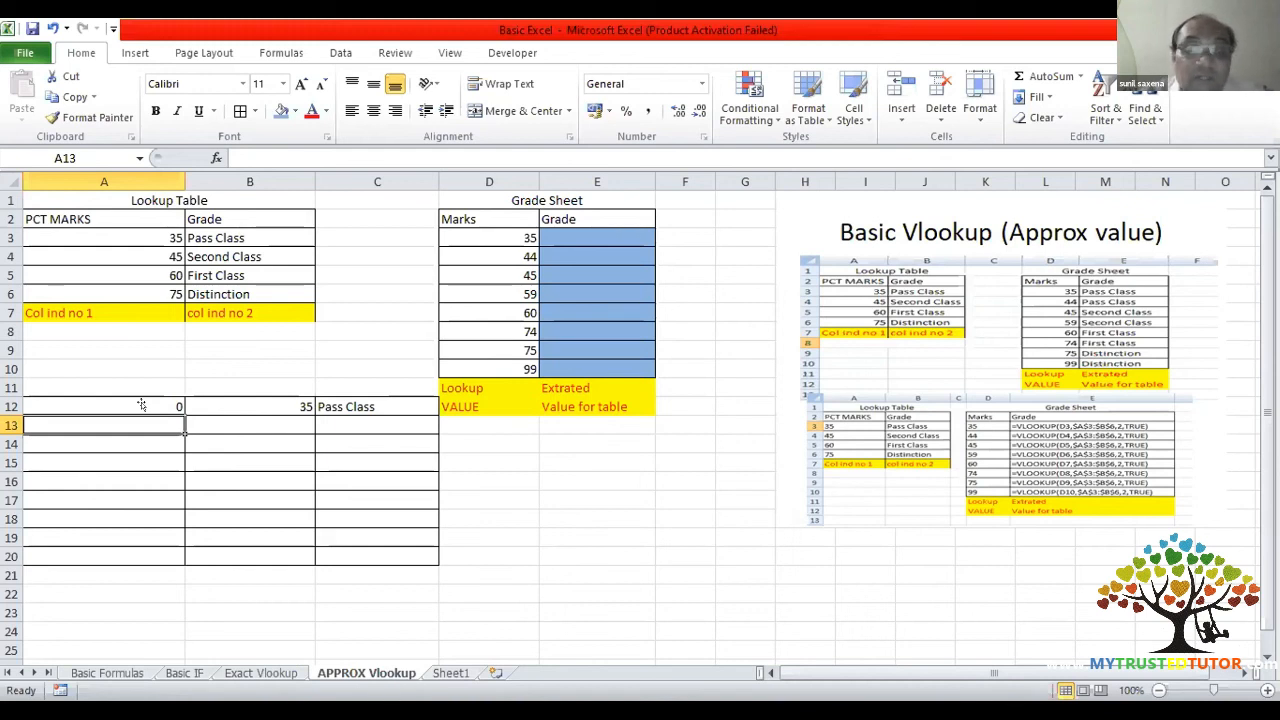
{"action": "type", "text": "36"}
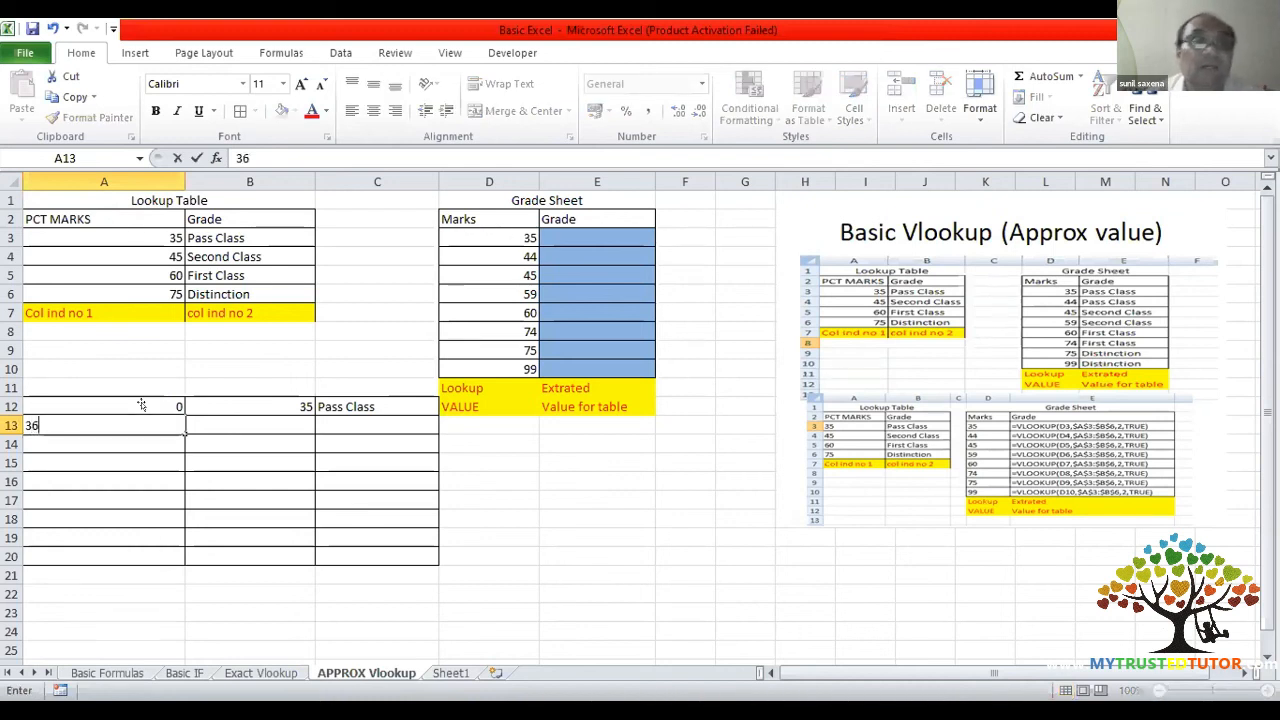
{"action": "key", "text": "Tab"}
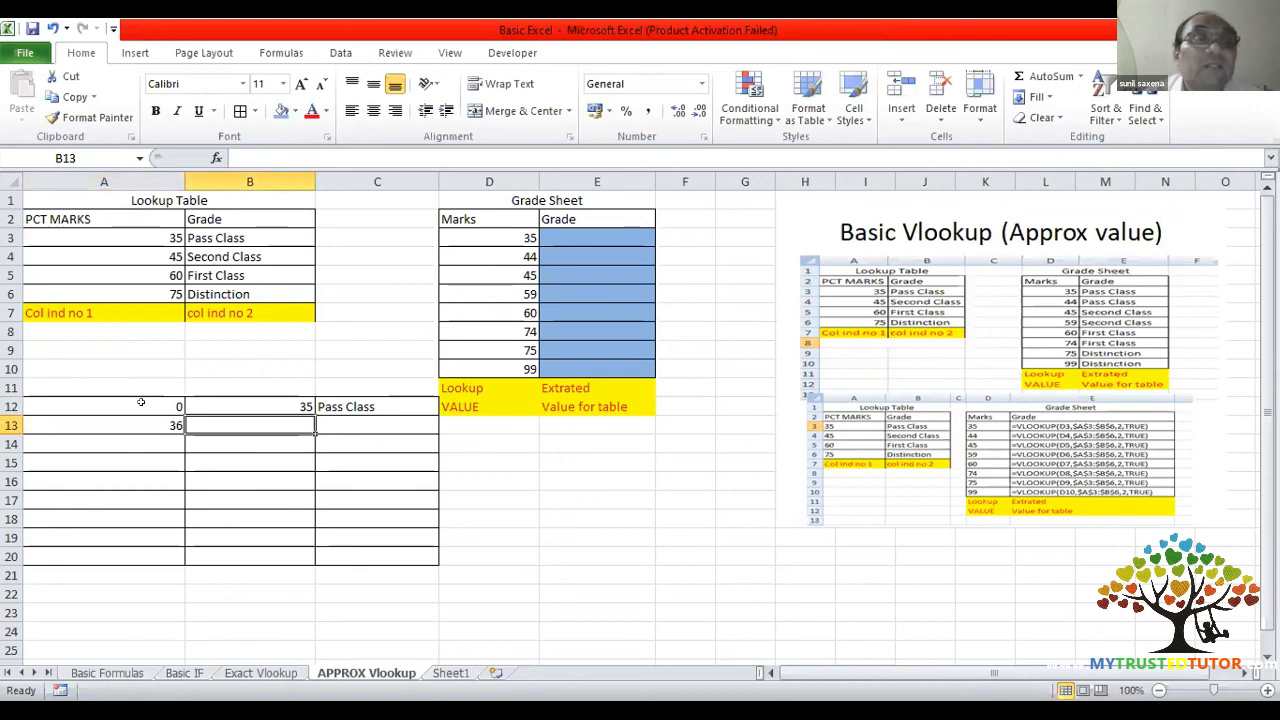
{"action": "type", "text": "45"}
{"action": "key", "text": "Tab"}
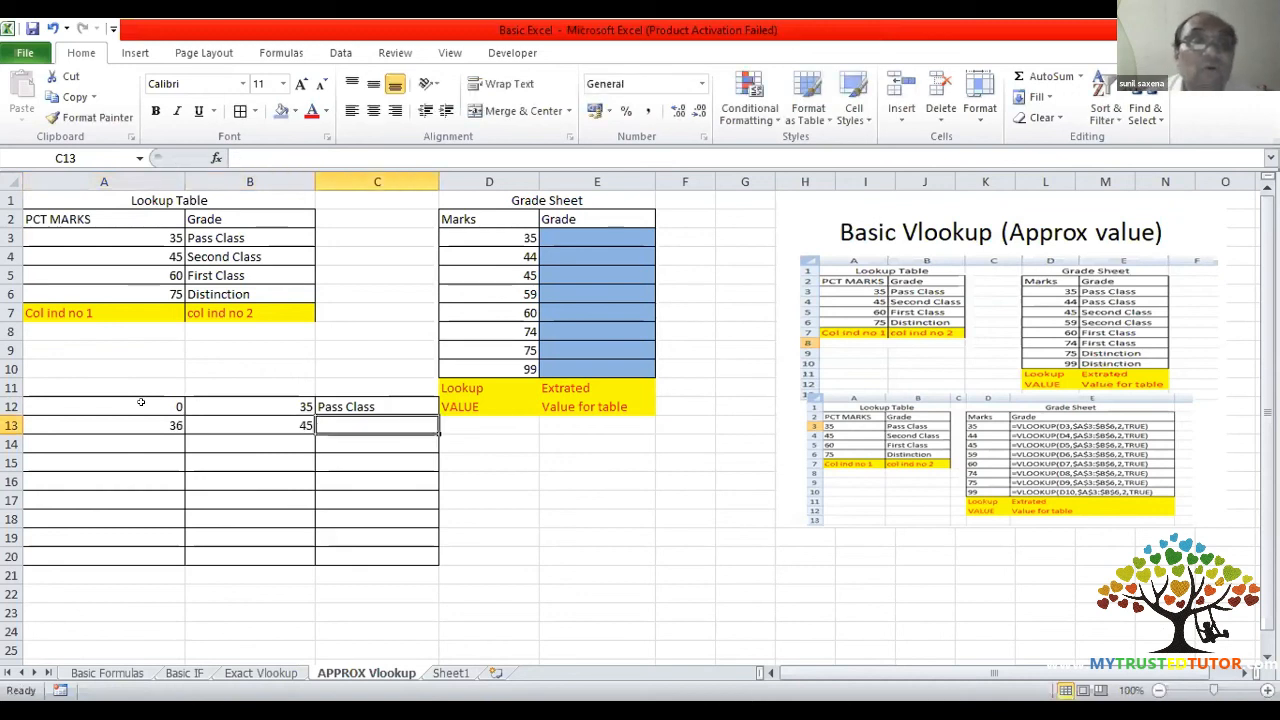
{"action": "type", "text": "S"}
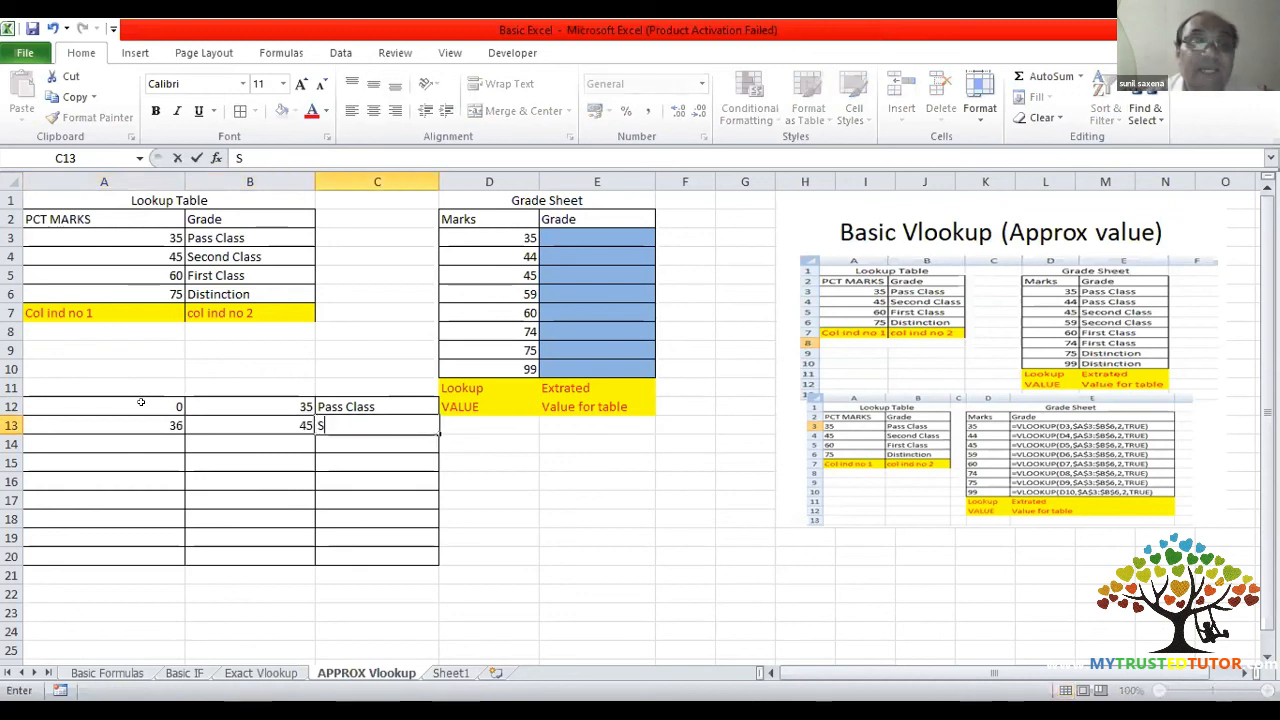
{"action": "type", "text": "econd Class"}
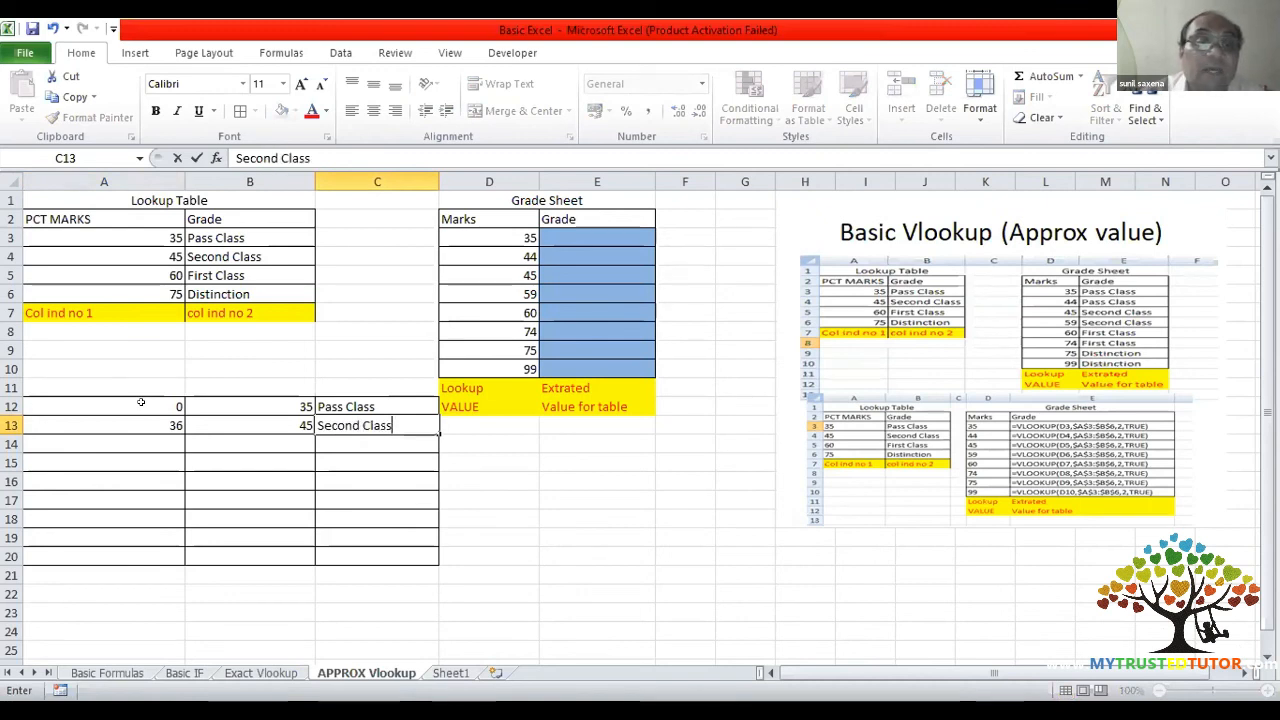
{"action": "key", "text": "Return"}
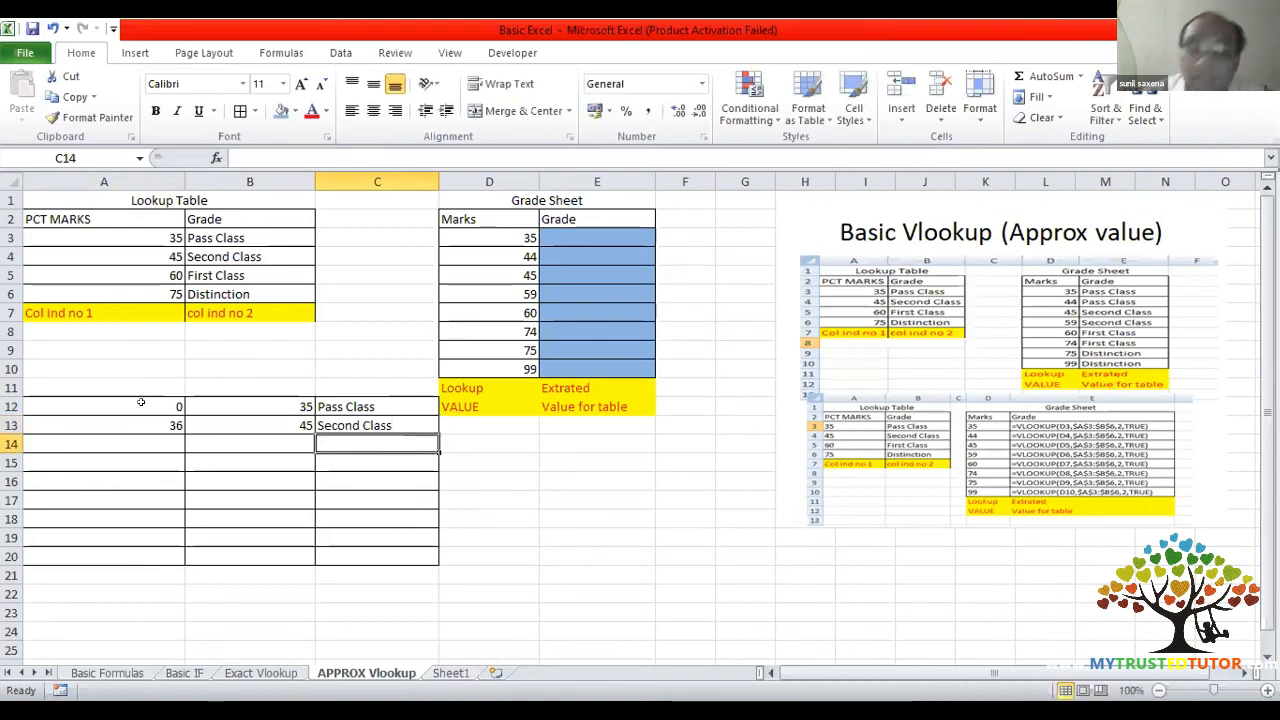
- Fill the third row of the bordered grid, A14:C14, with 46, 60 and First Class
{"action": "key", "text": "Left"}
{"action": "key", "text": "Left"}
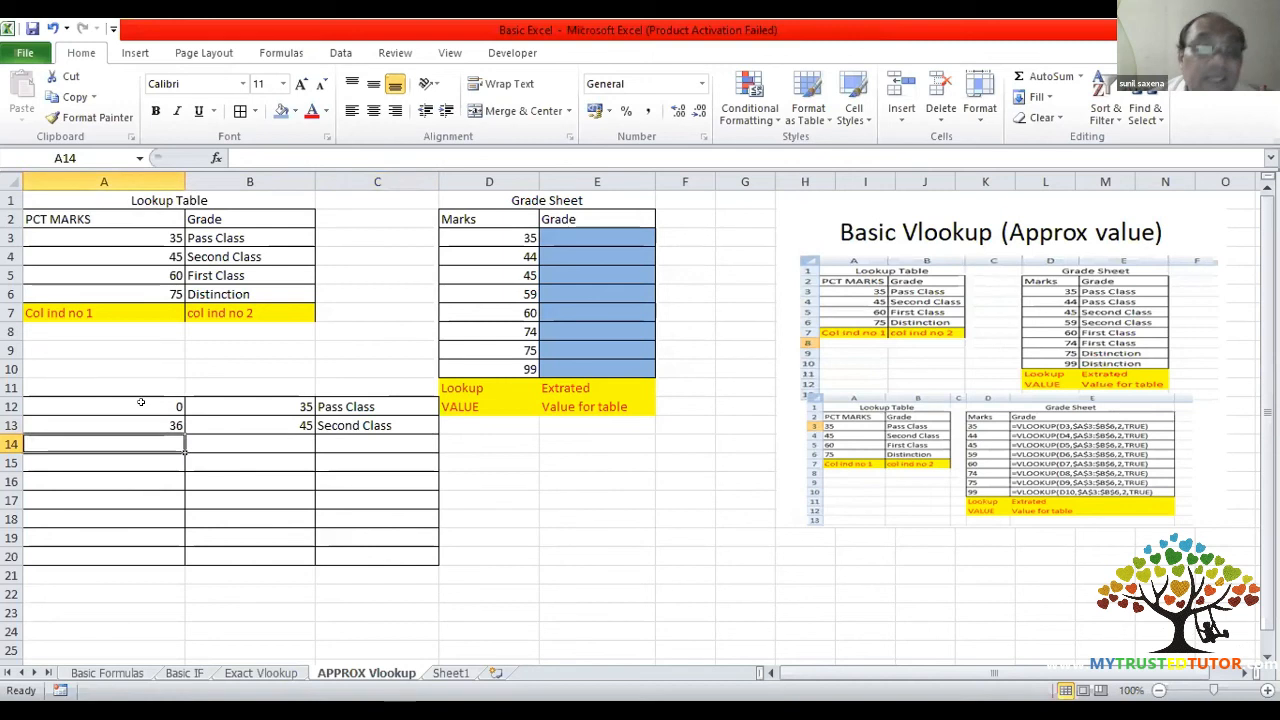
{"action": "type", "text": "46"}
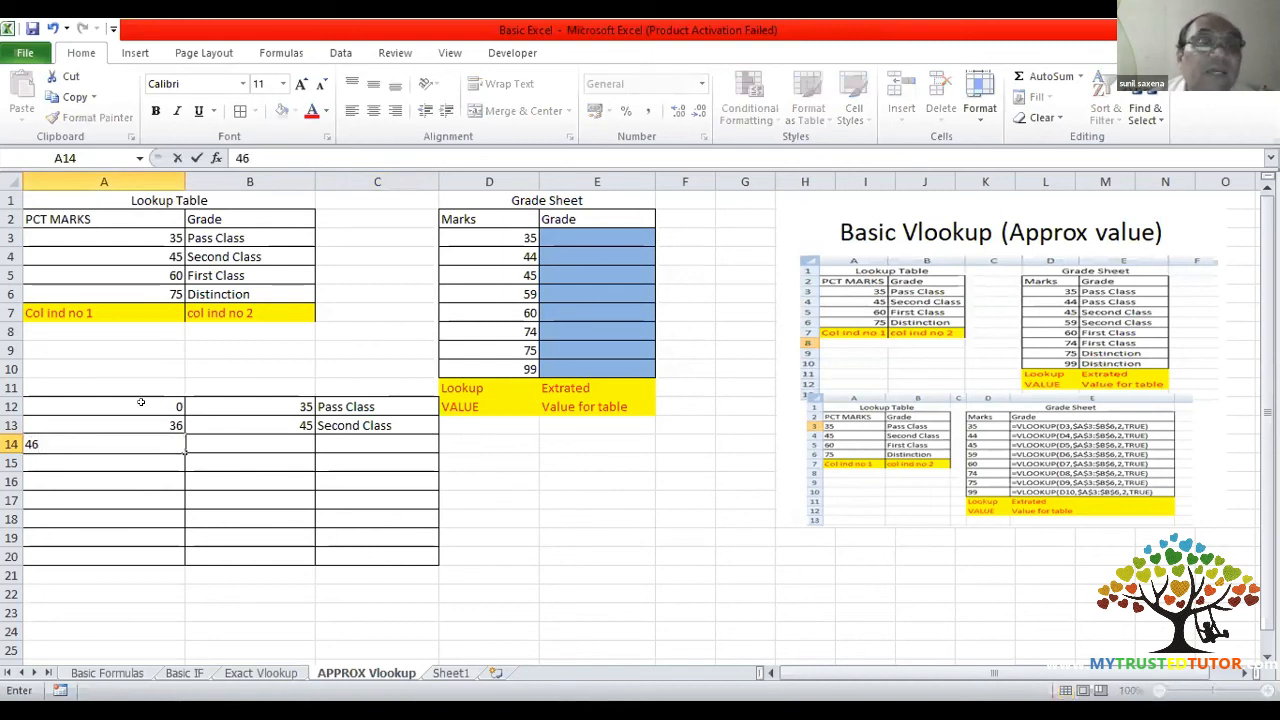
{"action": "key", "text": "Tab"}
{"action": "type", "text": "60"}
{"action": "key", "text": "Tab"}
{"action": "type", "text": "Fir"}
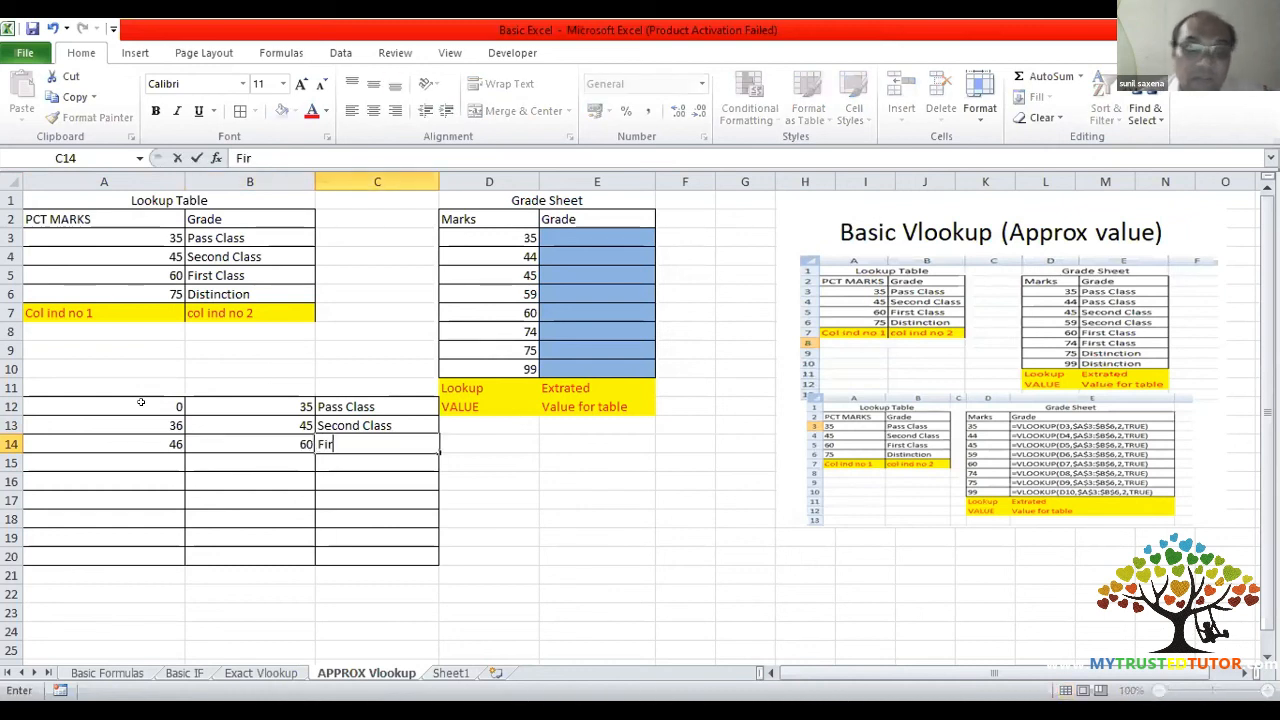
{"action": "key", "text": "BackSpace"}
{"action": "key", "text": "BackSpace"}
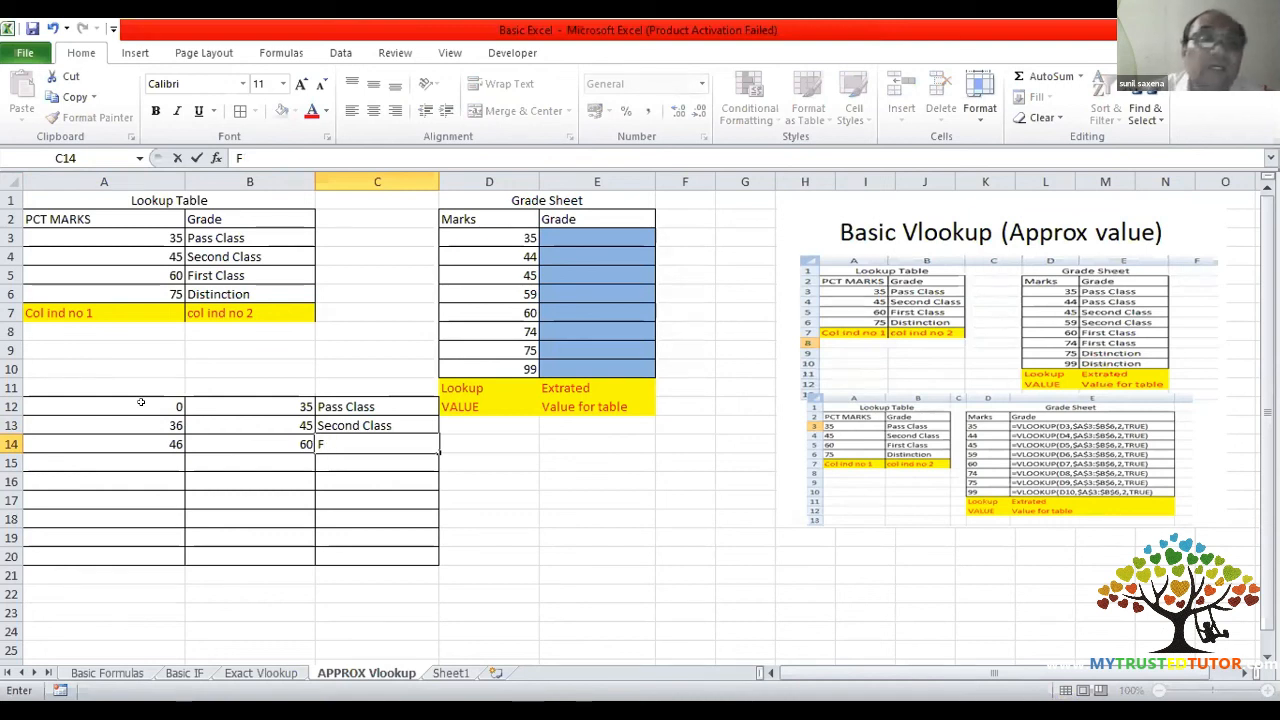
{"action": "type", "text": "irst Clas"}
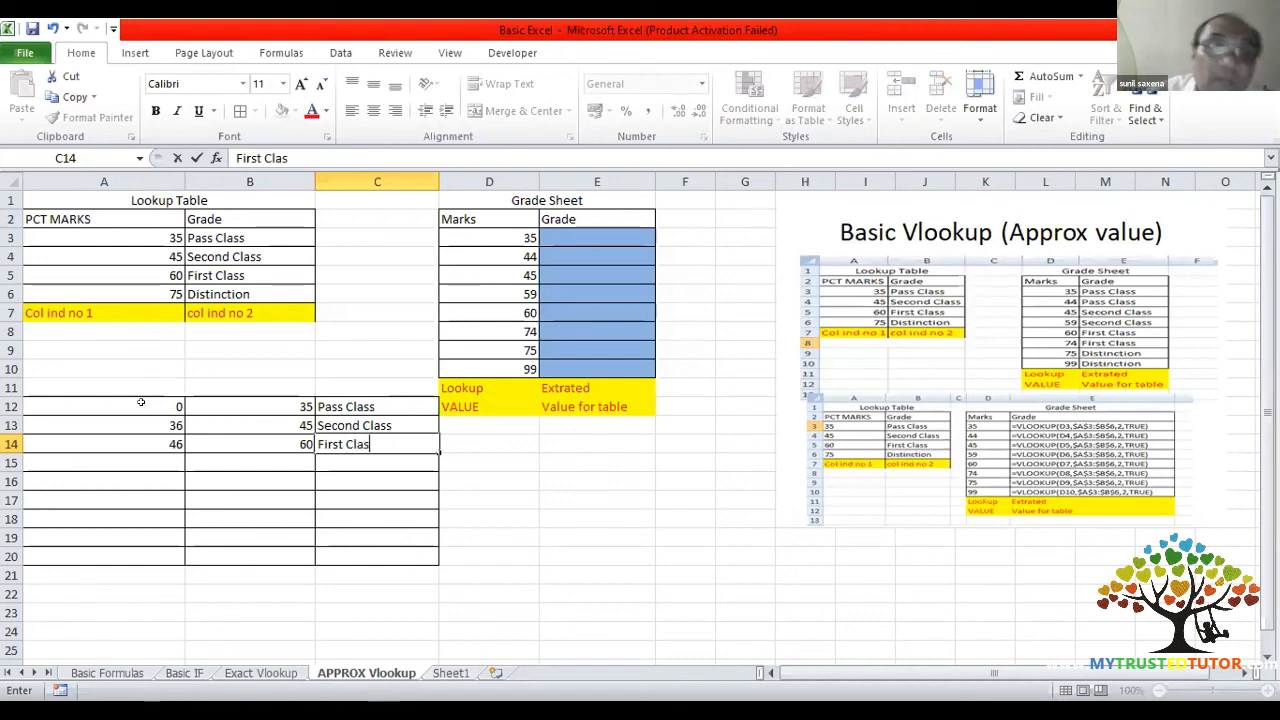
{"action": "type", "text": "s"}
{"action": "key", "text": "Return"}
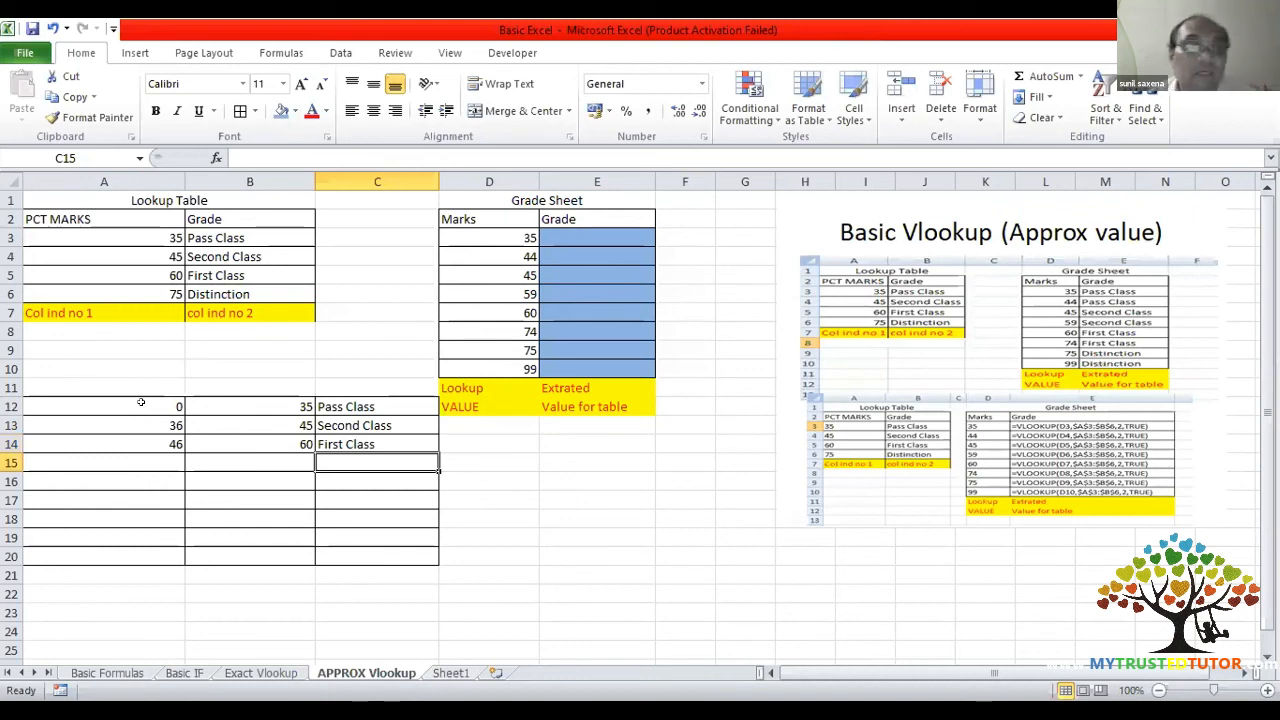
- Fill the fourth row of the bordered grid, A15:C15, with 61, 100 and Distinction
{"action": "left_click_drag", "start_coordinate": [97, 214], "coordinate": [108, 276]}
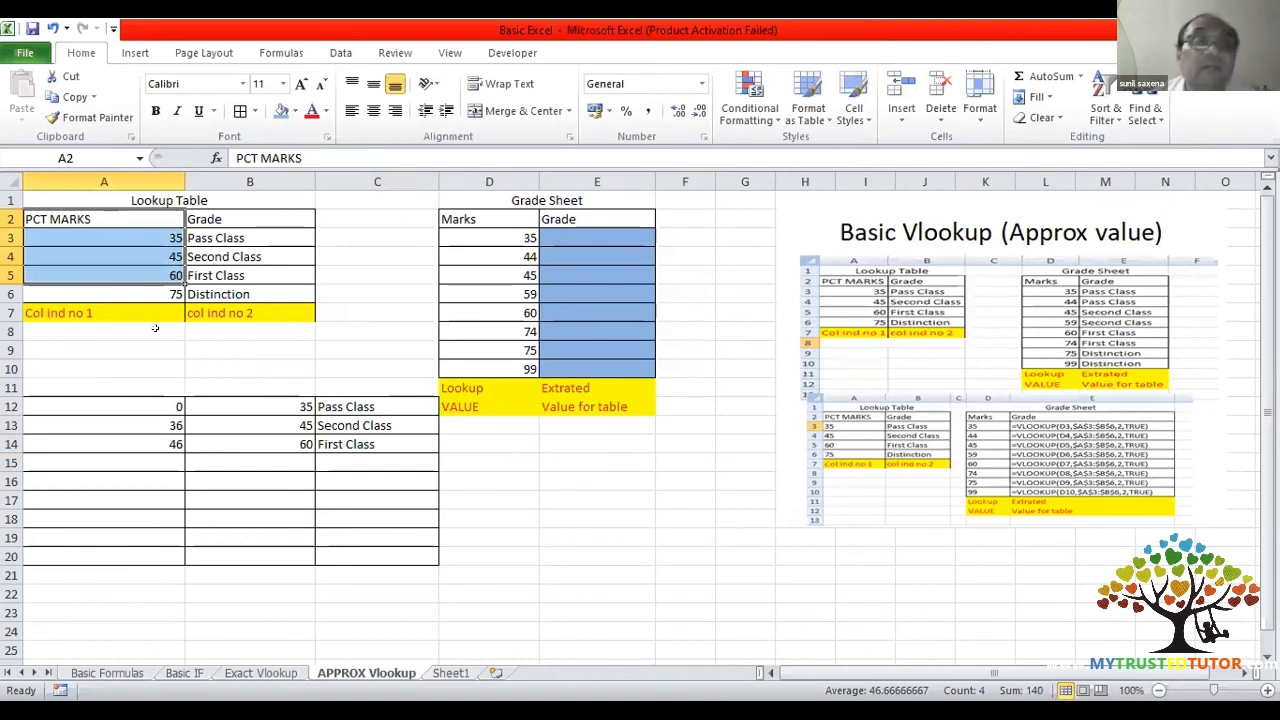
{"action": "left_click", "coordinate": [166, 461]}
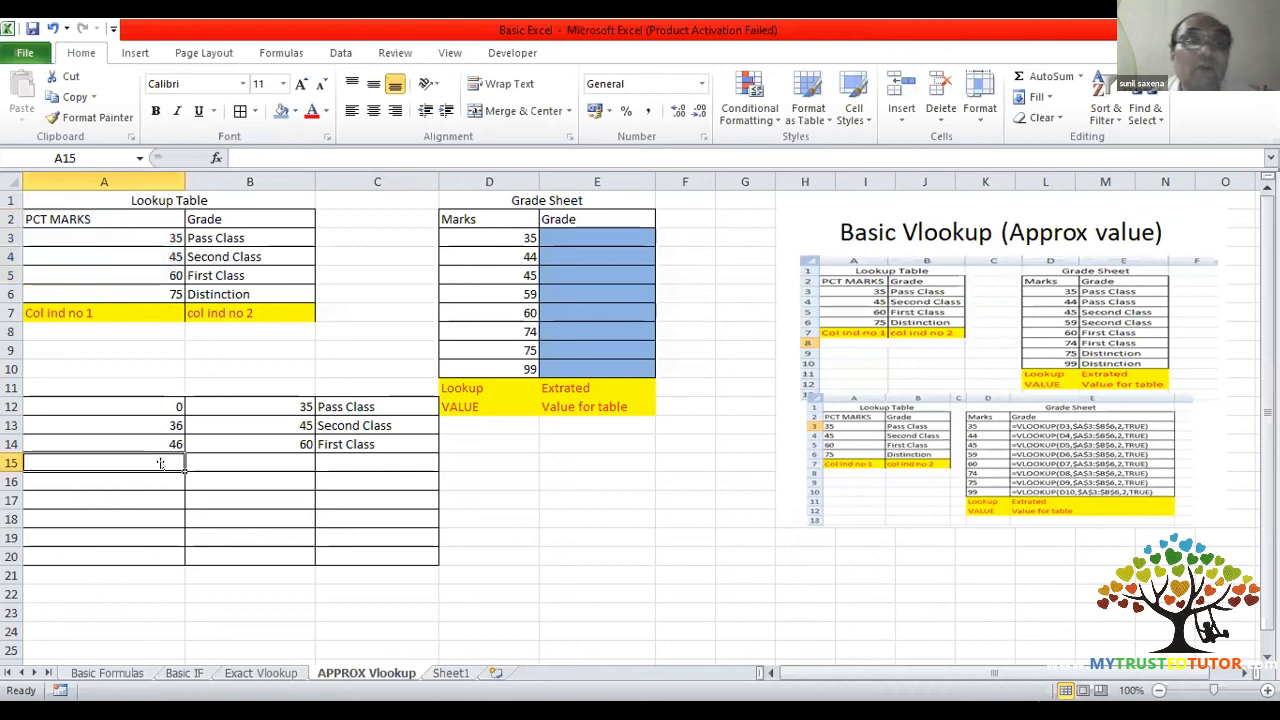
{"action": "type", "text": "61"}
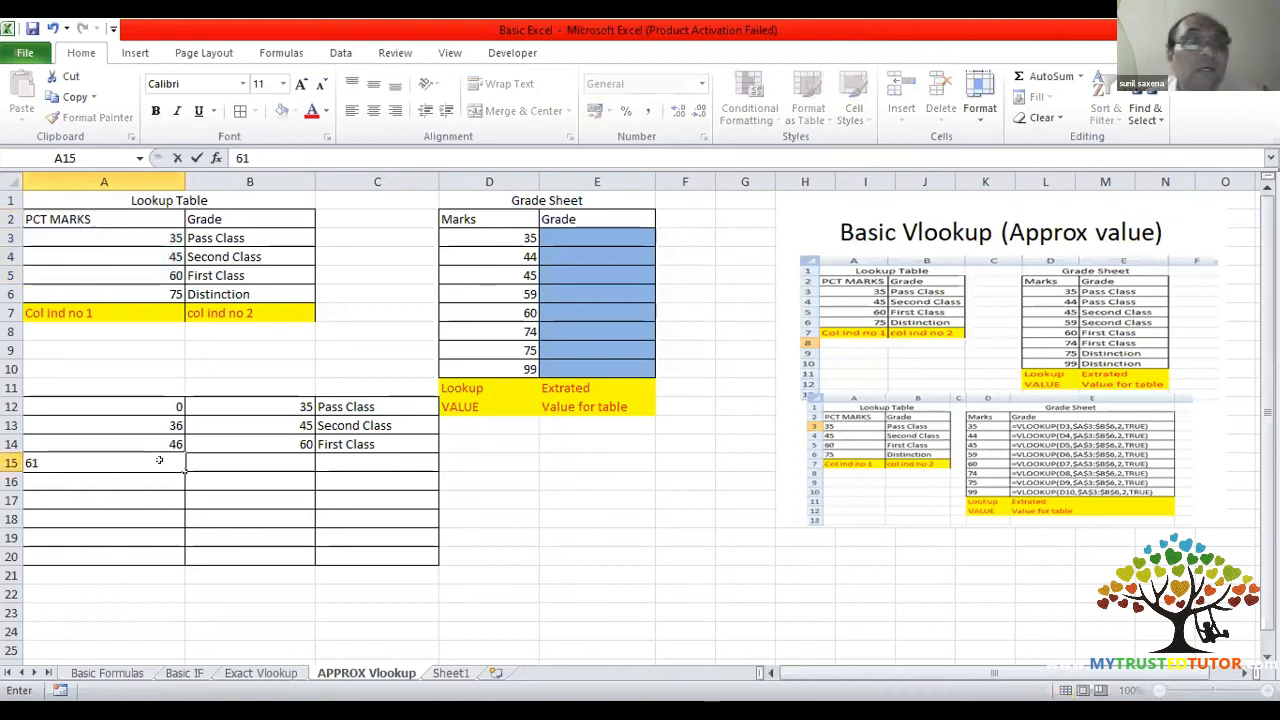
{"action": "key", "text": "Tab"}
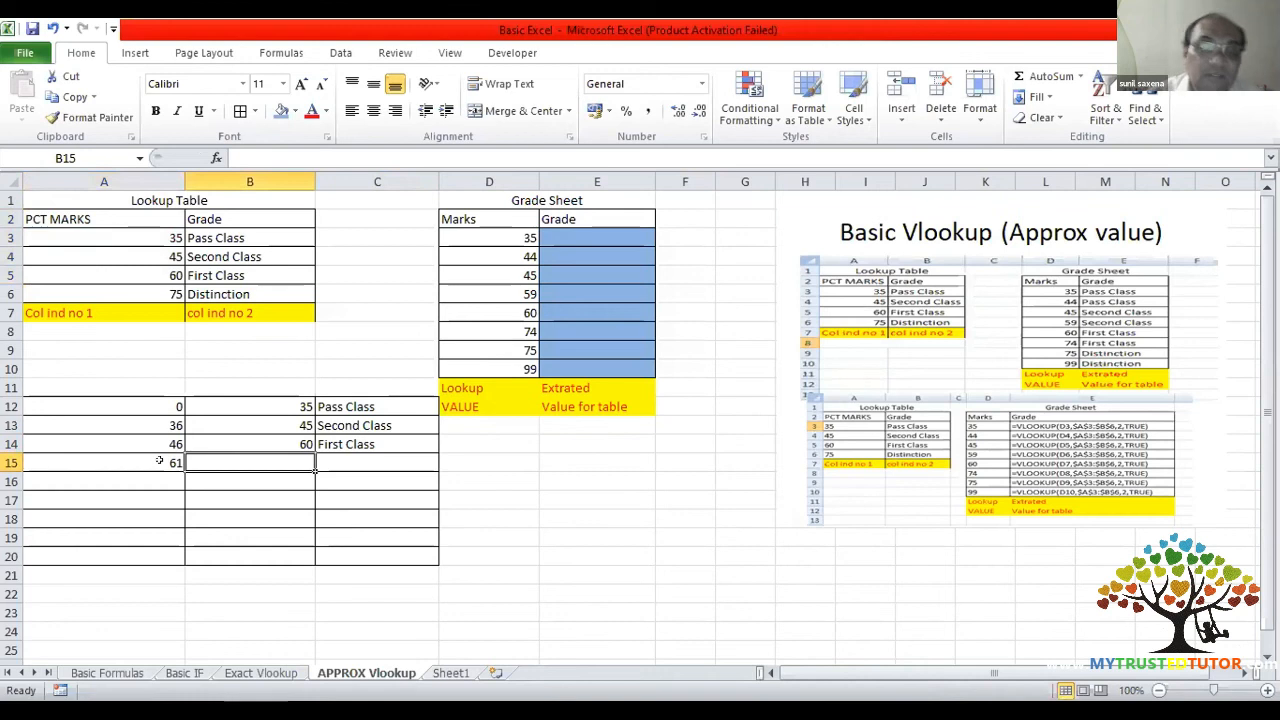
{"action": "type", "text": "100"}
{"action": "key", "text": "Tab"}
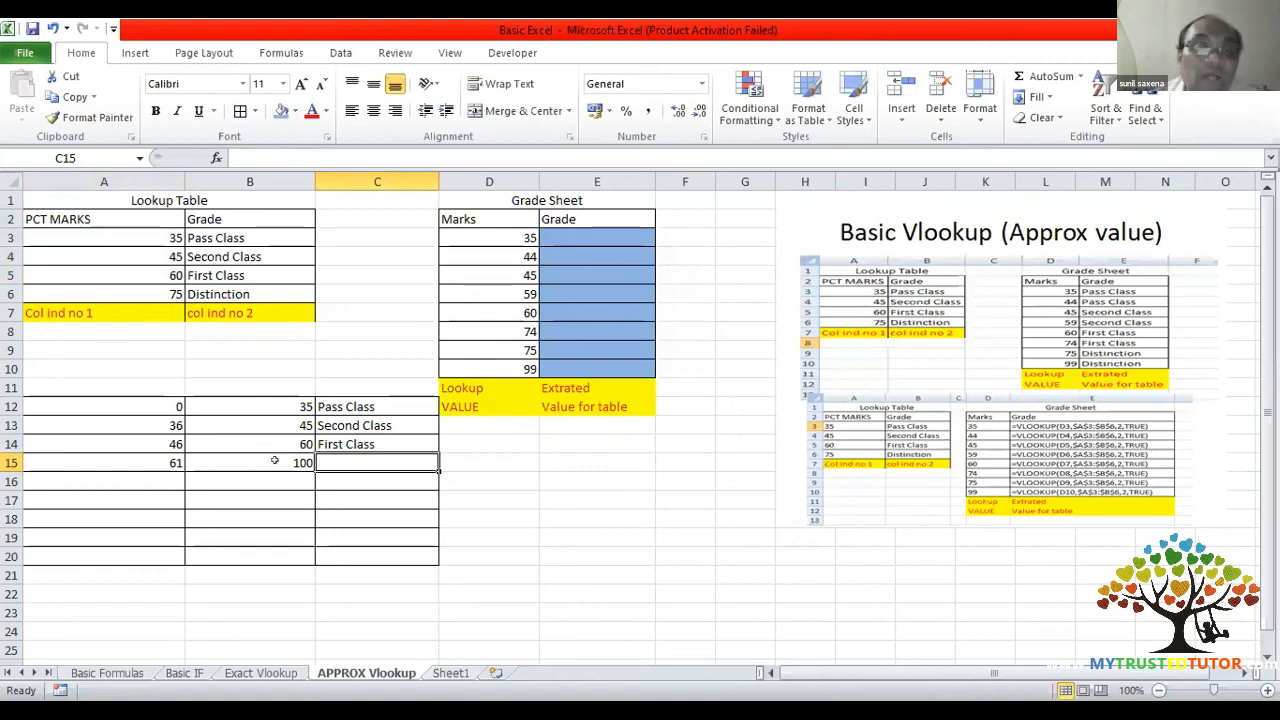
{"action": "type", "text": "Dis"}
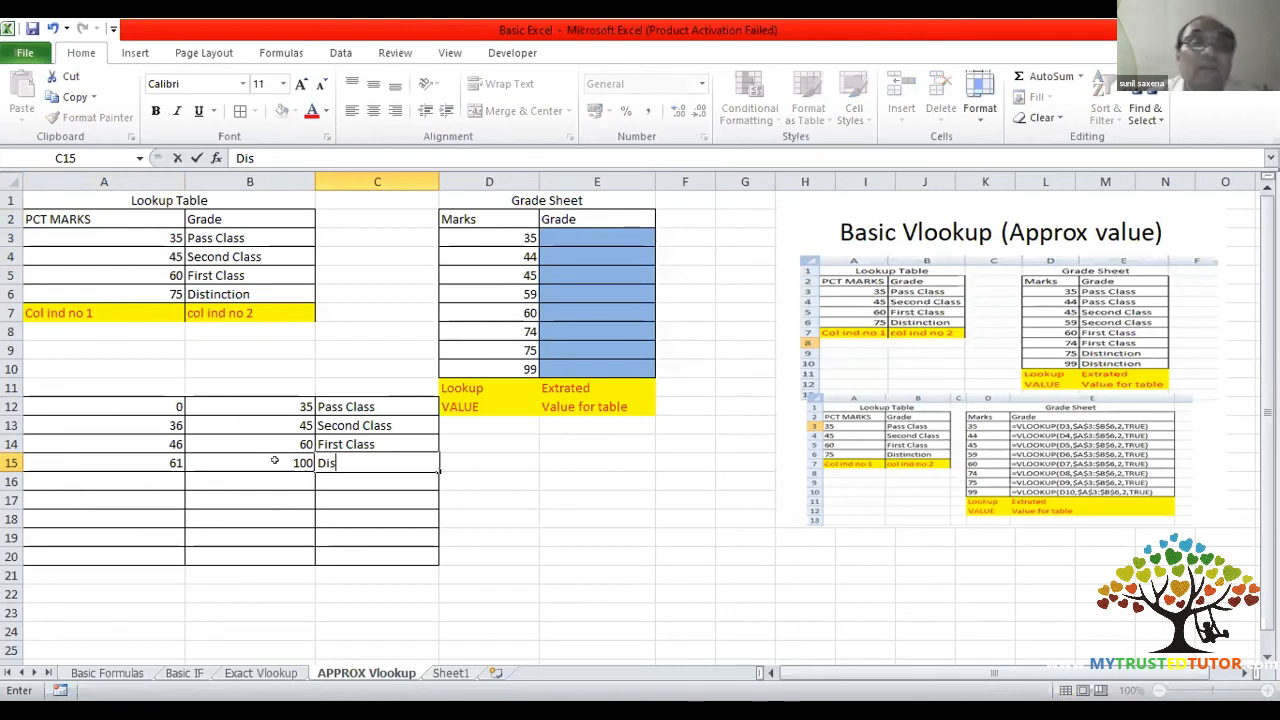
{"action": "type", "text": "tinction"}
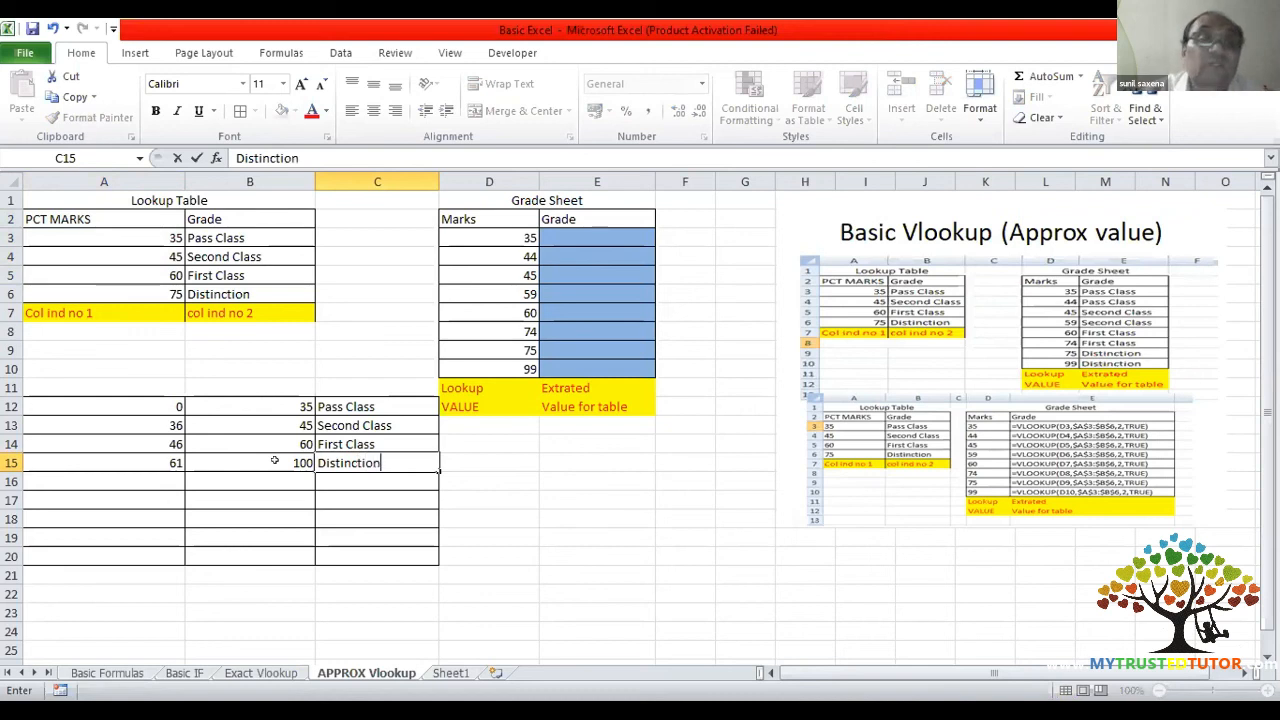
{"action": "key", "text": "Return"}
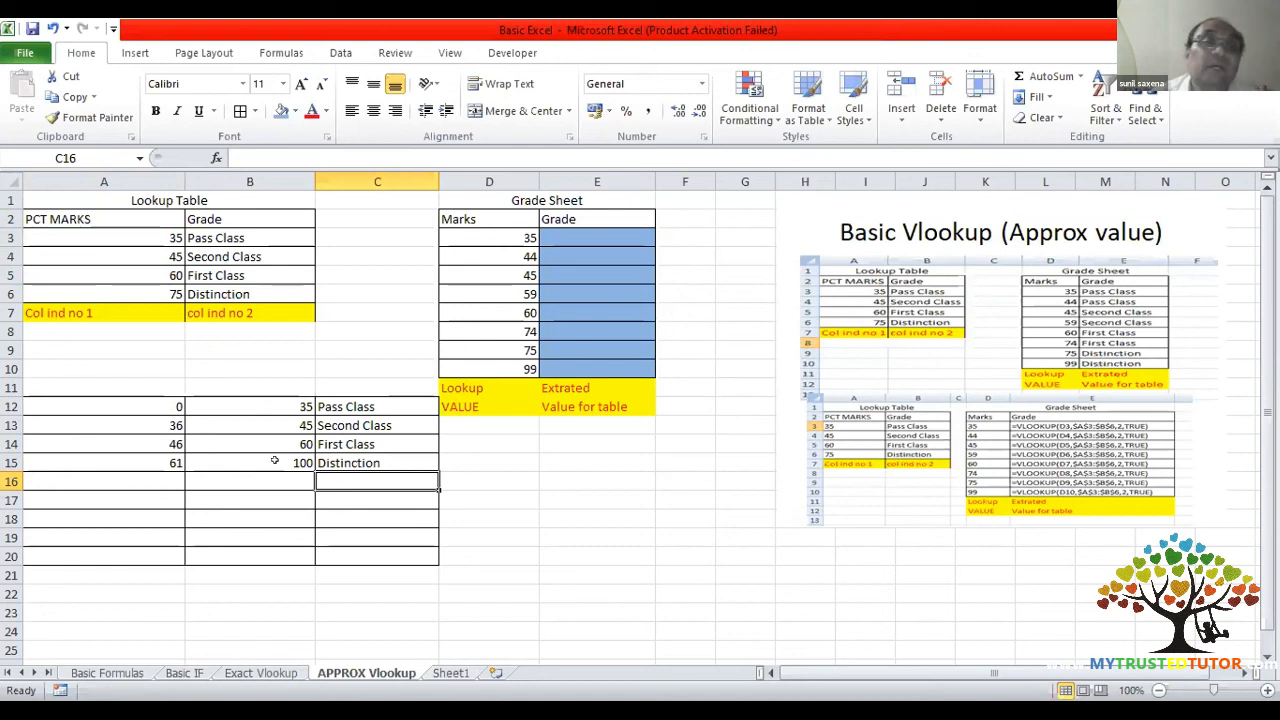
- Compare the two-column Lookup Table with the three-column mark-range grid and the empty Grade column in the Grade Sheet
{"action": "left_click", "coordinate": [138, 210]}
{"action": "left_click_drag", "start_coordinate": [138, 208], "coordinate": [258, 277]}
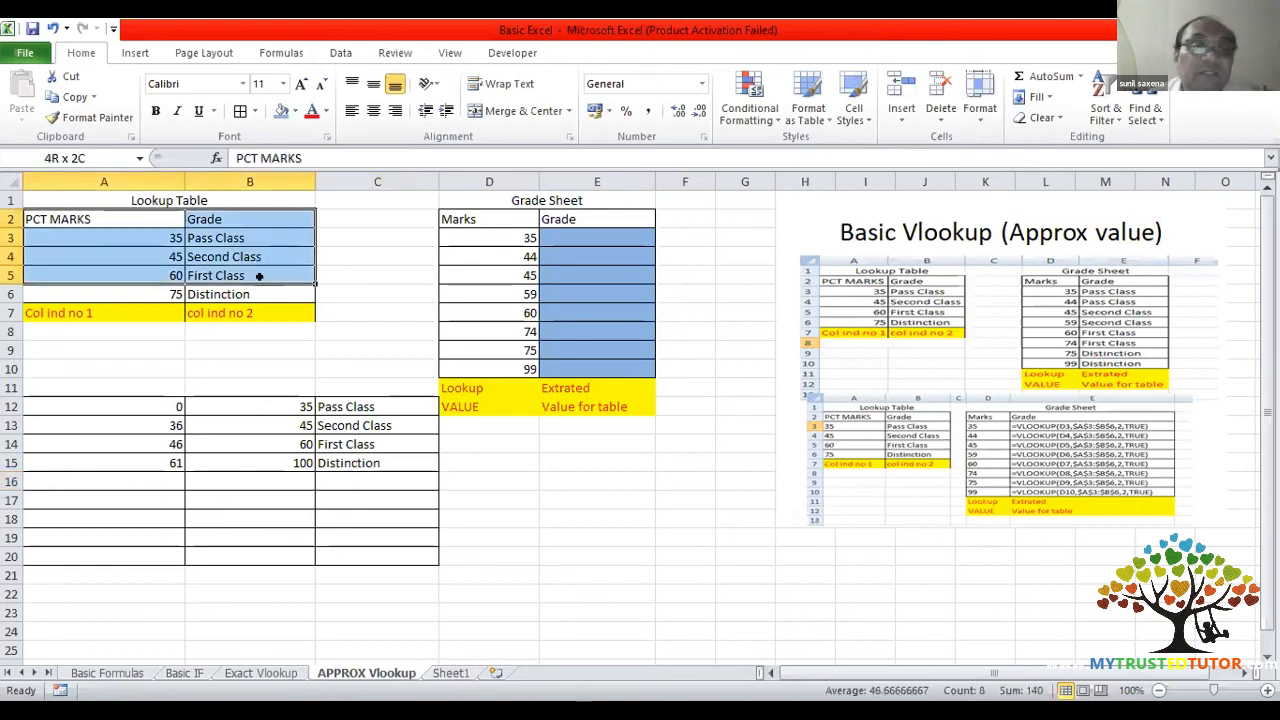
{"action": "left_click_drag", "start_coordinate": [160, 406], "coordinate": [367, 538]}
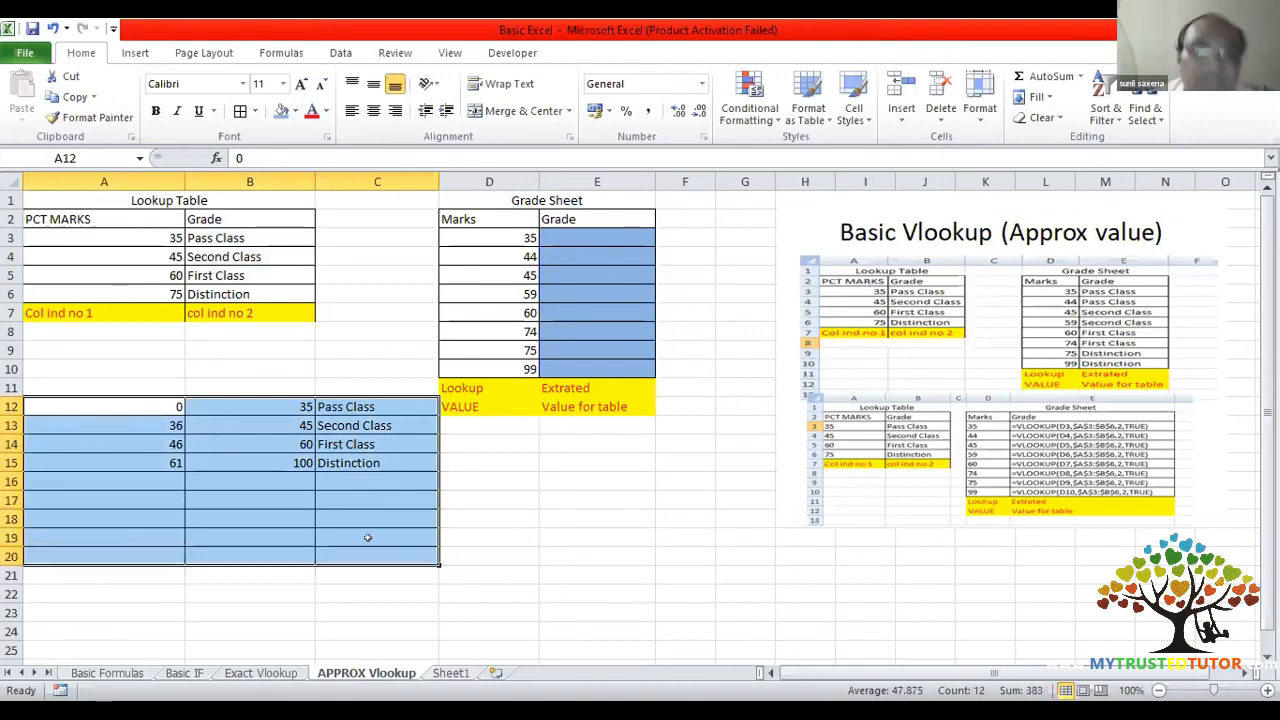
{"action": "left_click", "coordinate": [541, 518]}
{"action": "left_click_drag", "start_coordinate": [140, 399], "coordinate": [333, 460]}
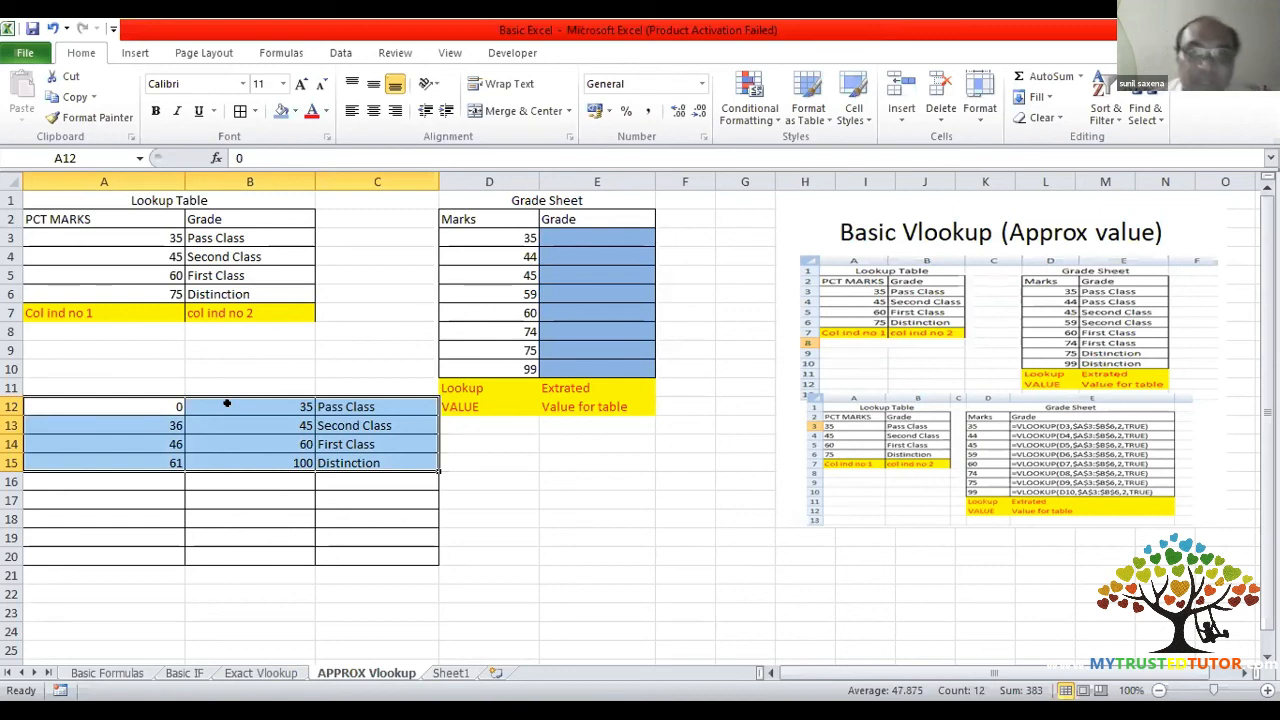
{"action": "left_click", "coordinate": [577, 234]}
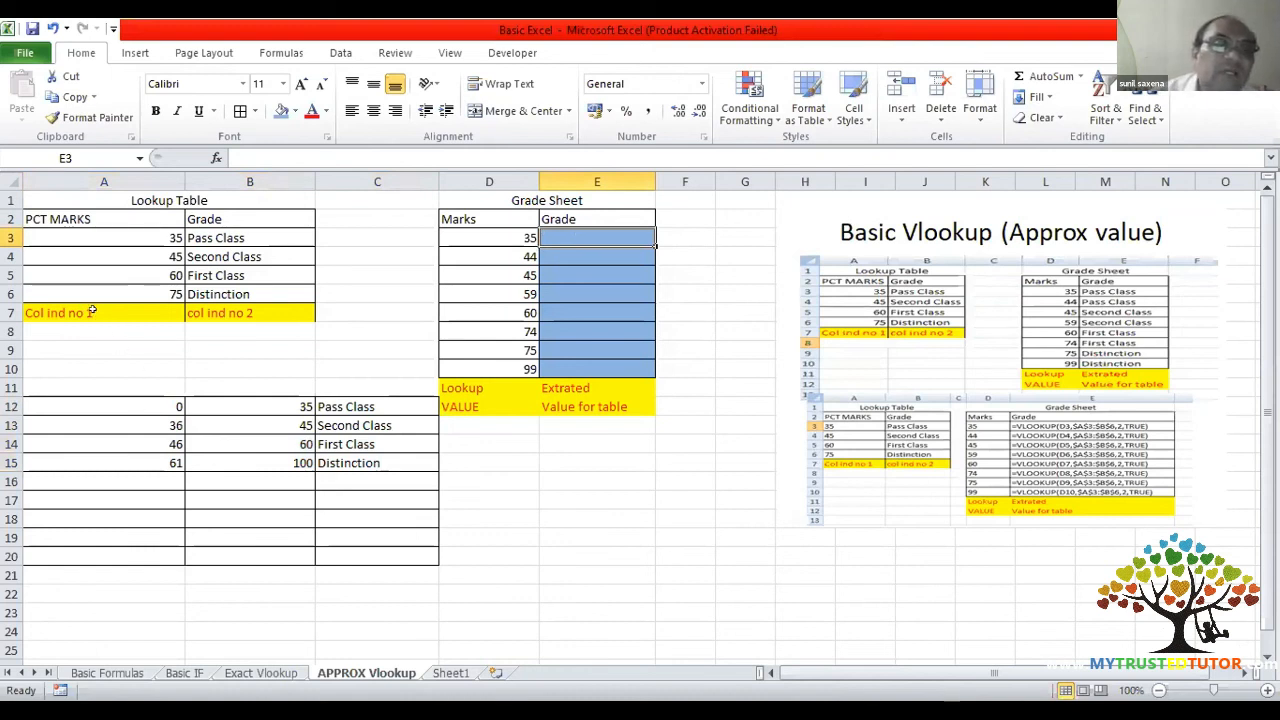
{"action": "left_click", "coordinate": [95, 218]}
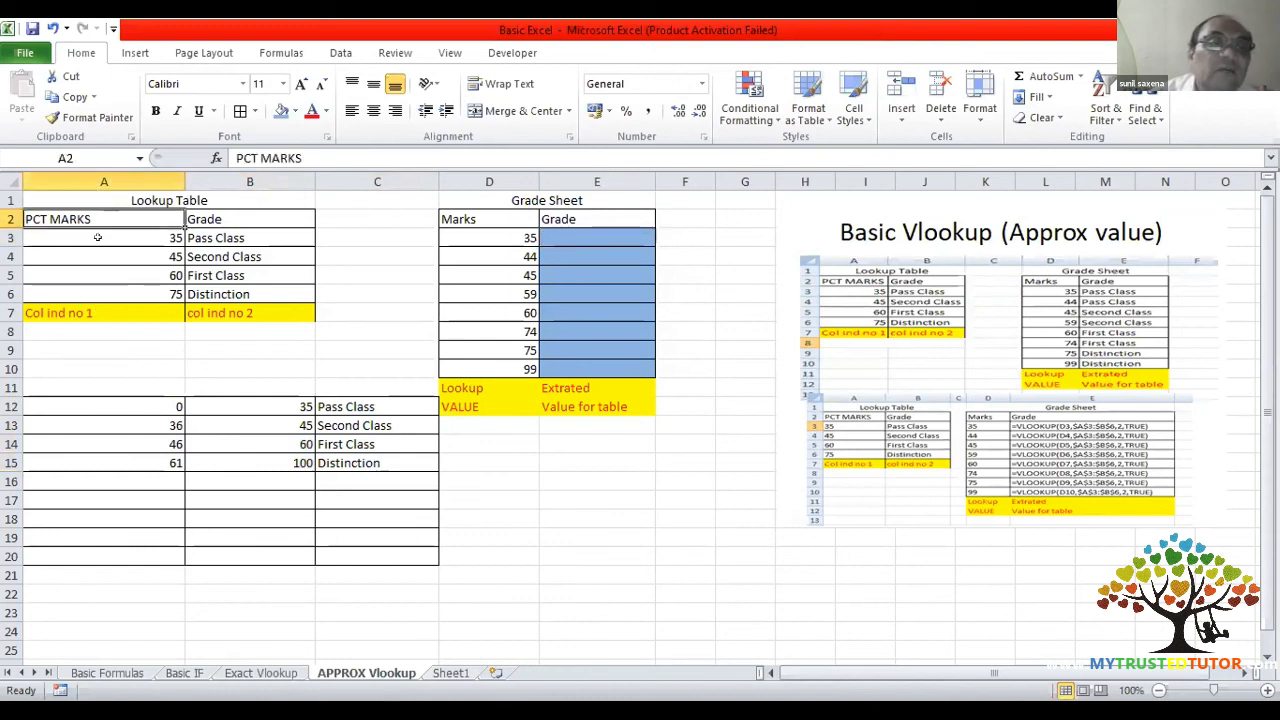
{"action": "left_click_drag", "start_coordinate": [95, 218], "coordinate": [214, 295]}
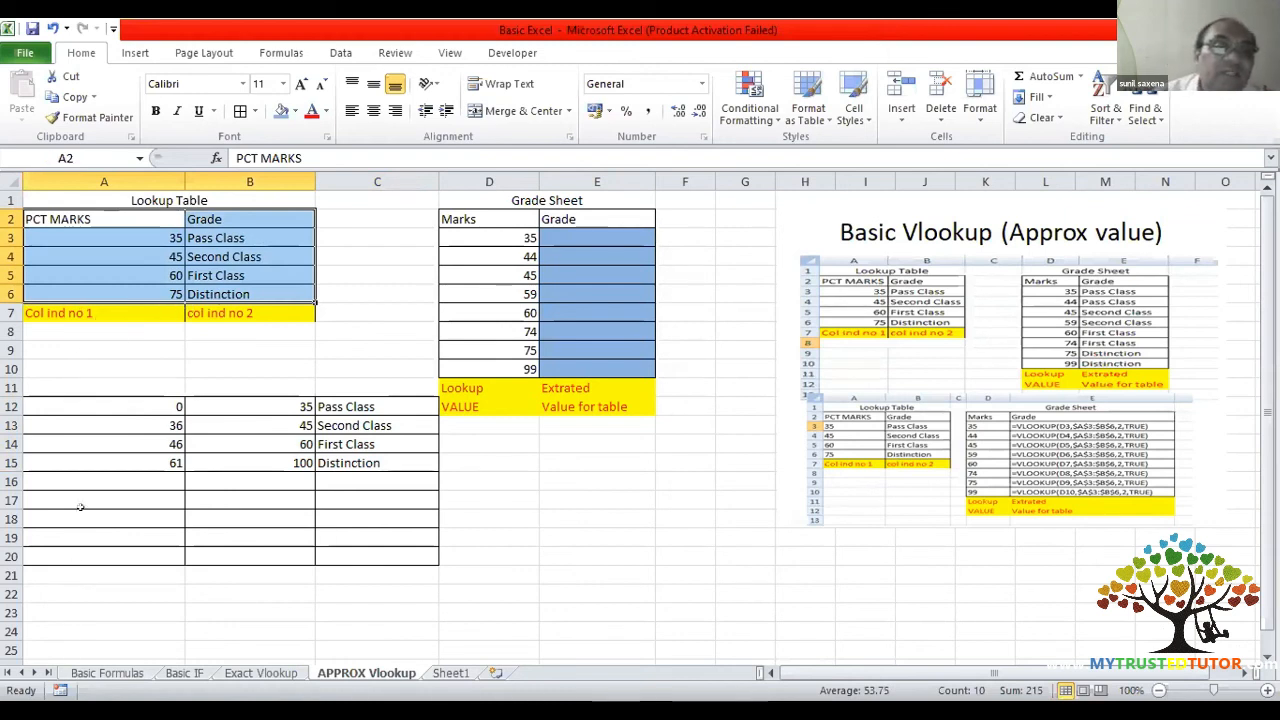
{"action": "left_click", "coordinate": [91, 570]}
{"action": "type", "text": "clo"}
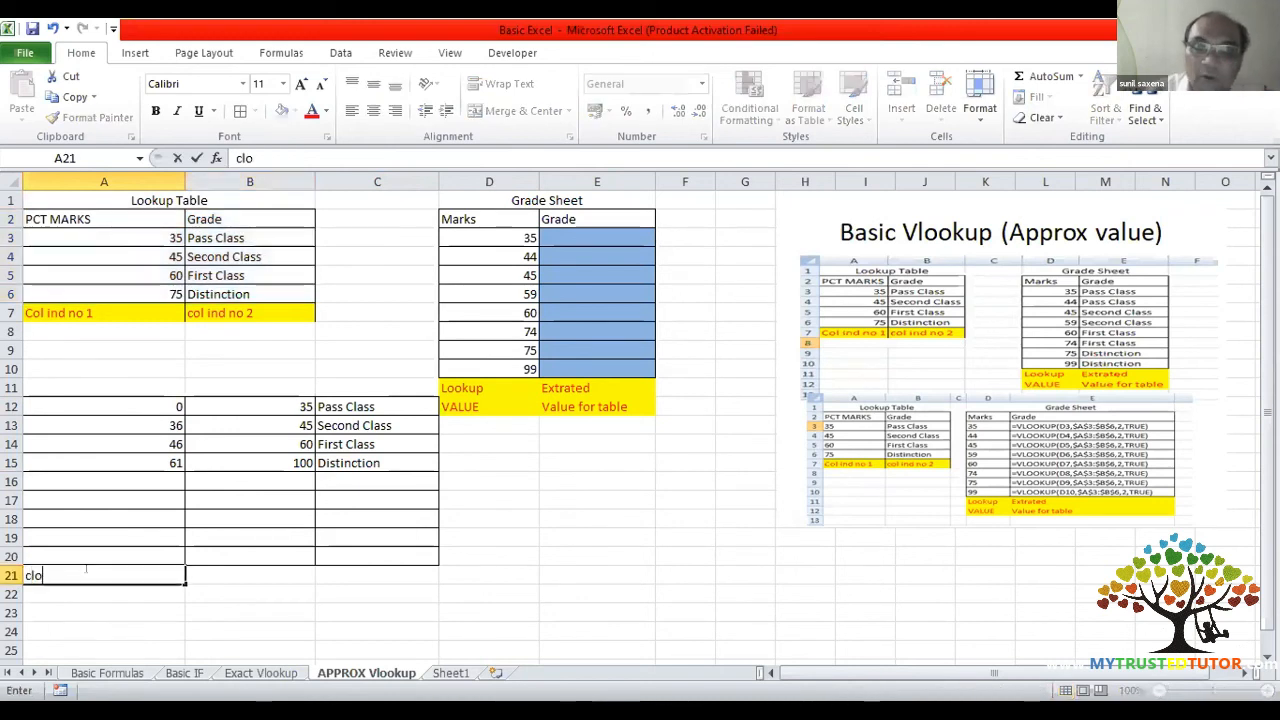
{"action": "key", "text": "Tab"}
{"action": "type", "text": "1"}
{"action": "left_click", "coordinate": [91, 570]}
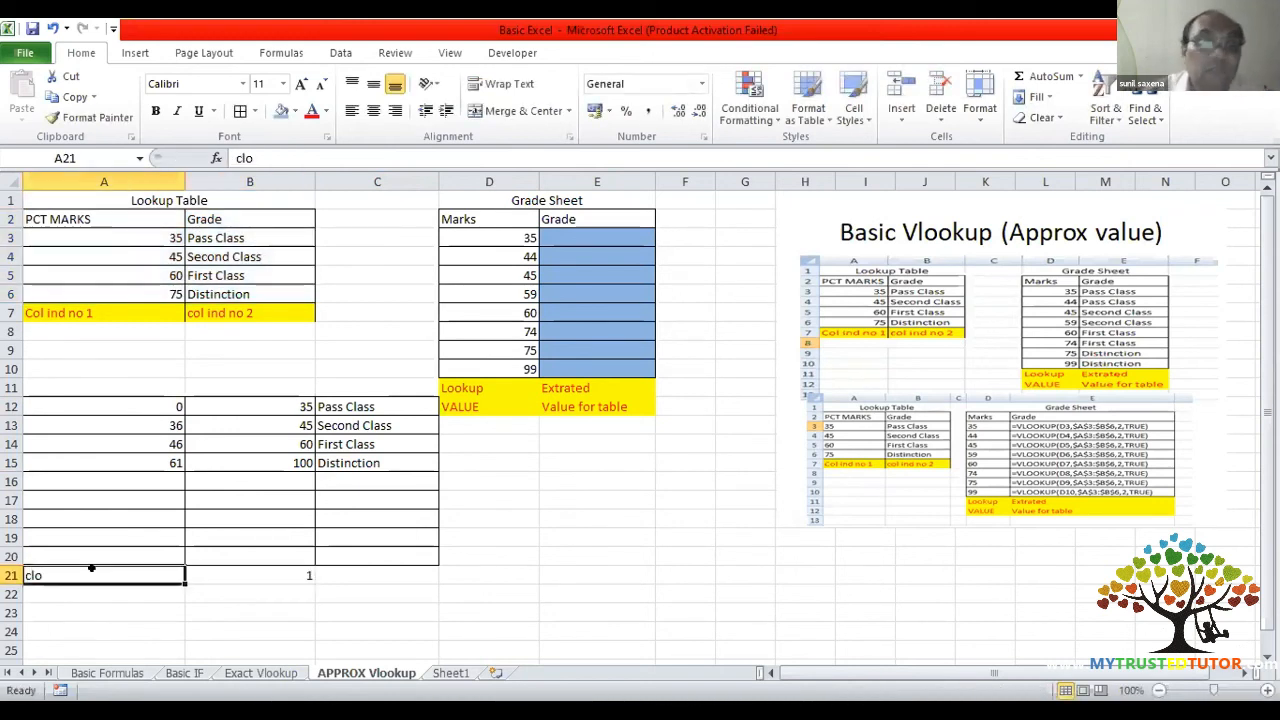
- Label the columns beneath the mark-range grid in A21:C21 as clo 1, col2 and col3
{"action": "type", "text": "clo"}
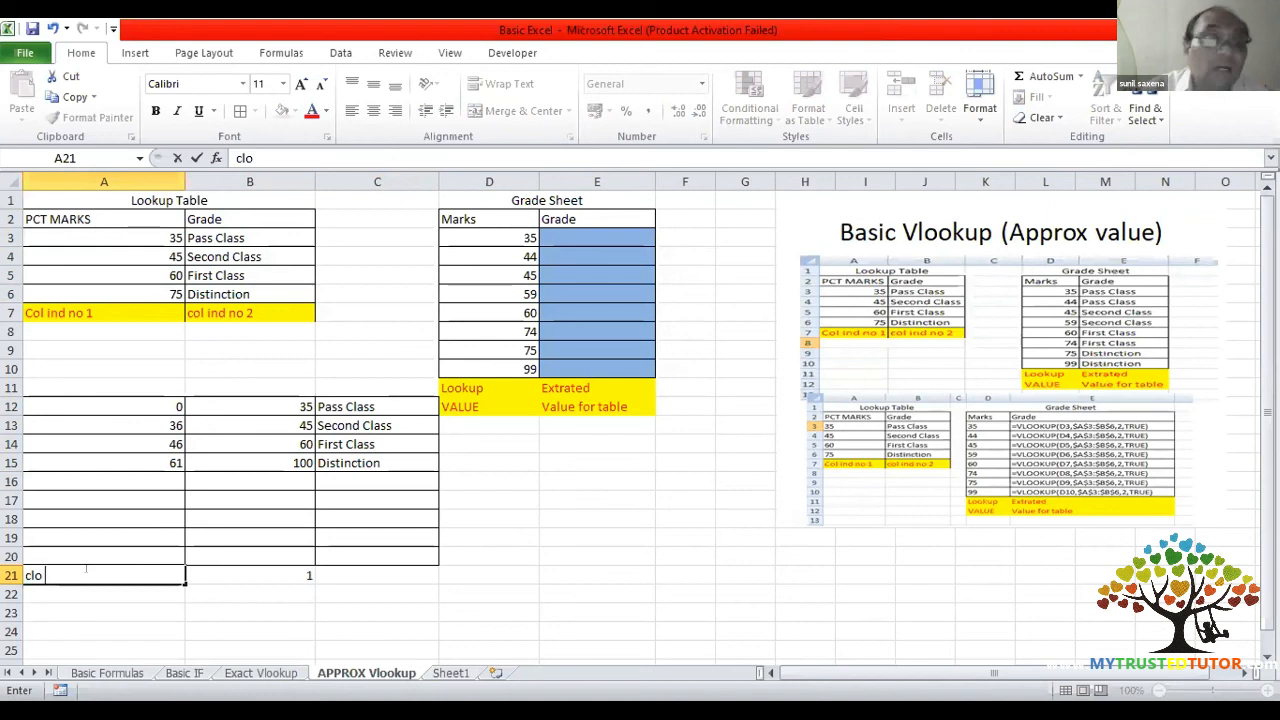
{"action": "type", "text": " 1"}
{"action": "key", "text": "Tab"}
{"action": "type", "text": "col2"}
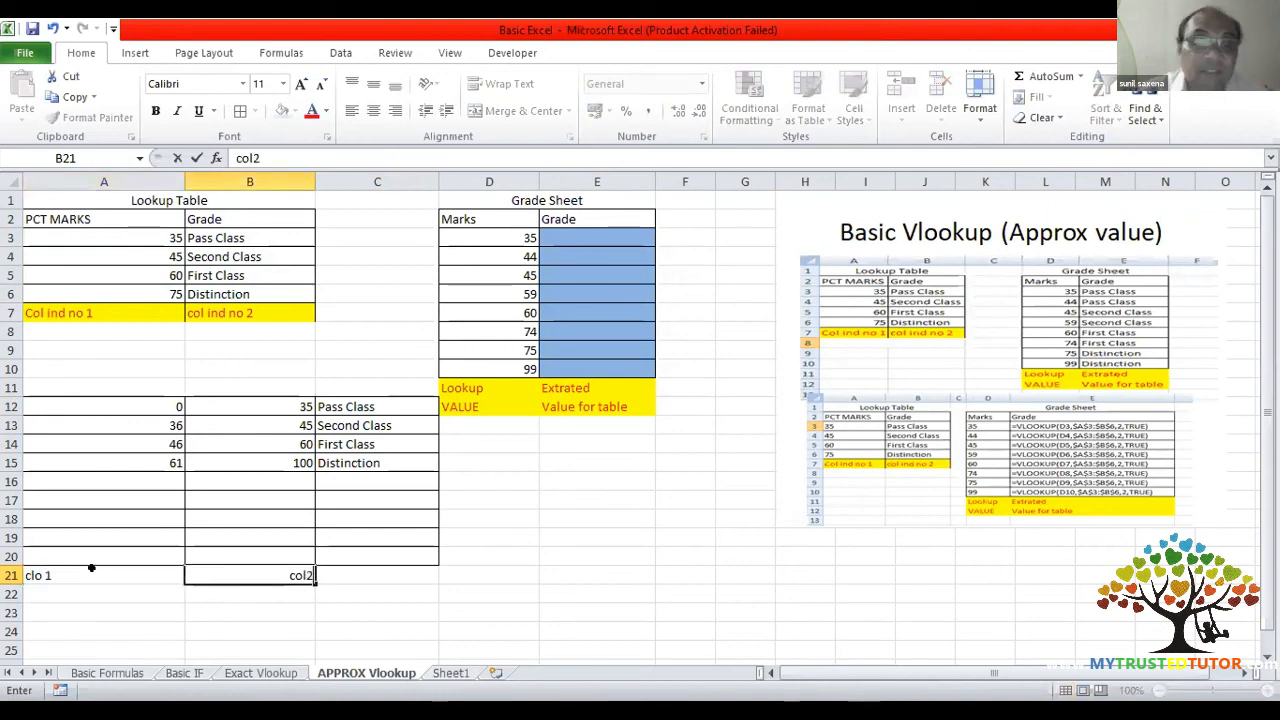
{"action": "key", "text": "Tab"}
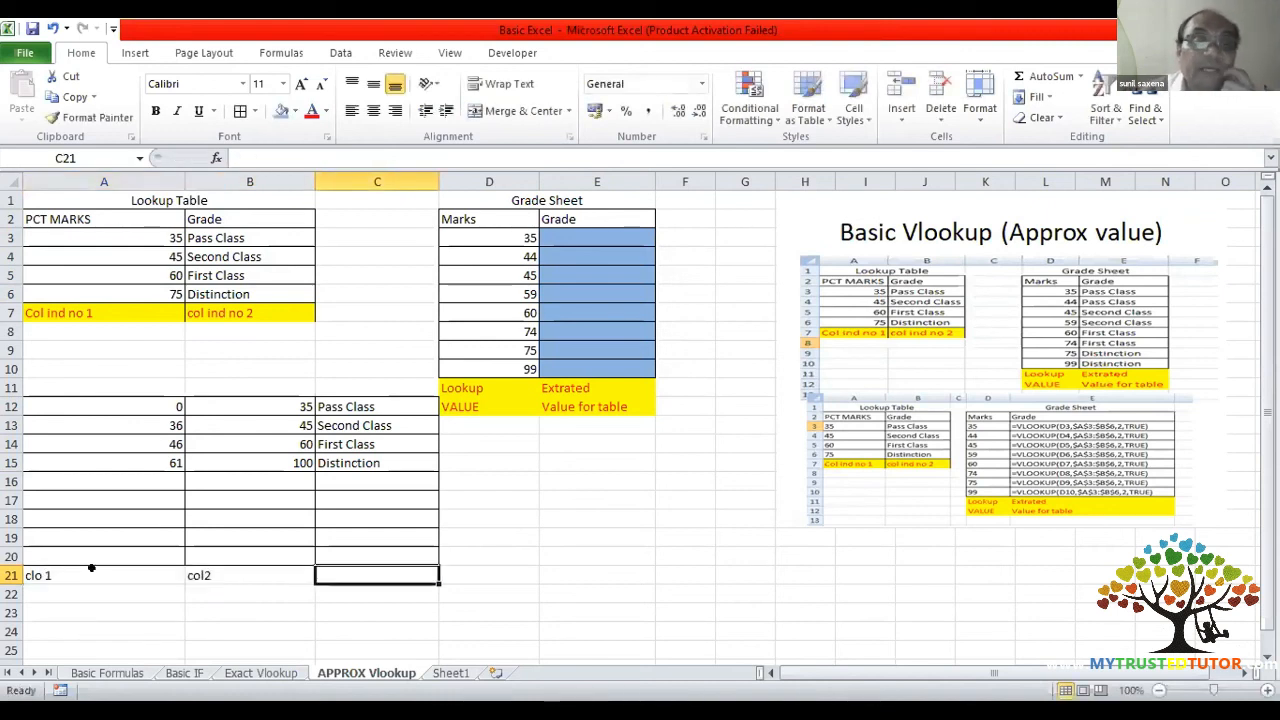
{"action": "type", "text": "col2"}
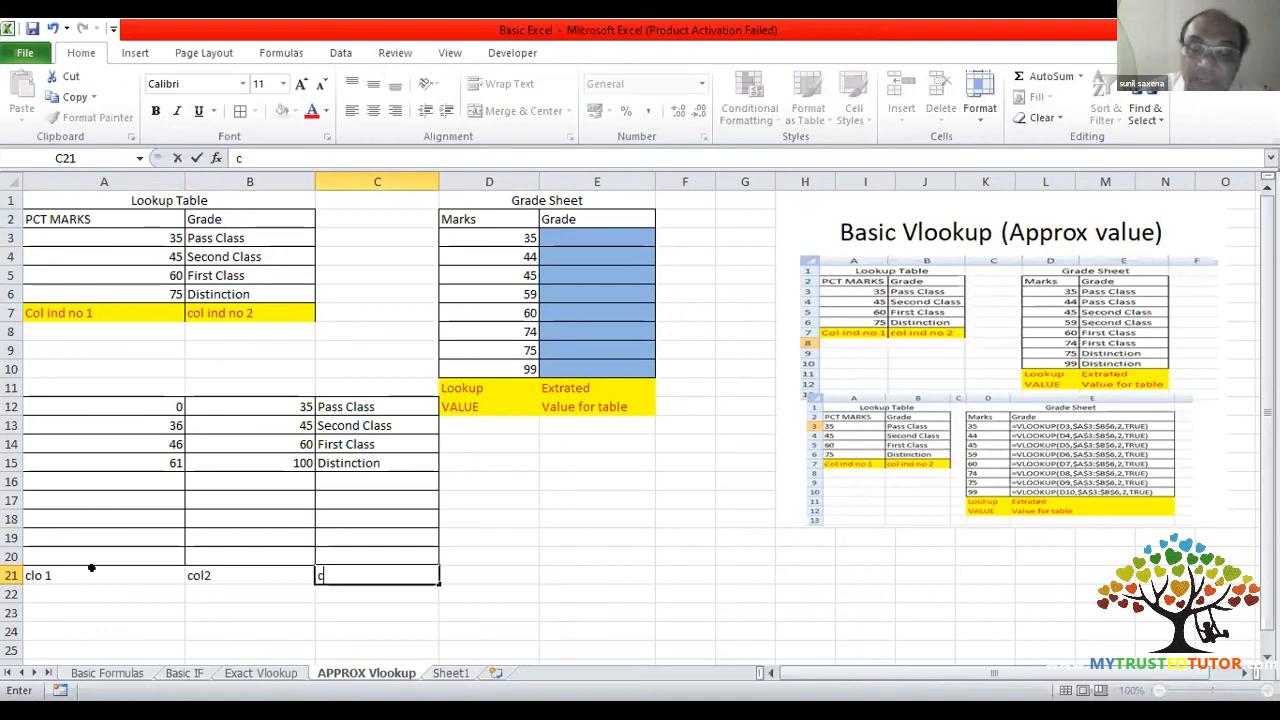
{"action": "key", "text": "BackSpace"}
{"action": "type", "text": "3"}
{"action": "key", "text": "Tab"}
{"action": "key", "text": "Left"}
{"action": "key", "text": "Left"}
{"action": "key", "text": "Right"}
{"action": "key", "text": "Left"}
{"action": "key", "text": "Left"}
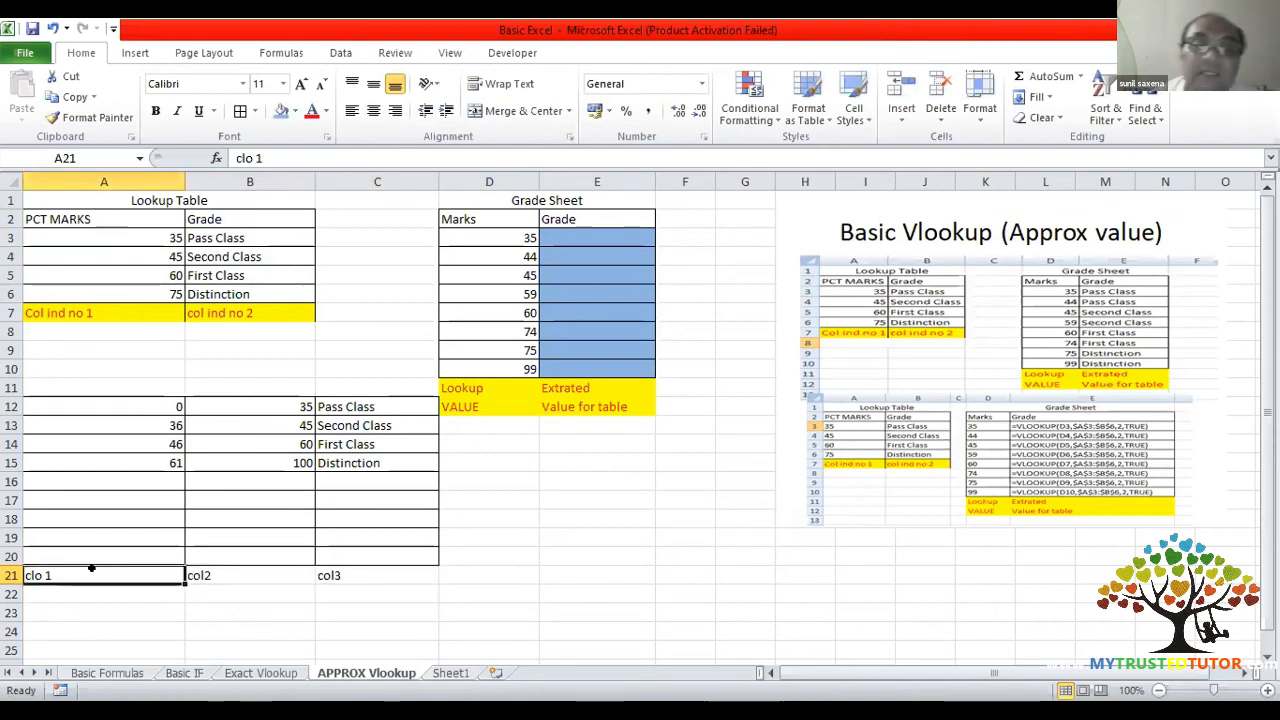
- Begin a VLOOKUP formula in the first Grade cell, E3, with the mark in D3 as the lookup value
{"action": "key", "text": "Up"}
{"action": "key", "text": "Up"}
{"action": "key", "text": "Up"}
{"action": "key", "text": "Up"}
{"action": "key", "text": "Up"}
{"action": "key", "text": "Up"}
{"action": "key", "text": "Up"}
{"action": "key", "text": "Up"}
{"action": "key", "text": "Up"}
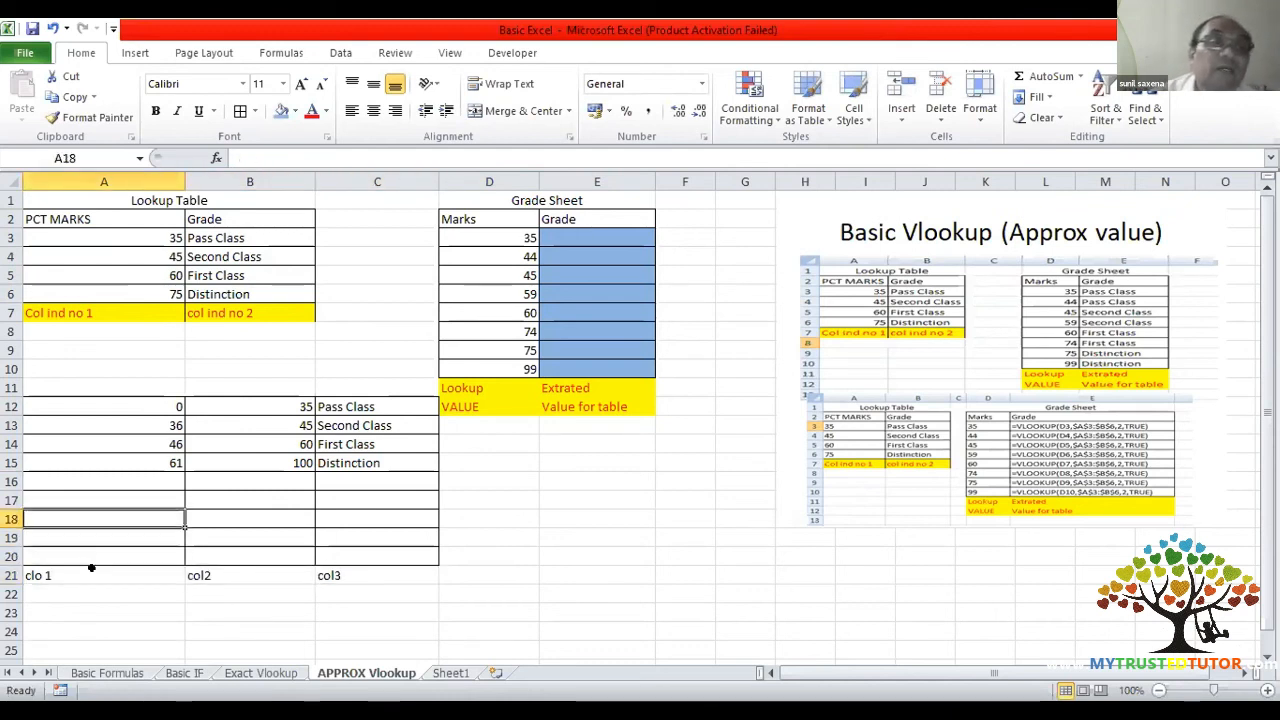
{"action": "key", "text": "Up"}
{"action": "key", "text": "Up"}
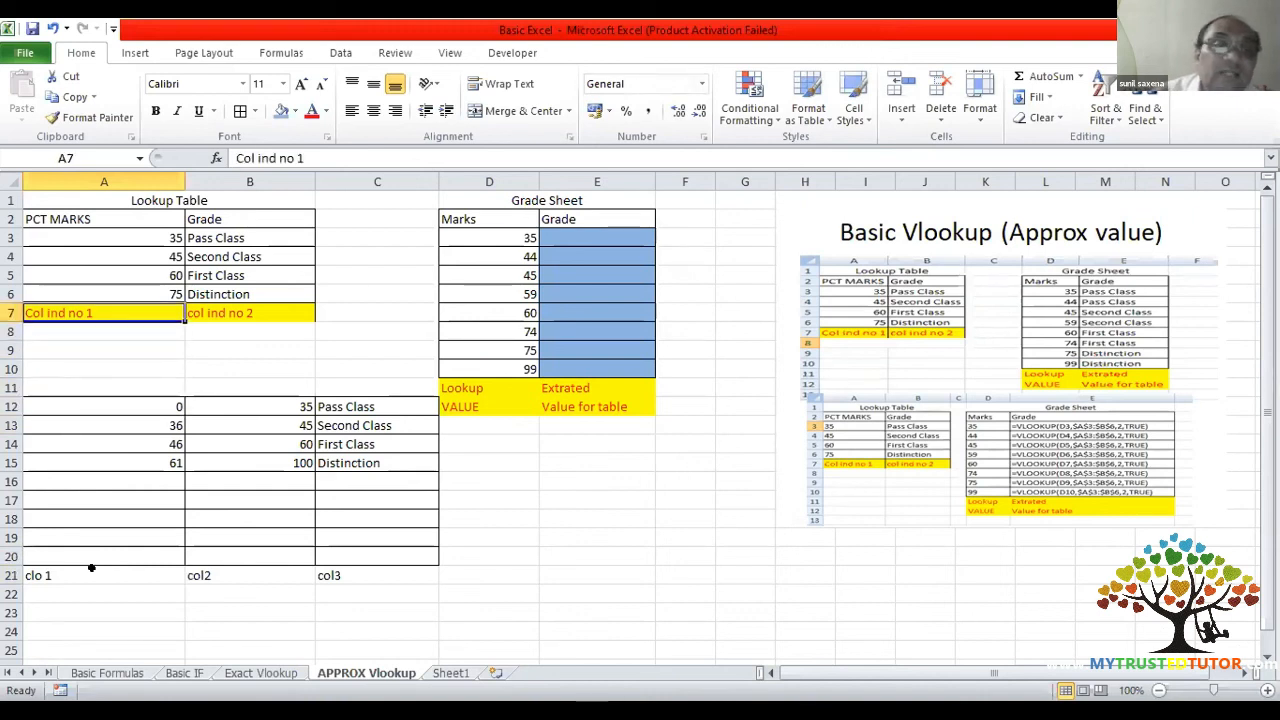
{"action": "key", "text": "Right"}
{"action": "key", "text": "Right"}
{"action": "key", "text": "Up"}
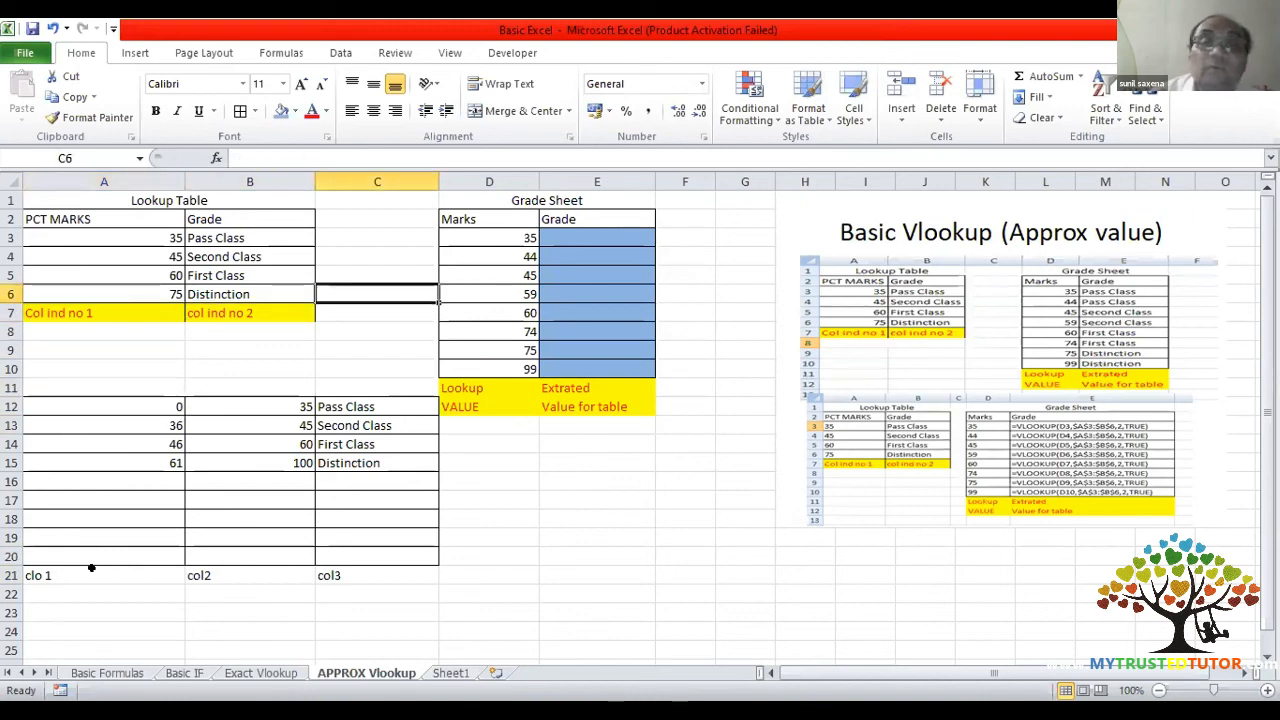
{"action": "key", "text": "Right"}
{"action": "key", "text": "Right"}
{"action": "key", "text": "Up"}
{"action": "key", "text": "Up"}
{"action": "key", "text": "Up"}
{"action": "type", "text": "="}
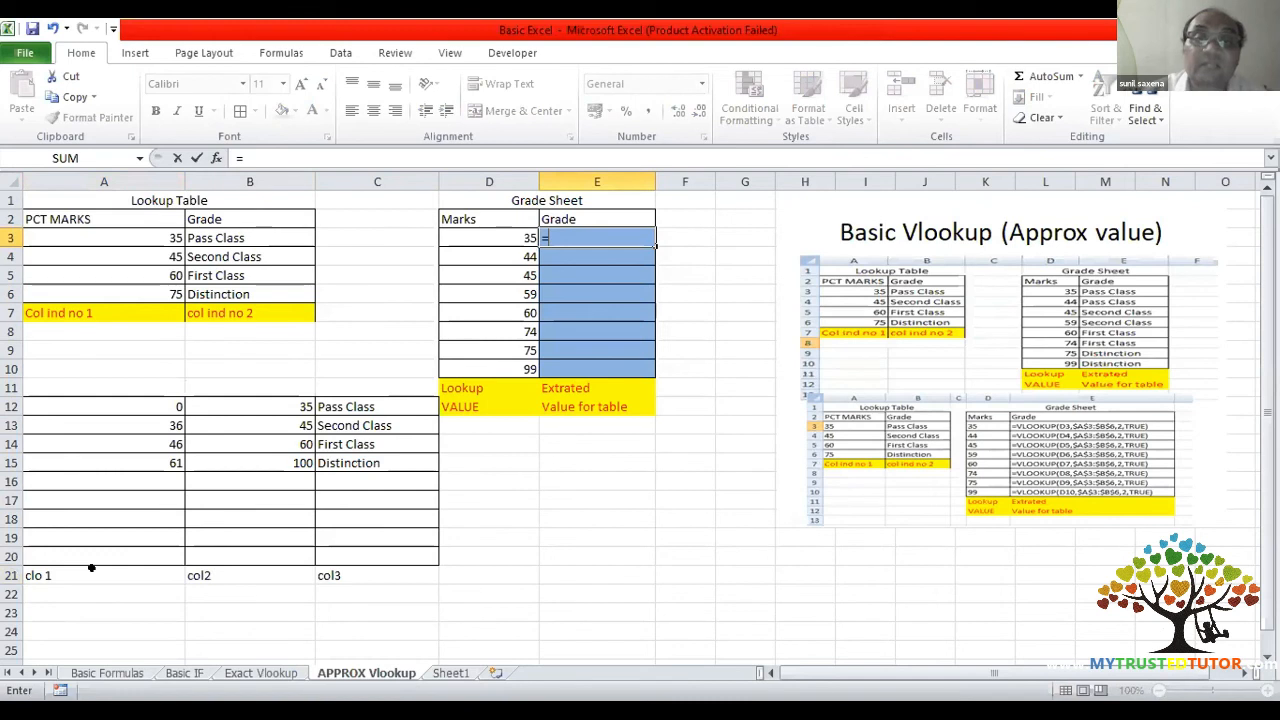
{"action": "type", "text": "vl"}
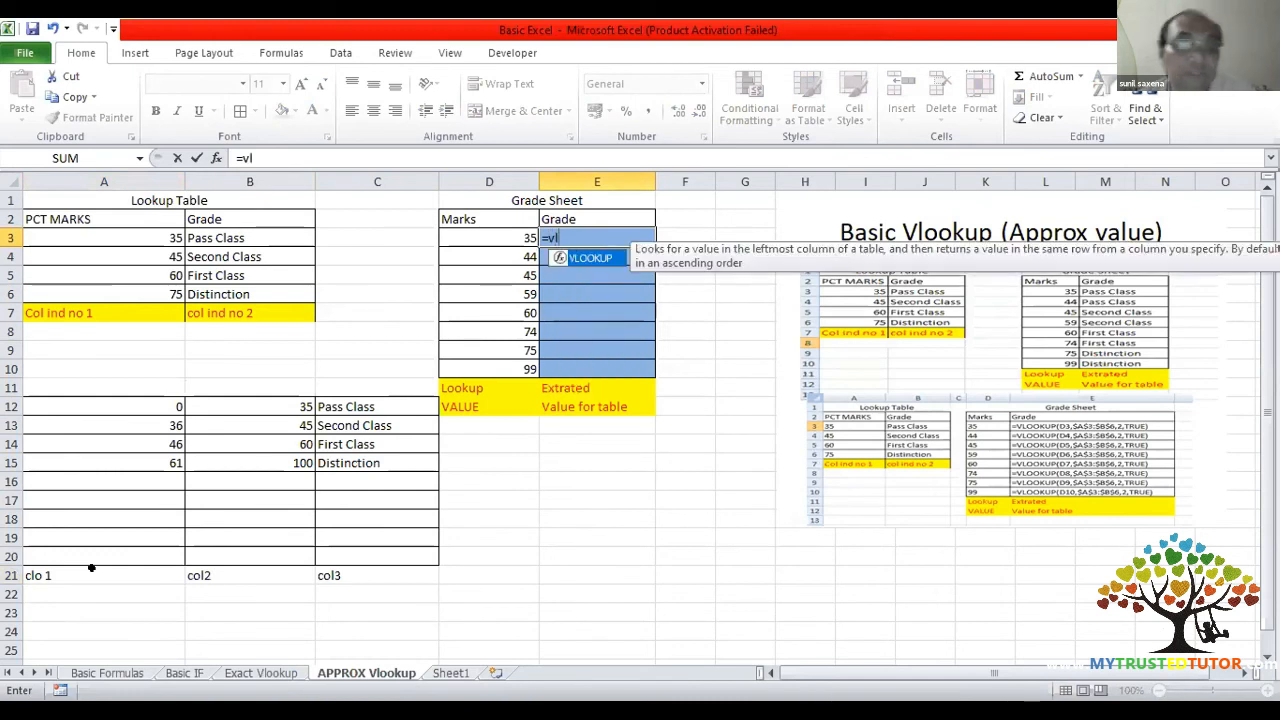
{"action": "key", "text": "Tab"}
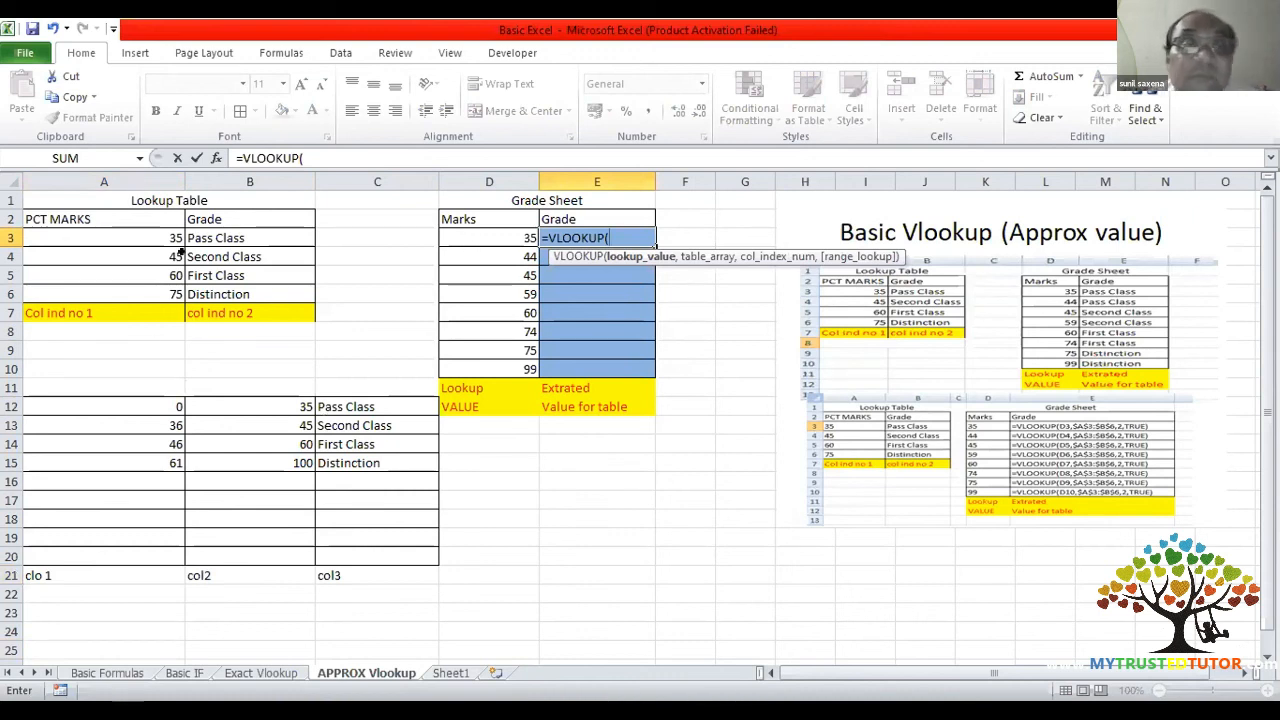
{"action": "left_click", "coordinate": [470, 232]}
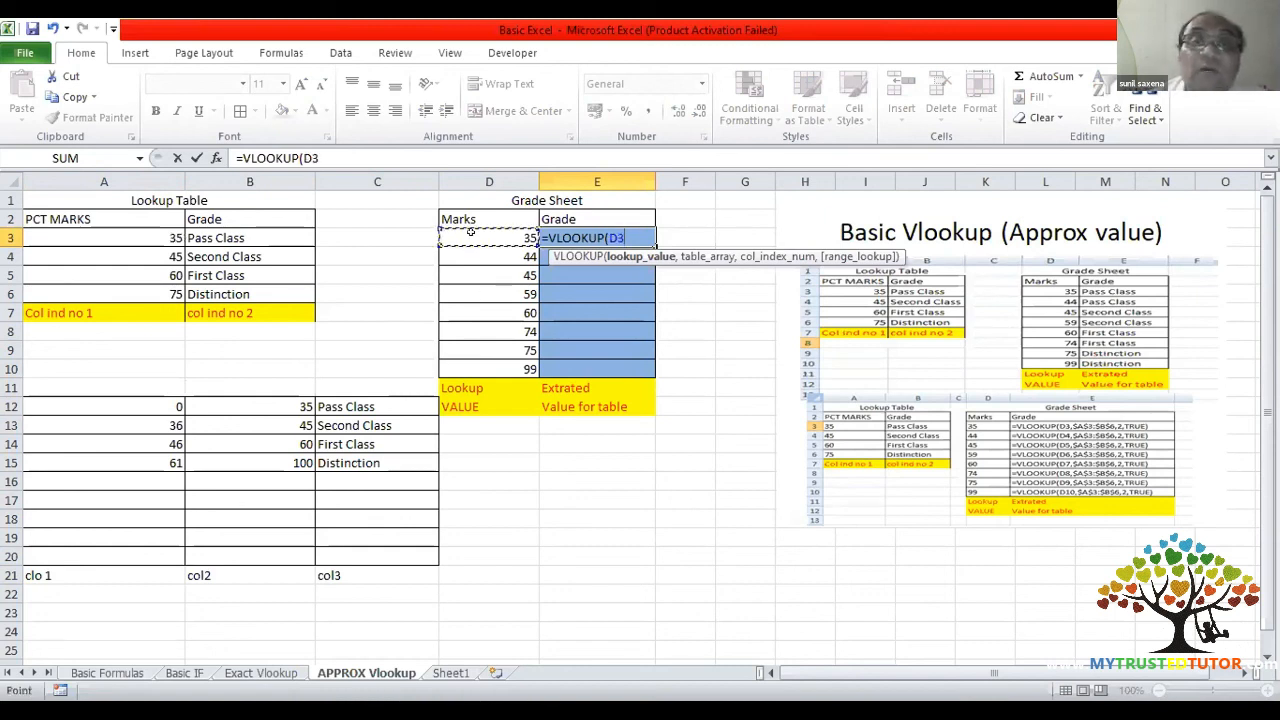
{"action": "type", "text": ","}
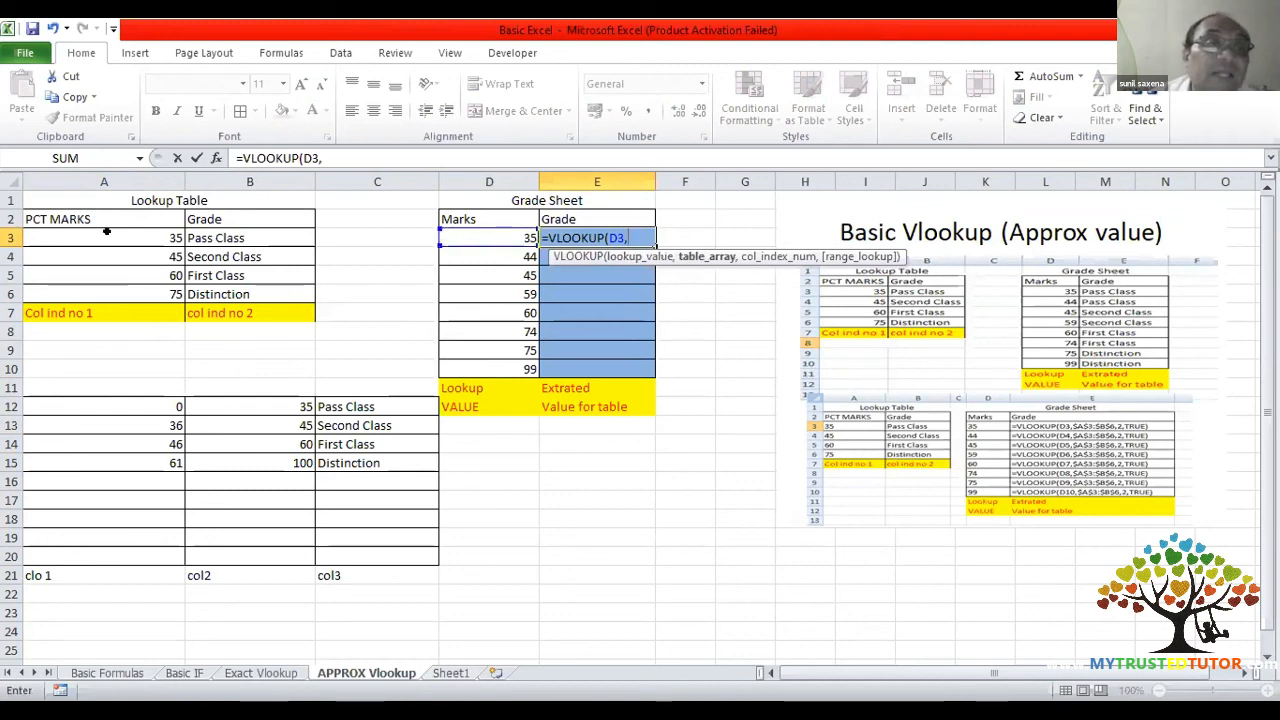
- Set the formula's table array to the Lookup Table range as the absolute reference $A$3:$B$6
{"action": "left_click_drag", "start_coordinate": [106, 237], "coordinate": [168, 252]}
{"action": "key", "text": "shift+Right"}
{"action": "key", "text": "shift+Down"}
{"action": "key", "text": "shift+Down"}
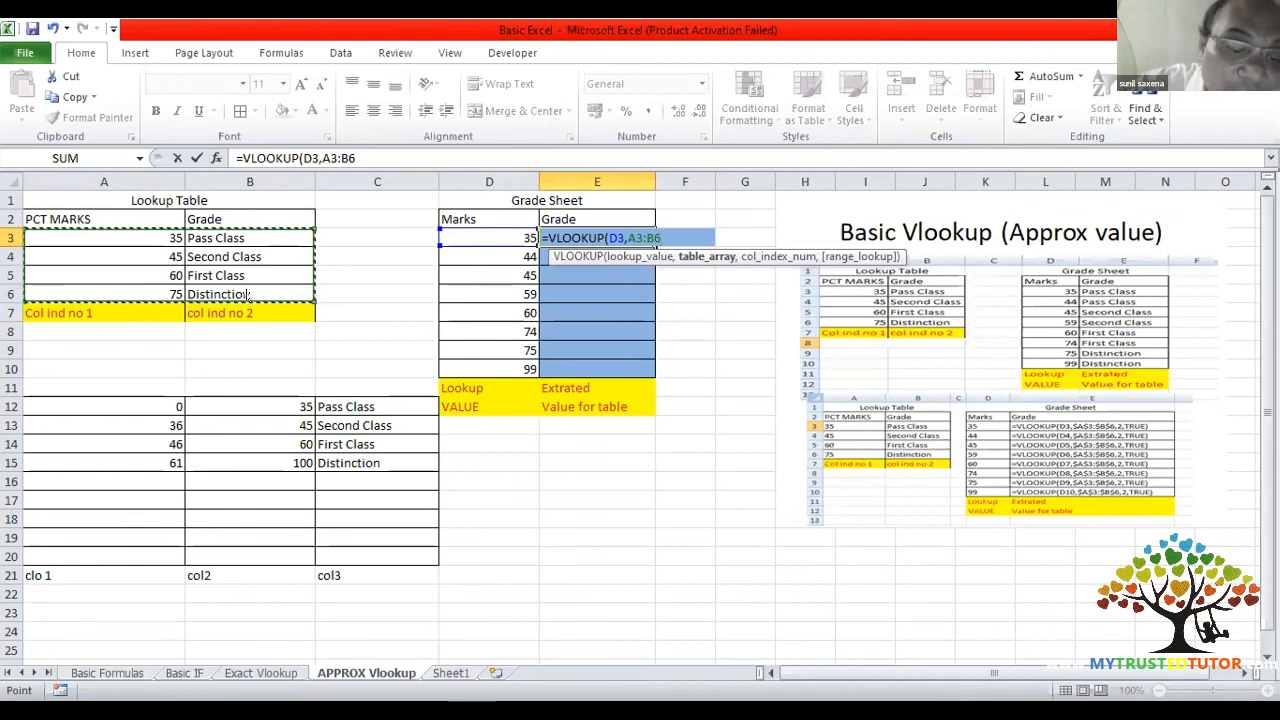
{"action": "key", "text": "F4"}
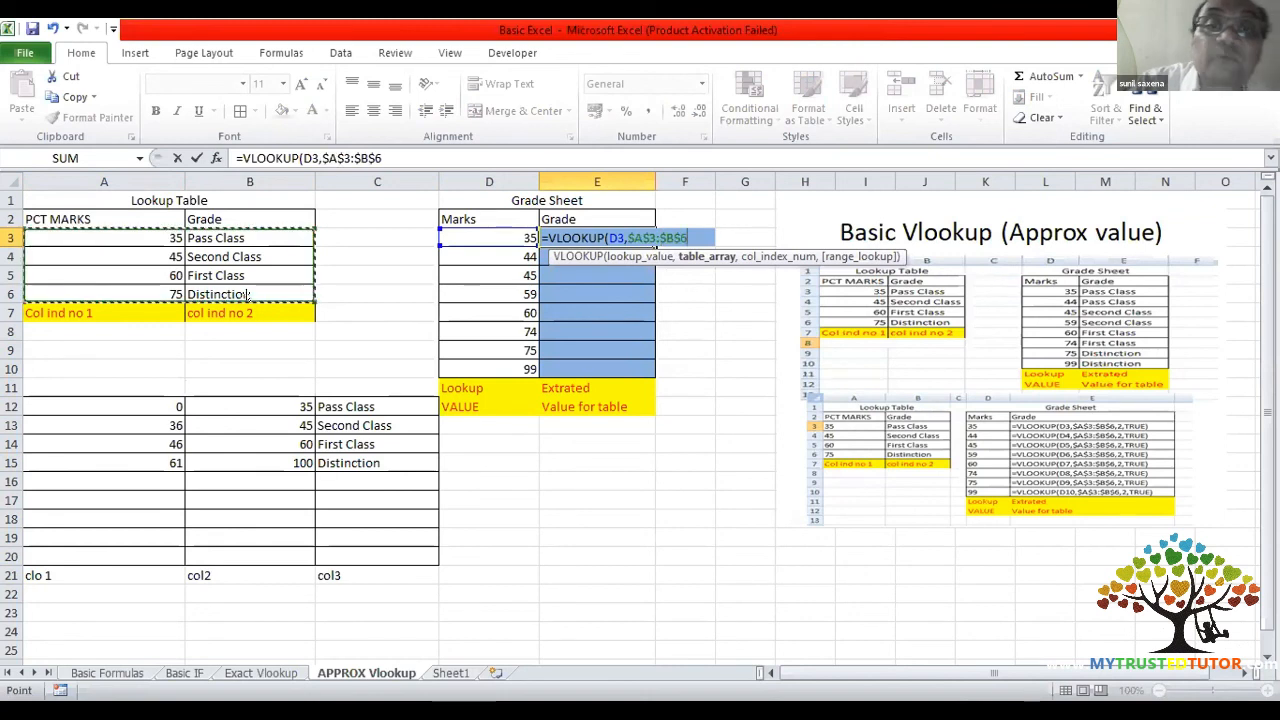
{"action": "type", "text": ","}
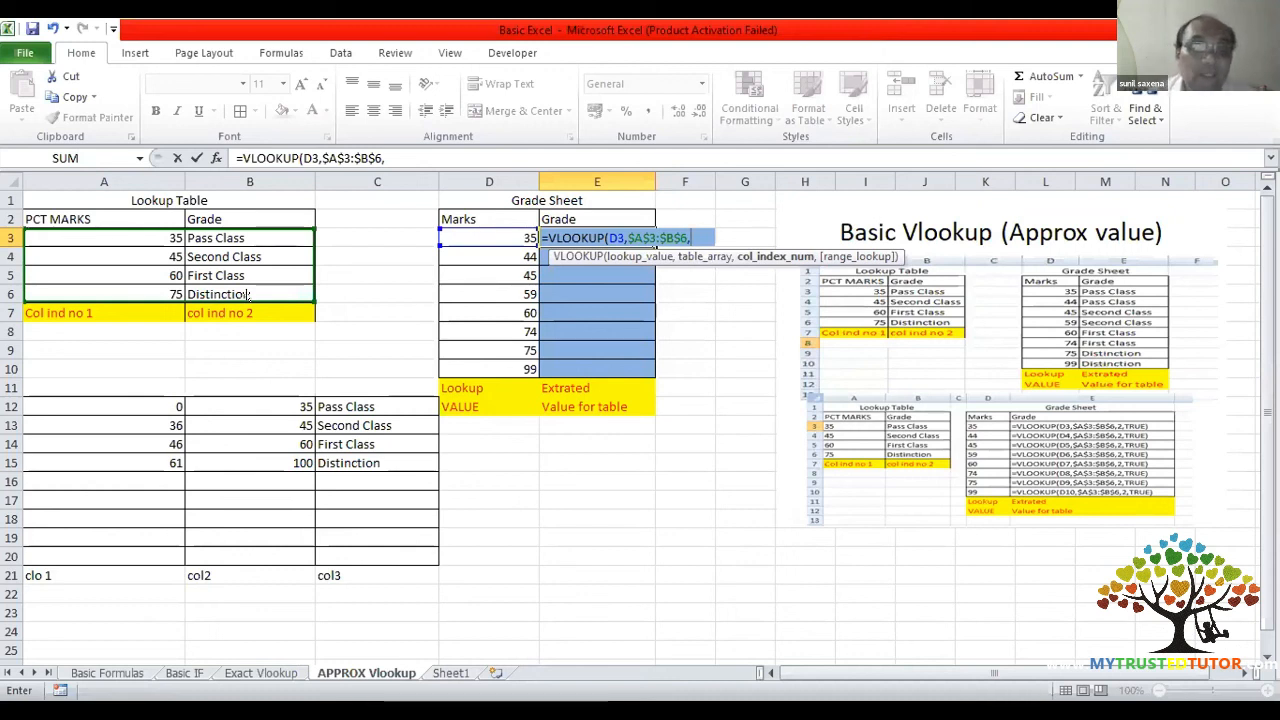
- Complete the E3 formula with column index 2 and TRUE for an approximate match
{"action": "type", "text": "2"}
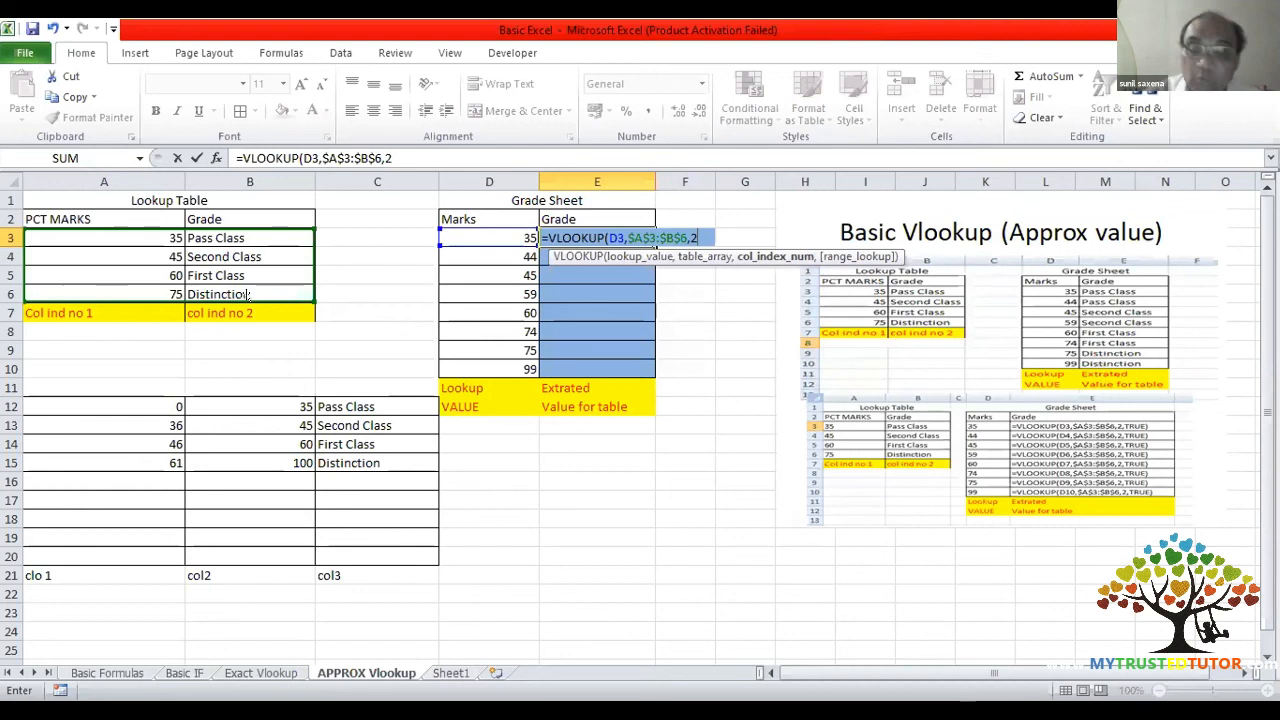
{"action": "type", "text": ","}
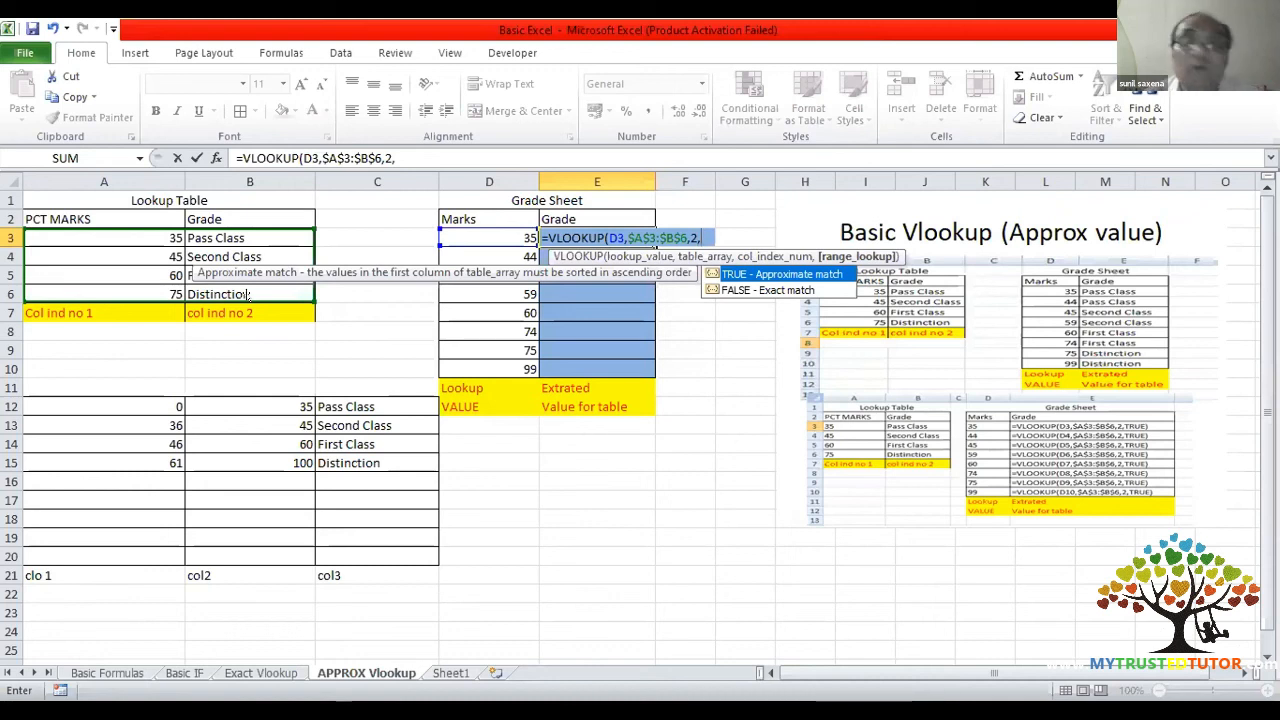
{"action": "key", "text": "Tab"}
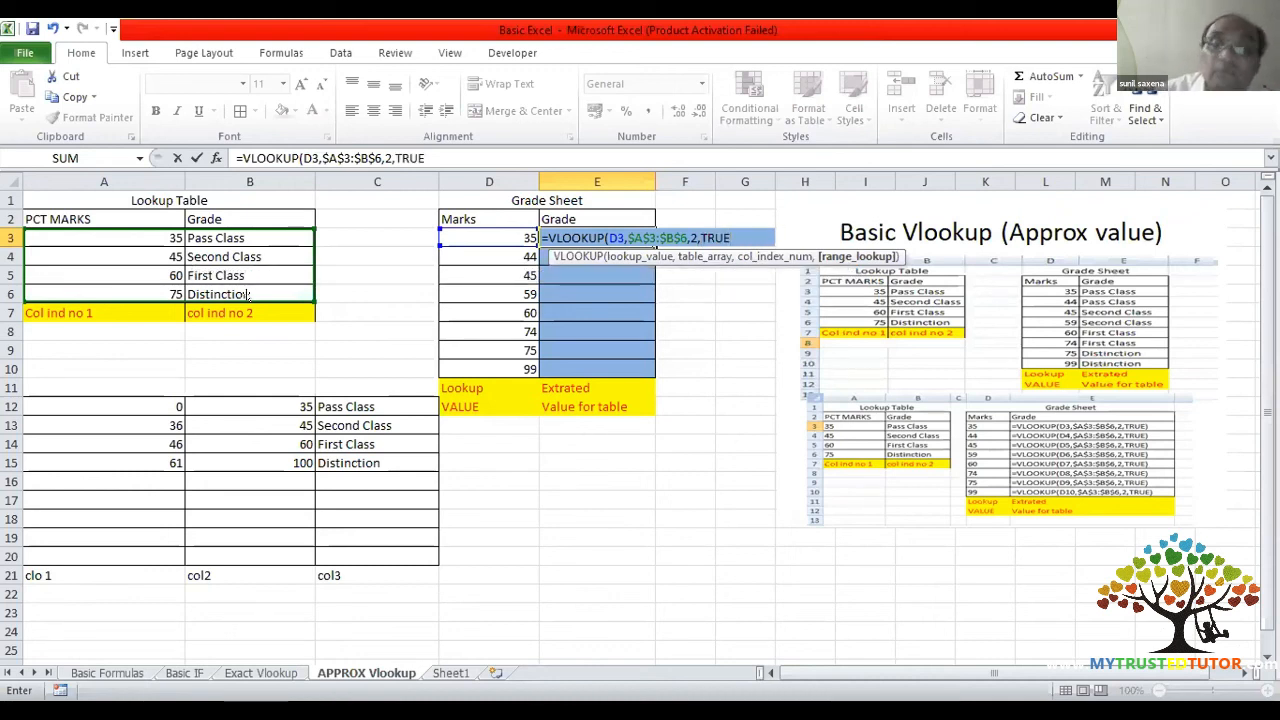
{"action": "type", "text": ")"}
{"action": "key", "text": "Return"}
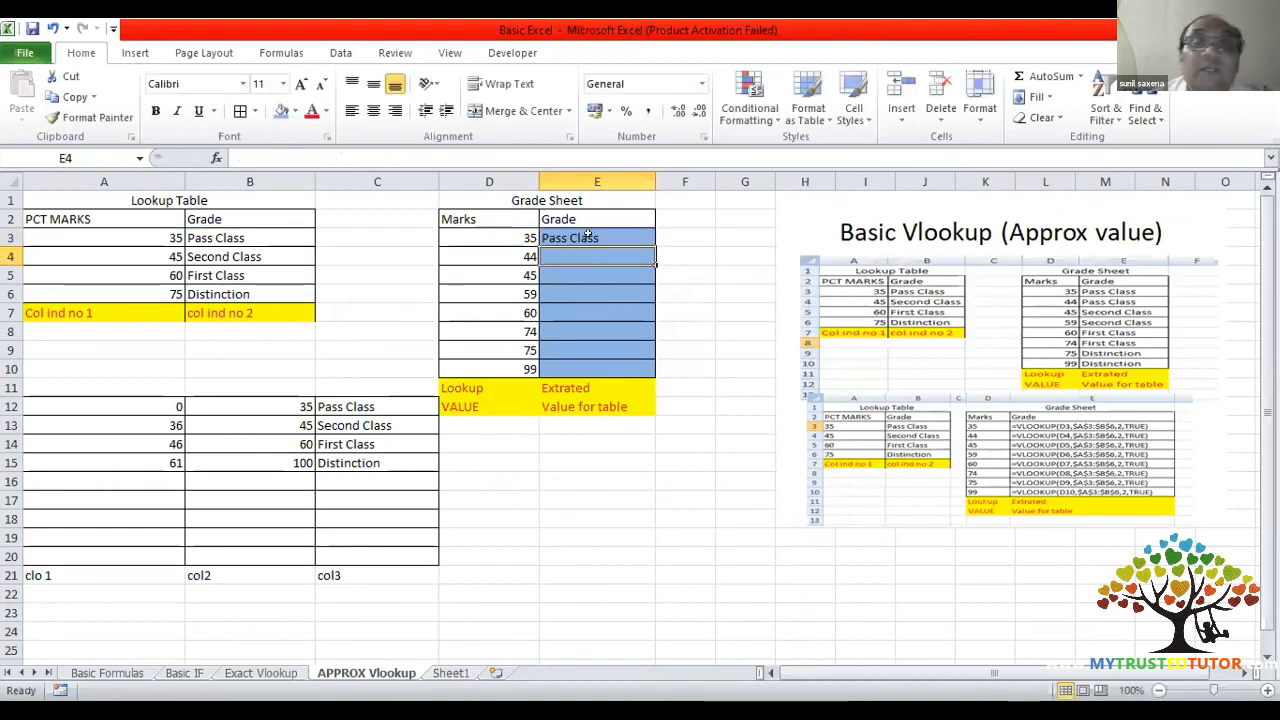
- Copy the VLOOKUP formula from E3 down the Grade column to E10
{"action": "key", "text": "shift+Return"}
{"action": "left_click_drag", "start_coordinate": [650, 238], "coordinate": [655, 372]}
{"action": "left_click", "coordinate": [667, 367]}
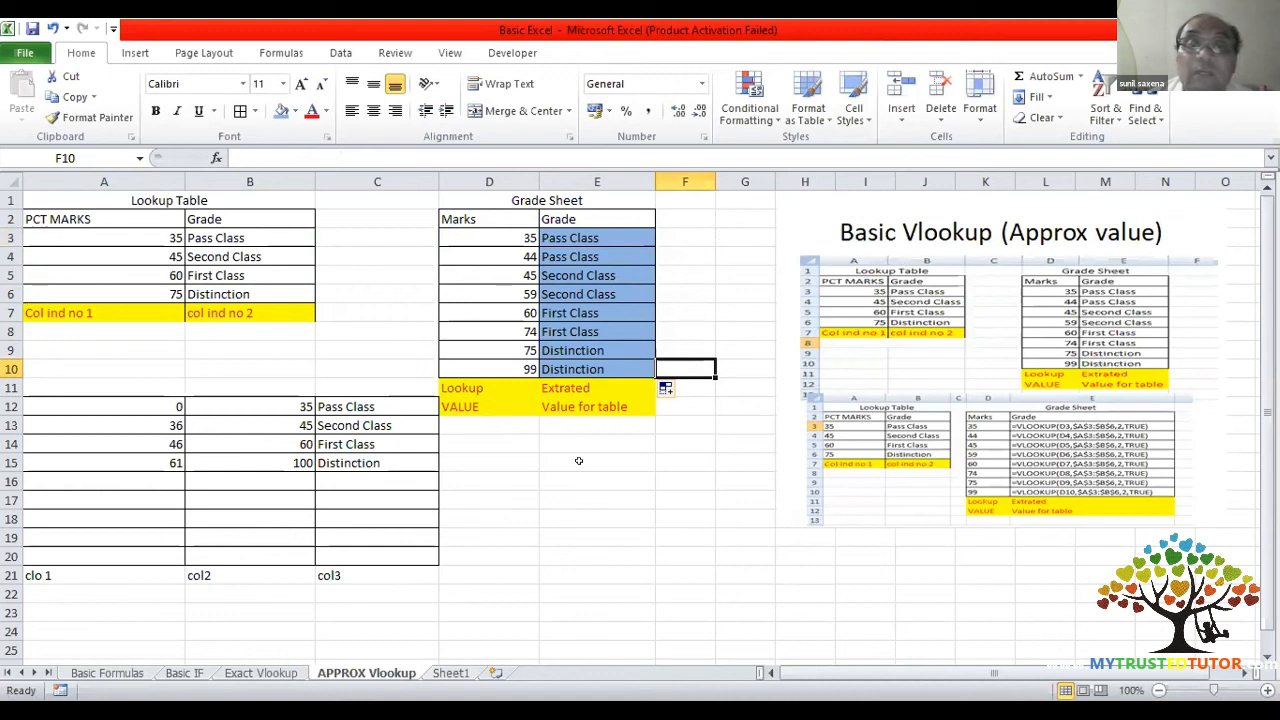
{"action": "left_click_drag", "start_coordinate": [485, 208], "coordinate": [575, 366]}
{"action": "left_click", "coordinate": [499, 205]}
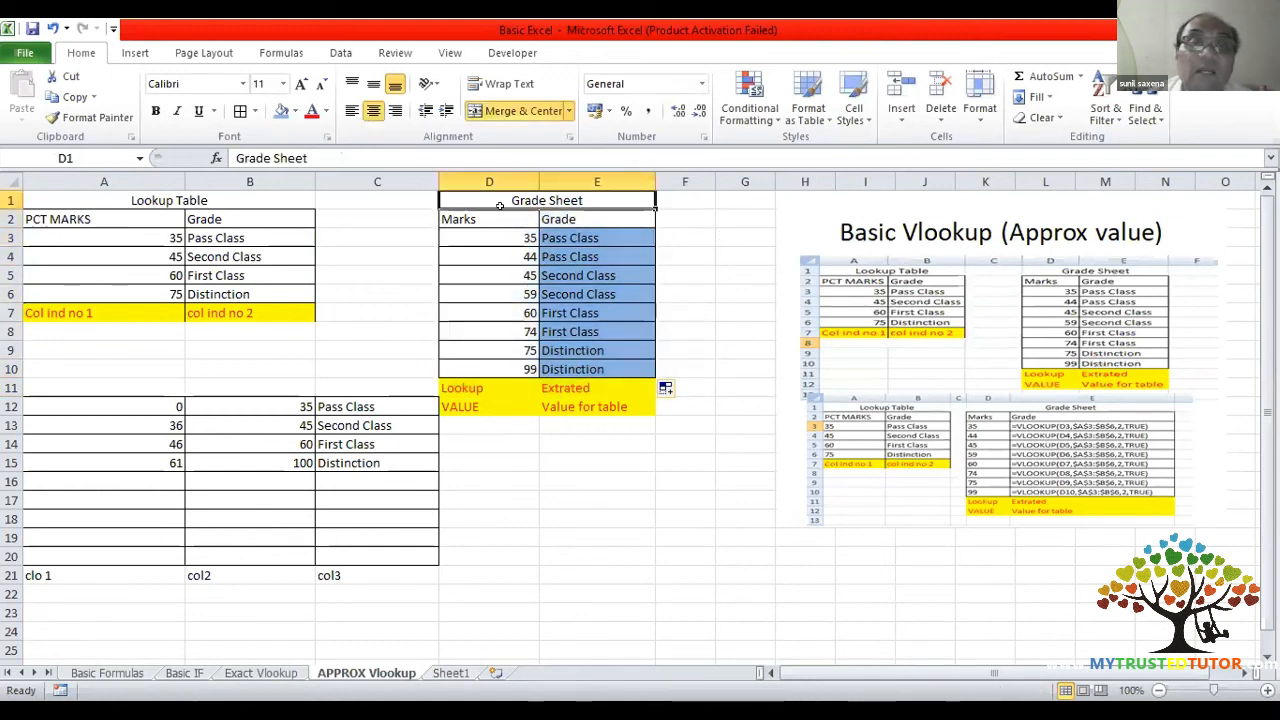
{"action": "left_click_drag", "start_coordinate": [645, 238], "coordinate": [645, 257]}
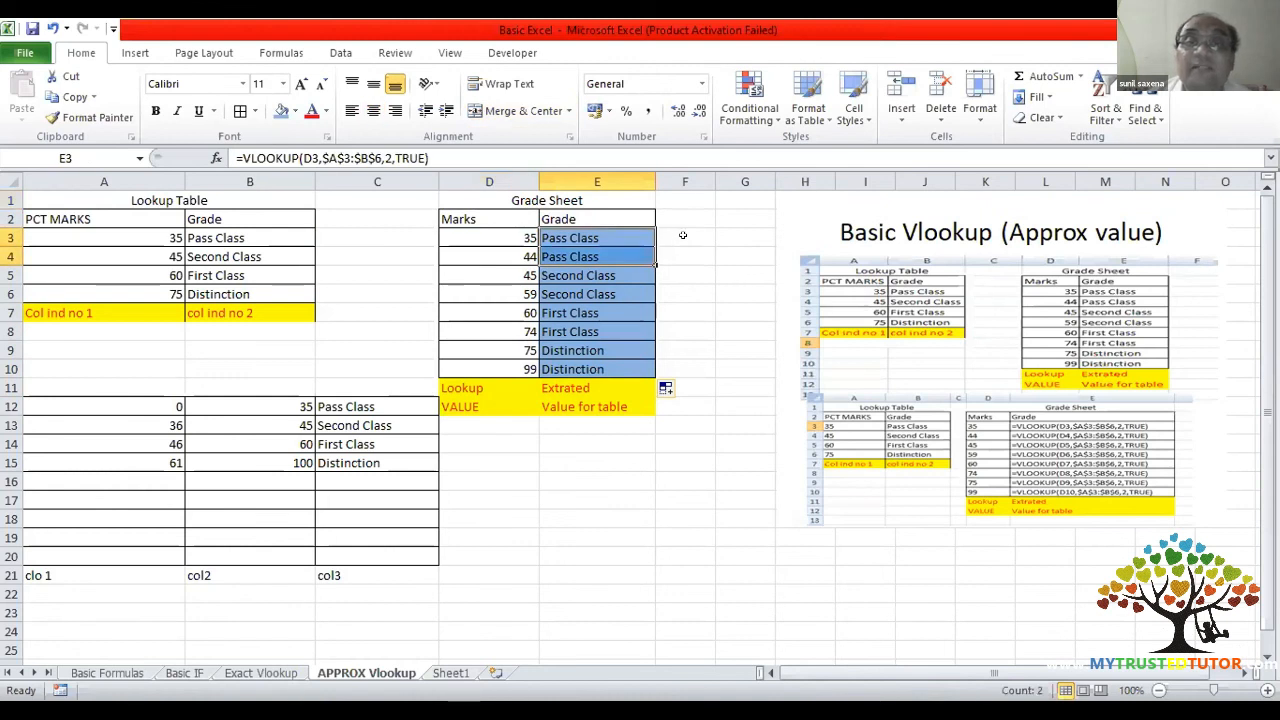
- Begin a second VLOOKUP in F3, beside the Grade column, using the mark in D3 as the lookup value
{"action": "left_click", "coordinate": [683, 235]}
{"action": "type", "text": "="}
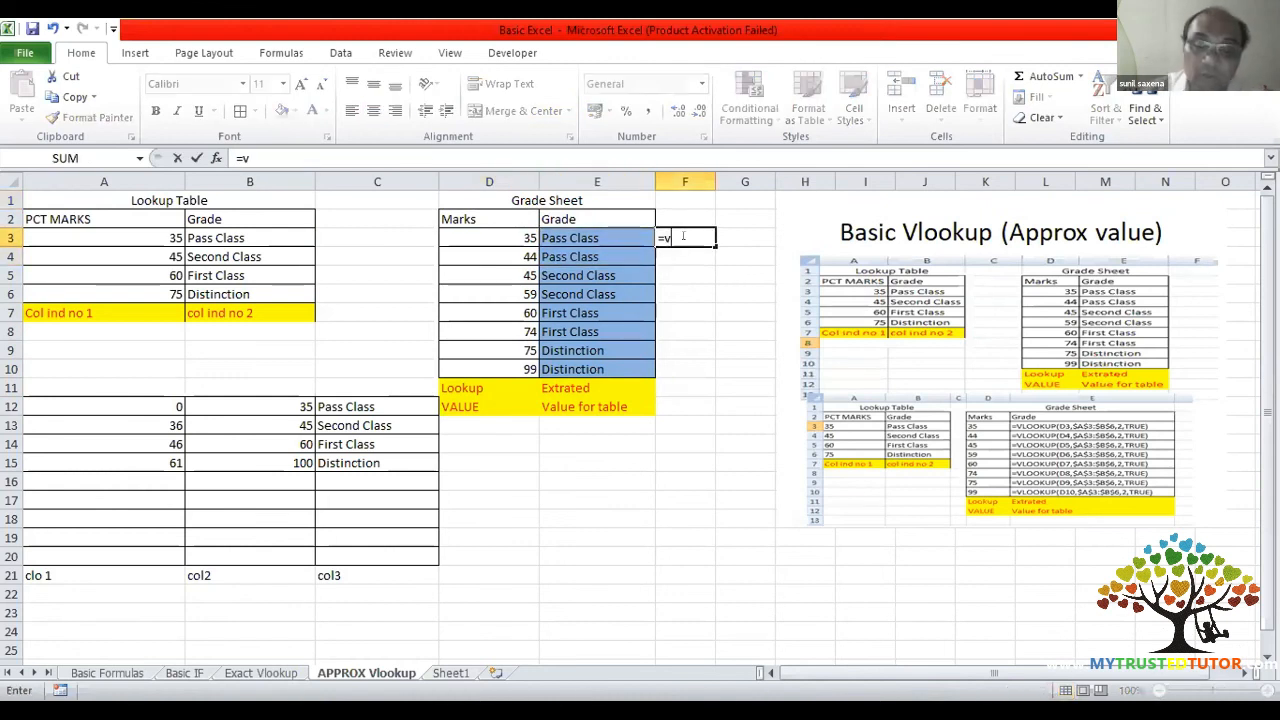
{"action": "type", "text": "vl"}
{"action": "key", "text": "Tab"}
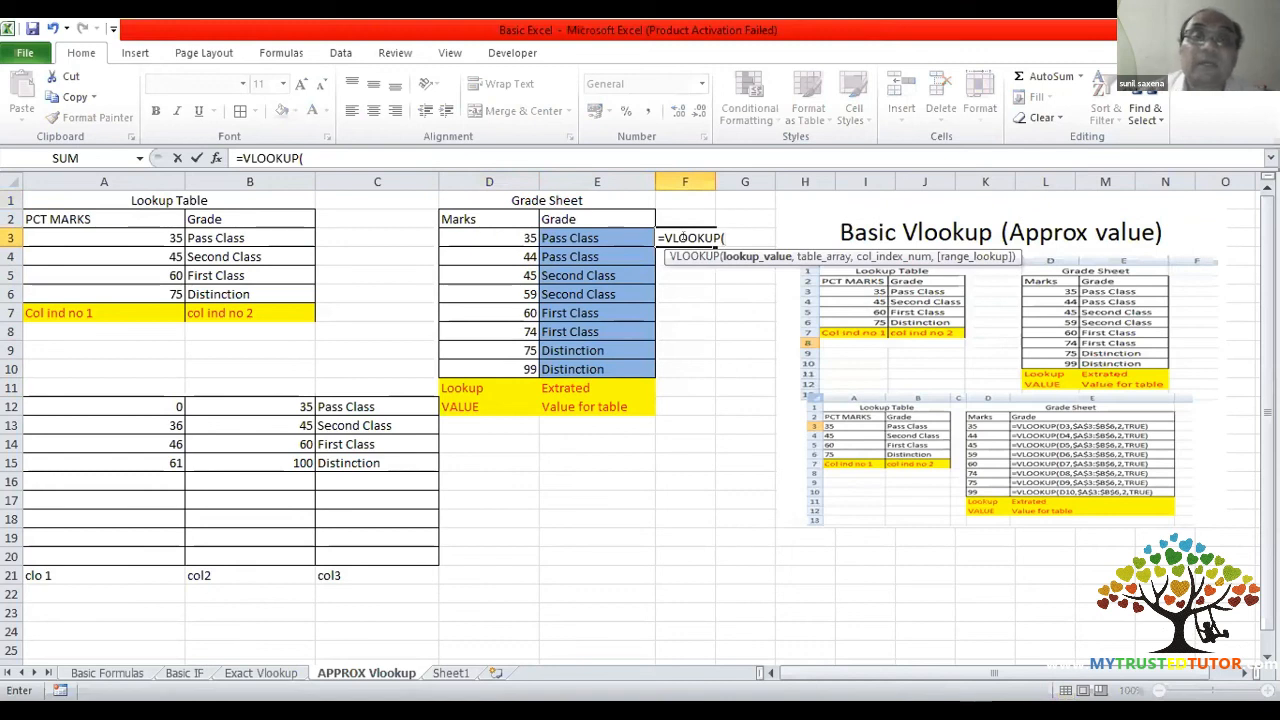
{"action": "left_click", "coordinate": [500, 232]}
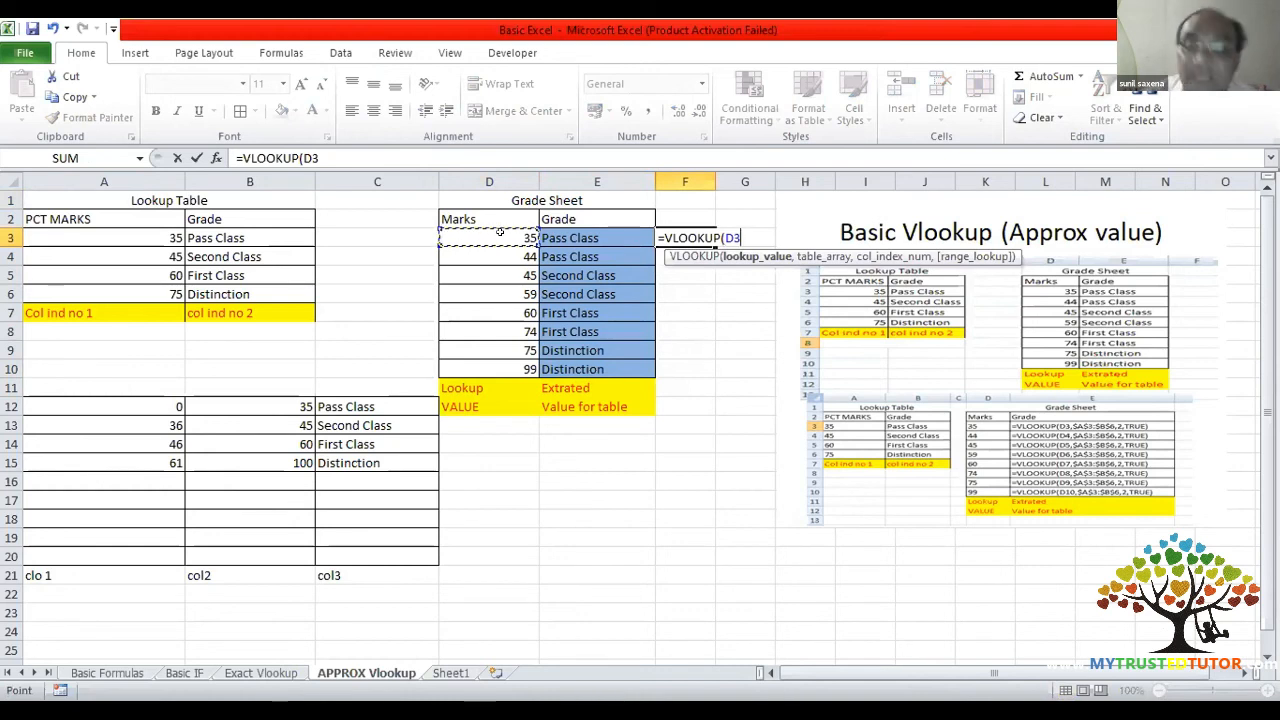
{"action": "type", "text": ","}
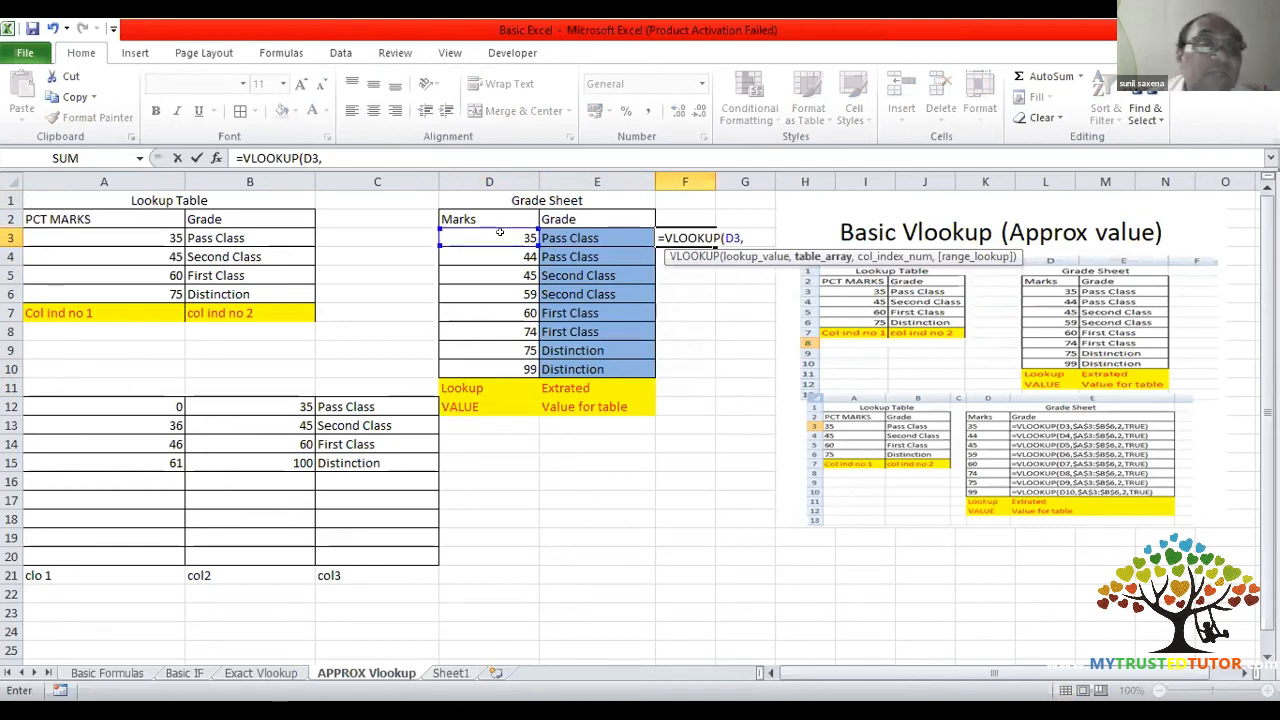
- Set the second formula's table array to the mark-range grid as the absolute reference $A$12:$C$15
{"action": "left_click_drag", "start_coordinate": [100, 406], "coordinate": [350, 463]}
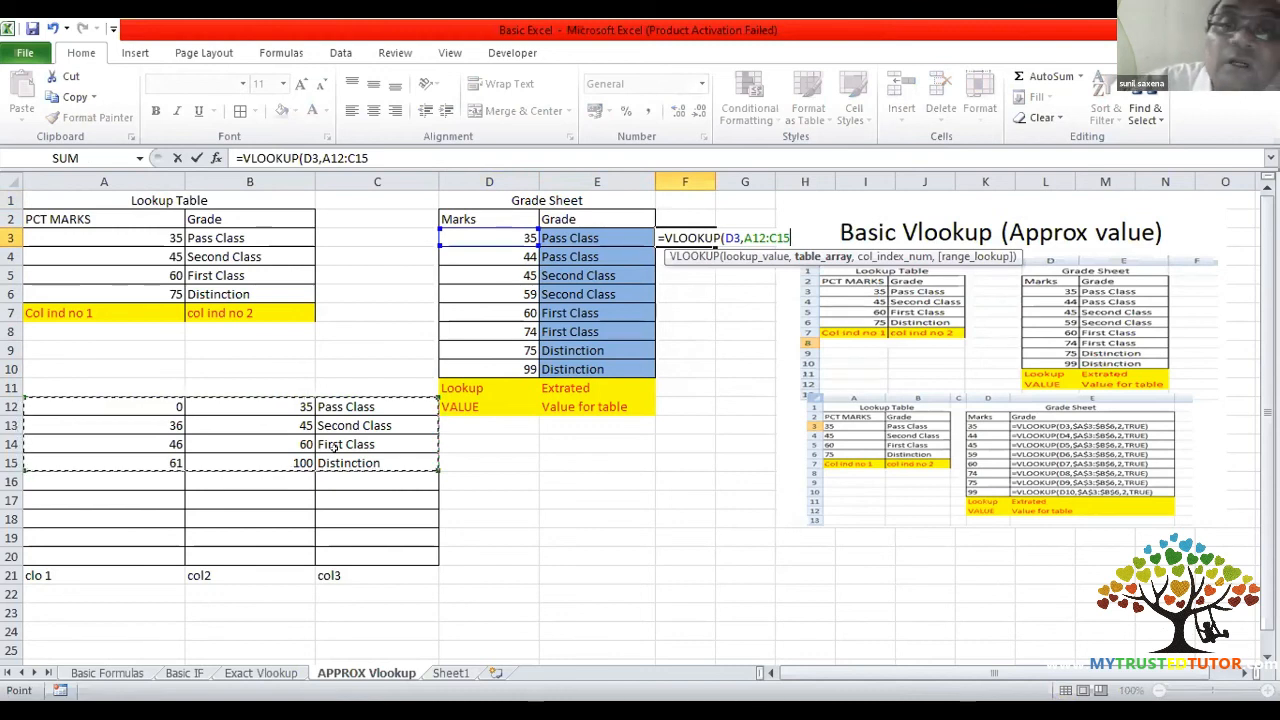
{"action": "key", "text": "F4"}
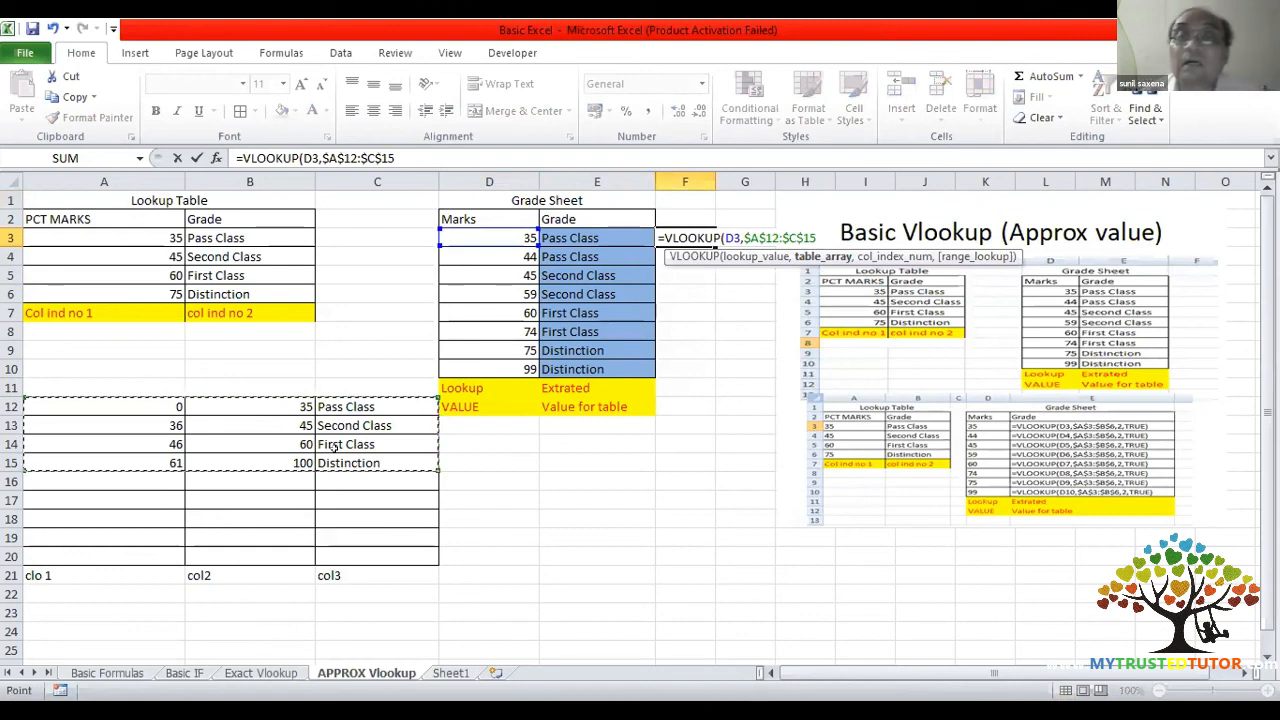
{"action": "type", "text": ","}
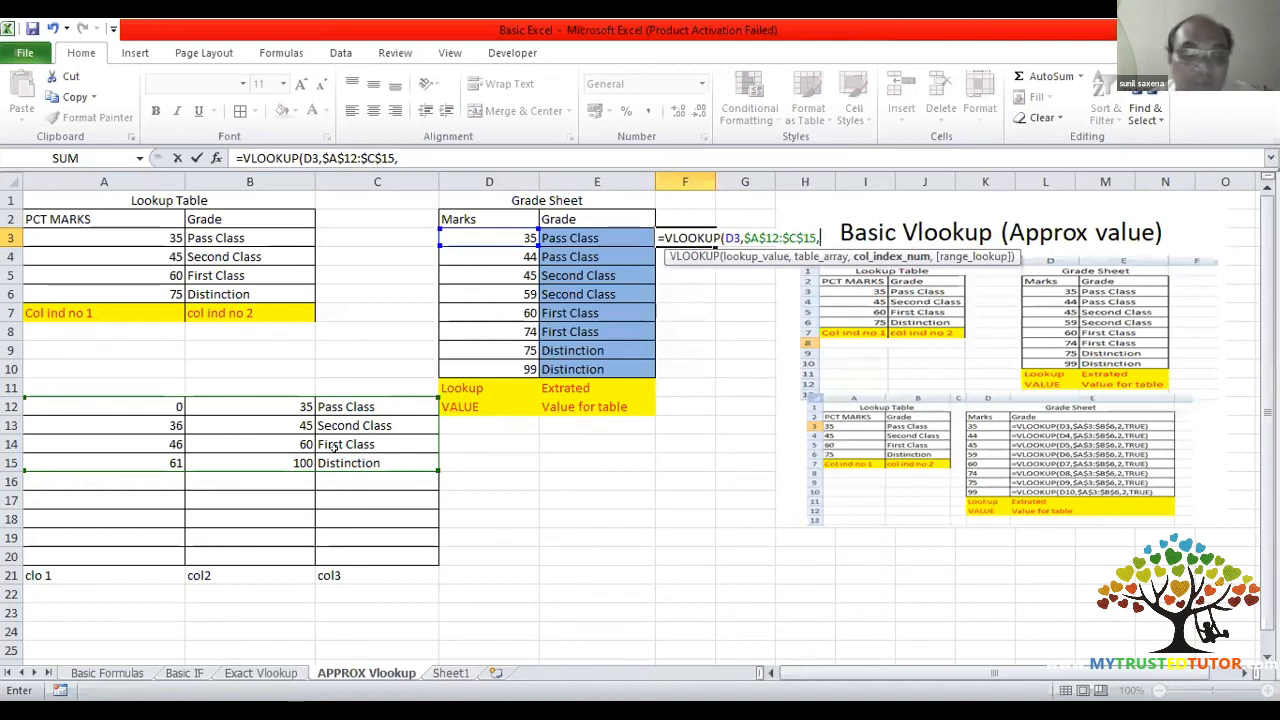
- Complete the F3 formula with column index 3 and TRUE for an approximate match
{"action": "type", "text": "3"}
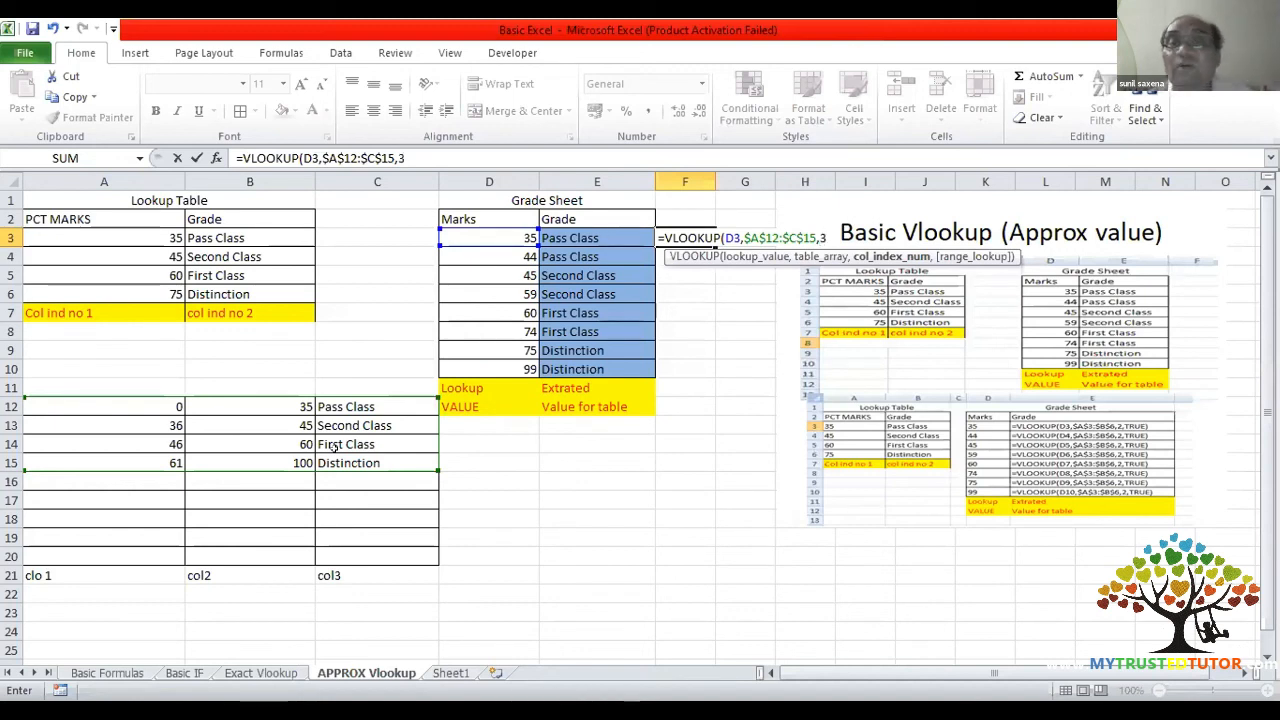
{"action": "type", "text": ","}
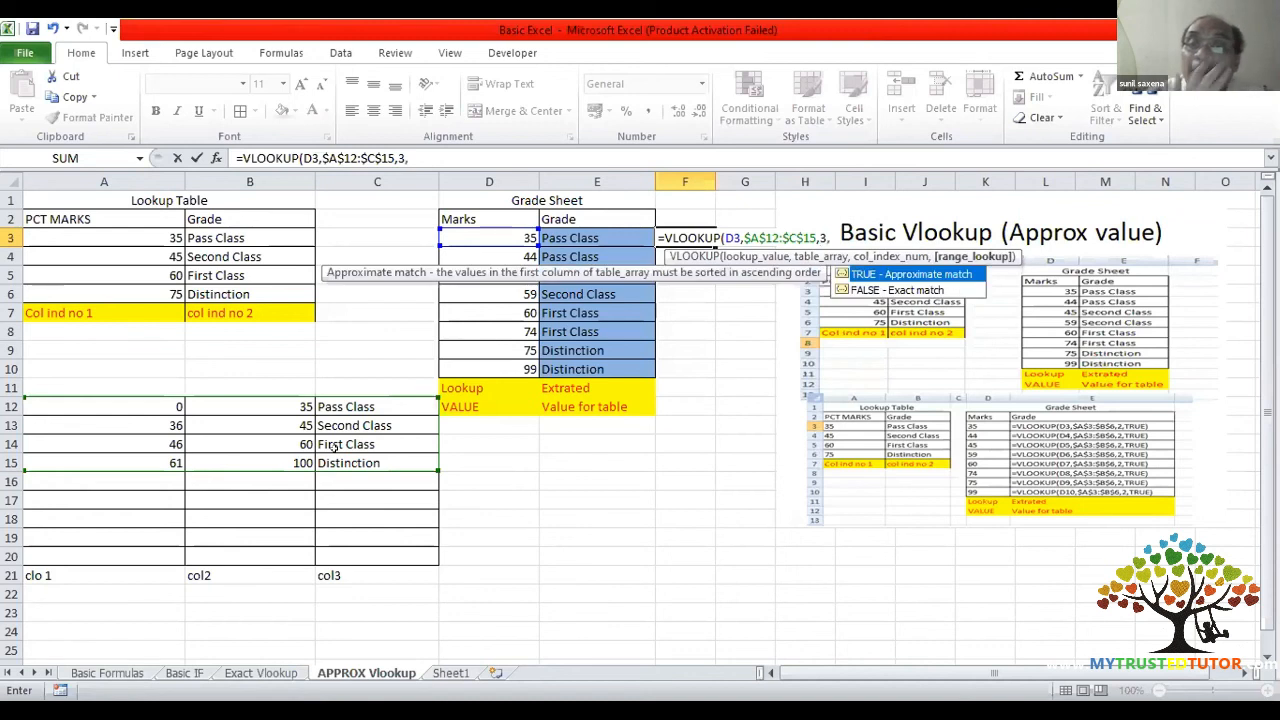
{"action": "key", "text": "Tab"}
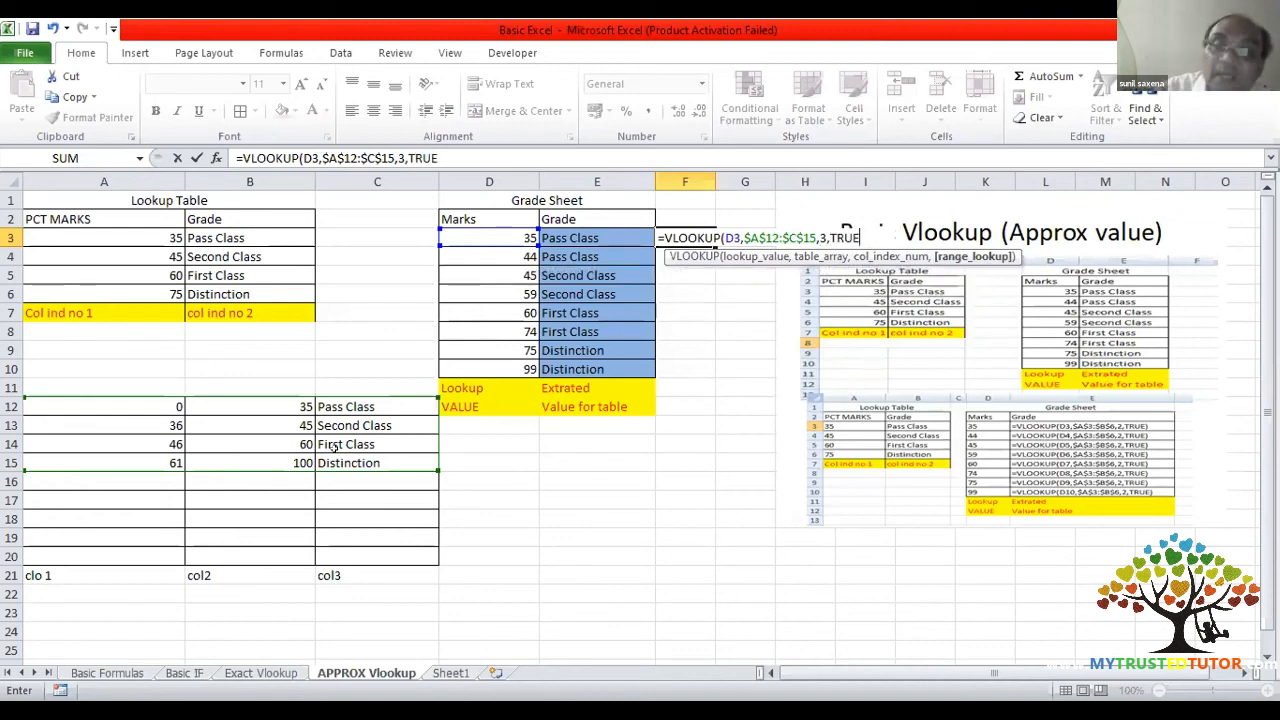
{"action": "type", "text": ")"}
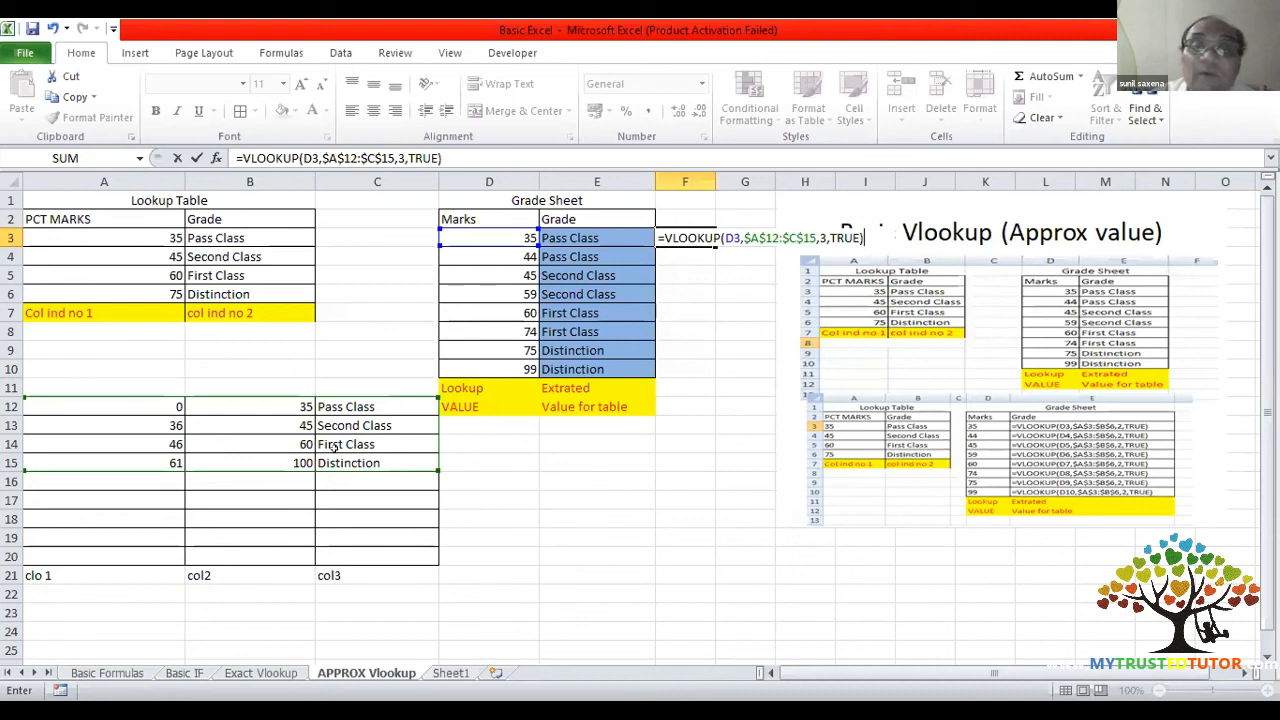
{"action": "key", "text": "Return"}
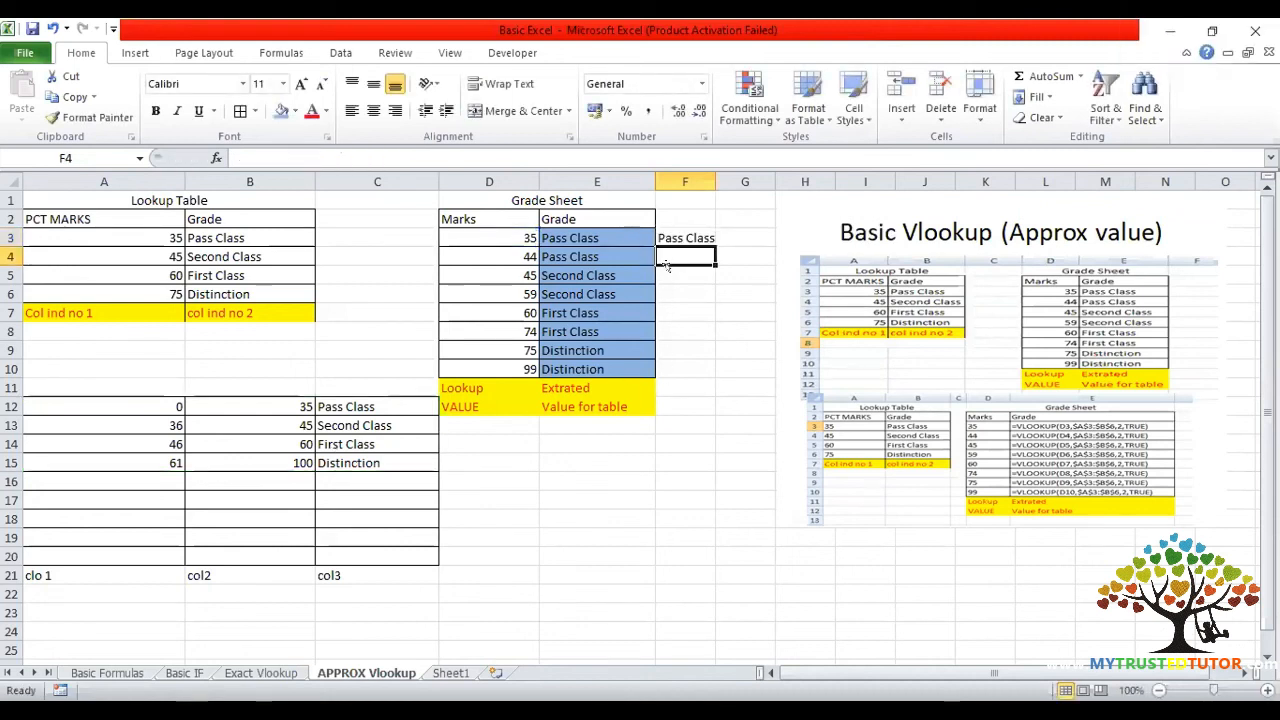
- Copy the VLOOKUP formula from F3 down to F10 and inspect the references in F4's formula
{"action": "left_click", "coordinate": [679, 233]}
{"action": "left_click_drag", "start_coordinate": [714, 246], "coordinate": [700, 370]}
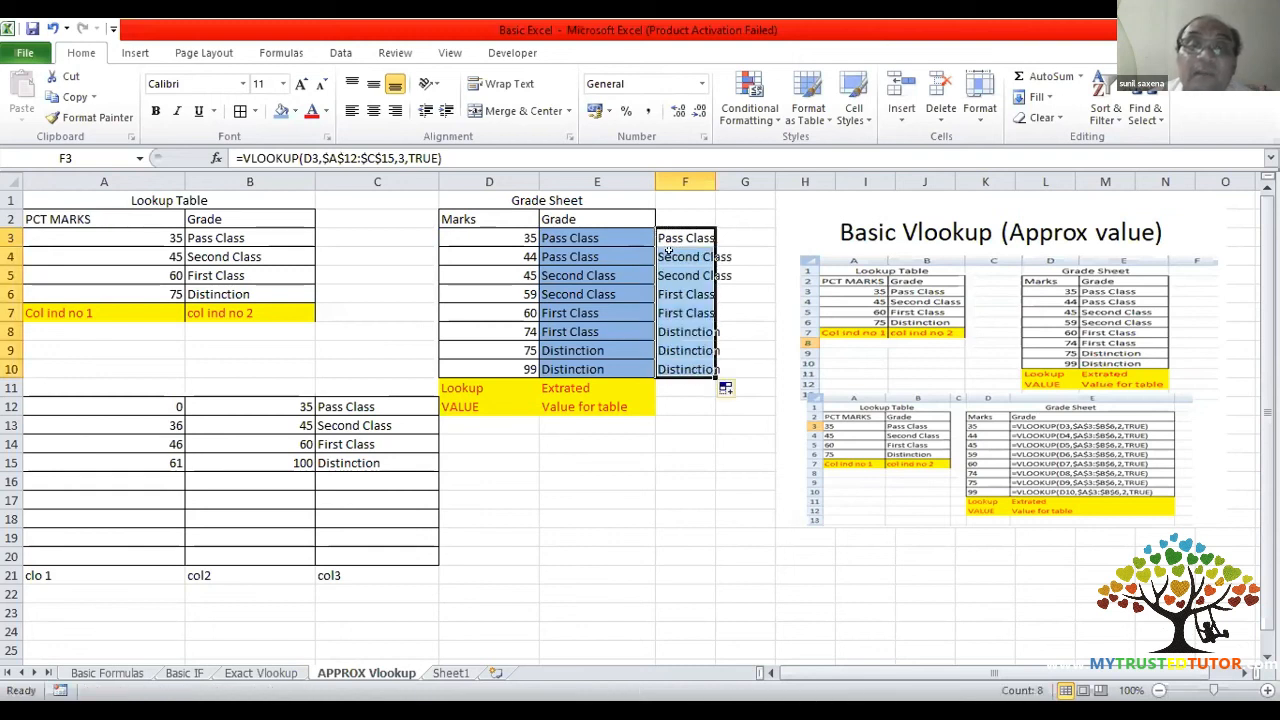
{"action": "left_click_drag", "start_coordinate": [677, 258], "coordinate": [690, 276]}
{"action": "double_click", "coordinate": [677, 258]}
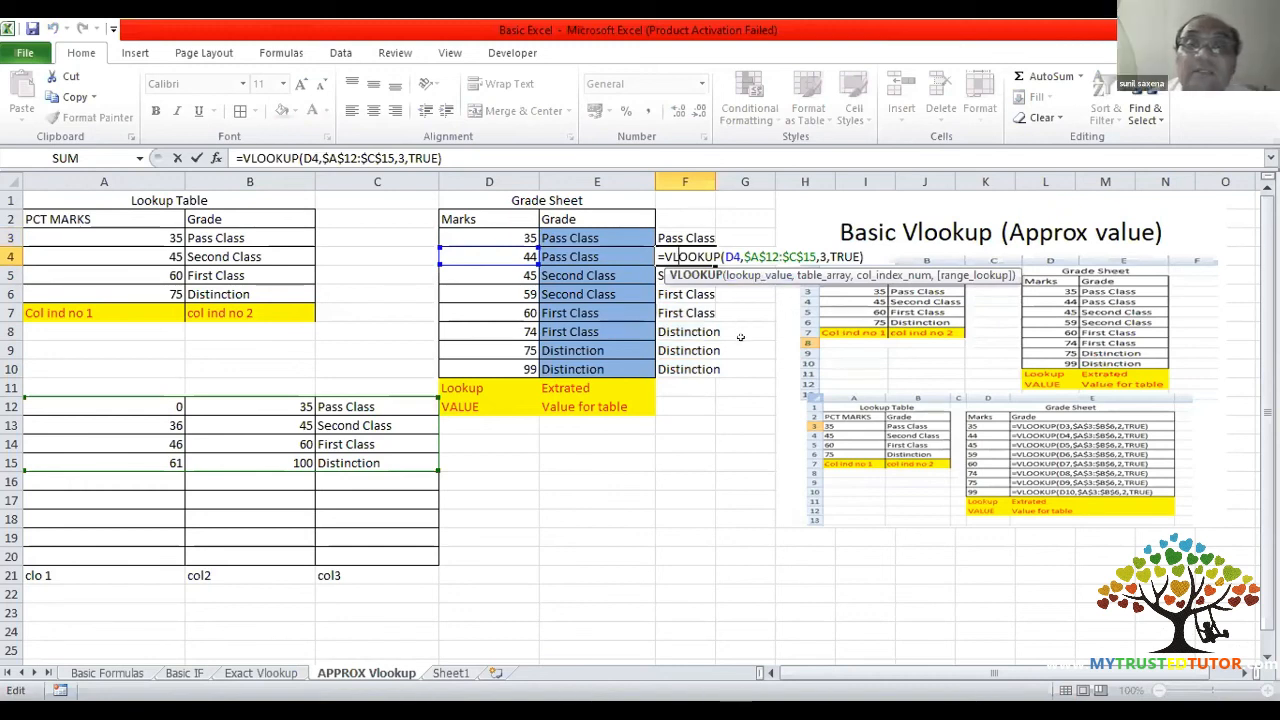
{"action": "key", "text": "ctrl+Return"}
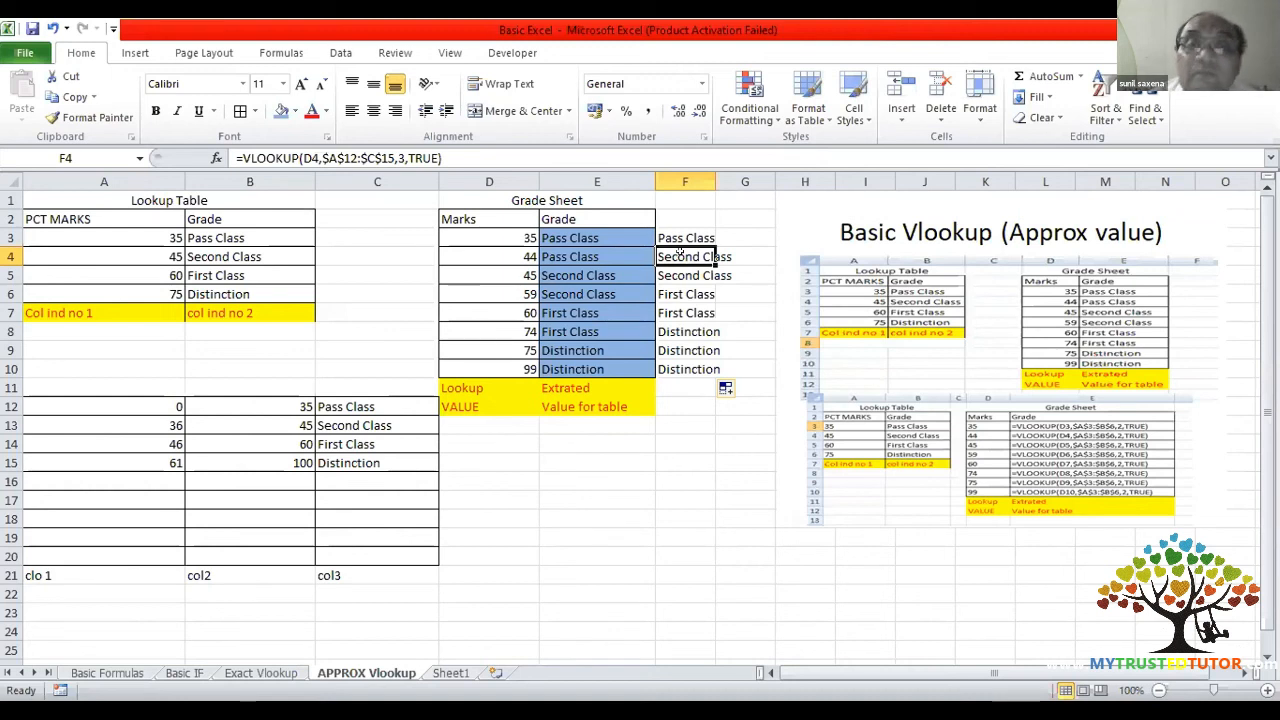
- Go through the mark-range grid from A12 and set the Second Class upper limit in B13 to 44
{"action": "left_click", "coordinate": [128, 400]}
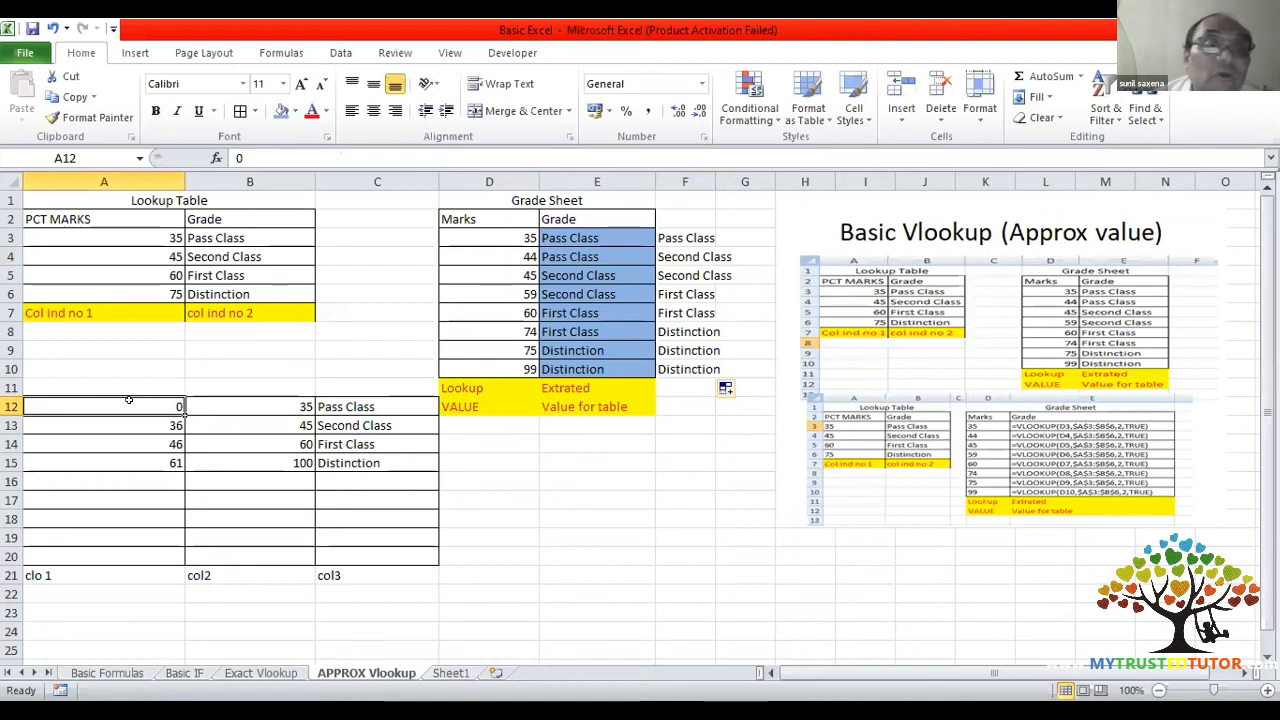
{"action": "key", "text": "Right"}
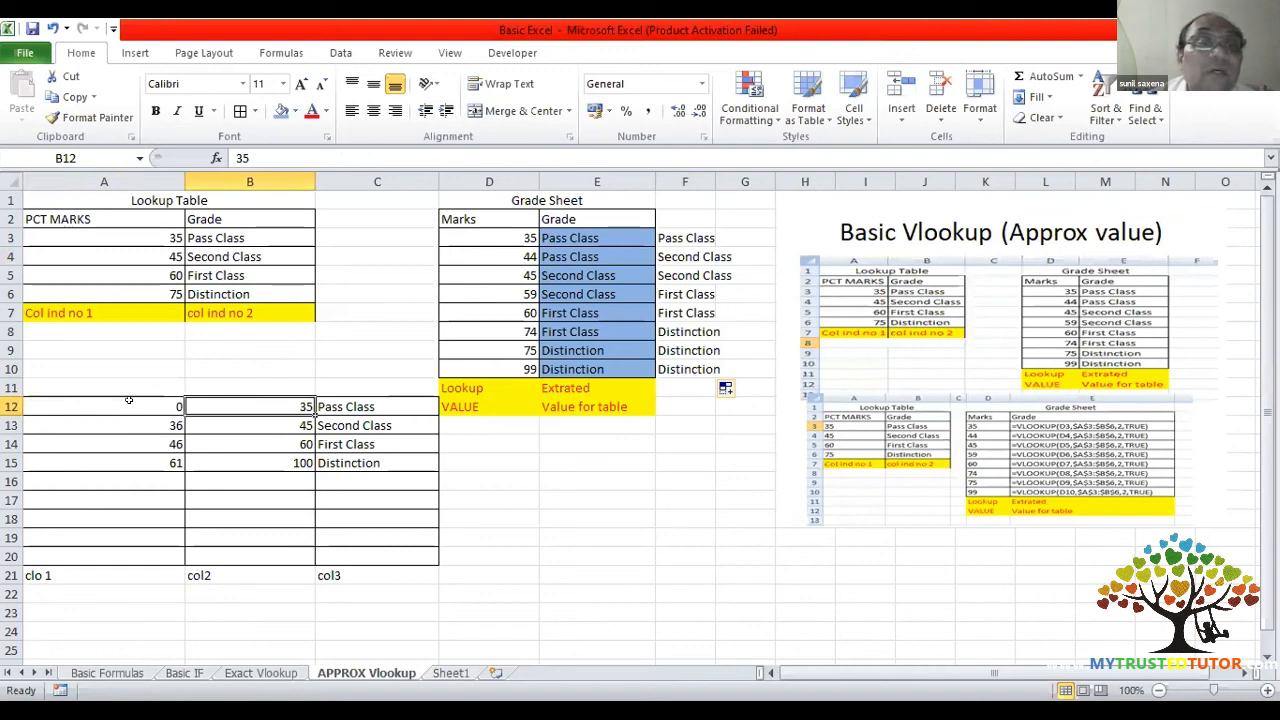
{"action": "key", "text": "Down"}
{"action": "key", "text": "Left"}
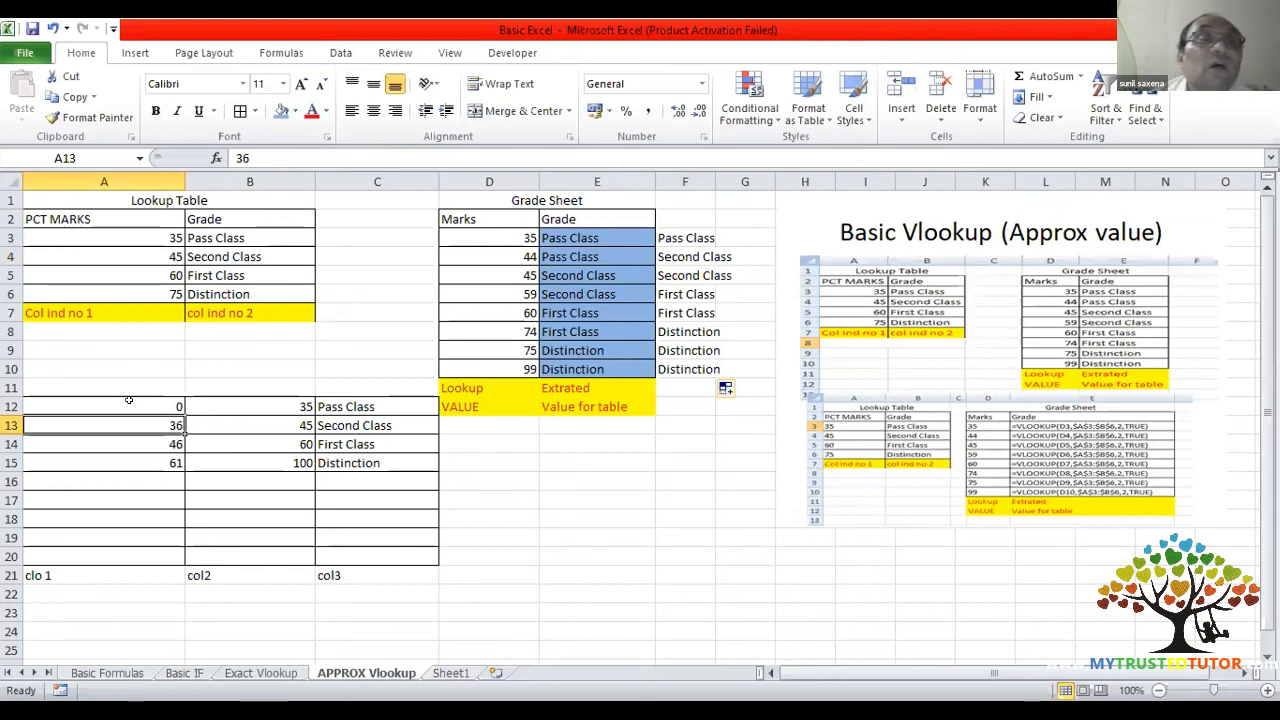
{"action": "key", "text": "Right"}
{"action": "key", "text": "Down"}
{"action": "key", "text": "Left"}
{"action": "key", "text": "Up"}
{"action": "key", "text": "Right"}
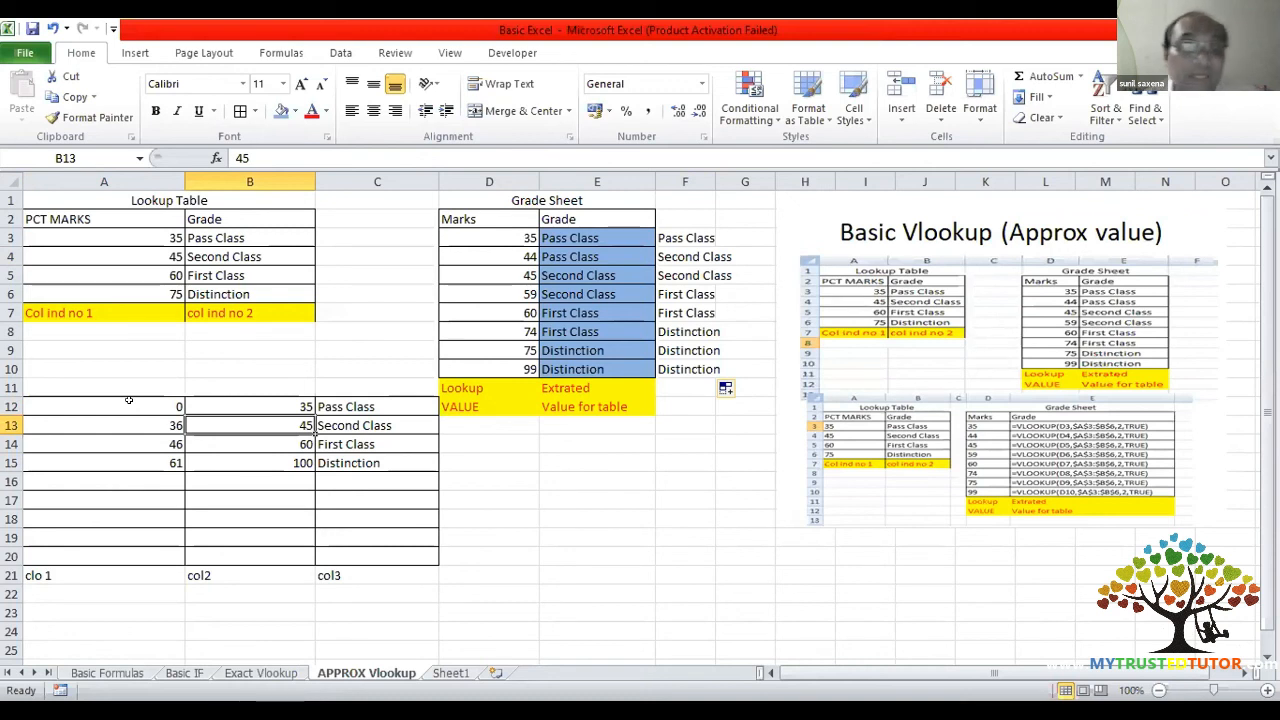
{"action": "type", "text": "44"}
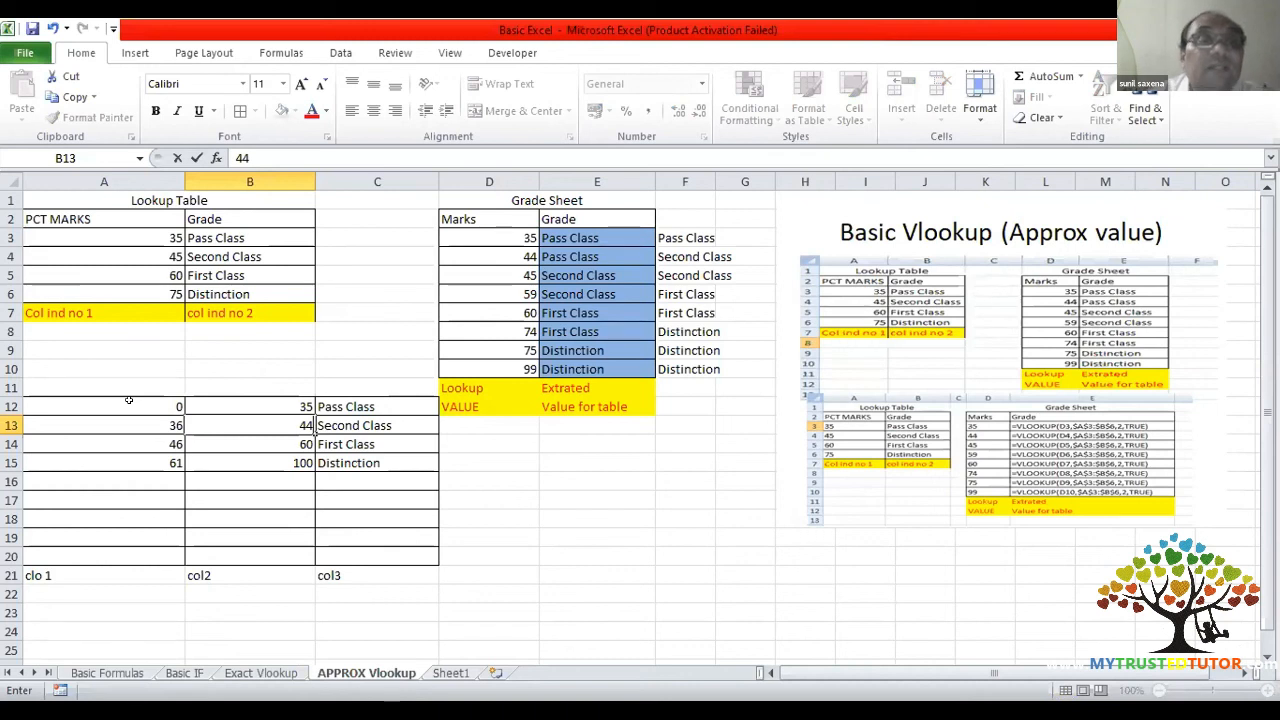
{"action": "key", "text": "Return"}
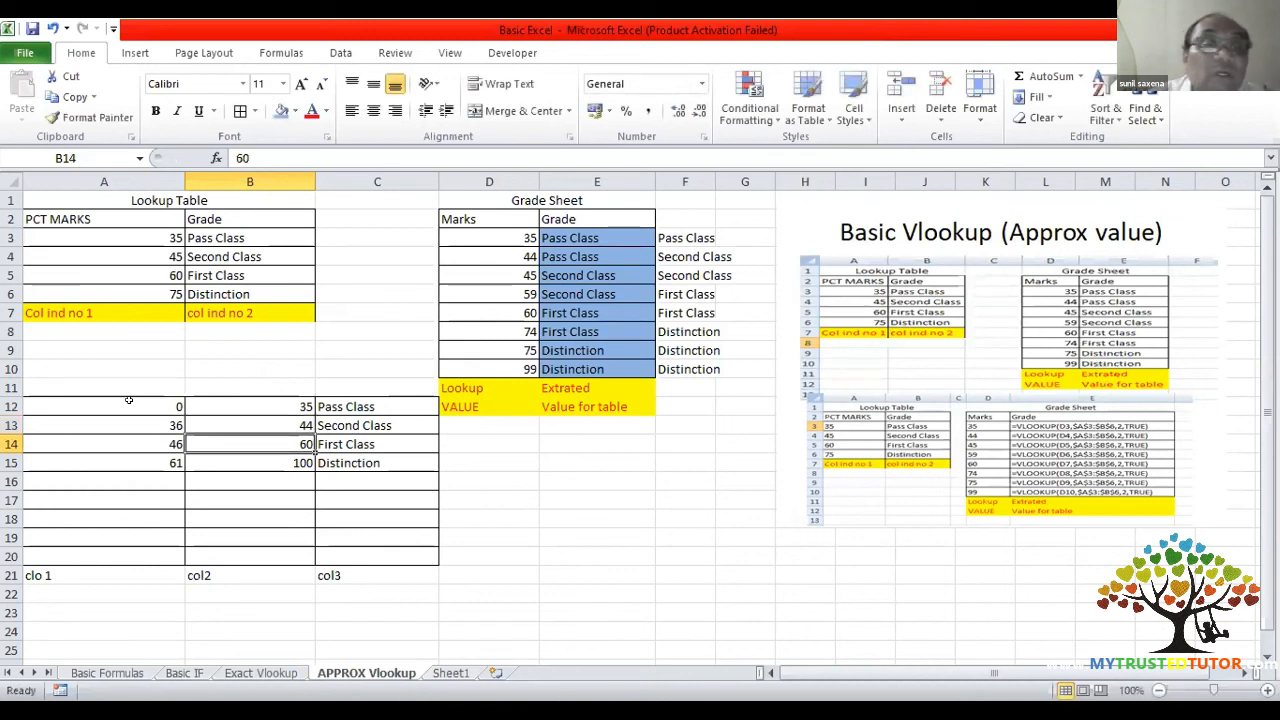
- Set the First Class range to 45 in A14 and 59 in B14, and the Distinction lower limit in A15 to 60
{"action": "key", "text": "Left"}
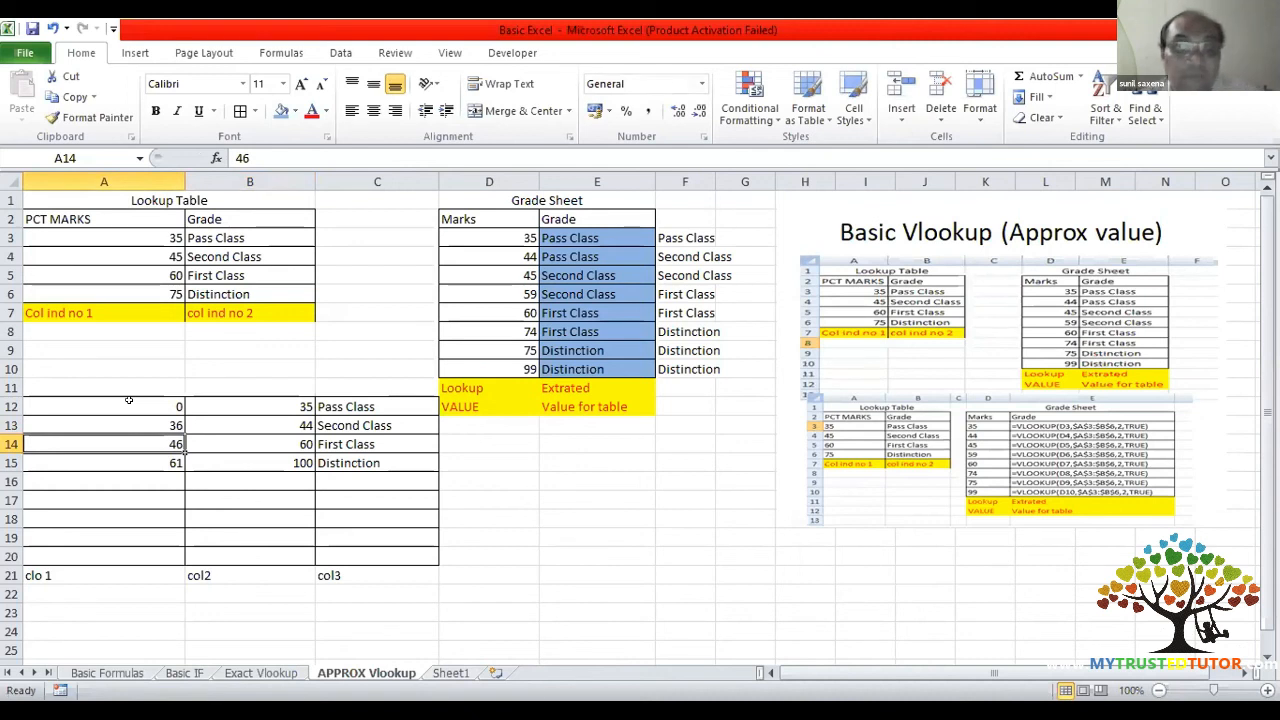
{"action": "type", "text": "45"}
{"action": "key", "text": "Tab"}
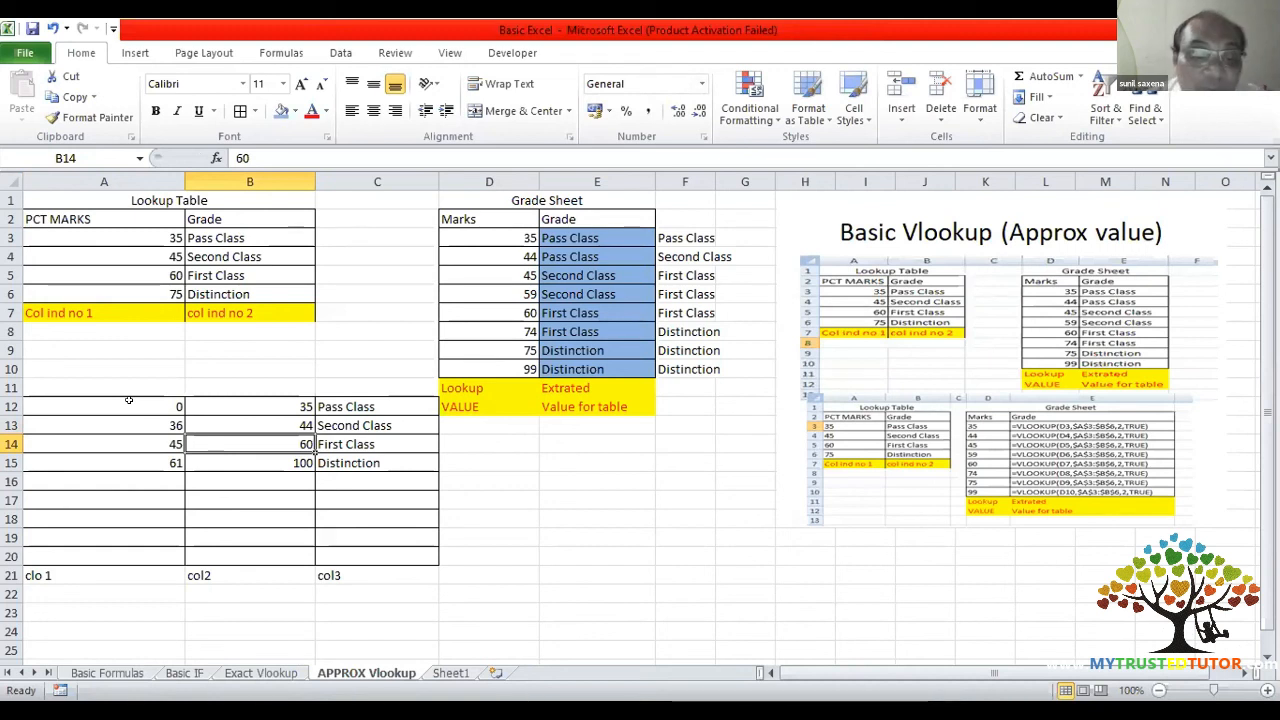
{"action": "type", "text": "59"}
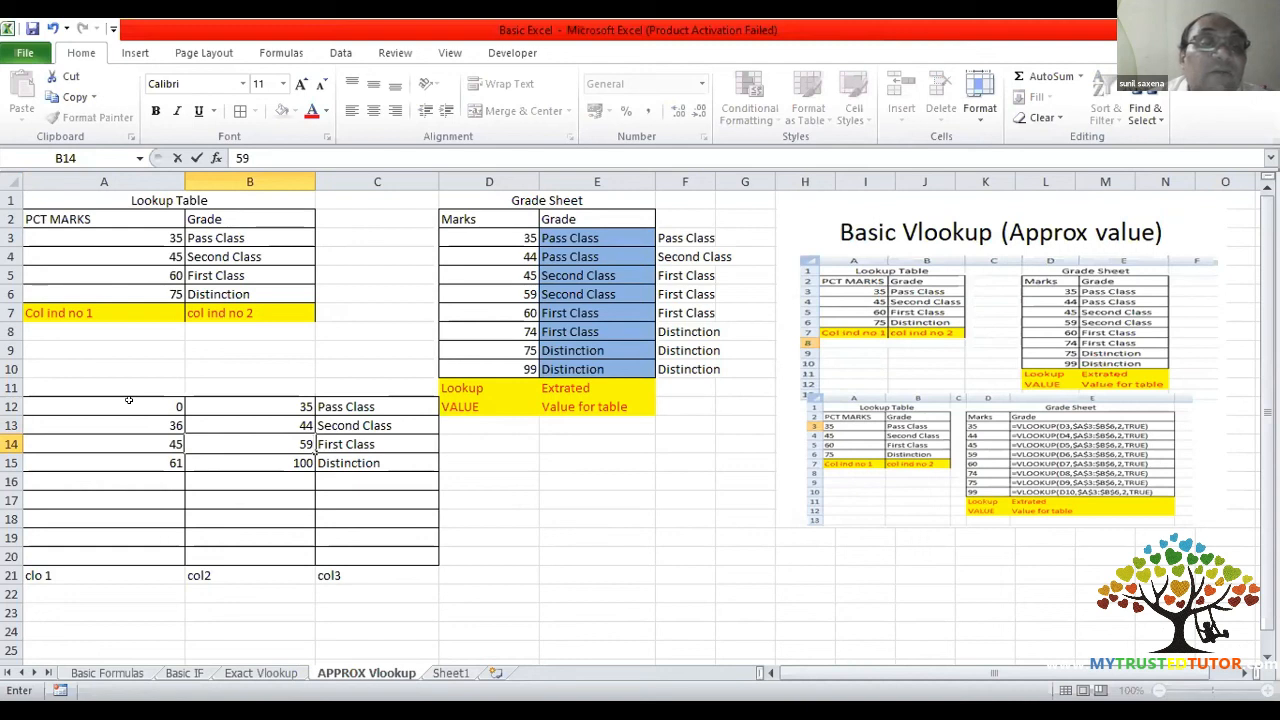
{"action": "key", "text": "Return"}
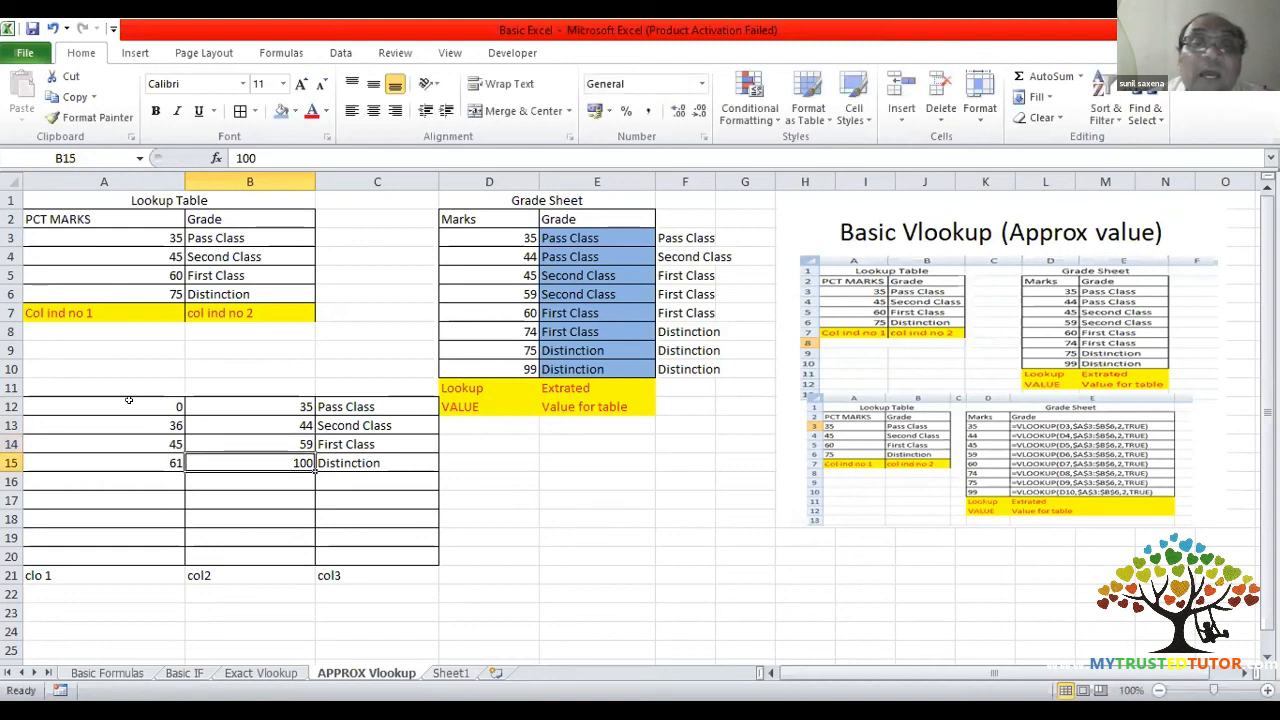
{"action": "key", "text": "Left"}
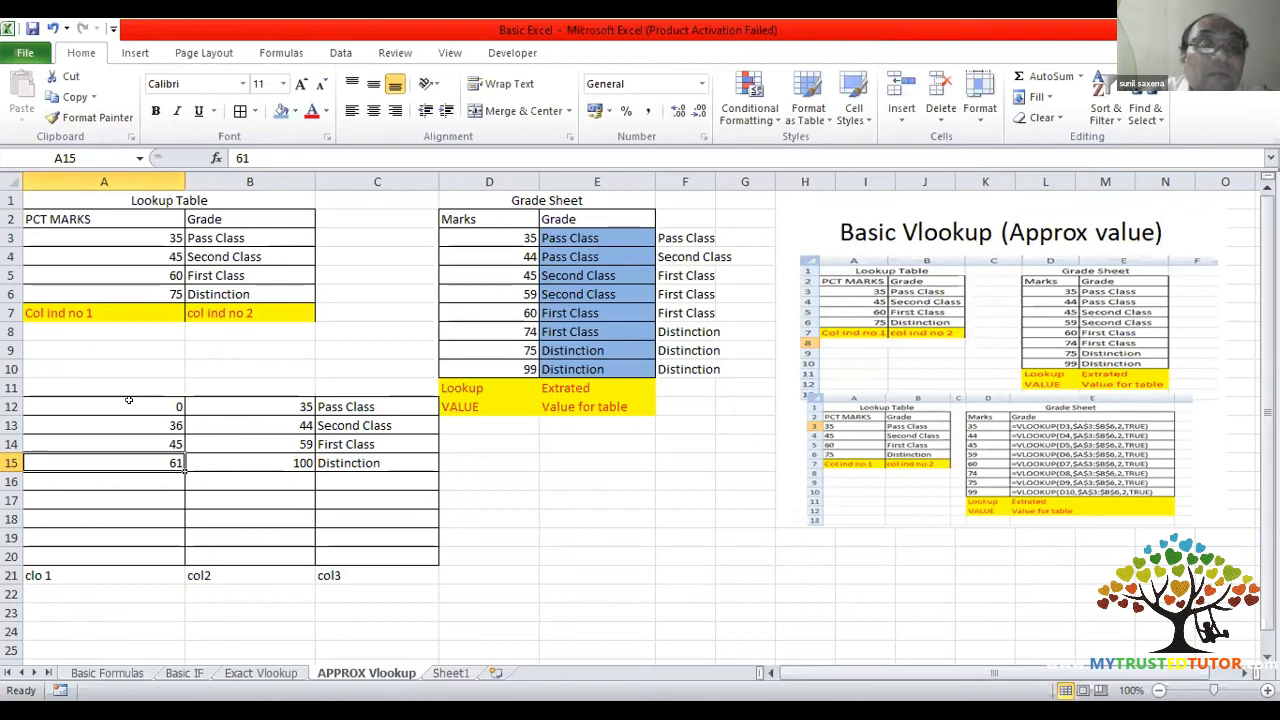
{"action": "type", "text": "60"}
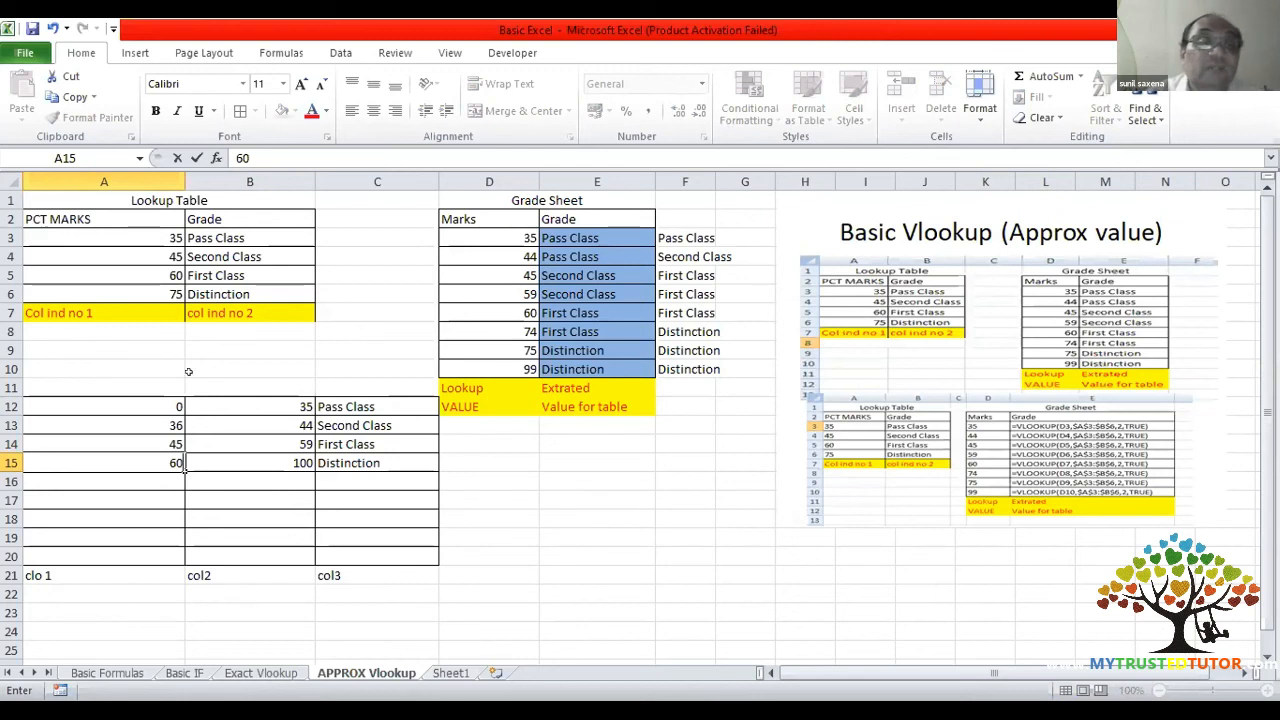
{"action": "key", "text": "Tab"}
- Set the First Class upper limit in B14 to 60 and the Distinction lower limit in A15 to 61
{"action": "left_click", "coordinate": [275, 443]}
{"action": "type", "text": "60"}
{"action": "key", "text": "Return"}
{"action": "key", "text": "Left"}
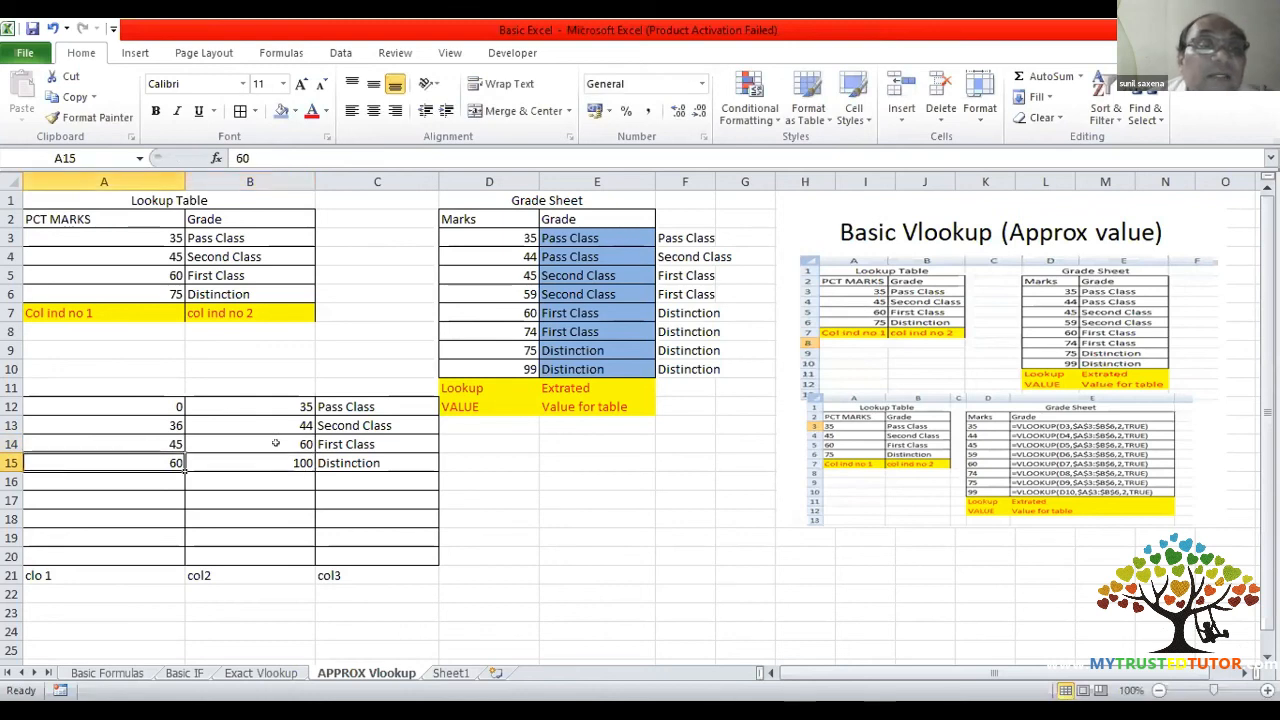
{"action": "type", "text": "61"}
{"action": "key", "text": "Tab"}
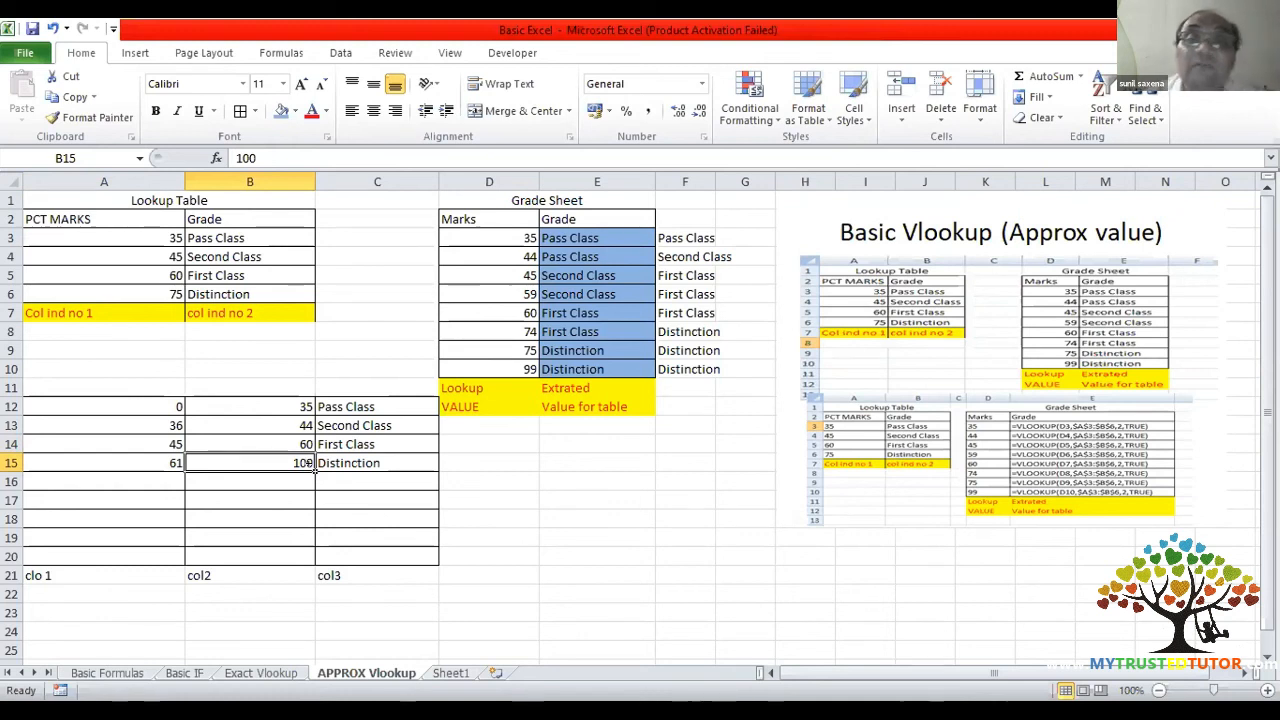
- Inspect the formula in F3 and step through F4's VLOOKUP with Evaluate Formula to see how the mark is graded
{"action": "double_click", "coordinate": [662, 237]}
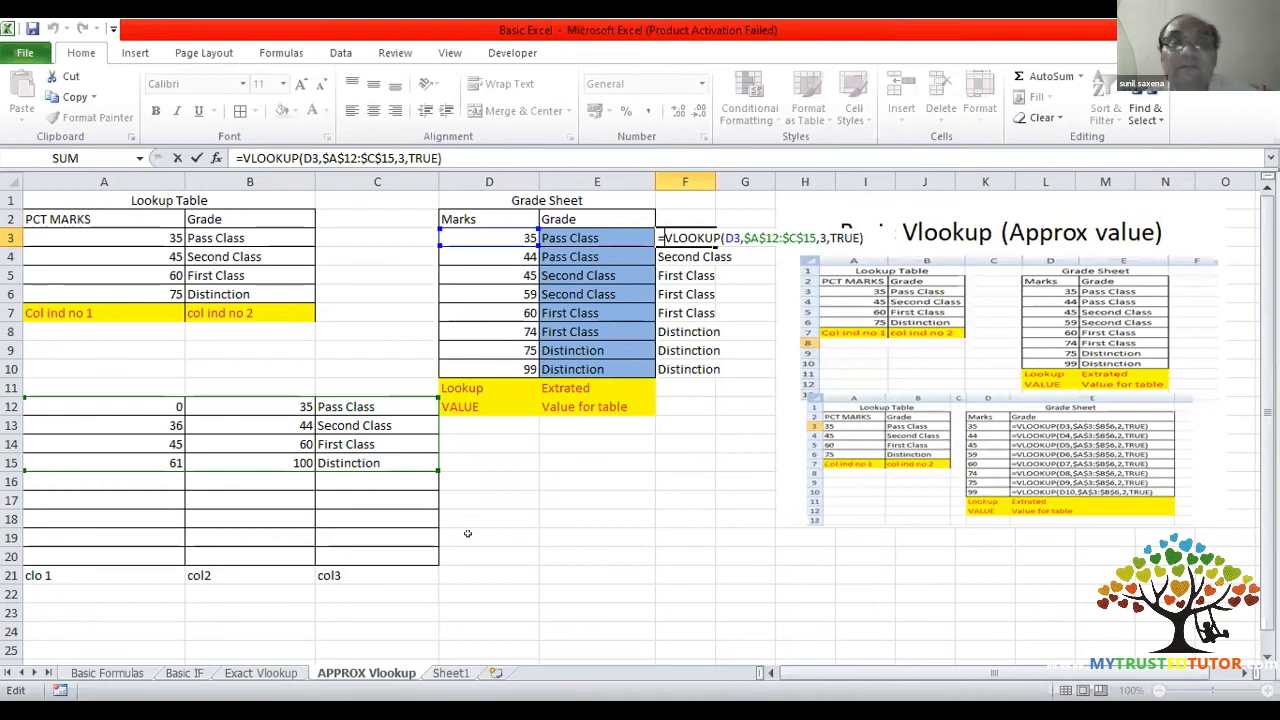
{"action": "key", "text": "Return"}
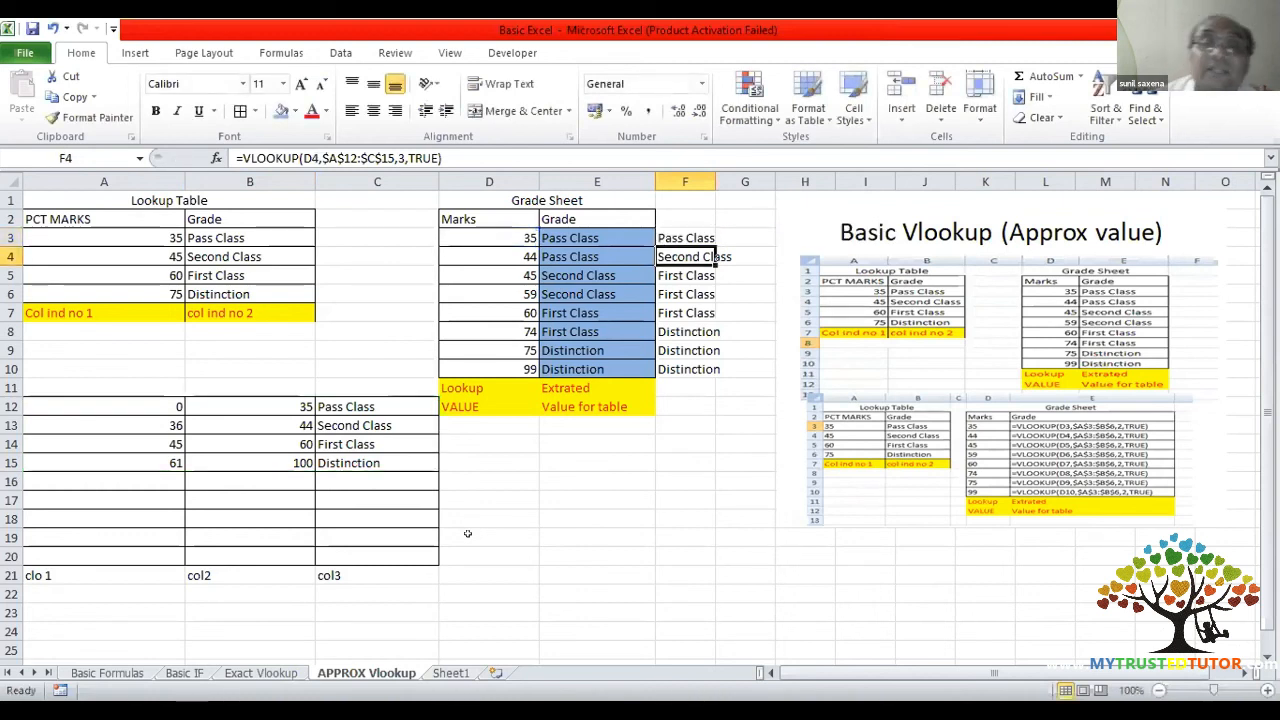
{"action": "left_click", "coordinate": [341, 52]}
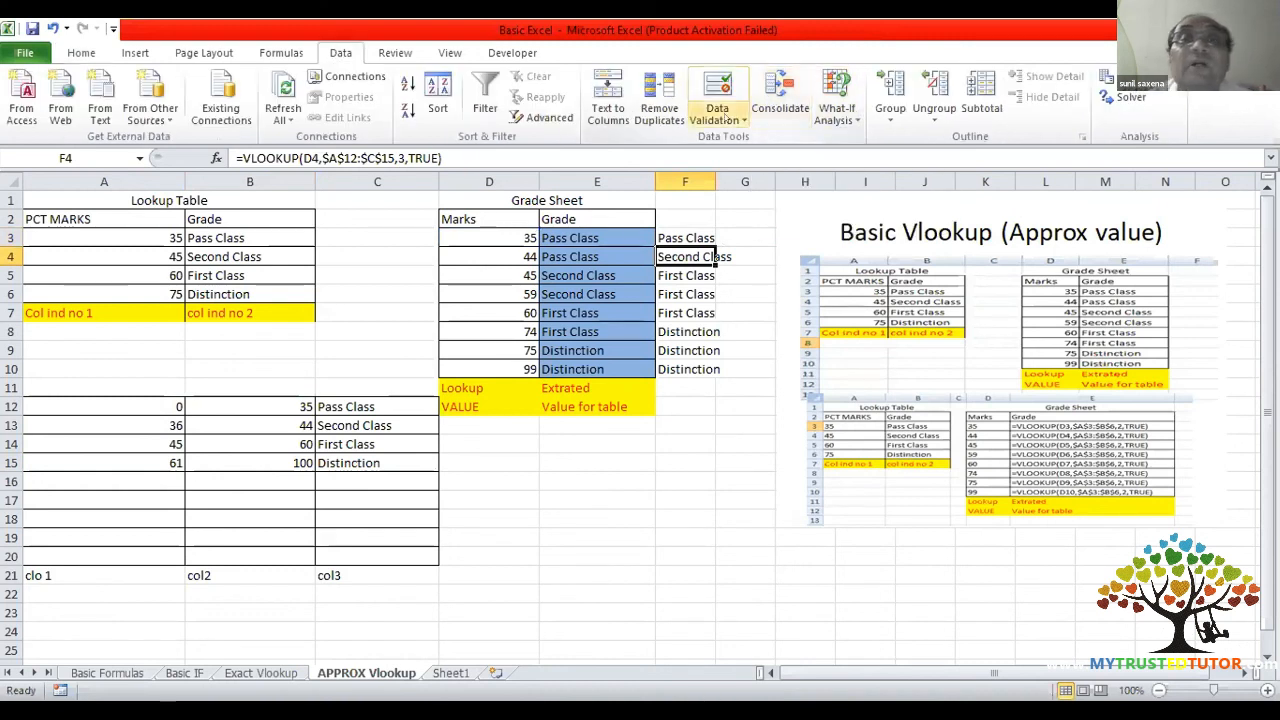
{"action": "left_click", "coordinate": [290, 53]}
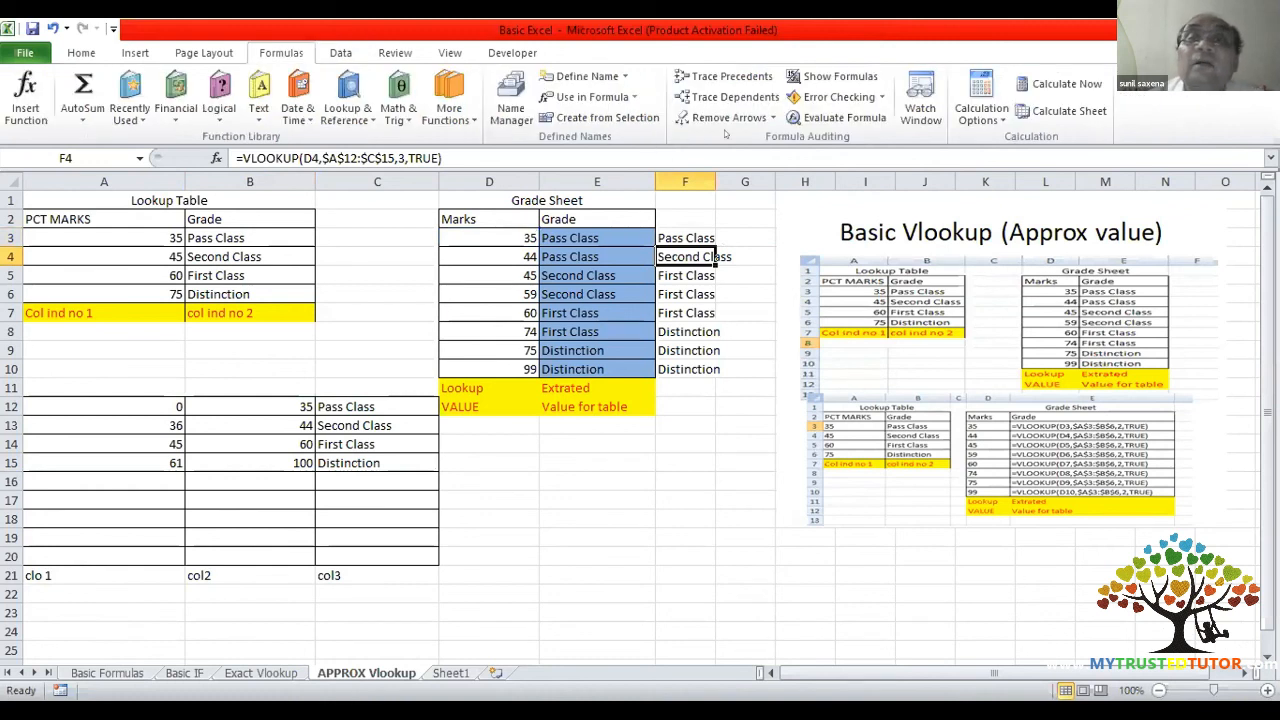
{"action": "left_click", "coordinate": [862, 115]}
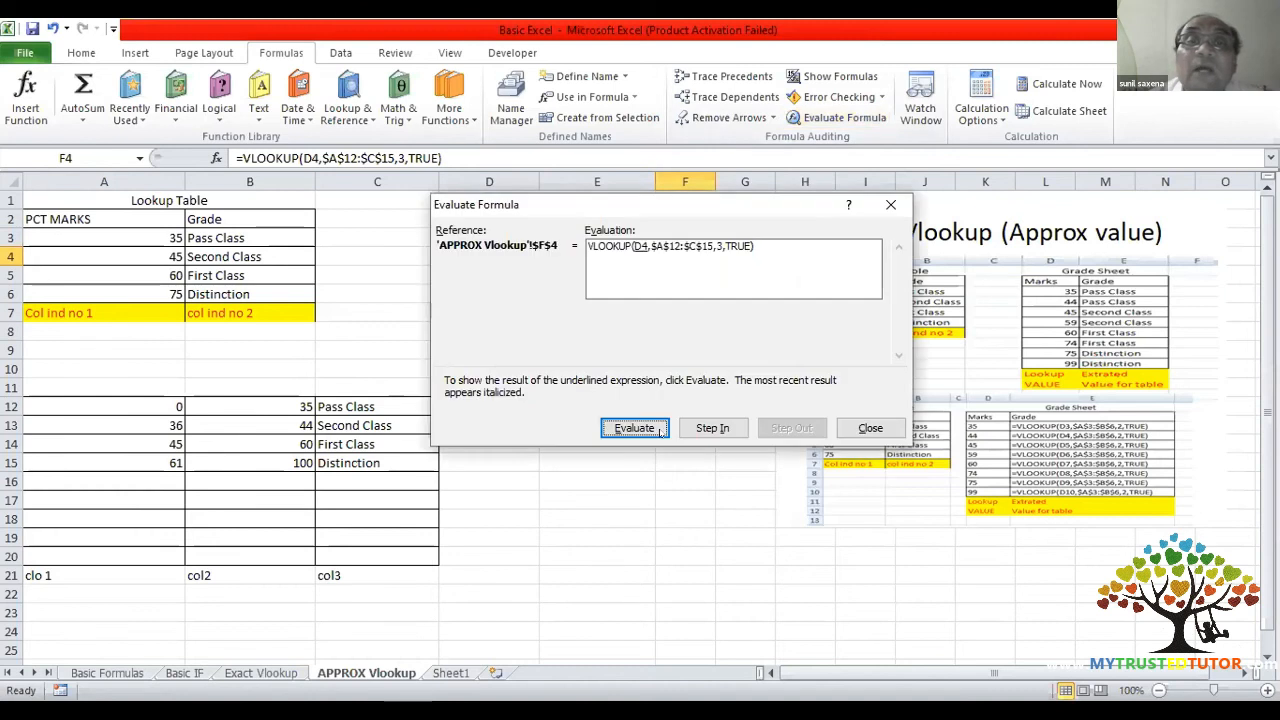
{"action": "left_click", "coordinate": [628, 428]}
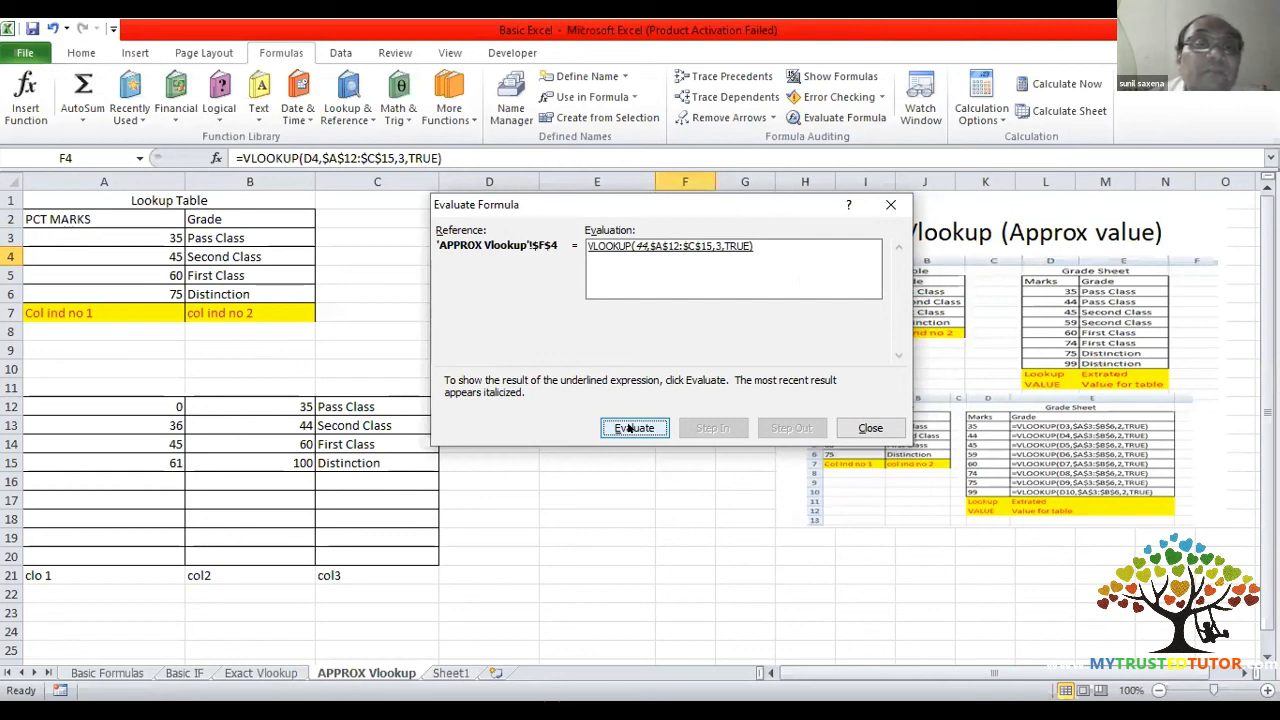
{"action": "left_click", "coordinate": [628, 428]}
{"action": "left_click", "coordinate": [628, 428]}
{"action": "left_click", "coordinate": [628, 428]}
{"action": "left_click", "coordinate": [630, 428]}
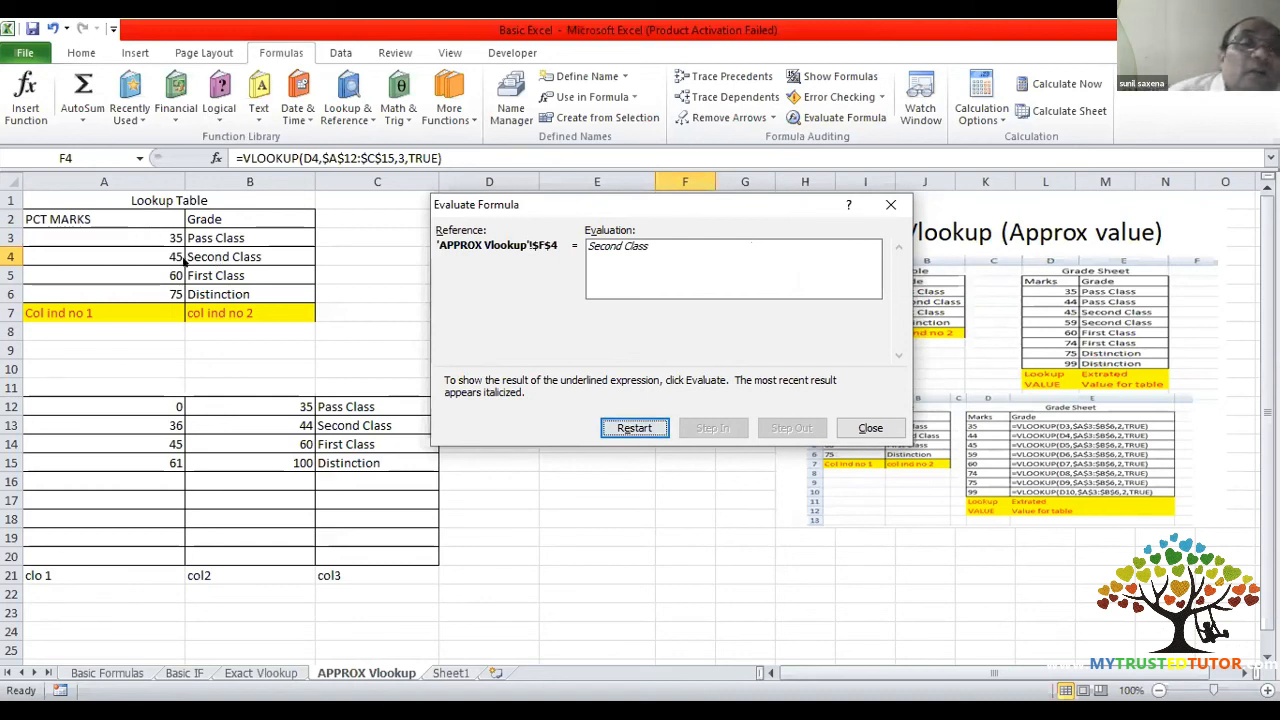
{"action": "left_click", "coordinate": [870, 428]}
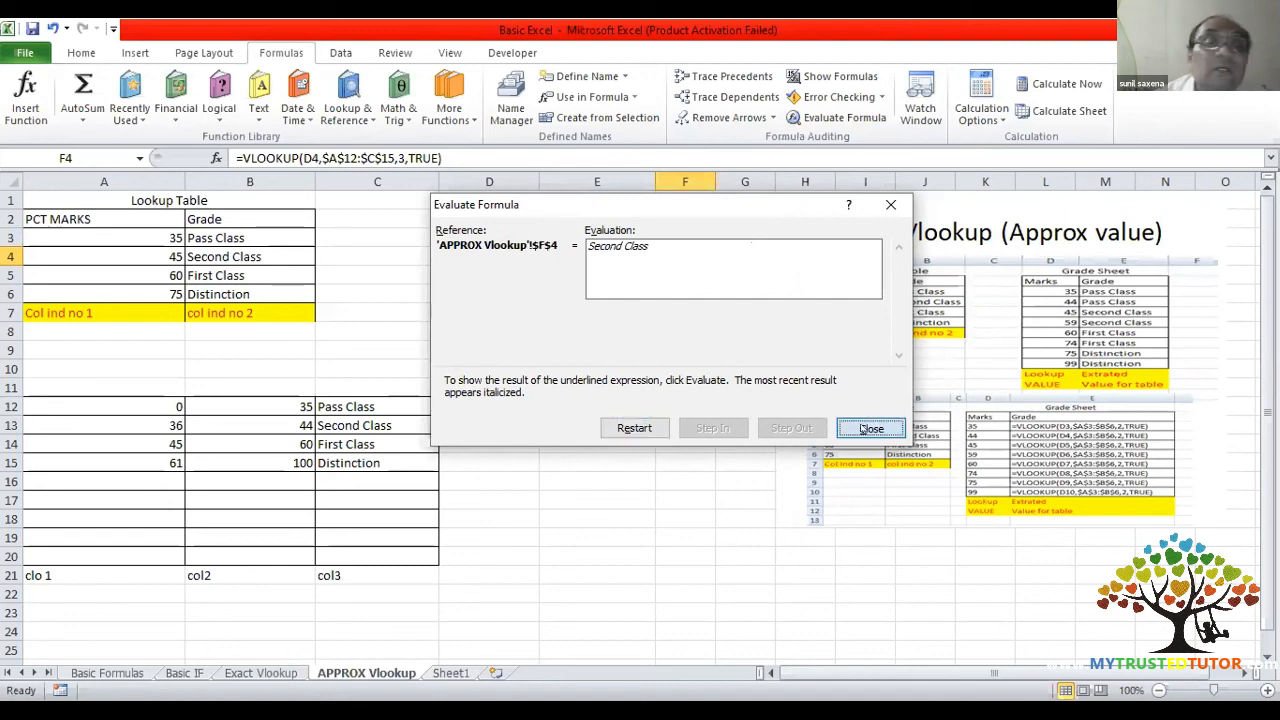
- Set the Second Class upper limit in B13 to 45 and the First Class lower limit in A14 to 46
{"action": "left_click", "coordinate": [261, 418]}
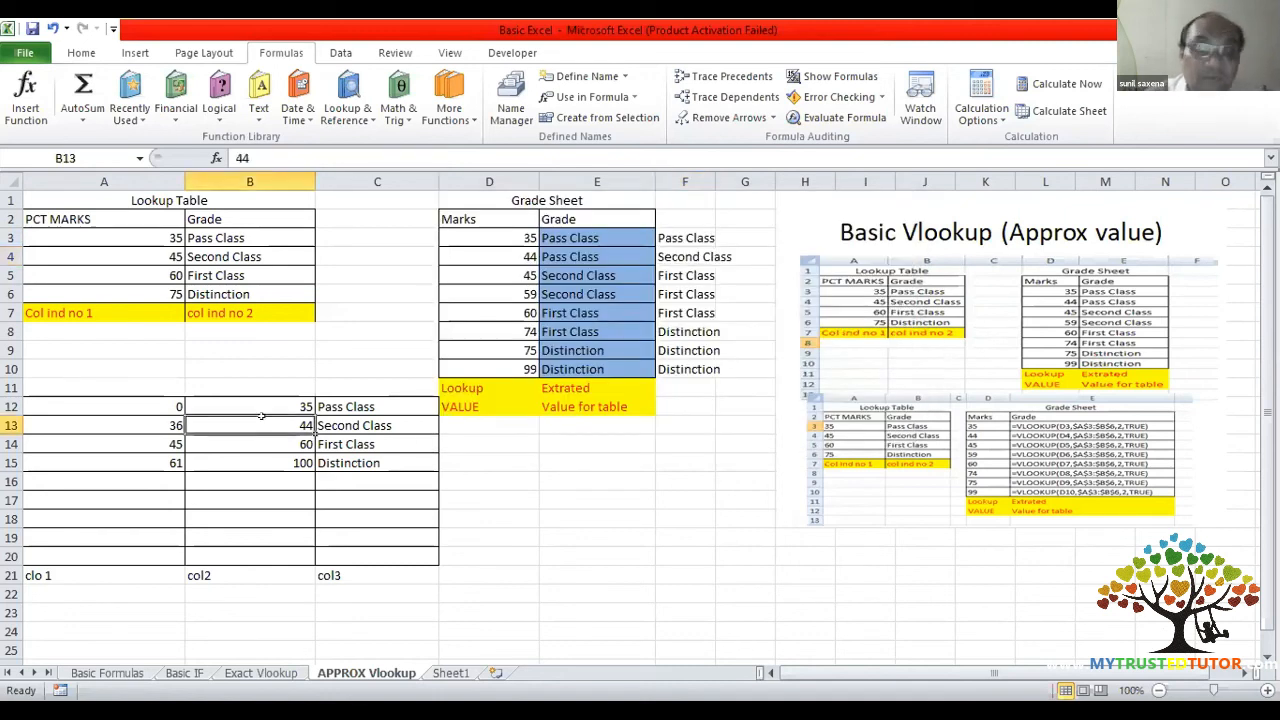
{"action": "type", "text": "45"}
{"action": "key", "text": "Return"}
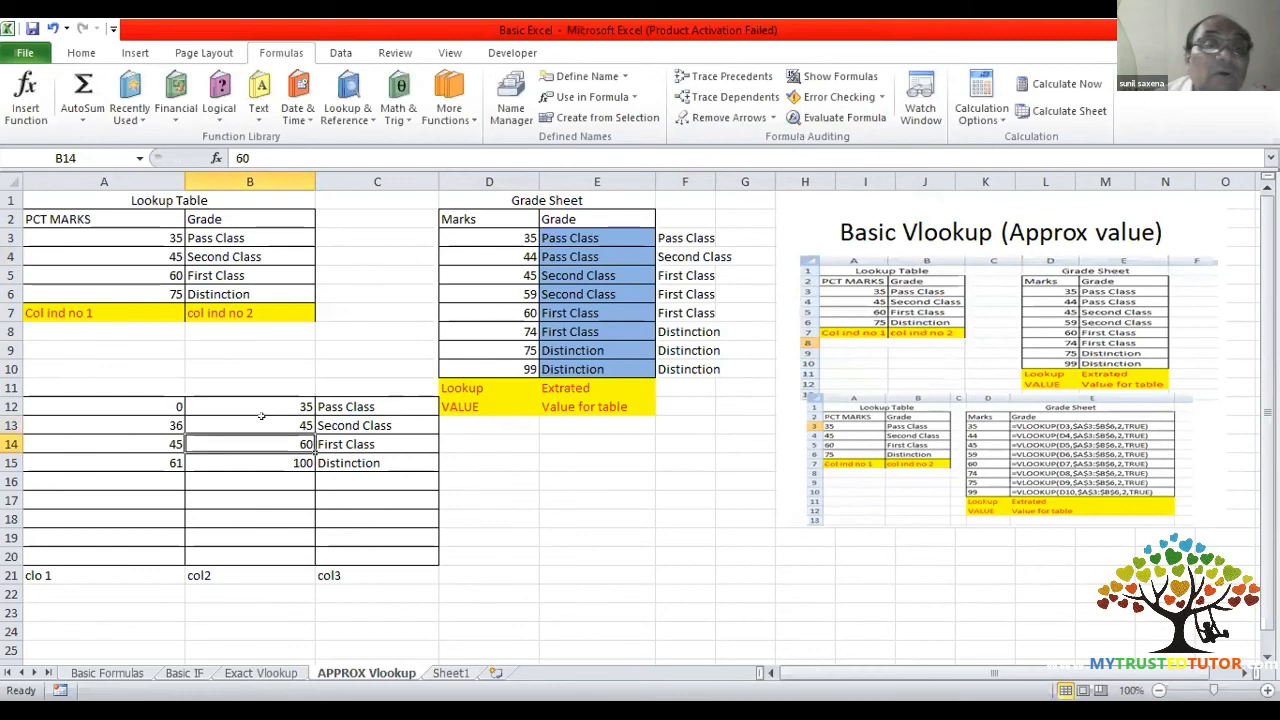
{"action": "key", "text": "Left"}
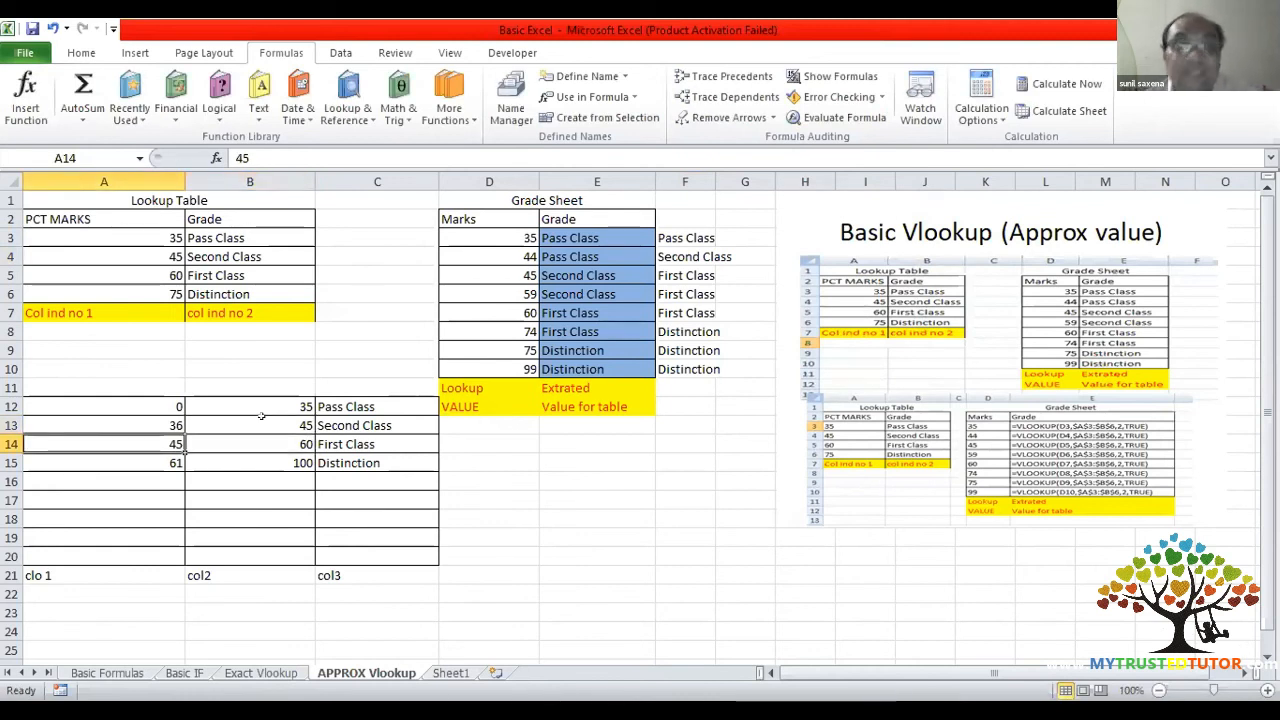
{"action": "type", "text": "46"}
{"action": "key", "text": "Tab"}
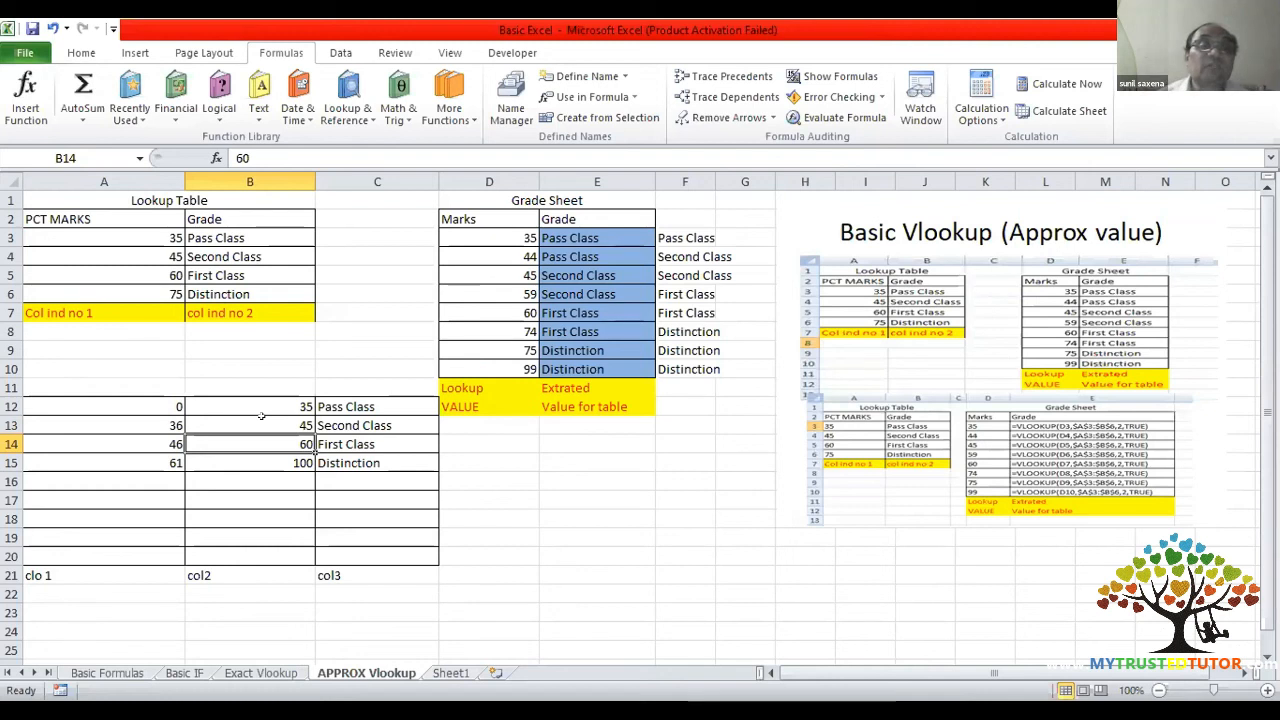
- Set the Pass Class upper limit in B12 to 34 and the Second Class lower limit in A13 to 35
{"action": "key", "text": "Up"}
{"action": "key", "text": "Up"}
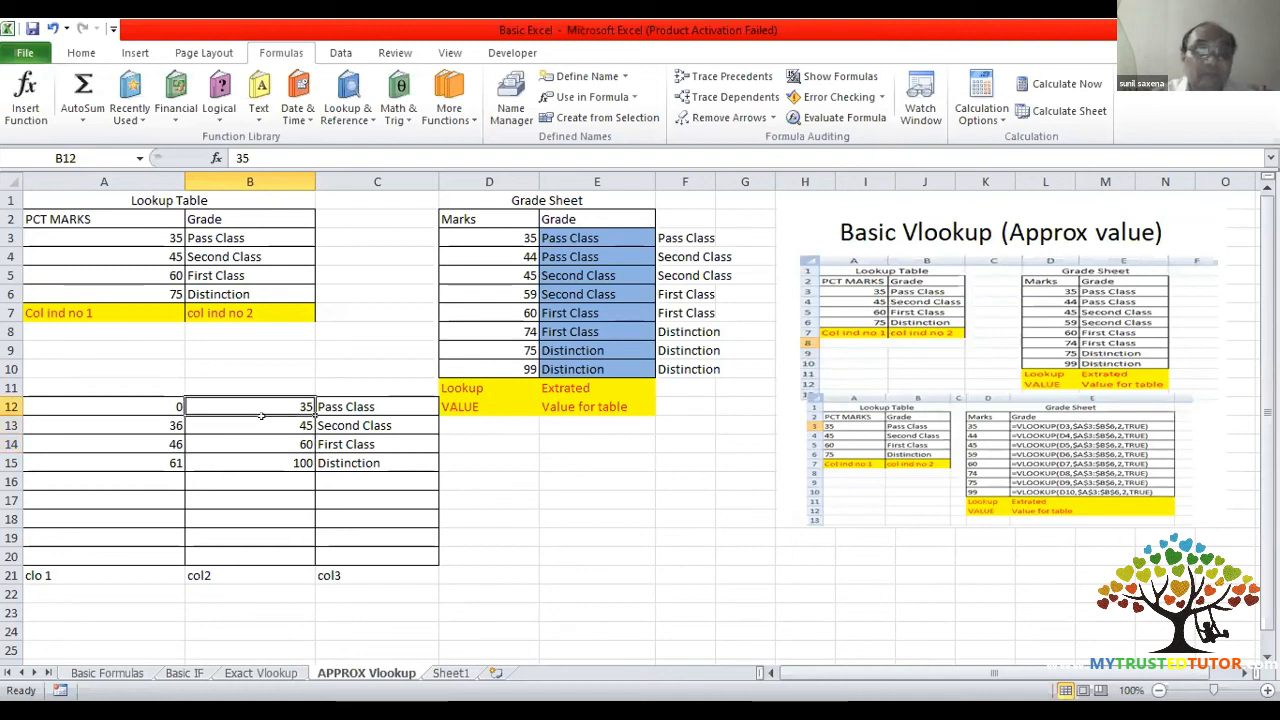
{"action": "type", "text": "34"}
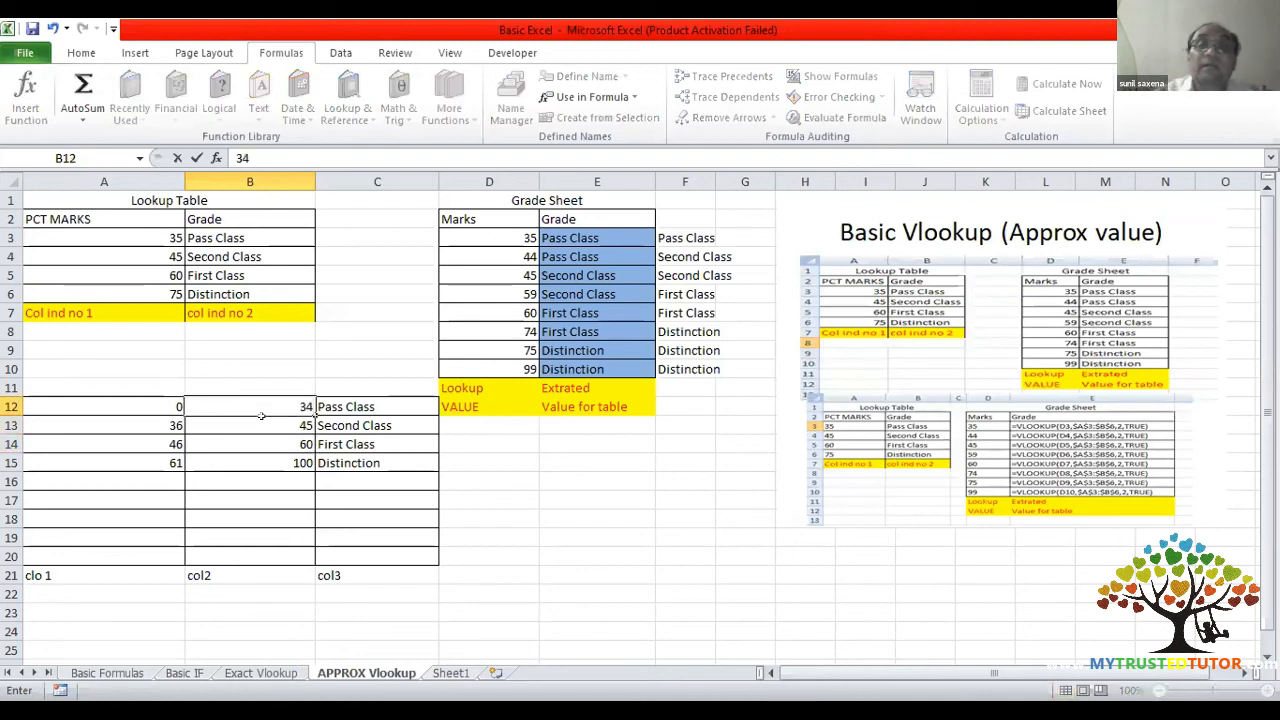
{"action": "key", "text": "Return"}
{"action": "key", "text": "Left"}
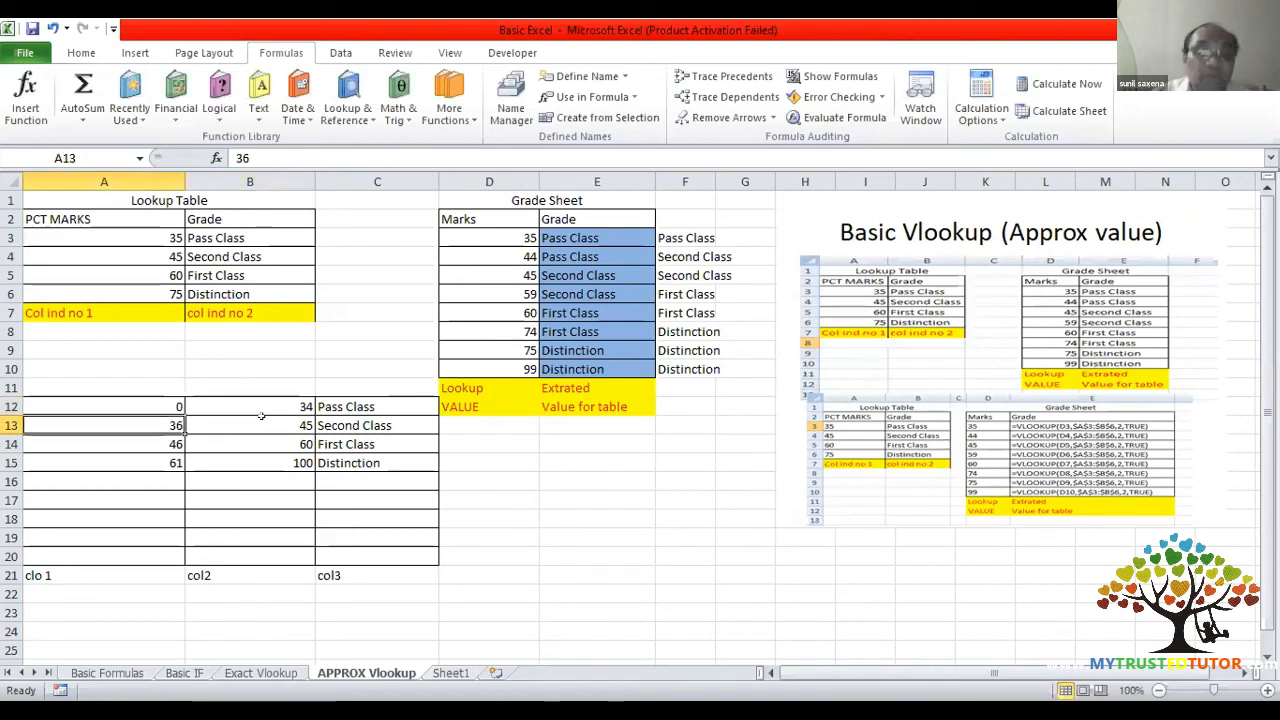
{"action": "type", "text": "35"}
{"action": "key", "text": "Tab"}
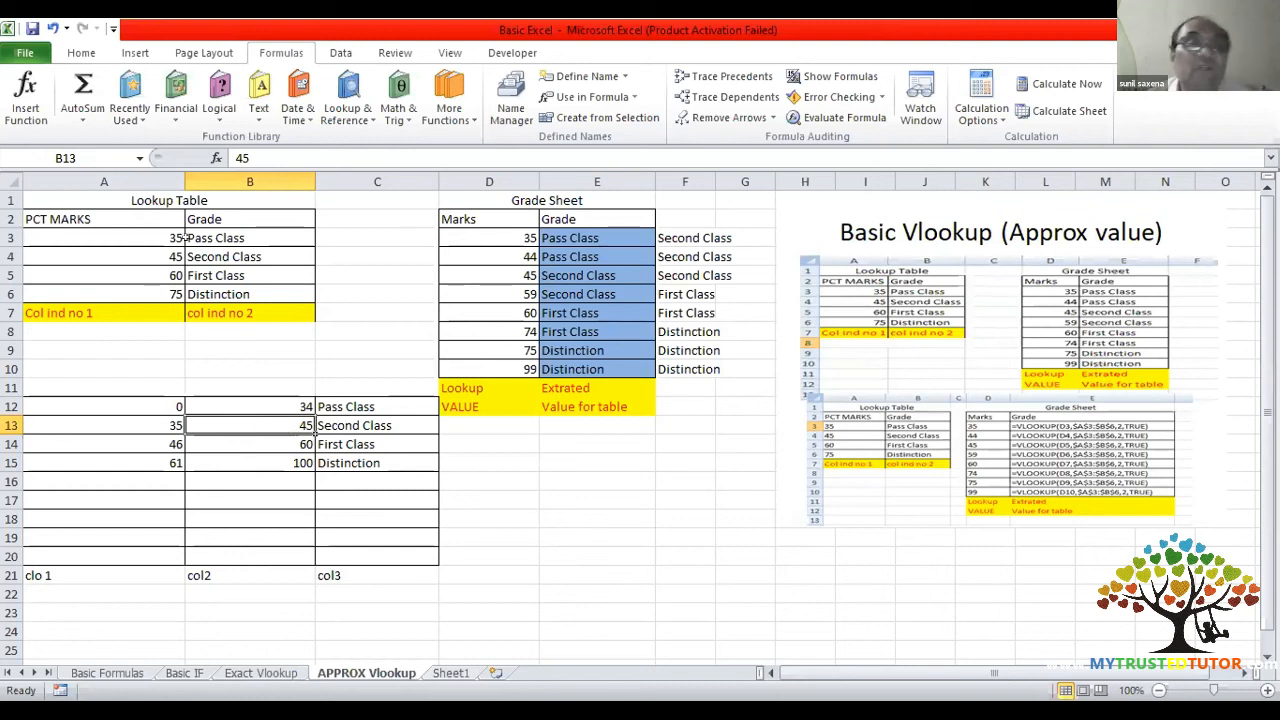
- Compare the two-column Lookup Table in A1:B6 with the mark-range grid in A12:C15 by highlighting each in turn
{"action": "left_click_drag", "start_coordinate": [122, 192], "coordinate": [214, 291]}
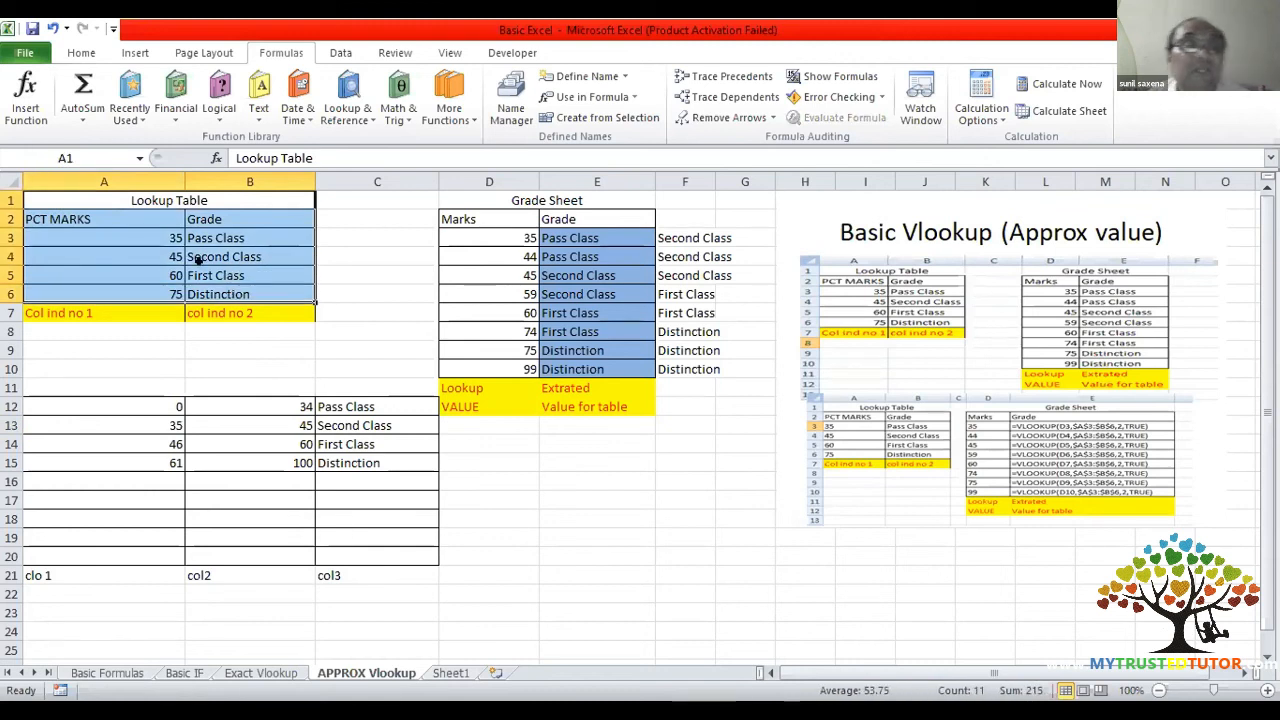
{"action": "left_click", "coordinate": [124, 400]}
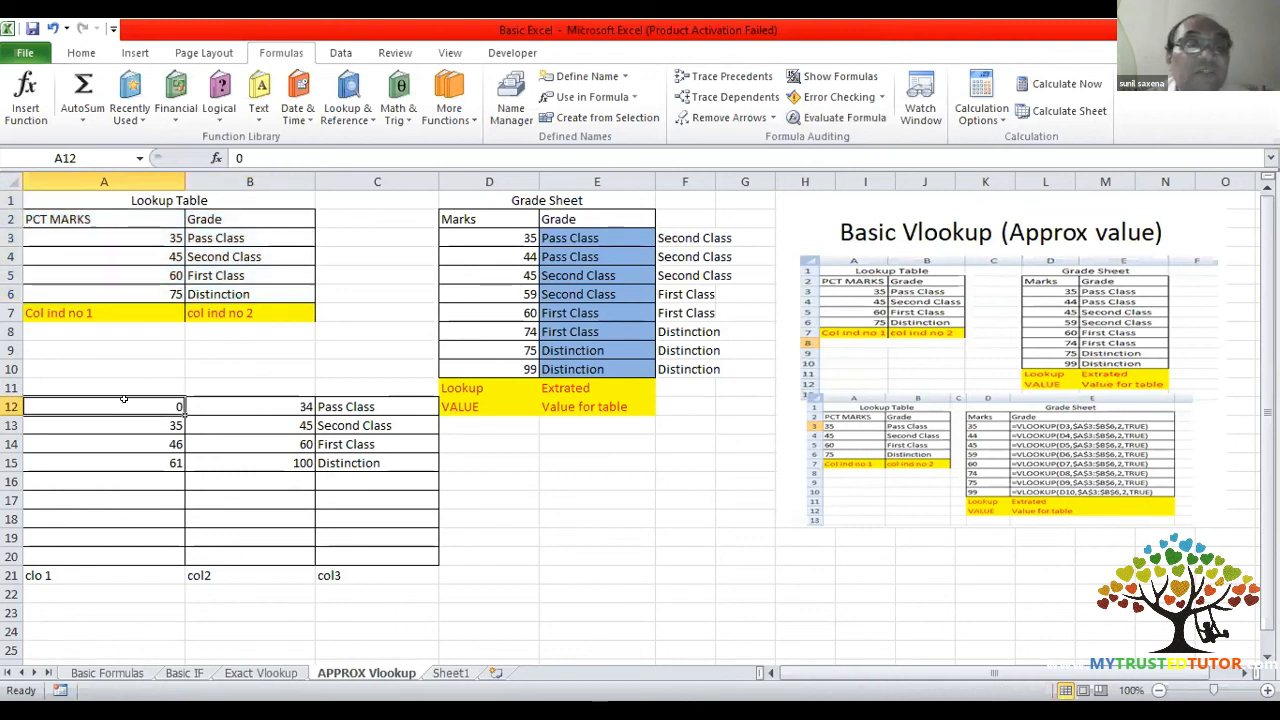
{"action": "left_click_drag", "start_coordinate": [124, 400], "coordinate": [350, 456]}
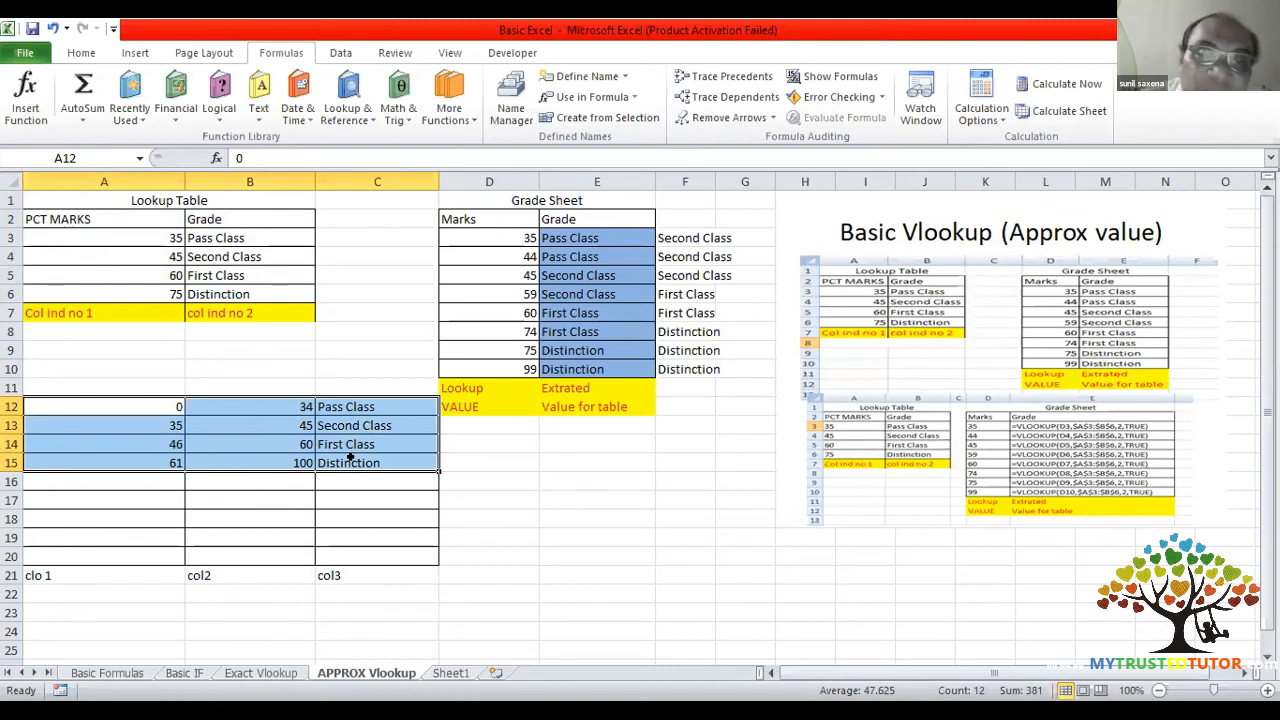
{"action": "left_click", "coordinate": [526, 463]}
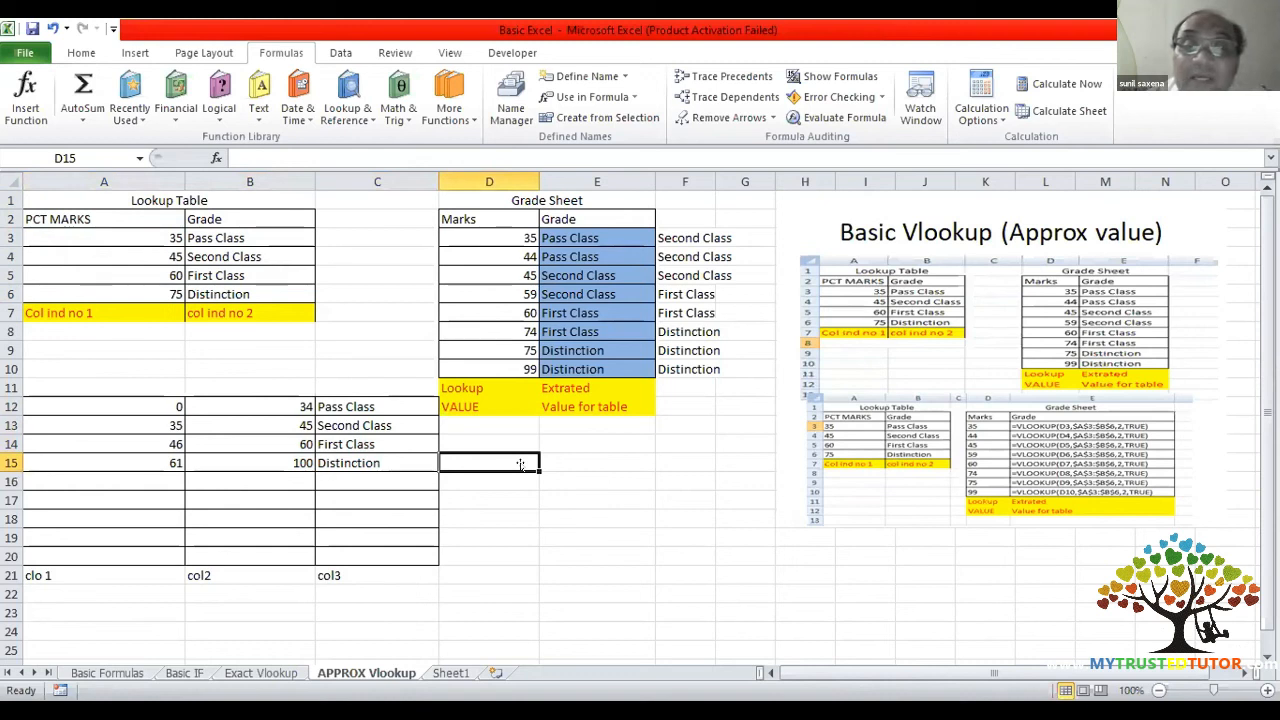